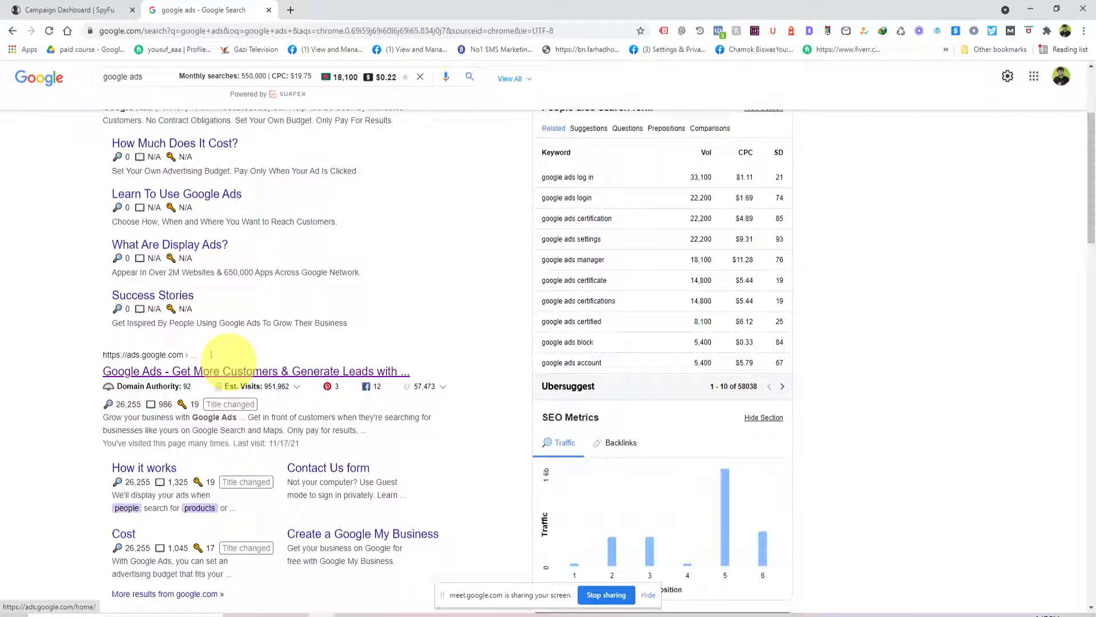
Open the Google Ads site from the search results, sign in and choose the first listed advertising account.
{"action": "left_click", "coordinate": [228, 368]}
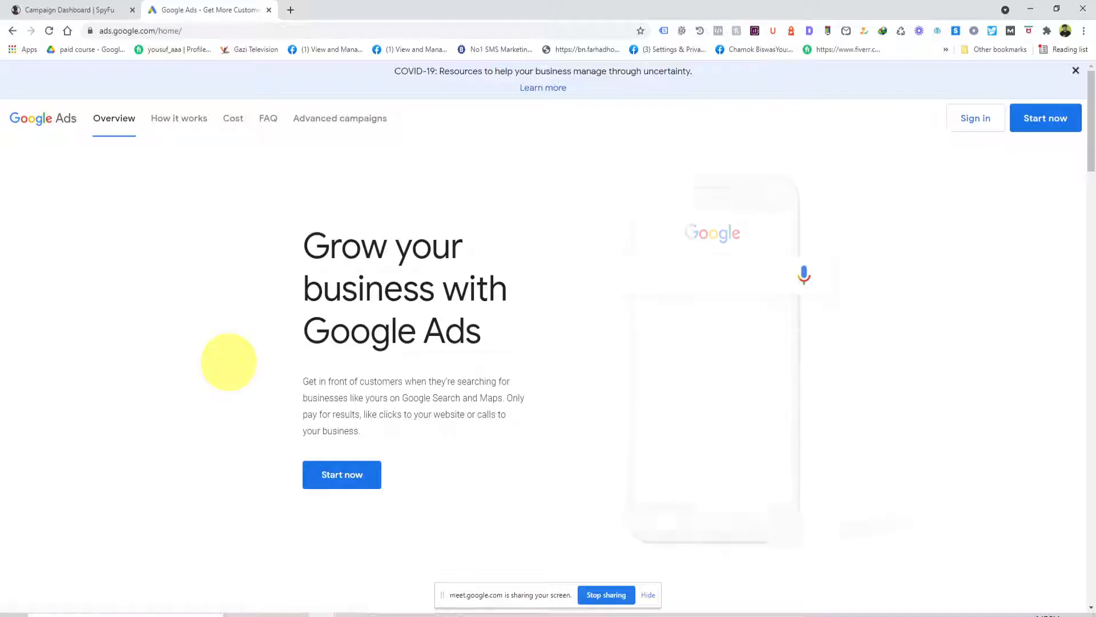
{"action": "left_click", "coordinate": [990, 118]}
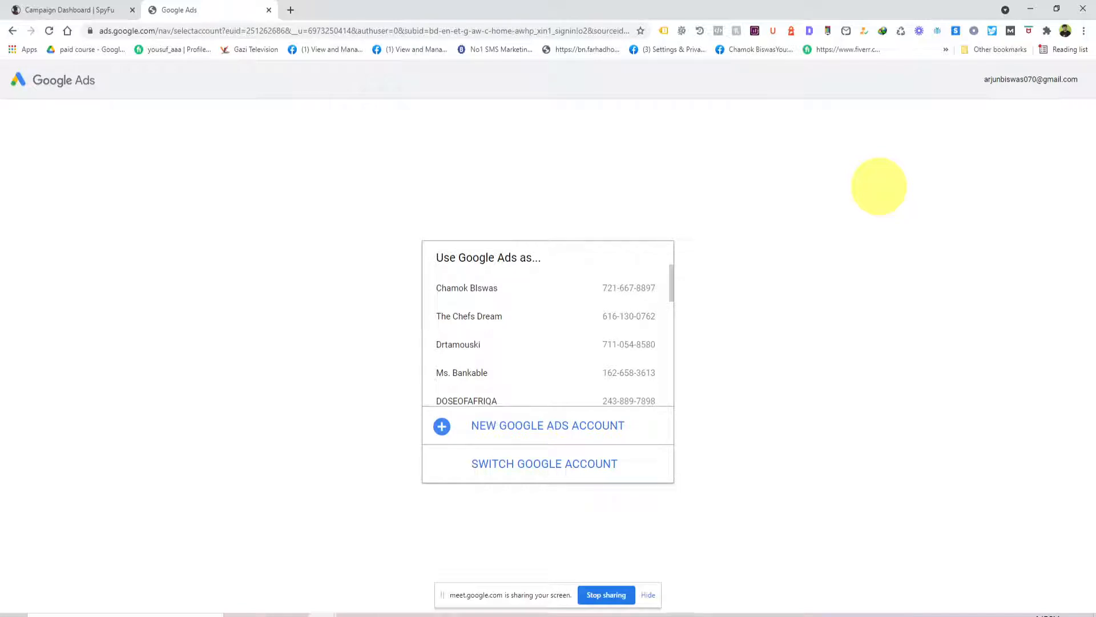
{"action": "left_click", "coordinate": [439, 288]}
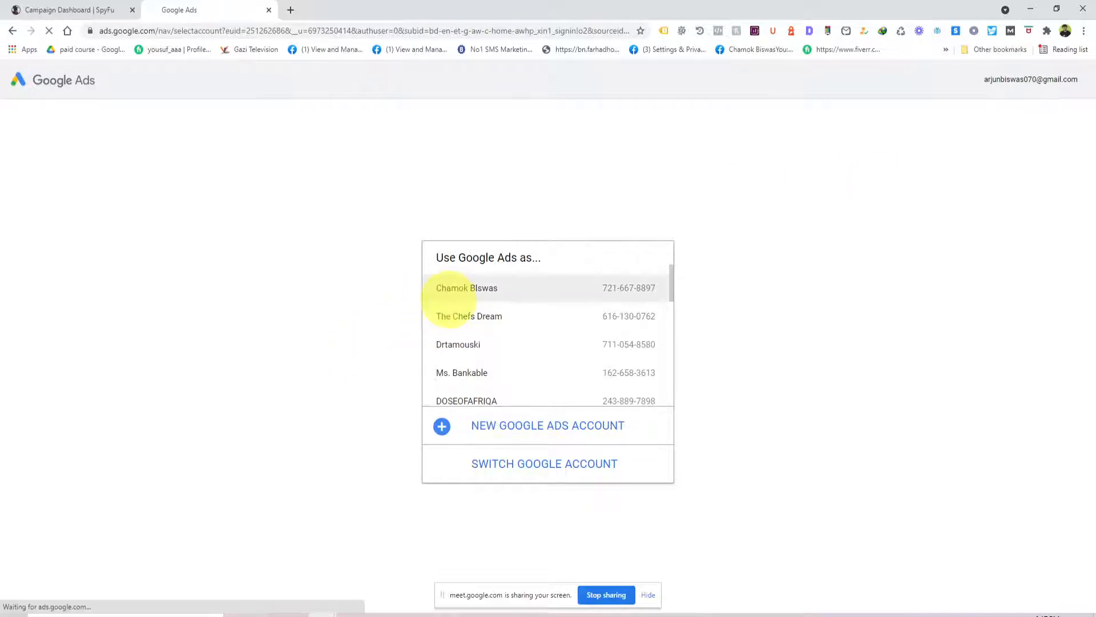
{"action": "left_click", "coordinate": [115, 10]}
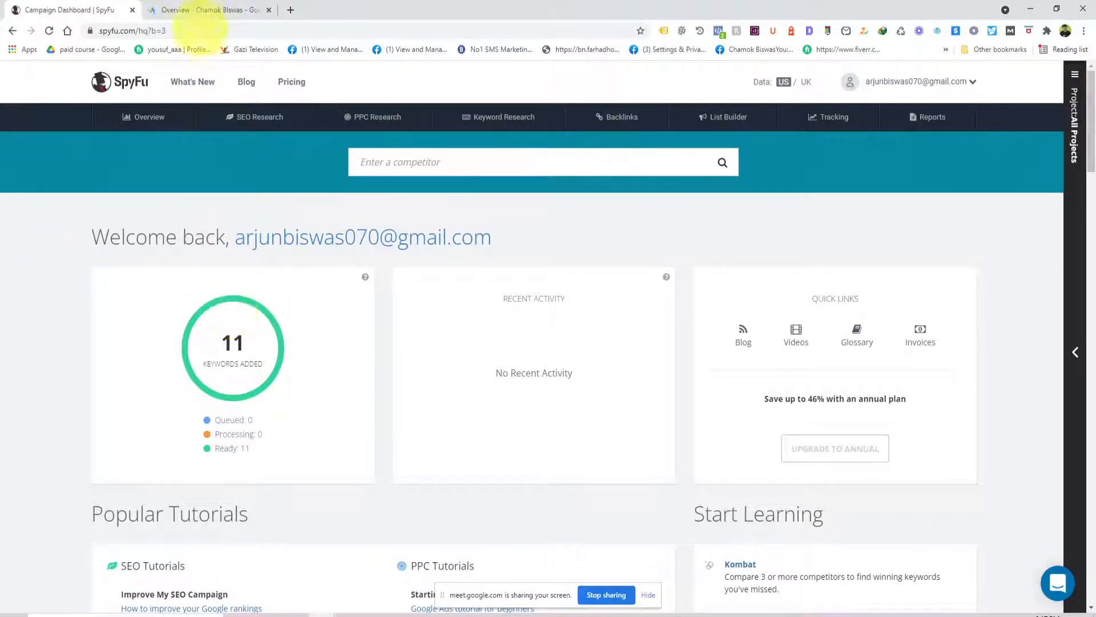
{"action": "left_click", "coordinate": [197, 9]}
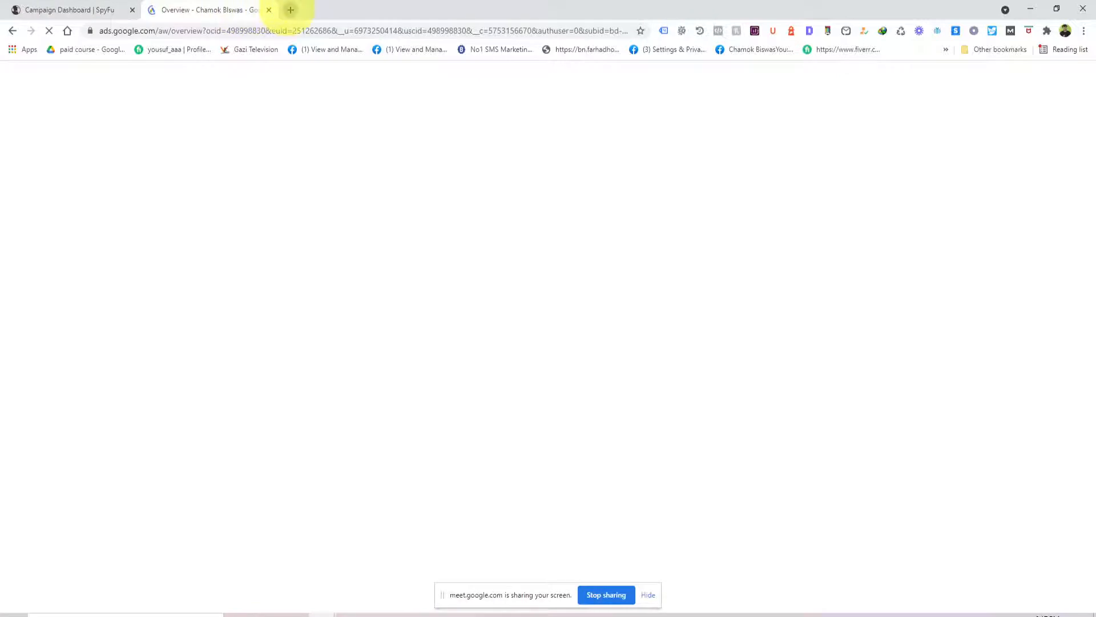
Search Google for "web hosting" in a new browser tab.
{"action": "left_click", "coordinate": [290, 10]}
{"action": "type", "text": "we"}
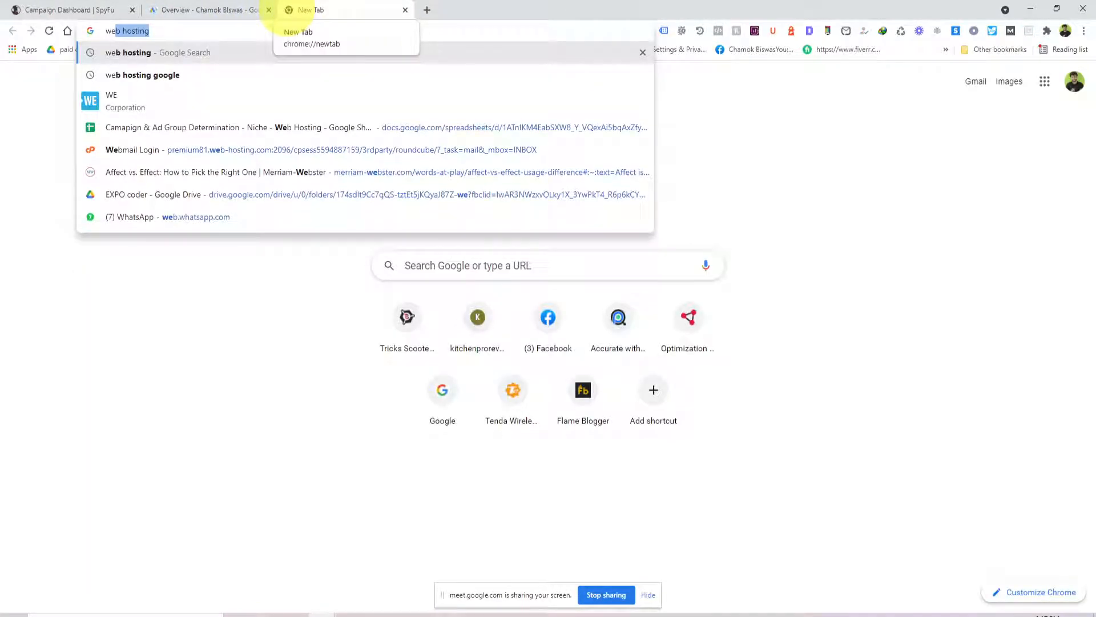
{"action": "key", "text": "Right"}
{"action": "key", "text": "Return"}
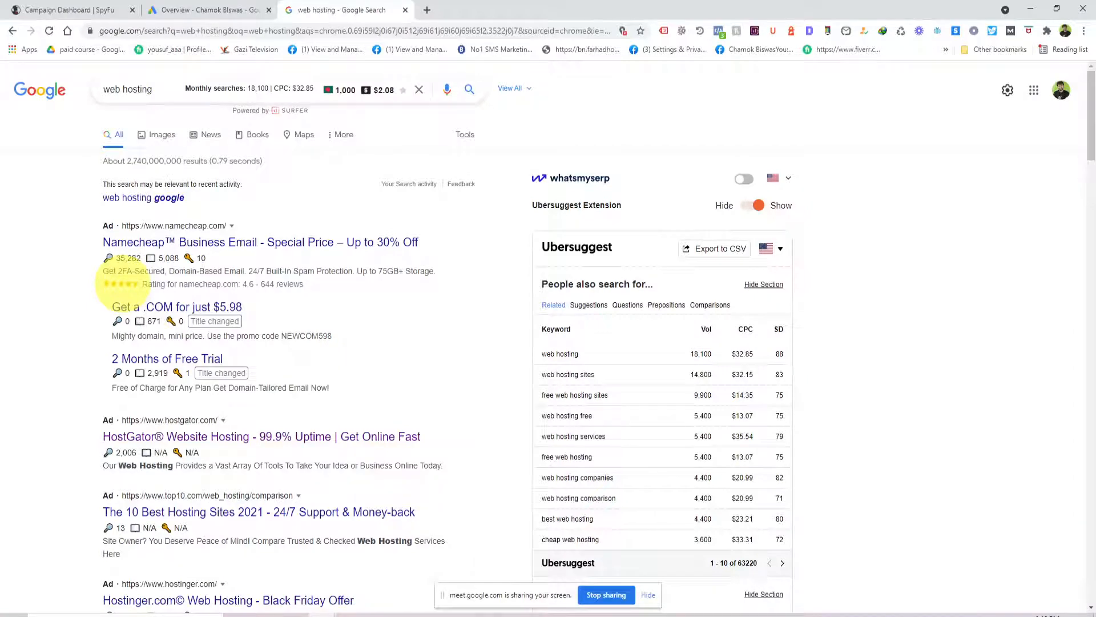
Return to the Google Ads account overview and start a new campaign.
{"action": "left_click", "coordinate": [216, 10]}
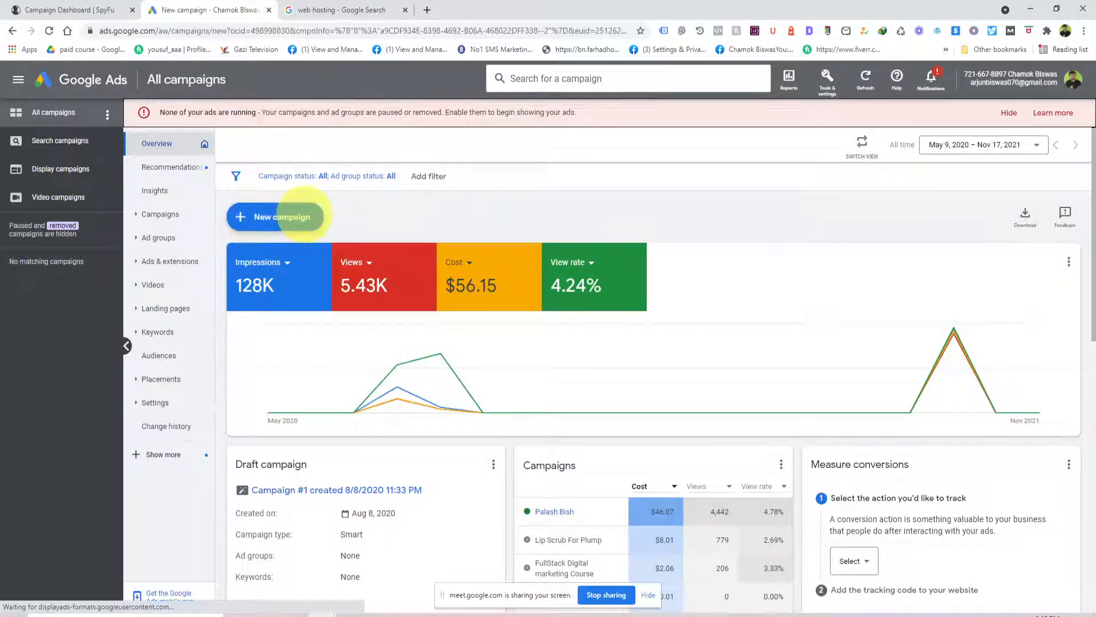
{"action": "left_click", "coordinate": [255, 217]}
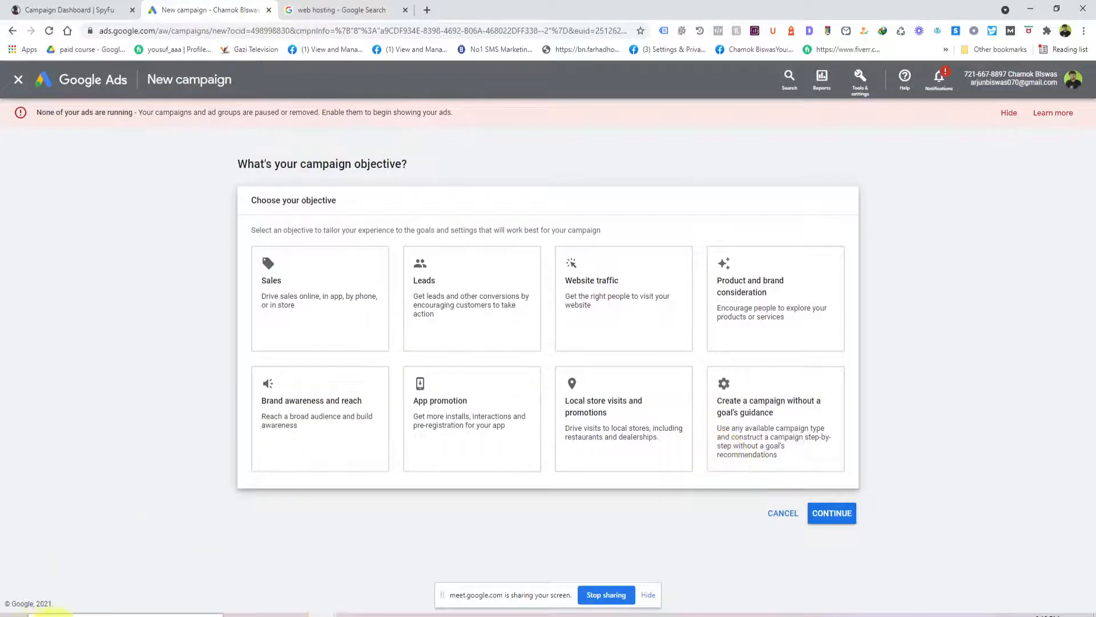
Unlock the BitLocker-protected D: drive with its password and open the Google Ads.pptx presentation.
{"action": "left_click", "coordinate": [297, 615]}
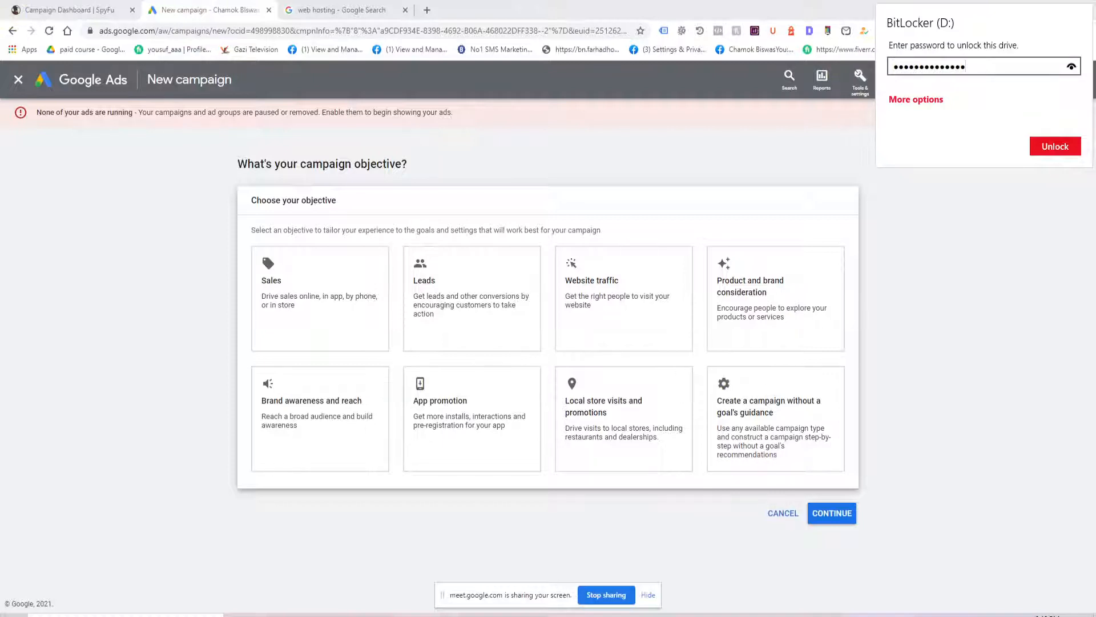
{"action": "key", "text": "Return"}
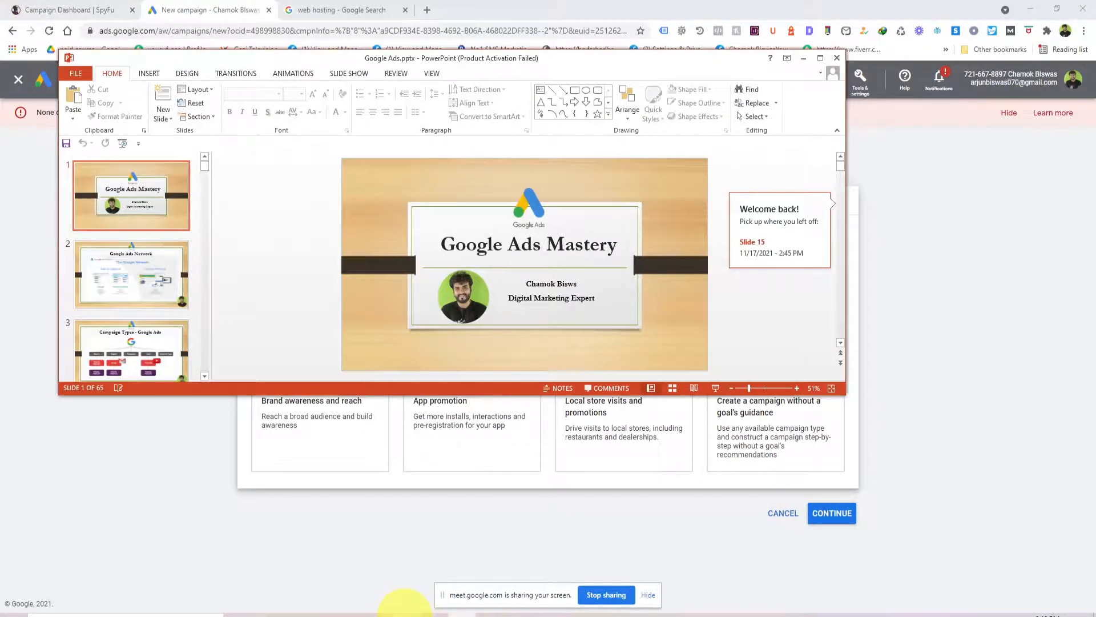
Switch to the BDSEOTOOLS browser window, launch SpyFu Access from its dashboard, and close the domain-name purchase page.
{"action": "left_click", "coordinate": [405, 615]}
{"action": "left_click", "coordinate": [350, 11]}
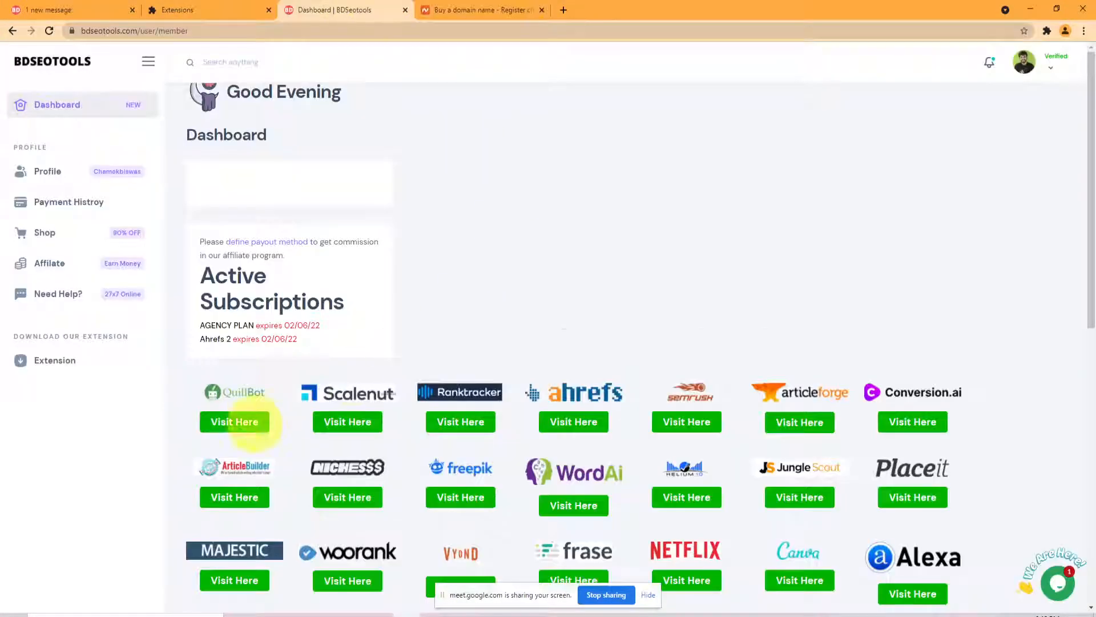
{"action": "scroll", "coordinate": [309, 411], "scroll_direction": "down", "scroll_amount": 8}
{"action": "left_click", "coordinate": [348, 390]}
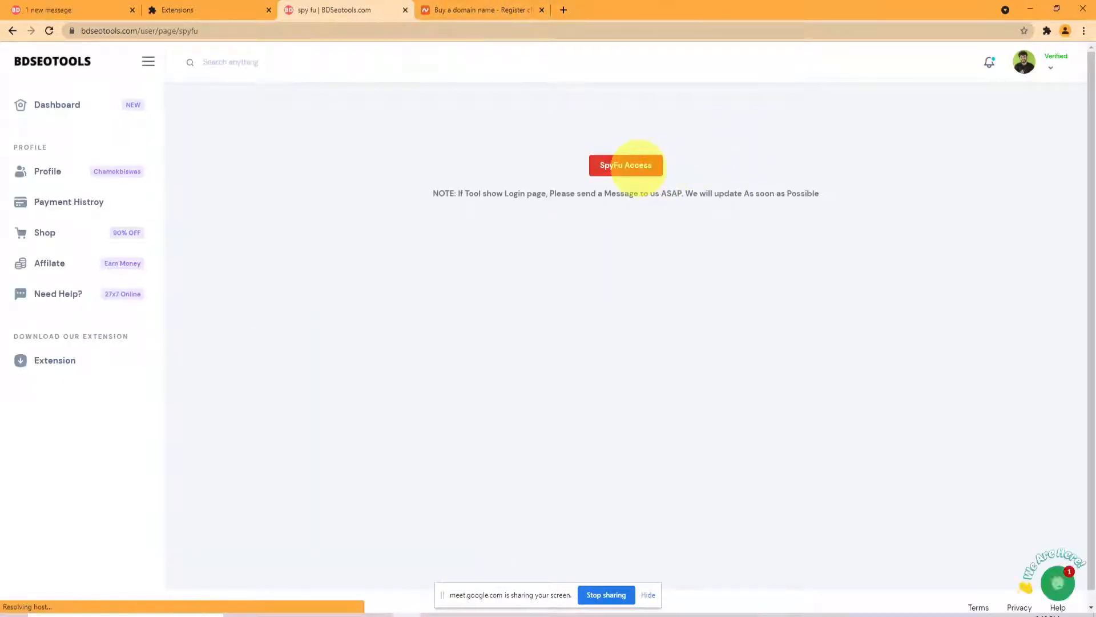
{"action": "left_click", "coordinate": [636, 162]}
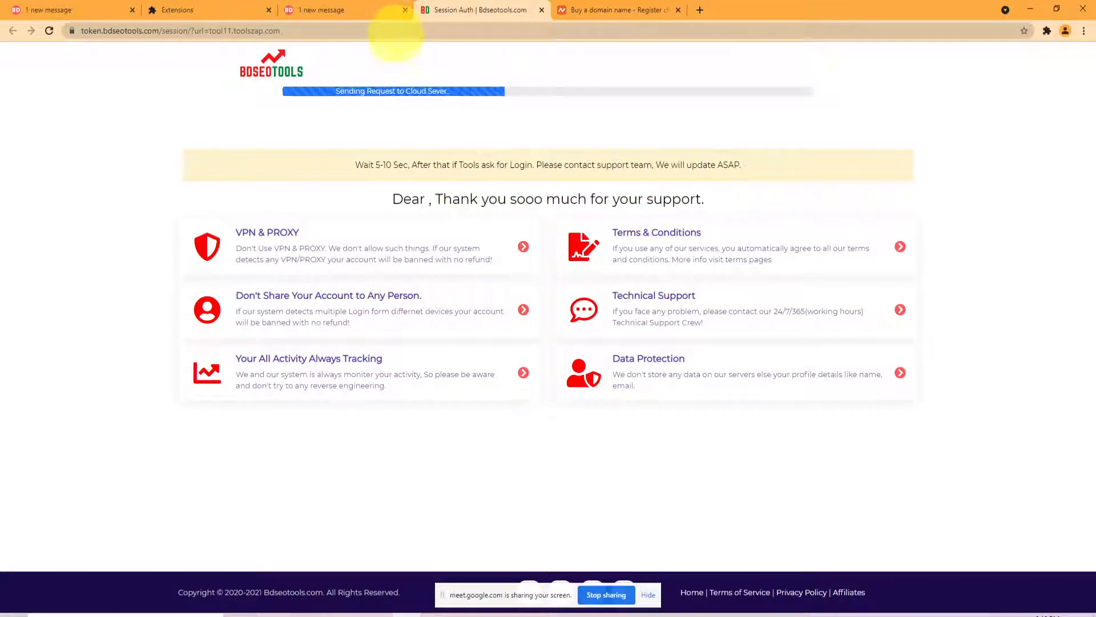
{"action": "left_click", "coordinate": [639, 10]}
{"action": "left_click", "coordinate": [678, 10]}
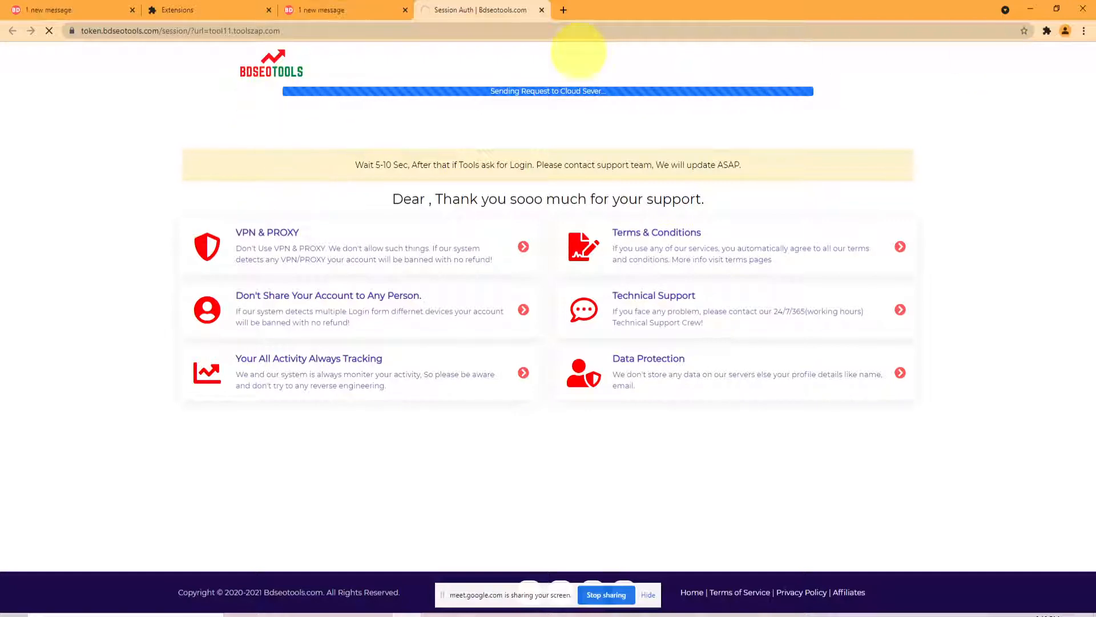
Go back to the BDSEOTOOLS dashboard and look through the full list of available tools.
{"action": "left_click", "coordinate": [308, 9]}
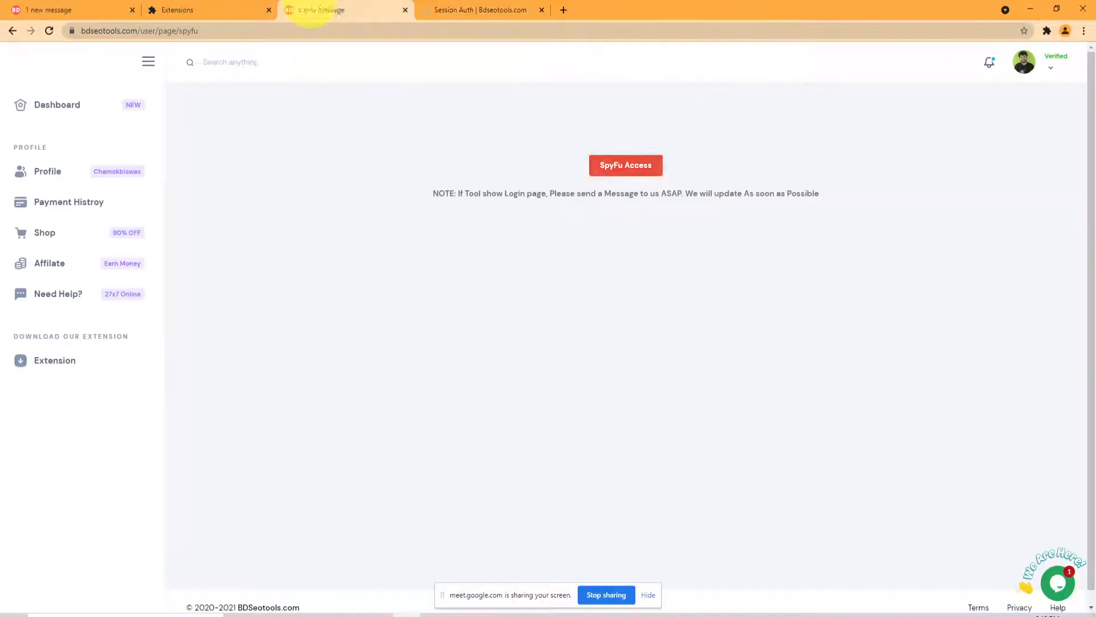
{"action": "left_click", "coordinate": [72, 107]}
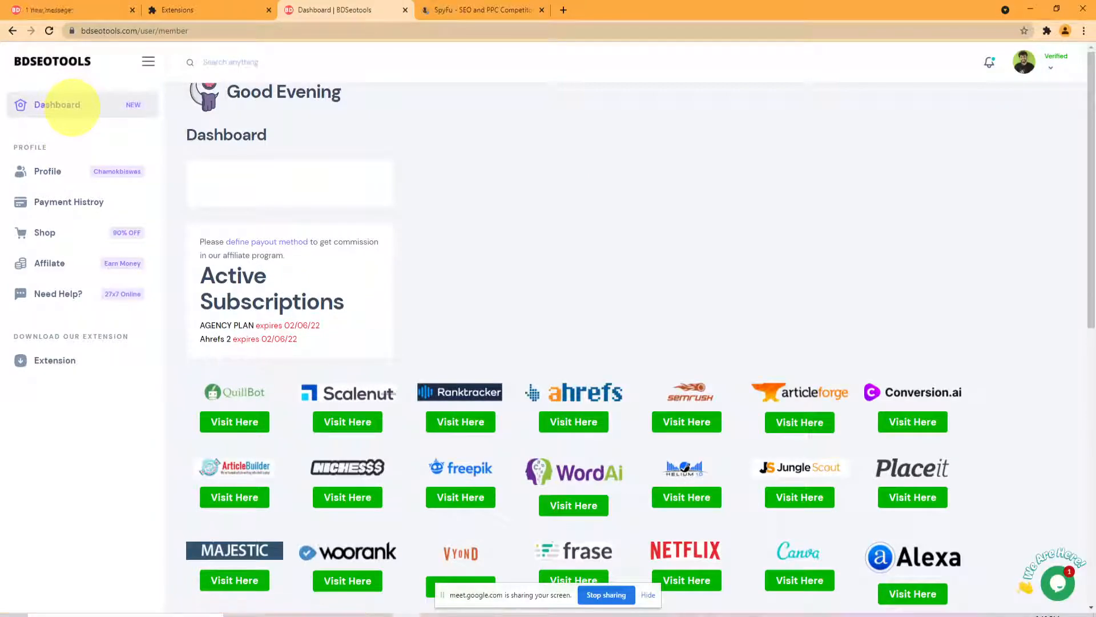
{"action": "scroll", "coordinate": [451, 378], "scroll_direction": "down", "scroll_amount": 10}
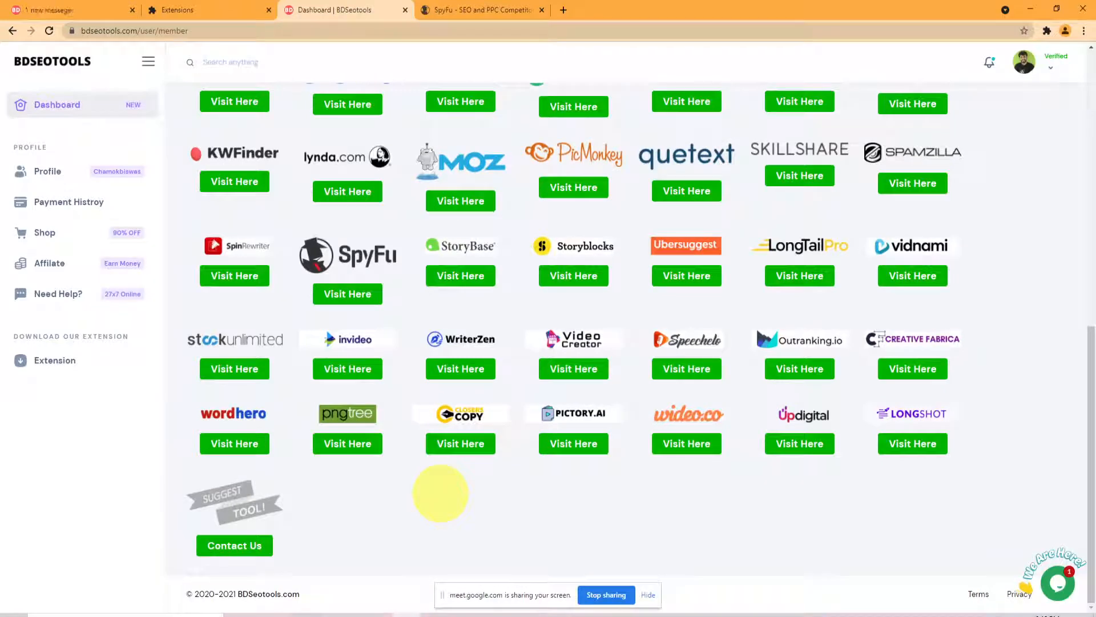
{"action": "scroll", "coordinate": [442, 492], "scroll_direction": "up", "scroll_amount": 2}
{"action": "scroll", "coordinate": [451, 493], "scroll_direction": "up", "scroll_amount": 4}
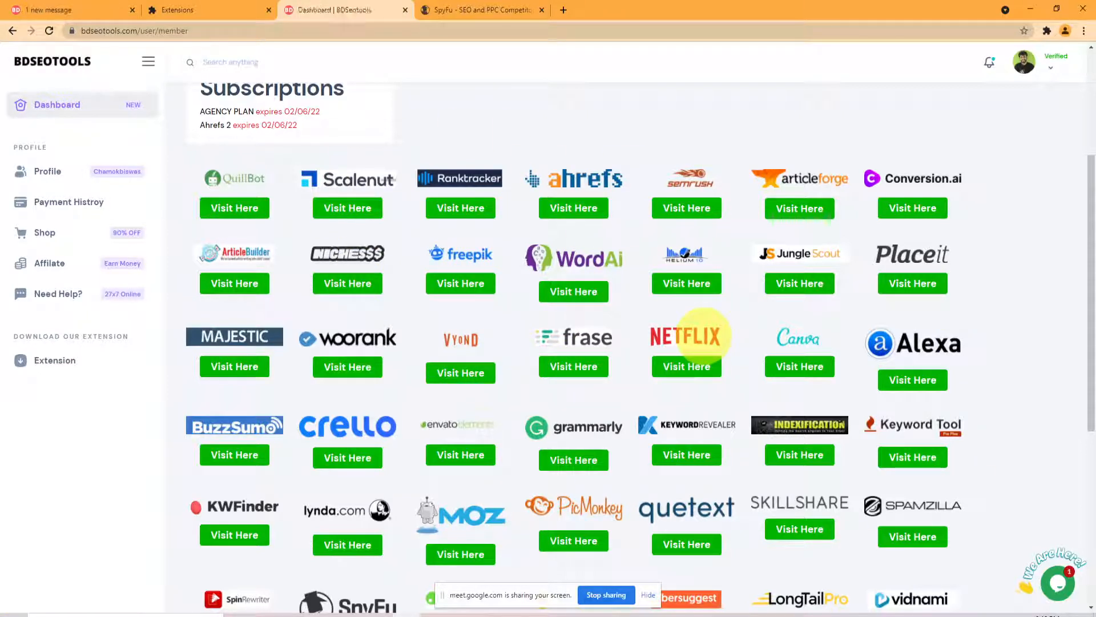
{"action": "scroll", "coordinate": [515, 317], "scroll_direction": "down", "scroll_amount": 4}
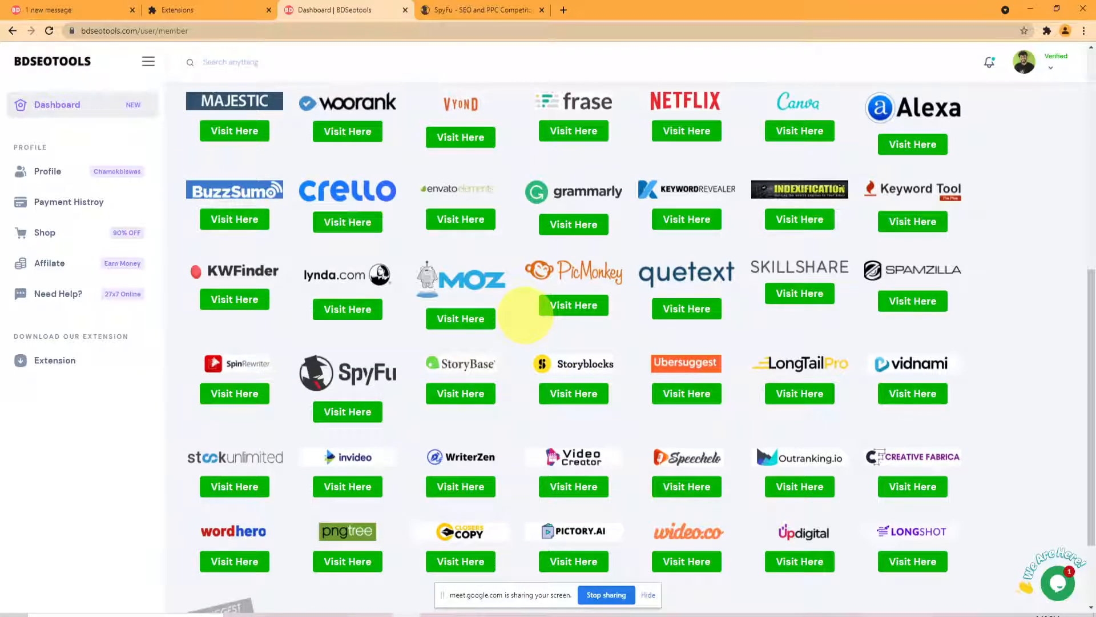
{"action": "scroll", "coordinate": [514, 318], "scroll_direction": "down", "scroll_amount": 2}
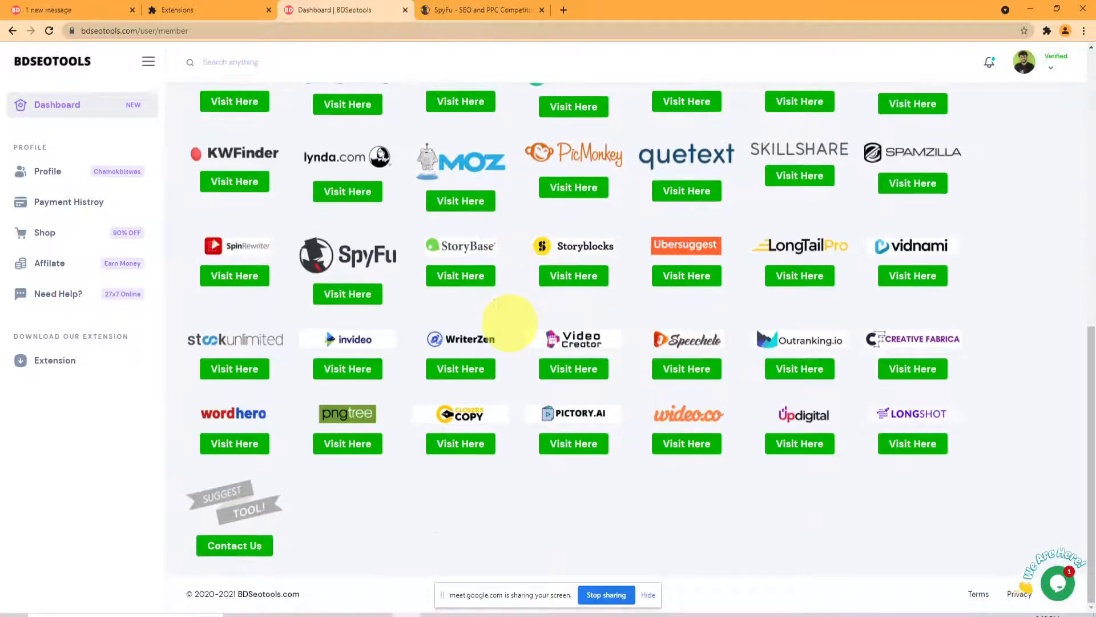
Switch to the SpyFu page and open its PPC Research overview.
{"action": "left_click", "coordinate": [523, 10]}
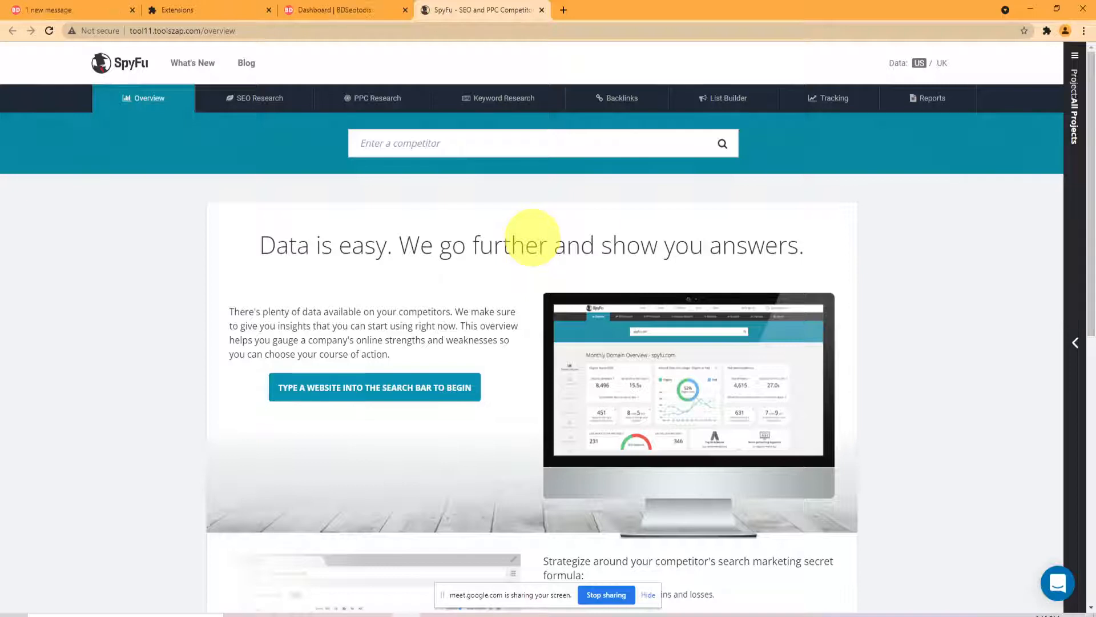
{"action": "left_click", "coordinate": [358, 91]}
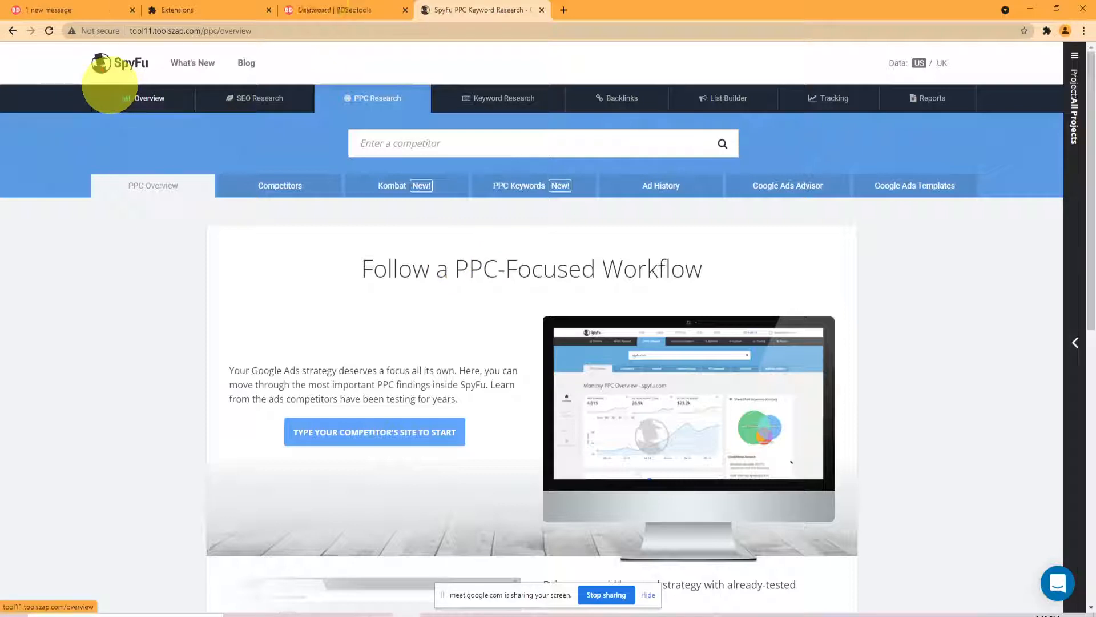
Return to the BDSEOTOOLS dashboard, open the Semrush page and launch Semrush Access in a new tab.
{"action": "left_click", "coordinate": [109, 10]}
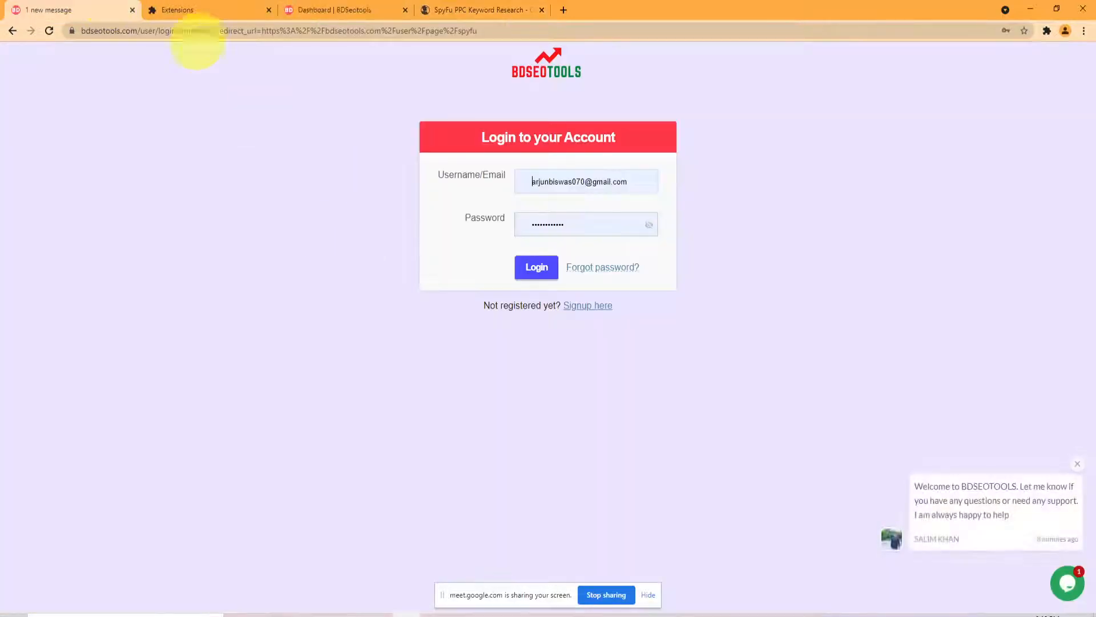
{"action": "left_click", "coordinate": [328, 9]}
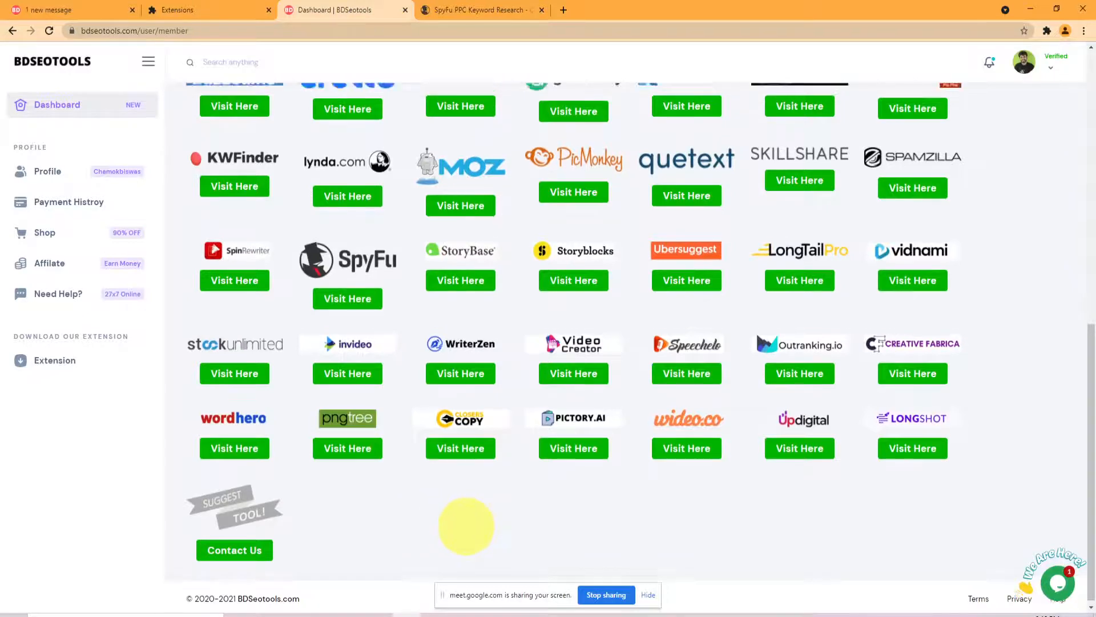
{"action": "scroll", "coordinate": [464, 521], "scroll_direction": "up", "scroll_amount": 7}
{"action": "left_click", "coordinate": [687, 267]}
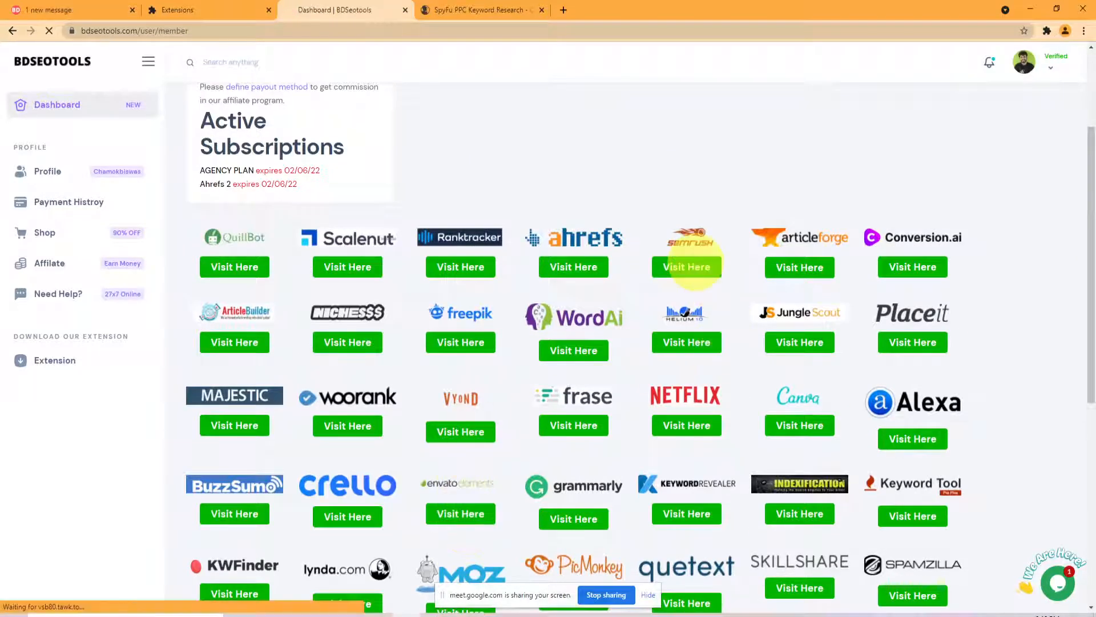
{"action": "right_click", "coordinate": [625, 261]}
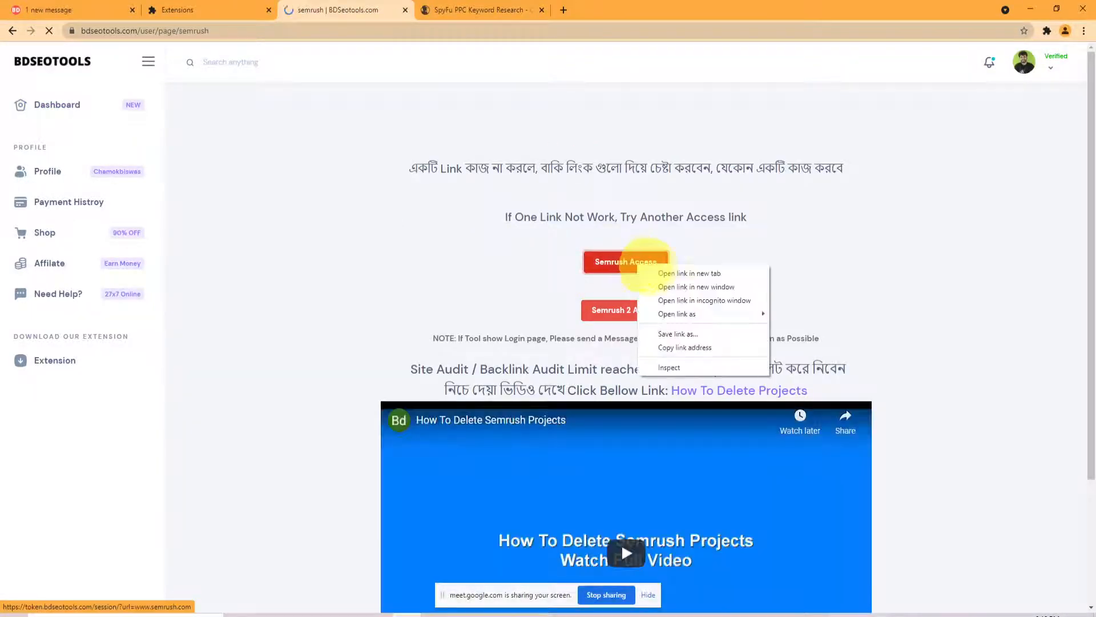
{"action": "left_click", "coordinate": [663, 274]}
Go back to the tool list, open the Ahrefs page and launch Ahrefs 1 Access.
{"action": "left_click", "coordinate": [12, 31]}
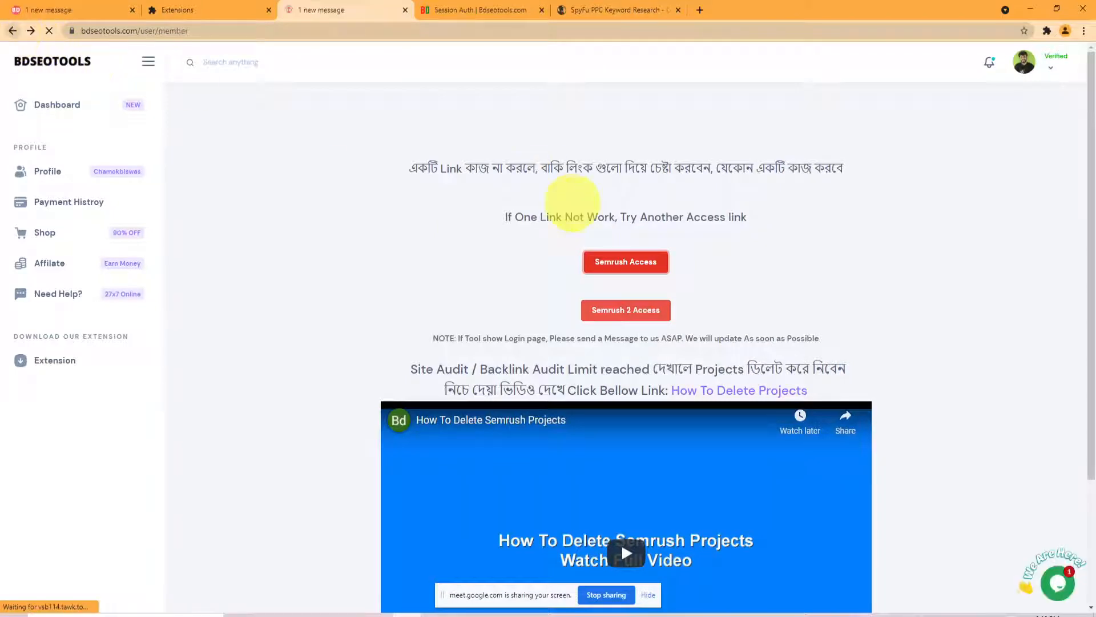
{"action": "left_click", "coordinate": [551, 269]}
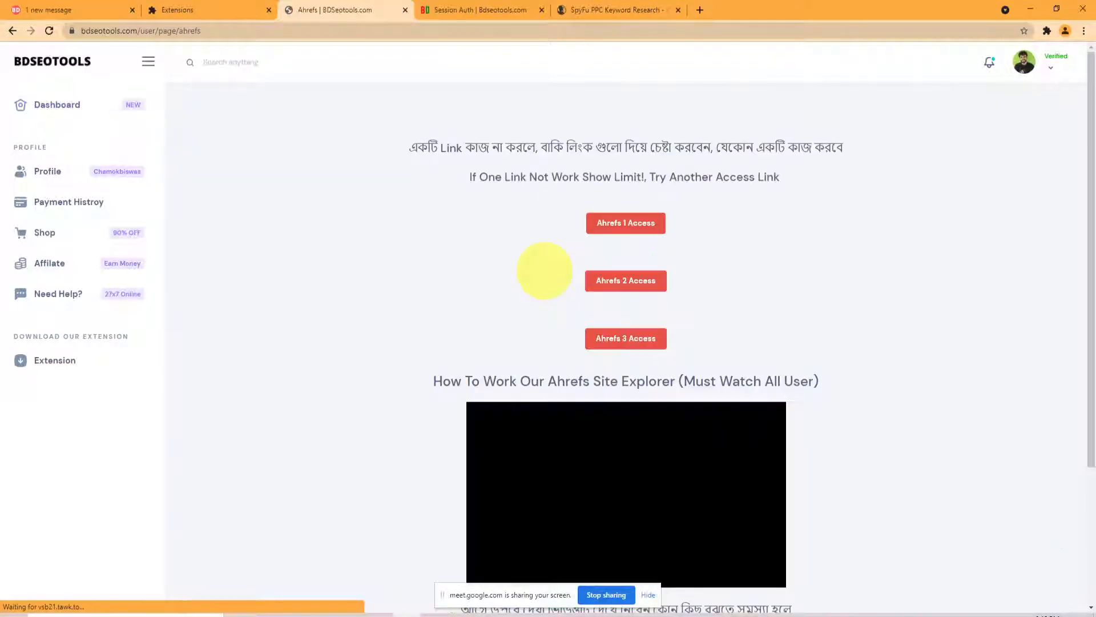
{"action": "left_click", "coordinate": [621, 222]}
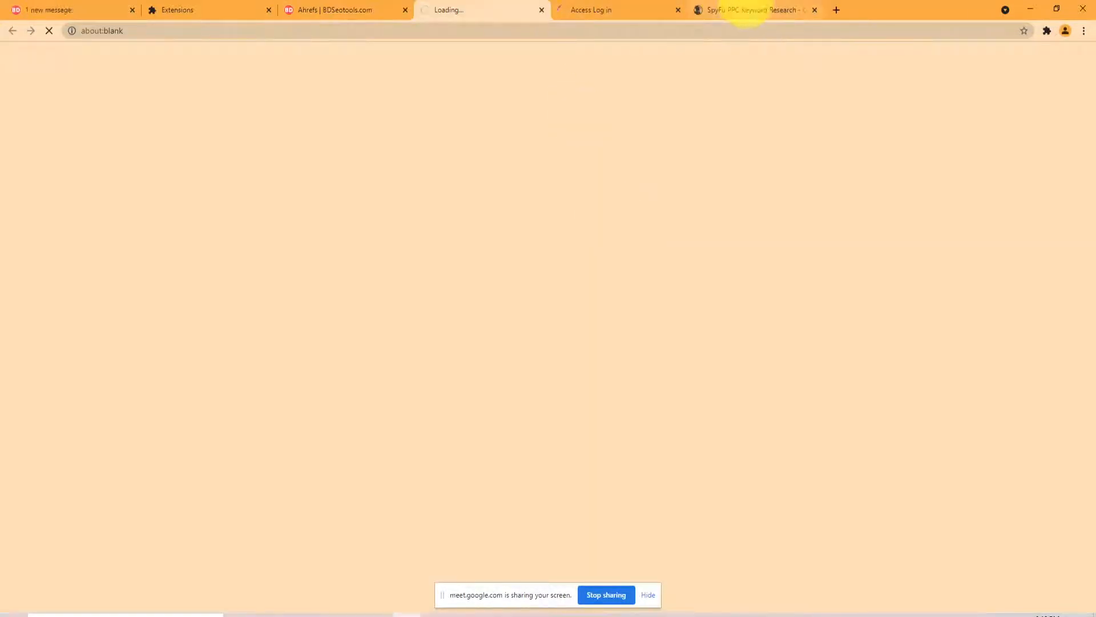
Review the SpyFu PPC Research overview page, including its keyword strategy and competitor study sections.
{"action": "left_click", "coordinate": [742, 10]}
{"action": "scroll", "coordinate": [411, 252], "scroll_direction": "down", "scroll_amount": 8}
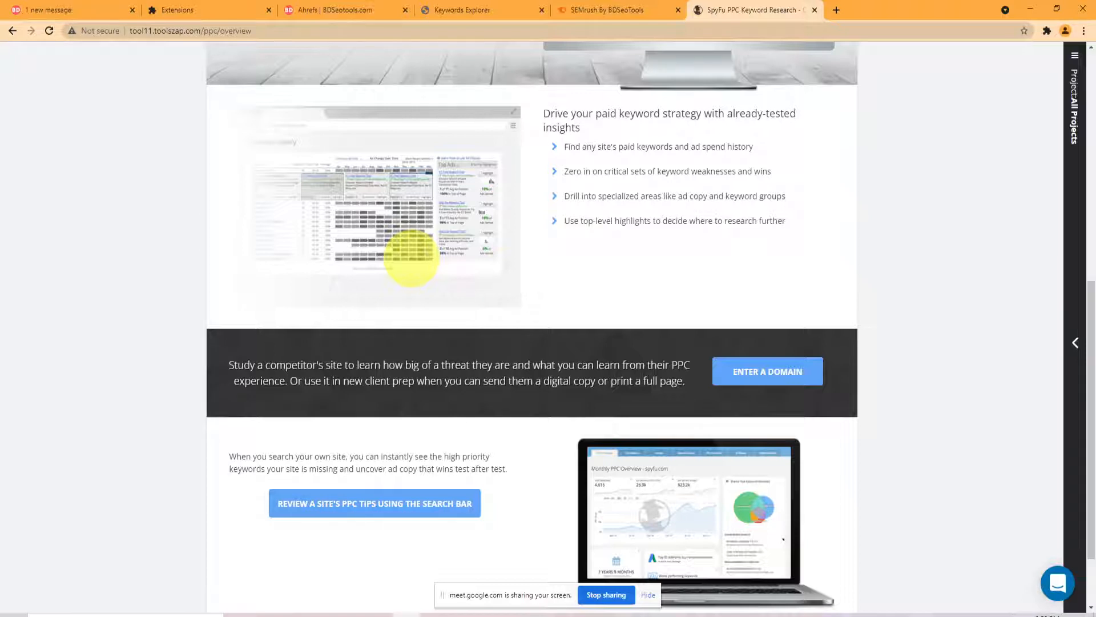
{"action": "scroll", "coordinate": [410, 252], "scroll_direction": "up", "scroll_amount": 8}
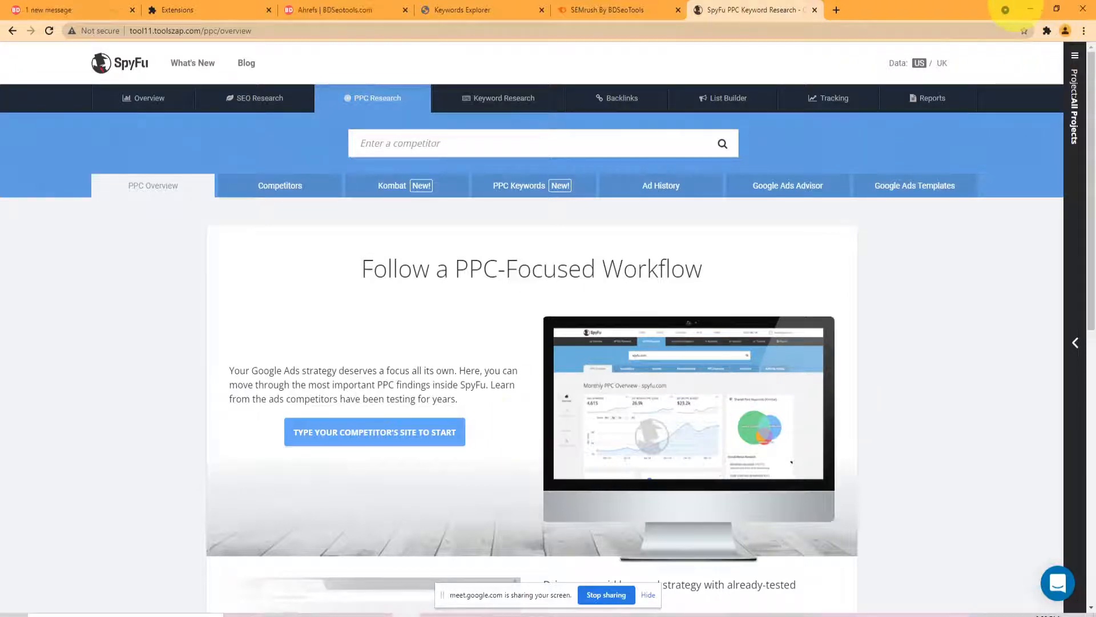
Minimize the BDSEOTOOLS browser window, revisit the web hosting search results in the main window, and bring up the SpyFu campaign dashboard.
{"action": "left_click", "coordinate": [1030, 9]}
{"action": "left_click", "coordinate": [942, 303]}
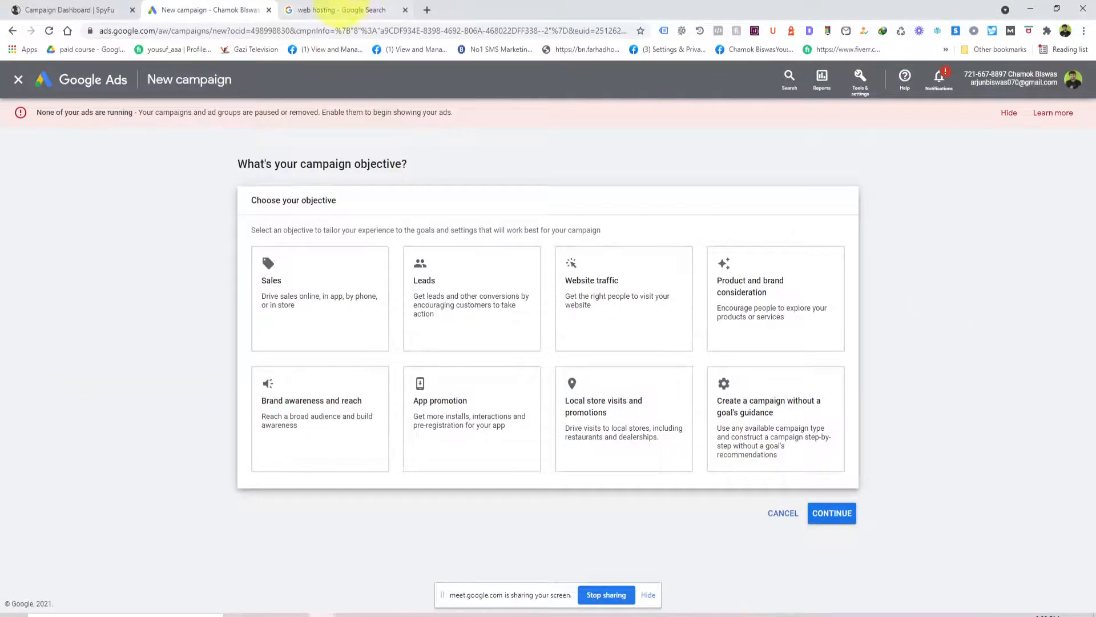
{"action": "left_click", "coordinate": [339, 9]}
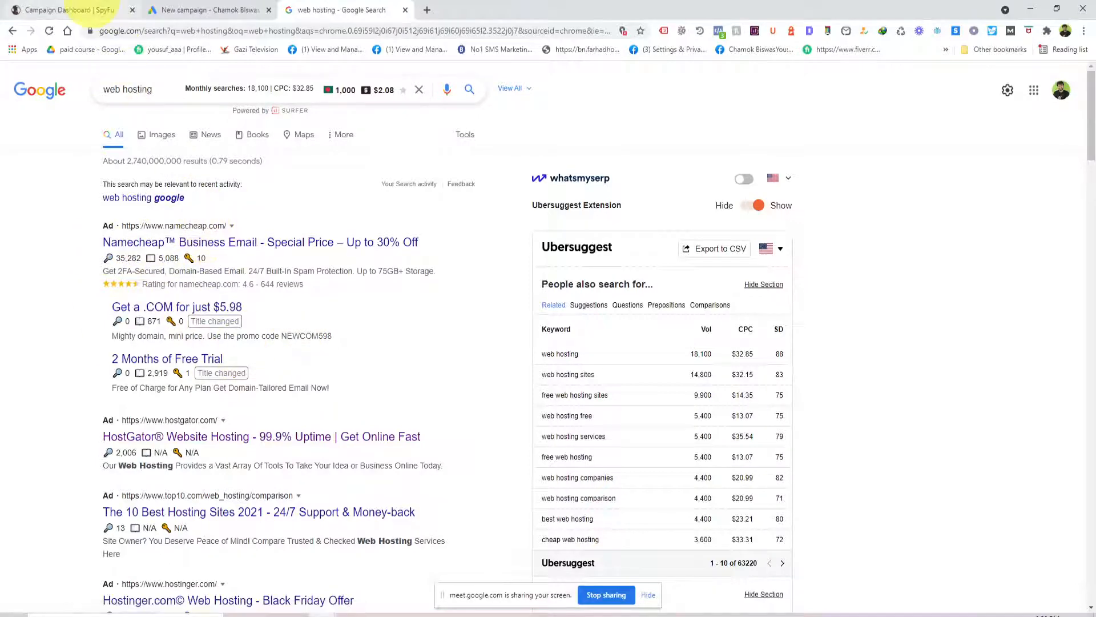
{"action": "left_click", "coordinate": [86, 10]}
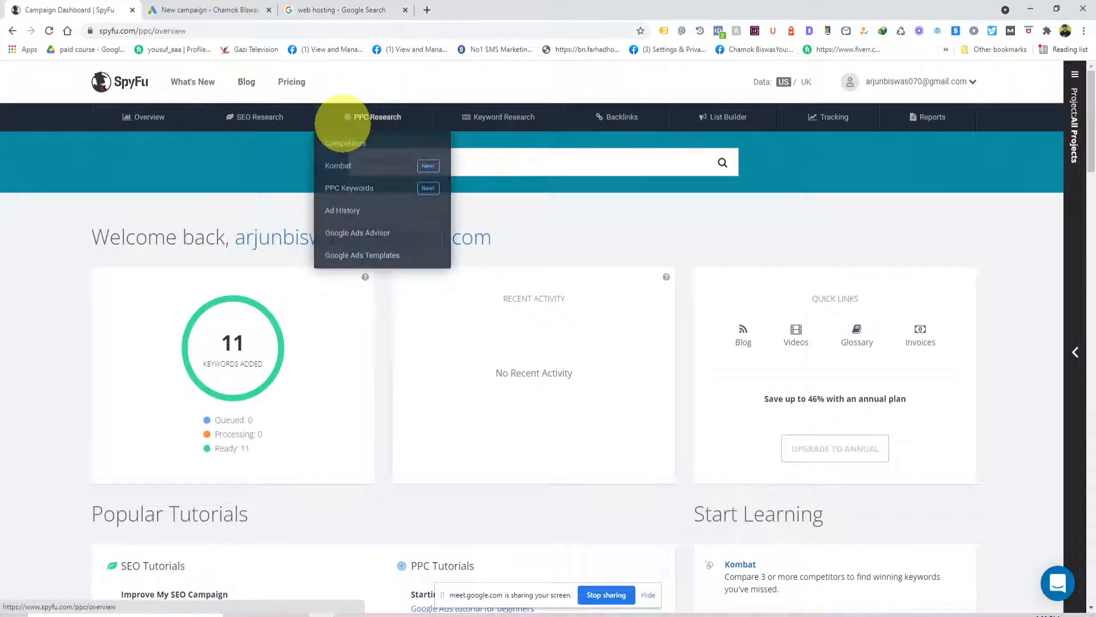
Open SpyFu's PPC Research overview, and copy the query "web hosting" from the Google search results page.
{"action": "left_click", "coordinate": [350, 119]}
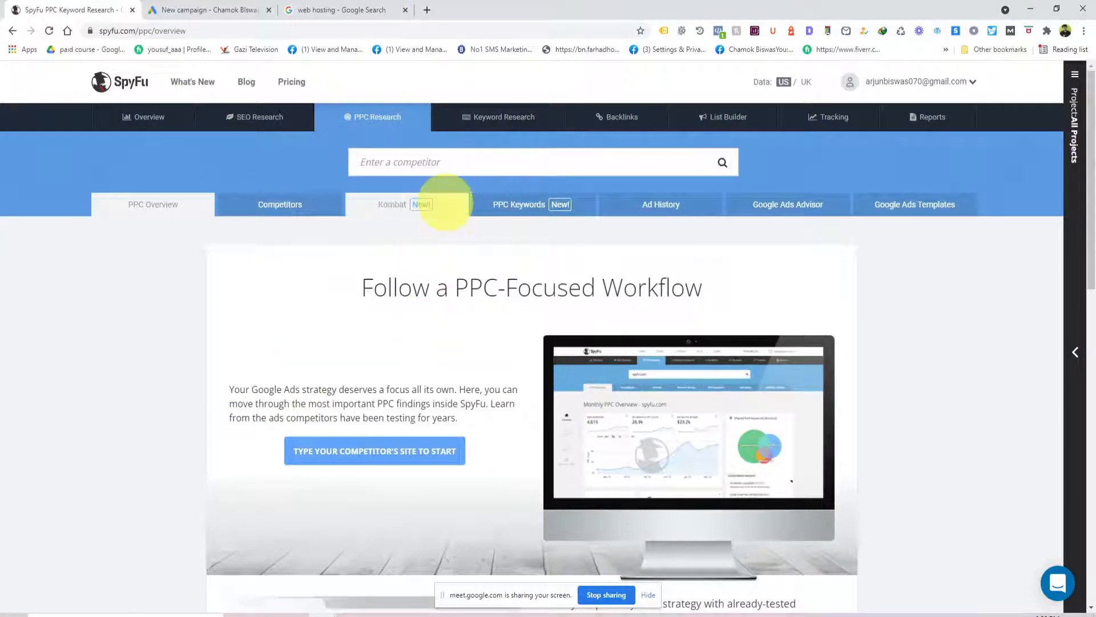
{"action": "mouse_move", "coordinate": [446, 139]}
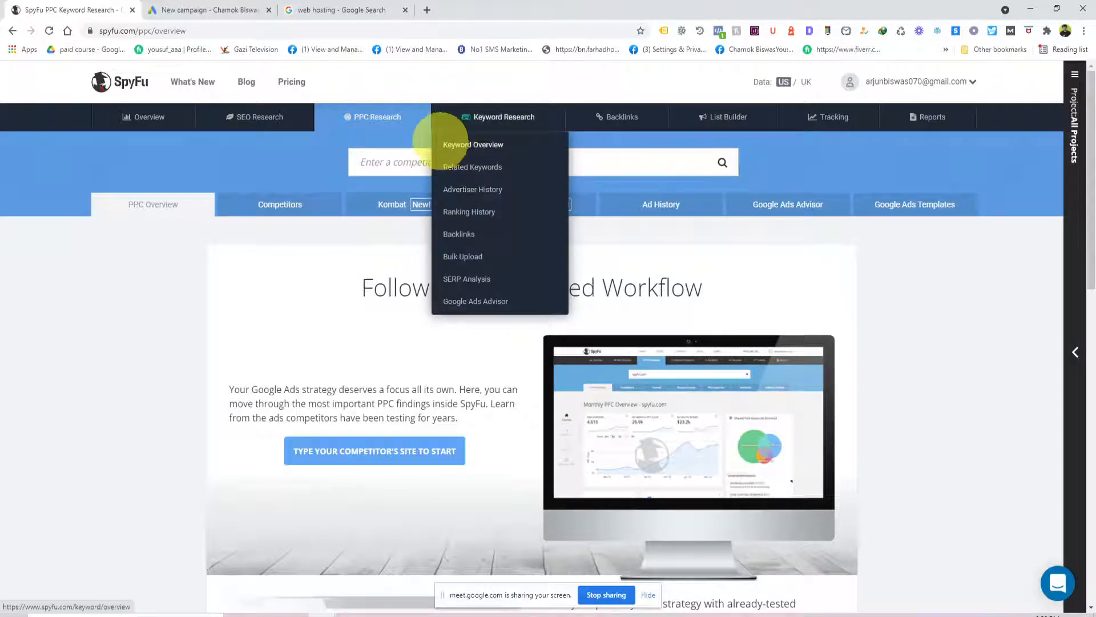
{"action": "left_click", "coordinate": [360, 10]}
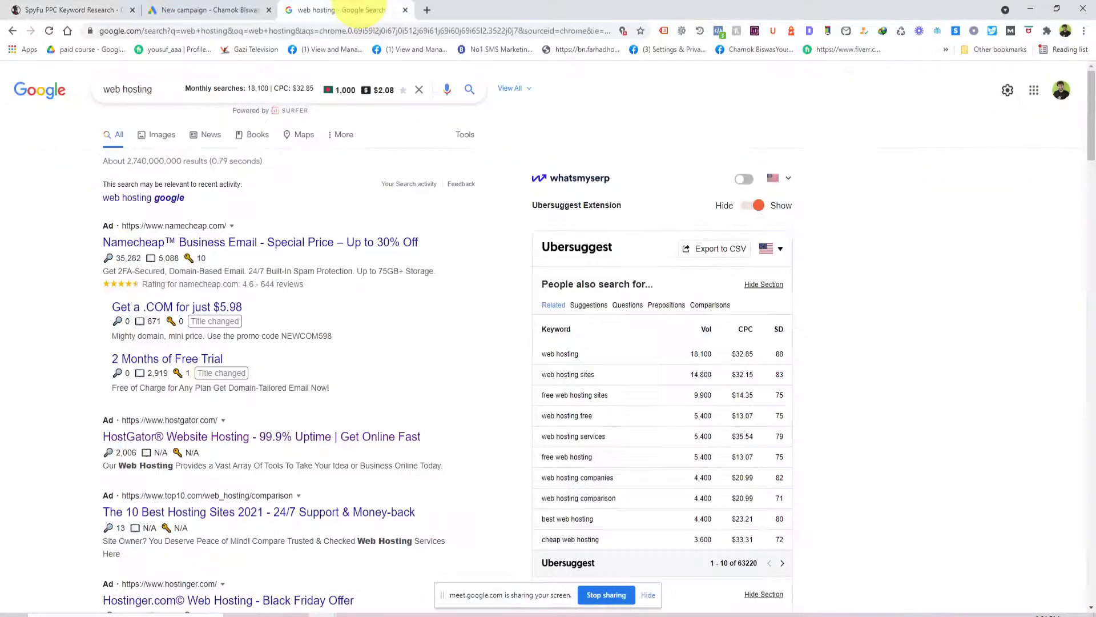
{"action": "triple_click", "coordinate": [147, 88]}
{"action": "key", "text": "ctrl+c"}
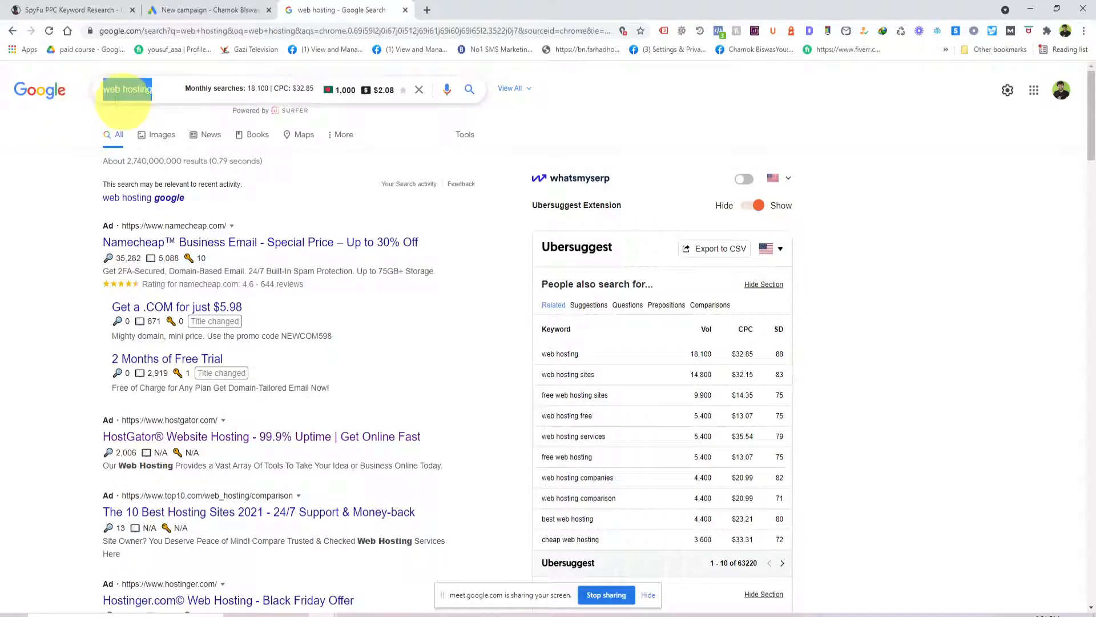
{"action": "right_click", "coordinate": [134, 94]}
{"action": "left_click", "coordinate": [141, 114]}
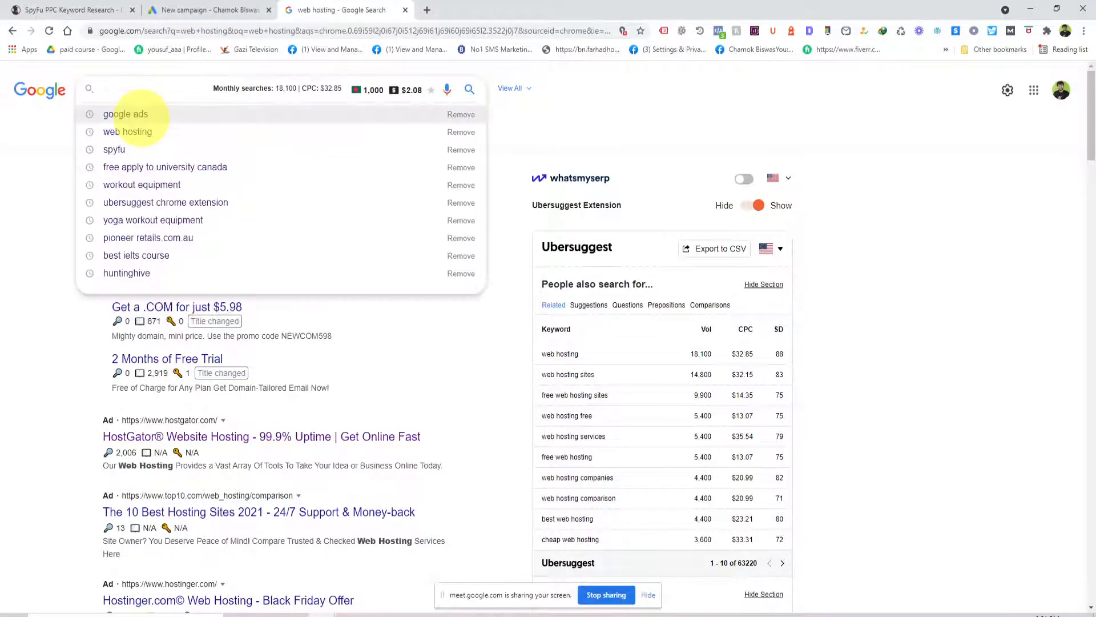
{"action": "left_click", "coordinate": [889, 276]}
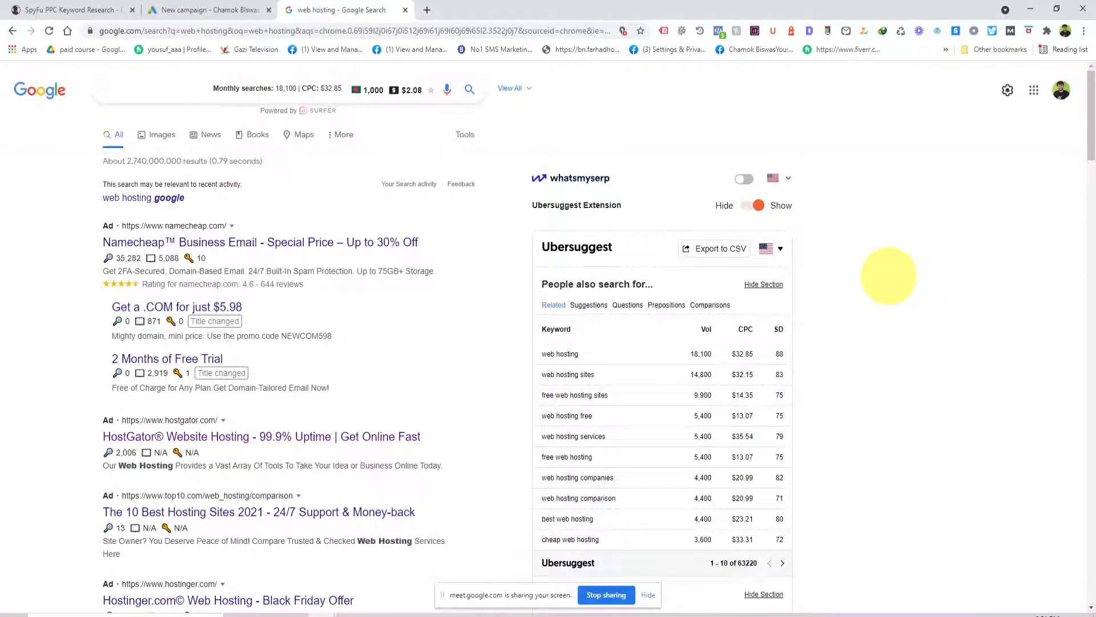
Return to SpyFu and review the PPC Keywords page, including its ad secrets and domain search sections.
{"action": "left_click", "coordinate": [92, 10]}
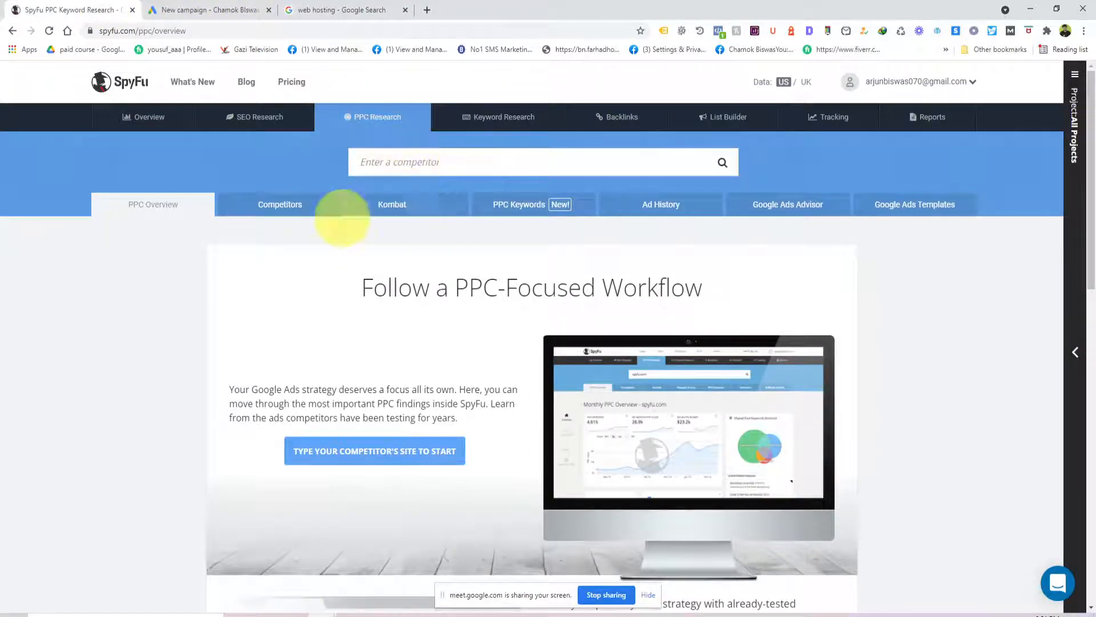
{"action": "left_click", "coordinate": [515, 204]}
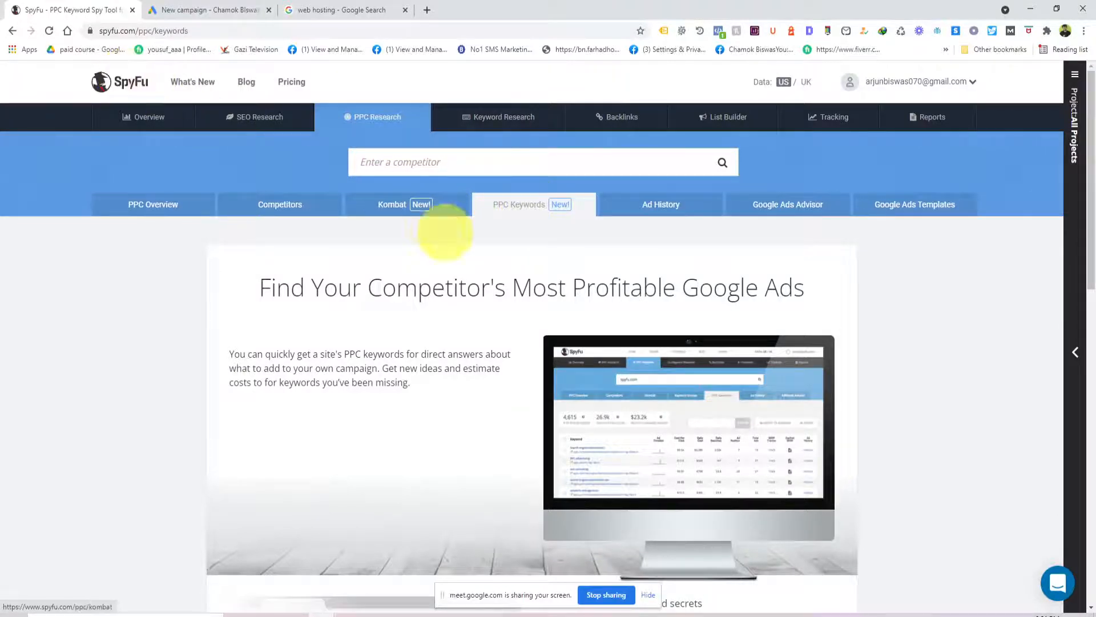
{"action": "scroll", "coordinate": [511, 293], "scroll_direction": "down", "scroll_amount": 14}
{"action": "scroll", "coordinate": [778, 311], "scroll_direction": "up", "scroll_amount": 5}
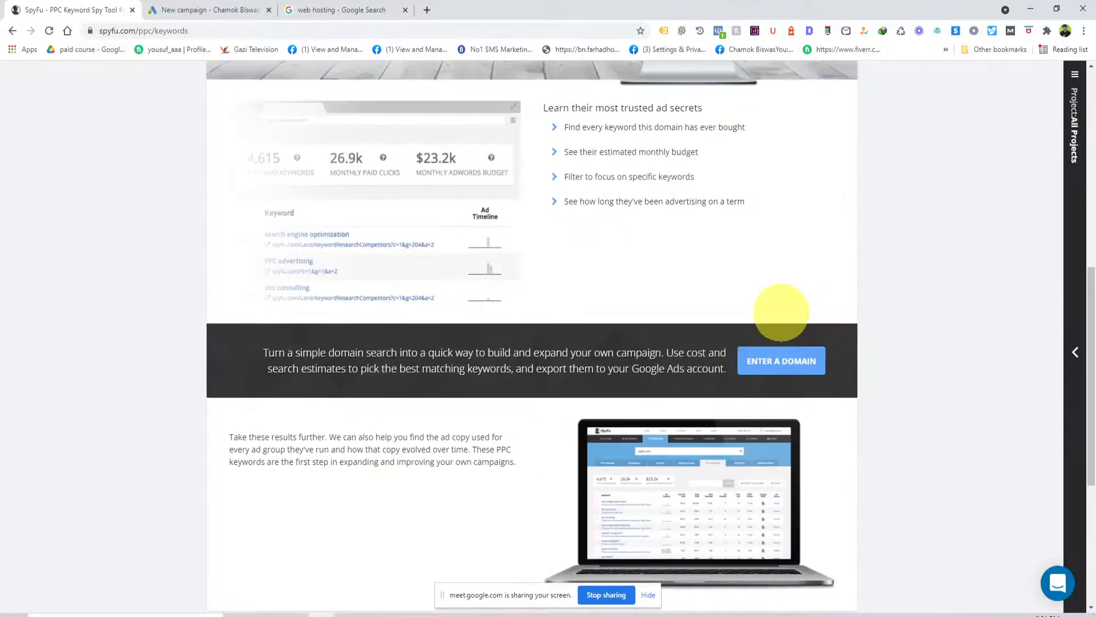
{"action": "scroll", "coordinate": [779, 342], "scroll_direction": "down", "scroll_amount": 3}
{"action": "scroll", "coordinate": [780, 374], "scroll_direction": "down", "scroll_amount": 2}
{"action": "left_click_drag", "start_coordinate": [1090, 464], "coordinate": [1085, 103]}
Go back to the PPC Overview page and search SpyFu for "web hosting".
{"action": "left_click", "coordinate": [143, 205]}
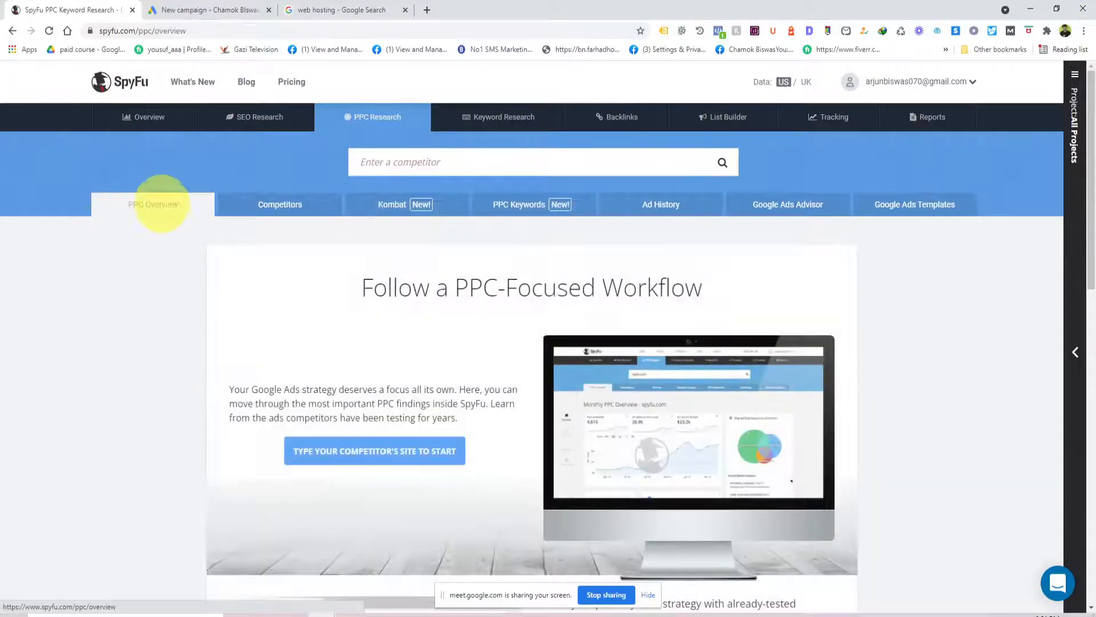
{"action": "left_click", "coordinate": [427, 452]}
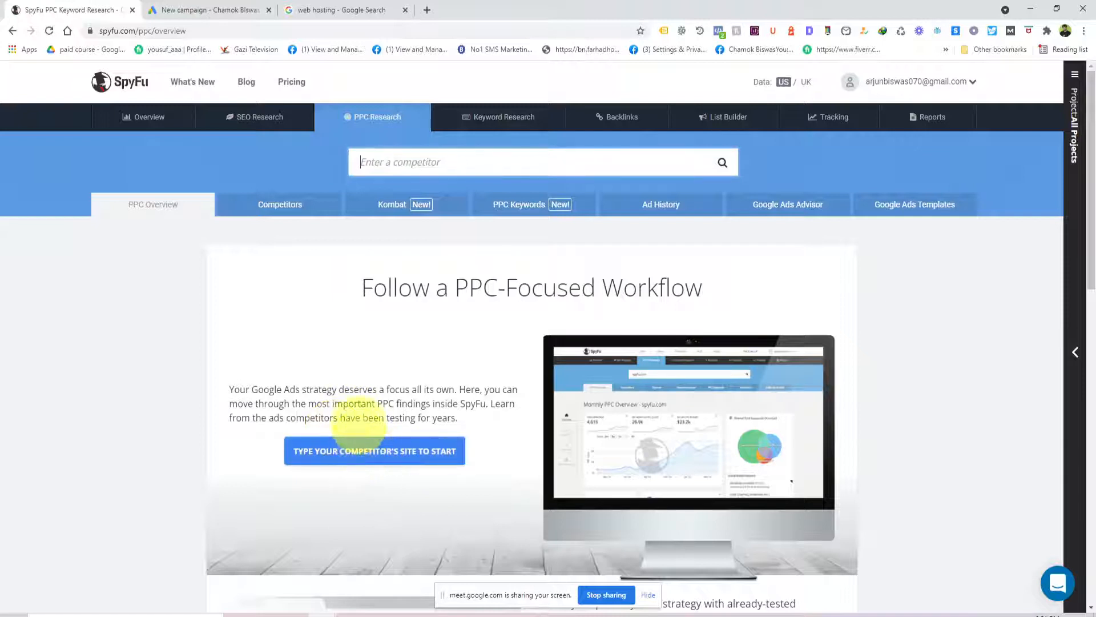
{"action": "left_click", "coordinate": [421, 152]}
{"action": "key", "text": "ctrl+v"}
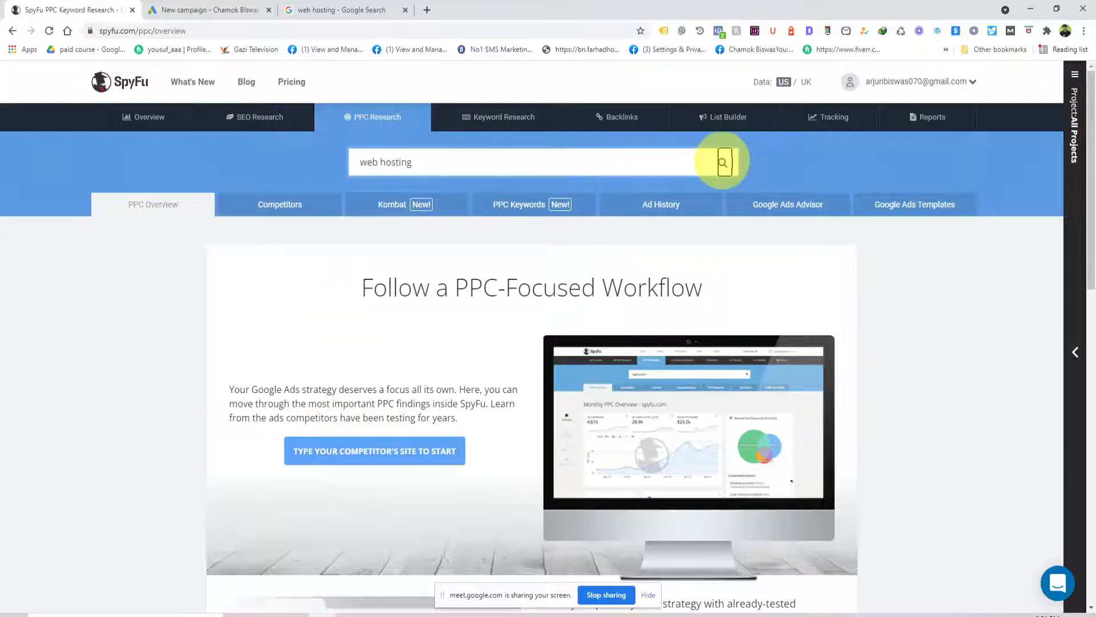
{"action": "left_click", "coordinate": [722, 162]}
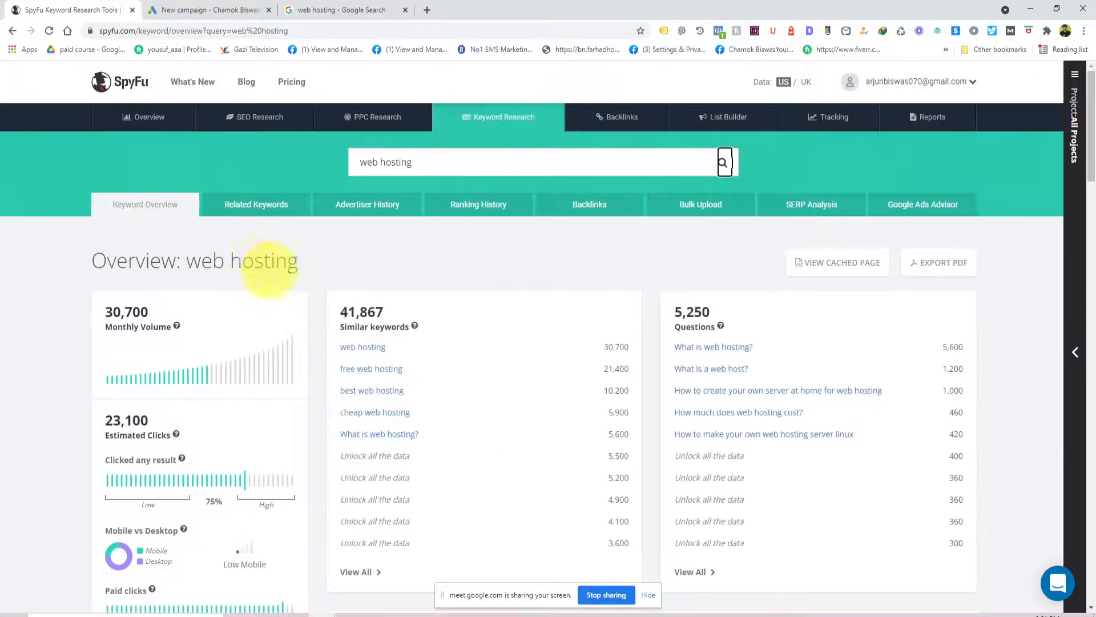
Examine the web hosting keyword overview, covering click and cost data, related keywords and the most successful advertisers table.
{"action": "scroll", "coordinate": [246, 264], "scroll_direction": "down", "scroll_amount": 10}
{"action": "scroll", "coordinate": [255, 265], "scroll_direction": "down", "scroll_amount": 1}
{"action": "scroll", "coordinate": [256, 265], "scroll_direction": "up", "scroll_amount": 4}
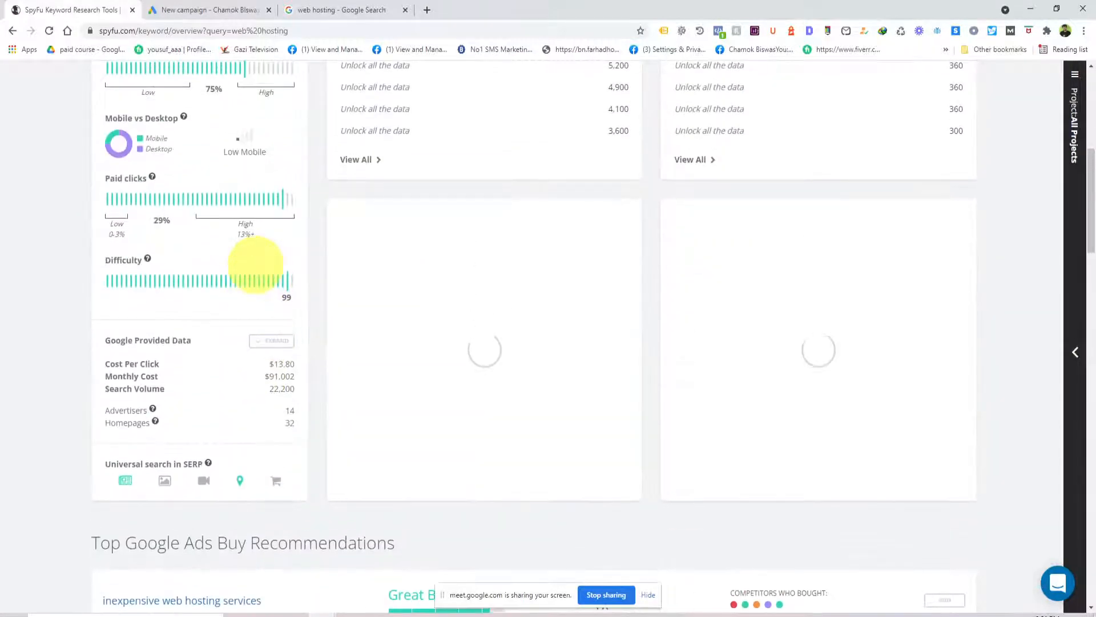
{"action": "scroll", "coordinate": [255, 264], "scroll_direction": "down", "scroll_amount": 2}
{"action": "scroll", "coordinate": [255, 264], "scroll_direction": "up", "scroll_amount": 2}
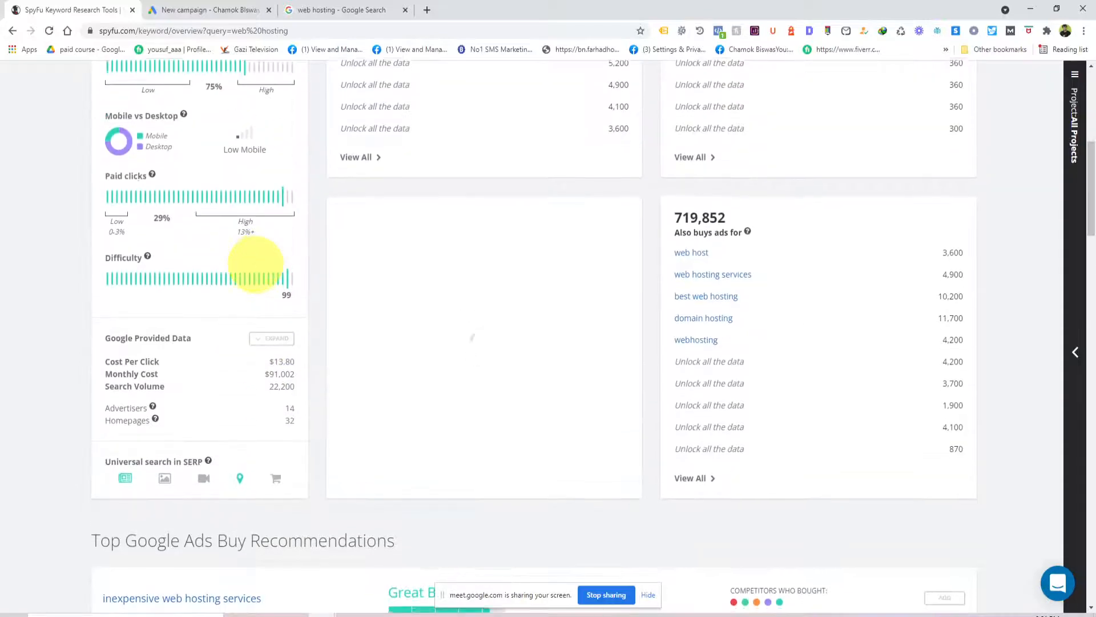
{"action": "scroll", "coordinate": [255, 264], "scroll_direction": "down", "scroll_amount": 15}
{"action": "scroll", "coordinate": [255, 264], "scroll_direction": "up", "scroll_amount": 2}
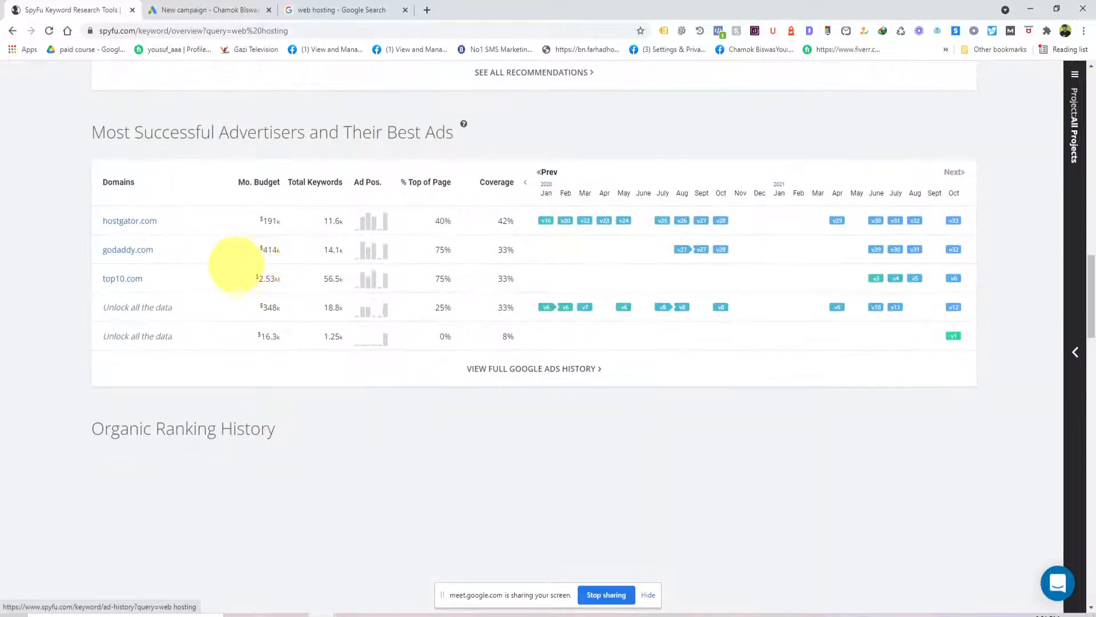
{"action": "scroll", "coordinate": [101, 188], "scroll_direction": "up", "scroll_amount": 1}
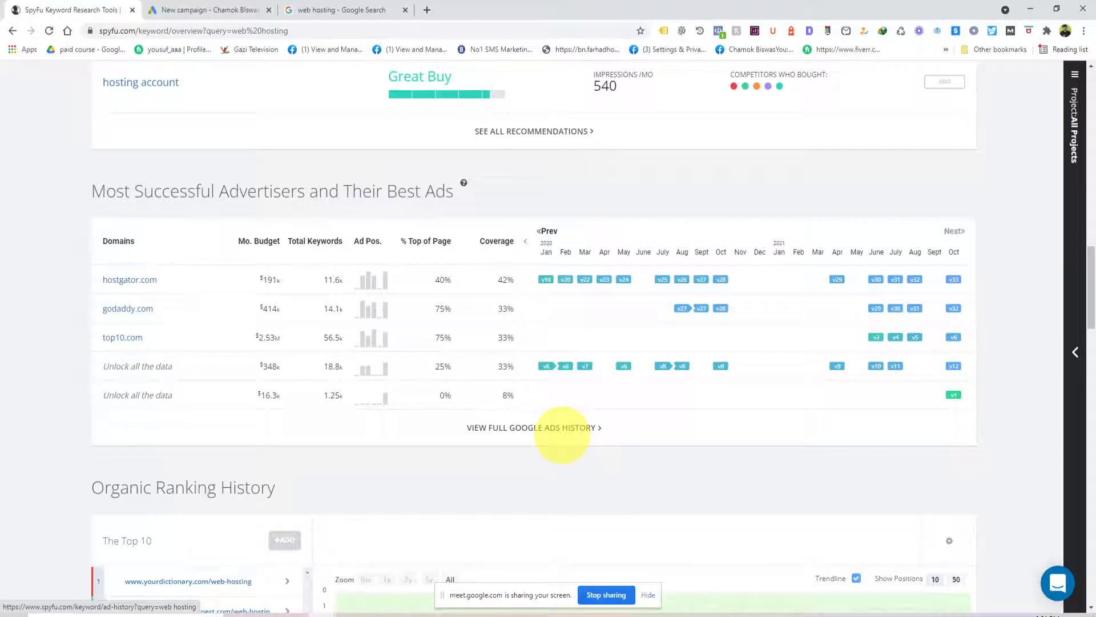
Minimize the main browser, dismiss the Office activation wizard over Google Ads.pptx, and bring up the BDSEOTOOLS browser window showing SpyFu.
{"action": "left_click", "coordinate": [1030, 8]}
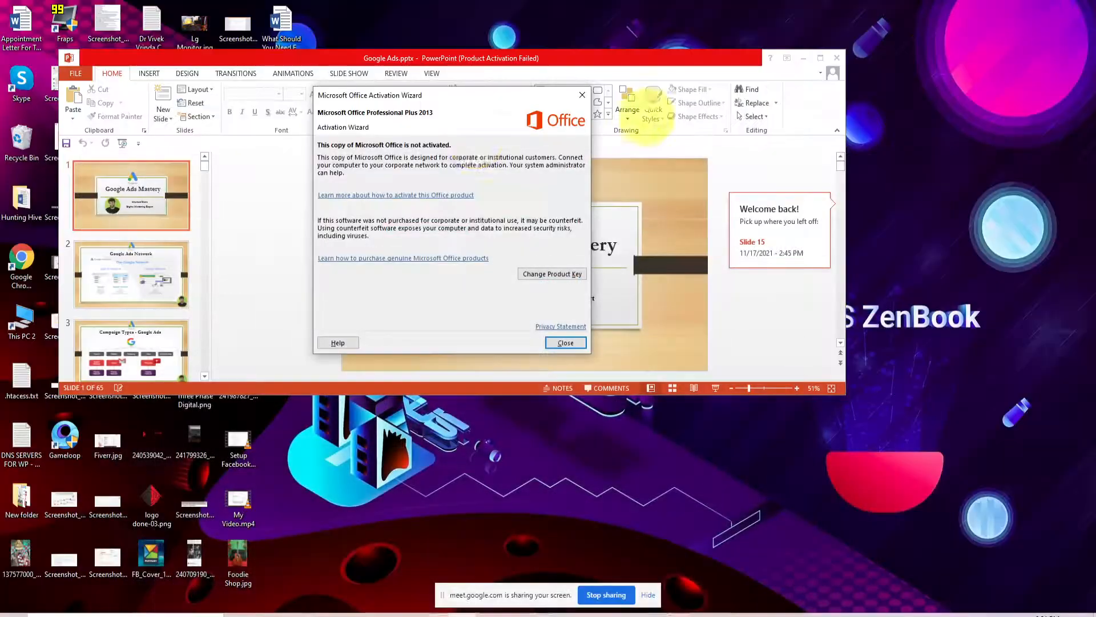
{"action": "left_click", "coordinate": [582, 95]}
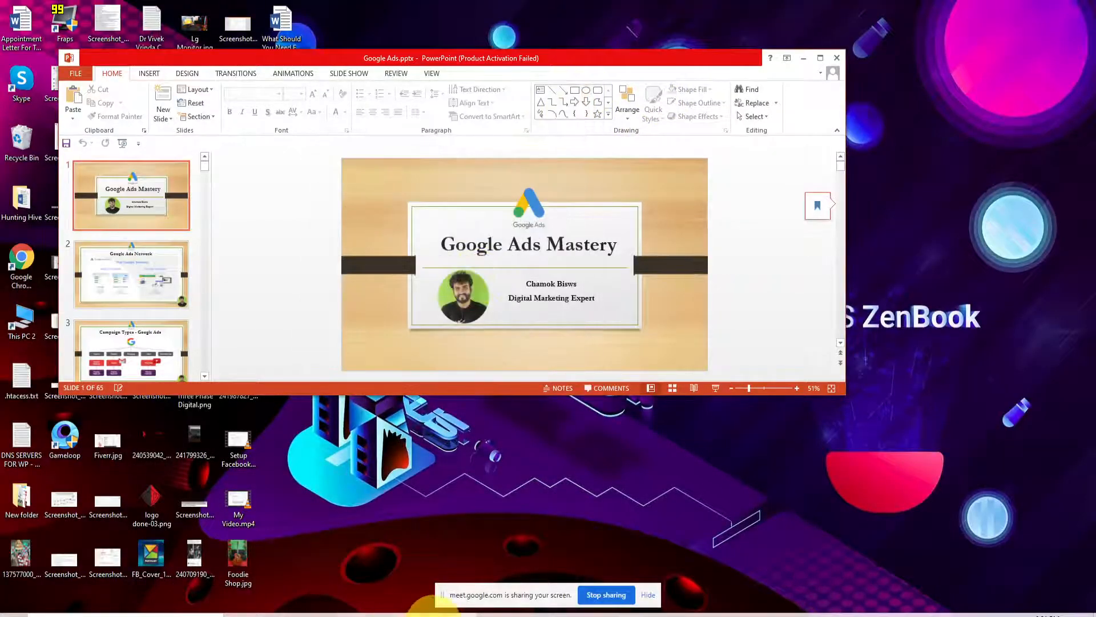
{"action": "left_click", "coordinate": [409, 611]}
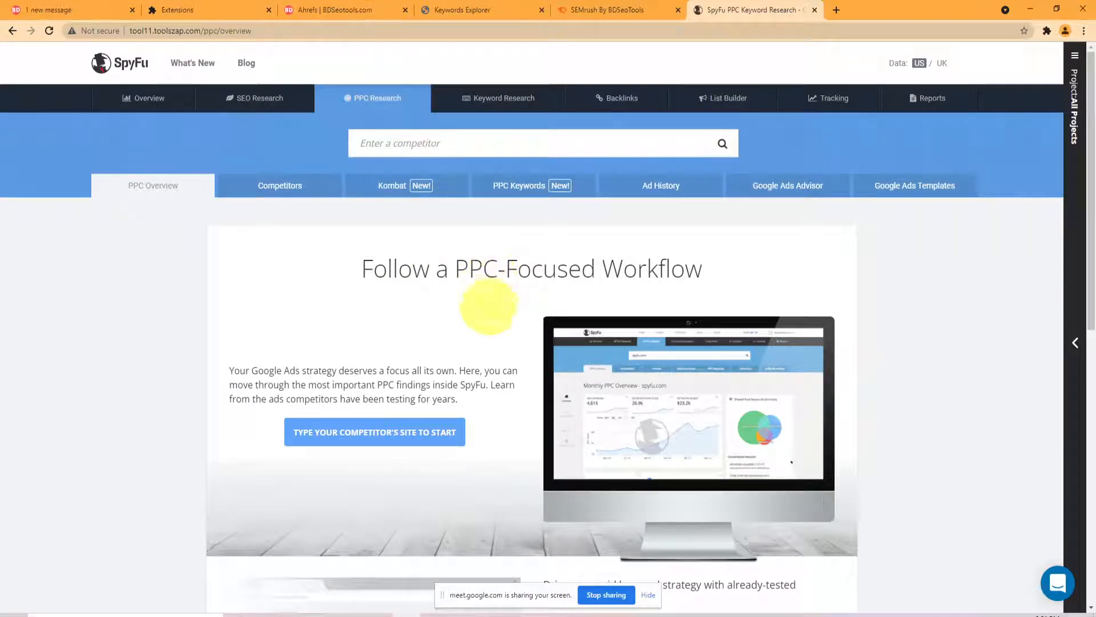
{"action": "mouse_move", "coordinate": [593, 135]}
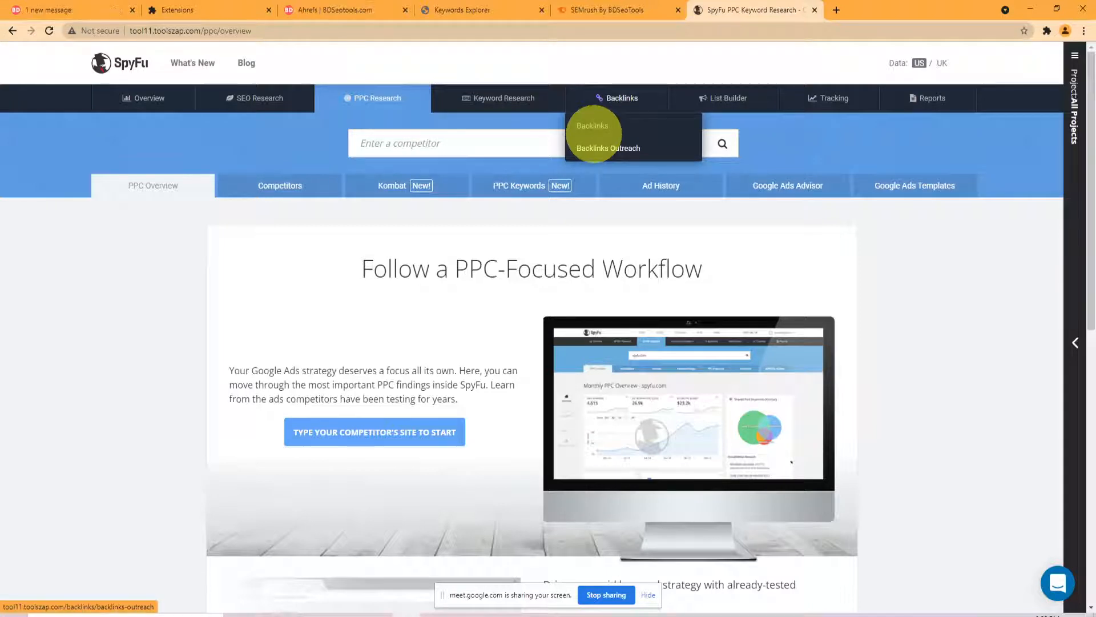
{"action": "left_click", "coordinate": [1030, 9]}
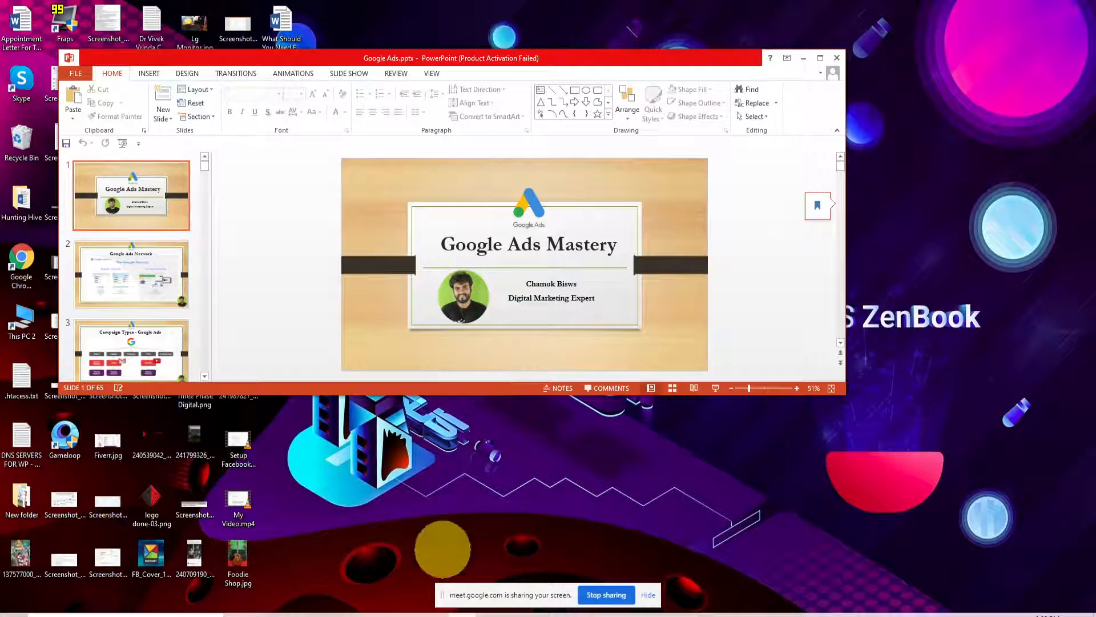
{"action": "left_click", "coordinate": [410, 610]}
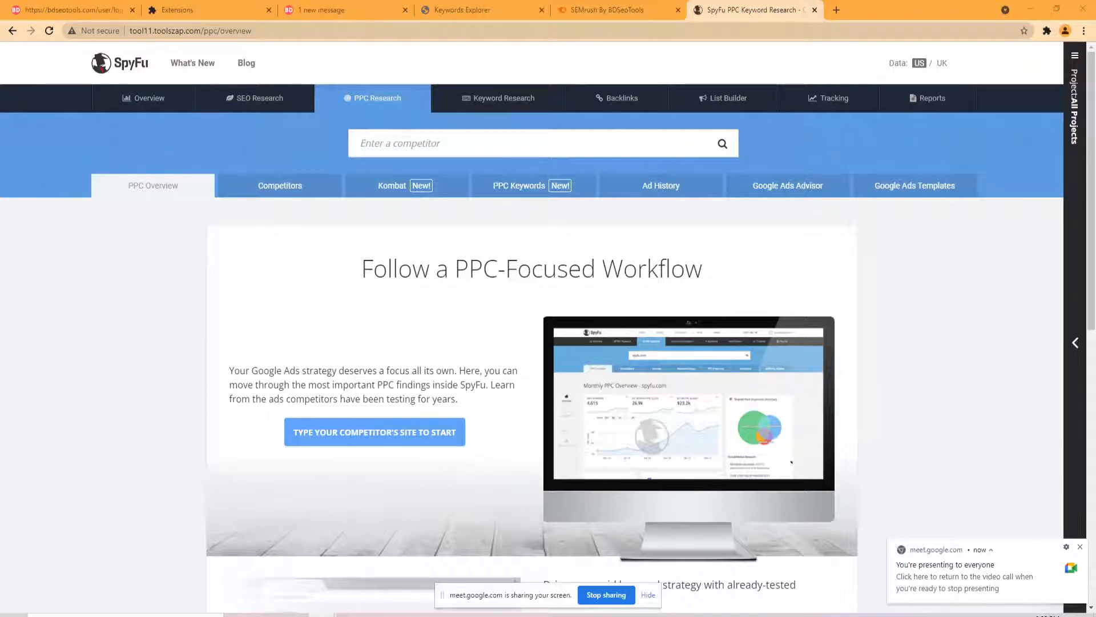
Try to log in to the TubeSift members site with the saved account details and dismiss the login notice.
{"action": "left_click_drag", "start_coordinate": [1095, 48], "coordinate": [303, 43]}
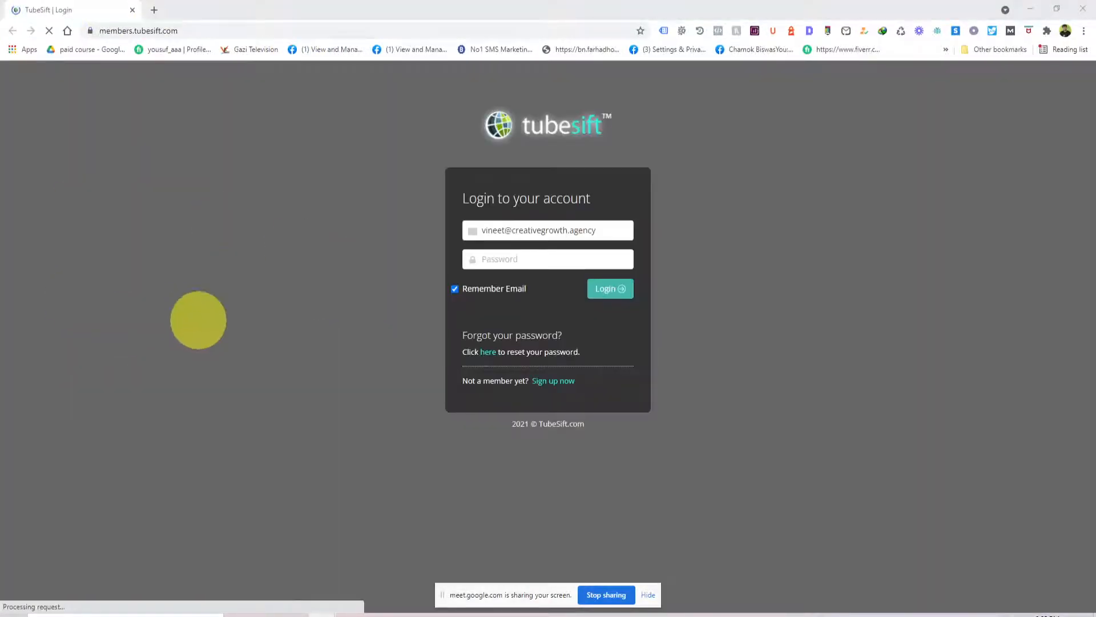
{"action": "left_click", "coordinate": [604, 310]}
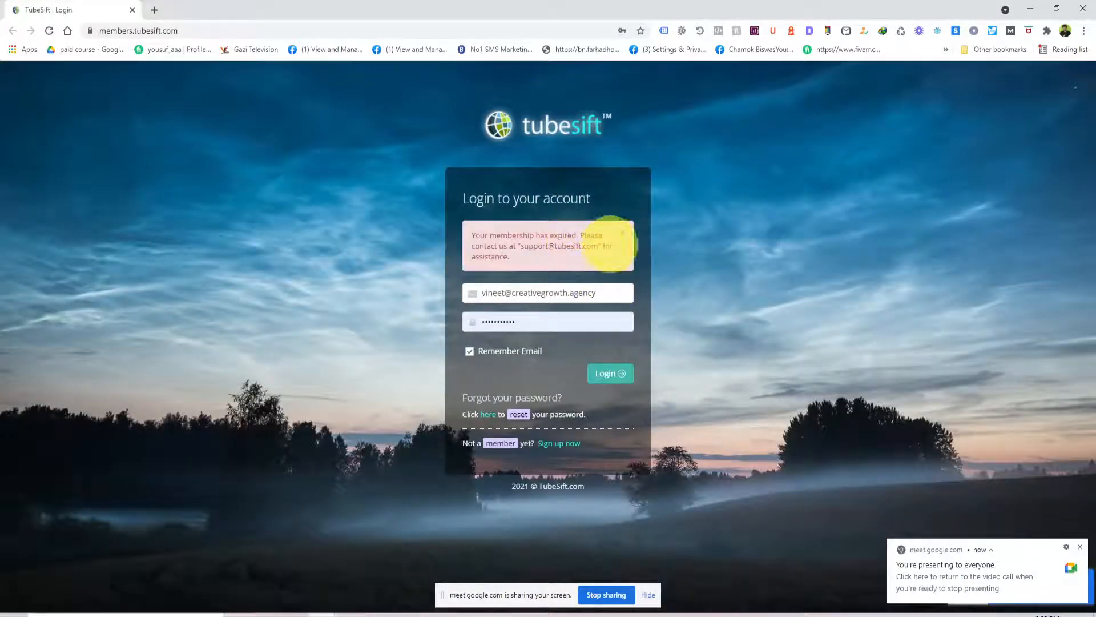
{"action": "left_click", "coordinate": [620, 232]}
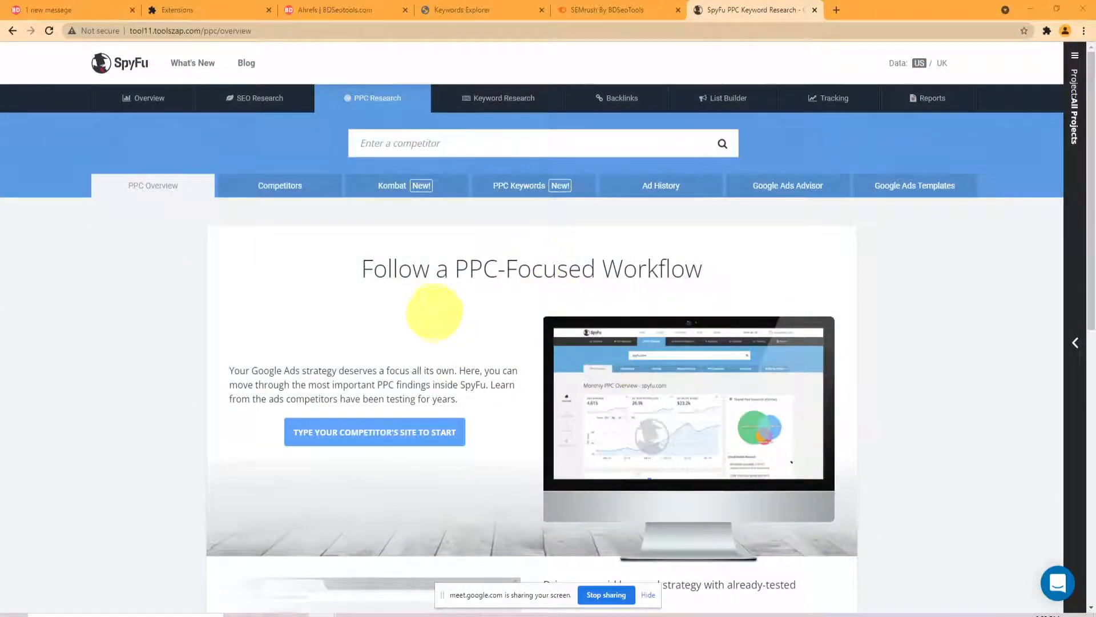
Switch from the BDSEOTOOLS window to the main browser's SpyFu page and bring up the PPC Research overview for namecheap.com.
{"action": "mouse_move", "coordinate": [324, 93]}
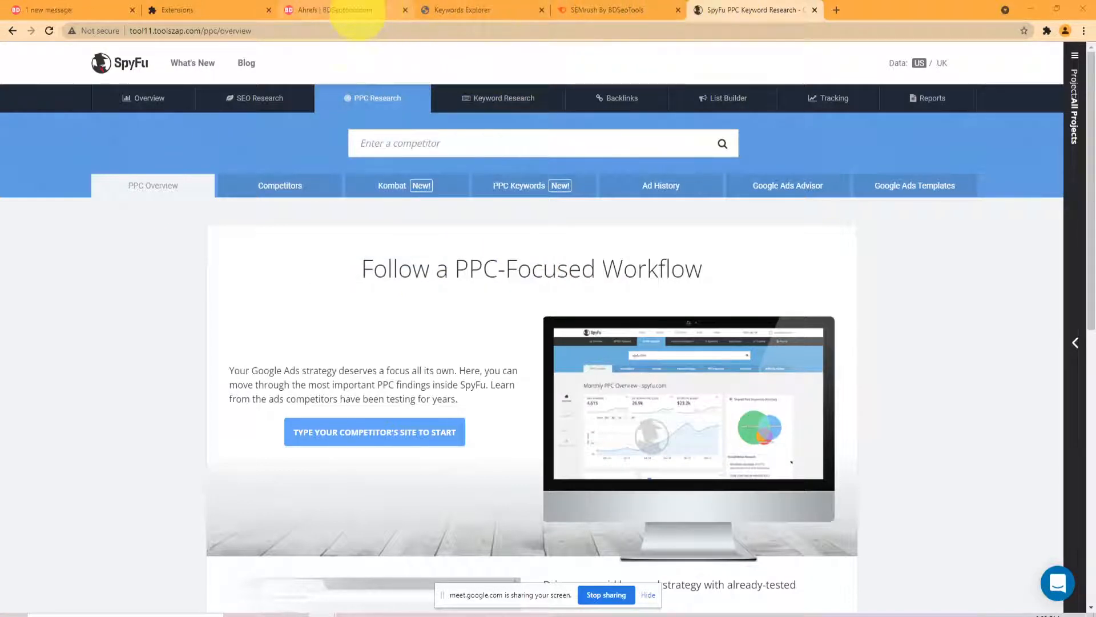
{"action": "scroll", "coordinate": [428, 180], "scroll_direction": "down", "scroll_amount": 6}
{"action": "scroll", "coordinate": [417, 154], "scroll_direction": "up", "scroll_amount": 6}
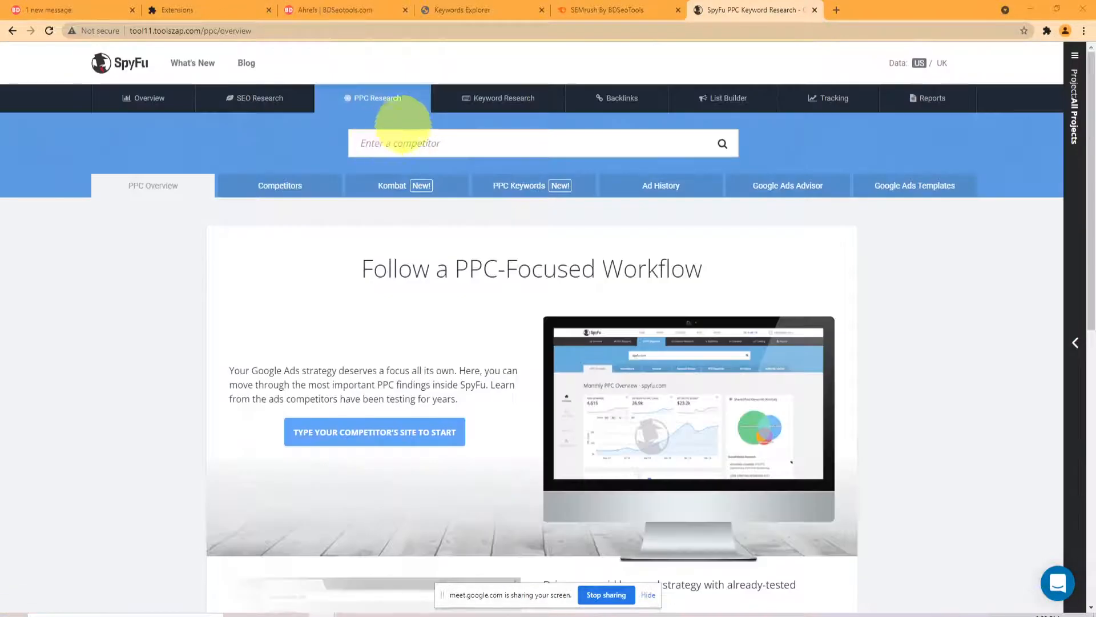
{"action": "mouse_move", "coordinate": [326, 612]}
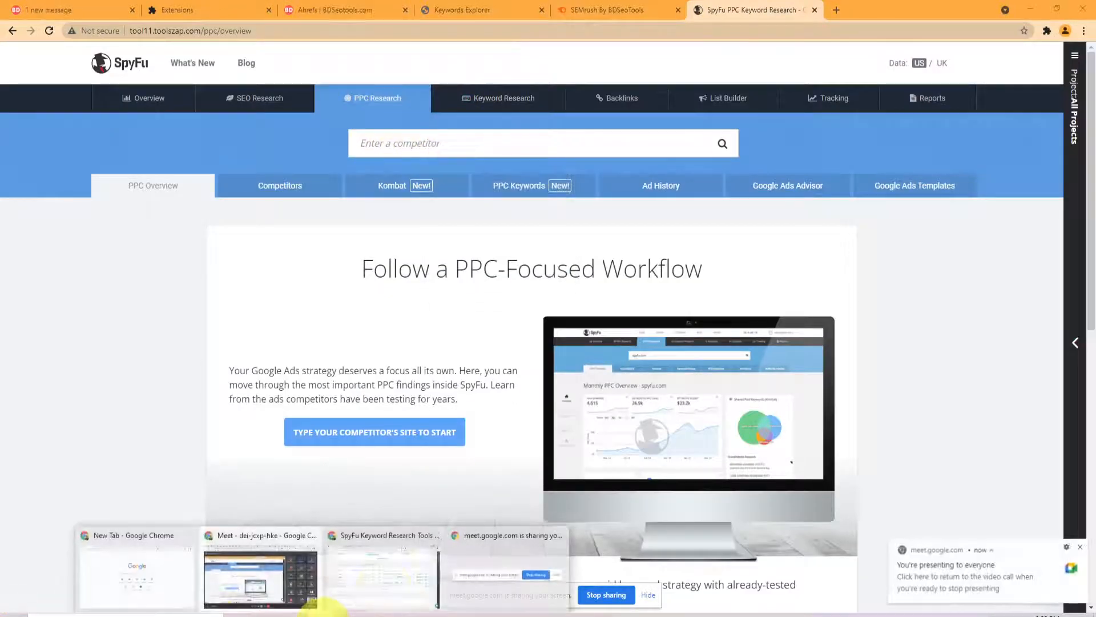
{"action": "left_click", "coordinate": [400, 562]}
{"action": "scroll", "coordinate": [401, 508], "scroll_direction": "up", "scroll_amount": 15}
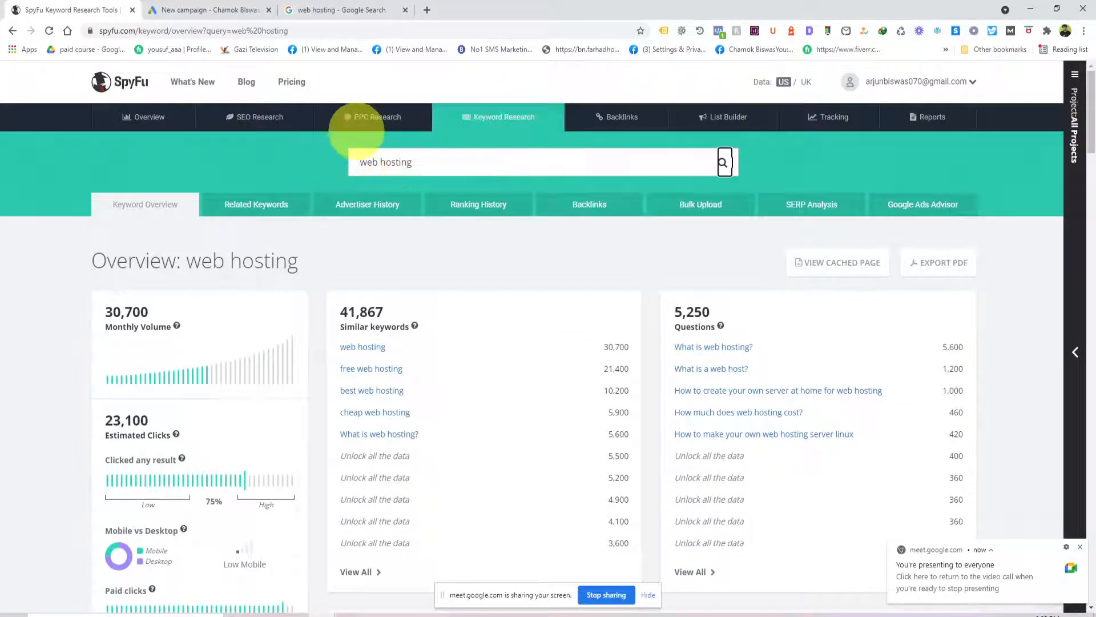
{"action": "left_click", "coordinate": [365, 117]}
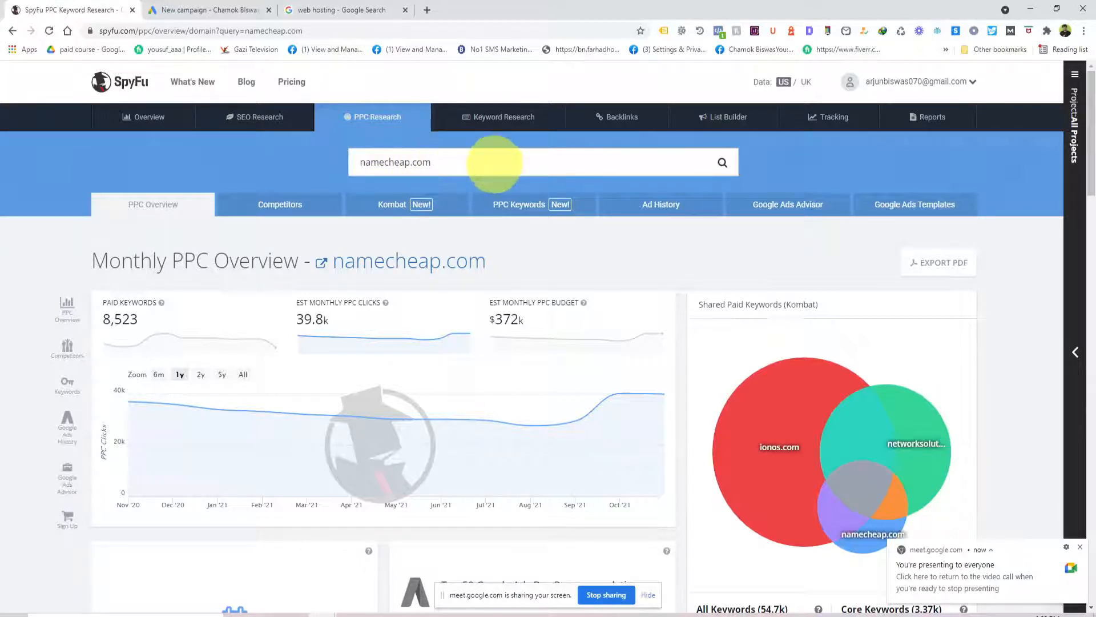
Clear namecheap.com from the SpyFu competitor search.
{"action": "left_click", "coordinate": [476, 162]}
{"action": "key", "text": "ctrl+a"}
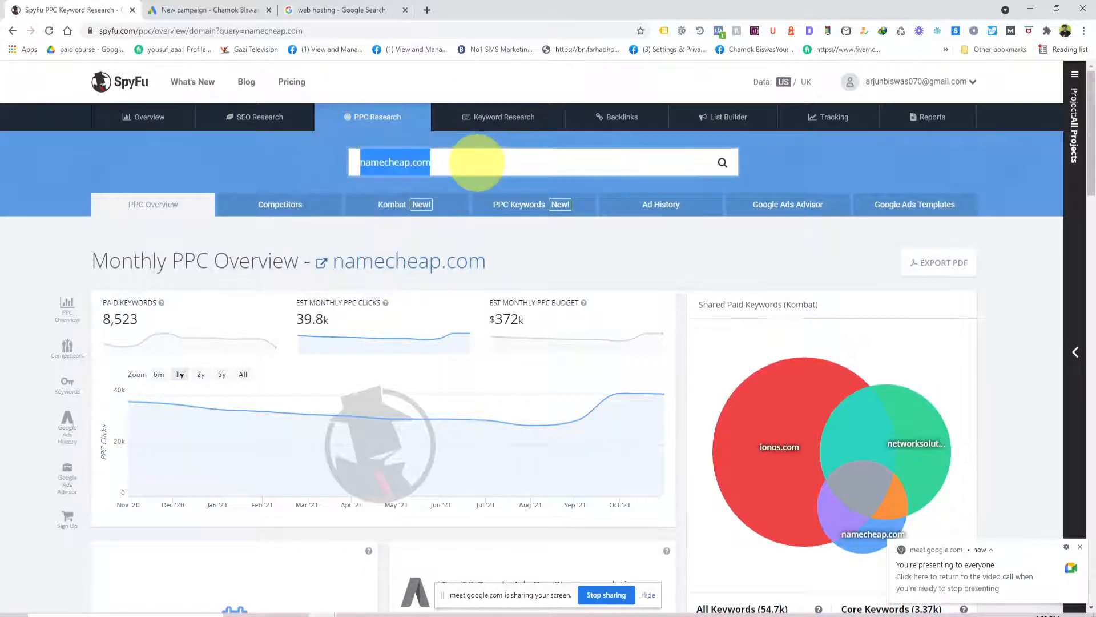
{"action": "key", "text": "BackSpace"}
In a new browser tab, reduce the suggested HostGator promo address to hostgator.com/ and cut it to the clipboard.
{"action": "left_click", "coordinate": [427, 10]}
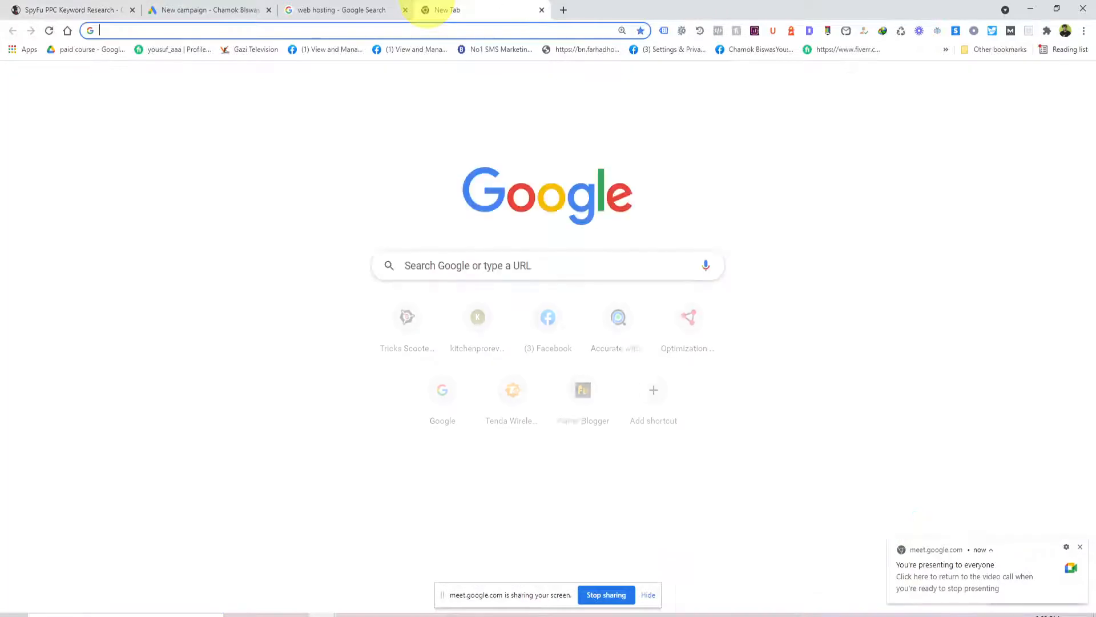
{"action": "type", "text": "hos"}
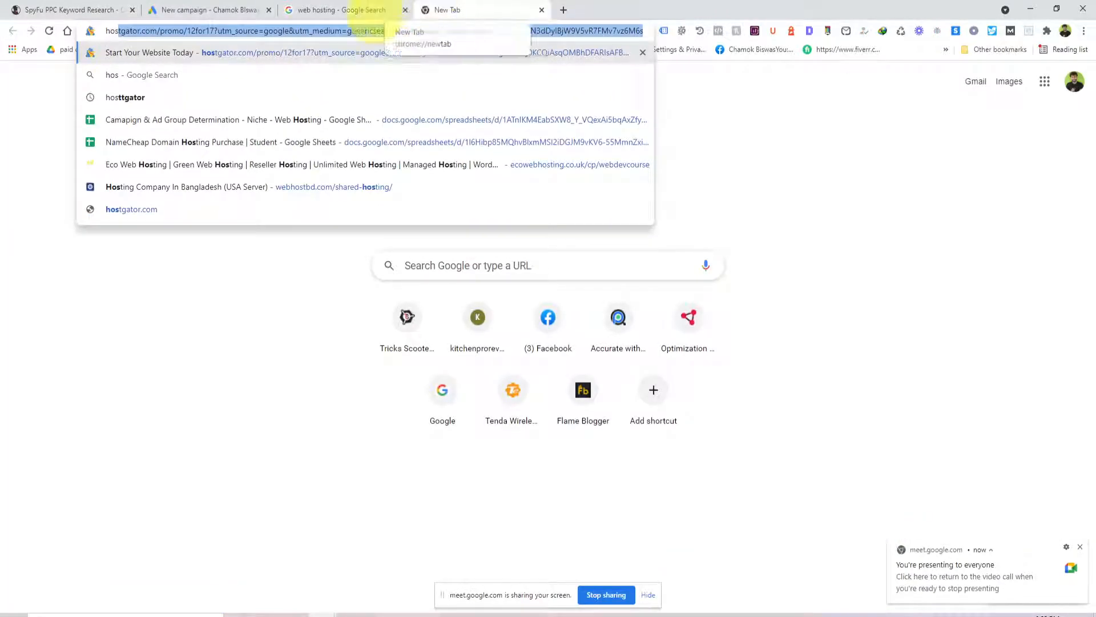
{"action": "left_click", "coordinate": [158, 33]}
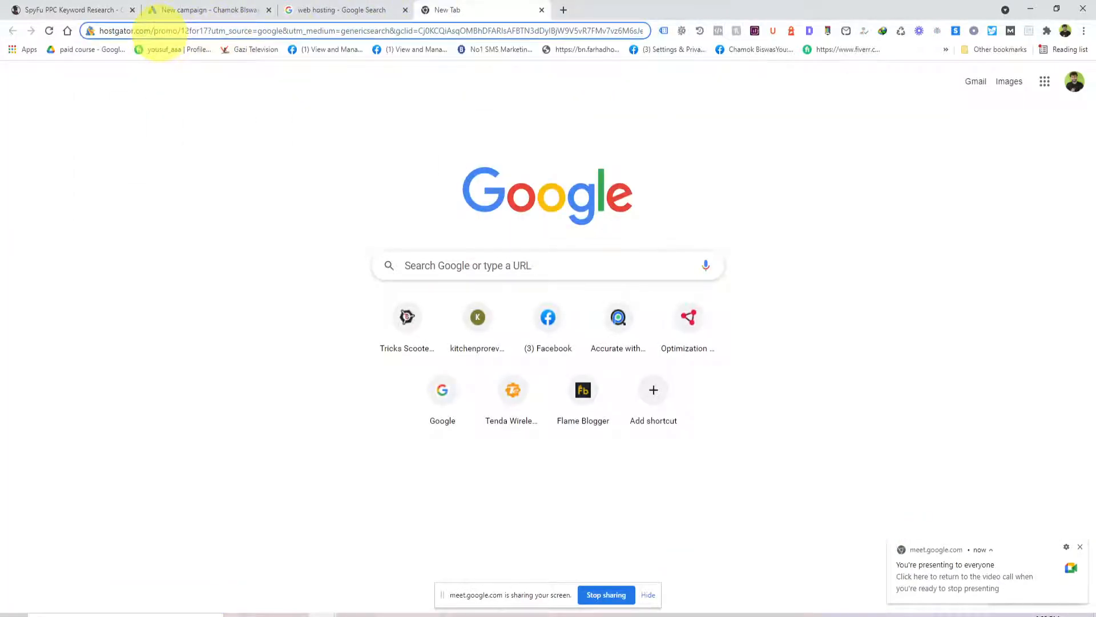
{"action": "key", "text": "shift+End"}
{"action": "key", "text": "BackSpace"}
{"action": "type", "text": "pr"}
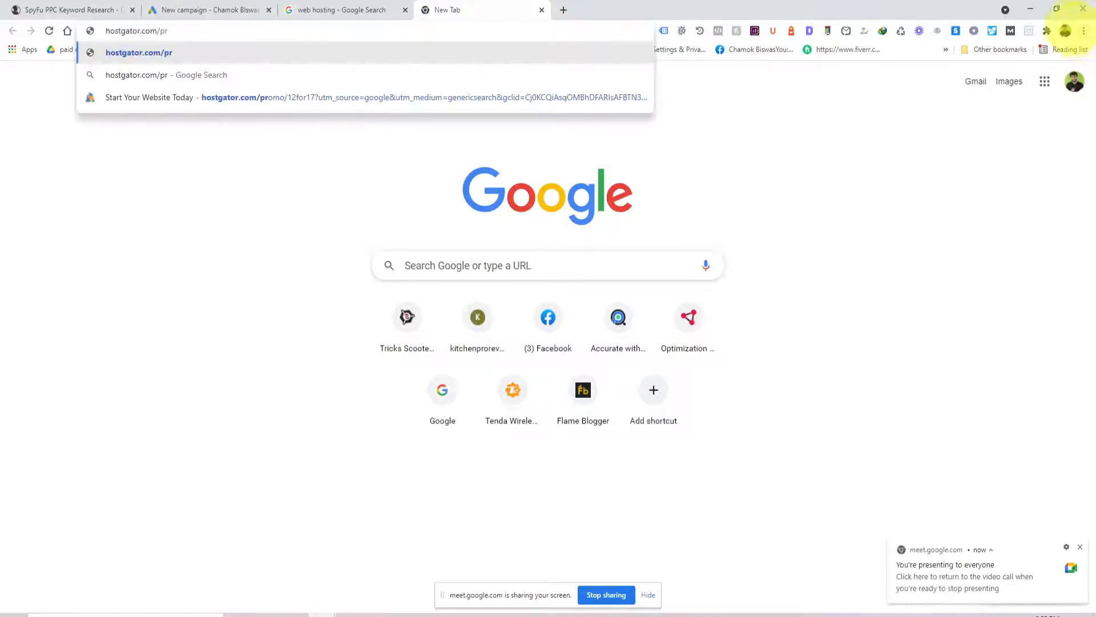
{"action": "key", "text": "BackSpace"}
{"action": "key", "text": "BackSpace"}
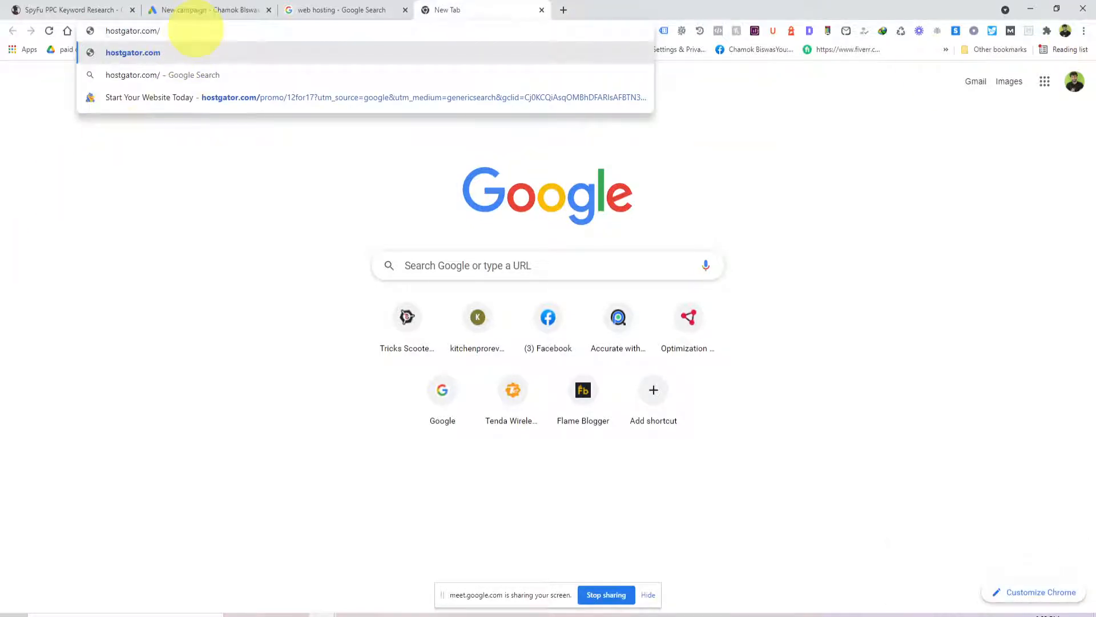
{"action": "key", "text": "ctrl+a"}
{"action": "key", "text": "ctrl+x"}
{"action": "left_click", "coordinate": [337, 10]}
{"action": "left_click", "coordinate": [176, 10]}
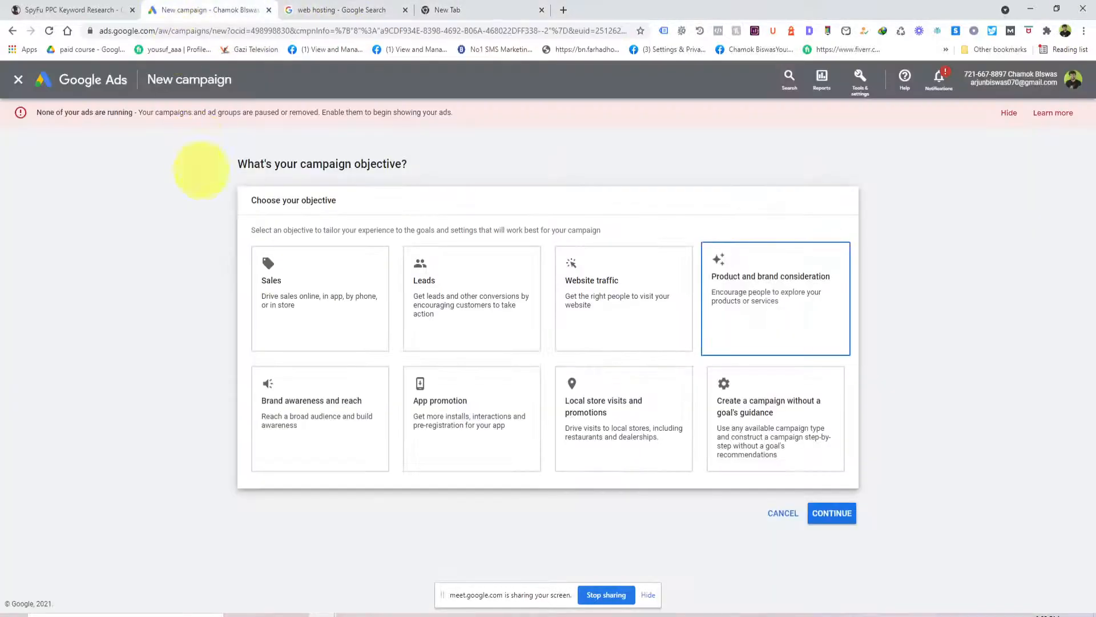
{"action": "left_click", "coordinate": [364, 9]}
{"action": "left_click", "coordinate": [119, 9]}
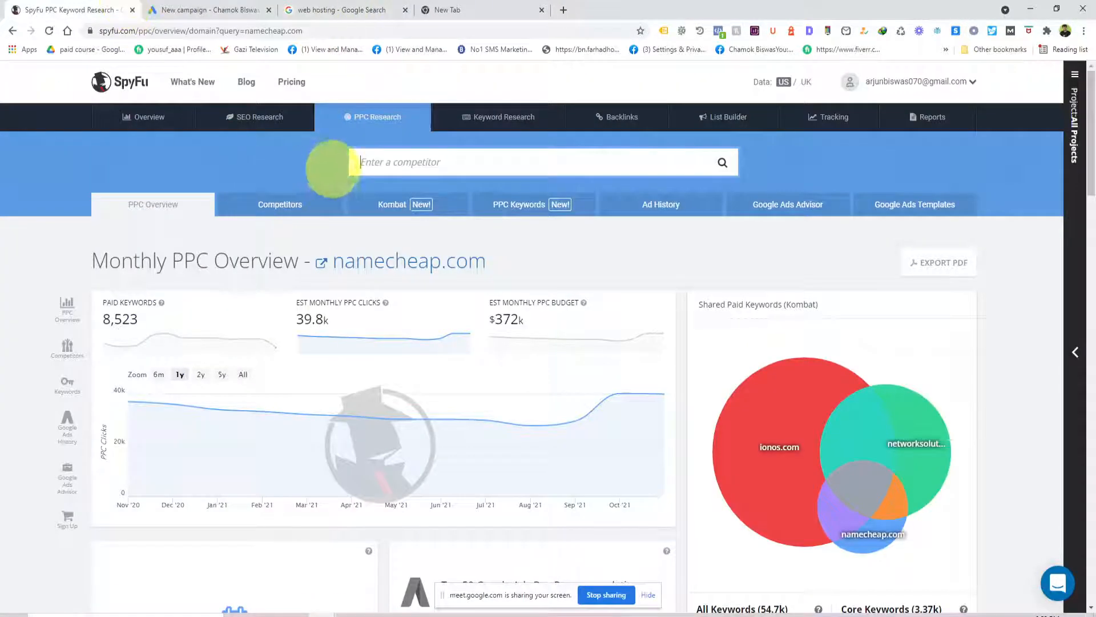
{"action": "key", "text": "ctrl+v"}
{"action": "left_click", "coordinate": [723, 162]}
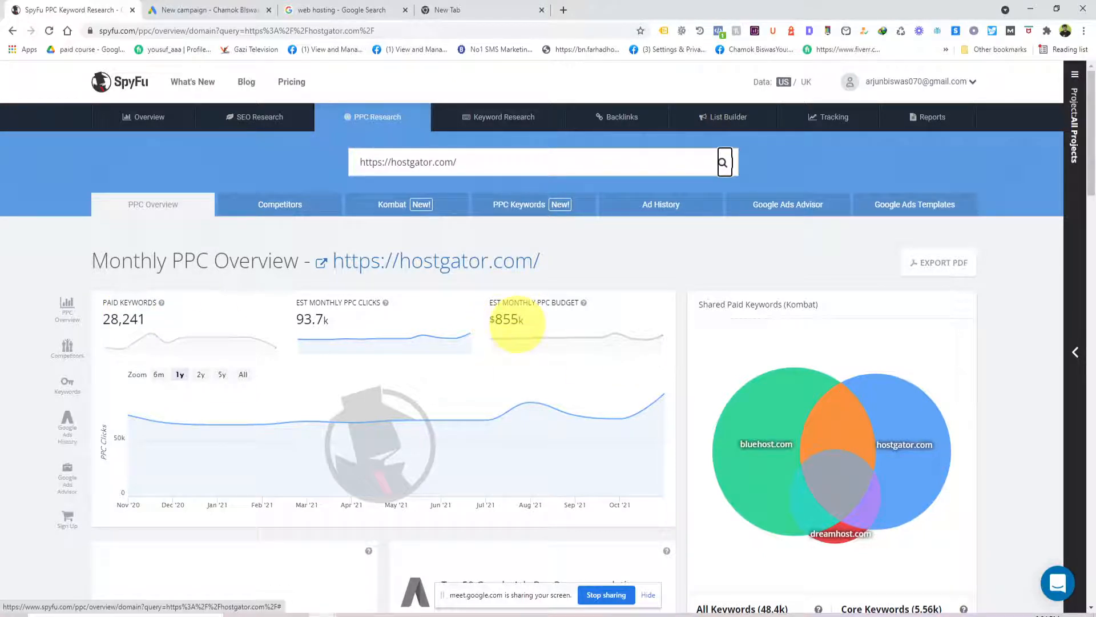
Browse HostGator's Google Ads History for the keyword hosting back to the August 2021 ad and highlight its description.
{"action": "scroll", "coordinate": [500, 311], "scroll_direction": "down", "scroll_amount": 5}
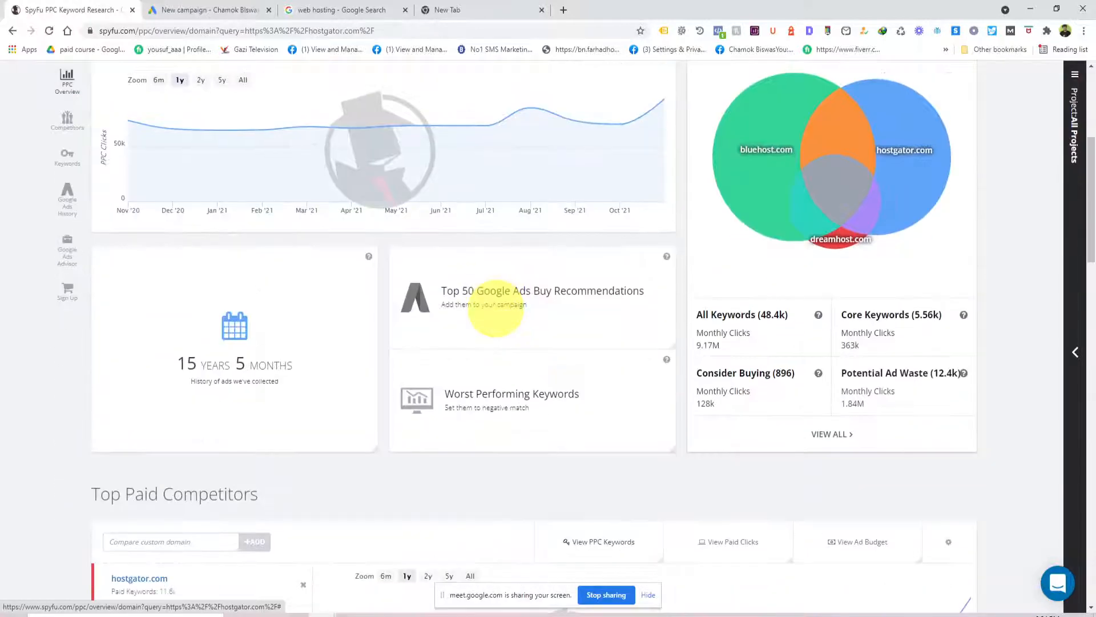
{"action": "scroll", "coordinate": [269, 286], "scroll_direction": "down", "scroll_amount": 5}
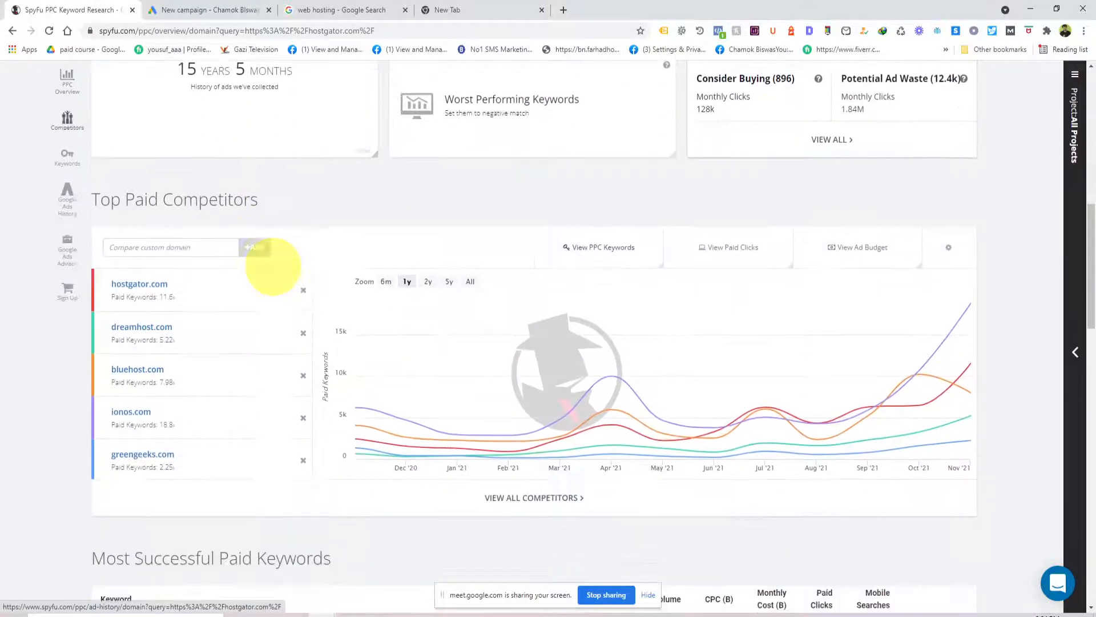
{"action": "scroll", "coordinate": [273, 267], "scroll_direction": "down", "scroll_amount": 12}
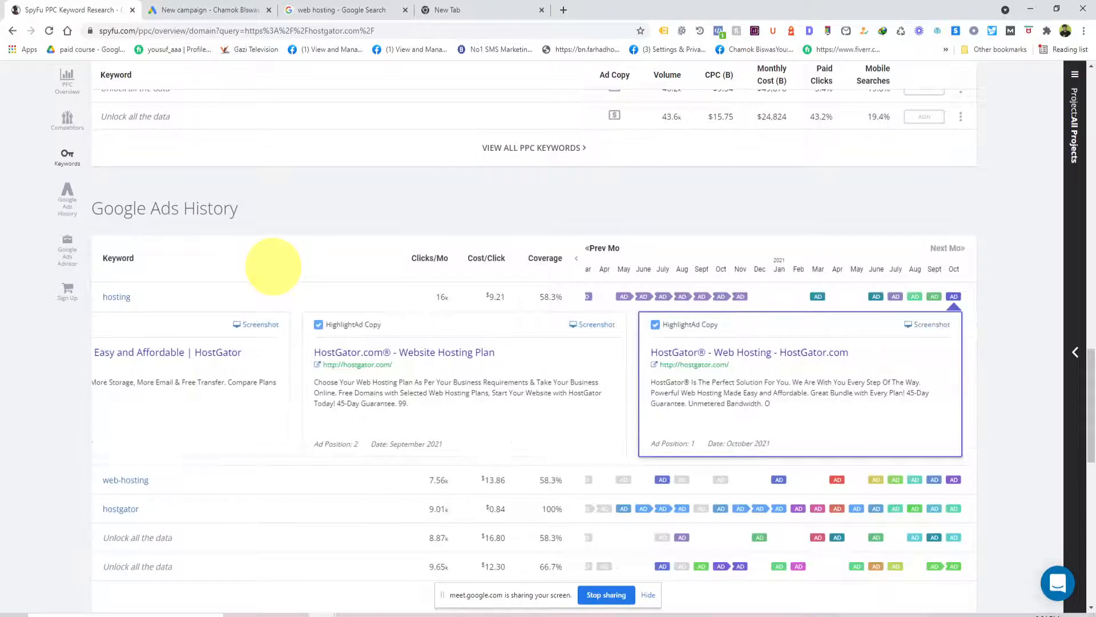
{"action": "scroll", "coordinate": [280, 286], "scroll_direction": "down", "scroll_amount": 1}
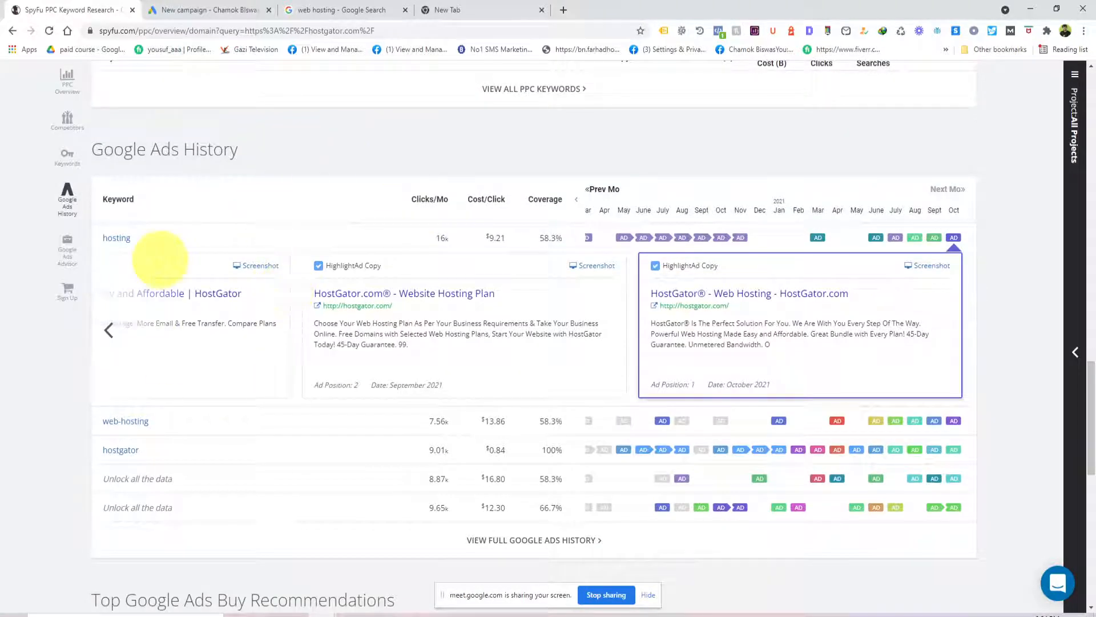
{"action": "left_click", "coordinate": [109, 330]}
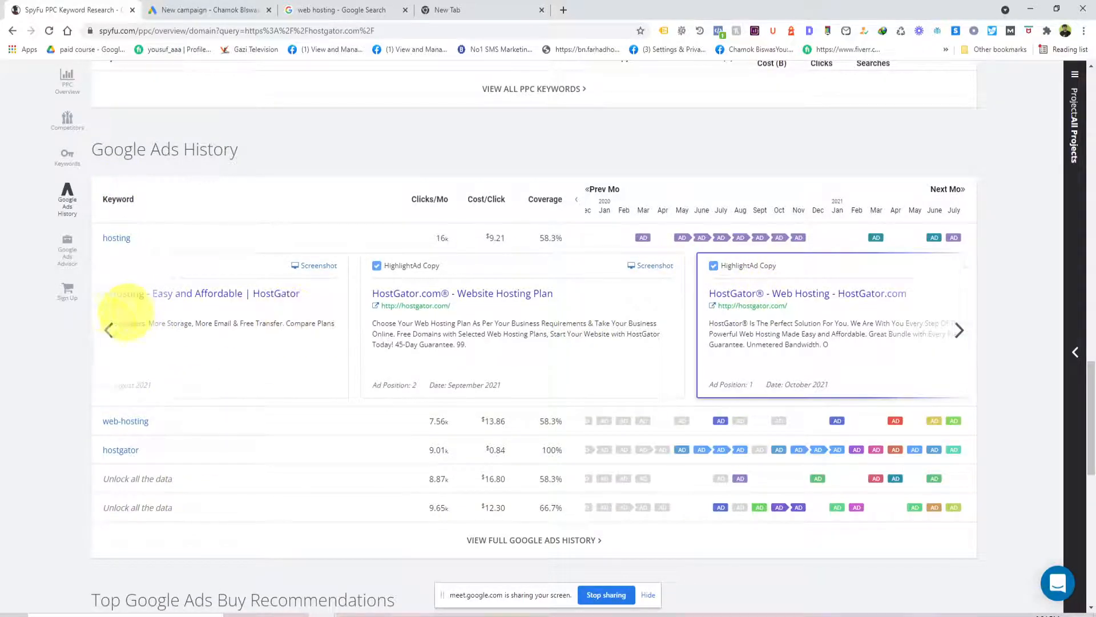
{"action": "left_click", "coordinate": [108, 329]}
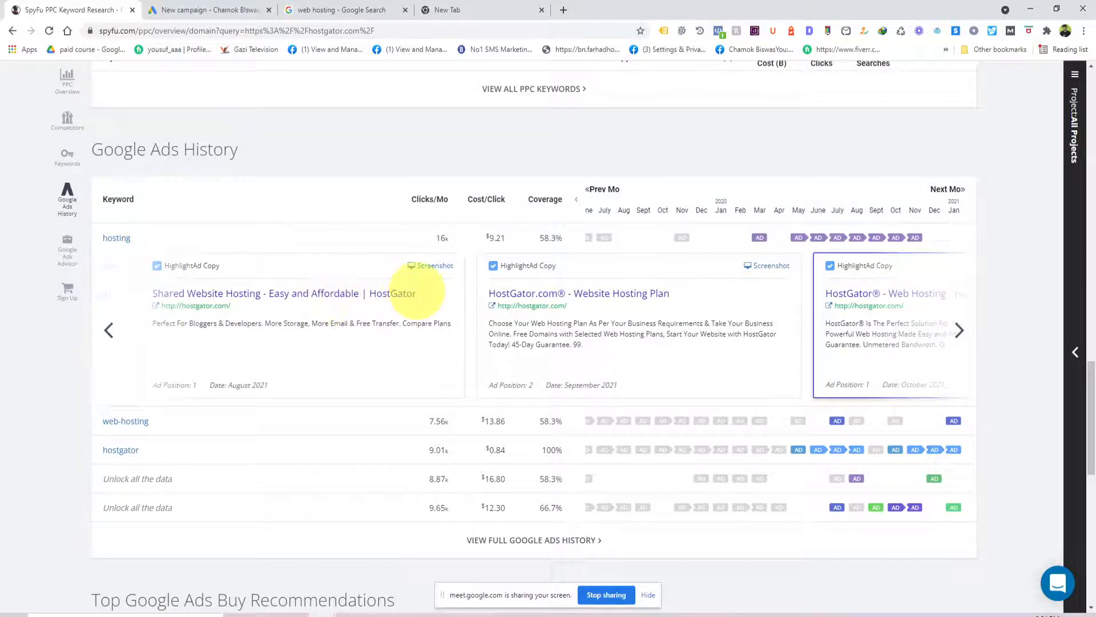
{"action": "left_click_drag", "start_coordinate": [417, 293], "coordinate": [152, 293]}
{"action": "left_click_drag", "start_coordinate": [452, 323], "coordinate": [139, 332]}
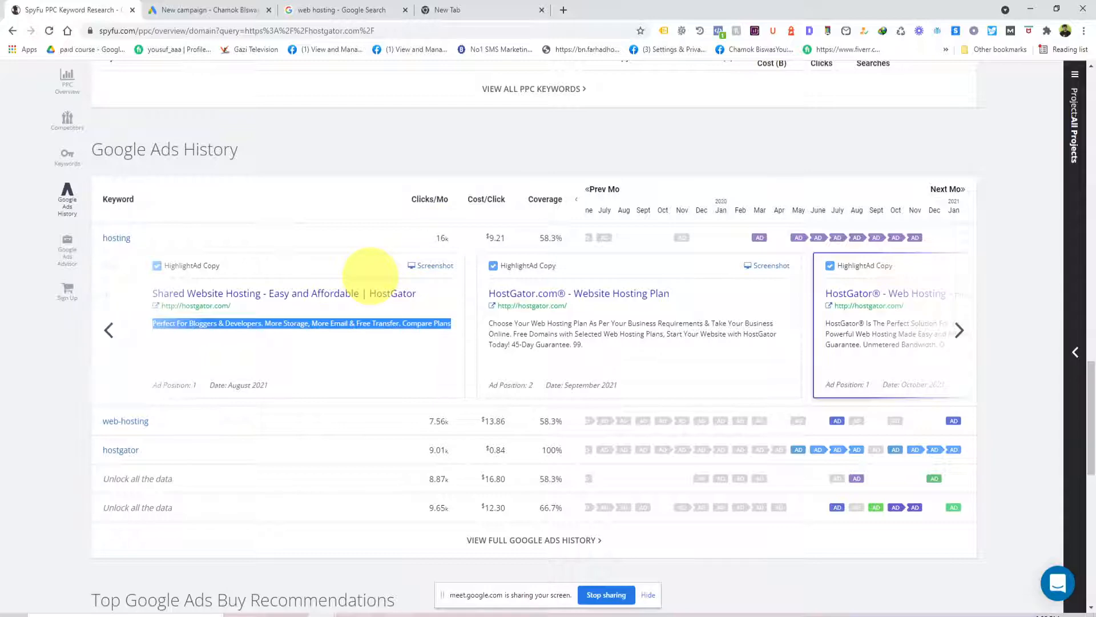
Review HostGator's monthly PPC overview, most successful paid keywords and Google Ads History.
{"action": "scroll", "coordinate": [220, 238], "scroll_direction": "up", "scroll_amount": 15}
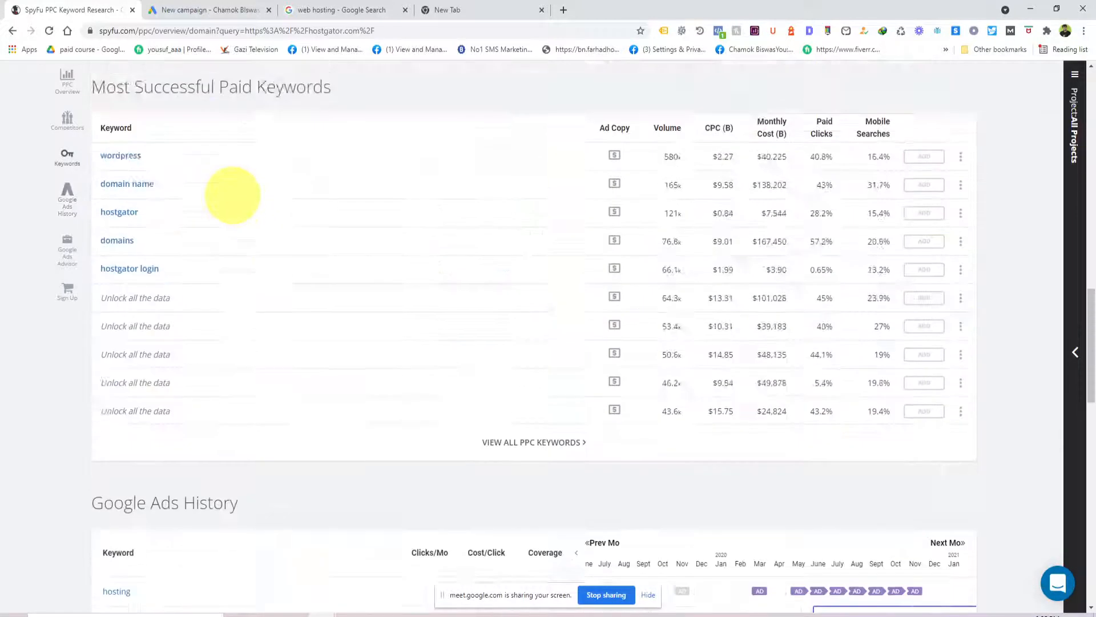
{"action": "scroll", "coordinate": [233, 196], "scroll_direction": "up", "scroll_amount": 10}
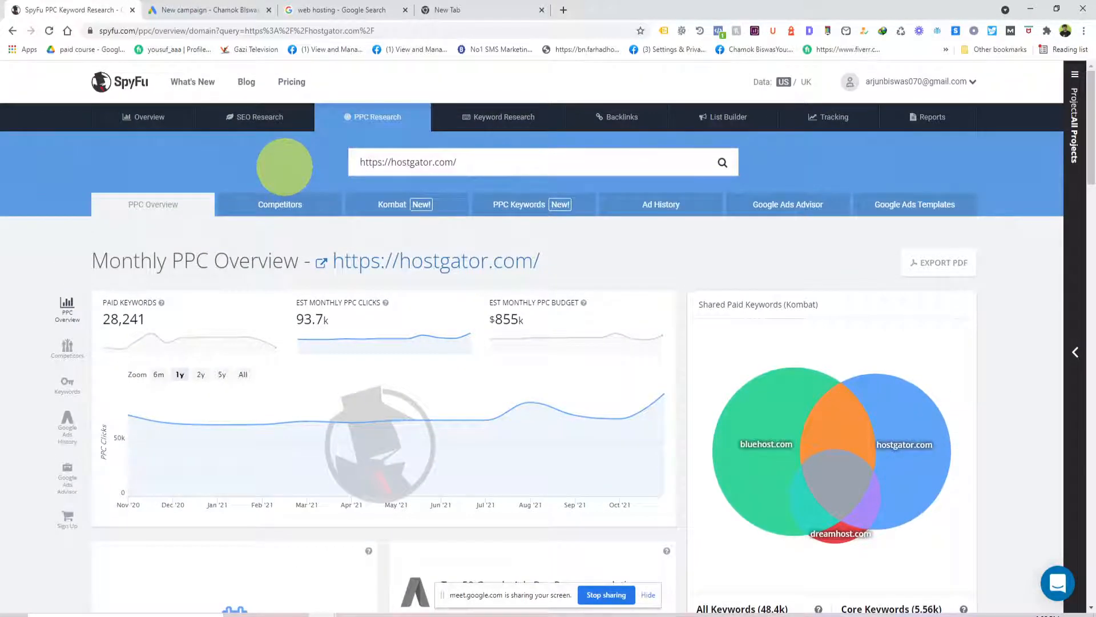
{"action": "scroll", "coordinate": [392, 306], "scroll_direction": "down", "scroll_amount": 7}
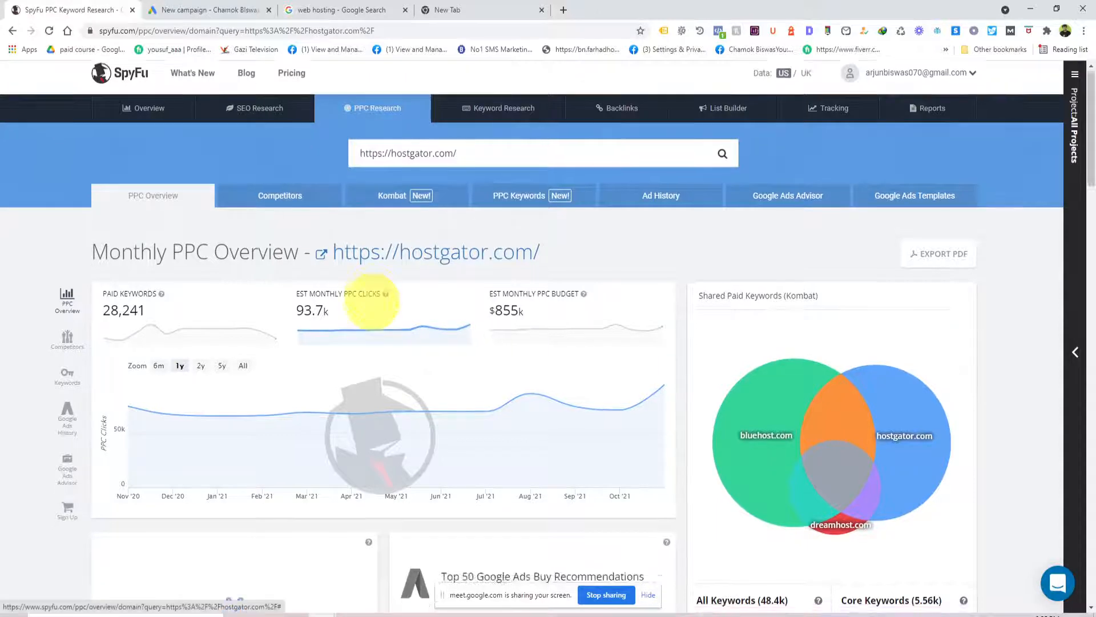
{"action": "scroll", "coordinate": [90, 439], "scroll_direction": "down", "scroll_amount": 9}
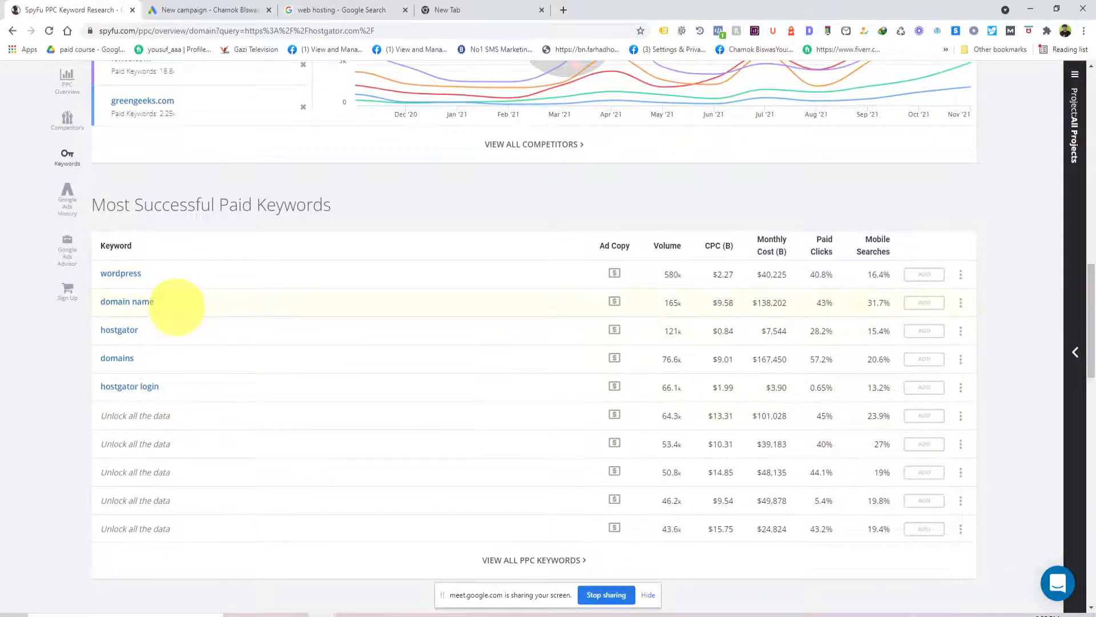
{"action": "scroll", "coordinate": [171, 306], "scroll_direction": "down", "scroll_amount": 9}
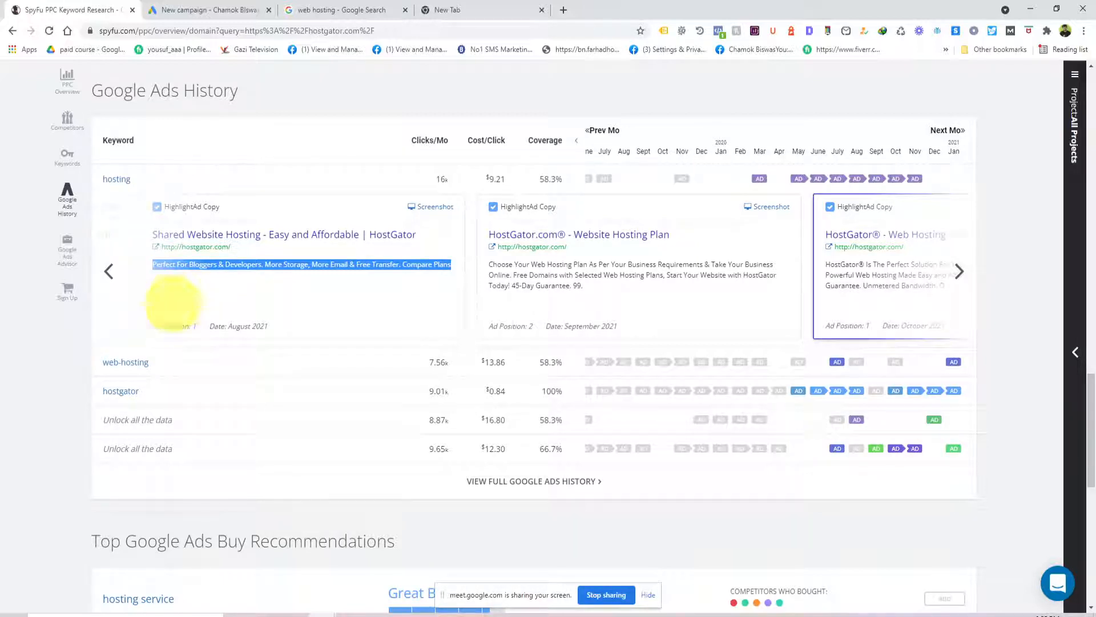
{"action": "scroll", "coordinate": [257, 292], "scroll_direction": "up", "scroll_amount": 5}
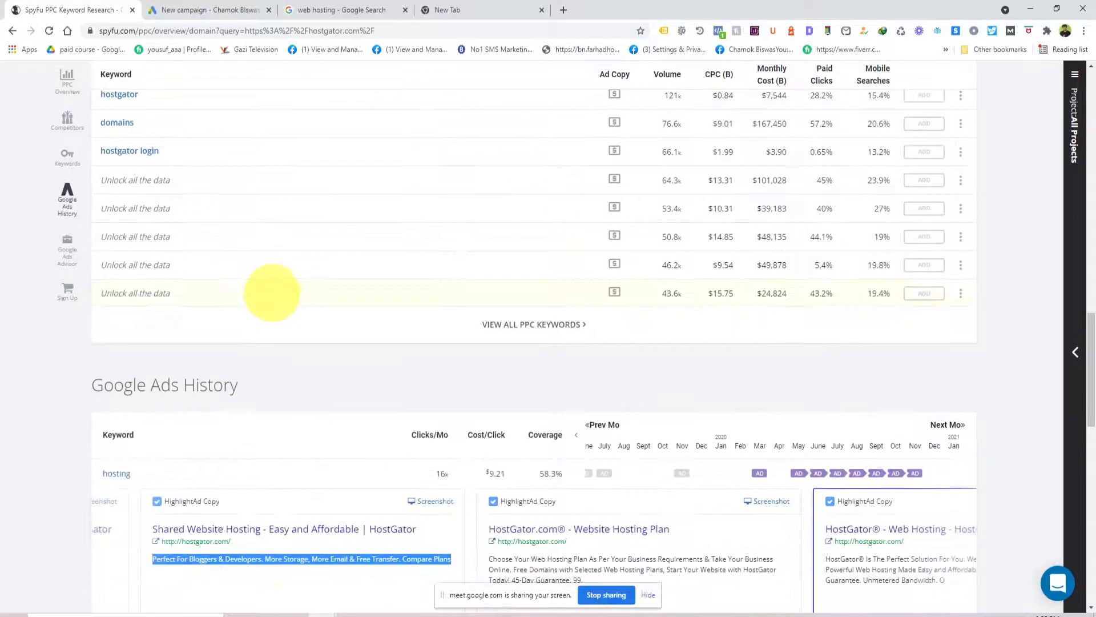
{"action": "scroll", "coordinate": [272, 293], "scroll_direction": "up", "scroll_amount": 20}
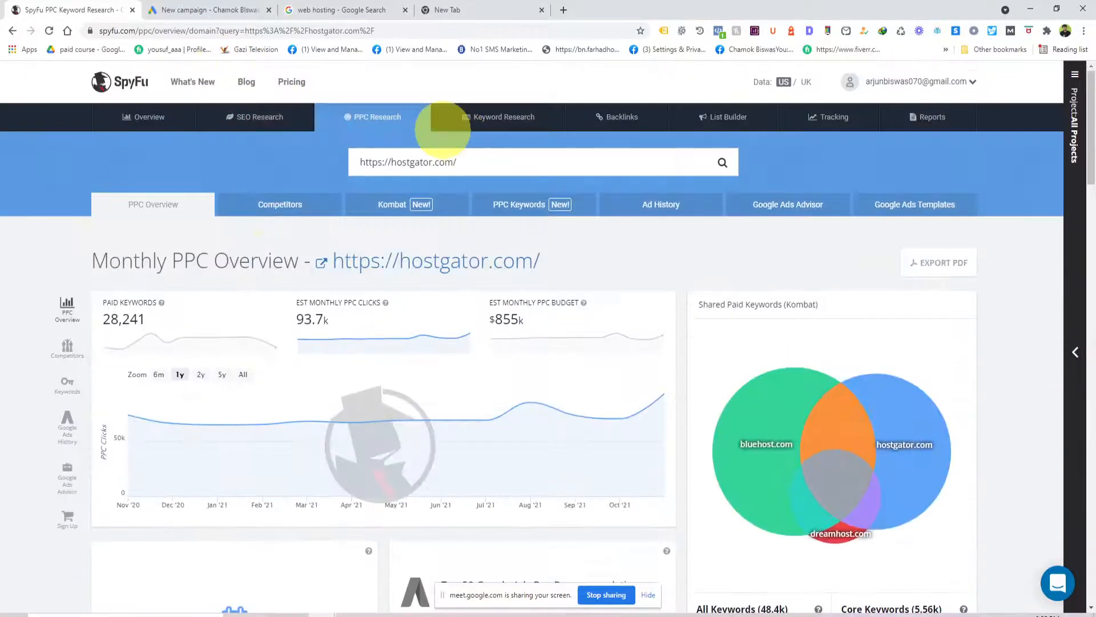
{"action": "mouse_move", "coordinate": [399, 119]}
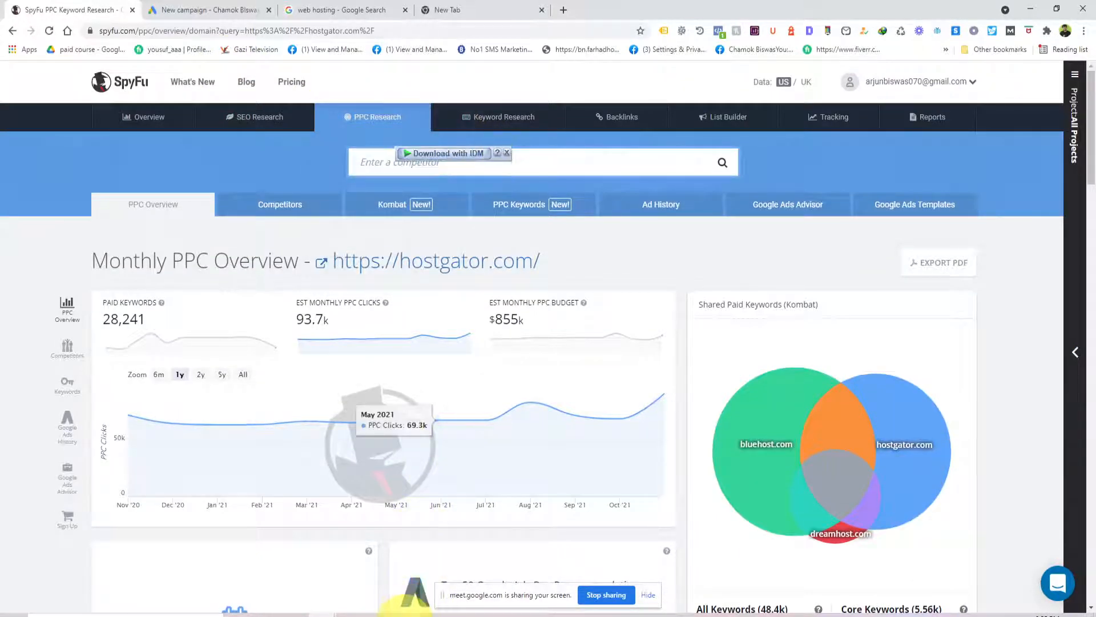
{"action": "left_click", "coordinate": [405, 616]}
{"action": "left_click", "coordinate": [385, 146]}
{"action": "key", "text": "ctrl+v"}
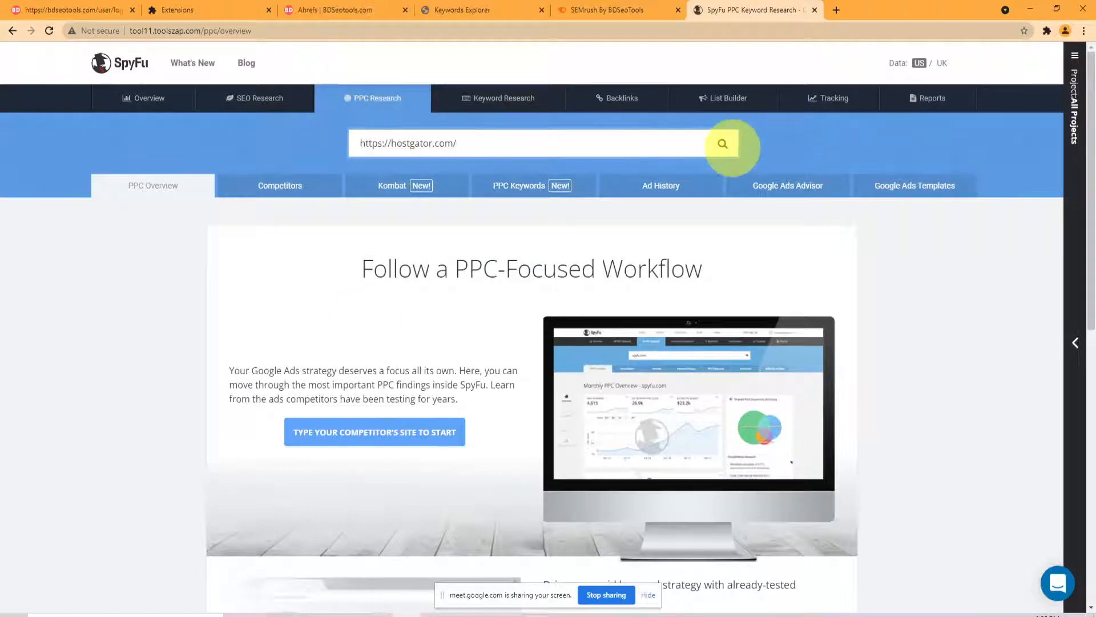
{"action": "left_click", "coordinate": [728, 145]}
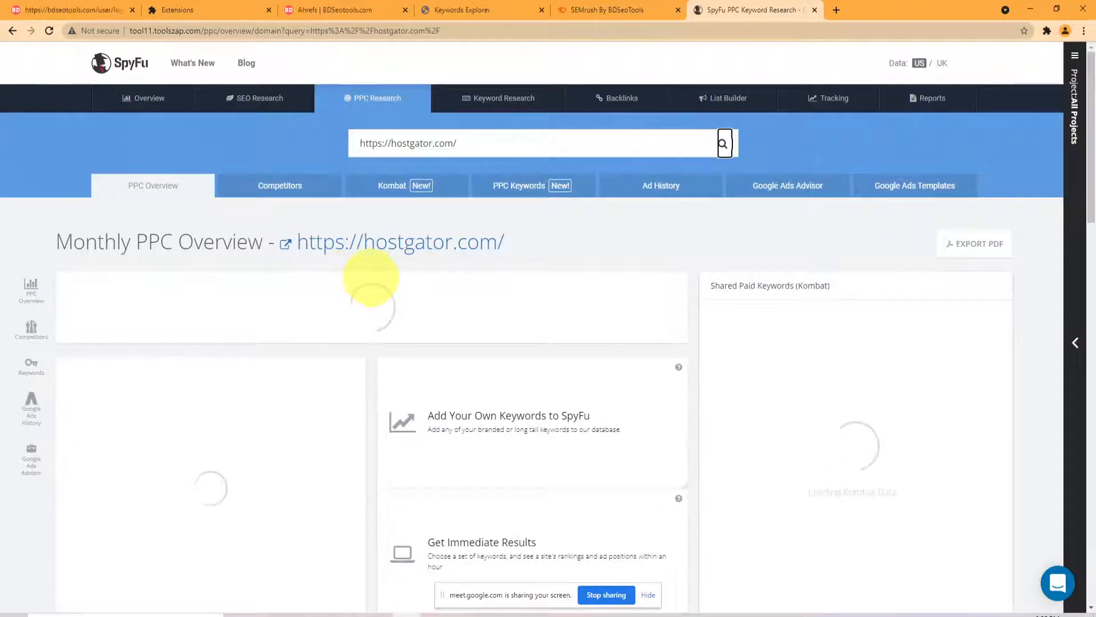
Look through the HostGator PPC overview in the BDSEOTOOLS window and open its full Google Ads history.
{"action": "scroll", "coordinate": [427, 292], "scroll_direction": "down", "scroll_amount": 5}
{"action": "scroll", "coordinate": [427, 292], "scroll_direction": "down", "scroll_amount": 20}
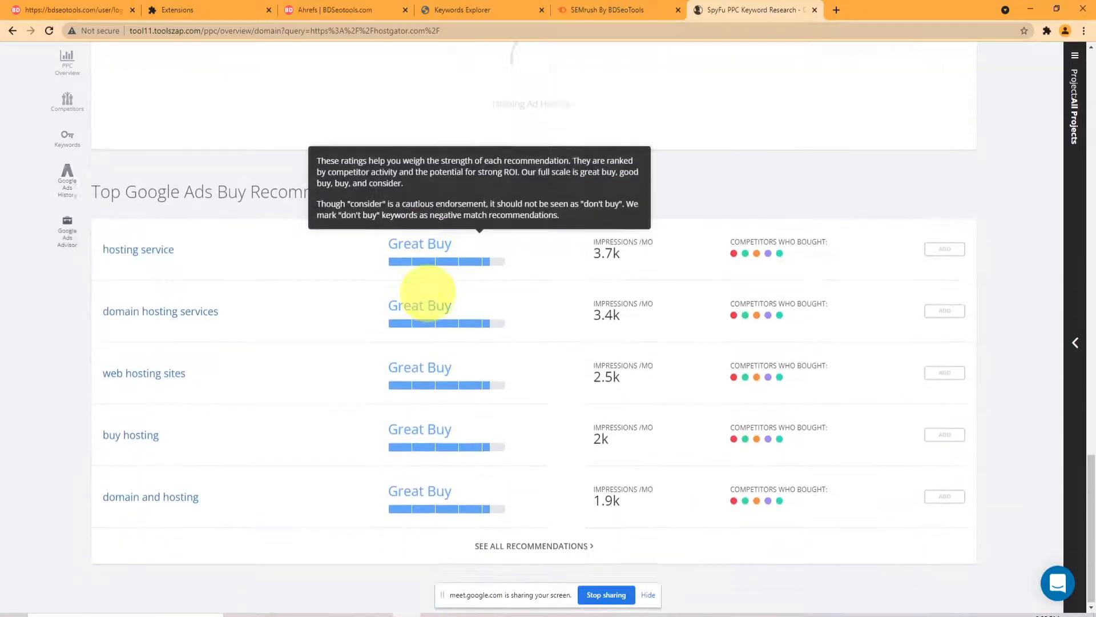
{"action": "scroll", "coordinate": [427, 293], "scroll_direction": "up", "scroll_amount": 20}
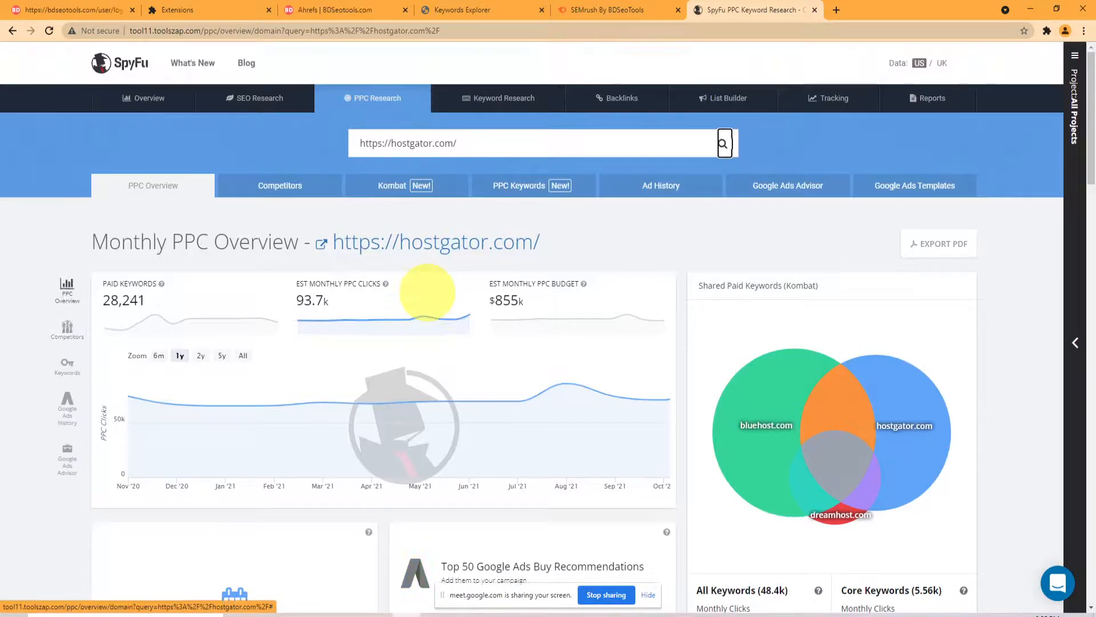
{"action": "scroll", "coordinate": [427, 292], "scroll_direction": "down", "scroll_amount": 20}
{"action": "scroll", "coordinate": [421, 299], "scroll_direction": "up", "scroll_amount": 5}
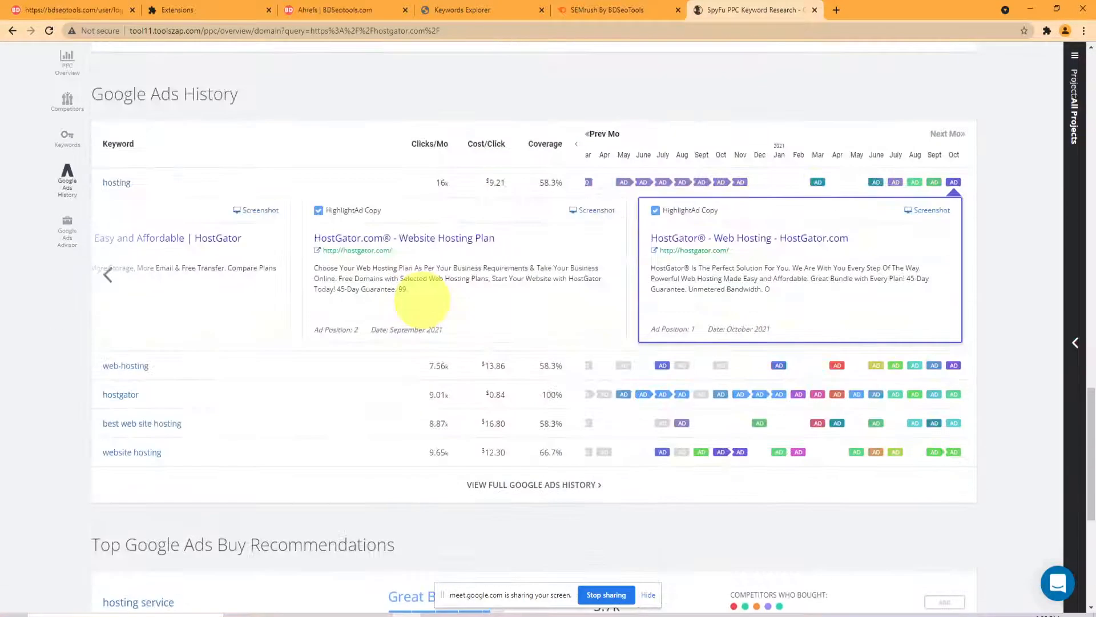
{"action": "left_click", "coordinate": [522, 485]}
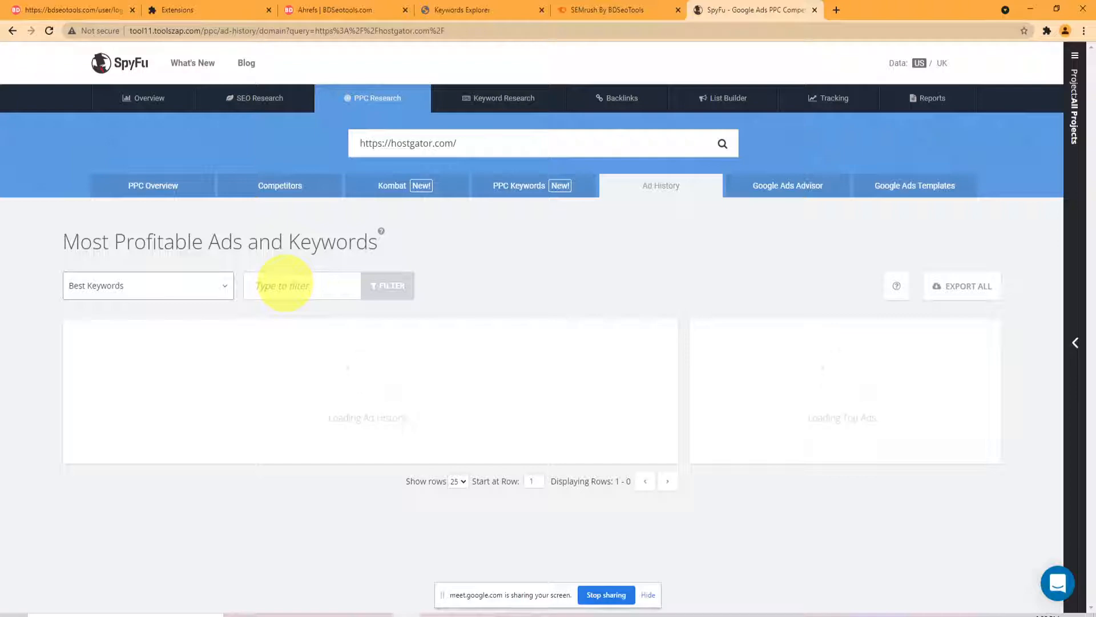
Examine HostGator's most profitable keywords with their clicks, cost per click and coverage, alongside its top ads.
{"action": "scroll", "coordinate": [283, 286], "scroll_direction": "down", "scroll_amount": 8}
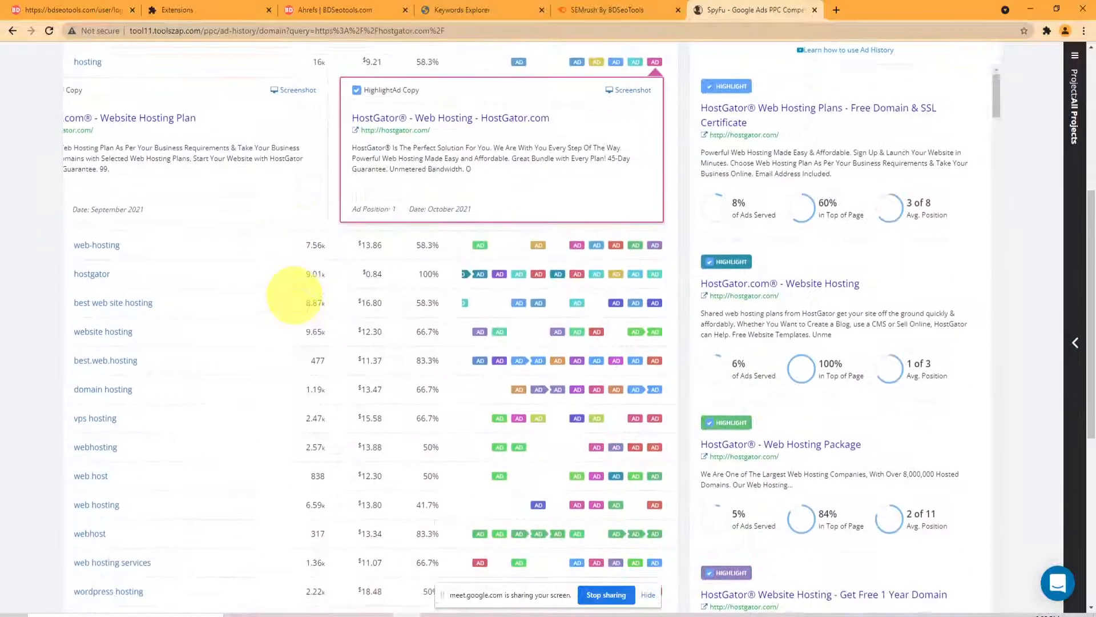
{"action": "scroll", "coordinate": [143, 232], "scroll_direction": "up", "scroll_amount": 3}
{"action": "scroll", "coordinate": [143, 231], "scroll_direction": "up", "scroll_amount": 1}
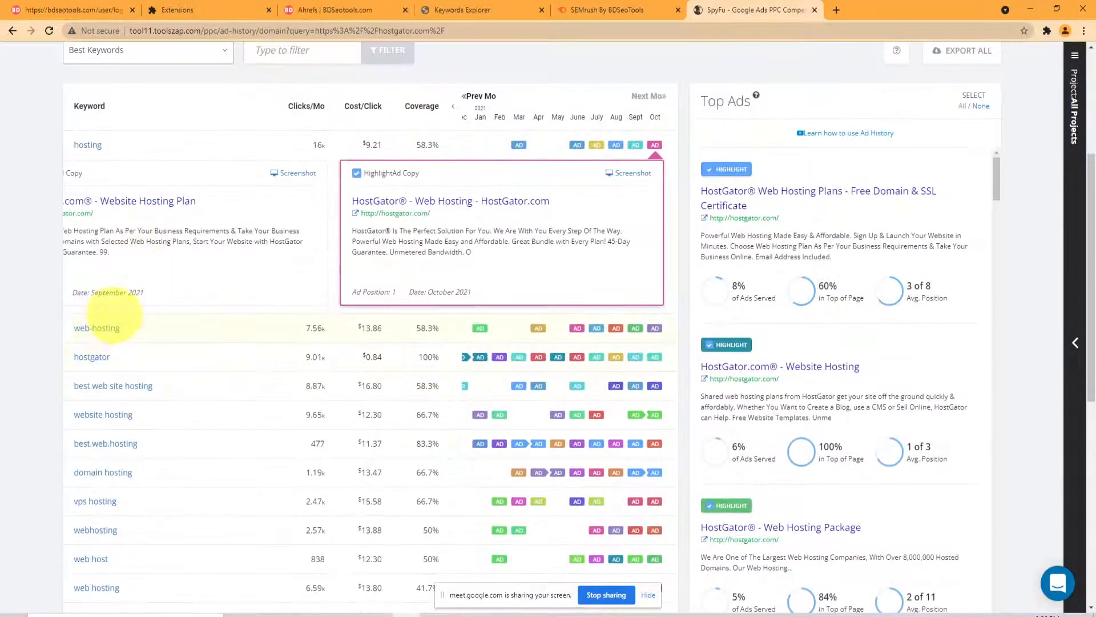
{"action": "scroll", "coordinate": [176, 354], "scroll_direction": "down", "scroll_amount": 8}
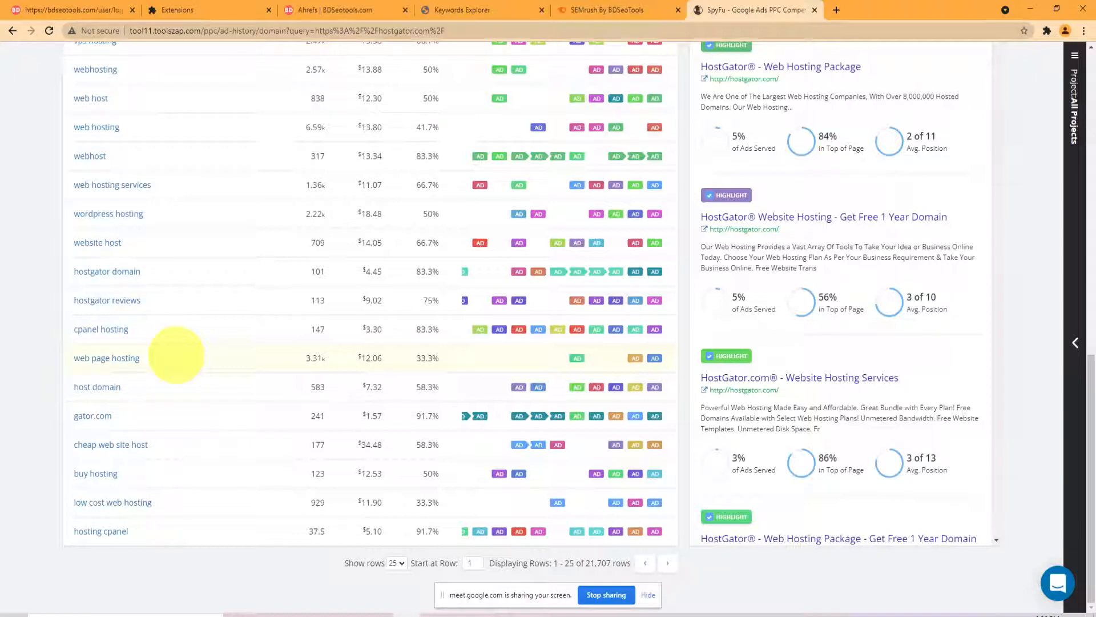
{"action": "scroll", "coordinate": [176, 355], "scroll_direction": "up", "scroll_amount": 8}
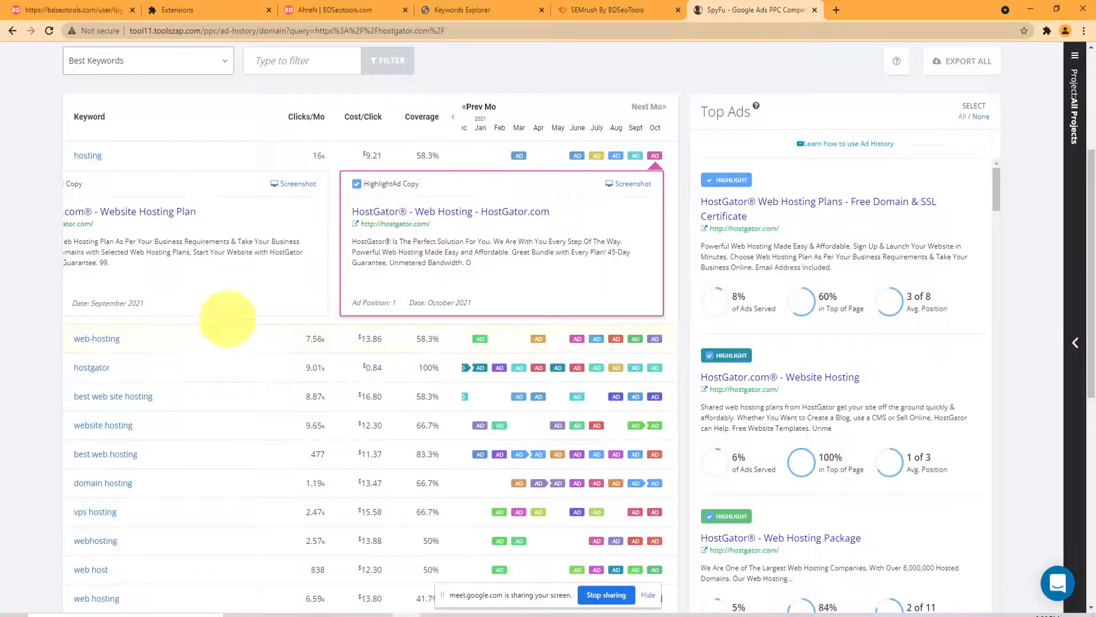
{"action": "scroll", "coordinate": [228, 318], "scroll_direction": "up", "scroll_amount": 4}
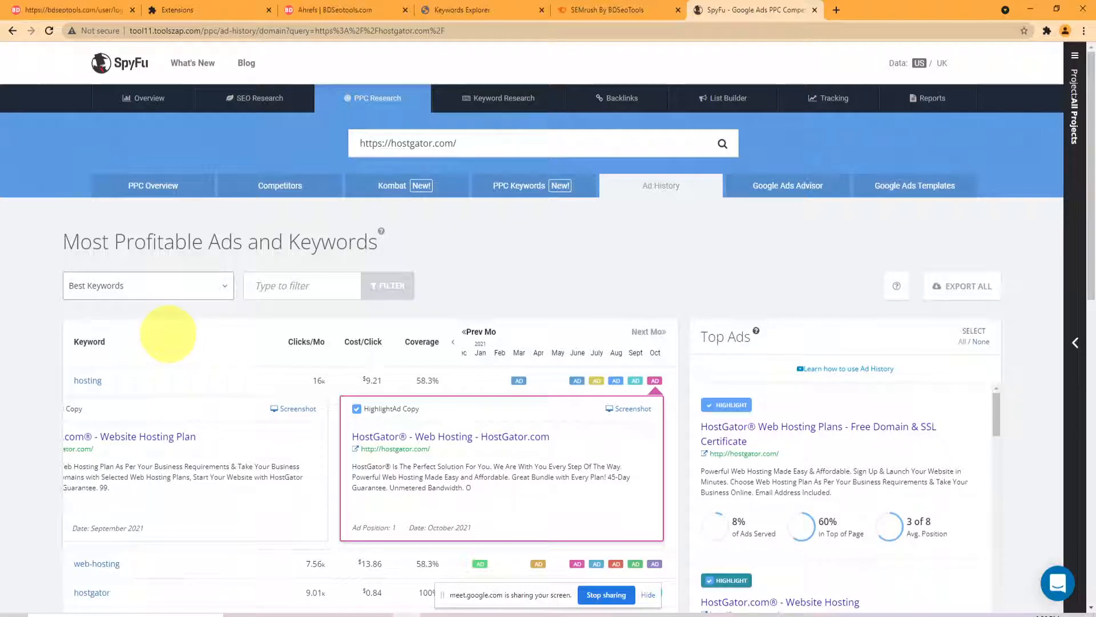
{"action": "scroll", "coordinate": [167, 334], "scroll_direction": "down", "scroll_amount": 3}
{"action": "scroll", "coordinate": [167, 331], "scroll_direction": "down", "scroll_amount": 1}
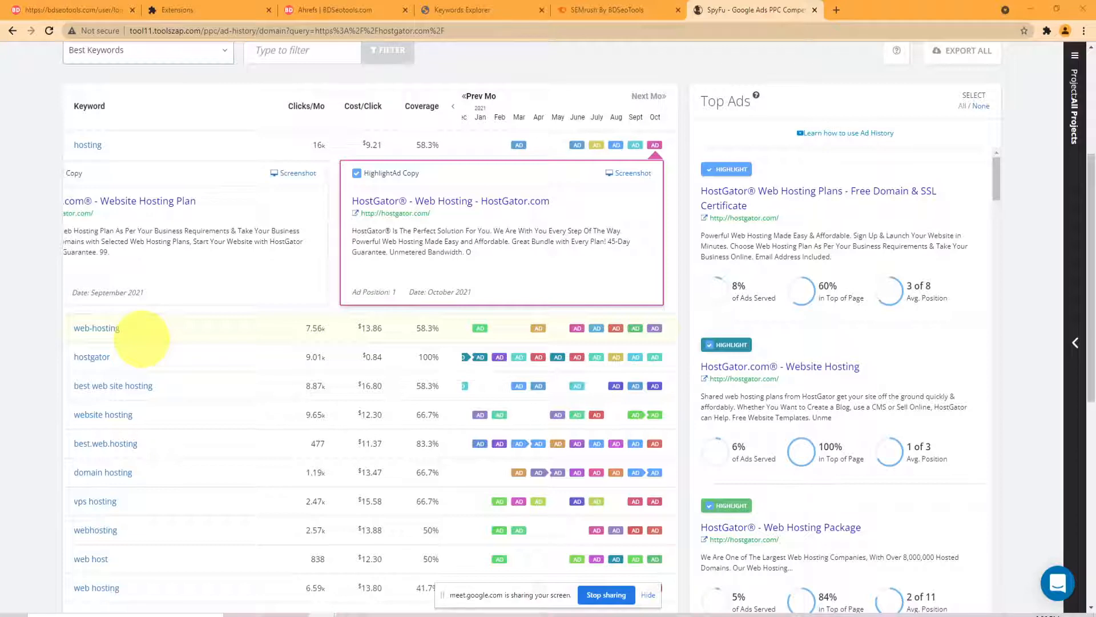
Read HostGator's top ads, highlight the description of the HostGator.com Website Hosting ad, and look through the rest of the profitable keywords list.
{"action": "scroll", "coordinate": [141, 338], "scroll_direction": "up", "scroll_amount": 4}
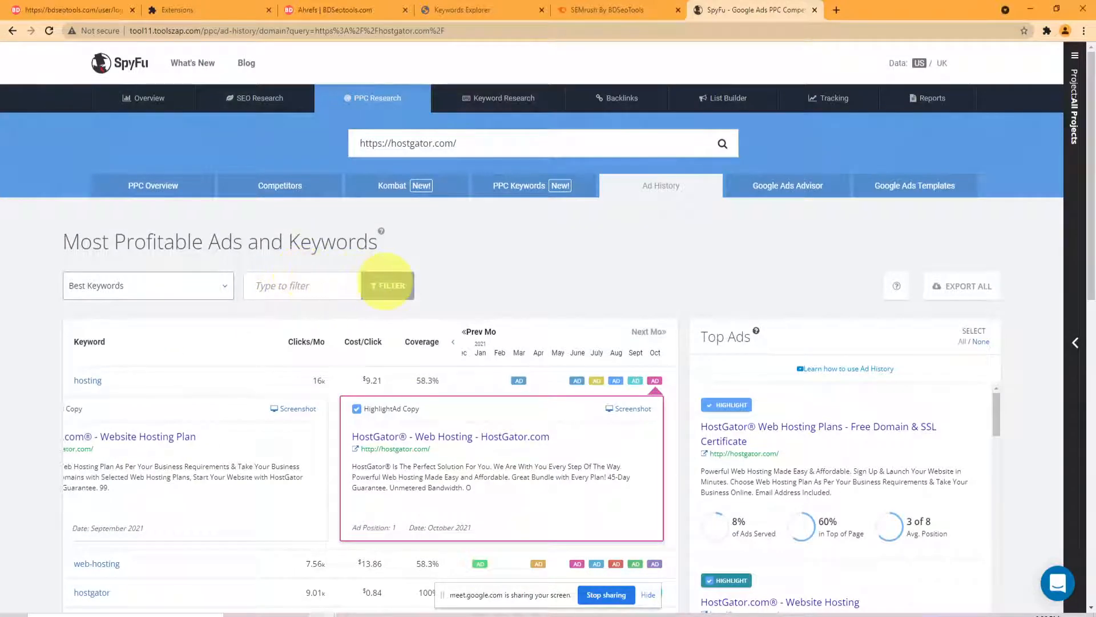
{"action": "left_click", "coordinate": [385, 283]}
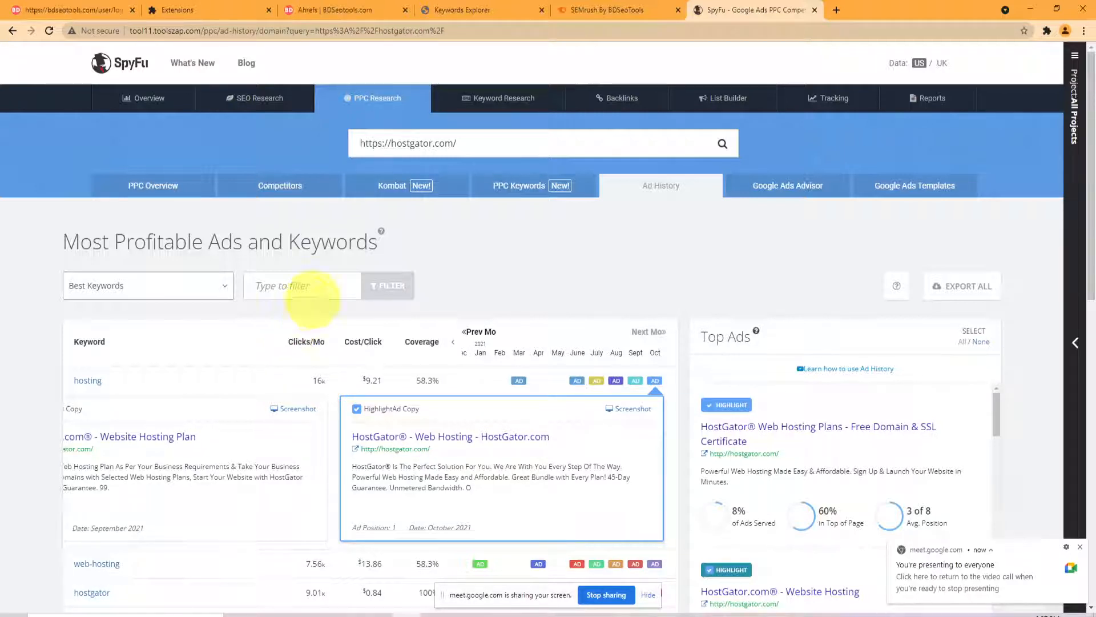
{"action": "scroll", "coordinate": [480, 342], "scroll_direction": "down", "scroll_amount": 6}
{"action": "scroll", "coordinate": [910, 429], "scroll_direction": "up", "scroll_amount": 6}
{"action": "scroll", "coordinate": [910, 429], "scroll_direction": "down", "scroll_amount": 5}
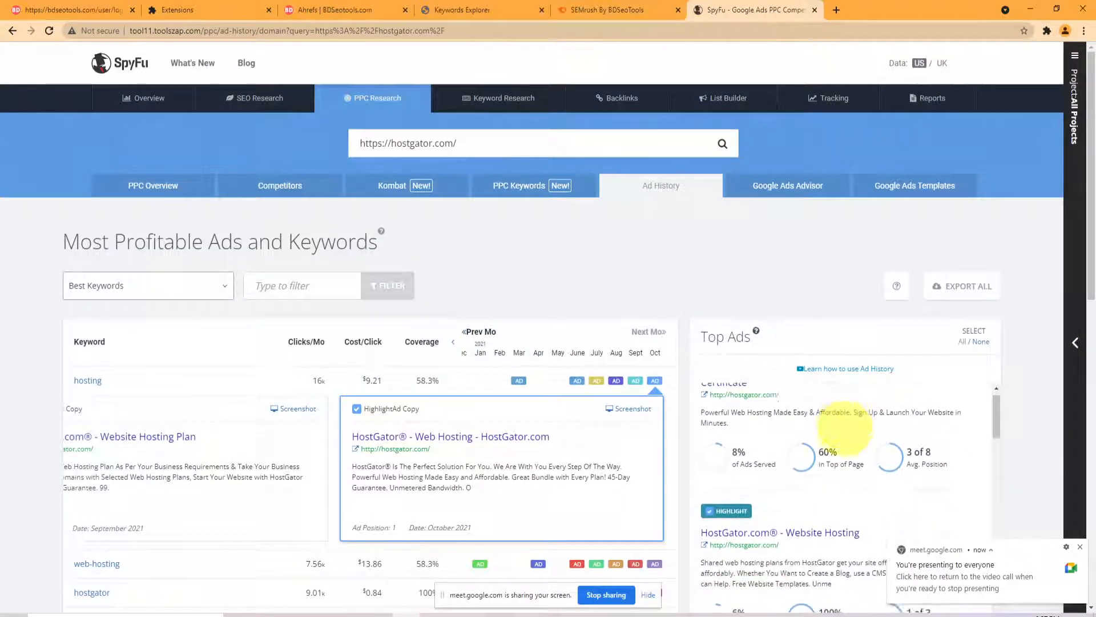
{"action": "scroll", "coordinate": [1050, 396], "scroll_direction": "down", "scroll_amount": 3}
{"action": "scroll", "coordinate": [913, 365], "scroll_direction": "up", "scroll_amount": 2}
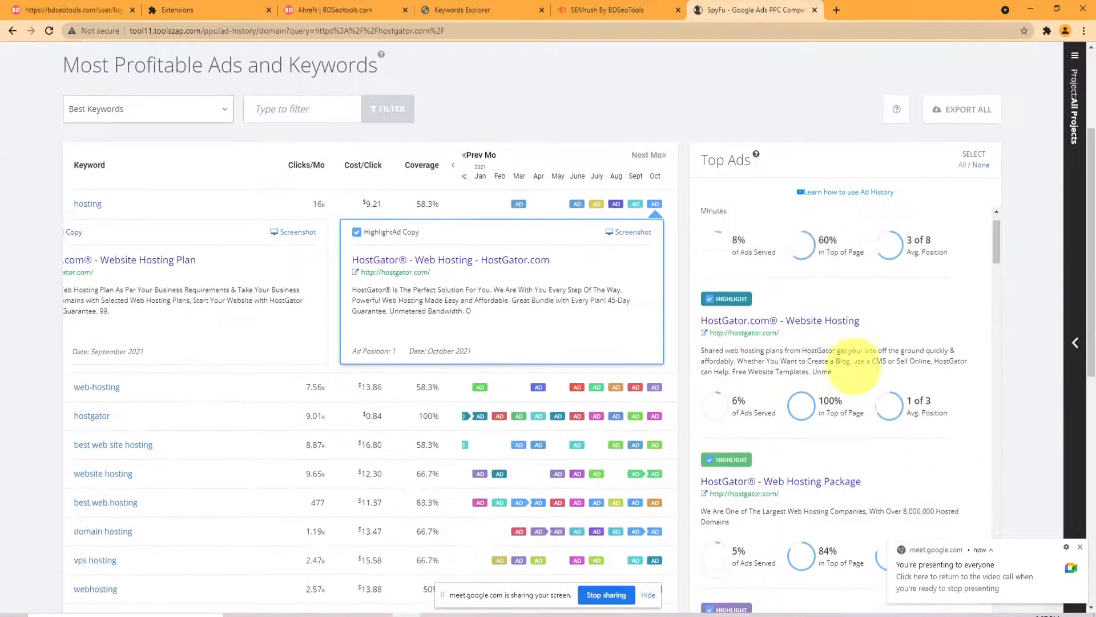
{"action": "left_click_drag", "start_coordinate": [844, 404], "coordinate": [700, 370]}
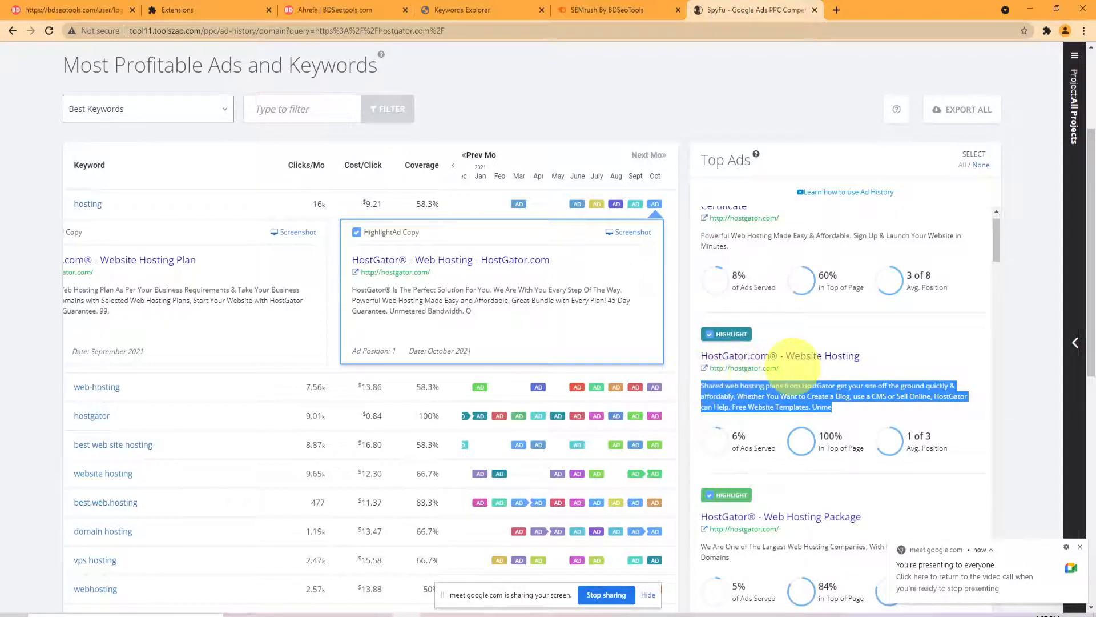
{"action": "scroll", "coordinate": [799, 349], "scroll_direction": "up", "scroll_amount": 1}
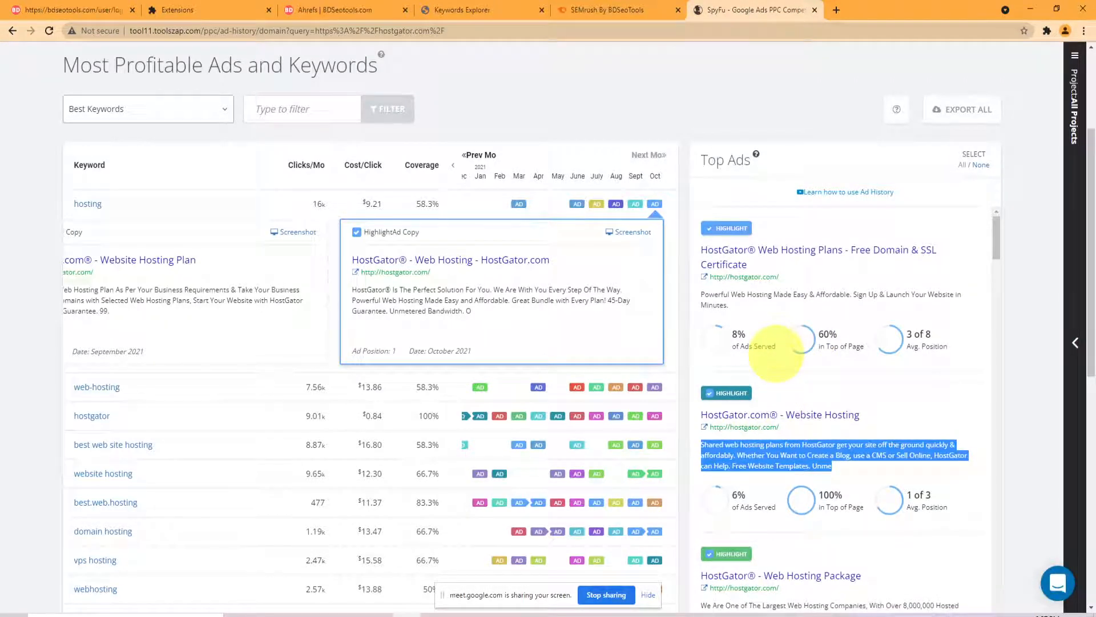
{"action": "scroll", "coordinate": [686, 326], "scroll_direction": "up", "scroll_amount": 3}
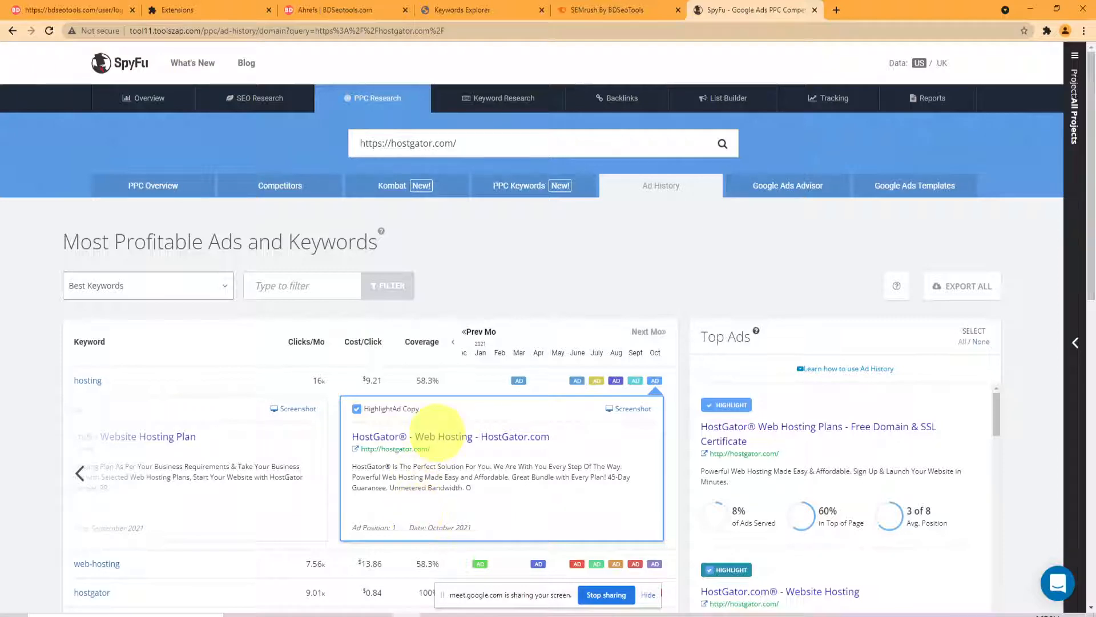
{"action": "scroll", "coordinate": [436, 431], "scroll_direction": "down", "scroll_amount": 15}
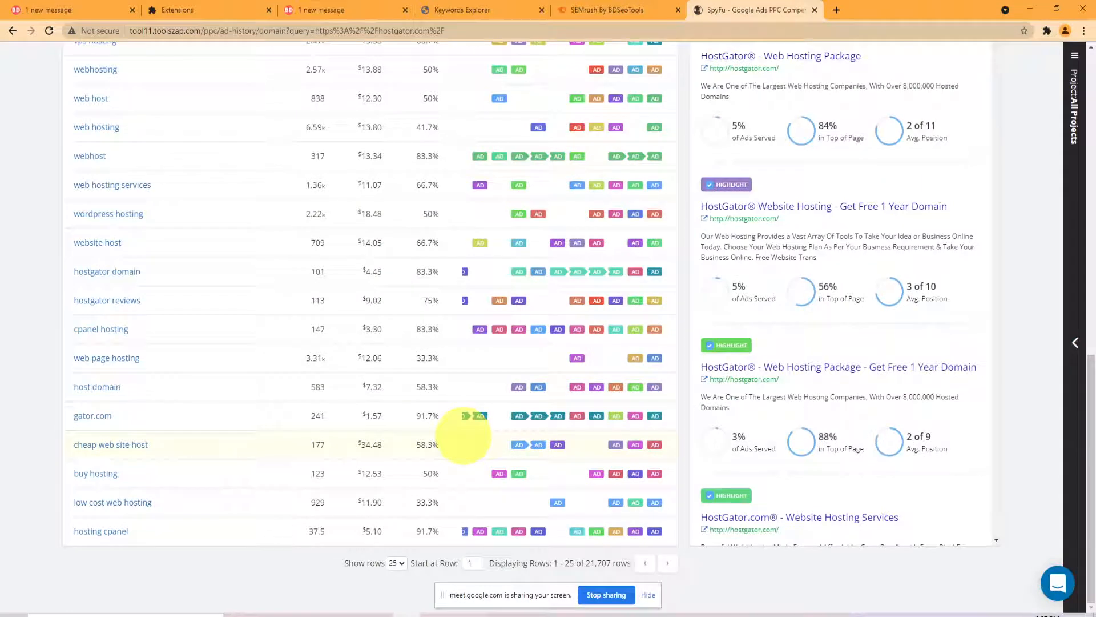
{"action": "scroll", "coordinate": [464, 434], "scroll_direction": "up", "scroll_amount": 15}
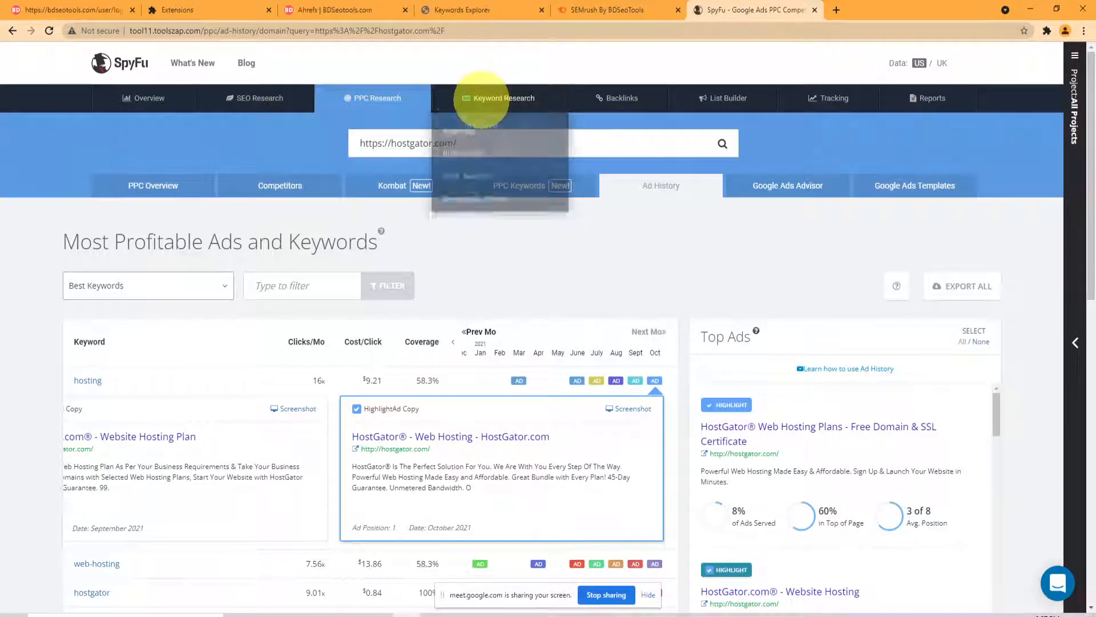
Switch to Keyword Research and clear the HostGator address from the keyword search.
{"action": "left_click", "coordinate": [481, 95]}
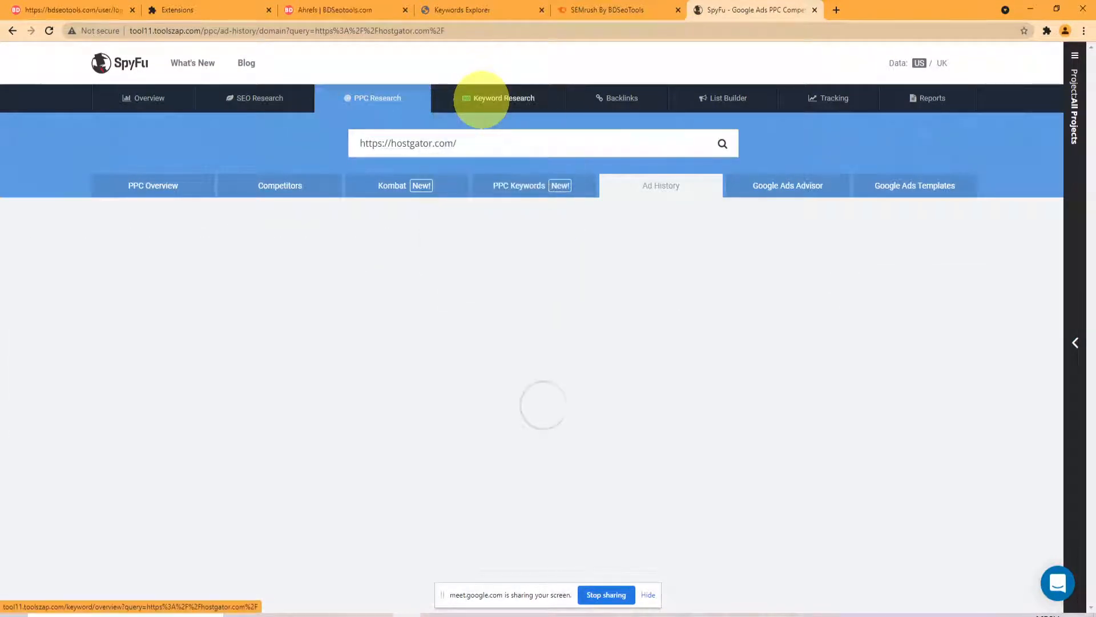
{"action": "triple_click", "coordinate": [440, 139]}
{"action": "key", "text": "BackSpace"}
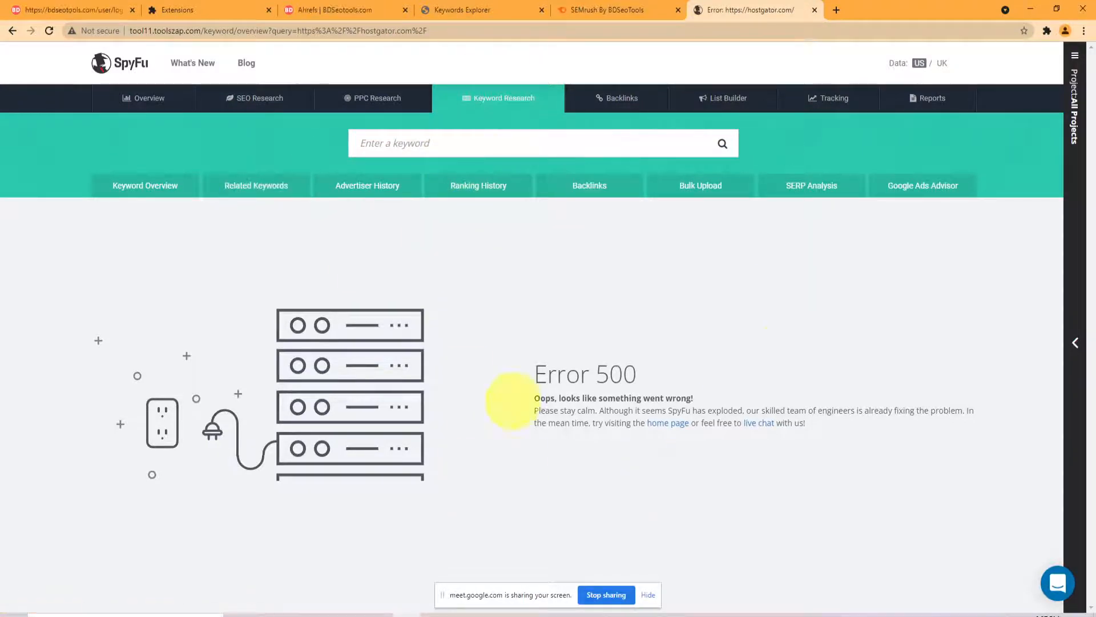
{"action": "left_click", "coordinate": [480, 109]}
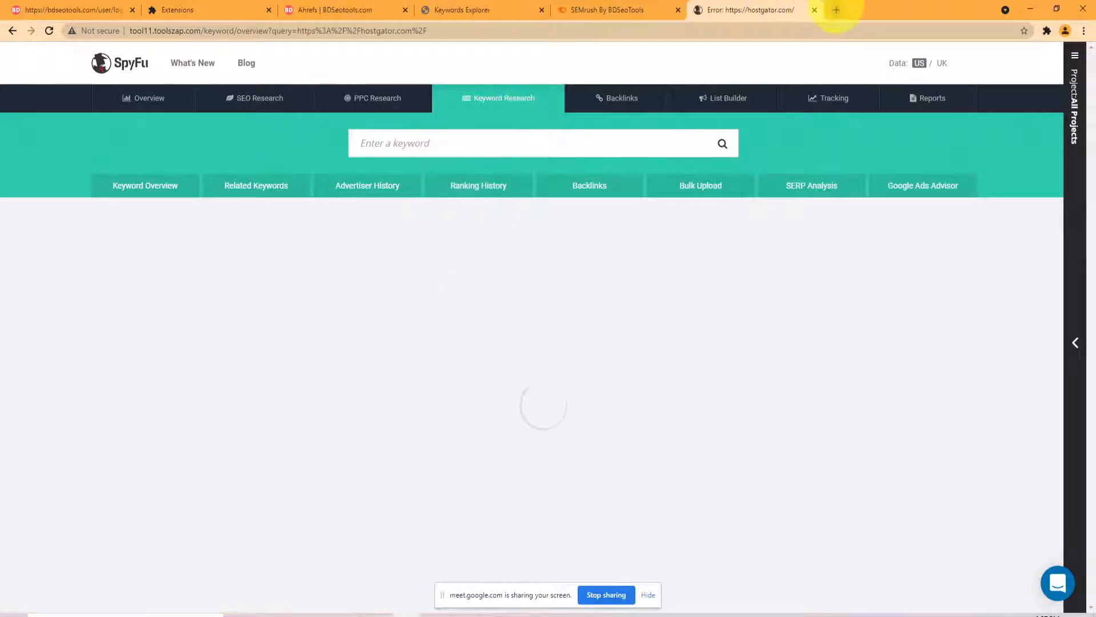
Find the suggested query "best ielts coaching" in a new browser tab, copy it and clear the address bar.
{"action": "left_click", "coordinate": [836, 10]}
{"action": "type", "text": "best "}
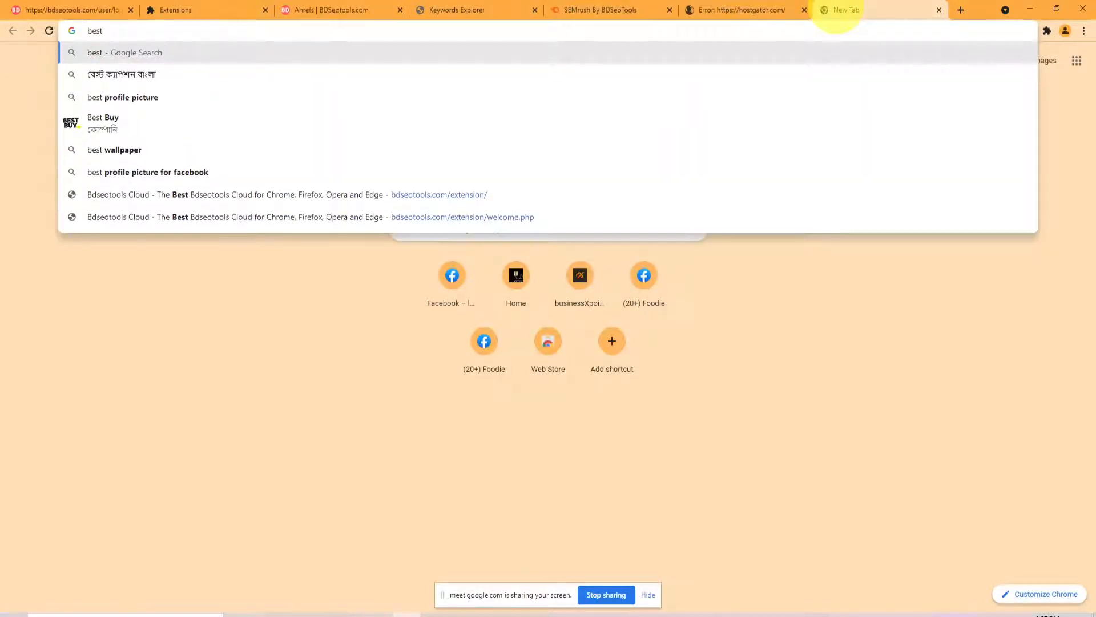
{"action": "type", "text": "iet"}
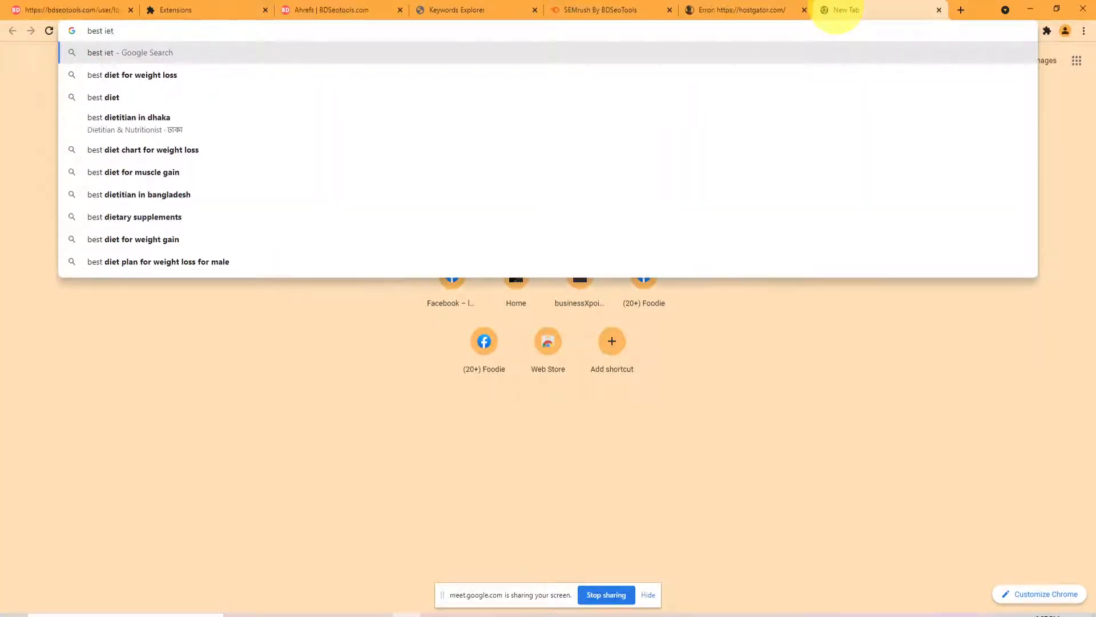
{"action": "key", "text": "BackSpace"}
{"action": "key", "text": "BackSpace"}
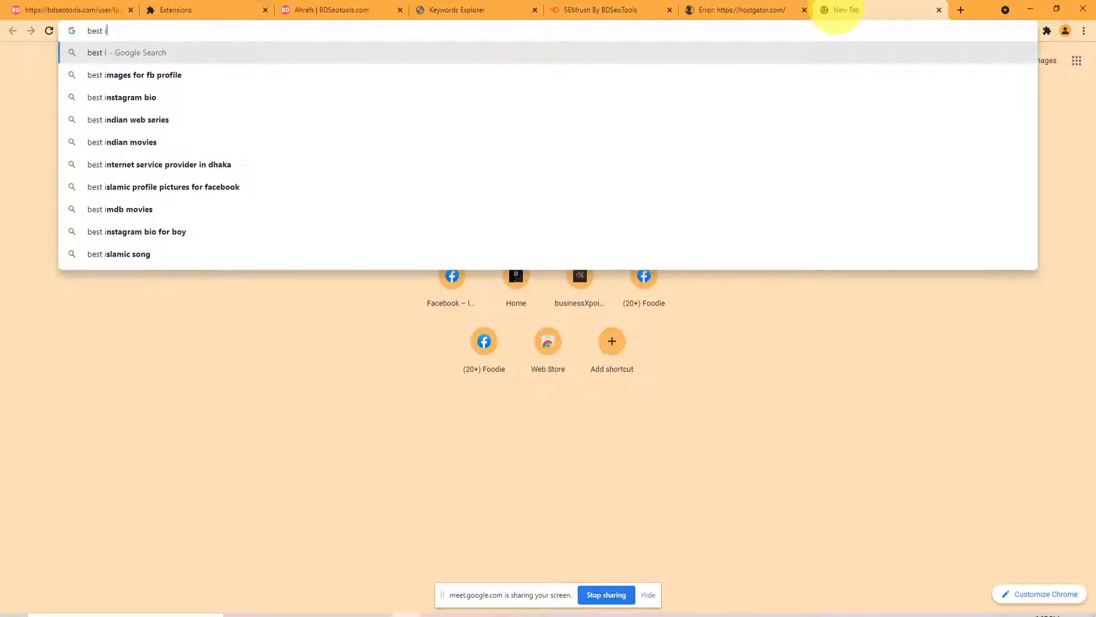
{"action": "type", "text": "elts c"}
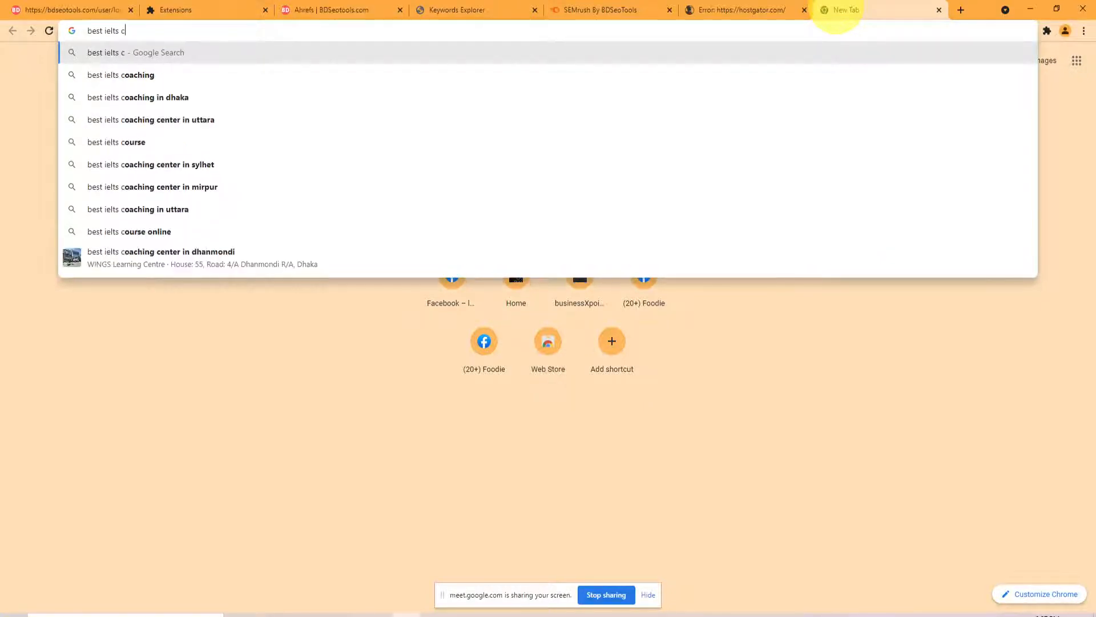
{"action": "key", "text": "Down"}
{"action": "key", "text": "ctrl+a"}
{"action": "key", "text": "ctrl+c"}
{"action": "key", "text": "BackSpace"}
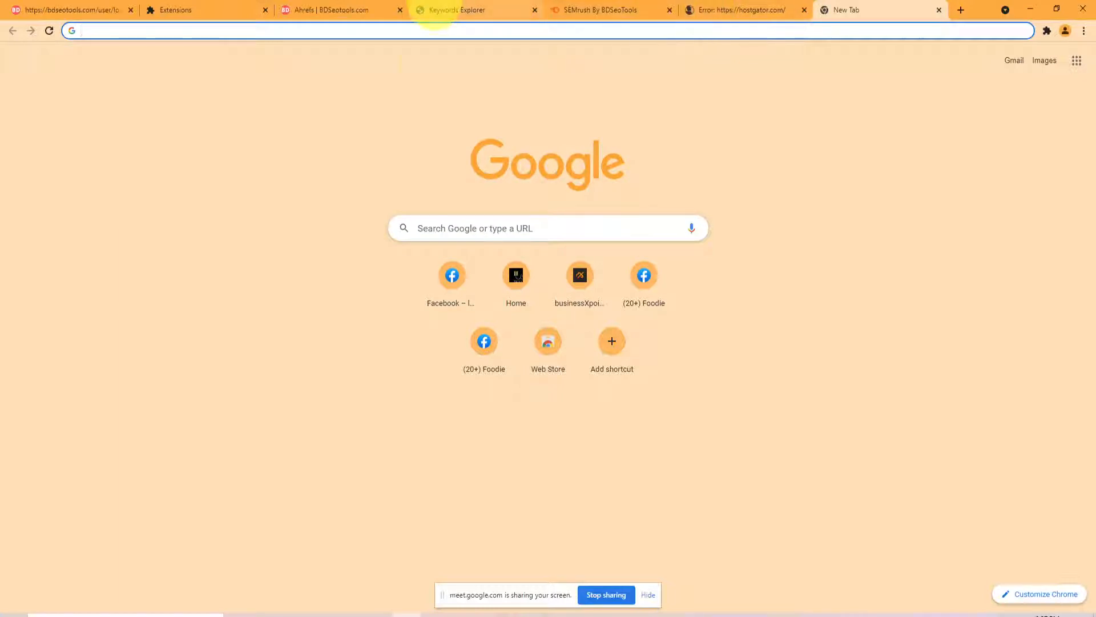
Return to the SpyFu browser tab and run a keyword lookup for "best ielts coaching".
{"action": "left_click", "coordinate": [415, 9]}
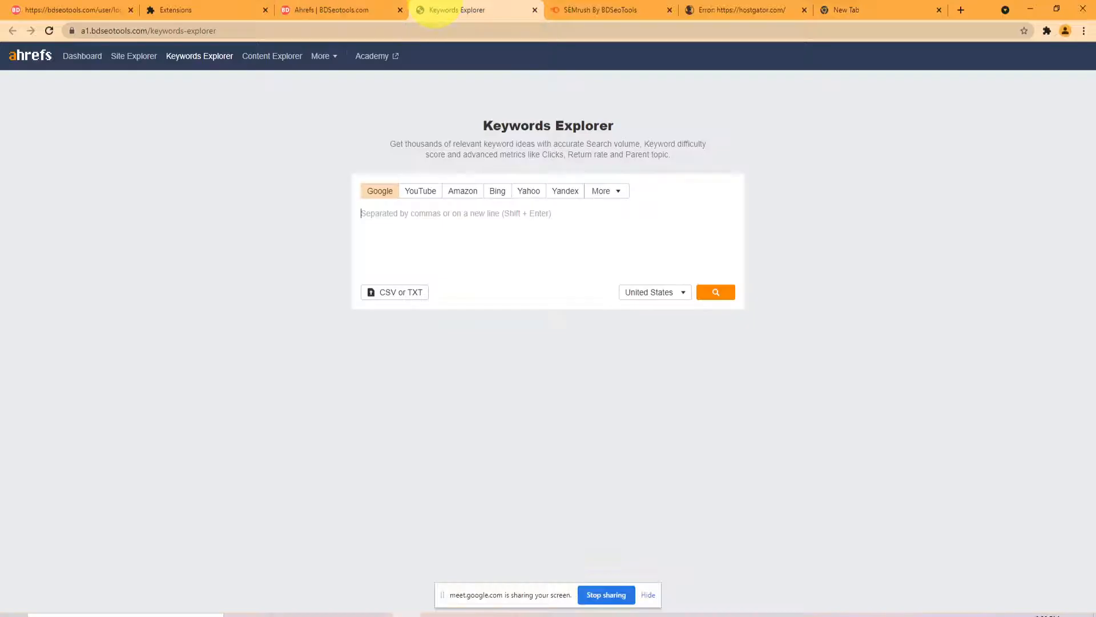
{"action": "left_click", "coordinate": [379, 10]}
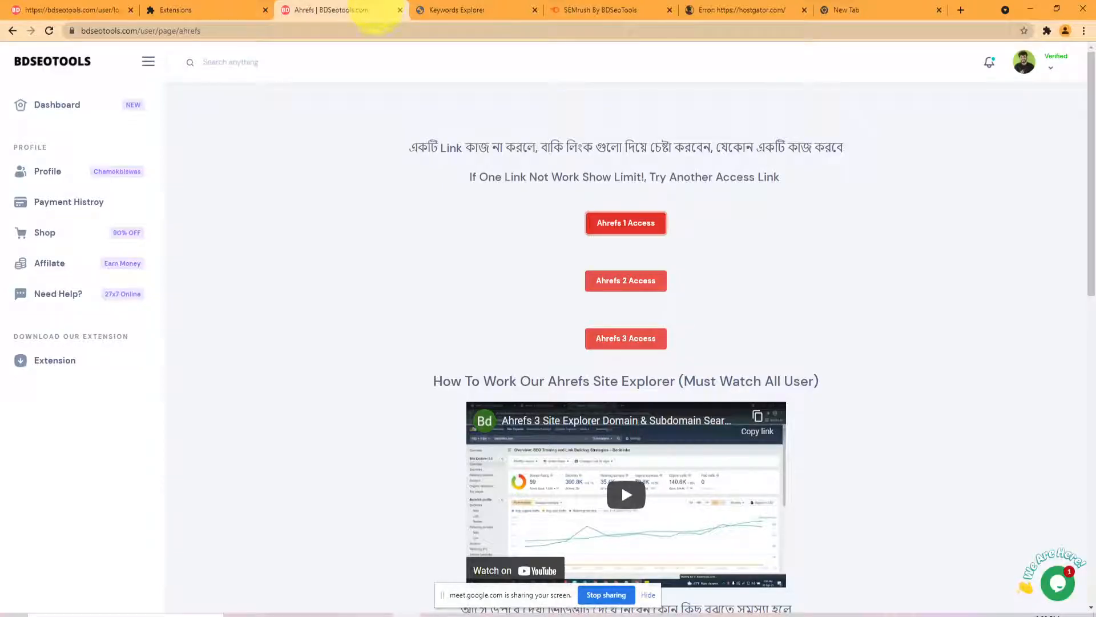
{"action": "left_click", "coordinate": [711, 10]}
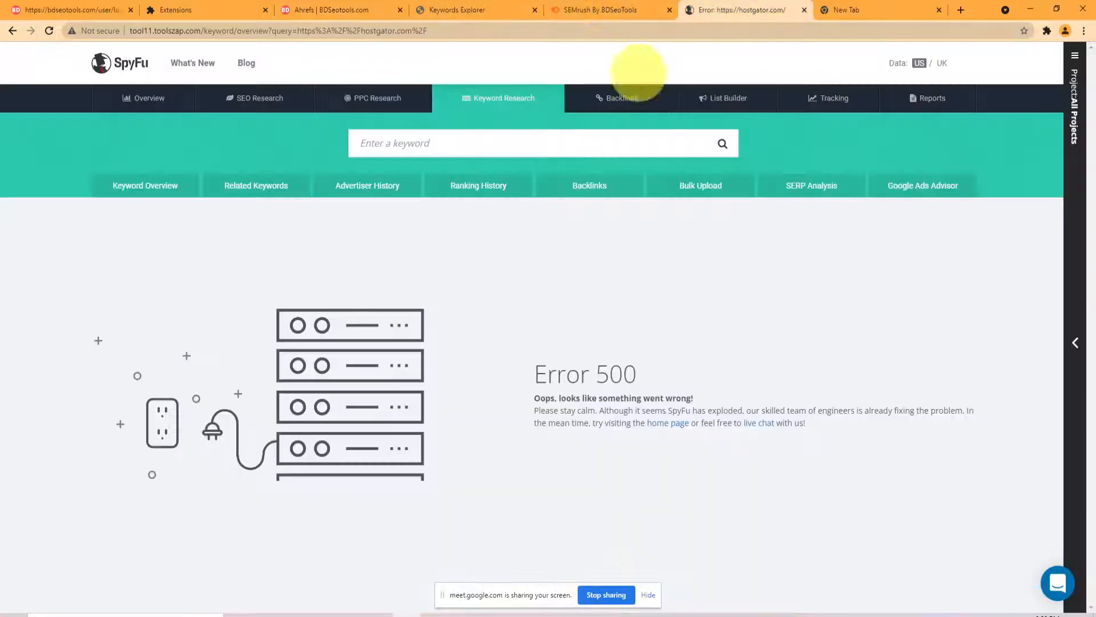
{"action": "left_click", "coordinate": [477, 146]}
{"action": "key", "text": "ctrl+v"}
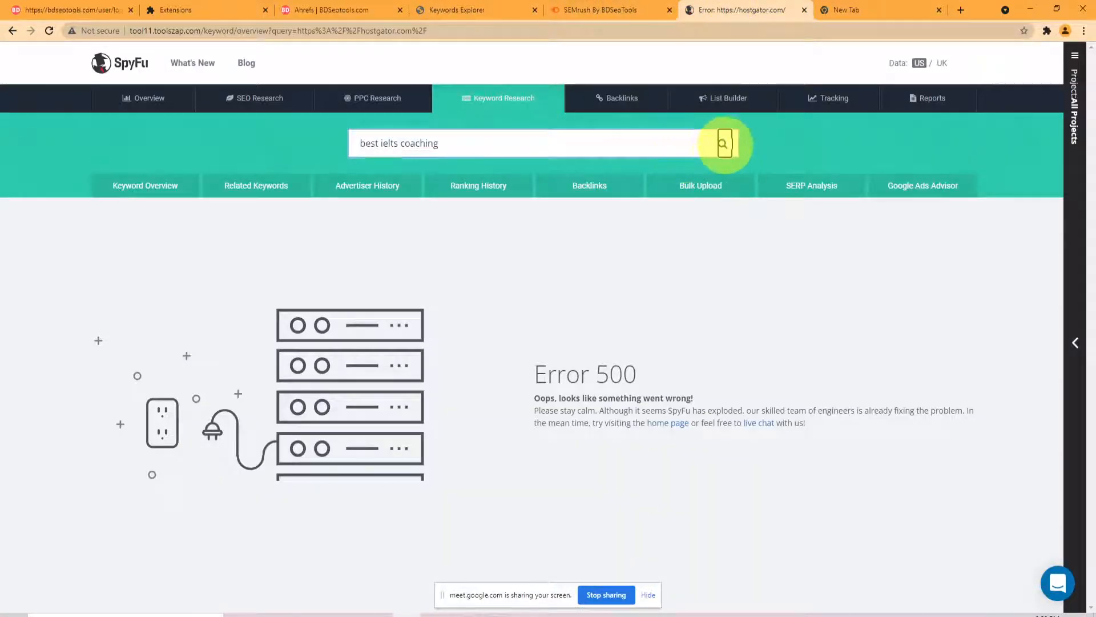
{"action": "left_click", "coordinate": [724, 144]}
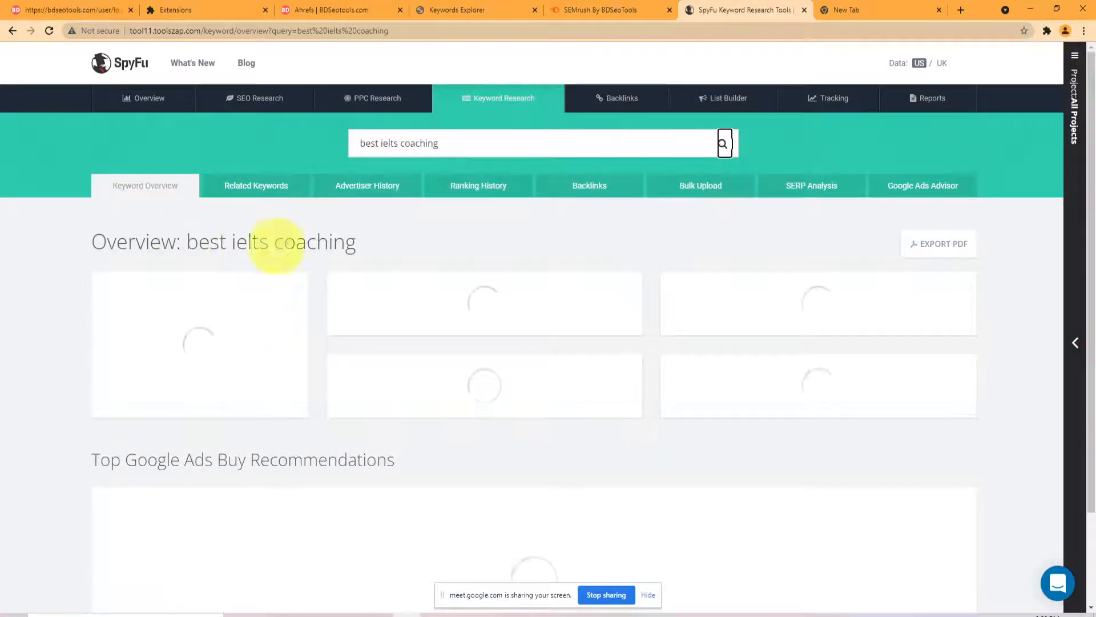
Review the keyword overview for best ielts coaching, including volume, difficulty, similar keywords, questions and Google Ads buy recommendations.
{"action": "scroll", "coordinate": [485, 282], "scroll_direction": "down", "scroll_amount": 4}
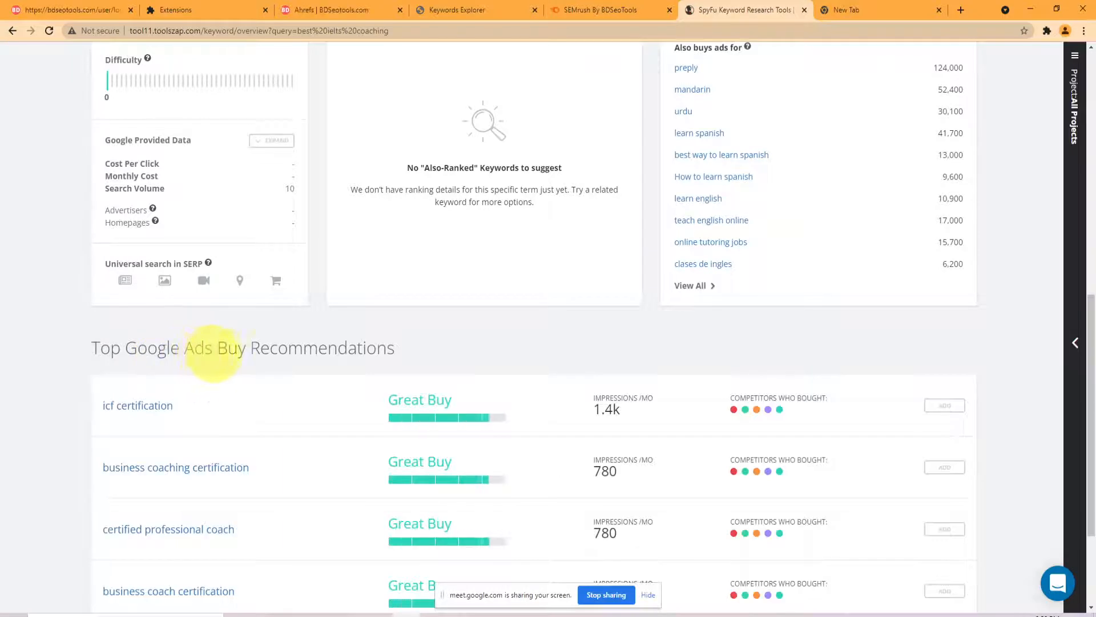
{"action": "scroll", "coordinate": [216, 350], "scroll_direction": "down", "scroll_amount": 2}
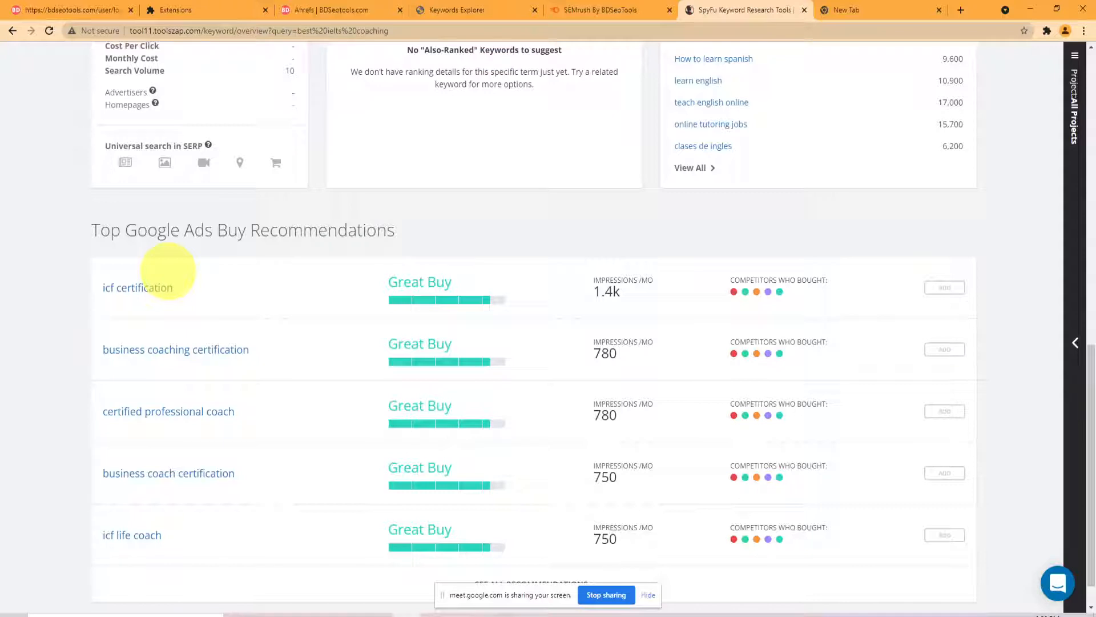
{"action": "scroll", "coordinate": [146, 269], "scroll_direction": "down", "scroll_amount": 1}
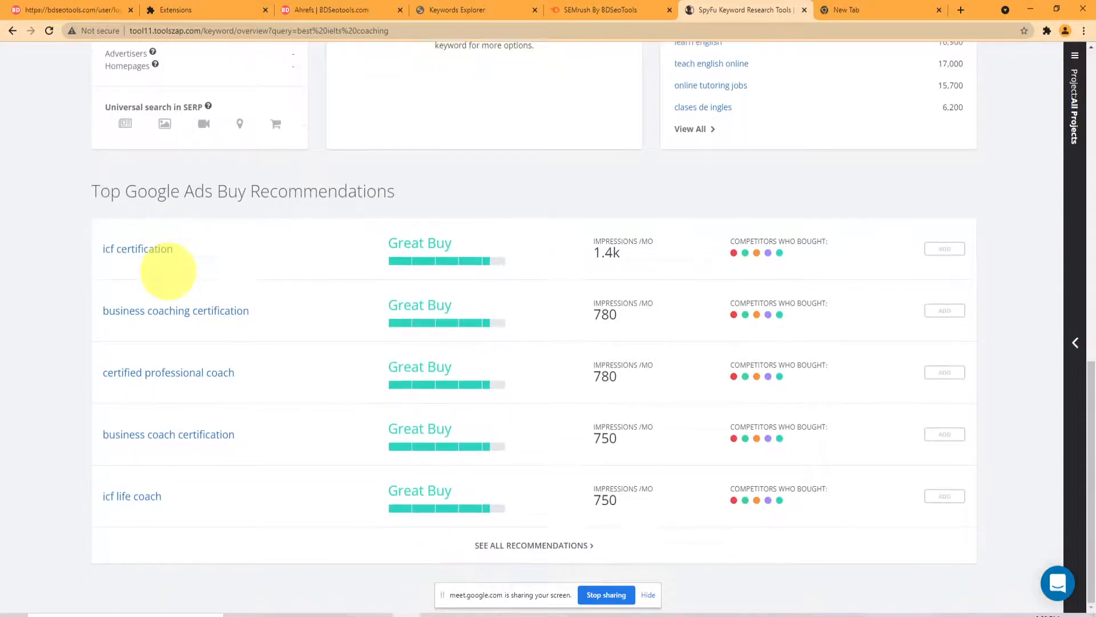
{"action": "scroll", "coordinate": [519, 452], "scroll_direction": "up", "scroll_amount": 1}
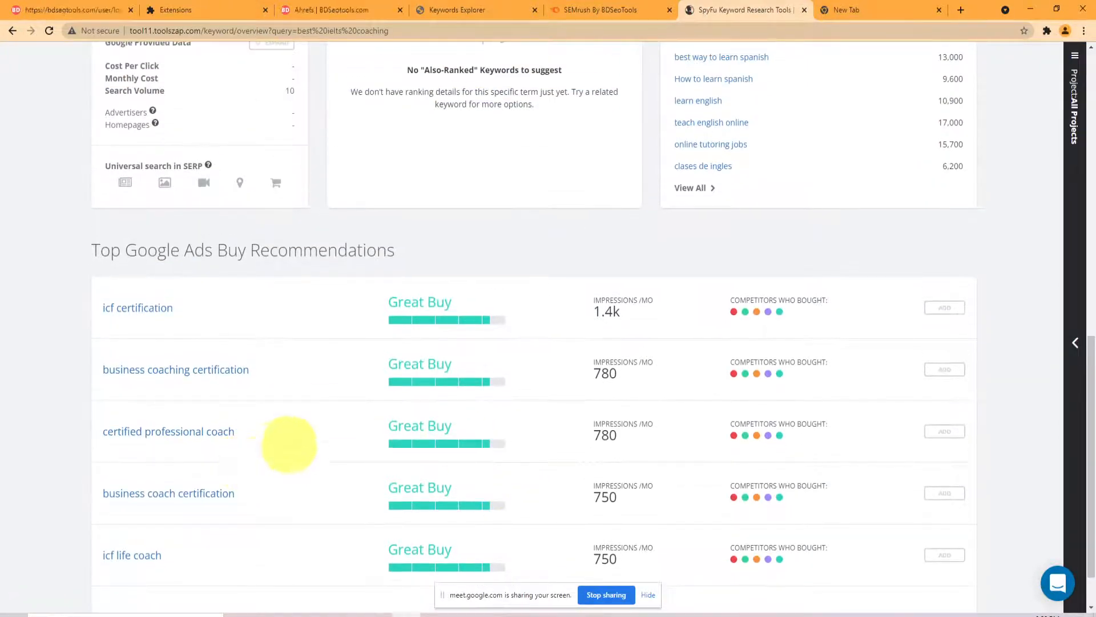
{"action": "scroll", "coordinate": [252, 435], "scroll_direction": "up", "scroll_amount": 4}
{"action": "scroll", "coordinate": [251, 435], "scroll_direction": "up", "scroll_amount": 4}
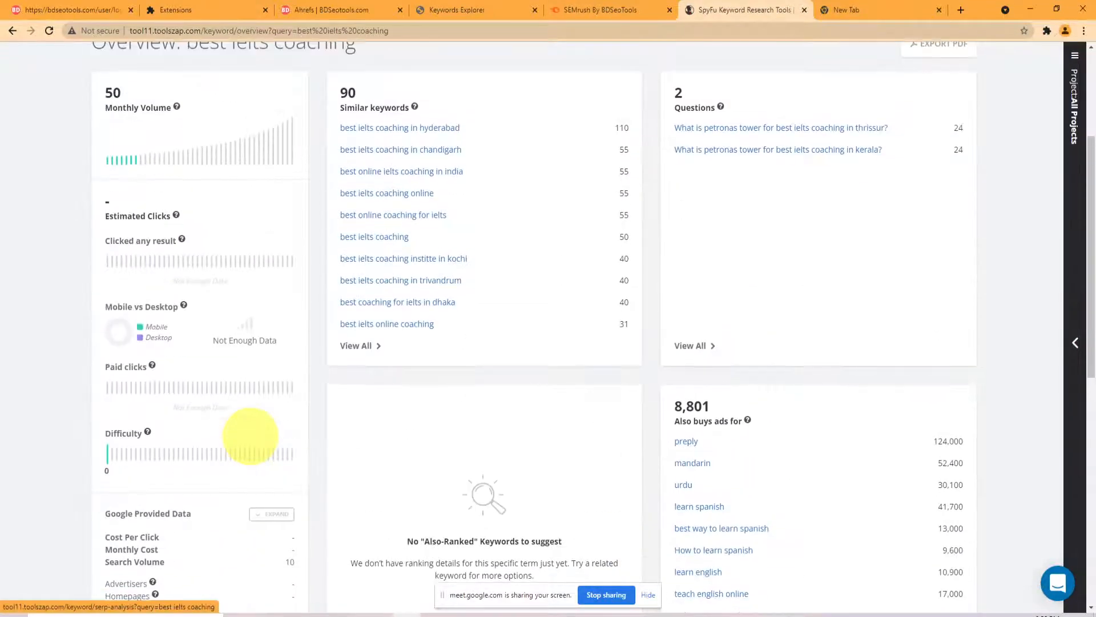
{"action": "scroll", "coordinate": [635, 467], "scroll_direction": "up", "scroll_amount": 3}
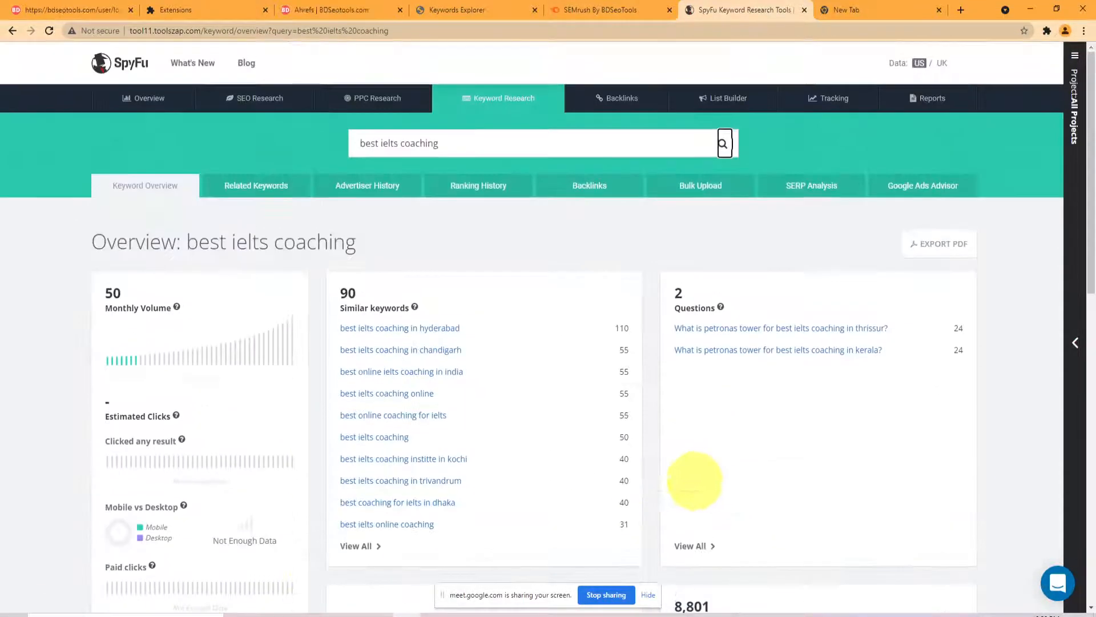
Try to open the PPC overview and the PPC competitors report for best ielts coaching.
{"action": "mouse_move", "coordinate": [371, 105]}
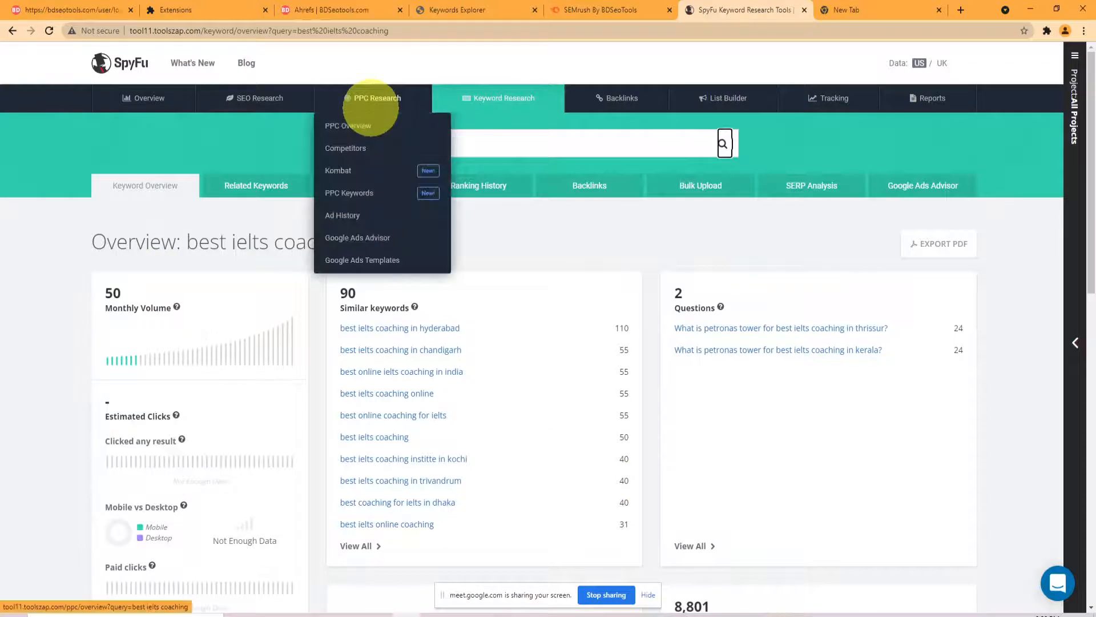
{"action": "left_click", "coordinate": [359, 121]}
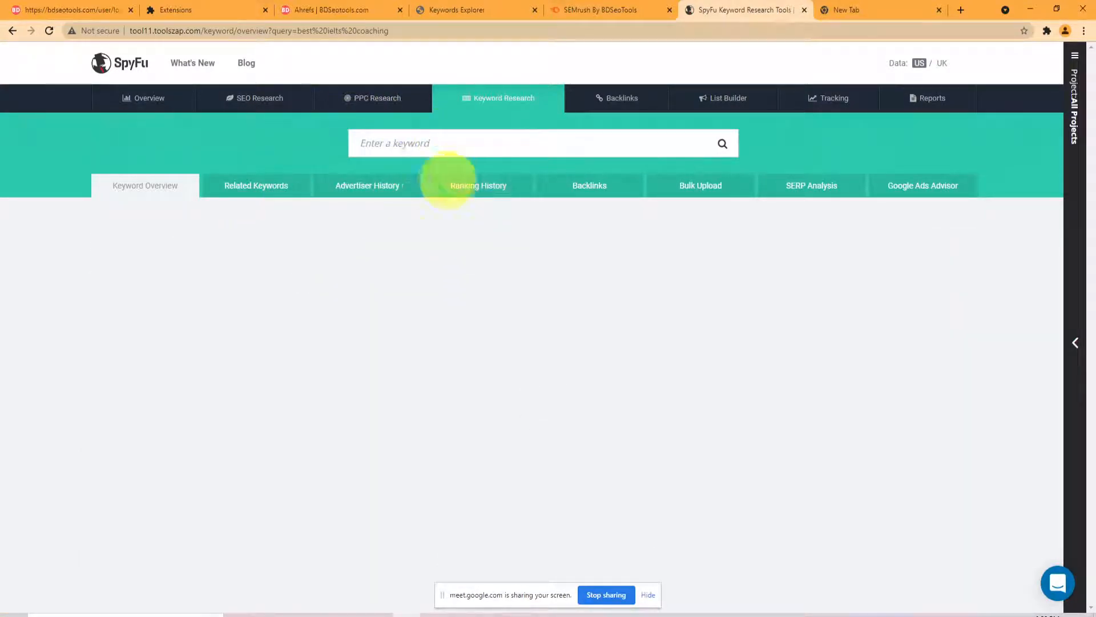
{"action": "left_click", "coordinate": [407, 150]}
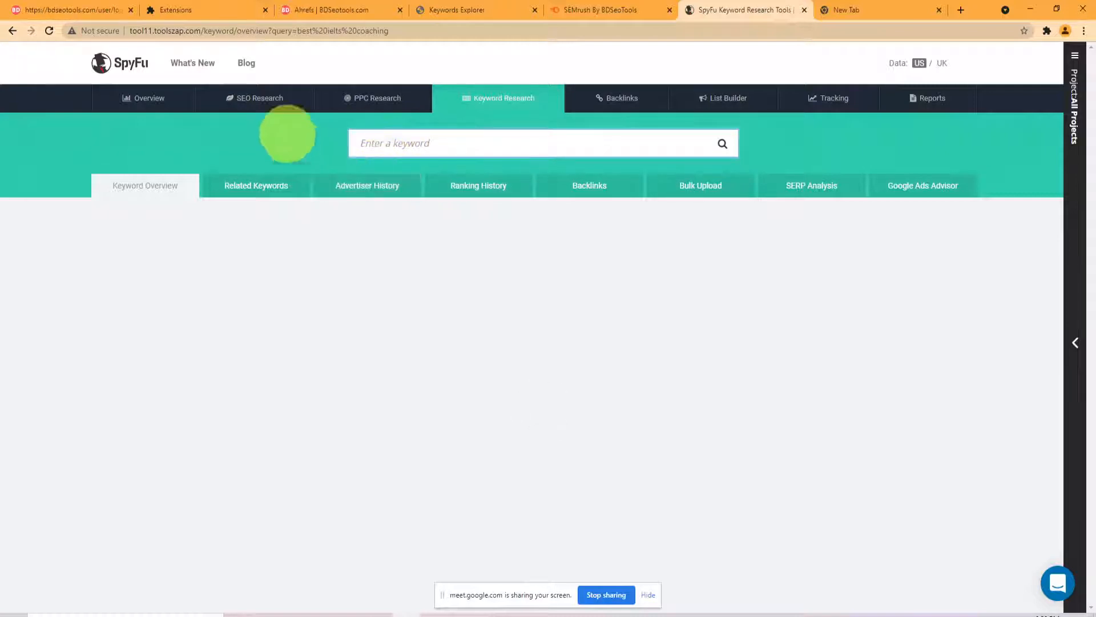
{"action": "mouse_move", "coordinate": [350, 97]}
{"action": "left_click", "coordinate": [345, 148]}
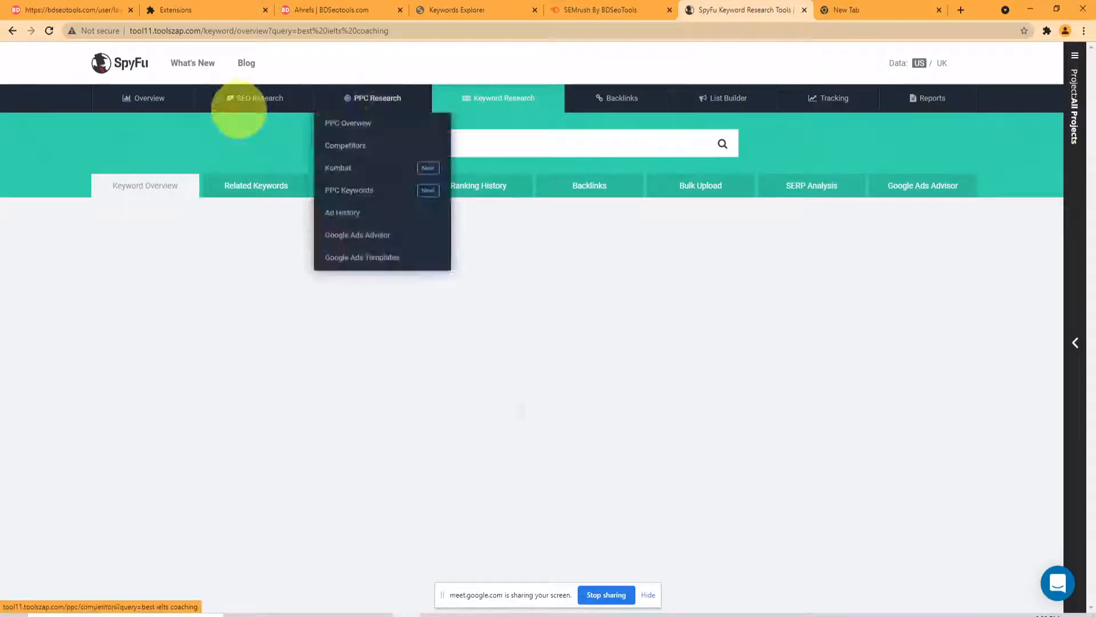
Open PPC Research for best ielts coaching and switch to its PPC Keywords report.
{"action": "mouse_move", "coordinate": [369, 106]}
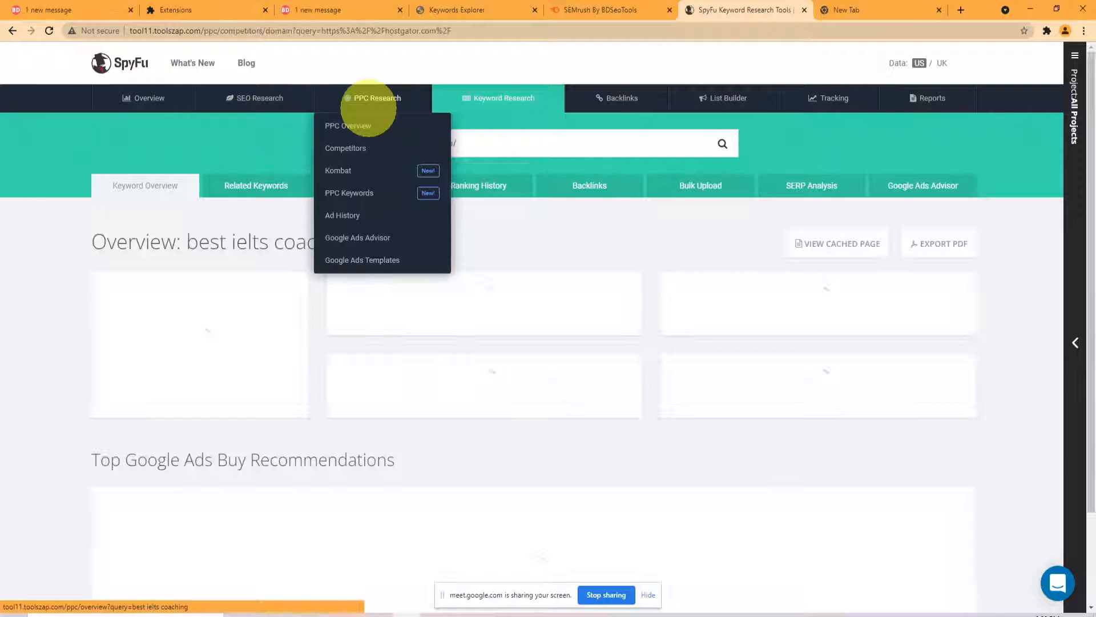
{"action": "left_click", "coordinate": [368, 101]}
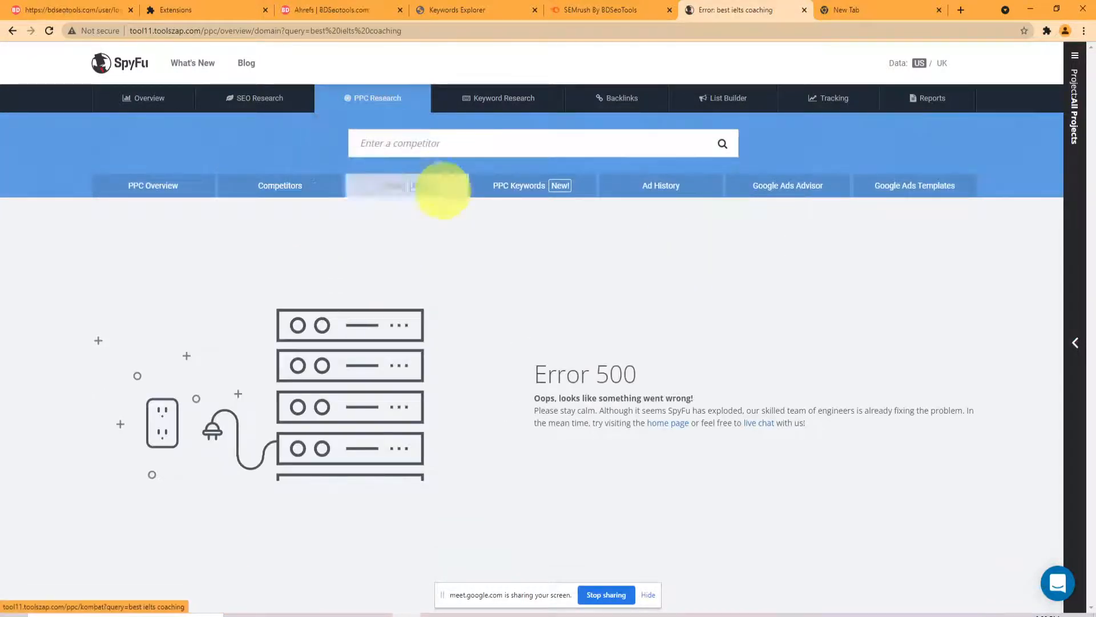
{"action": "left_click", "coordinate": [547, 186]}
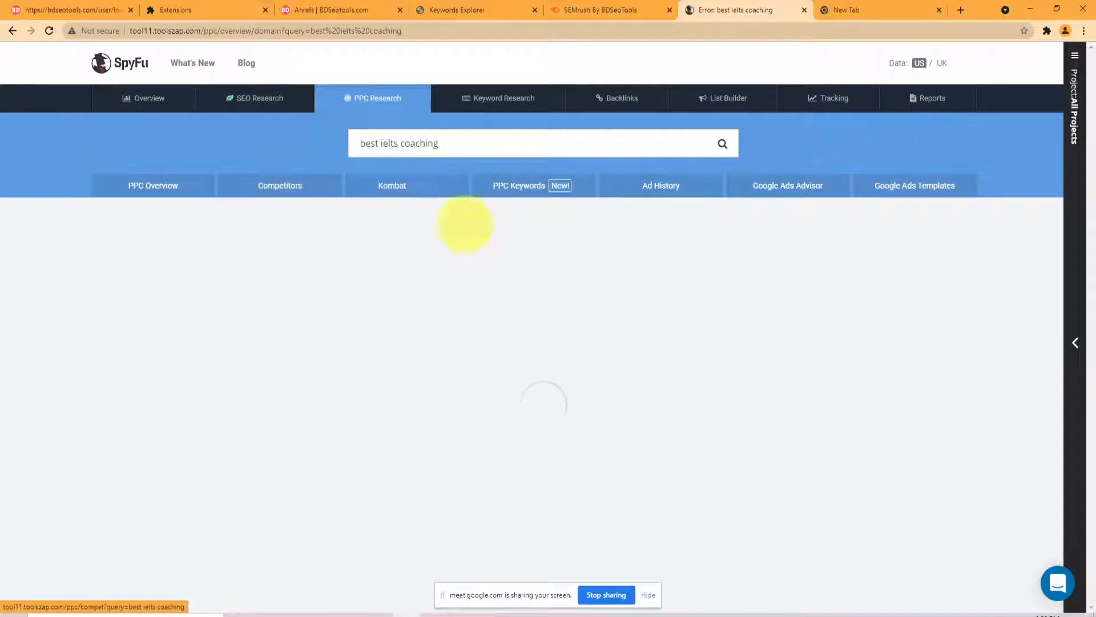
Return to the keyword report for best ielts coaching, open its Google Ads Advisor and review the buy recommendations.
{"action": "left_click", "coordinate": [531, 139]}
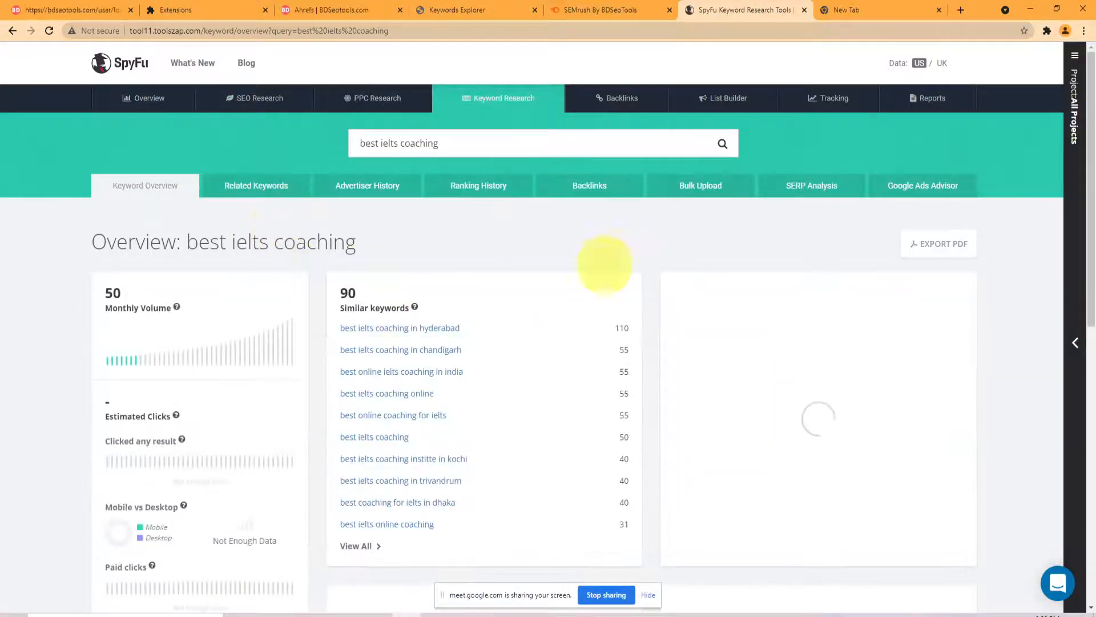
{"action": "scroll", "coordinate": [673, 215], "scroll_direction": "down", "scroll_amount": 1}
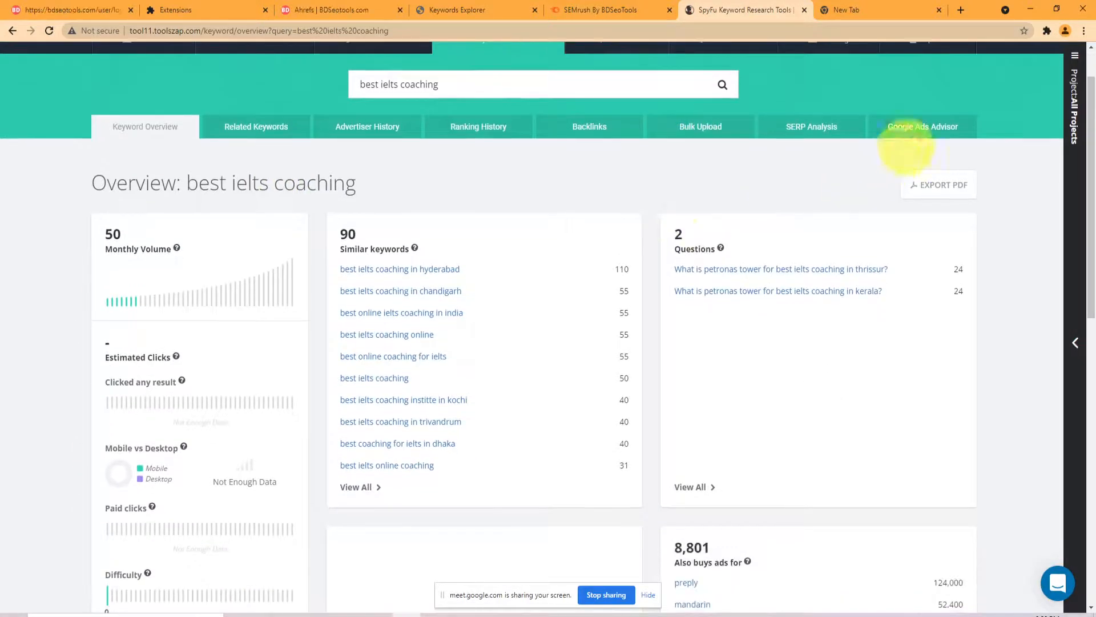
{"action": "left_click", "coordinate": [937, 127]}
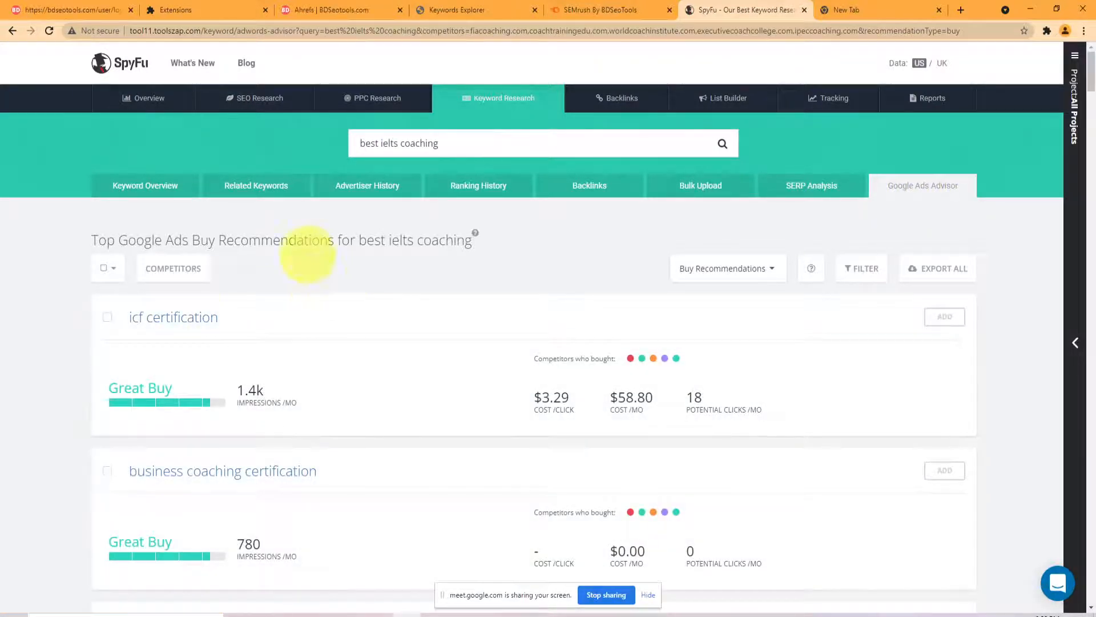
{"action": "scroll", "coordinate": [257, 325], "scroll_direction": "down", "scroll_amount": 3}
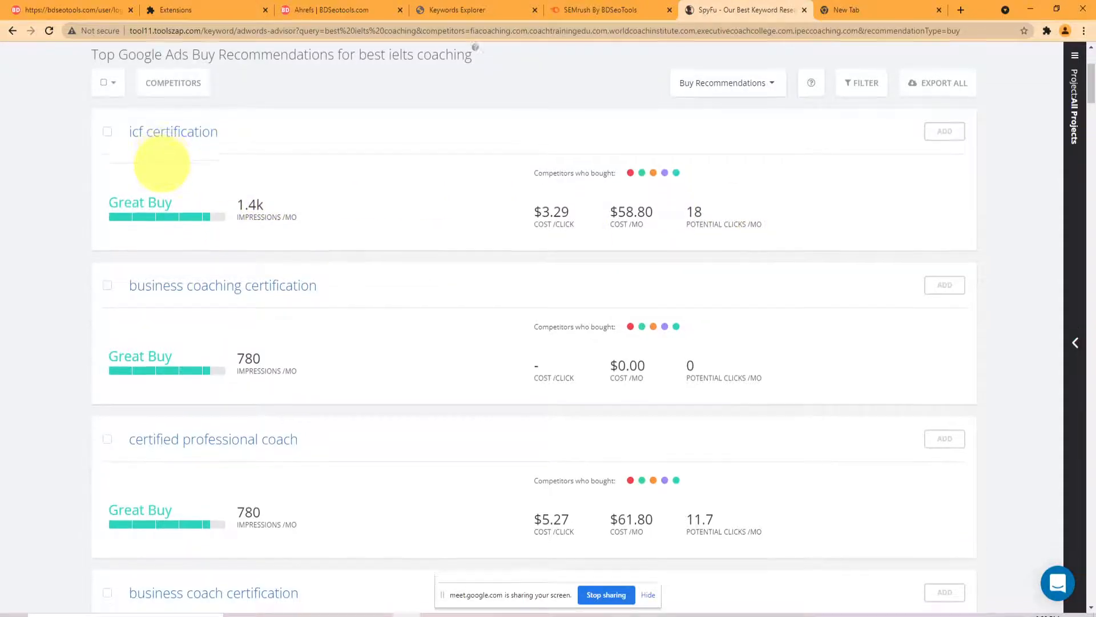
{"action": "scroll", "coordinate": [172, 152], "scroll_direction": "up", "scroll_amount": 3}
{"action": "scroll", "coordinate": [162, 164], "scroll_direction": "down", "scroll_amount": 20}
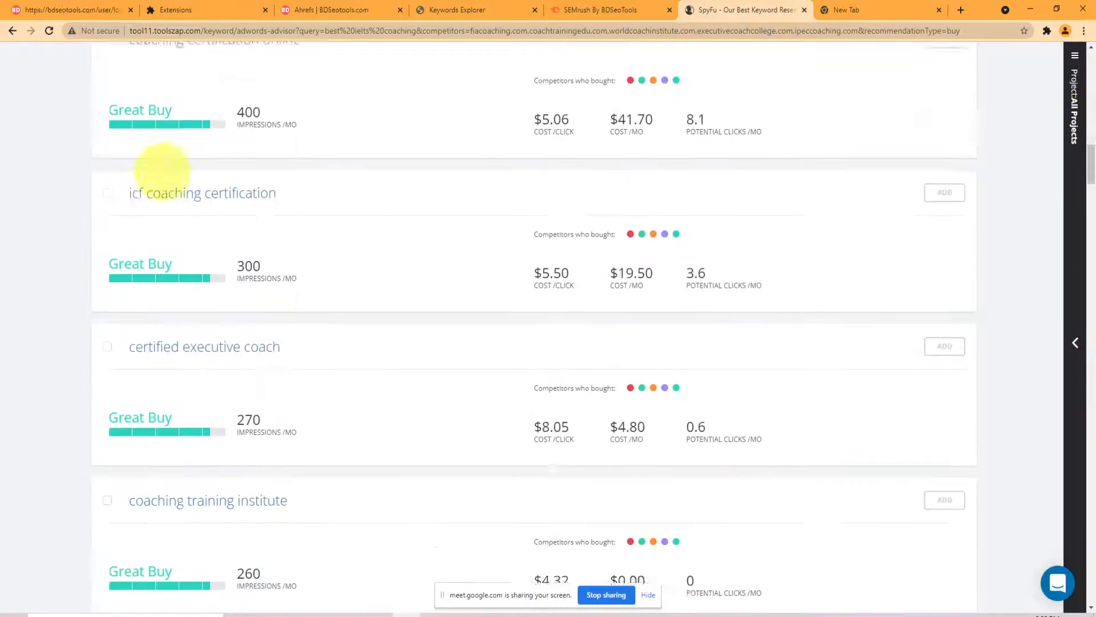
{"action": "scroll", "coordinate": [162, 173], "scroll_direction": "down", "scroll_amount": 10}
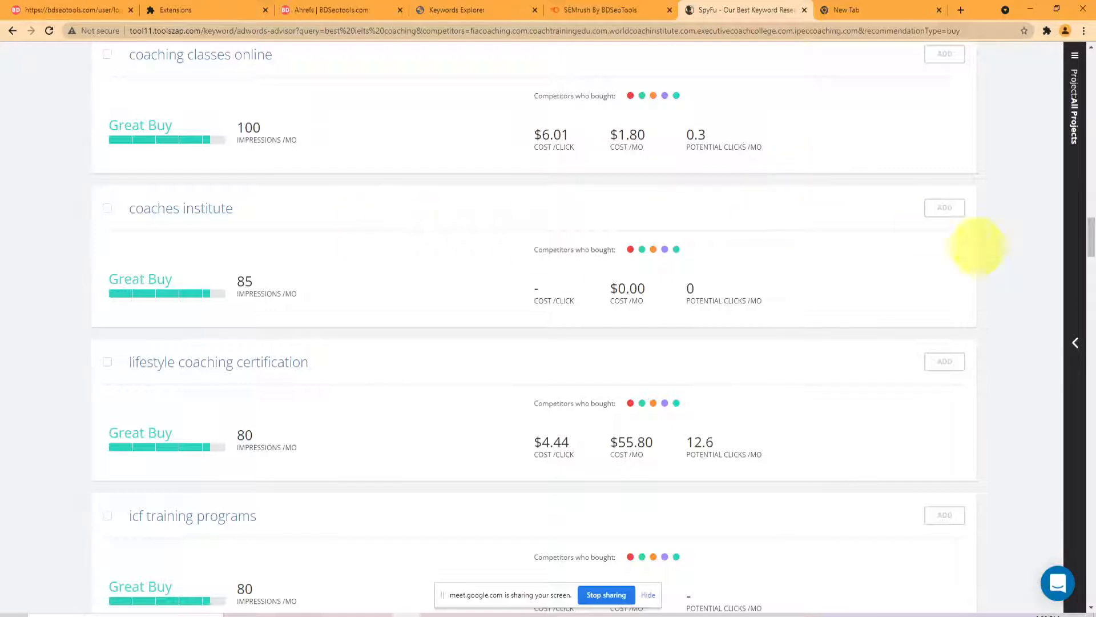
{"action": "left_click_drag", "start_coordinate": [1087, 235], "coordinate": [1085, 52]}
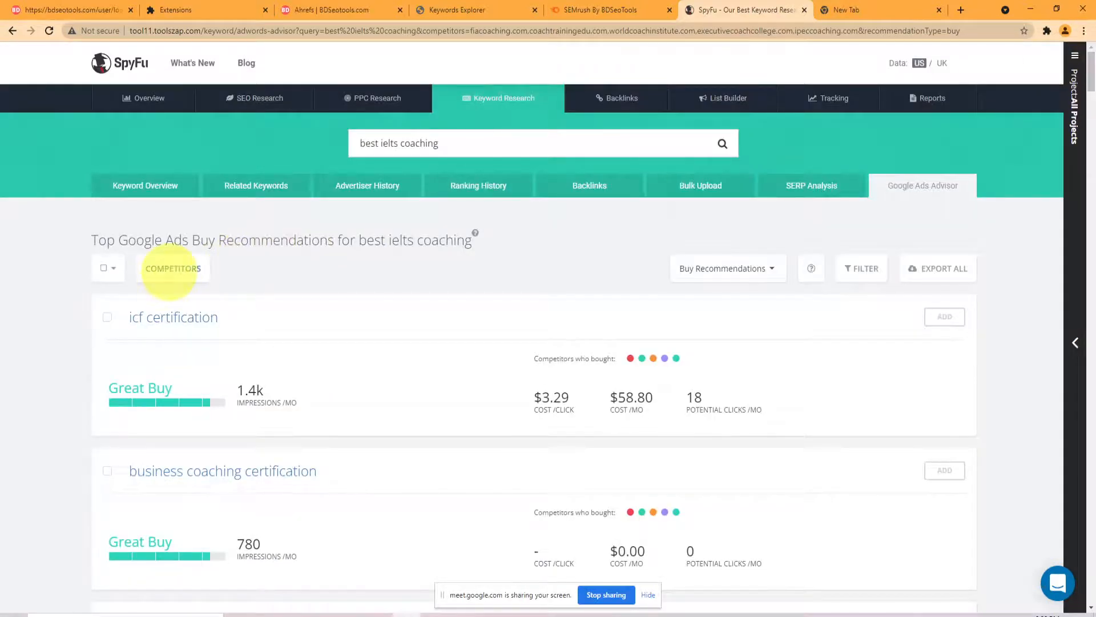
View the competitor domains behind the buy recommendations and copy the domain fiacoaching.com, leaving the list unchanged.
{"action": "left_click", "coordinate": [167, 268]}
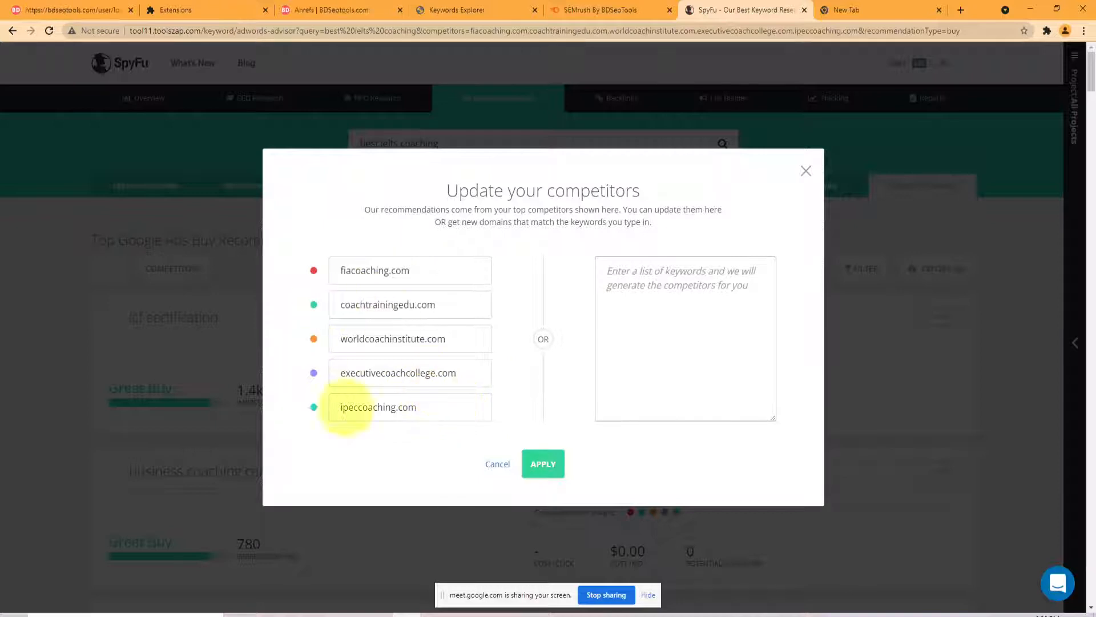
{"action": "left_click_drag", "start_coordinate": [336, 267], "coordinate": [411, 344]}
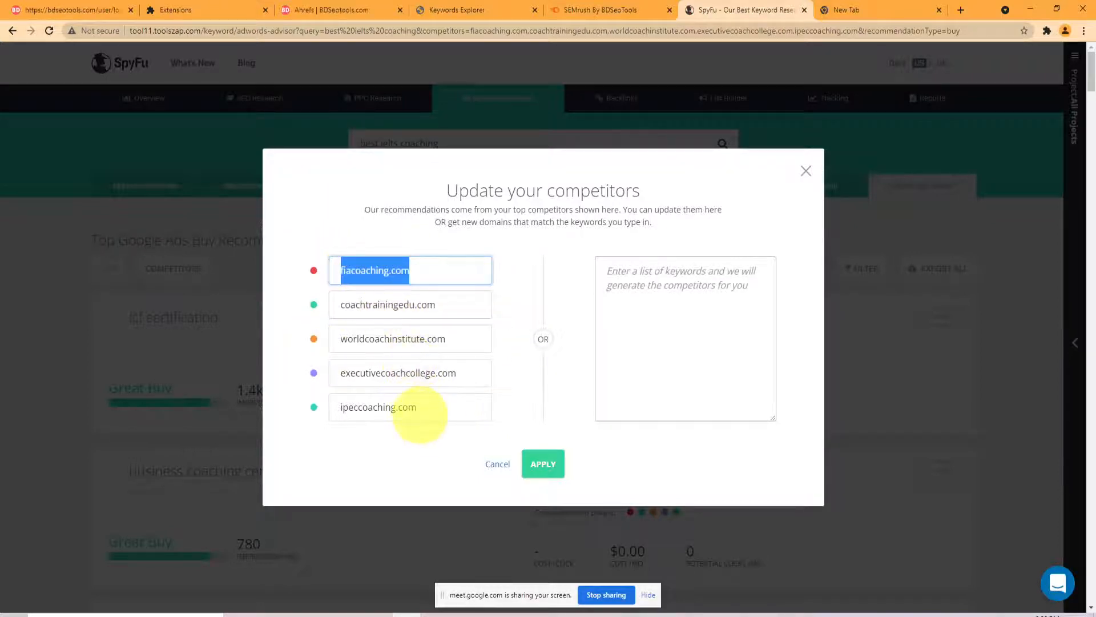
{"action": "left_click", "coordinate": [514, 273]}
{"action": "double_click", "coordinate": [388, 270]}
{"action": "right_click", "coordinate": [391, 274]}
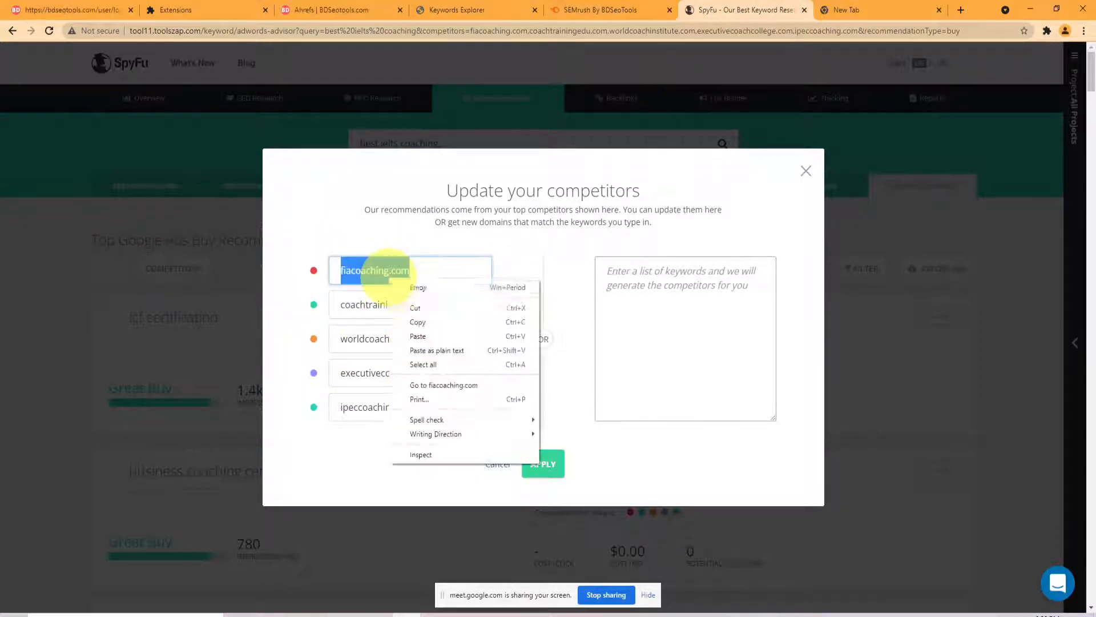
{"action": "left_click", "coordinate": [404, 305]}
{"action": "left_click", "coordinate": [805, 170]}
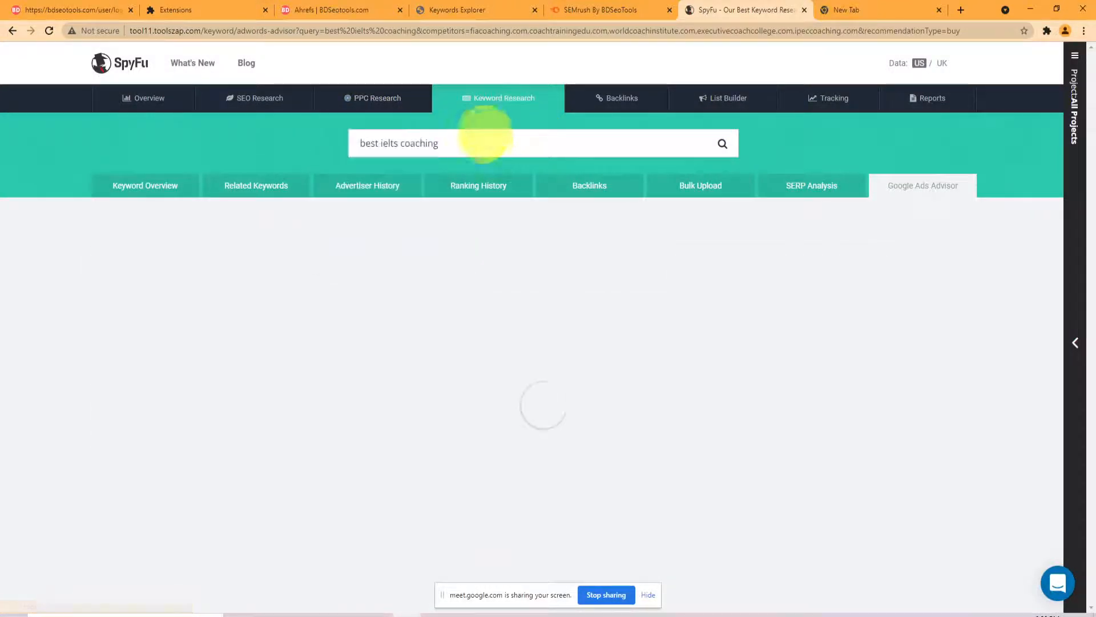
Try to look up the copied domain fiacoaching.com from the keyword research page.
{"action": "double_click", "coordinate": [471, 143]}
{"action": "key", "text": "ctrl+v"}
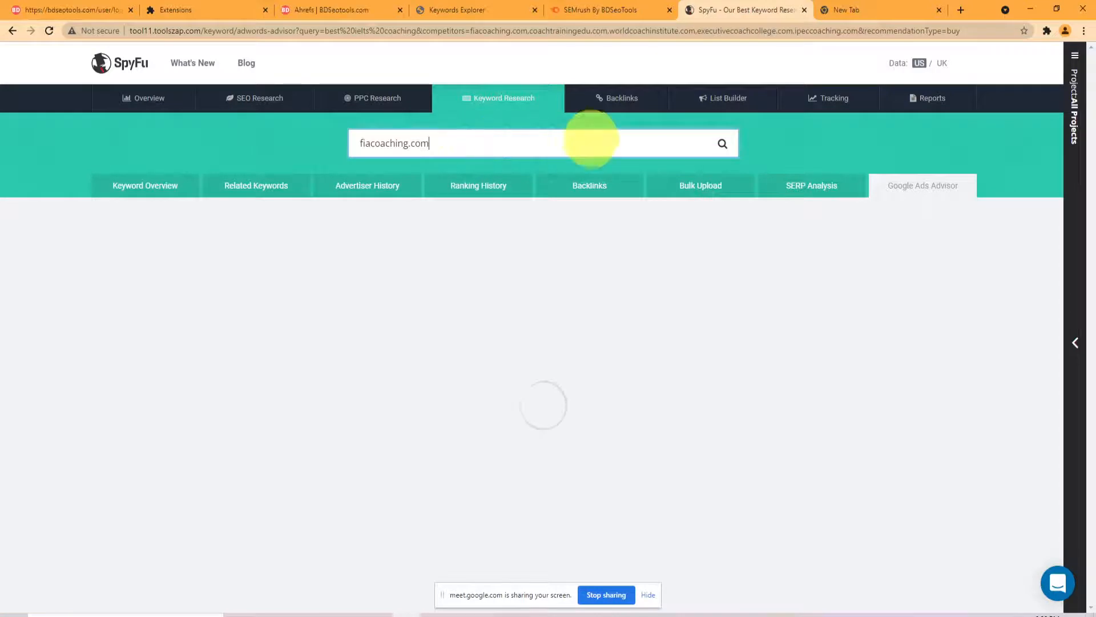
{"action": "left_click", "coordinate": [723, 144]}
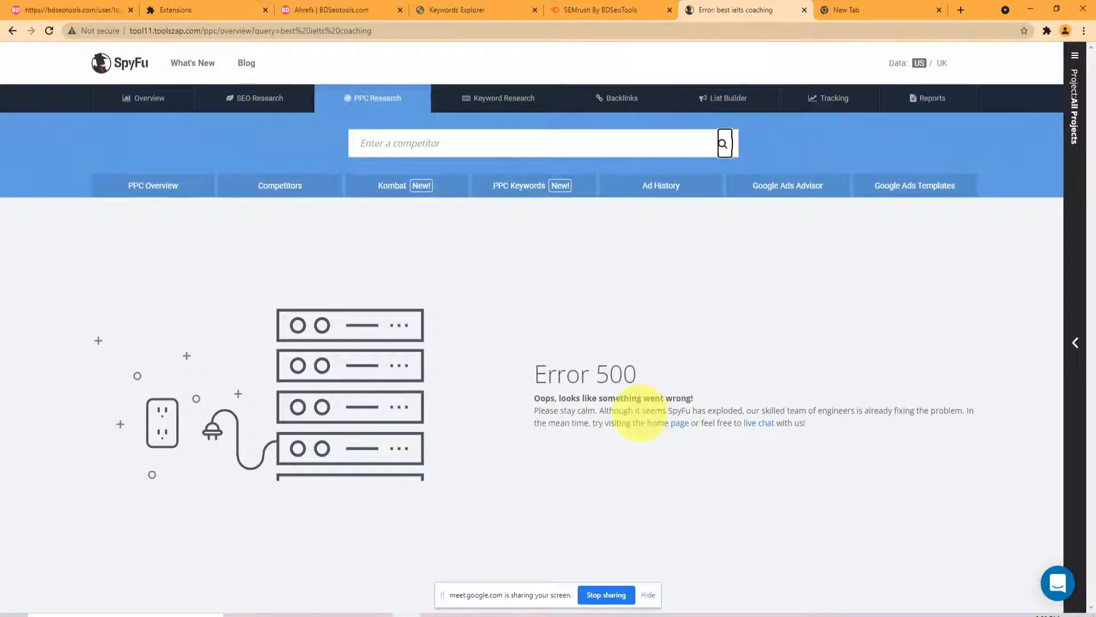
Go back to the other browser window showing SpyFu's PPC Research and look up fiacoaching.com there.
{"action": "left_click", "coordinate": [1029, 9]}
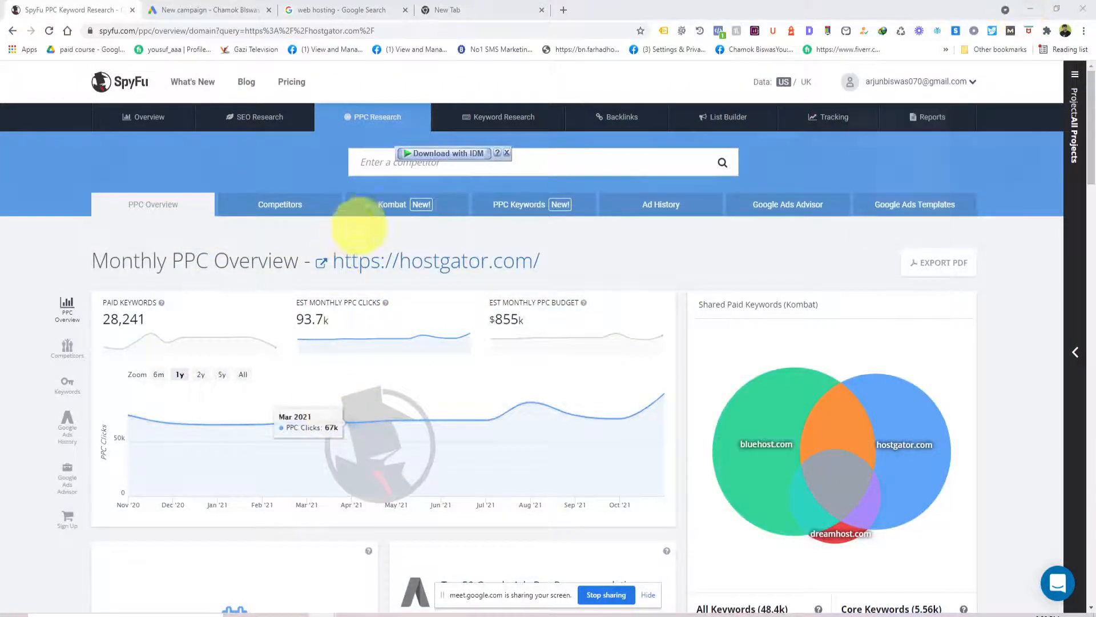
{"action": "left_click", "coordinate": [501, 161]}
{"action": "key", "text": "ctrl+v"}
{"action": "left_click", "coordinate": [723, 162]}
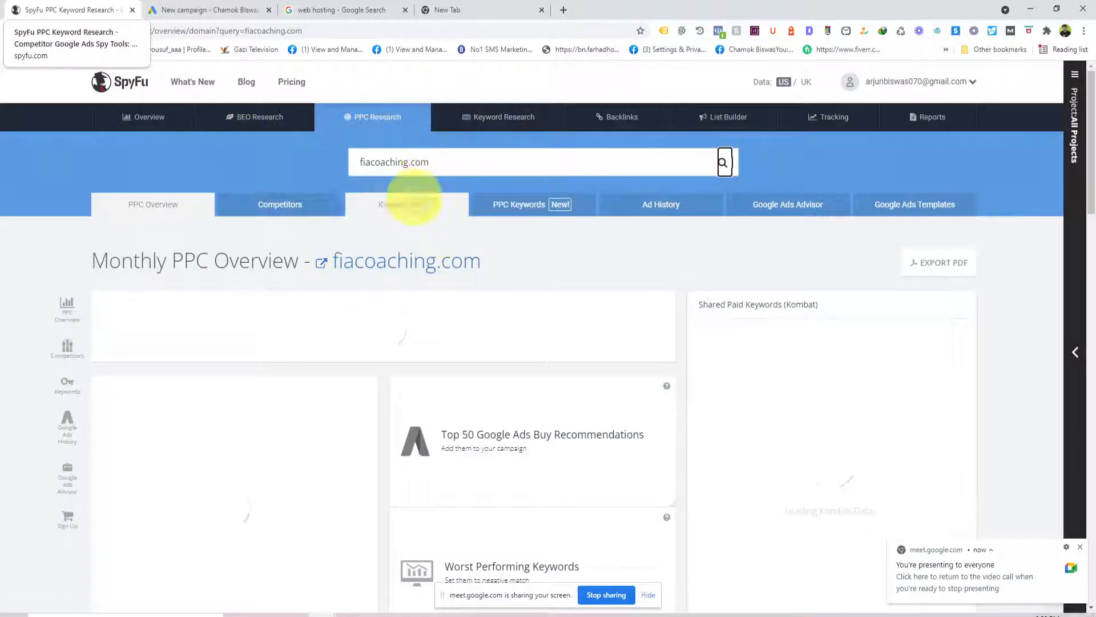
Review fiacoaching.com's PPC overview and its Google Ads History, highlighting the February 2021 ad copy for life coach certification.
{"action": "scroll", "coordinate": [391, 294], "scroll_direction": "down", "scroll_amount": 1}
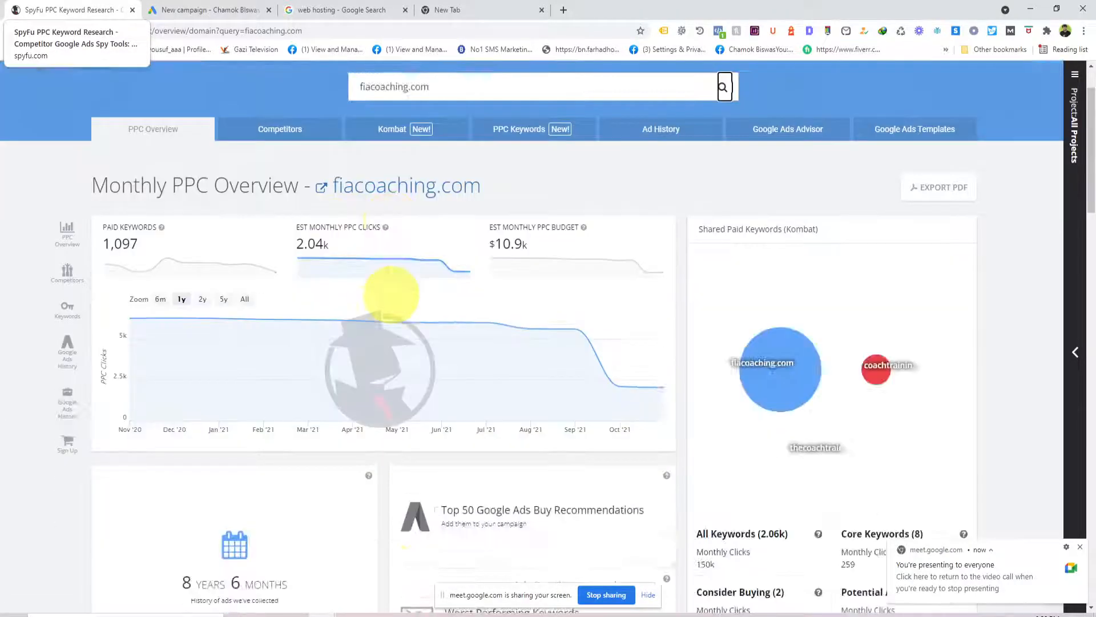
{"action": "scroll", "coordinate": [391, 294], "scroll_direction": "down", "scroll_amount": 20}
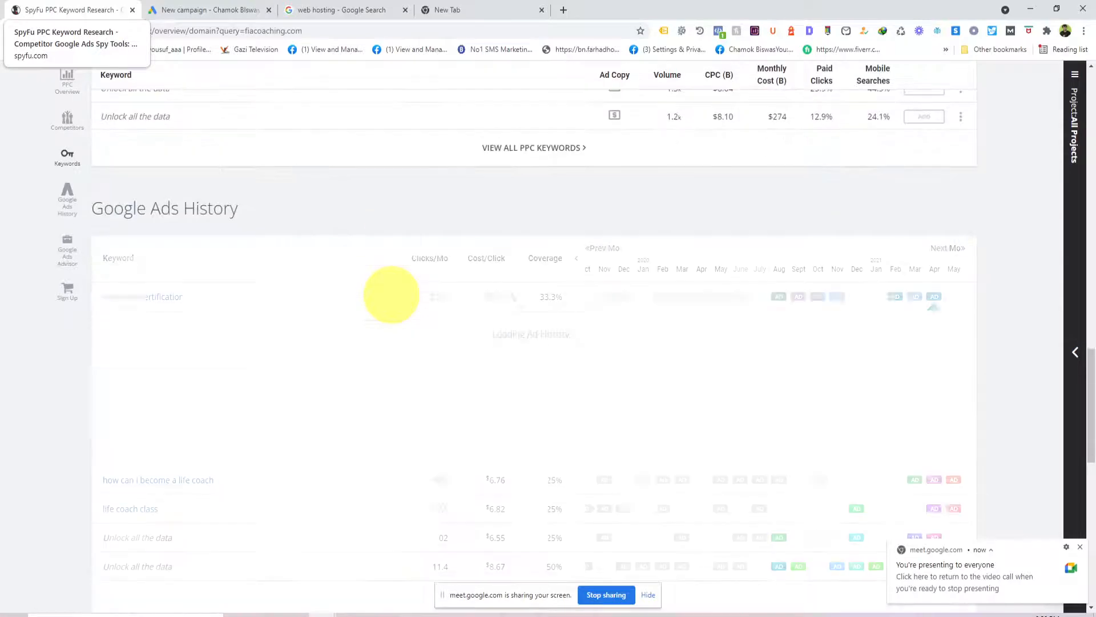
{"action": "scroll", "coordinate": [391, 294], "scroll_direction": "down", "scroll_amount": 2}
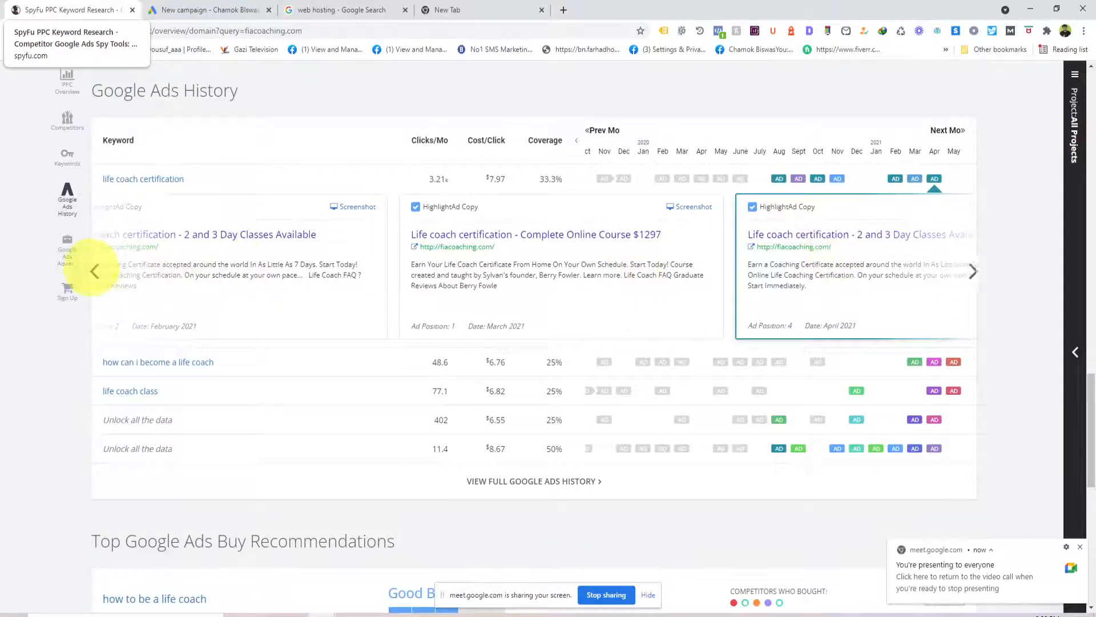
{"action": "left_click", "coordinate": [94, 271]}
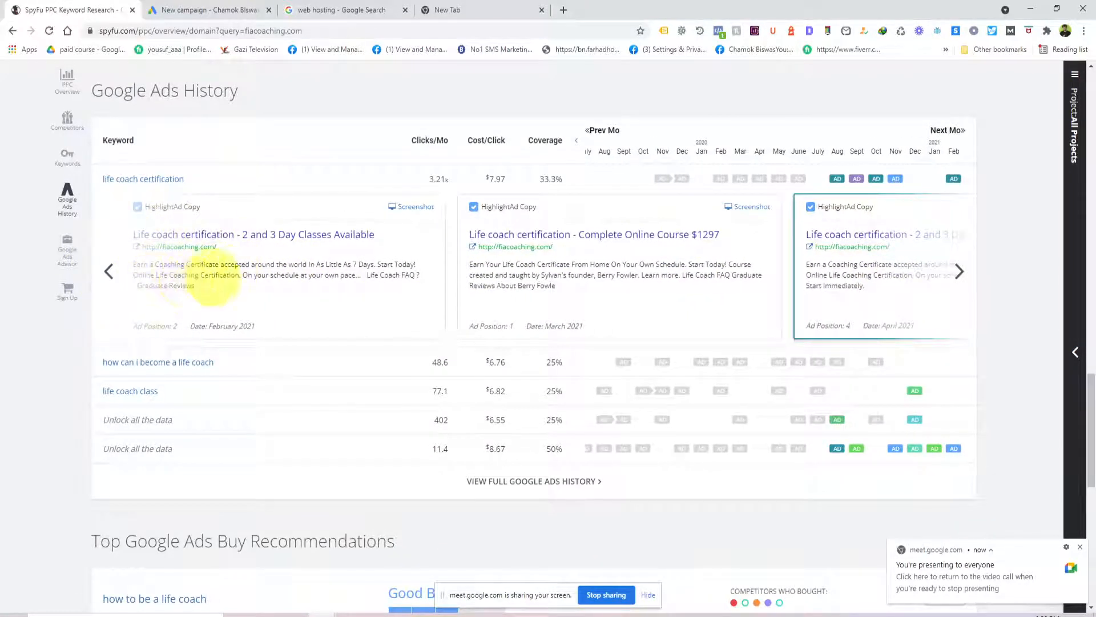
{"action": "left_click_drag", "start_coordinate": [207, 282], "coordinate": [137, 271]}
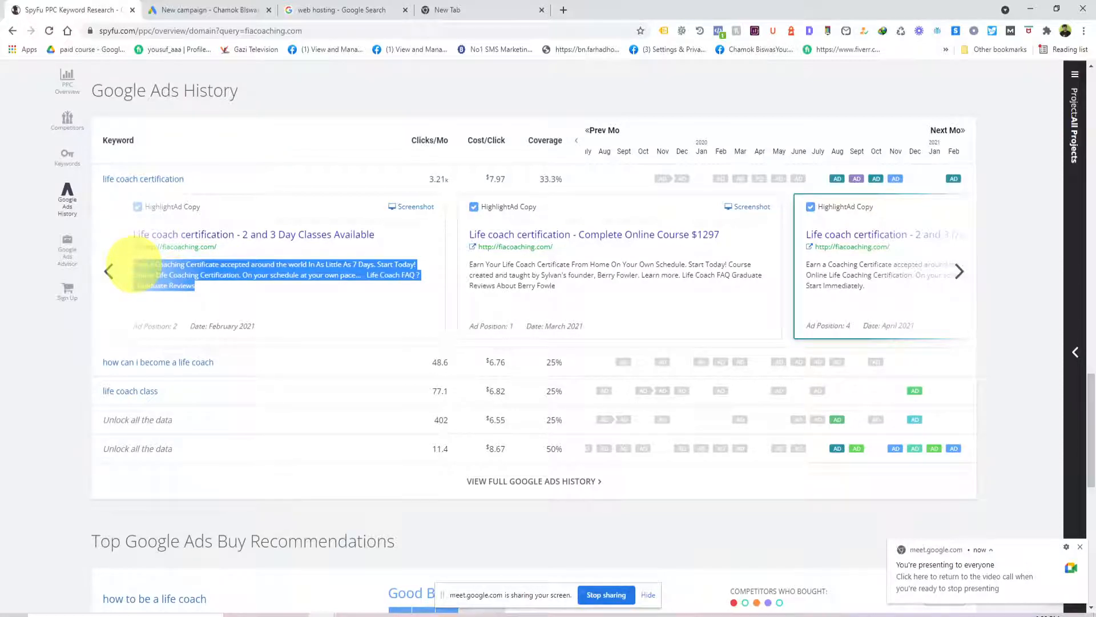
Switch to the Google Ads tab and start a Search campaign without a goal's guidance, targeting Website visits to the owner's website.
{"action": "left_click", "coordinate": [182, 10]}
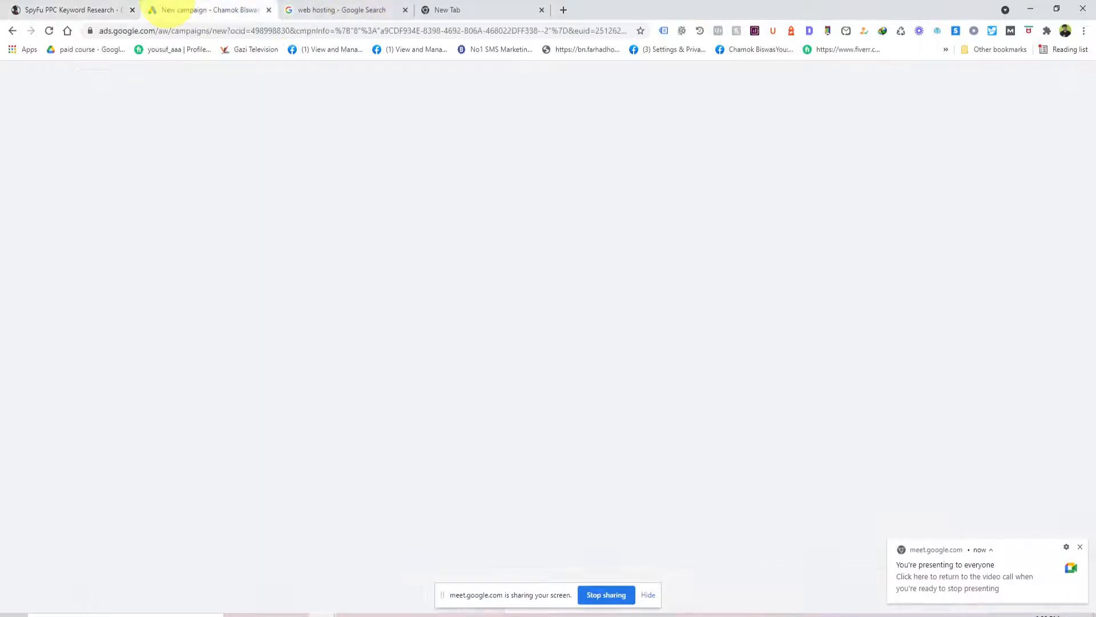
{"action": "left_click", "coordinate": [742, 428]}
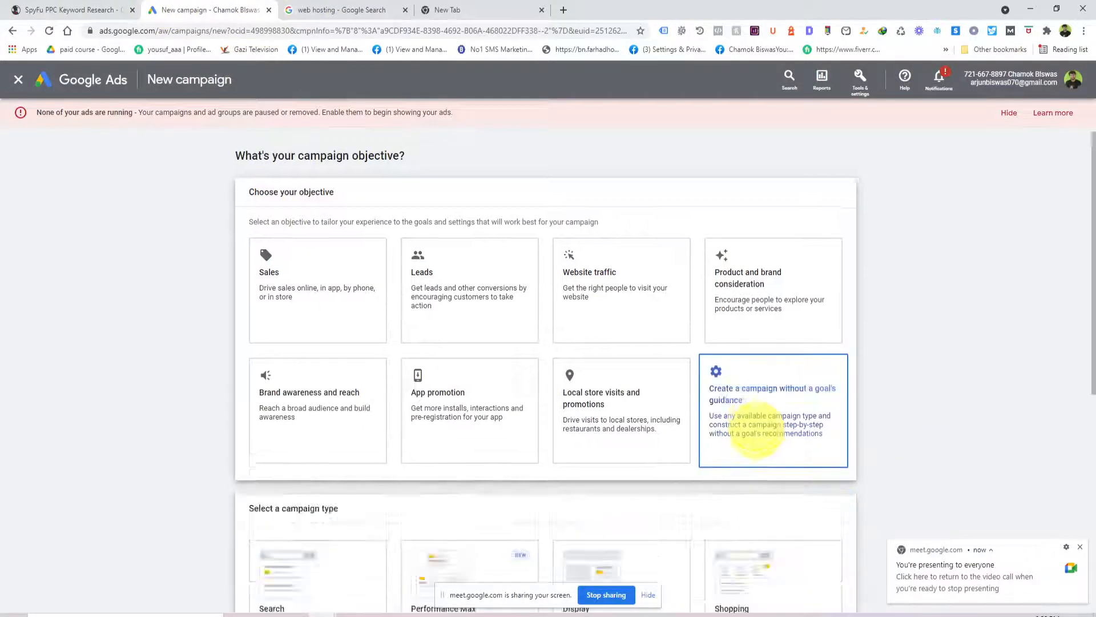
{"action": "left_click", "coordinate": [526, 419]}
{"action": "left_click", "coordinate": [319, 254]}
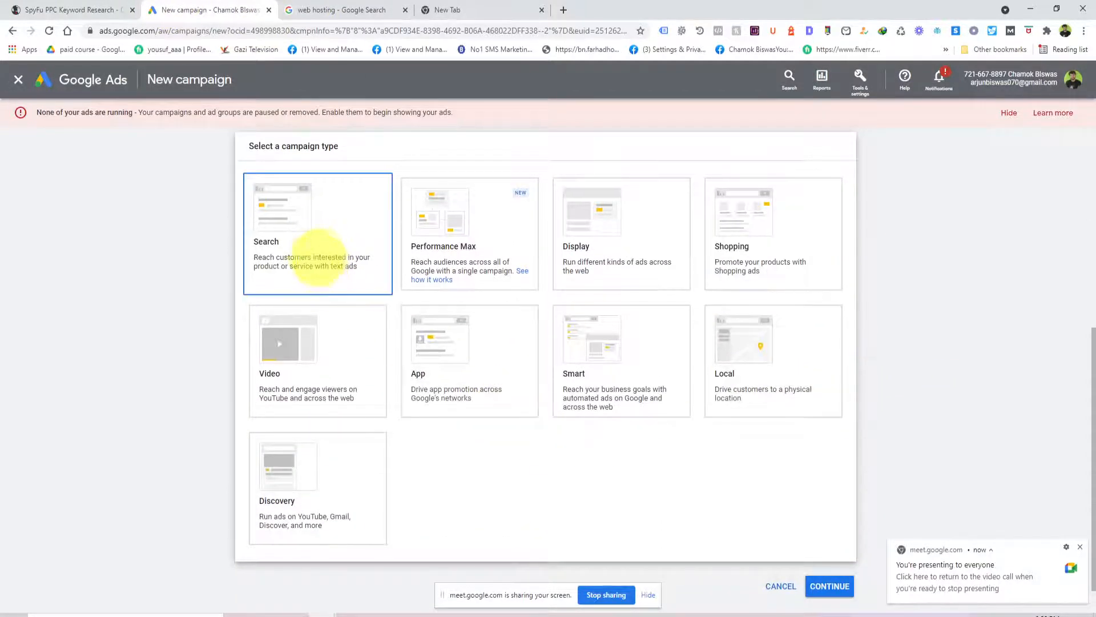
{"action": "left_click", "coordinate": [316, 252]}
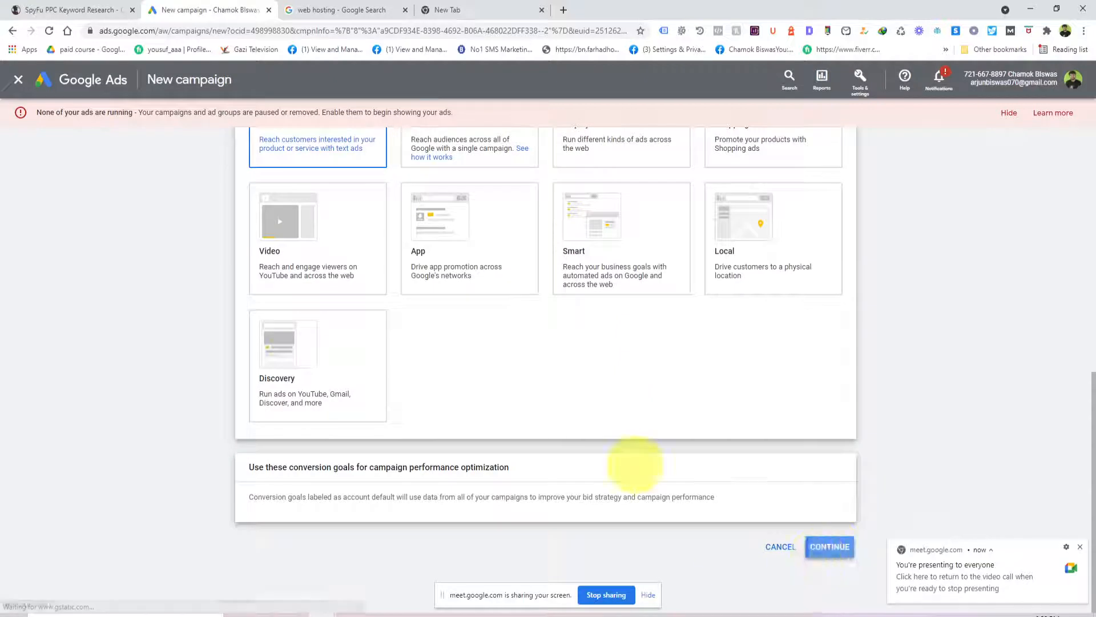
{"action": "left_click", "coordinate": [1079, 546]}
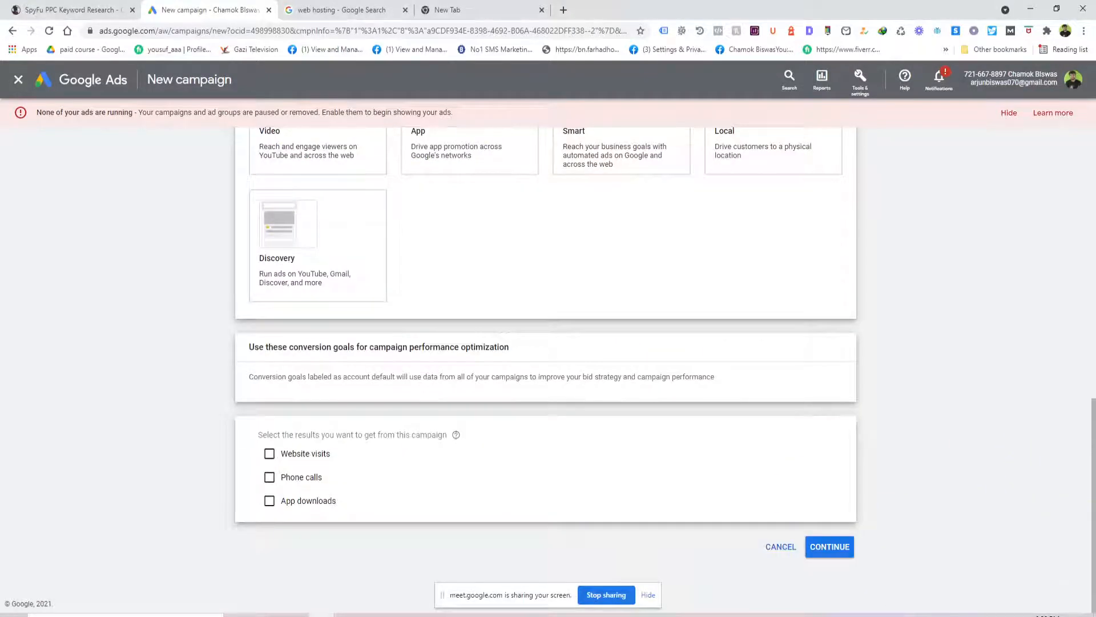
{"action": "left_click", "coordinate": [270, 453]}
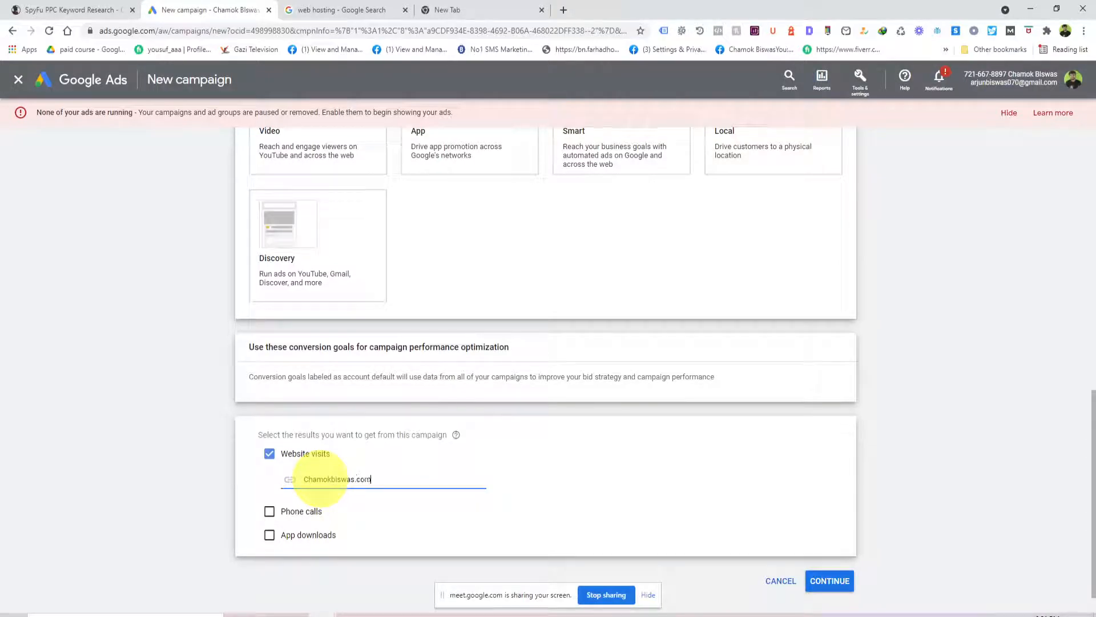
{"action": "left_click", "coordinate": [830, 581]}
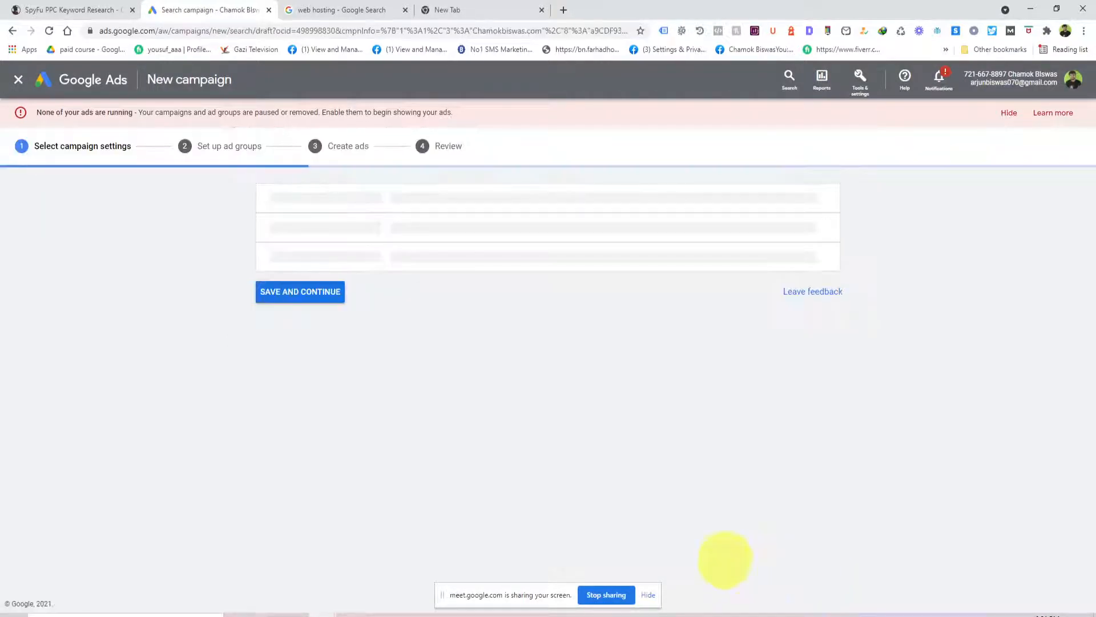
Name the campaign with the owner's first name followed by "Demo Campaign" and exclude the Google Display Network.
{"action": "triple_click", "coordinate": [418, 278]}
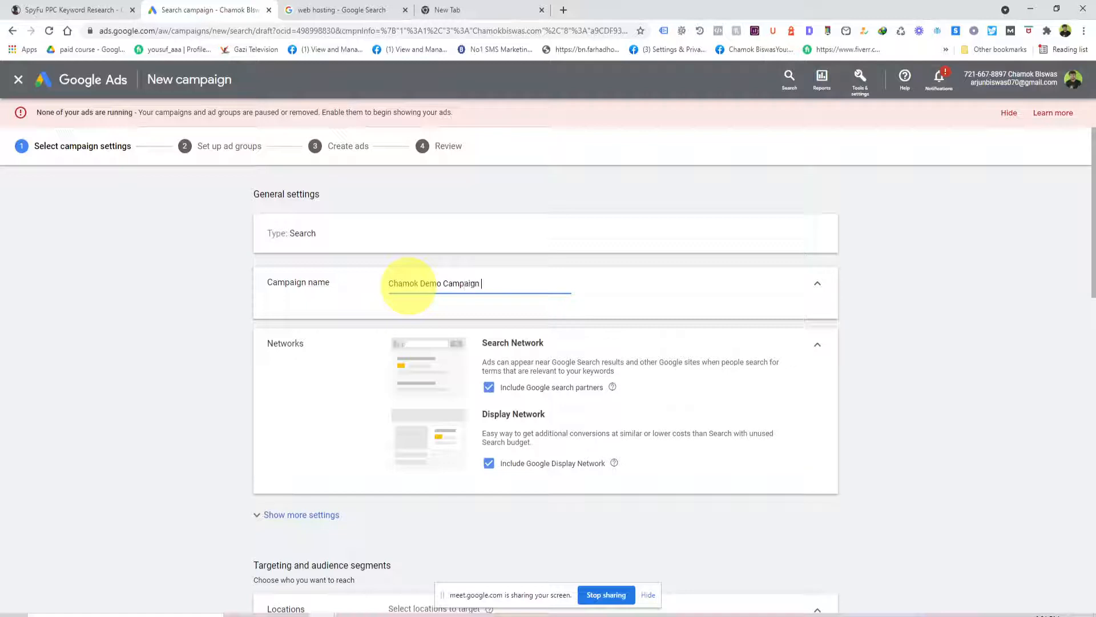
{"action": "scroll", "coordinate": [630, 203], "scroll_direction": "down", "scroll_amount": 2}
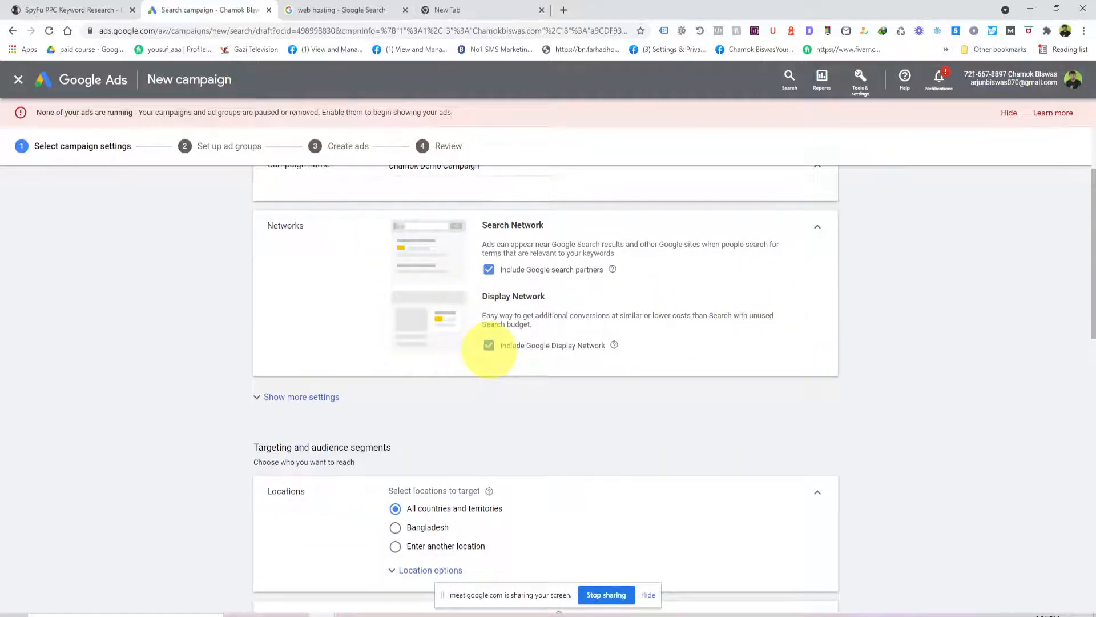
{"action": "left_click", "coordinate": [489, 345]}
{"action": "left_click", "coordinate": [817, 226]}
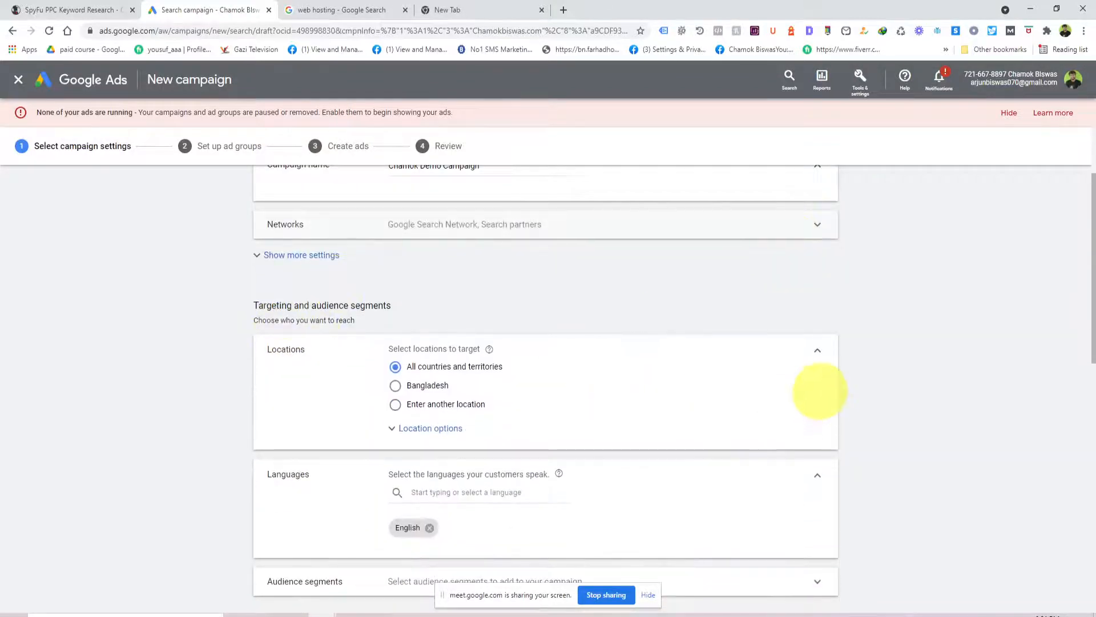
Target the campaign's location to Bangladesh and keep English as its language.
{"action": "left_click", "coordinate": [394, 385]}
{"action": "left_click", "coordinate": [817, 351]}
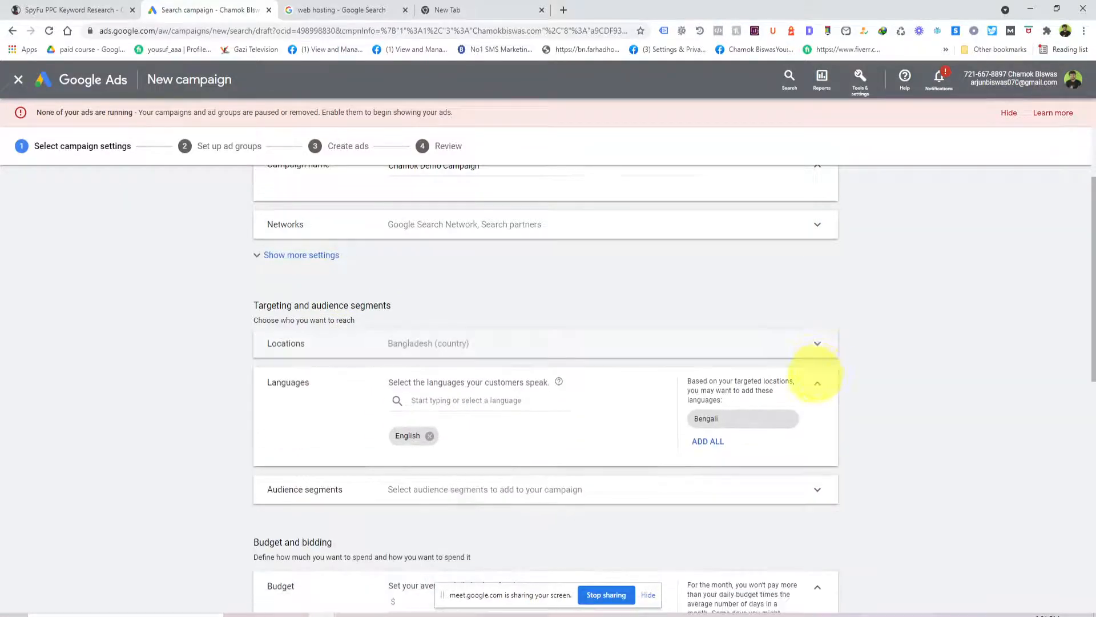
{"action": "left_click", "coordinate": [817, 383]}
Set the average daily budget to $10.00 and keep bidding focused on Clicks.
{"action": "scroll", "coordinate": [796, 403], "scroll_direction": "down", "scroll_amount": 5}
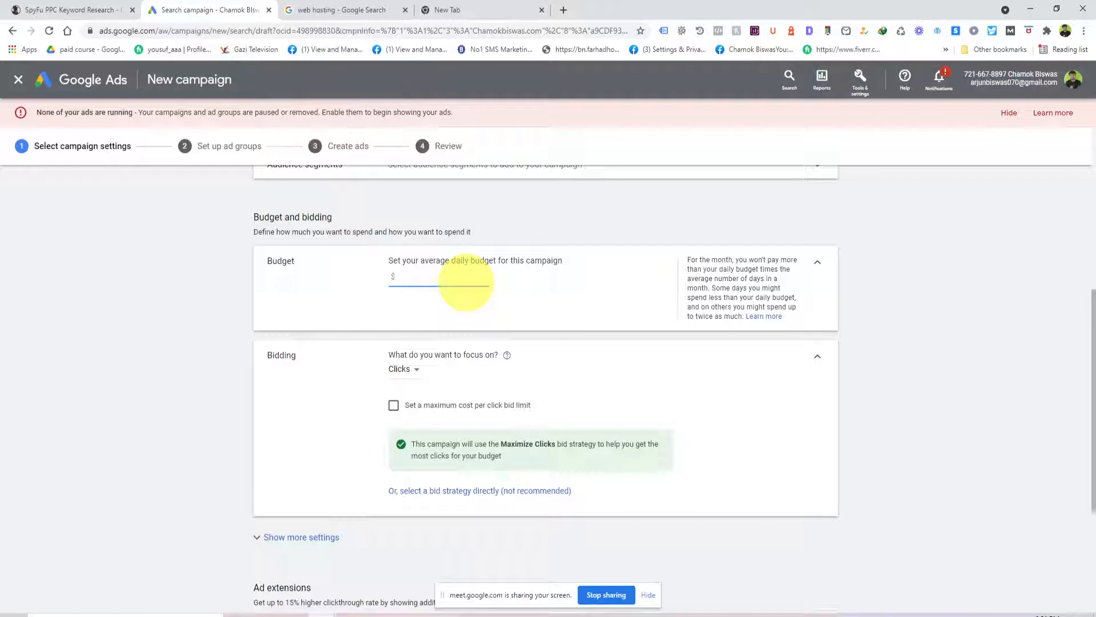
{"action": "left_click", "coordinate": [524, 303]}
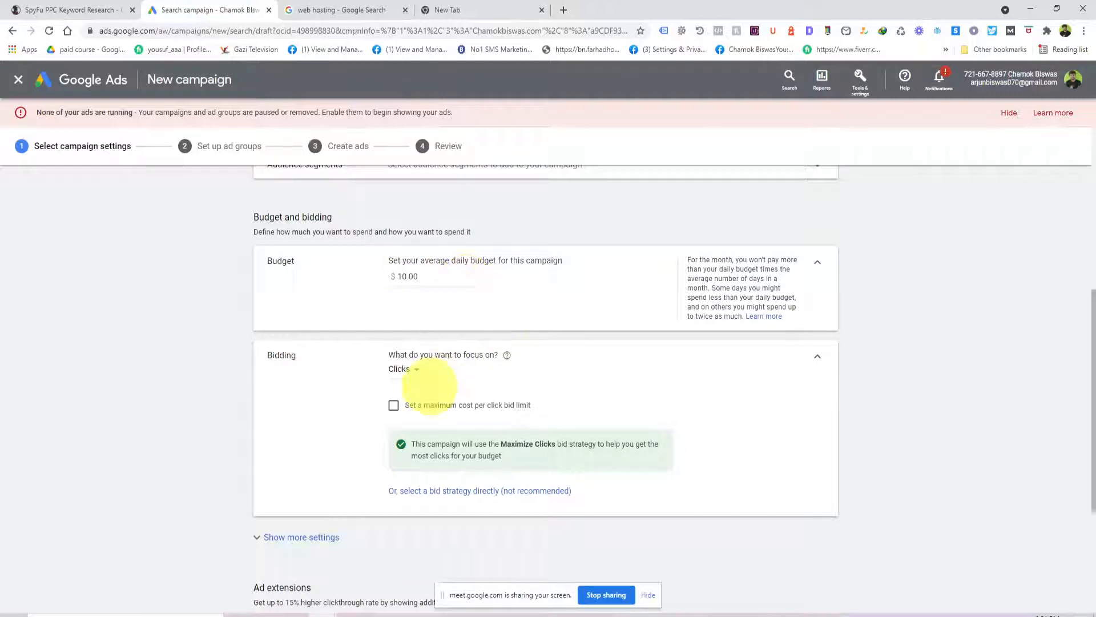
{"action": "left_click", "coordinate": [402, 368]}
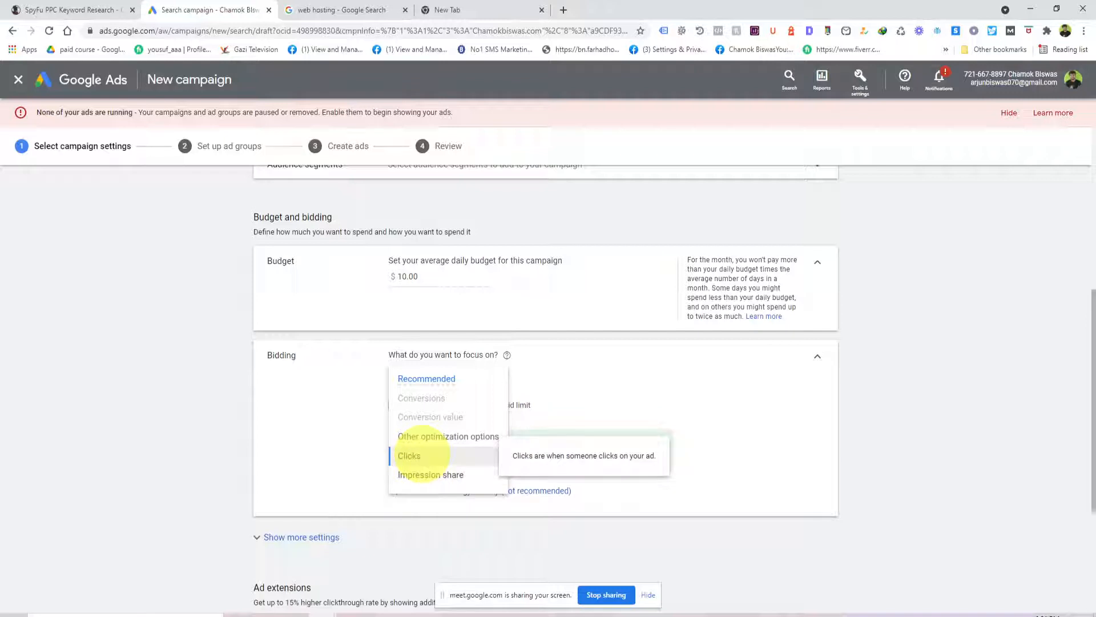
{"action": "left_click", "coordinate": [417, 455]}
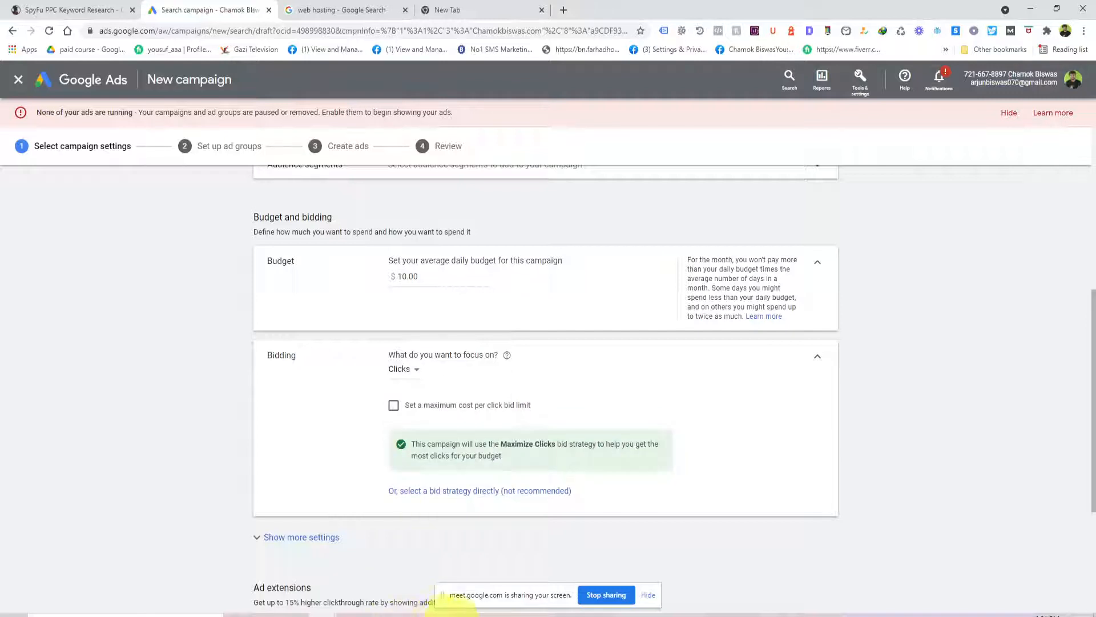
Switch to the Google Ads.pptx presentation in PowerPoint and highlight Spyfu.com on the Competitor Research Tools slide.
{"action": "left_click", "coordinate": [461, 608]}
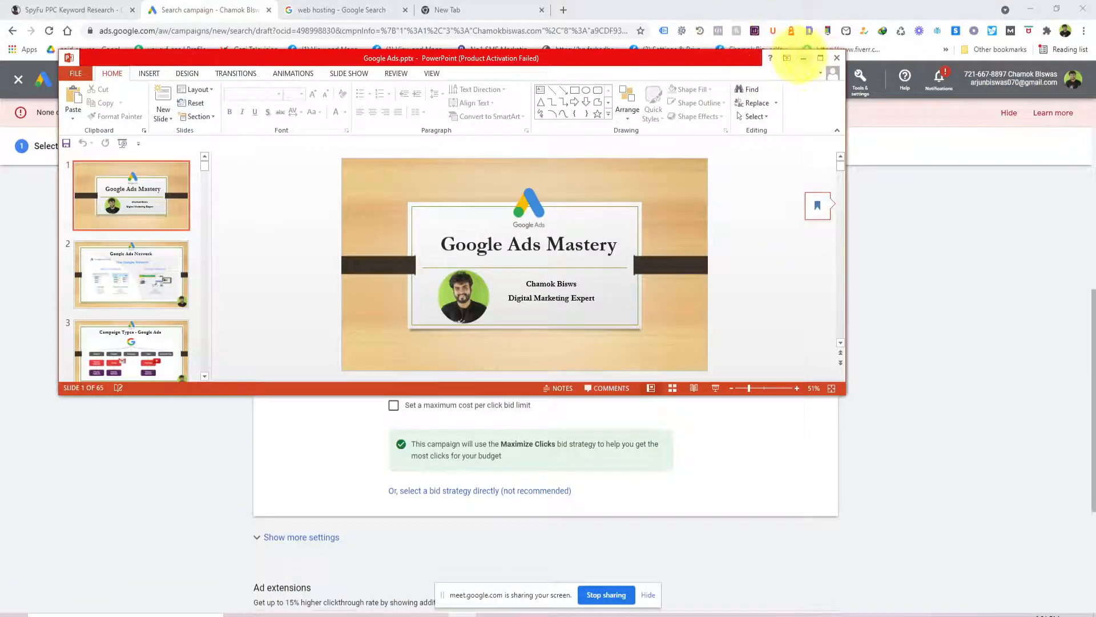
{"action": "left_click", "coordinate": [819, 58]}
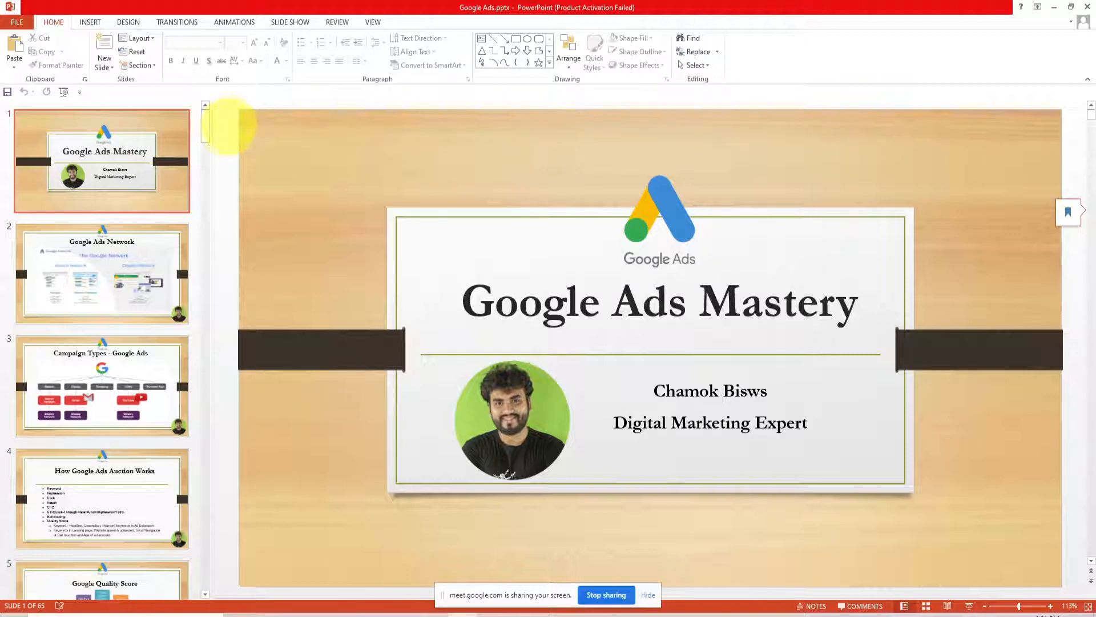
{"action": "scroll", "coordinate": [139, 262], "scroll_direction": "down", "scroll_amount": 10}
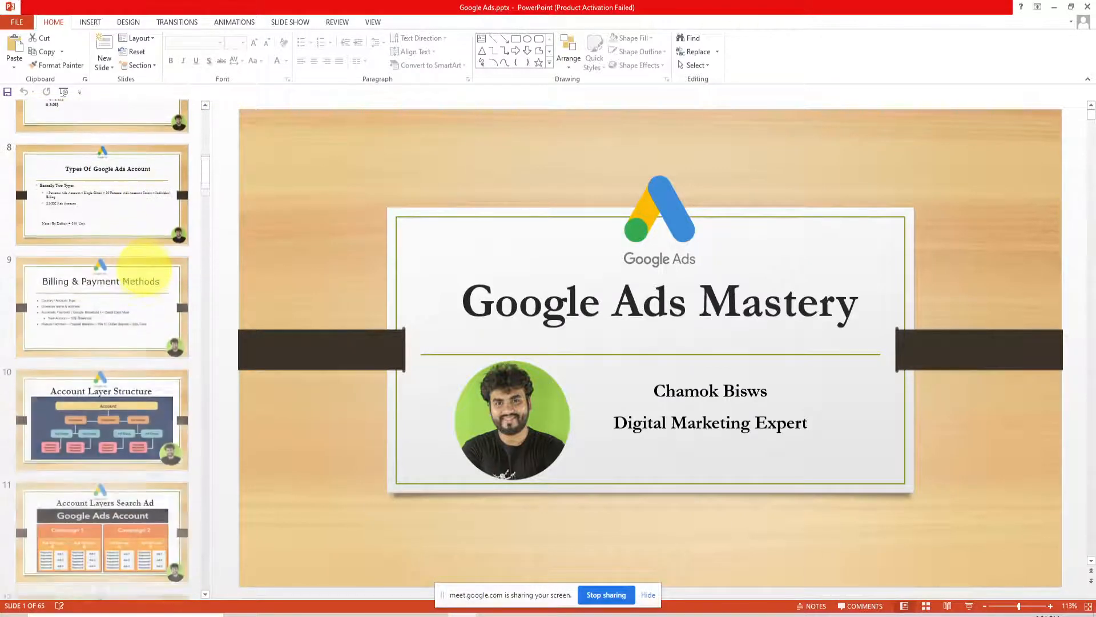
{"action": "scroll", "coordinate": [143, 266], "scroll_direction": "down", "scroll_amount": 10}
{"action": "left_click", "coordinate": [142, 265]}
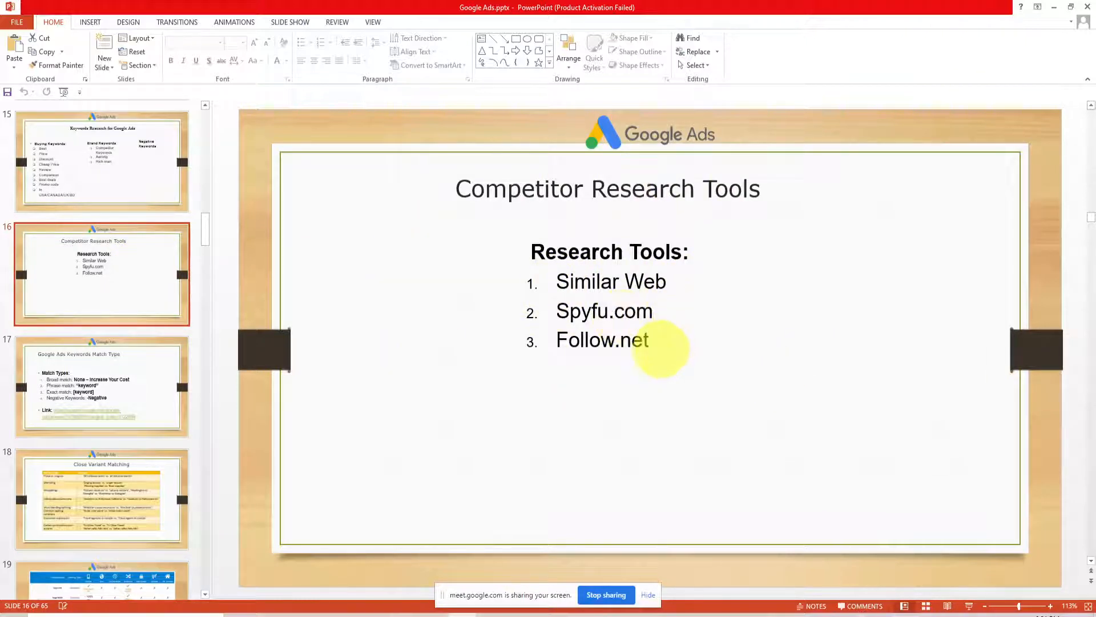
{"action": "left_click_drag", "start_coordinate": [565, 307], "coordinate": [657, 314]}
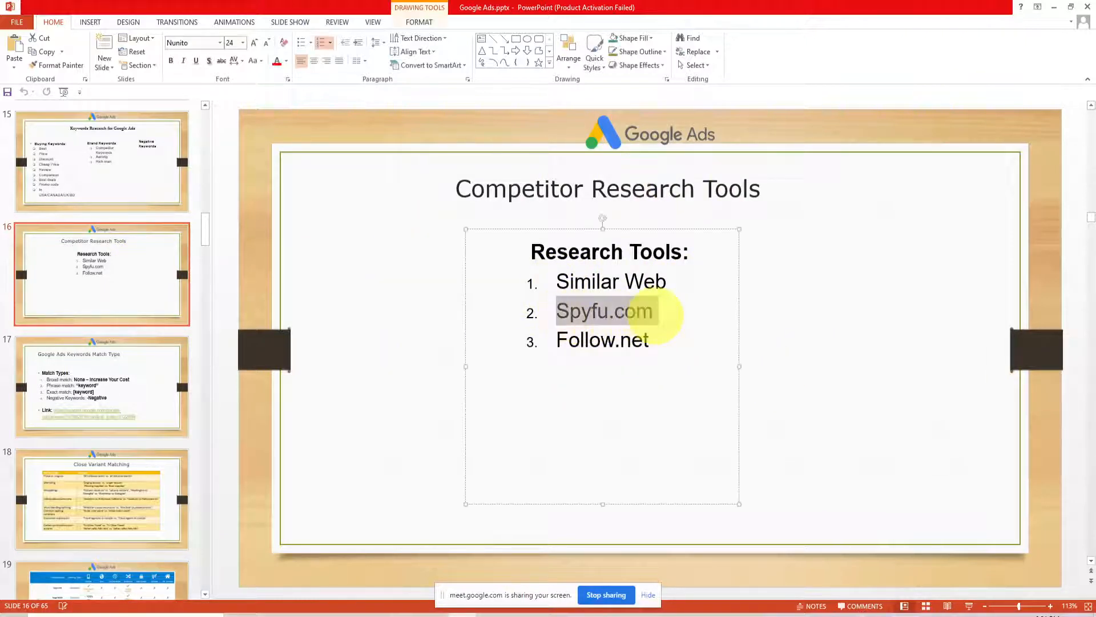
{"action": "left_click", "coordinate": [604, 379]}
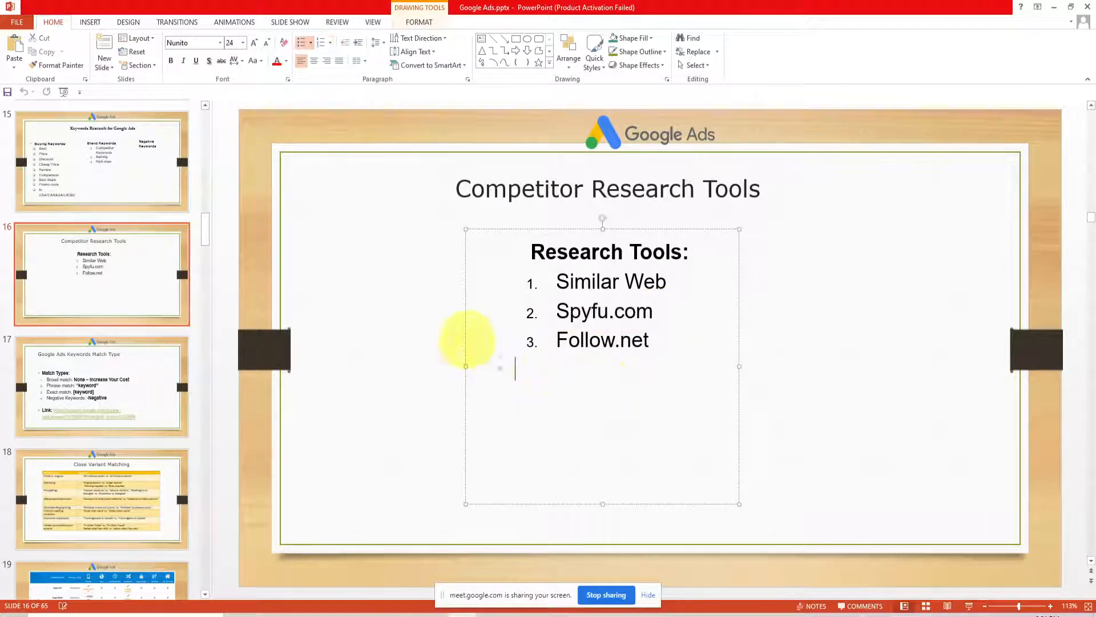
Look through the slides on close variant matching, bid strategies and campaign hacks, and return to the Google Ads campaign settings.
{"action": "left_click", "coordinate": [91, 397]}
{"action": "scroll", "coordinate": [83, 400], "scroll_direction": "down", "scroll_amount": 2}
{"action": "left_click", "coordinate": [89, 397]}
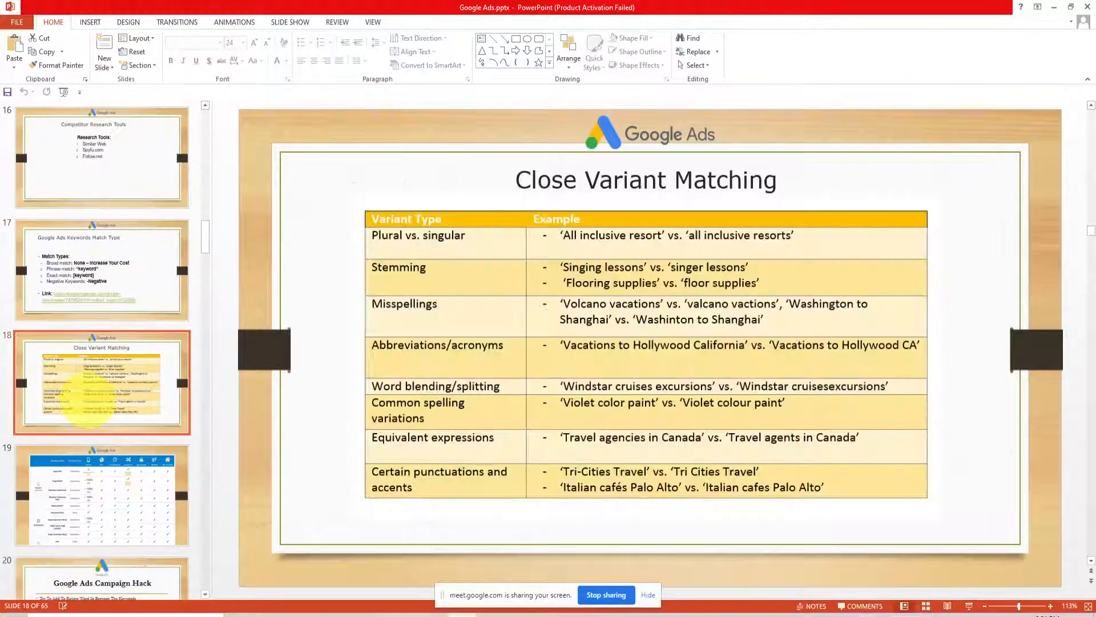
{"action": "scroll", "coordinate": [97, 399], "scroll_direction": "down", "scroll_amount": 3}
{"action": "left_click", "coordinate": [123, 329]}
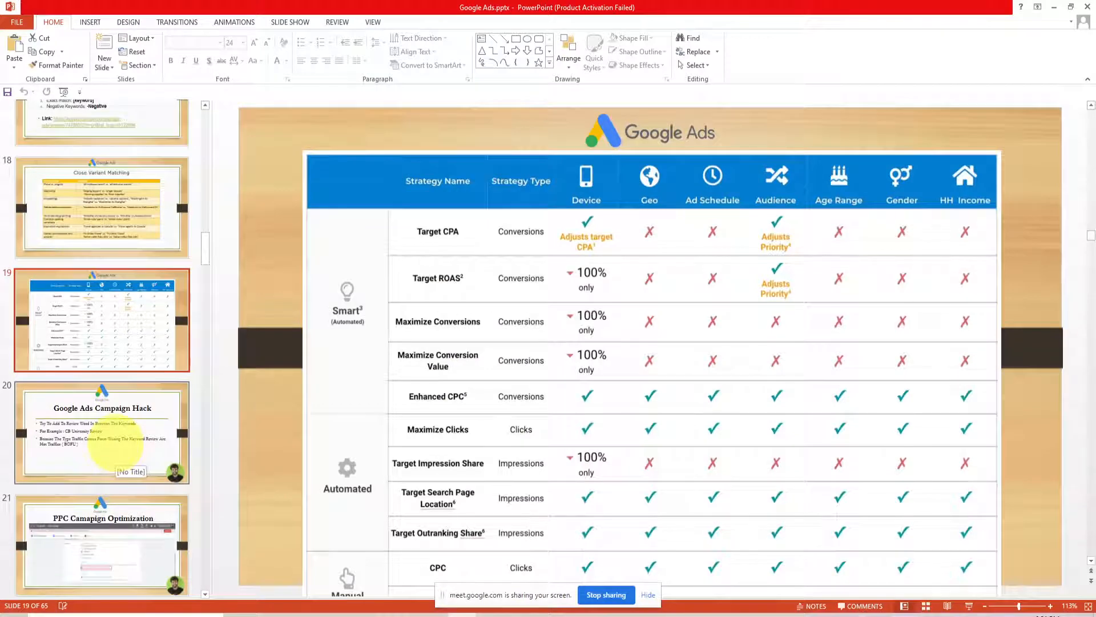
{"action": "left_click", "coordinate": [115, 448]}
{"action": "left_click", "coordinate": [1054, 6]}
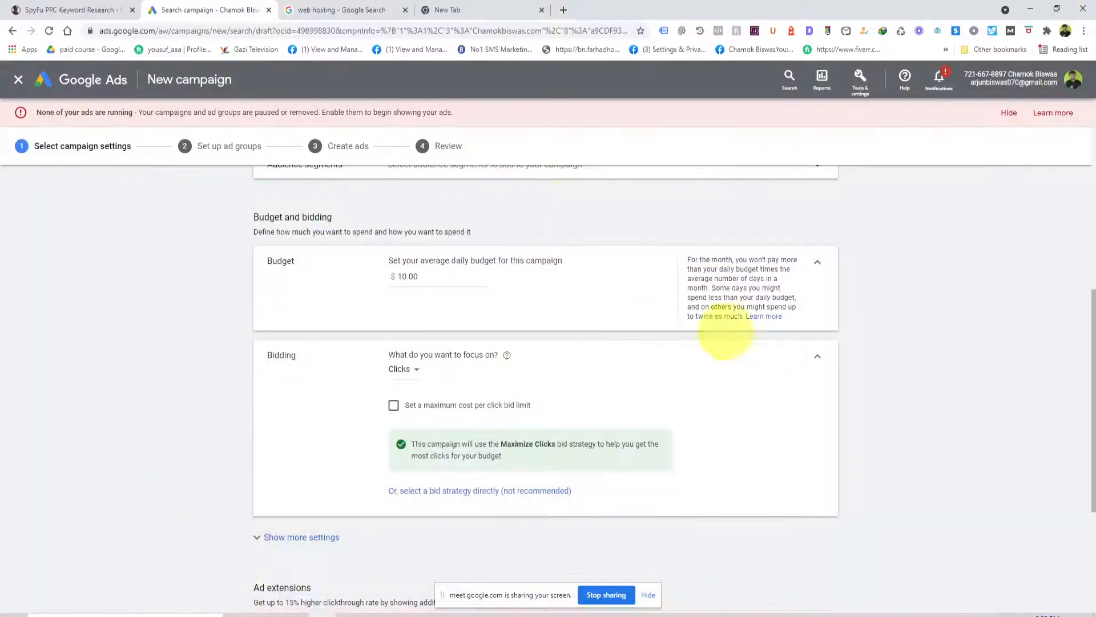
{"action": "scroll", "coordinate": [726, 343], "scroll_direction": "down", "scroll_amount": 4}
{"action": "scroll", "coordinate": [417, 228], "scroll_direction": "up", "scroll_amount": 1}
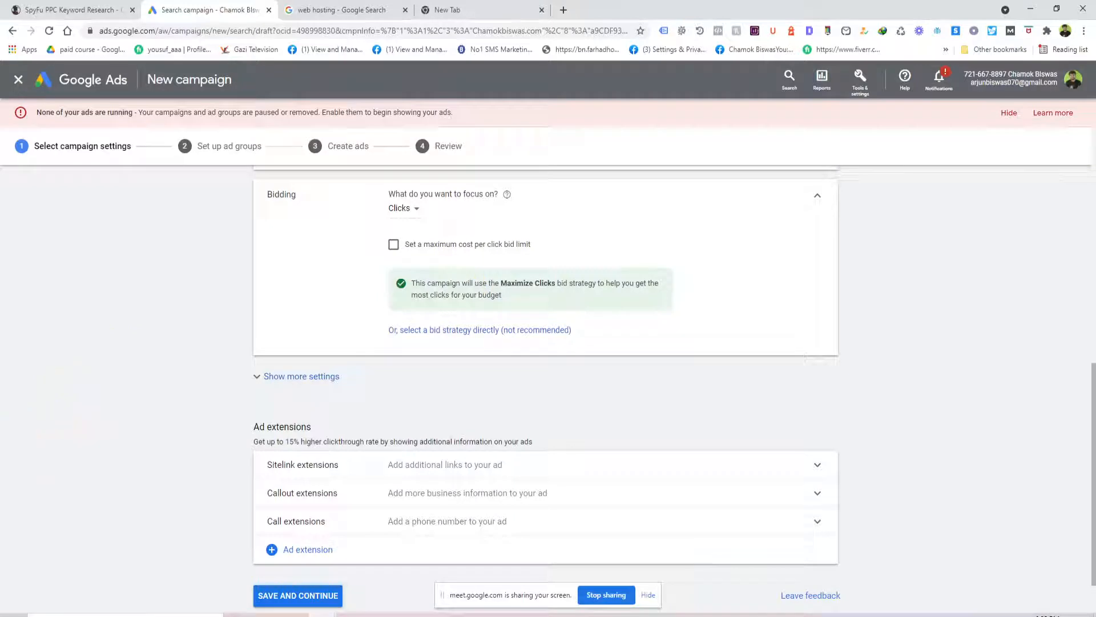
Search Google for "adspy" in the empty browser tab and open the AdSpy website.
{"action": "left_click", "coordinate": [447, 10]}
{"action": "left_click", "coordinate": [331, 31]}
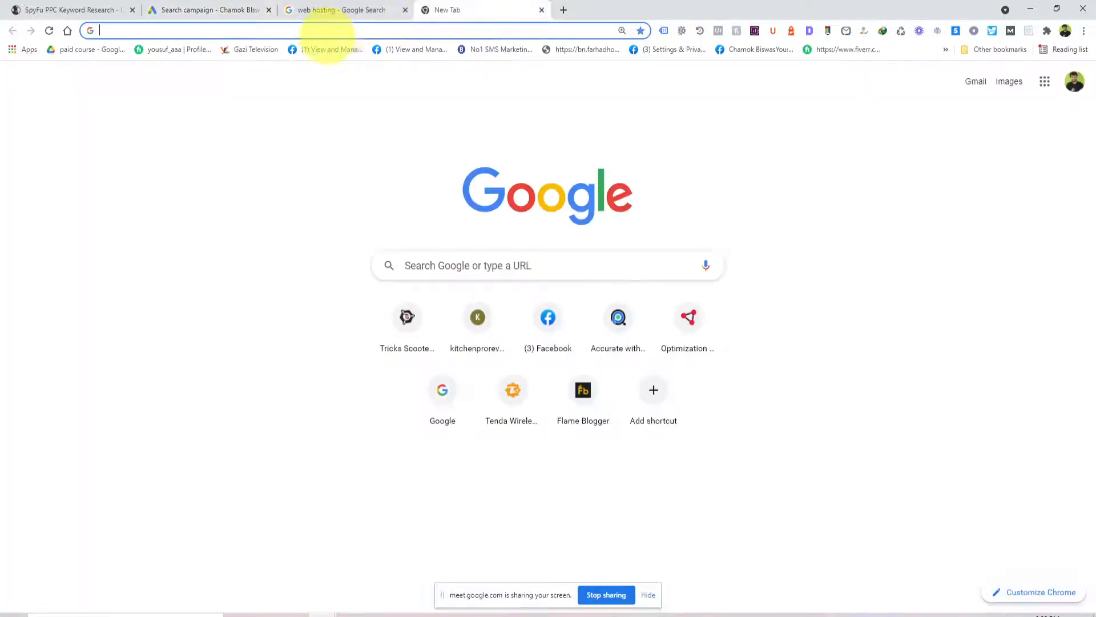
{"action": "type", "text": "Ads"}
{"action": "key", "text": "BackSpace"}
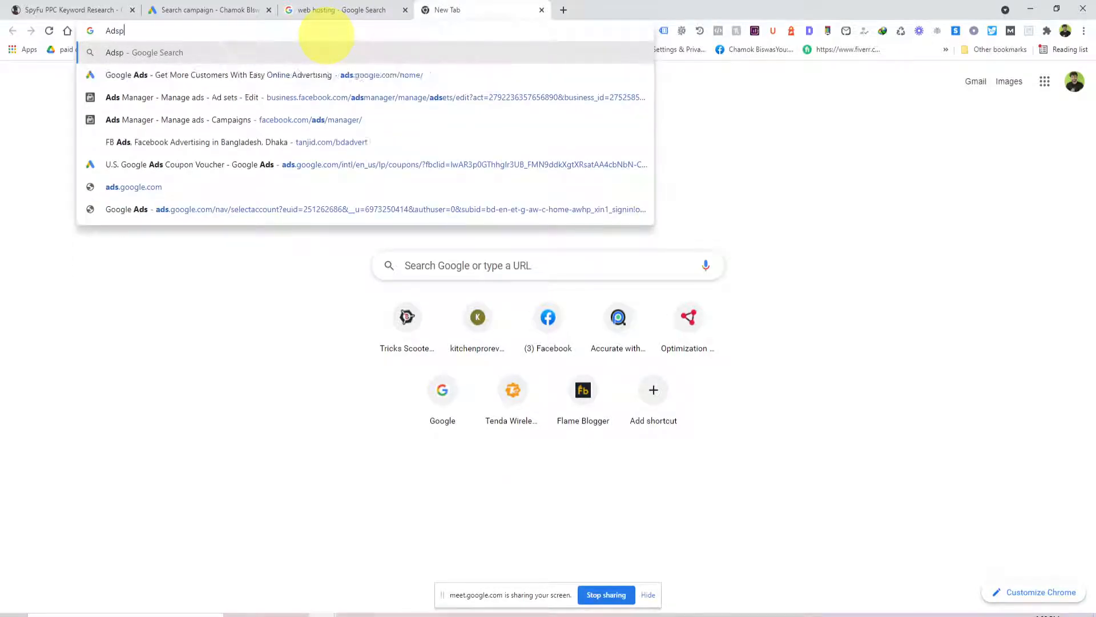
{"action": "type", "text": "py"}
{"action": "key", "text": "Return"}
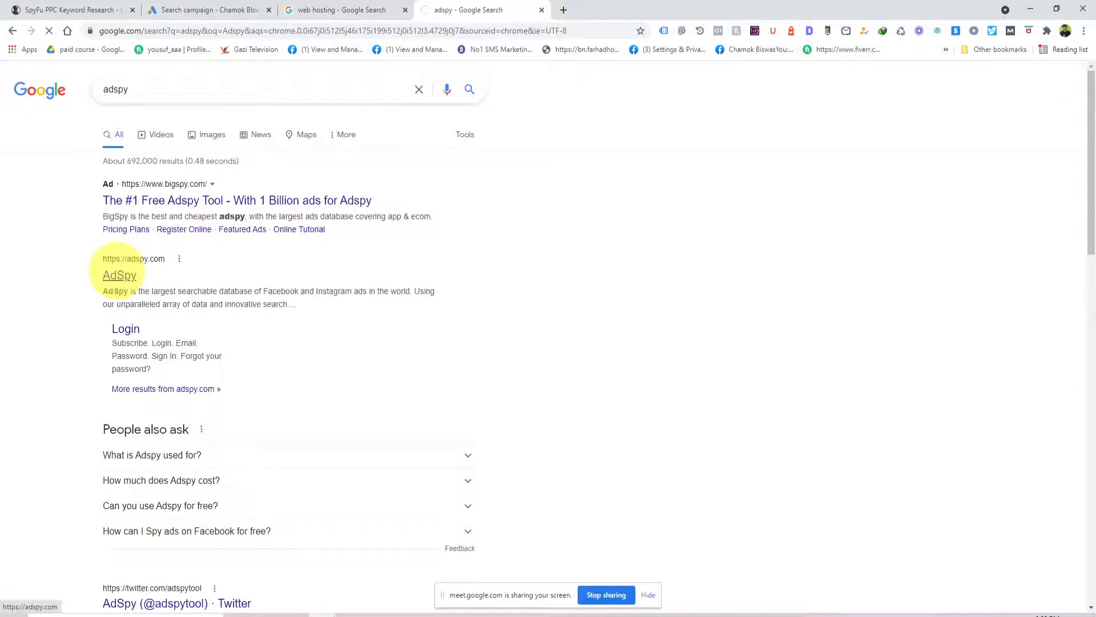
{"action": "left_click", "coordinate": [118, 276]}
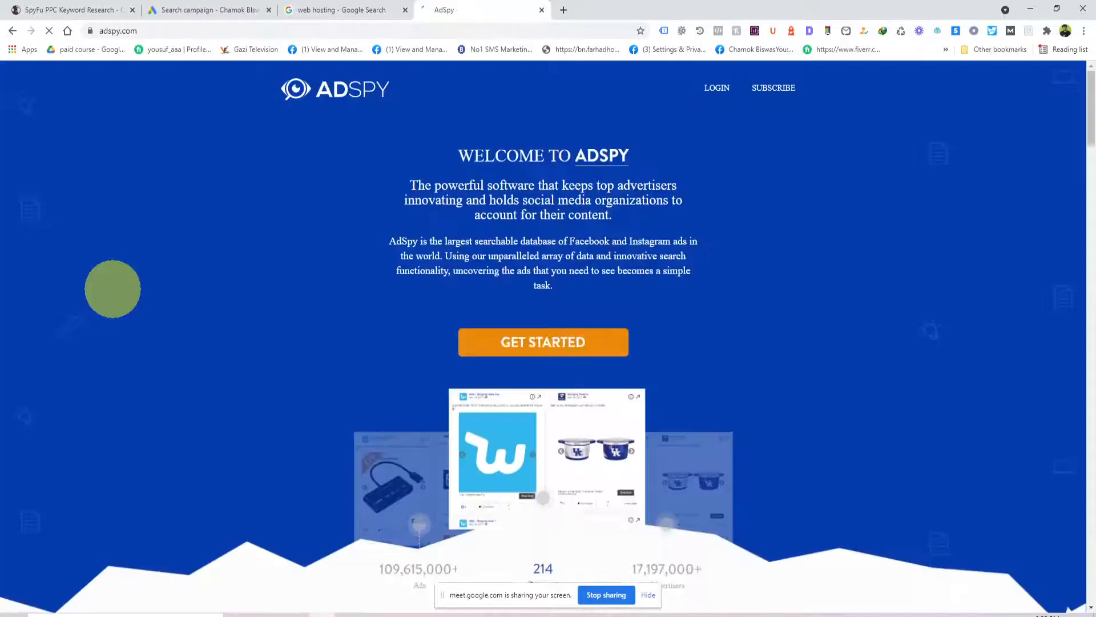
{"action": "scroll", "coordinate": [301, 220], "scroll_direction": "down", "scroll_amount": 12}
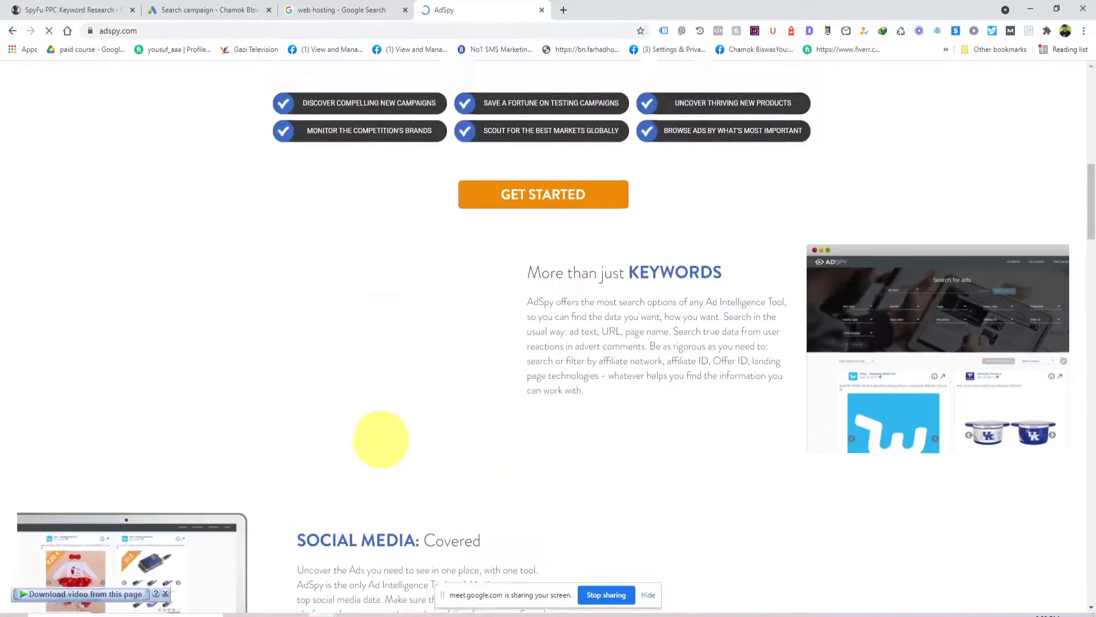
{"action": "scroll", "coordinate": [381, 439], "scroll_direction": "up", "scroll_amount": 12}
Switch to the SpyFu tab and review the PPC overview, keywords and Google Ads history for fiacoaching.com.
{"action": "left_click", "coordinate": [403, 616]}
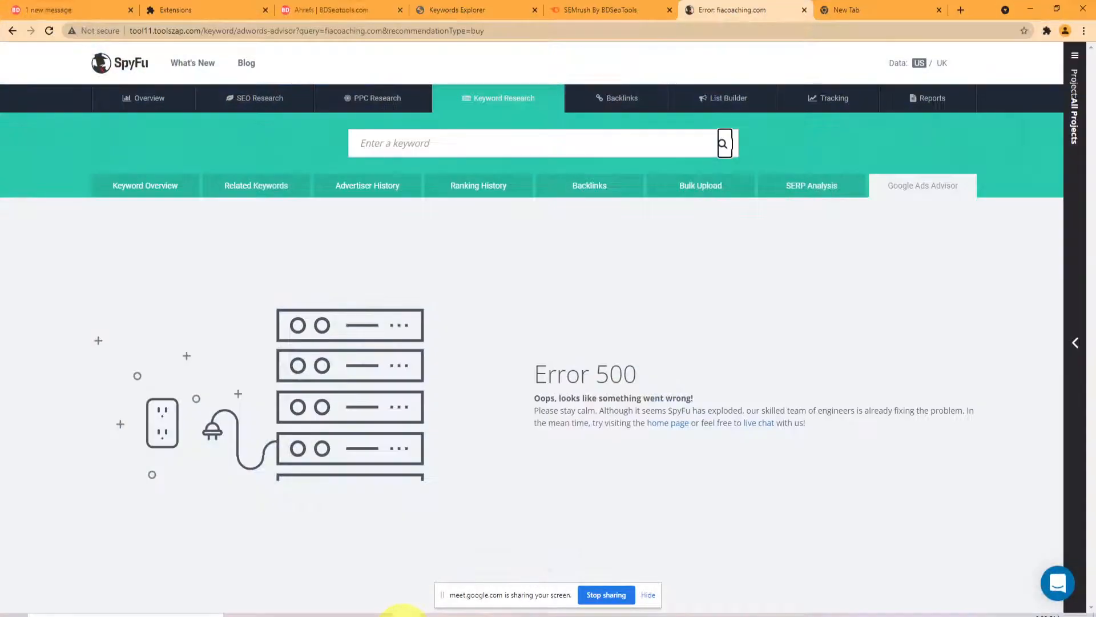
{"action": "left_click", "coordinate": [404, 614]}
{"action": "left_click", "coordinate": [65, 9]}
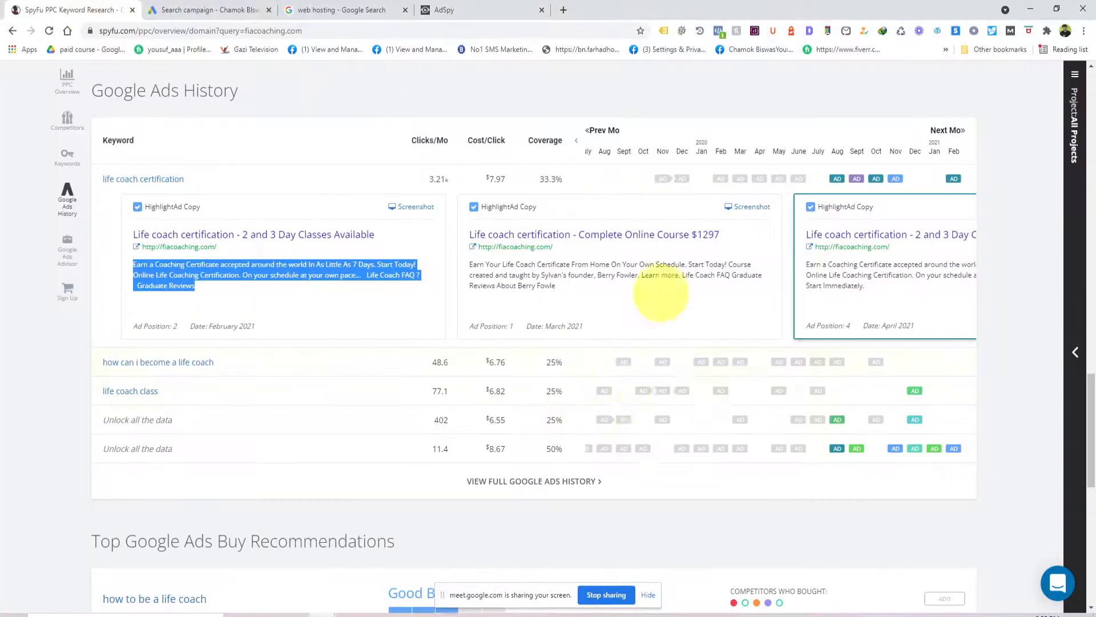
{"action": "scroll", "coordinate": [661, 292], "scroll_direction": "up", "scroll_amount": 3}
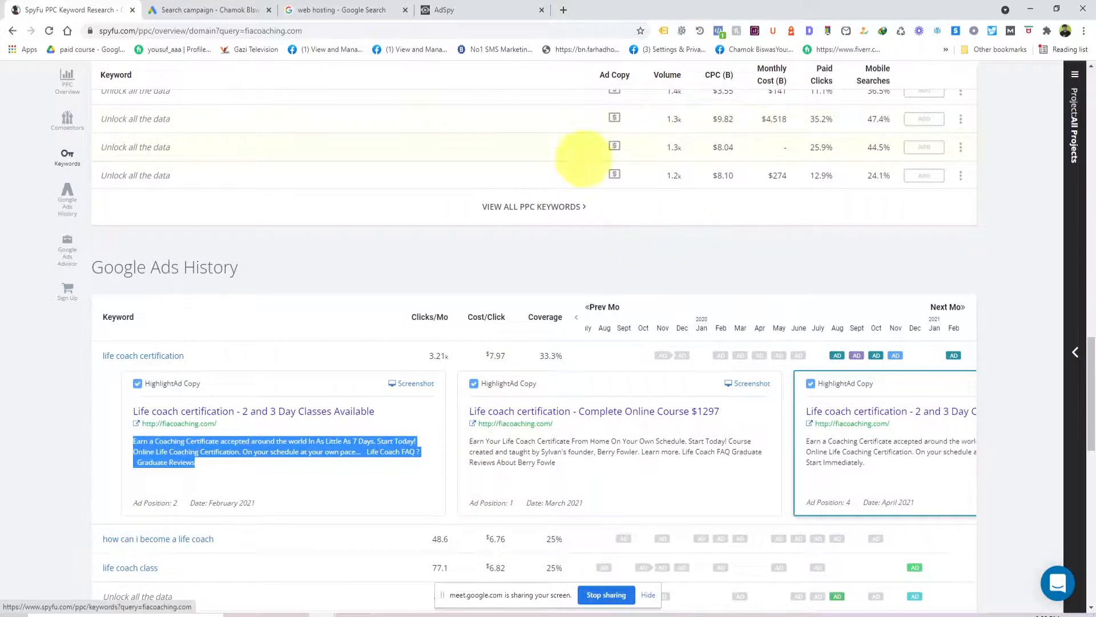
{"action": "scroll", "coordinate": [579, 159], "scroll_direction": "up", "scroll_amount": 15}
{"action": "scroll", "coordinate": [150, 263], "scroll_direction": "up", "scroll_amount": 1}
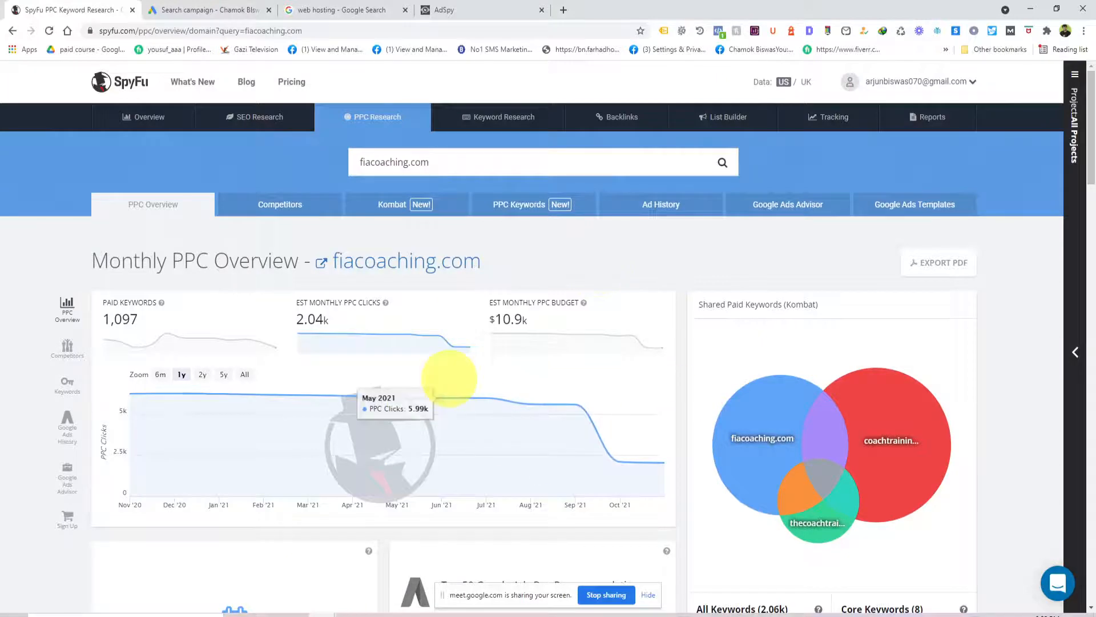
{"action": "scroll", "coordinate": [447, 371], "scroll_direction": "down", "scroll_amount": 8}
{"action": "scroll", "coordinate": [449, 377], "scroll_direction": "down", "scroll_amount": 12}
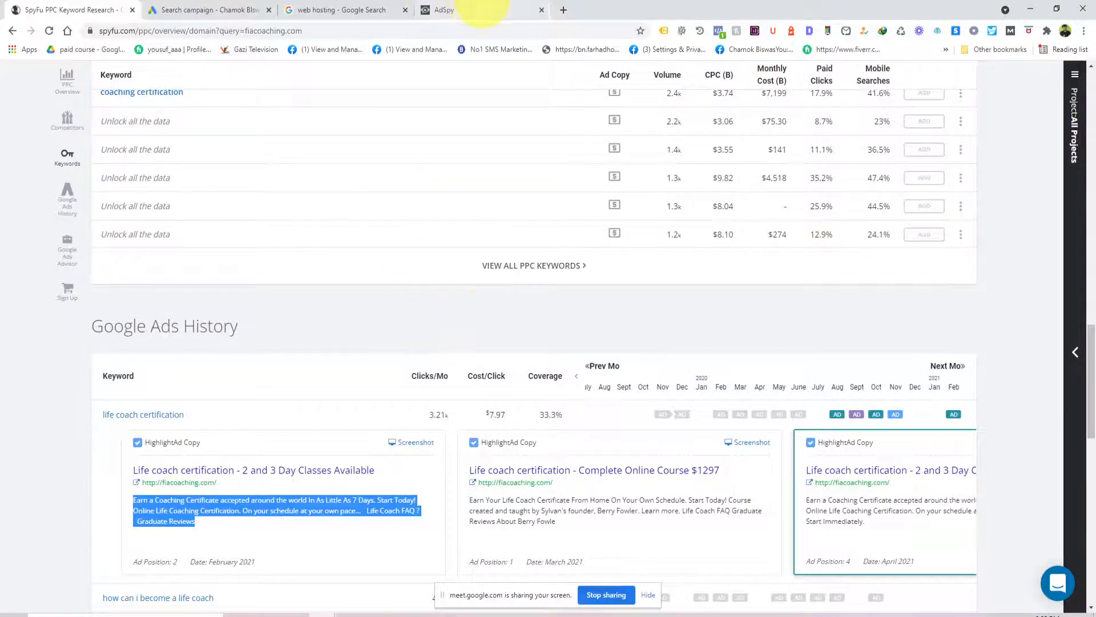
Return to the AdSpy tab and review the site's keyword, social media, data and feature descriptions.
{"action": "left_click", "coordinate": [483, 10]}
{"action": "scroll", "coordinate": [588, 343], "scroll_direction": "down", "scroll_amount": 10}
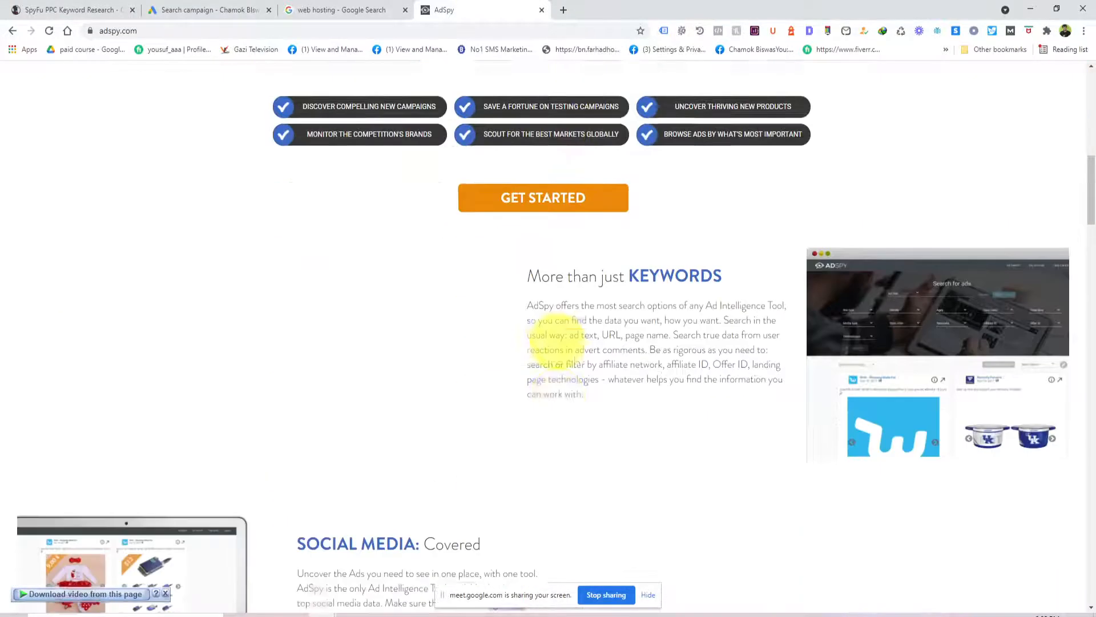
{"action": "scroll", "coordinate": [557, 343], "scroll_direction": "down", "scroll_amount": 10}
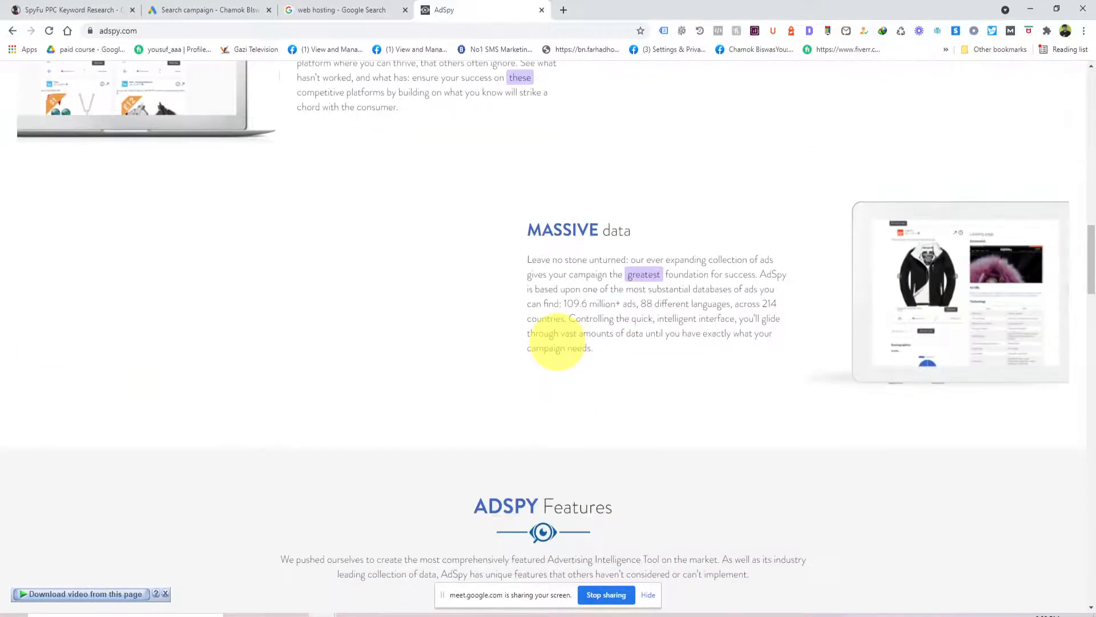
{"action": "scroll", "coordinate": [556, 342], "scroll_direction": "down", "scroll_amount": 8}
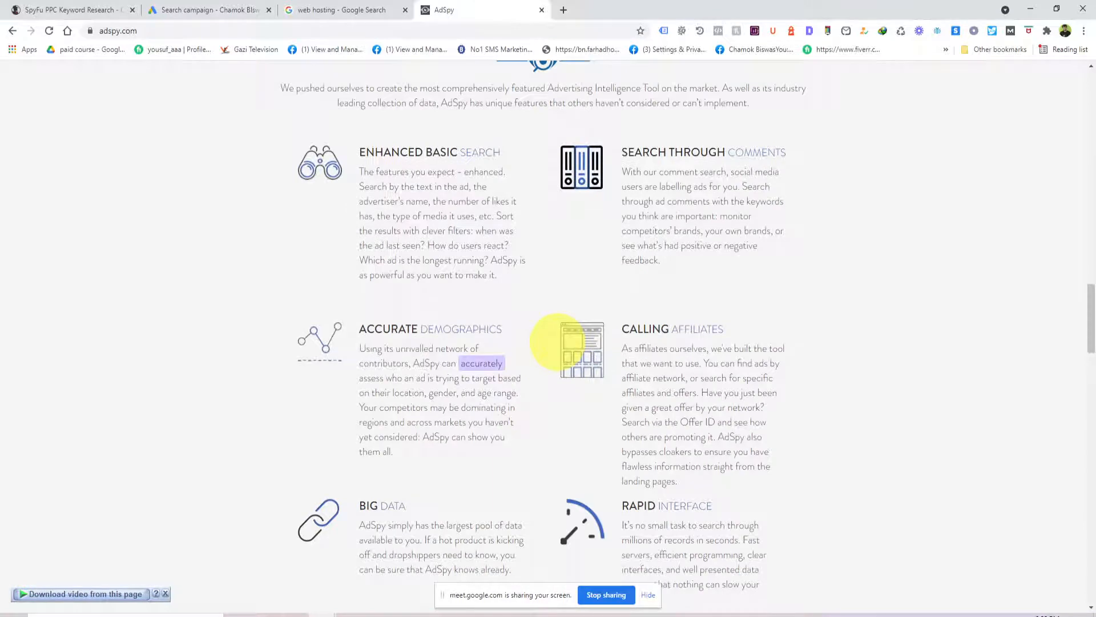
{"action": "scroll", "coordinate": [558, 341], "scroll_direction": "down", "scroll_amount": 2}
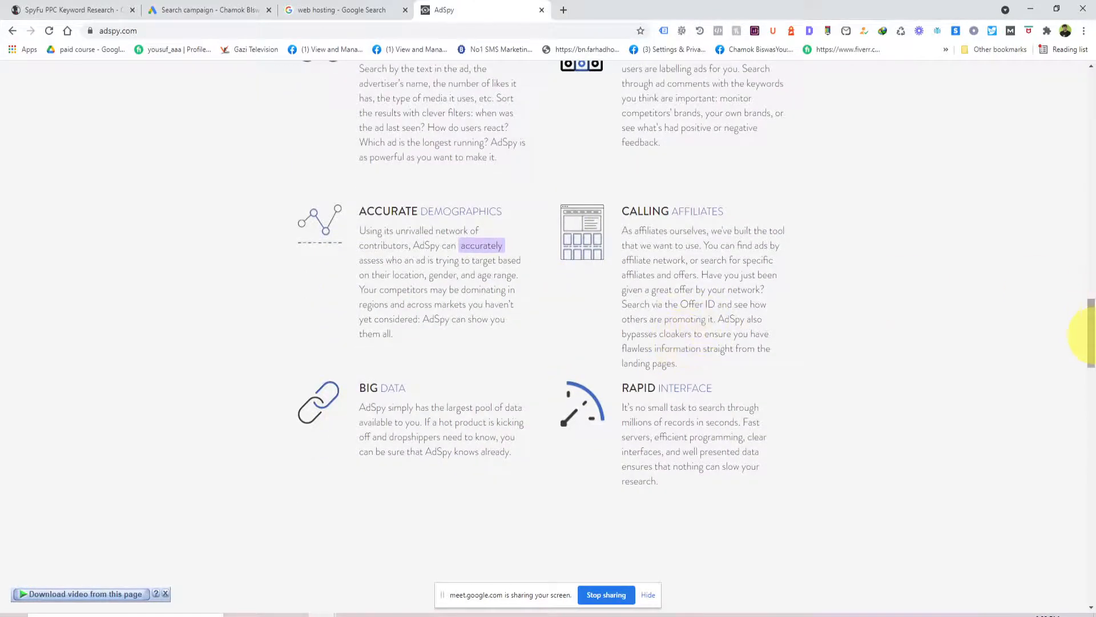
{"action": "left_click_drag", "start_coordinate": [1089, 333], "coordinate": [1090, 103]}
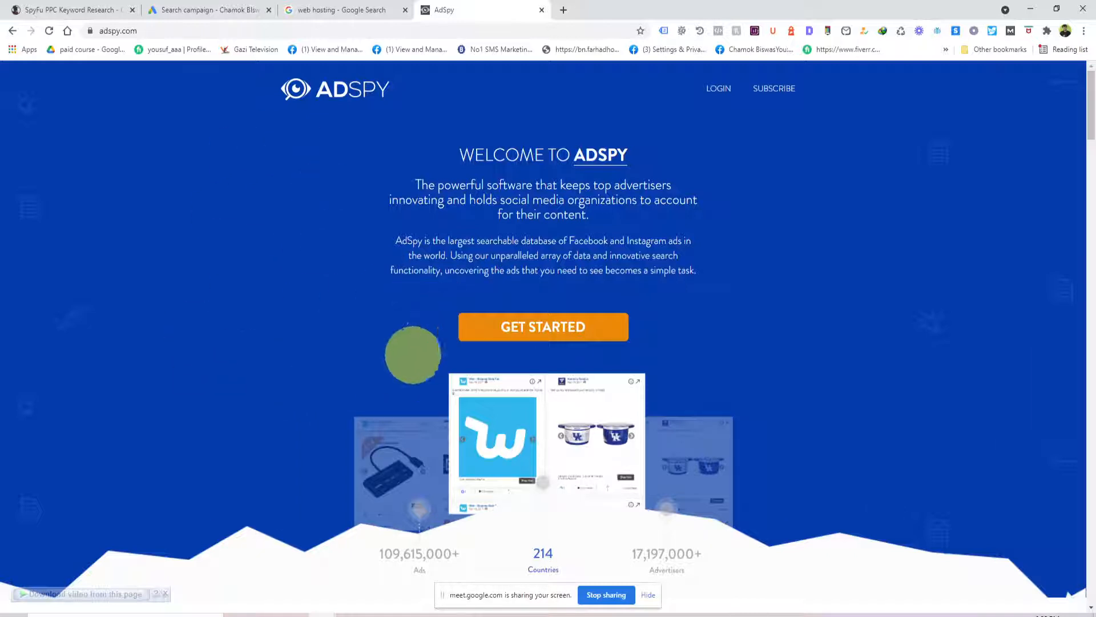
Switch to the Google results tab and rerun the "web hosting" search.
{"action": "left_click", "coordinate": [319, 10]}
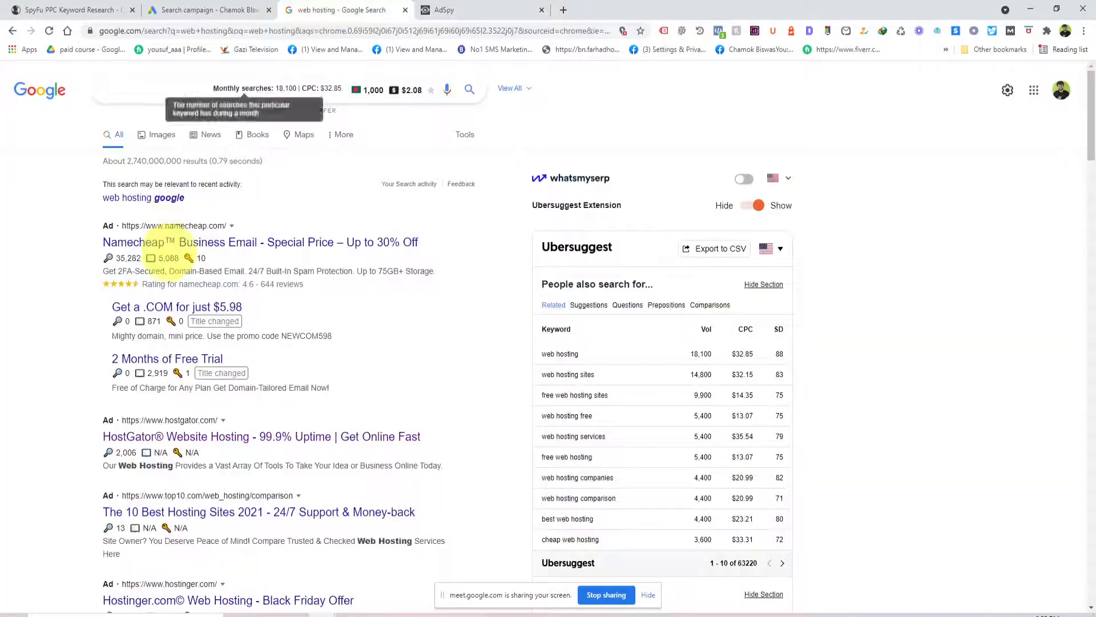
{"action": "left_click", "coordinate": [137, 92]}
{"action": "left_click", "coordinate": [131, 133]}
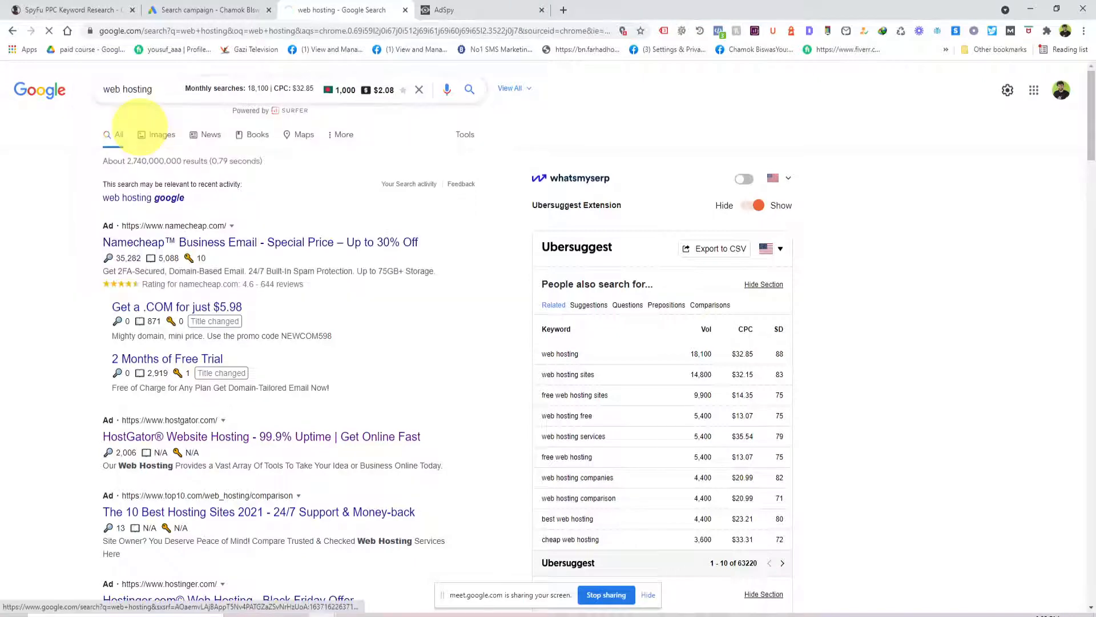
Examine the paid ads, local business listings and organic results on the web hosting search page.
{"action": "scroll", "coordinate": [160, 154], "scroll_direction": "down", "scroll_amount": 12}
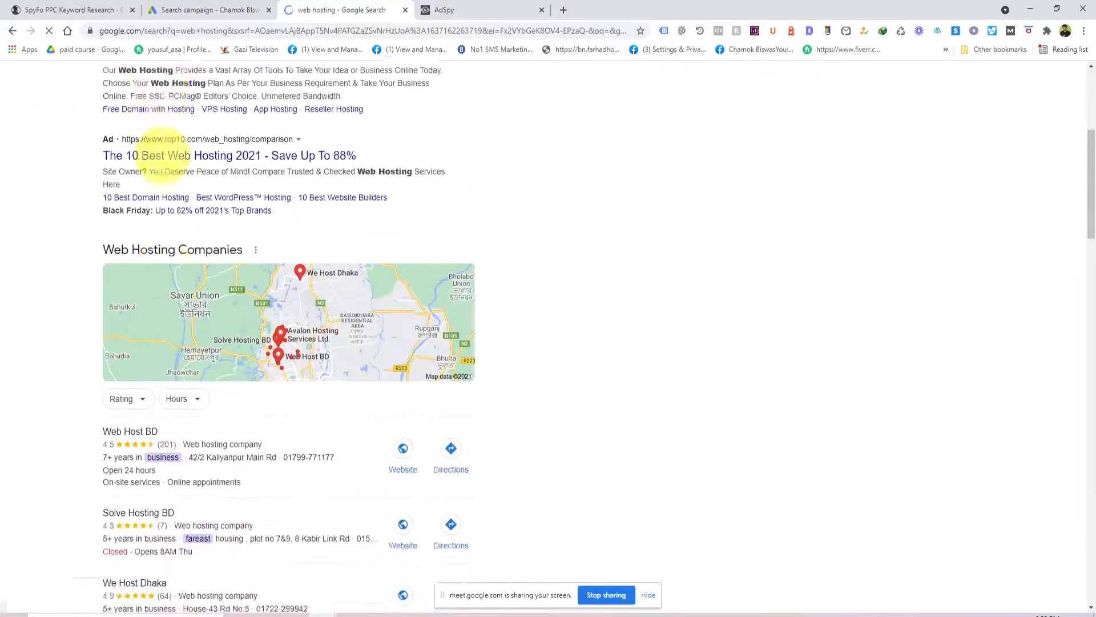
{"action": "scroll", "coordinate": [163, 154], "scroll_direction": "down", "scroll_amount": 2}
{"action": "scroll", "coordinate": [196, 362], "scroll_direction": "up", "scroll_amount": 12}
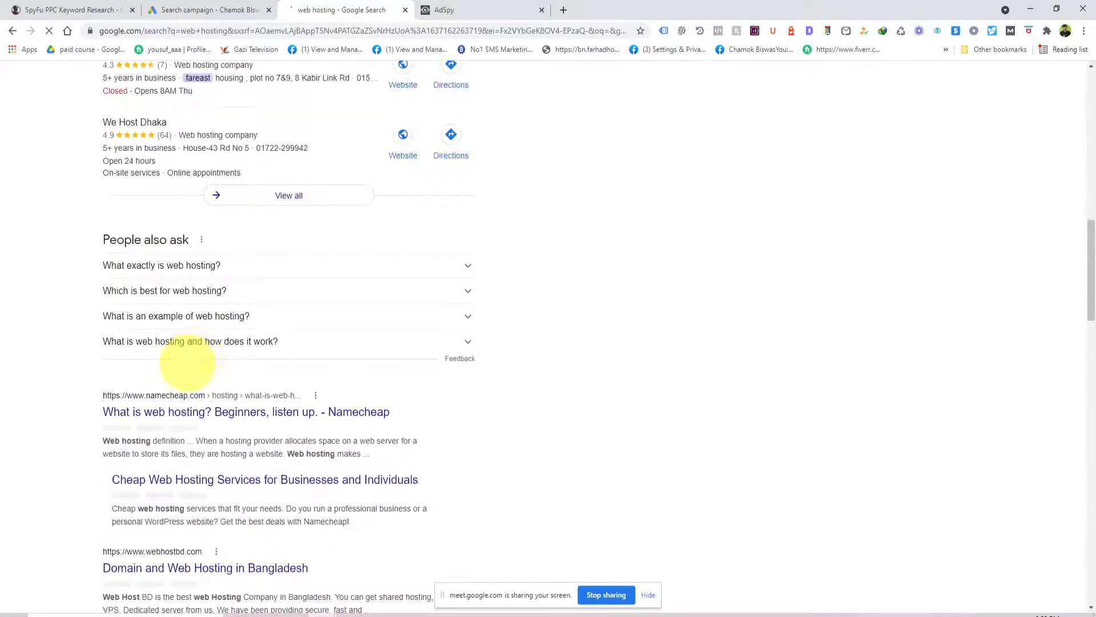
{"action": "scroll", "coordinate": [150, 233], "scroll_direction": "up", "scroll_amount": 4}
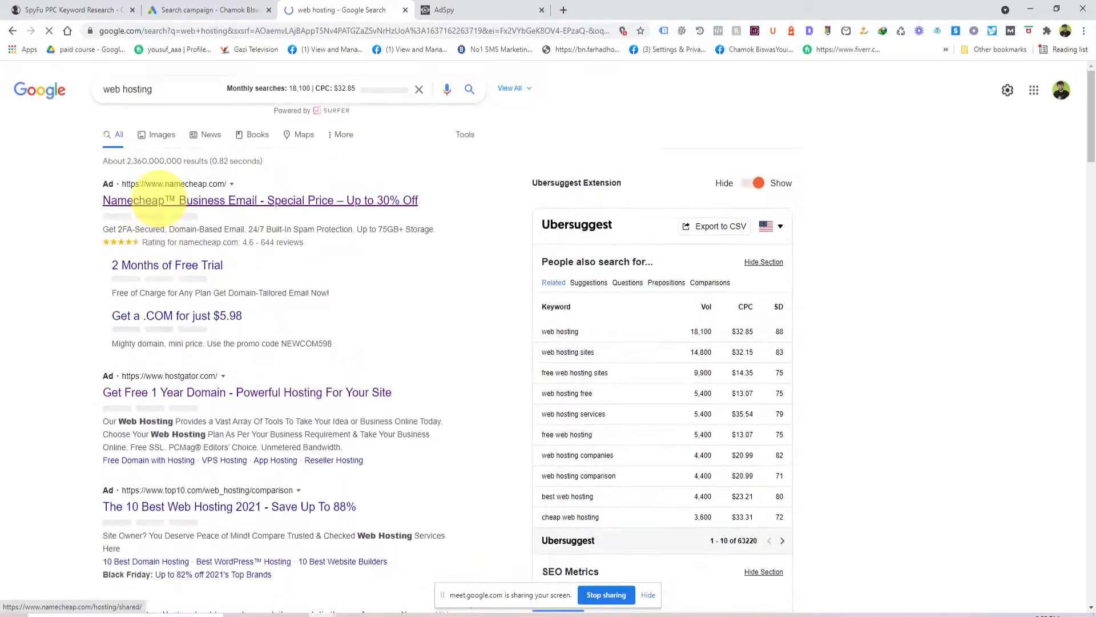
{"action": "scroll", "coordinate": [163, 455], "scroll_direction": "down", "scroll_amount": 3}
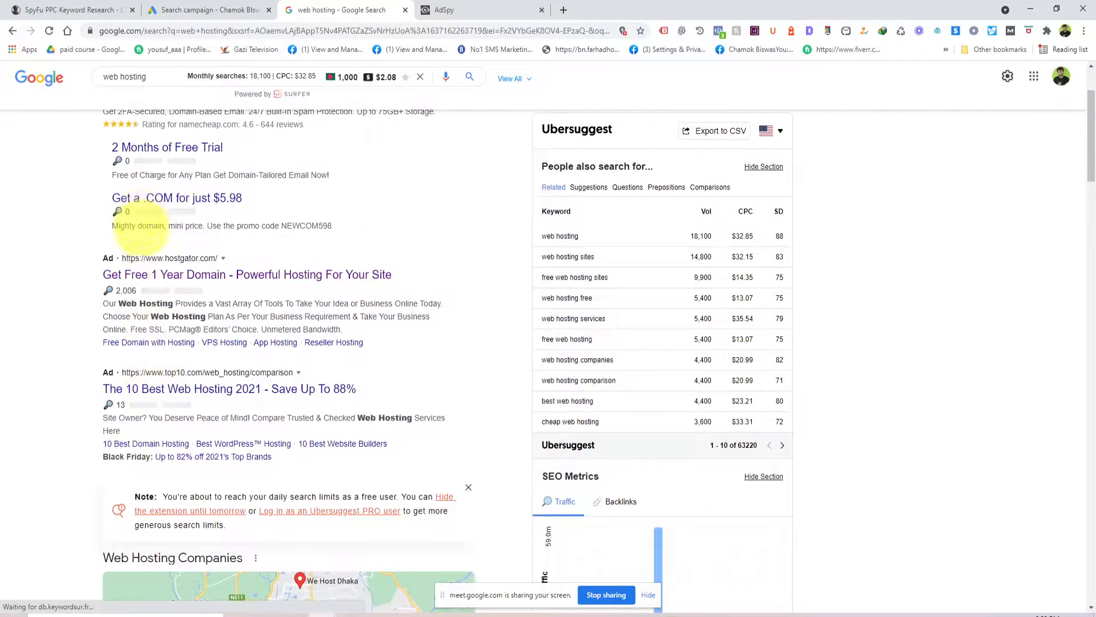
{"action": "scroll", "coordinate": [161, 400], "scroll_direction": "down", "scroll_amount": 10}
{"action": "scroll", "coordinate": [161, 360], "scroll_direction": "down", "scroll_amount": 3}
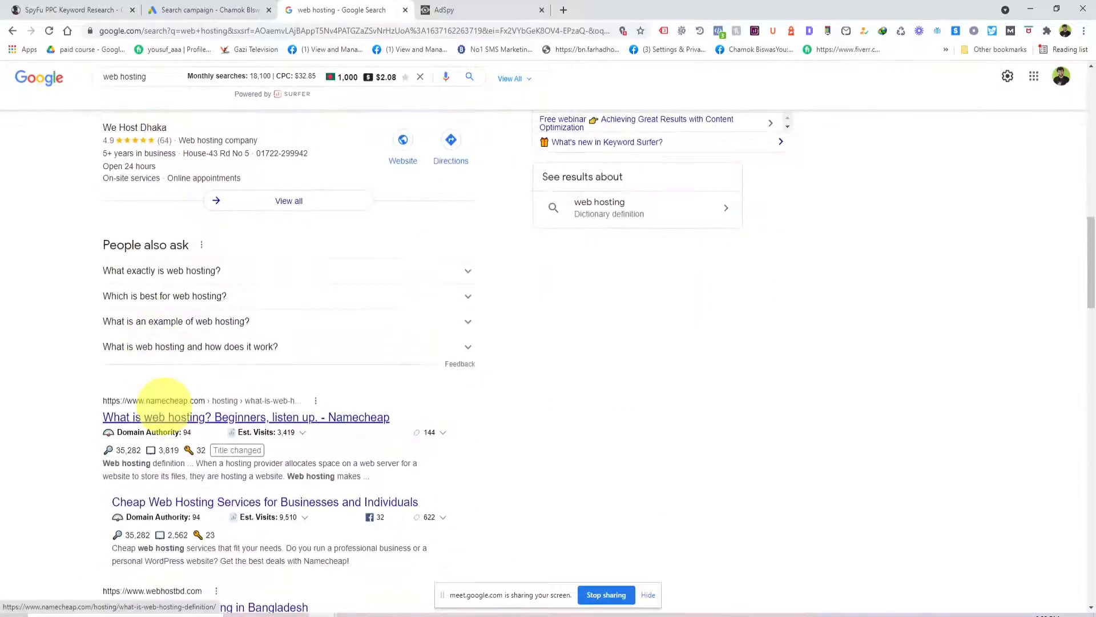
{"action": "scroll", "coordinate": [165, 399], "scroll_direction": "down", "scroll_amount": 1}
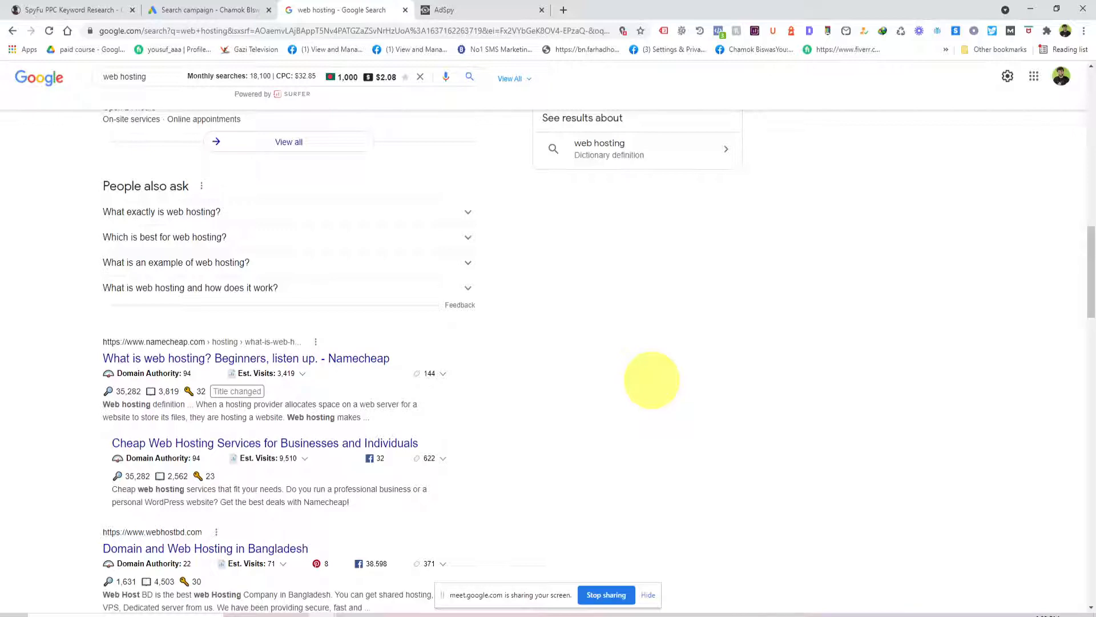
{"action": "left_click_drag", "start_coordinate": [1088, 280], "coordinate": [1088, 91]}
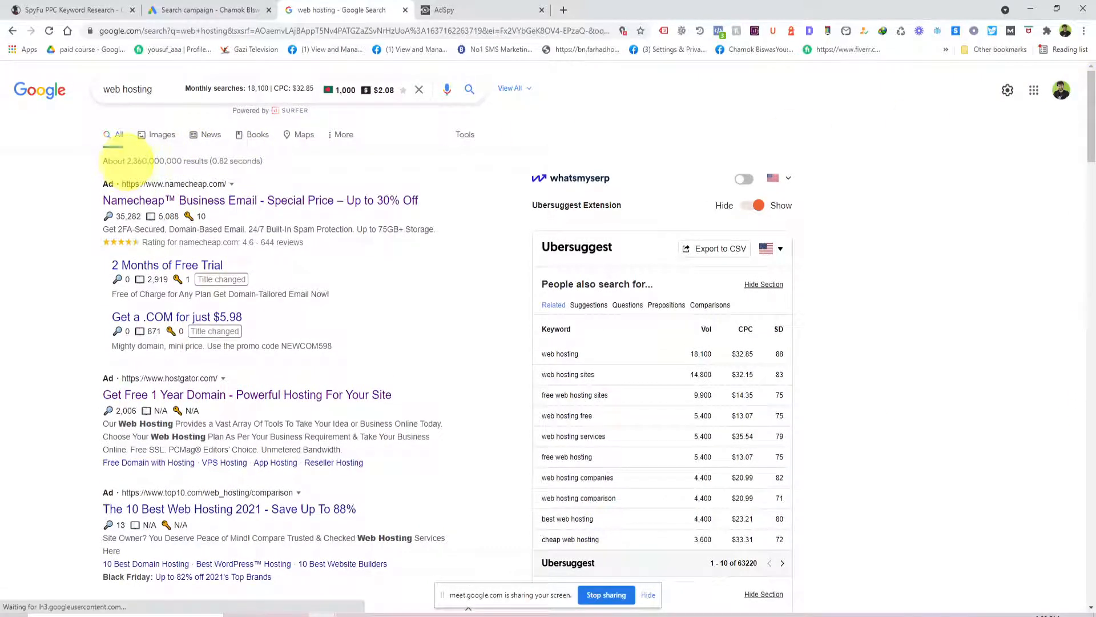
{"action": "scroll", "coordinate": [206, 162], "scroll_direction": "down", "scroll_amount": 15}
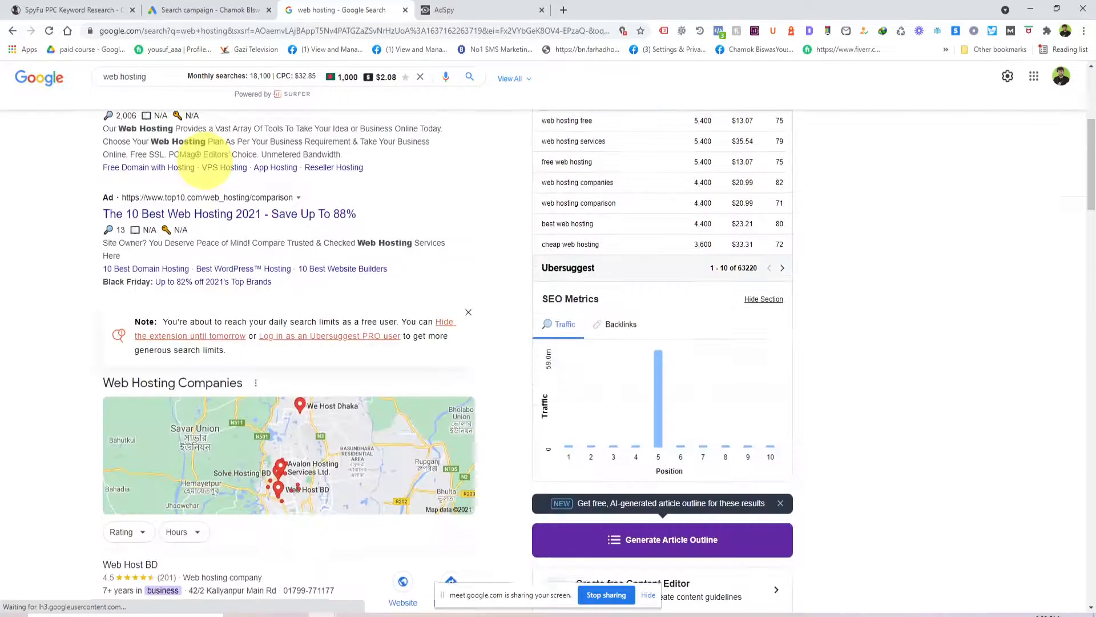
Skim the map listings and organic results for web hosting and return to the paid ads.
{"action": "scroll", "coordinate": [205, 162], "scroll_direction": "down", "scroll_amount": 1}
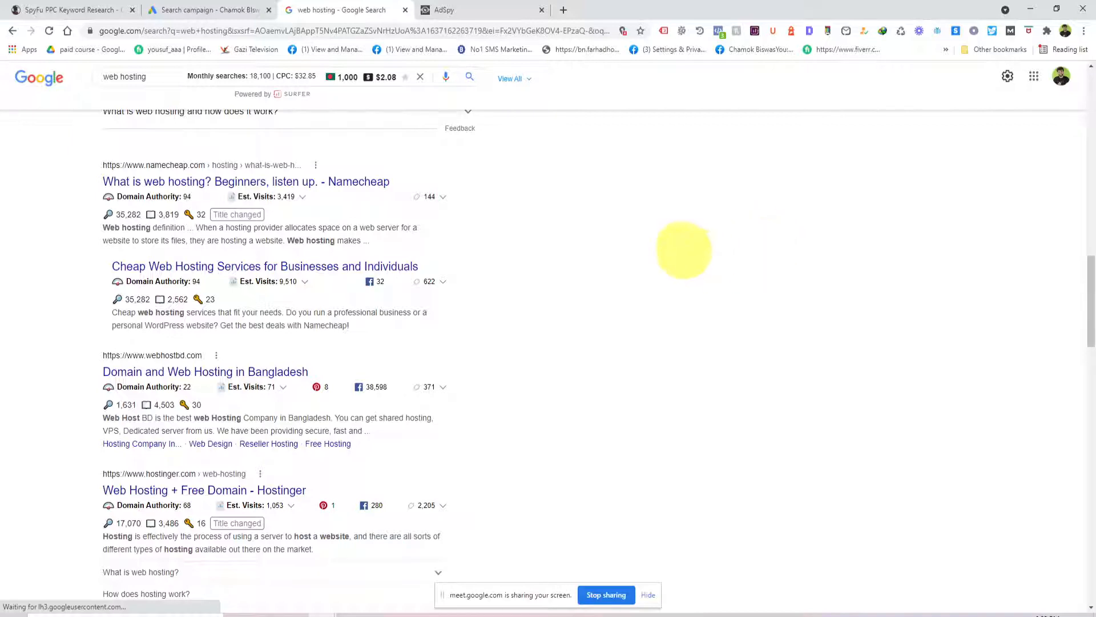
{"action": "scroll", "coordinate": [1077, 433], "scroll_direction": "up", "scroll_amount": 15}
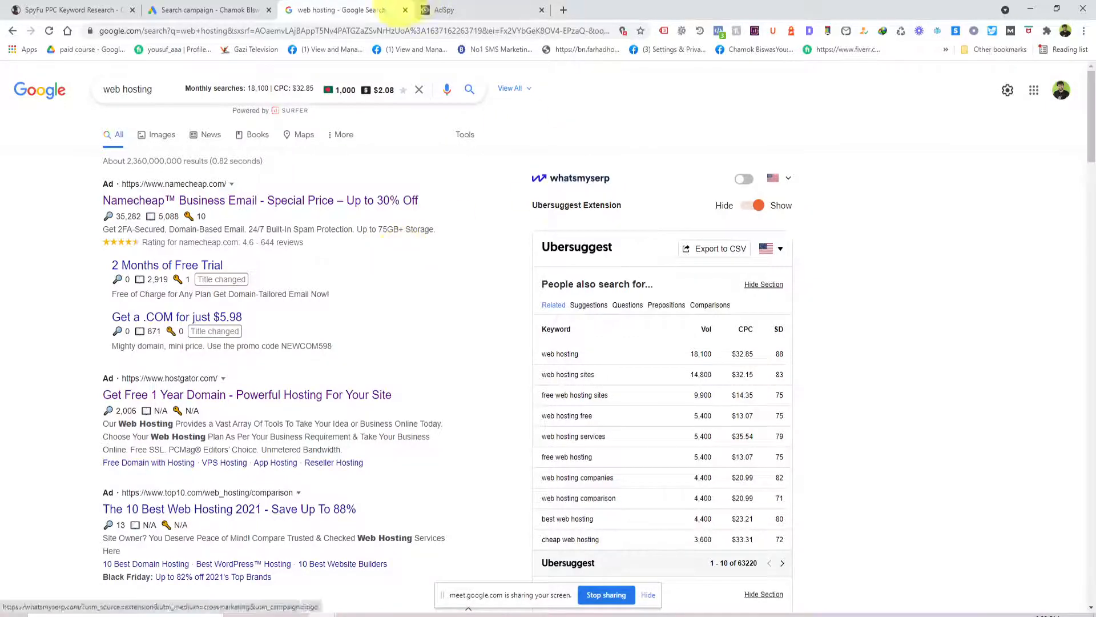
Switch to the Google Ads campaign draft and enable the maximum cost per click bid limit under Bidding.
{"action": "left_click", "coordinate": [245, 10]}
{"action": "scroll", "coordinate": [401, 216], "scroll_direction": "up", "scroll_amount": 1}
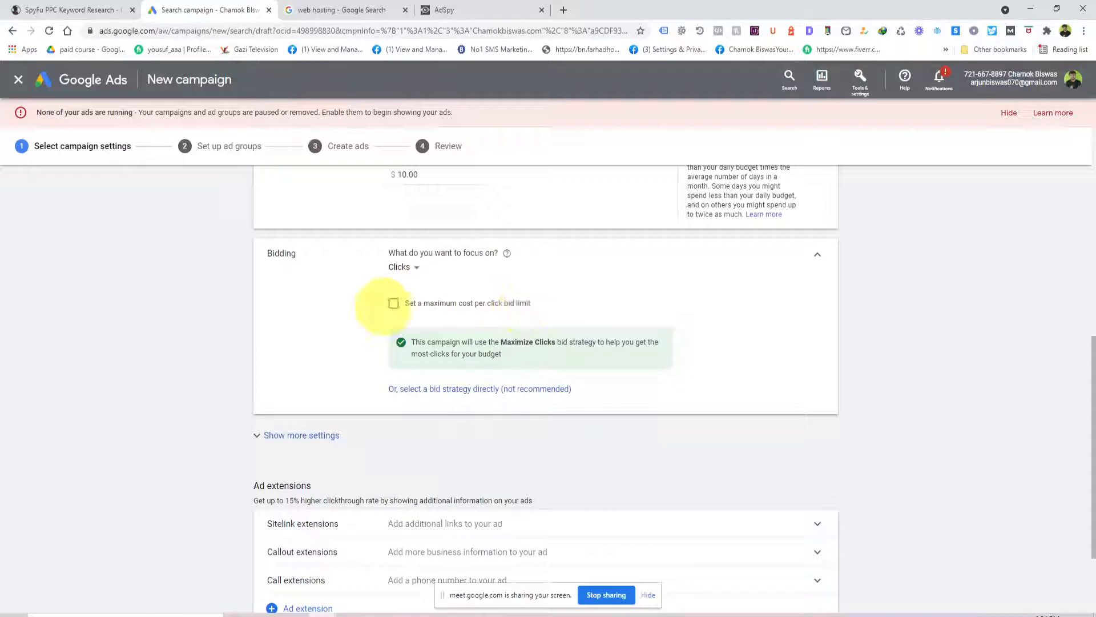
{"action": "left_click", "coordinate": [393, 302]}
{"action": "left_click", "coordinate": [394, 303]}
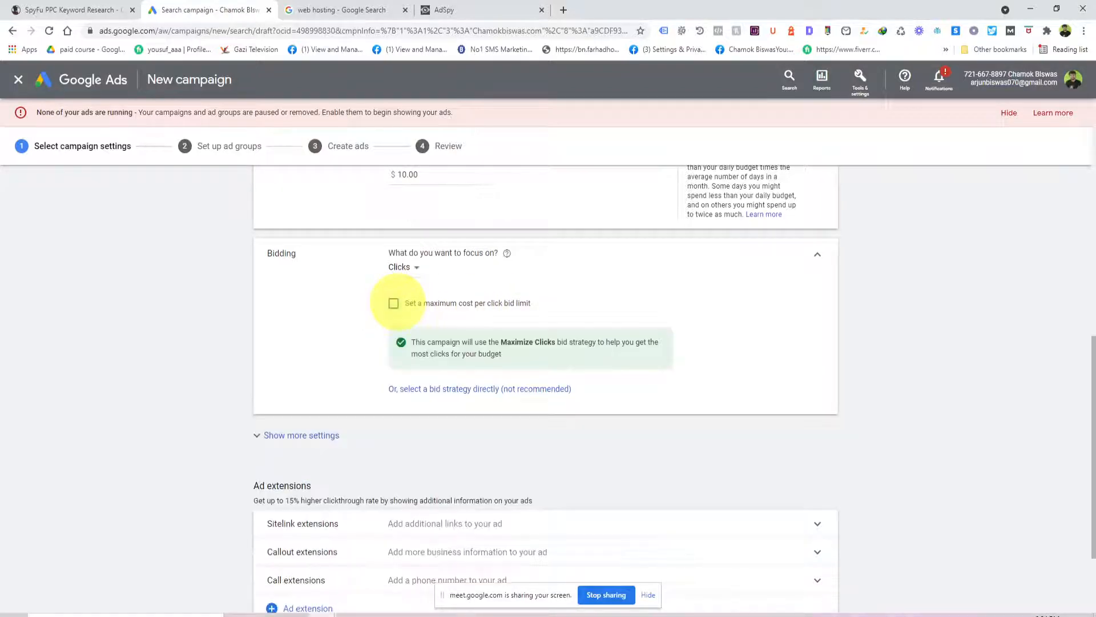
{"action": "left_click", "coordinate": [393, 303]}
{"action": "left_click", "coordinate": [393, 303]}
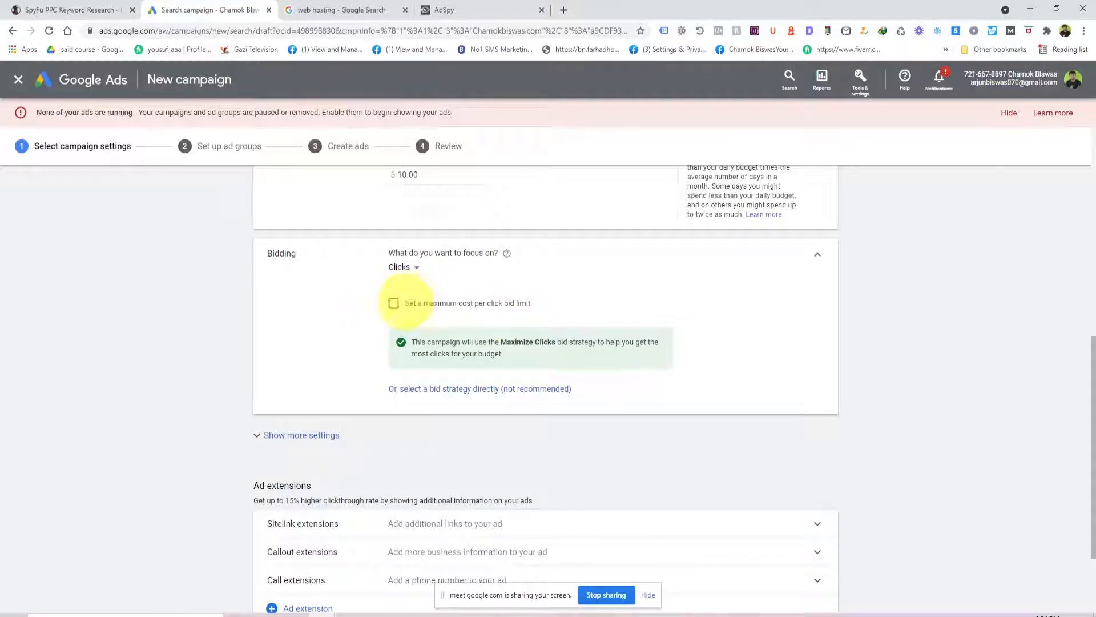
{"action": "left_click", "coordinate": [393, 302]}
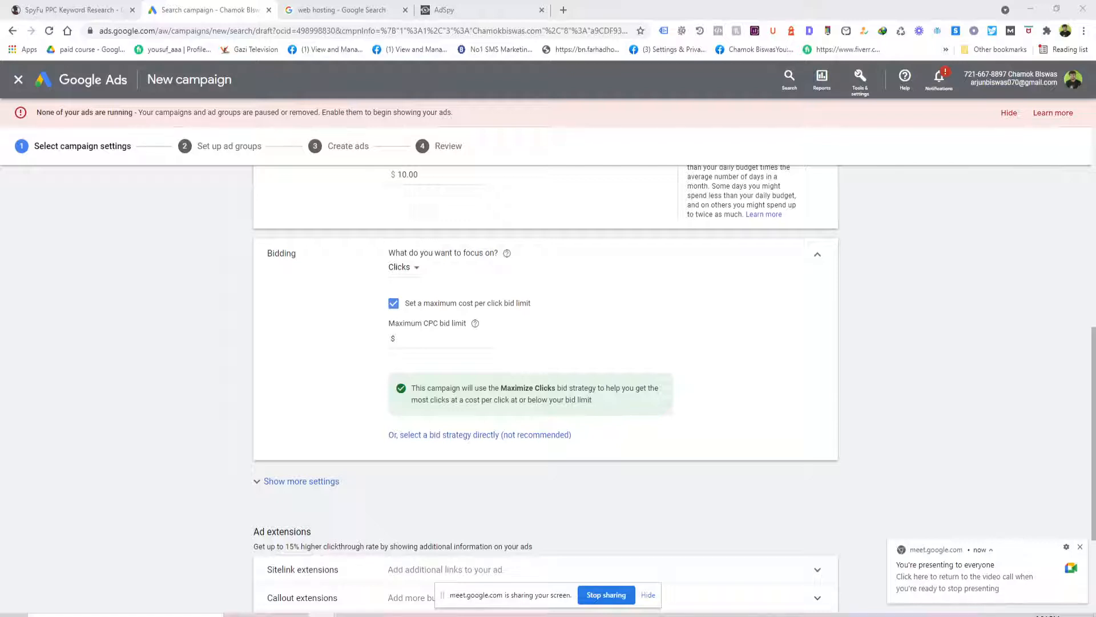
Switch to the campaign and ad group planning spreadsheet and check the average CPC value for the first keyword.
{"action": "left_click", "coordinate": [445, 10]}
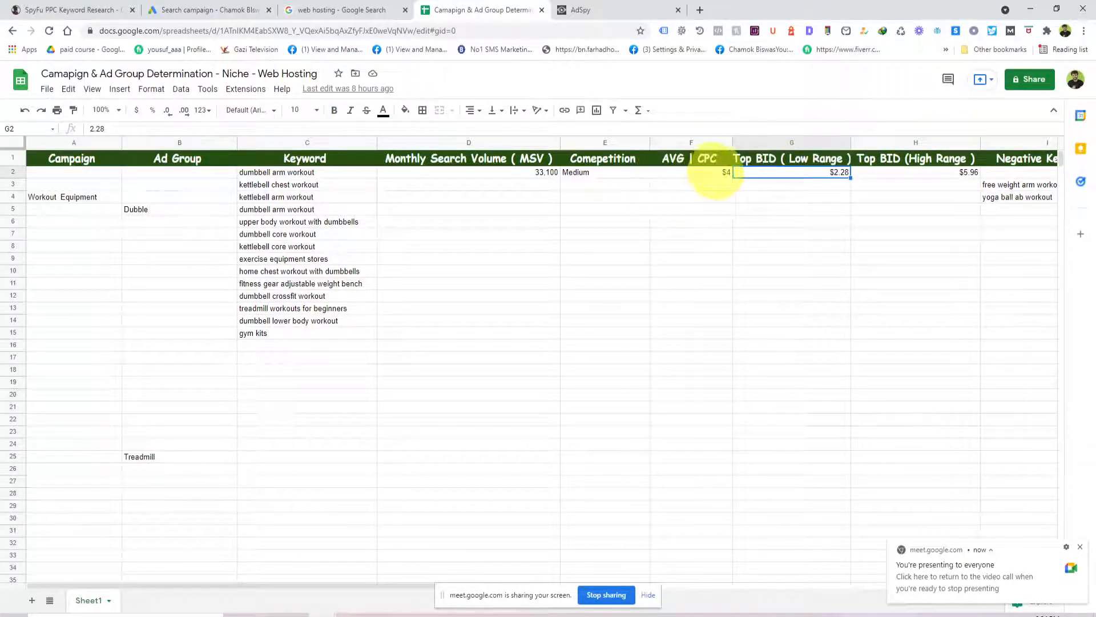
{"action": "double_click", "coordinate": [714, 171]}
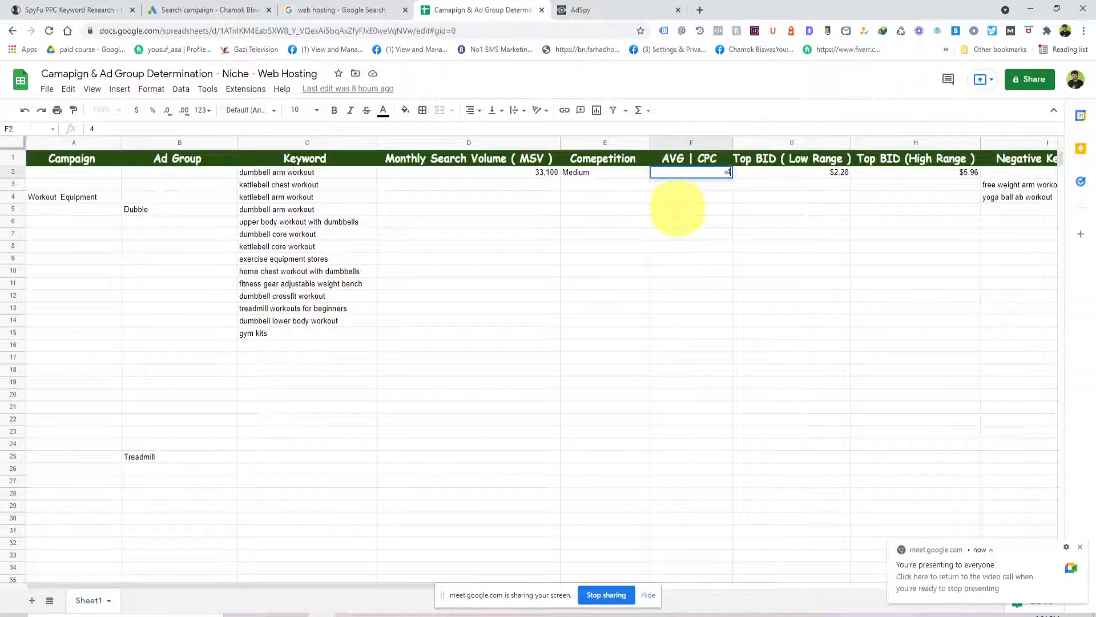
{"action": "left_click", "coordinate": [797, 231]}
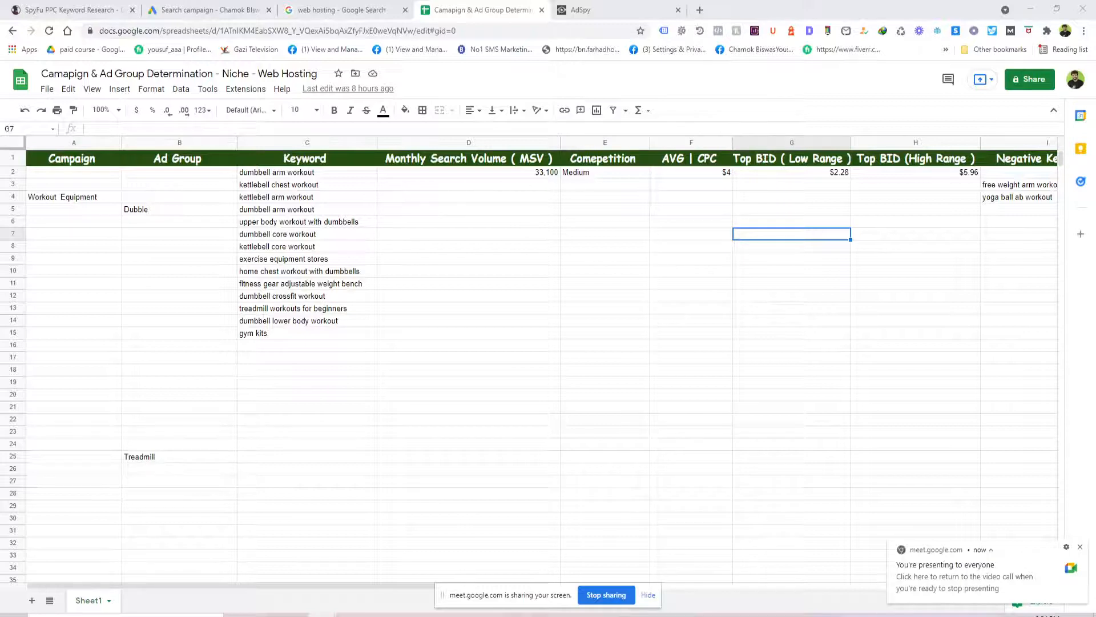
Try a maximum CPC bid limit of $4.00 in the Google Ads campaign draft and turn the limit off again.
{"action": "left_click", "coordinate": [181, 10]}
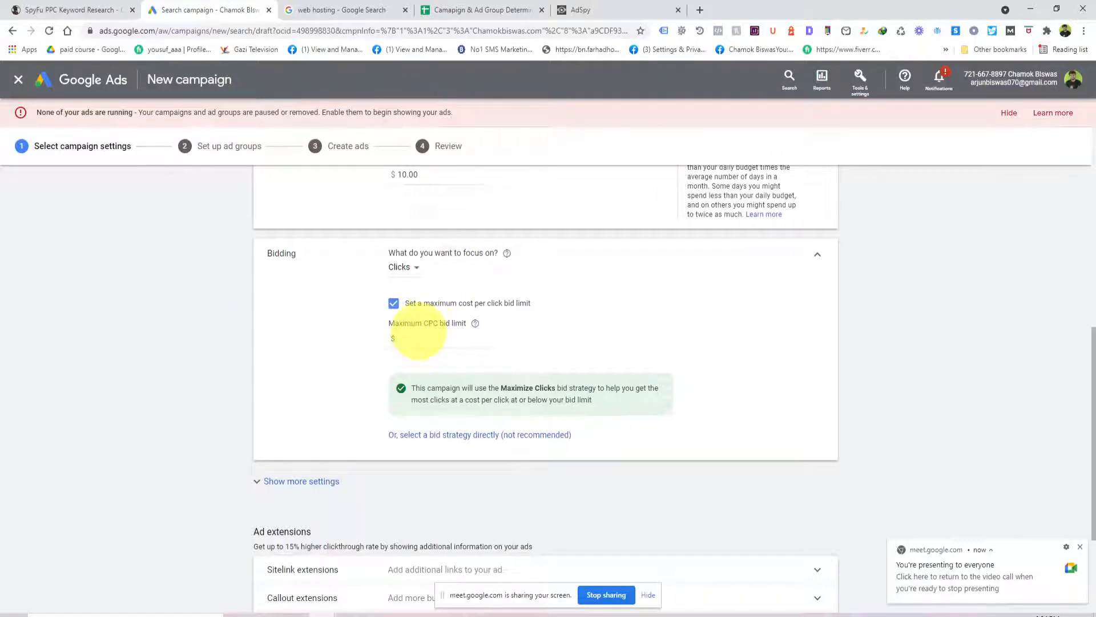
{"action": "left_click", "coordinate": [405, 338]}
{"action": "type", "text": "4"}
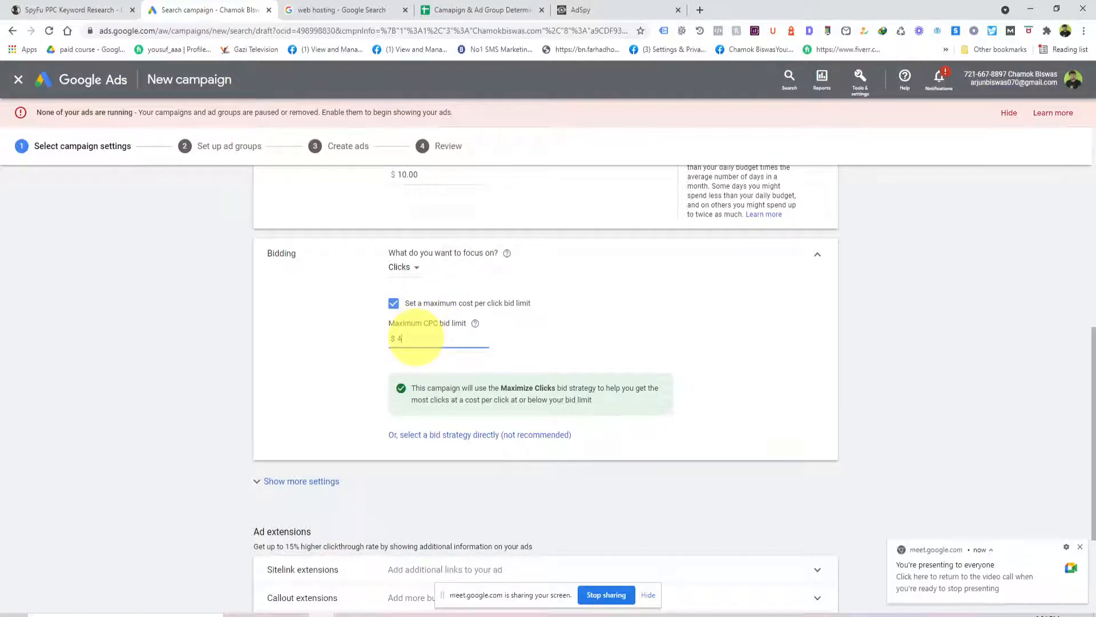
{"action": "left_click", "coordinate": [600, 343]}
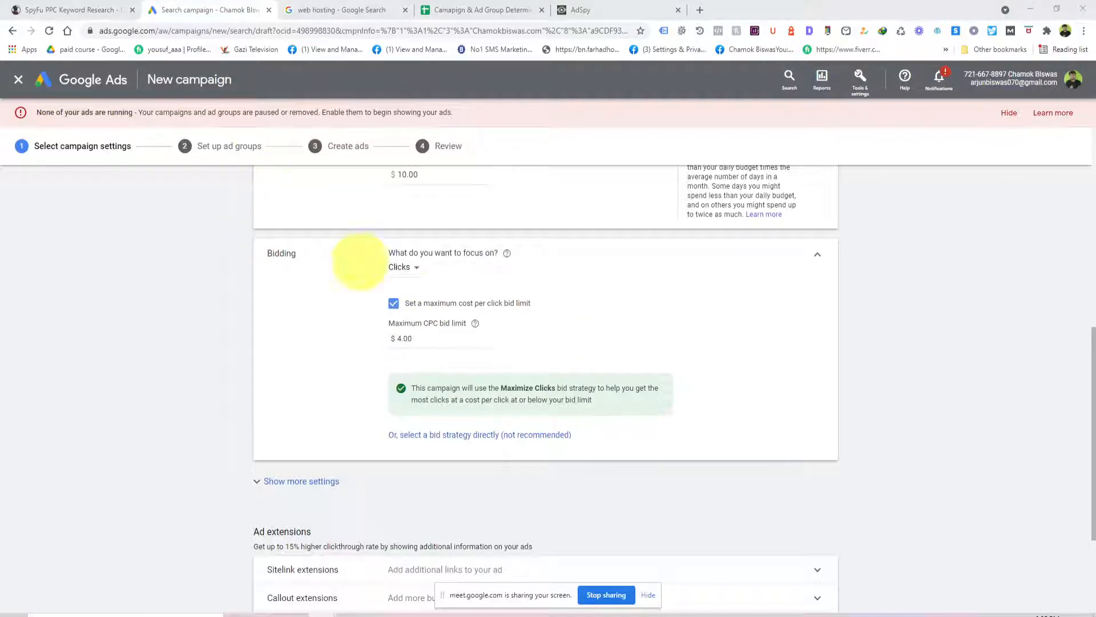
{"action": "left_click", "coordinate": [393, 302]}
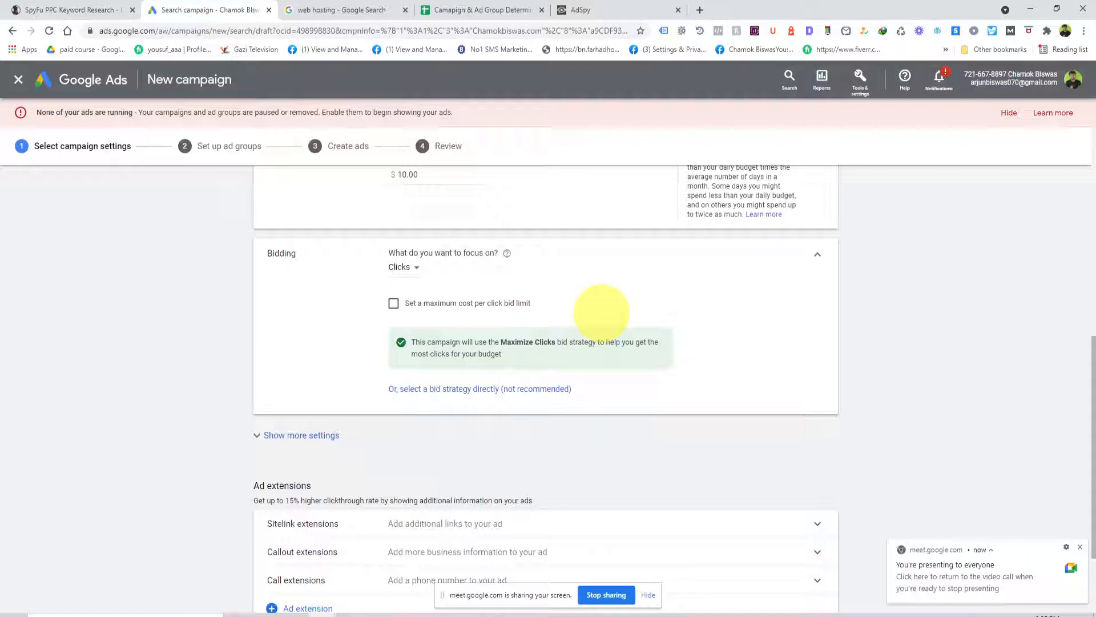
Expand the campaign's additional settings and review the ad rotation options.
{"action": "scroll", "coordinate": [456, 171], "scroll_direction": "down", "scroll_amount": 3}
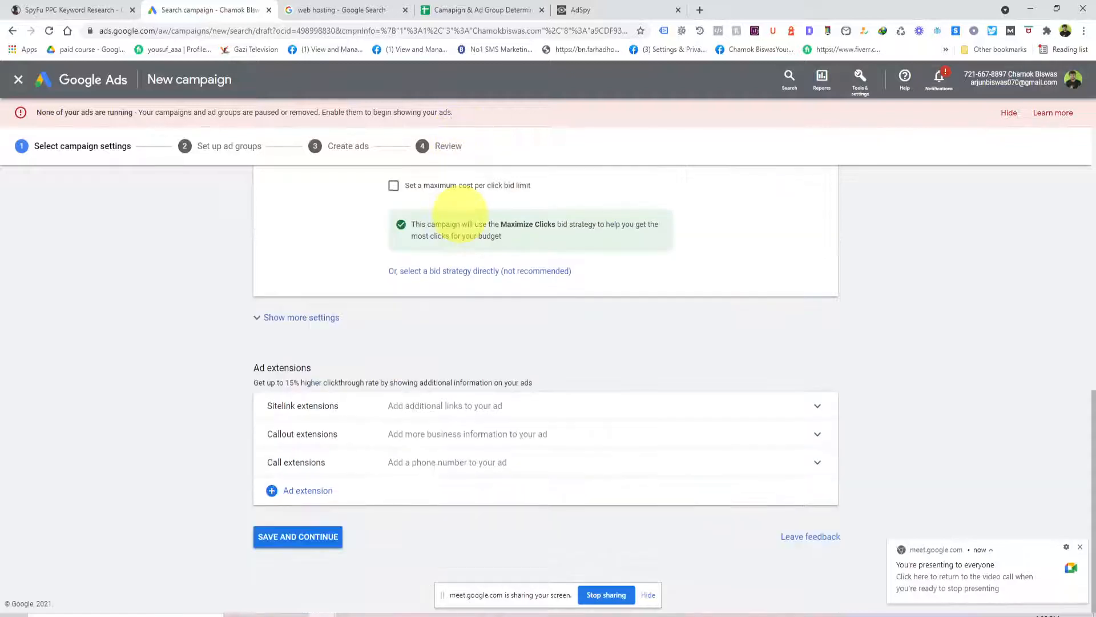
{"action": "left_click", "coordinate": [326, 319]}
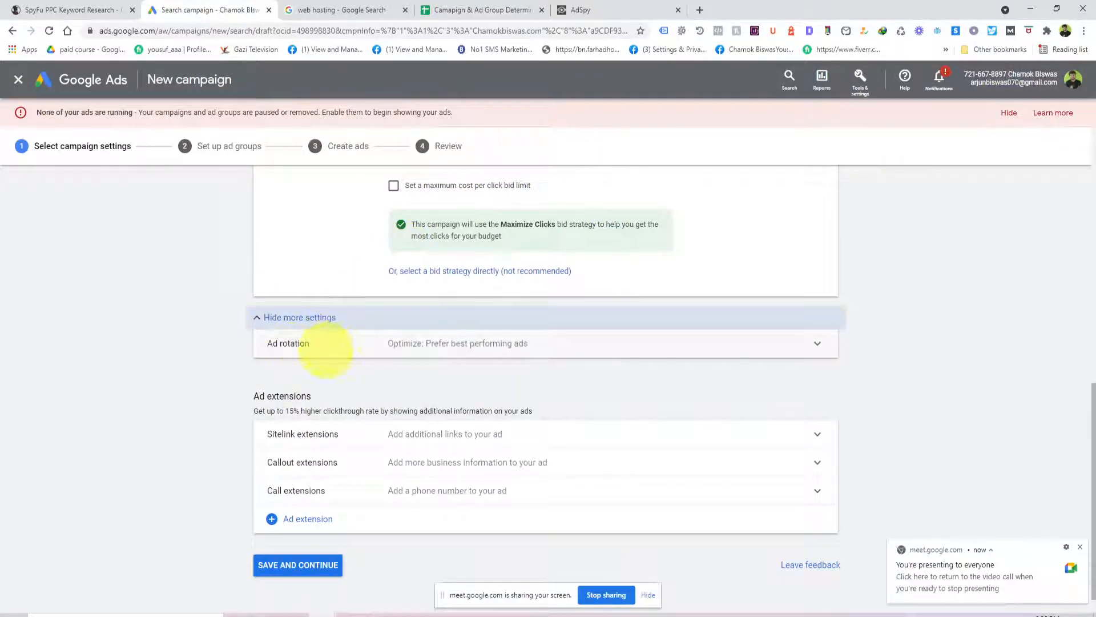
{"action": "left_click", "coordinate": [306, 343]}
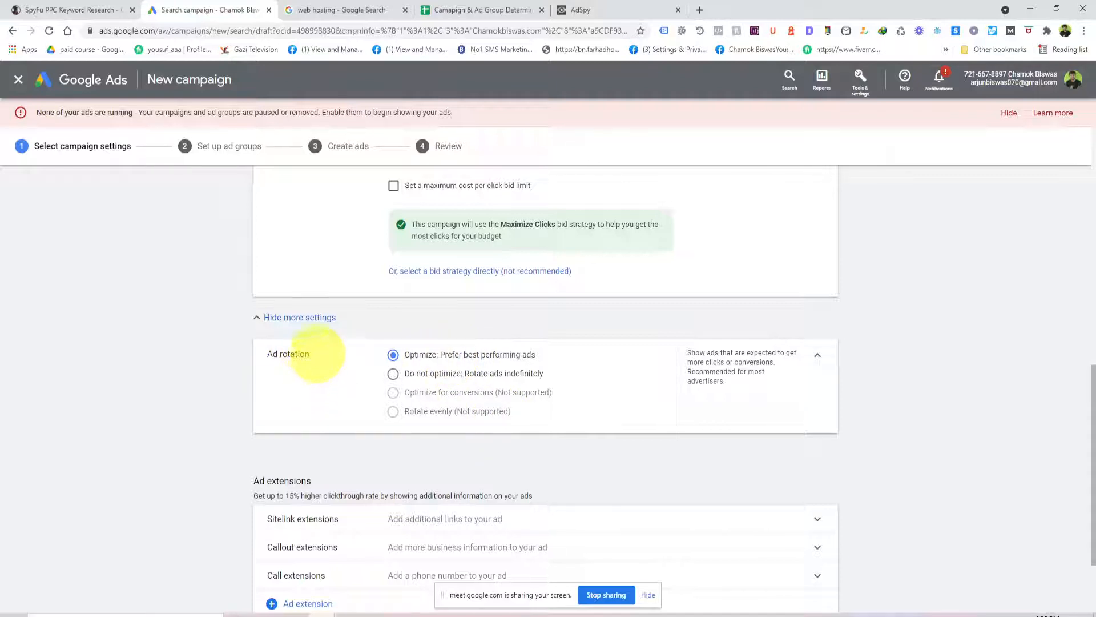
{"action": "left_click_drag", "start_coordinate": [313, 354], "coordinate": [266, 354]}
Switch to the Google Ads PowerPoint presentation and show slide 10, Account Layer Structure.
{"action": "left_click", "coordinate": [51, 9]}
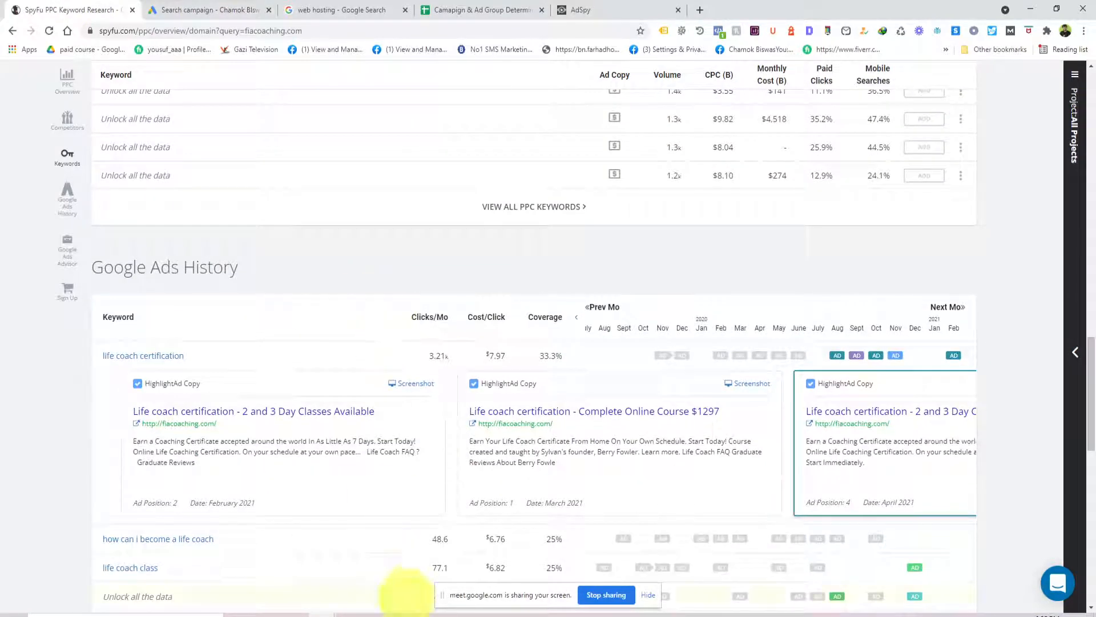
{"action": "left_click", "coordinate": [455, 615]}
{"action": "scroll", "coordinate": [122, 288], "scroll_direction": "up", "scroll_amount": 10}
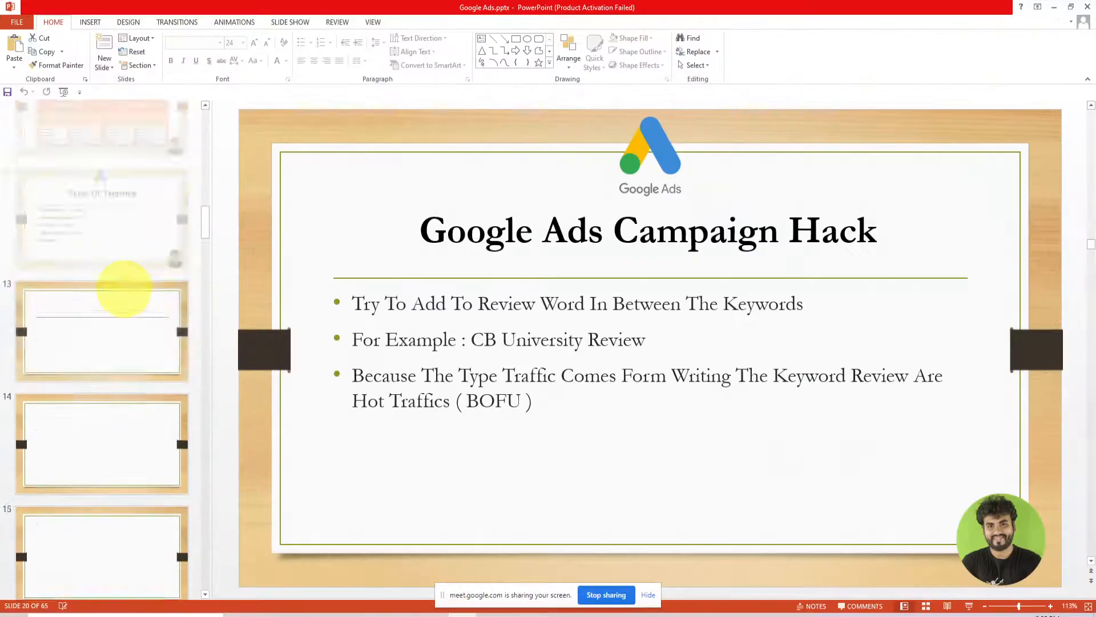
{"action": "scroll", "coordinate": [119, 320], "scroll_direction": "down", "scroll_amount": 2}
{"action": "left_click", "coordinate": [117, 335]}
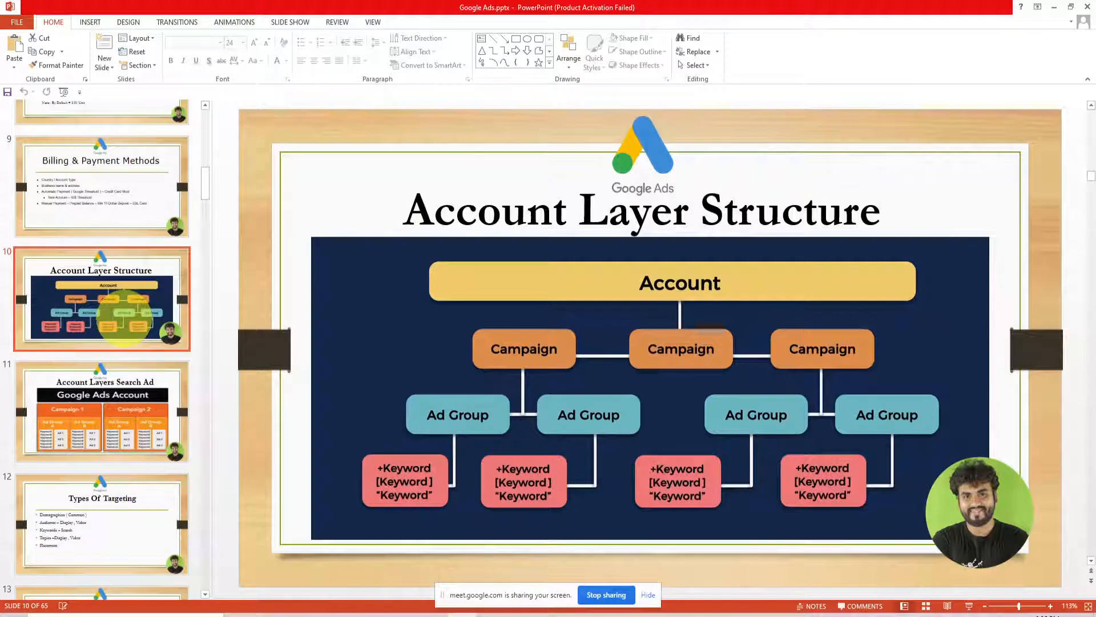
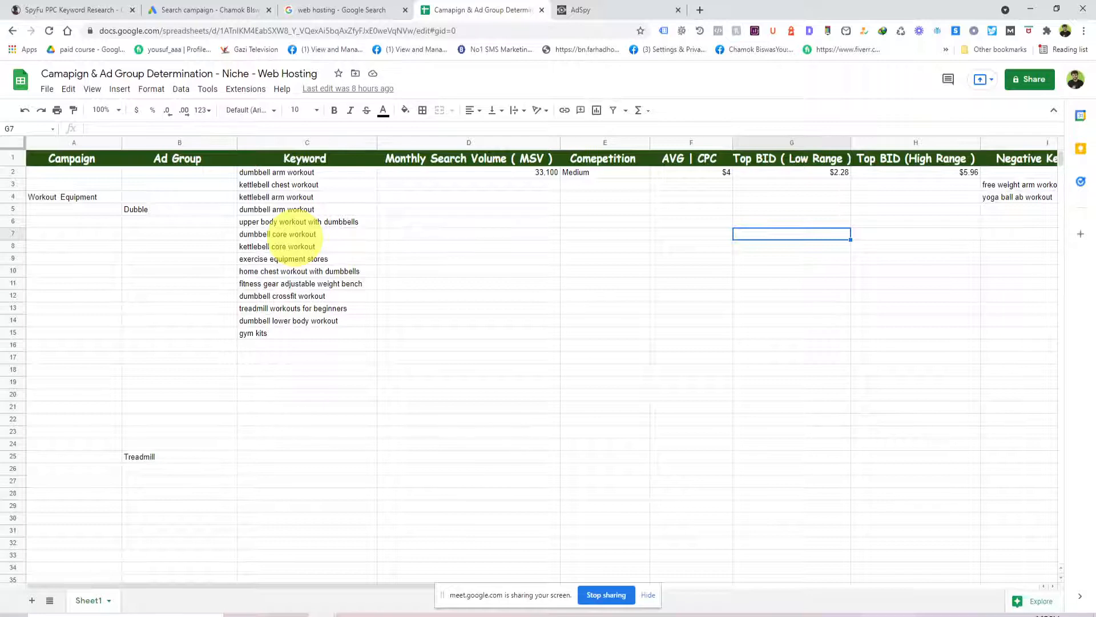
Return to the PowerPoint presentation and show slide 11, Account Layers Search Ad.
{"action": "left_click", "coordinate": [365, 9]}
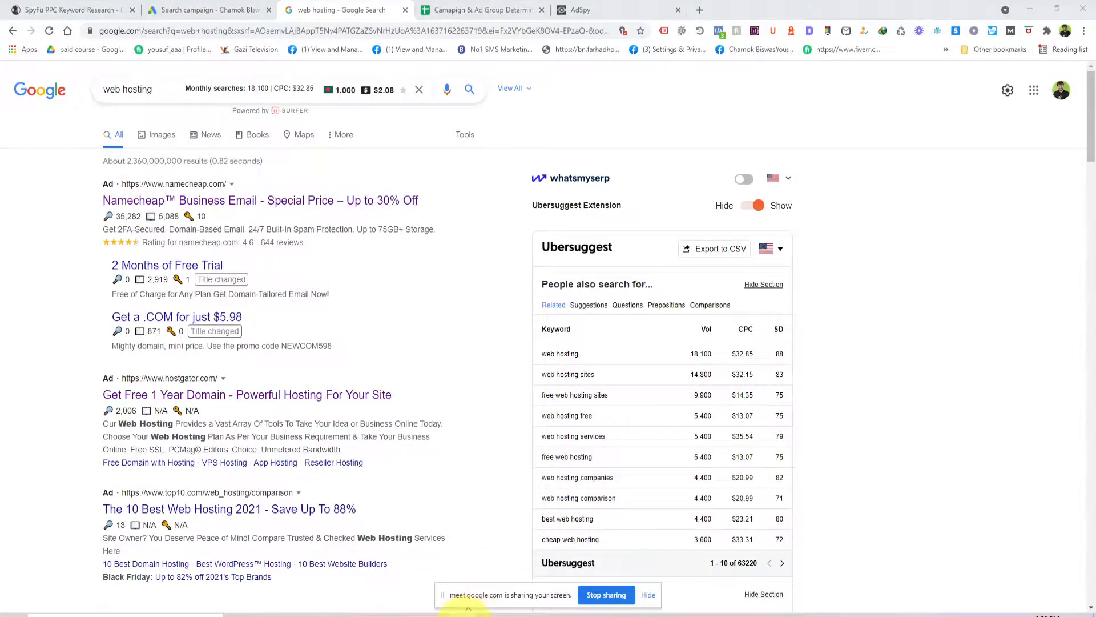
{"action": "left_click", "coordinate": [465, 612]}
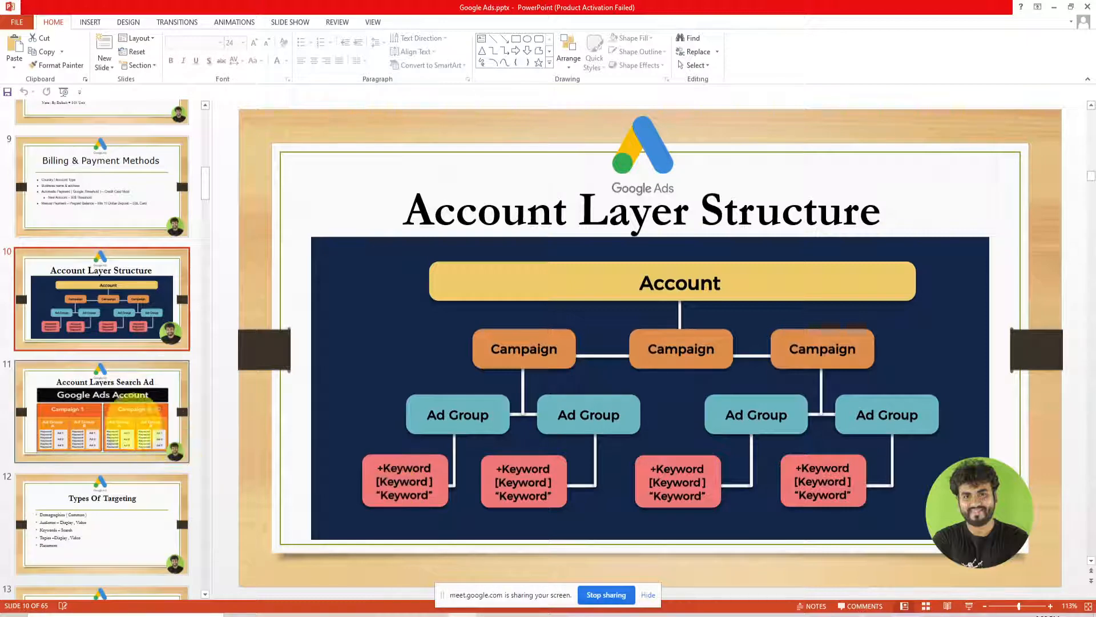
{"action": "left_click", "coordinate": [129, 423]}
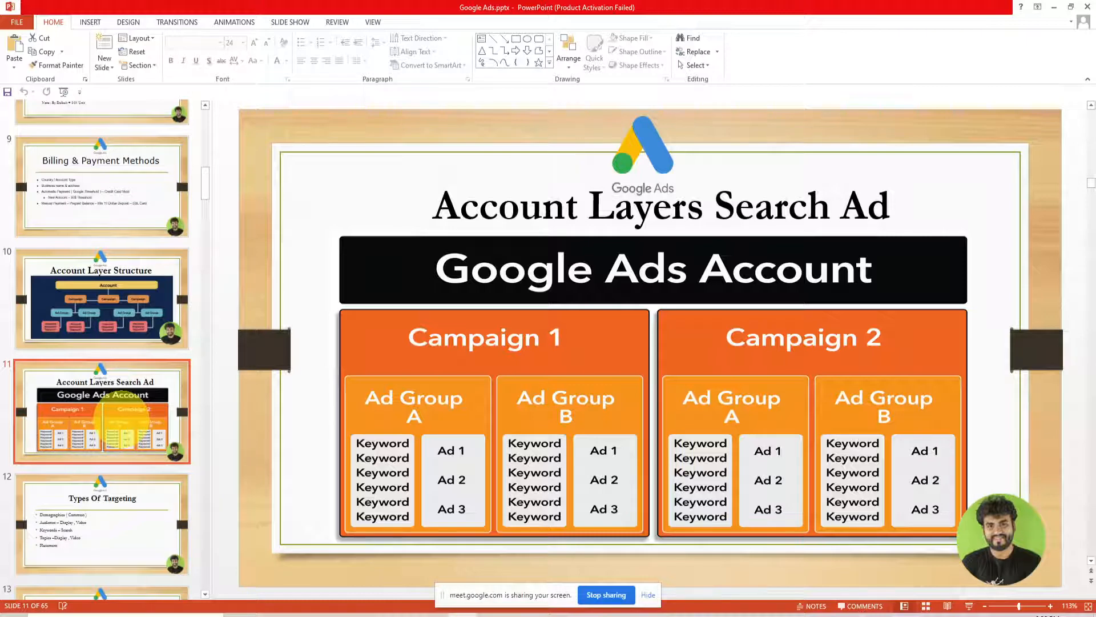
Return to the campaign planning spreadsheet in the browser and select the Dubble ad group cell.
{"action": "left_click", "coordinate": [1054, 7]}
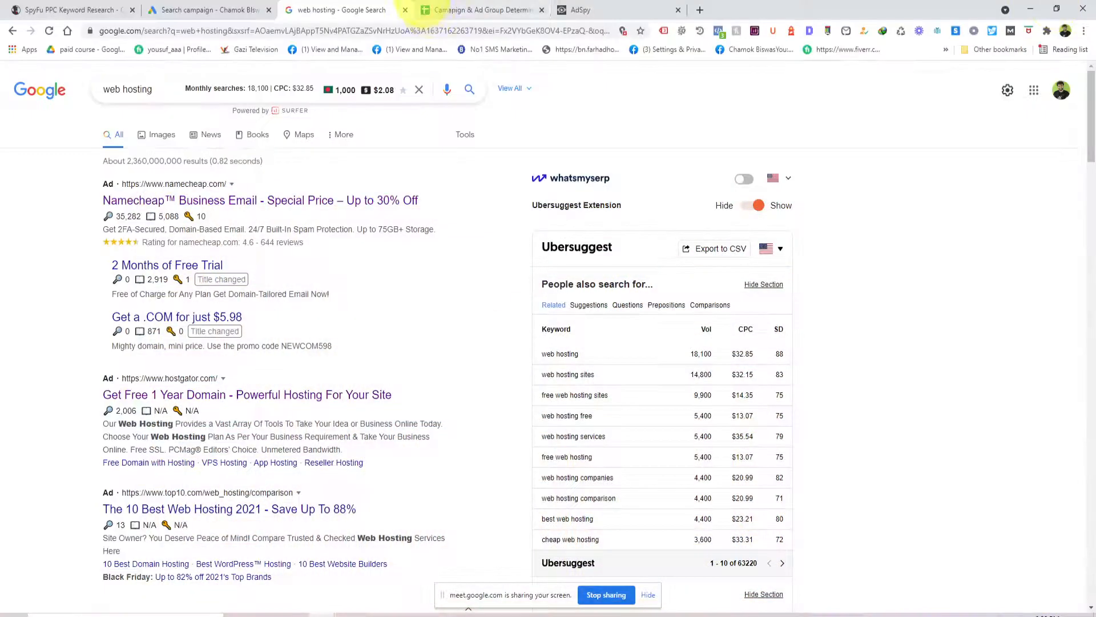
{"action": "left_click", "coordinate": [457, 10]}
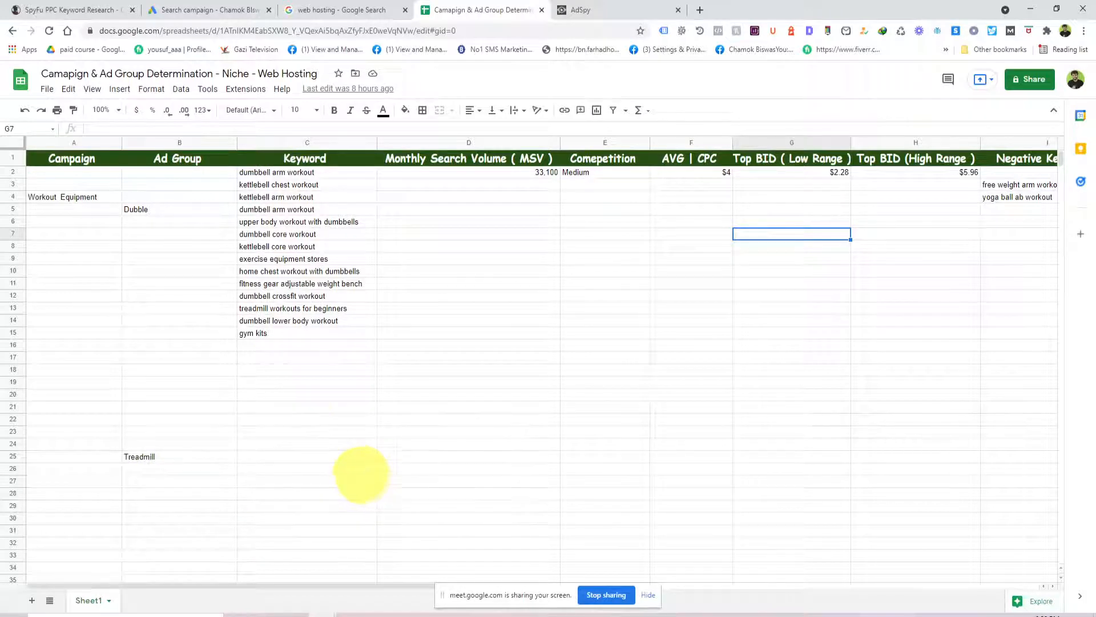
{"action": "left_click", "coordinate": [91, 10]}
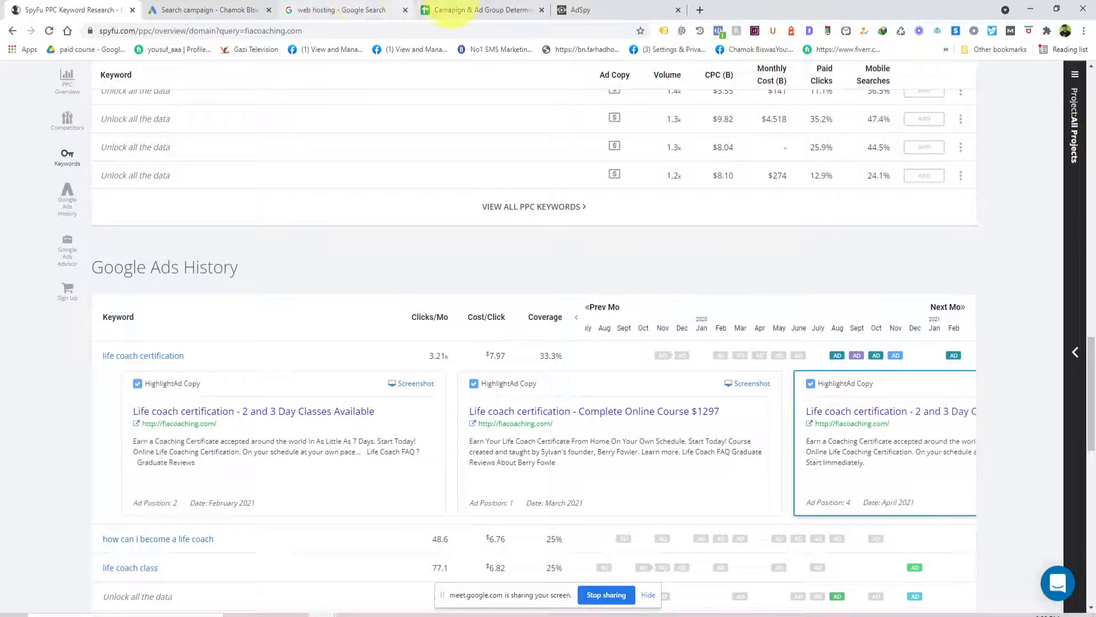
{"action": "left_click", "coordinate": [448, 10]}
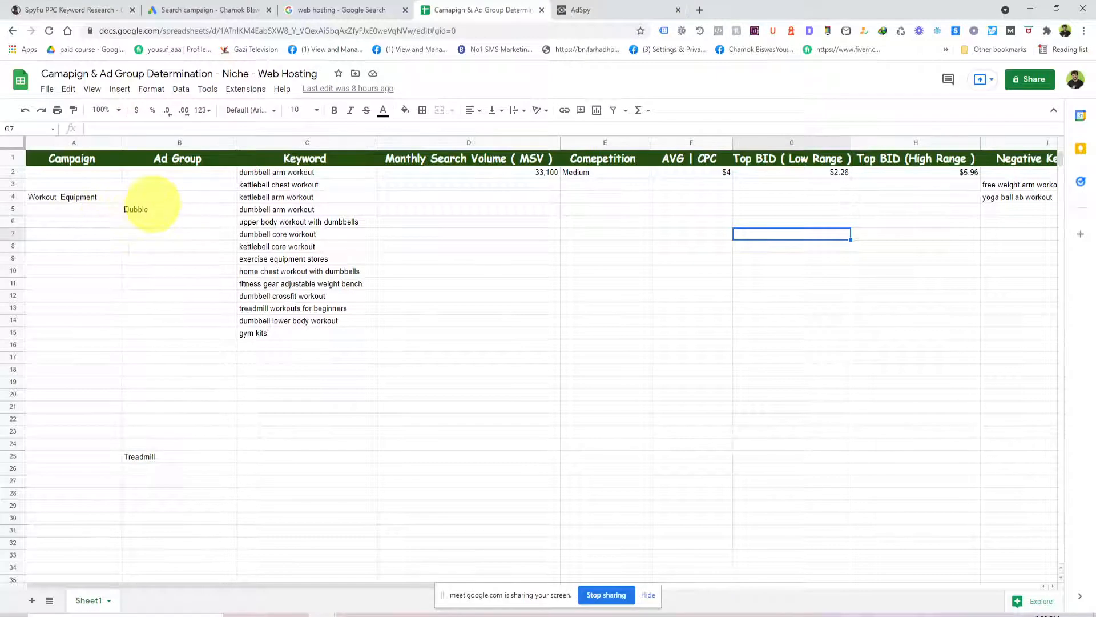
{"action": "left_click", "coordinate": [142, 210]}
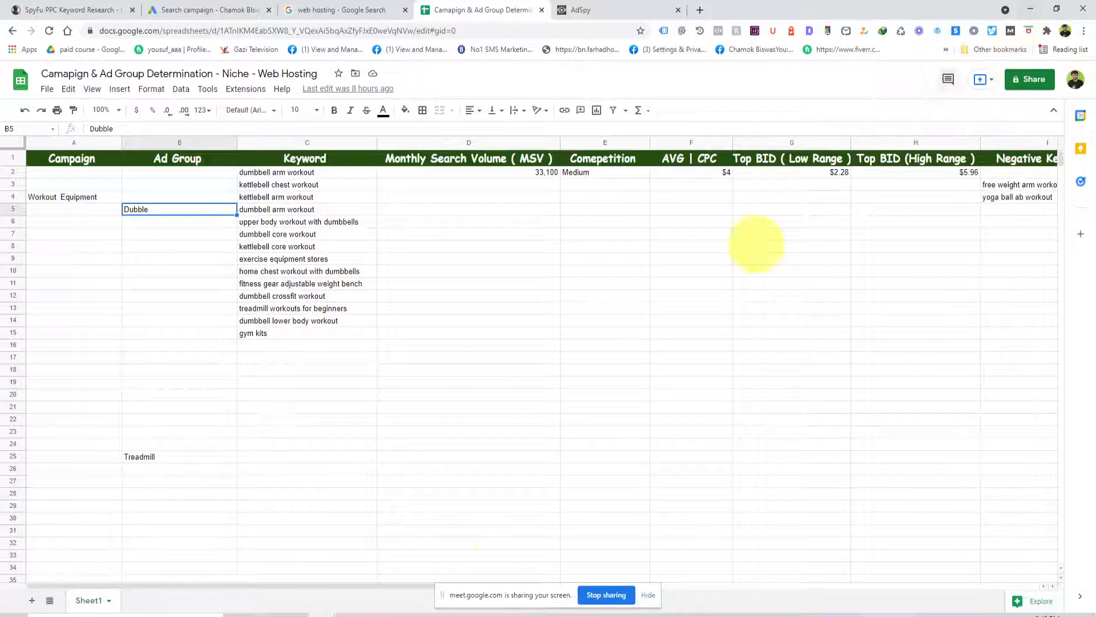
{"action": "left_click", "coordinate": [411, 614]}
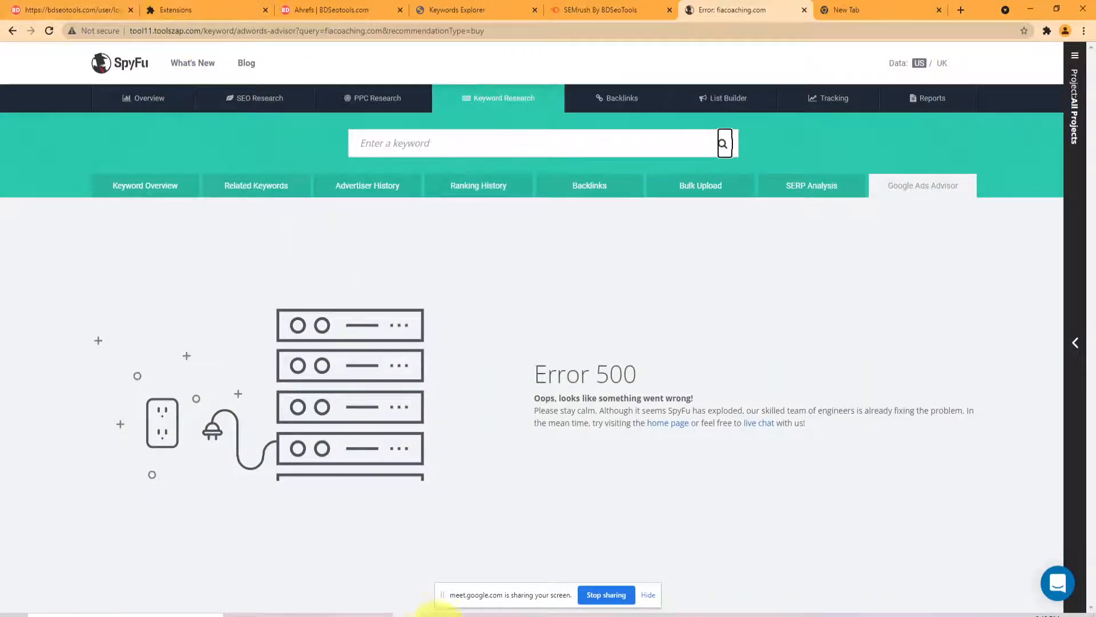
{"action": "left_click", "coordinate": [457, 615]}
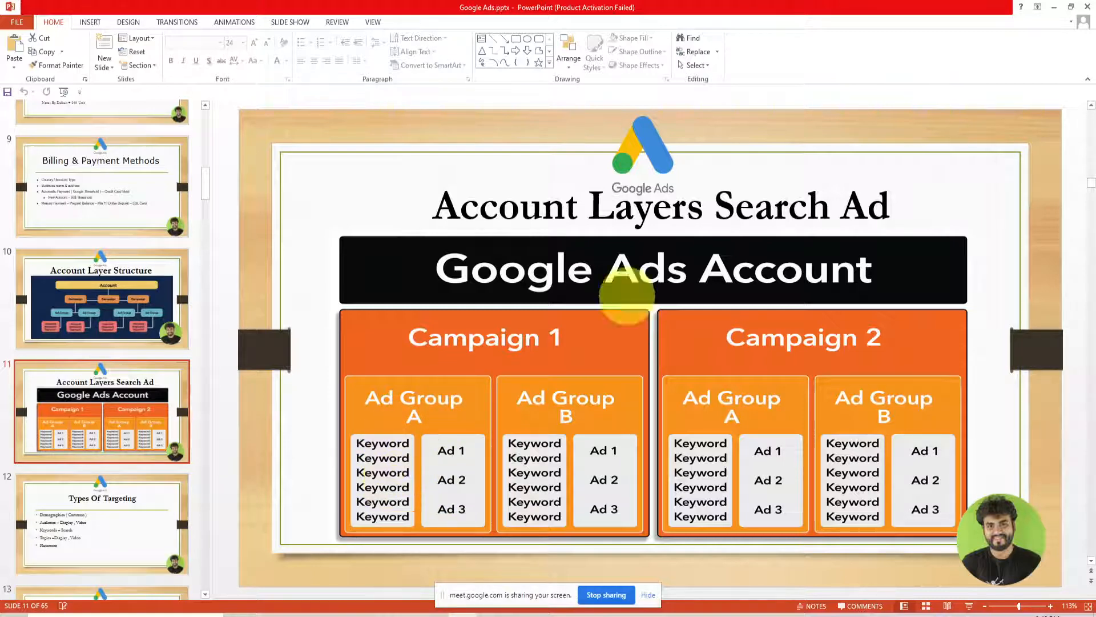
{"action": "left_click", "coordinate": [1054, 8]}
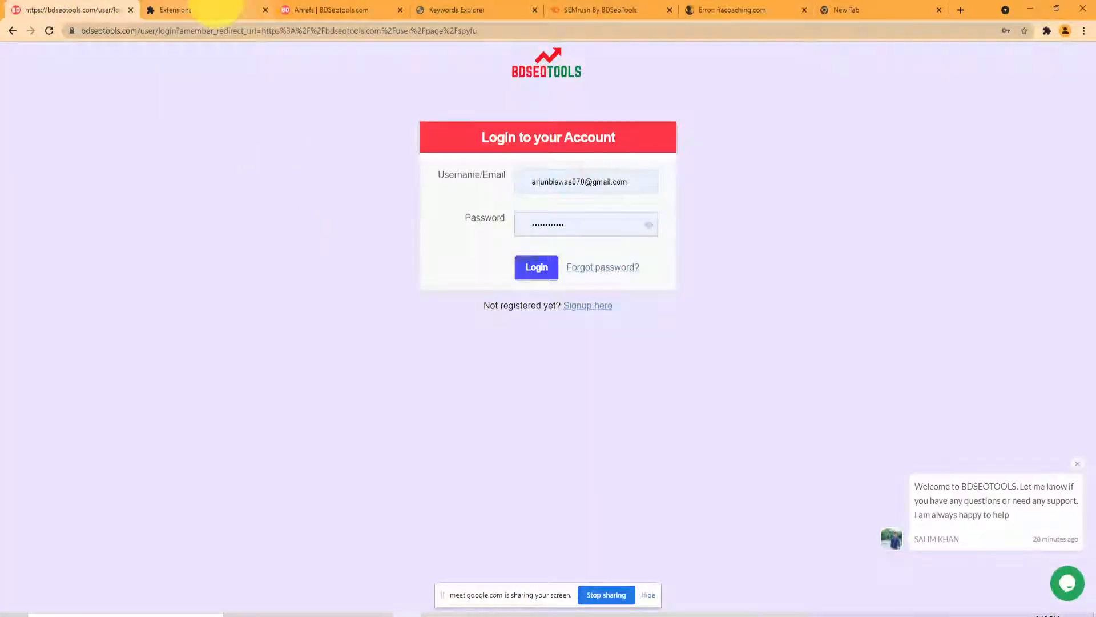
{"action": "left_click", "coordinate": [216, 10]}
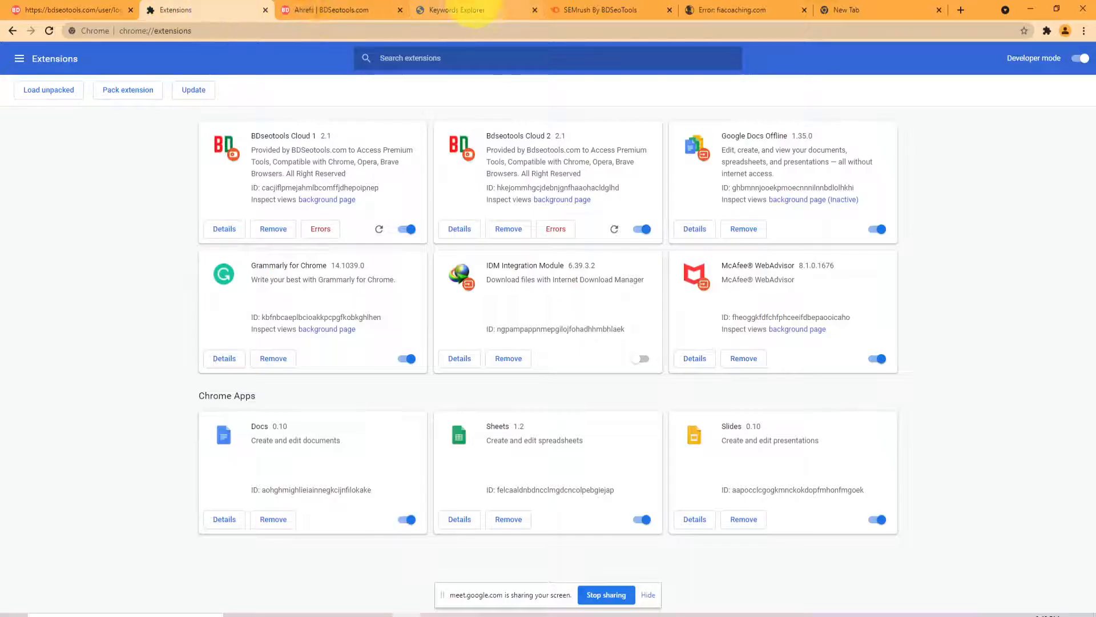
{"action": "left_click", "coordinate": [448, 9]}
{"action": "left_click", "coordinate": [309, 10]}
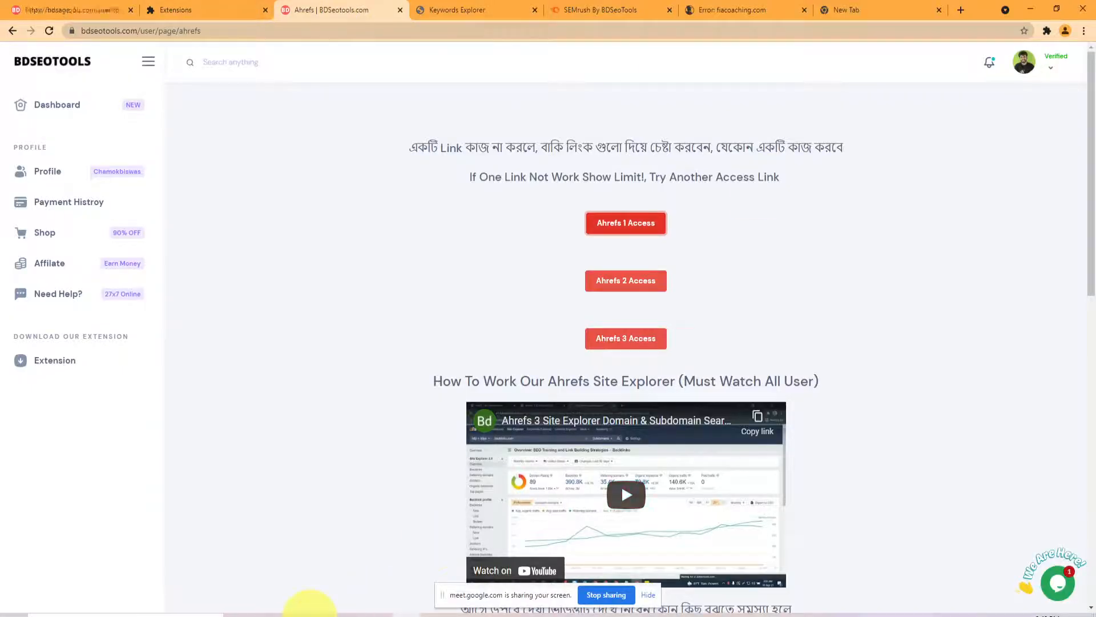
Switch back to SpyFu's fiacoaching.com page and advance the Google Ads History for life coach certification to more recent ads.
{"action": "mouse_move", "coordinate": [308, 611]}
{"action": "left_click", "coordinate": [377, 570]}
{"action": "left_click", "coordinate": [68, 9]}
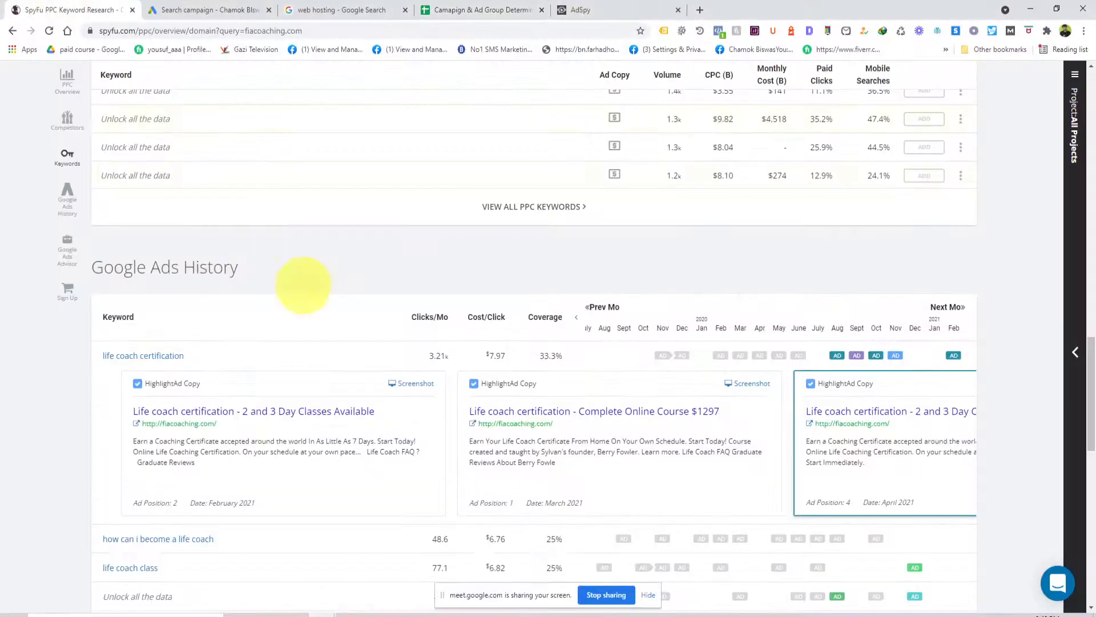
{"action": "left_click", "coordinate": [958, 448]}
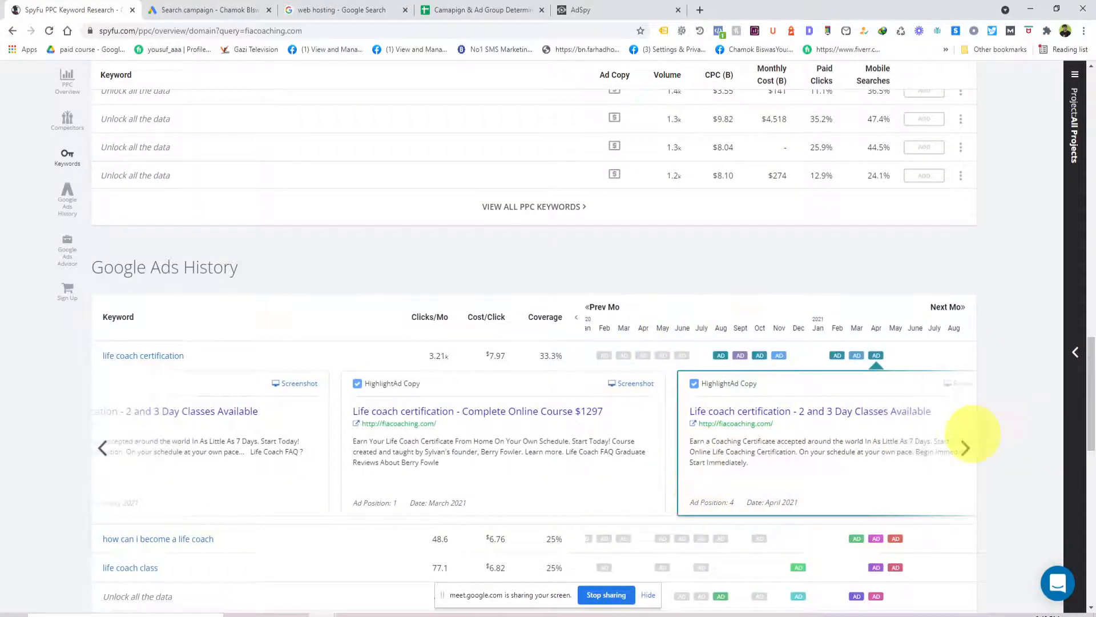
Page through the Google Ads History for life coach certification back to the February and March 2021 ads.
{"action": "left_click", "coordinate": [958, 448]}
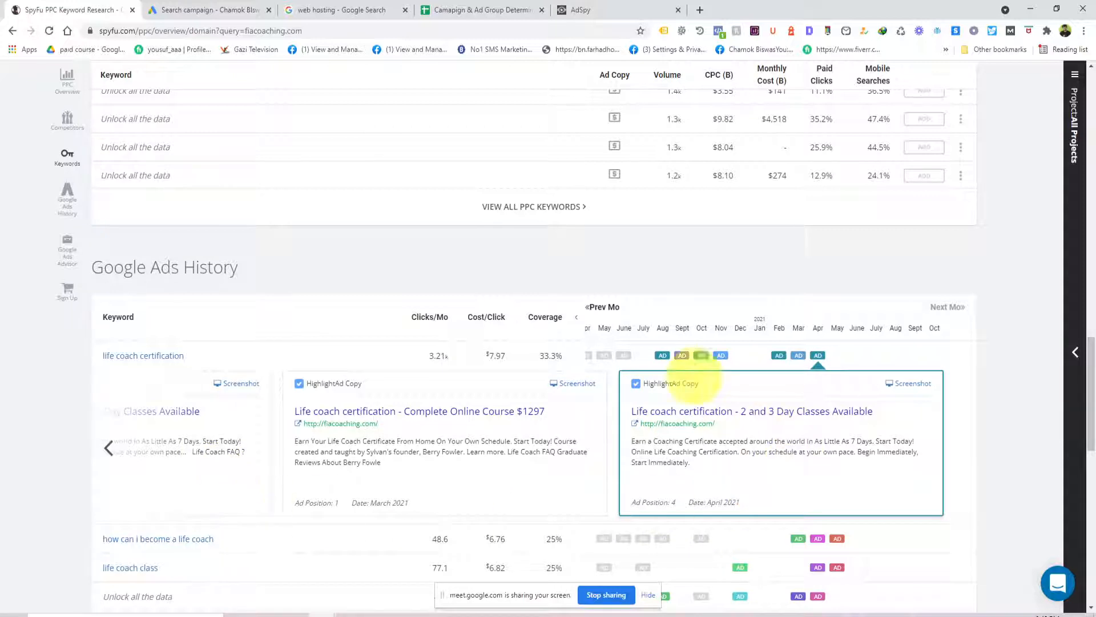
{"action": "left_click", "coordinate": [108, 448]}
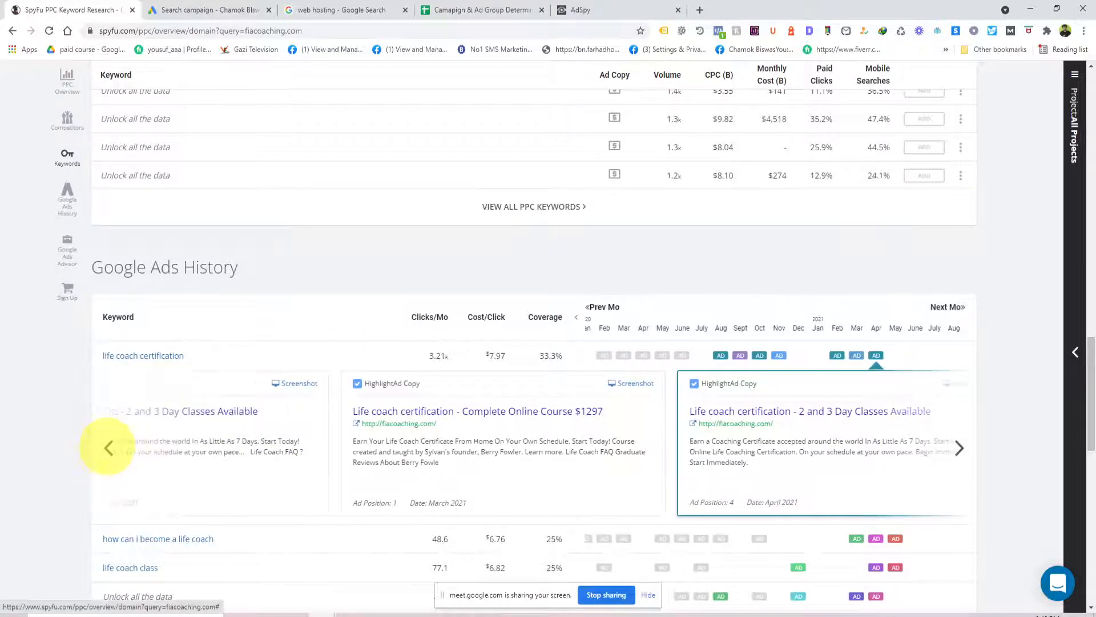
{"action": "left_click", "coordinate": [107, 446]}
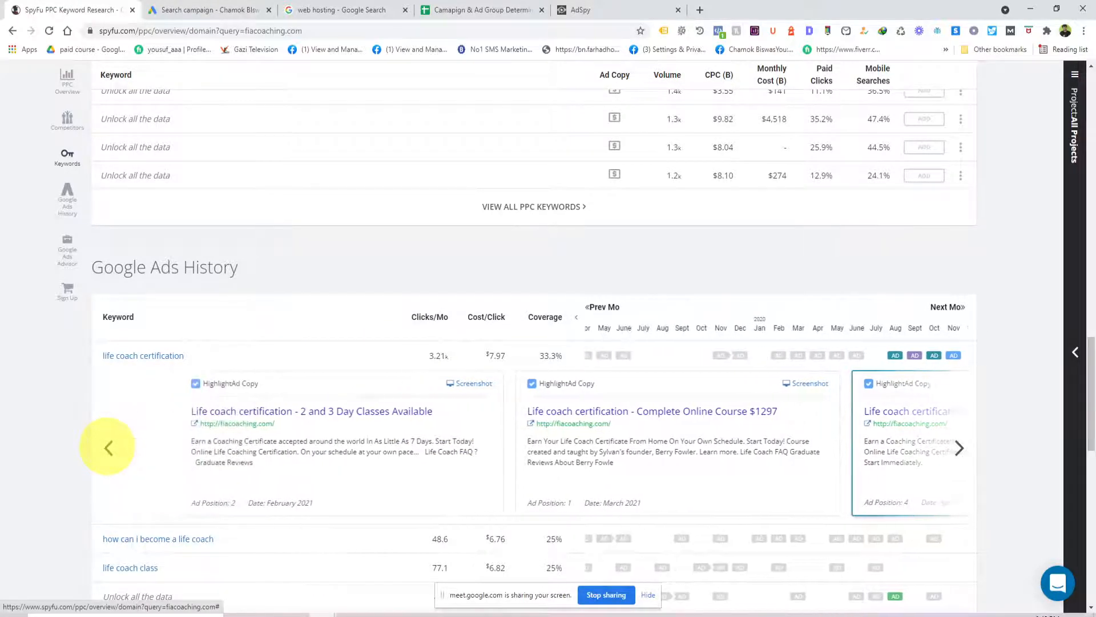
{"action": "left_click", "coordinate": [108, 446]}
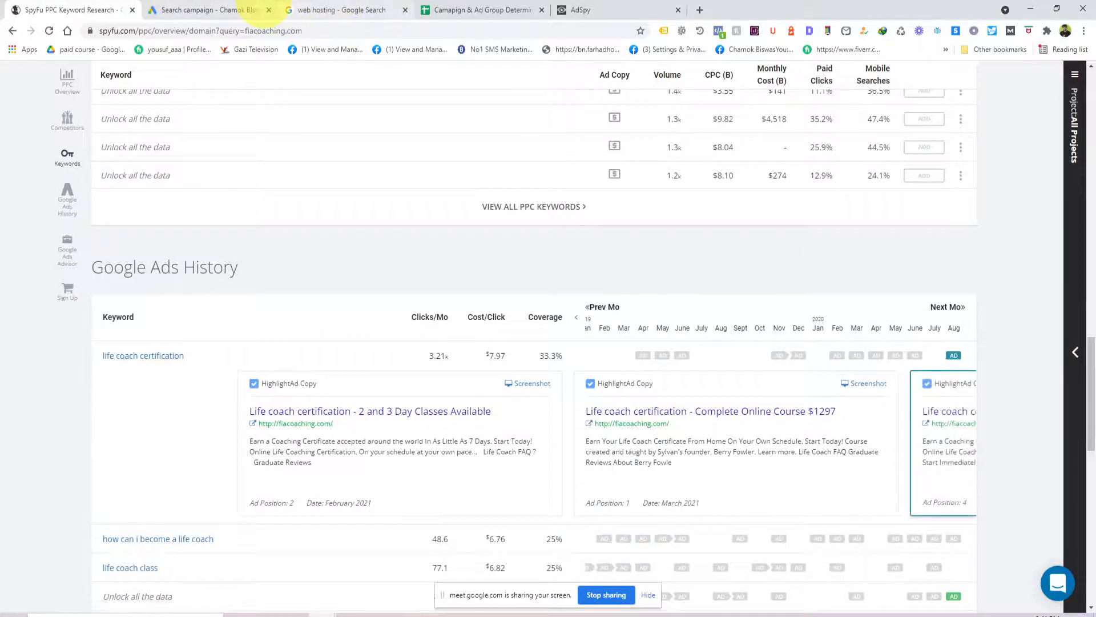
Compare SpyFu's life coach certification ads with the Ad rotation options in the Google Ads campaign draft.
{"action": "left_click", "coordinate": [264, 10]}
{"action": "left_click", "coordinate": [86, 9]}
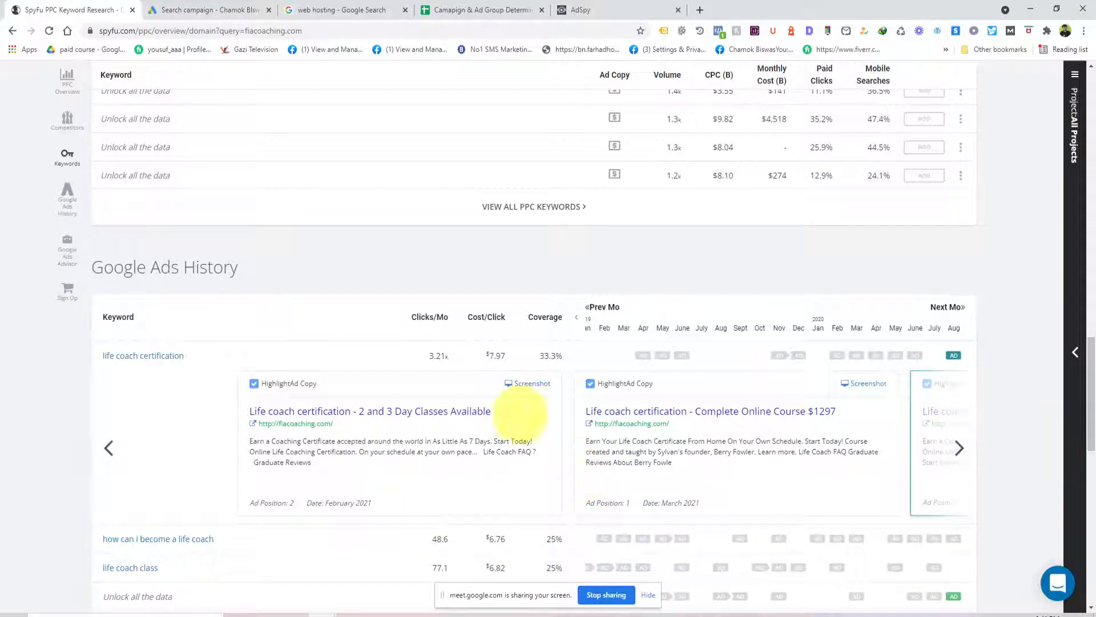
{"action": "left_click", "coordinate": [206, 10]}
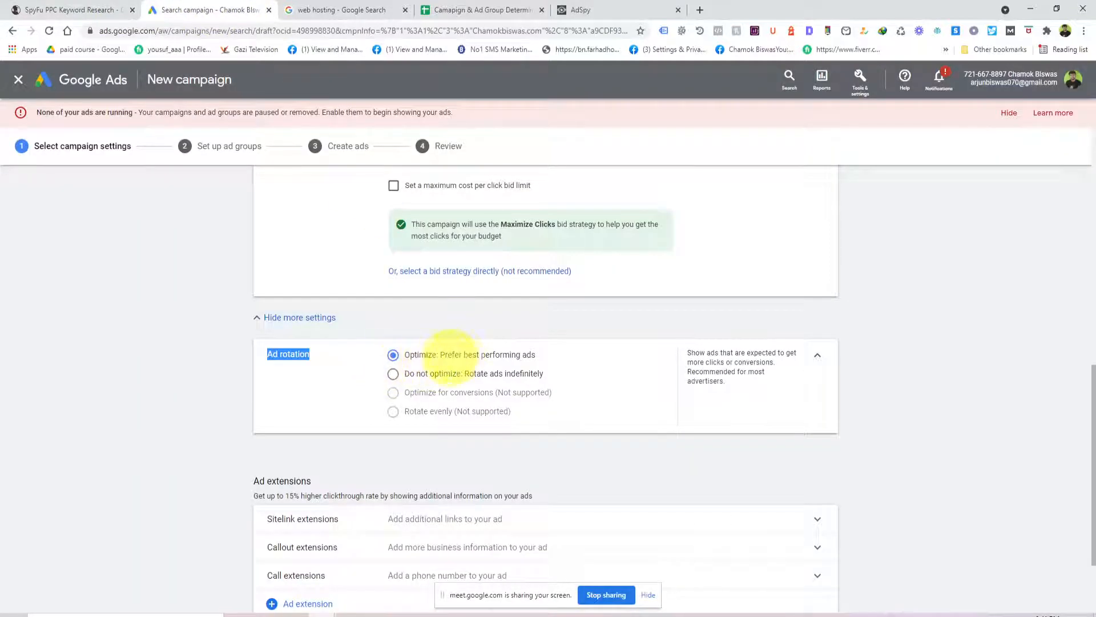
{"action": "left_click", "coordinate": [547, 357]}
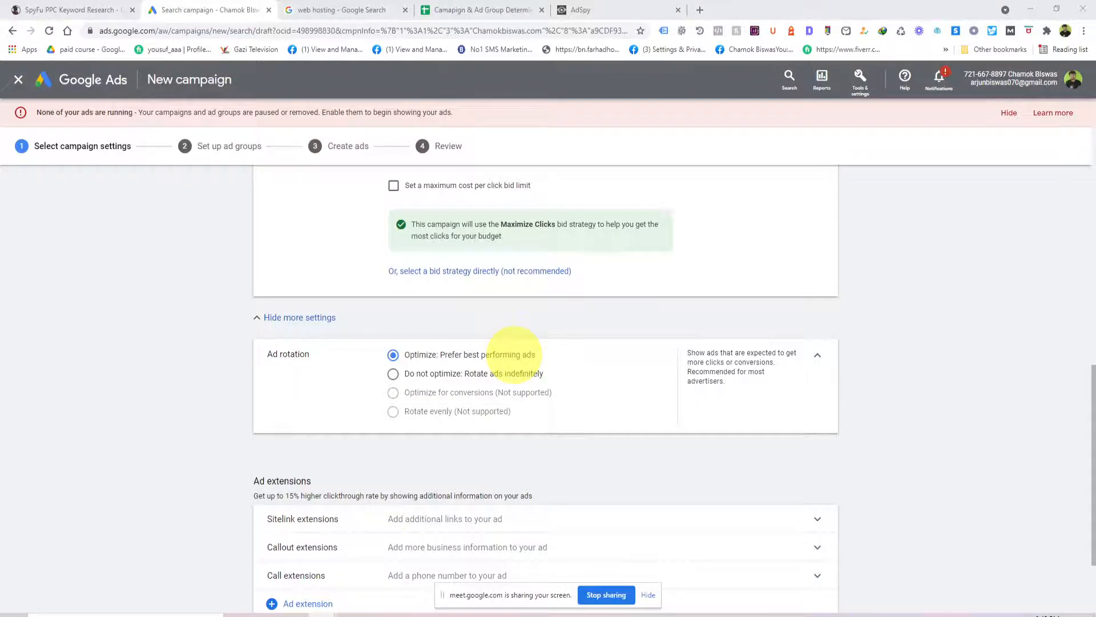
{"action": "left_click", "coordinate": [103, 10]}
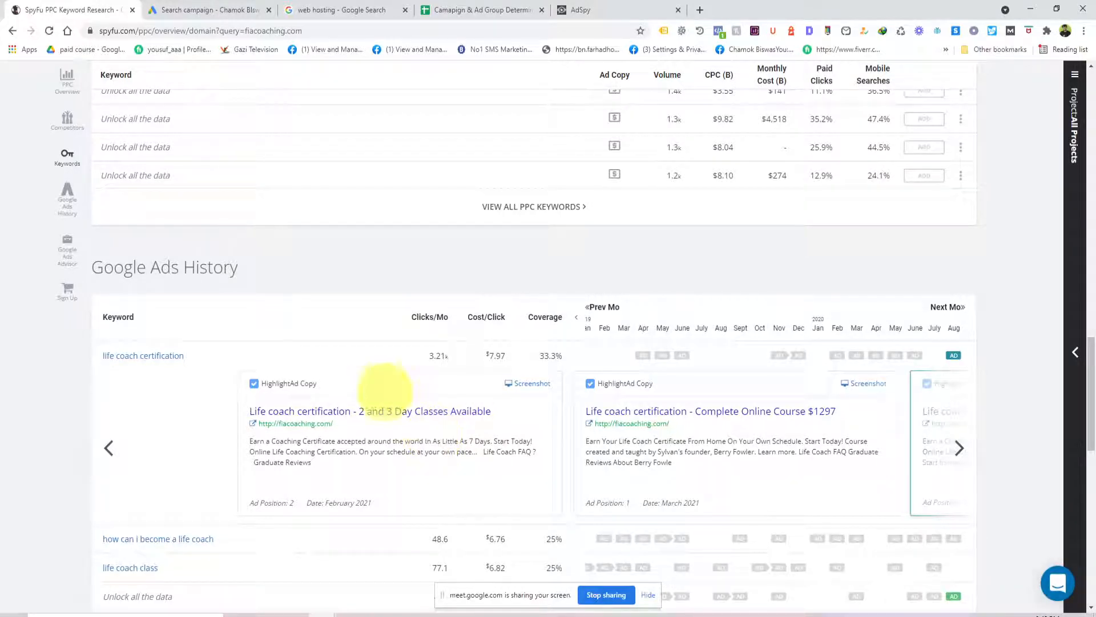
{"action": "left_click", "coordinate": [229, 9]}
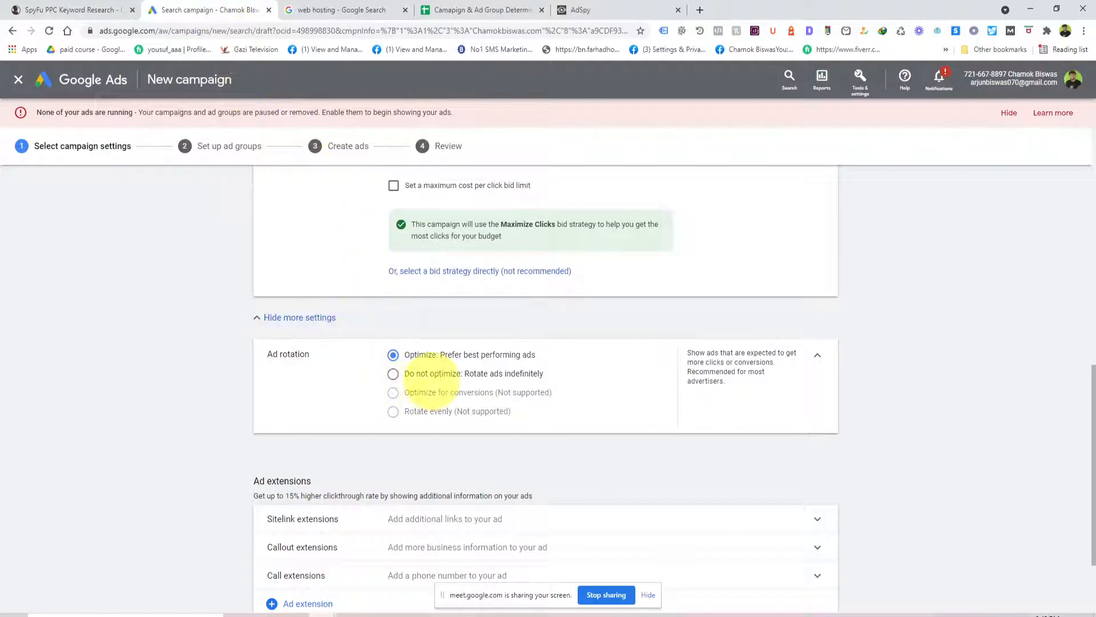
Alternate ad rotation between Do not optimize: Rotate ads indefinitely and Optimize: Prefer best performing ads, finishing on Optimize.
{"action": "left_click", "coordinate": [437, 372]}
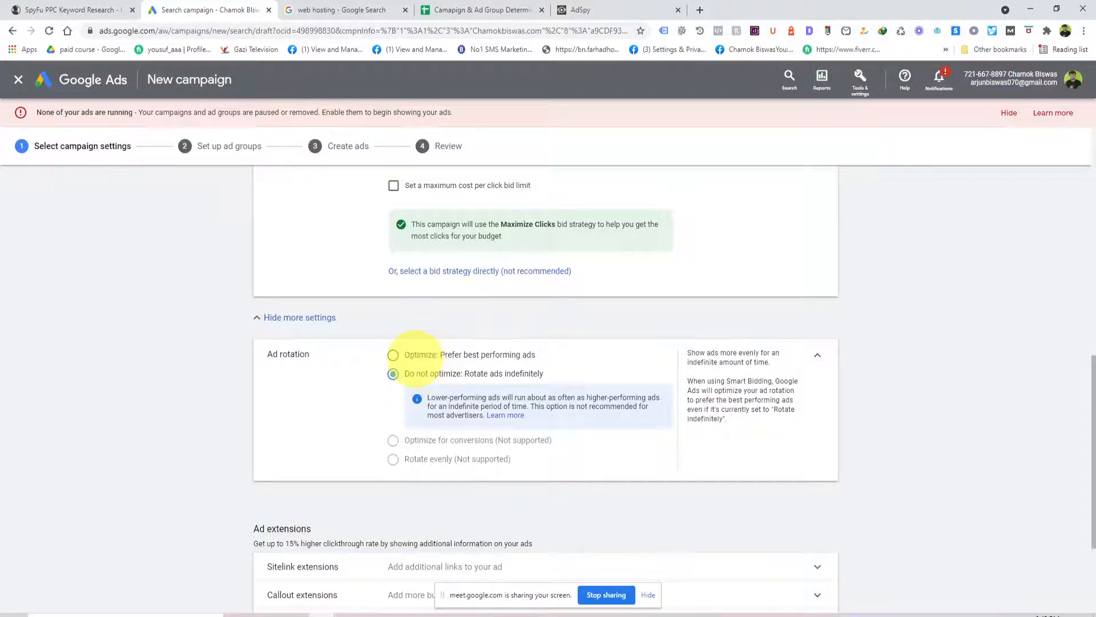
{"action": "left_click", "coordinate": [415, 353]}
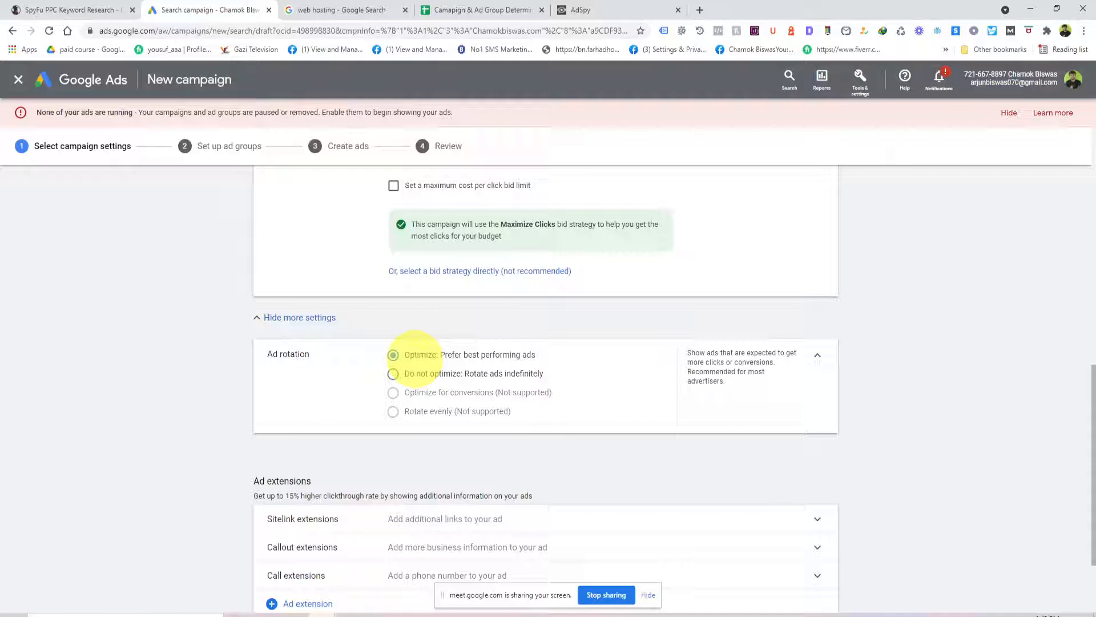
{"action": "left_click", "coordinate": [414, 374]}
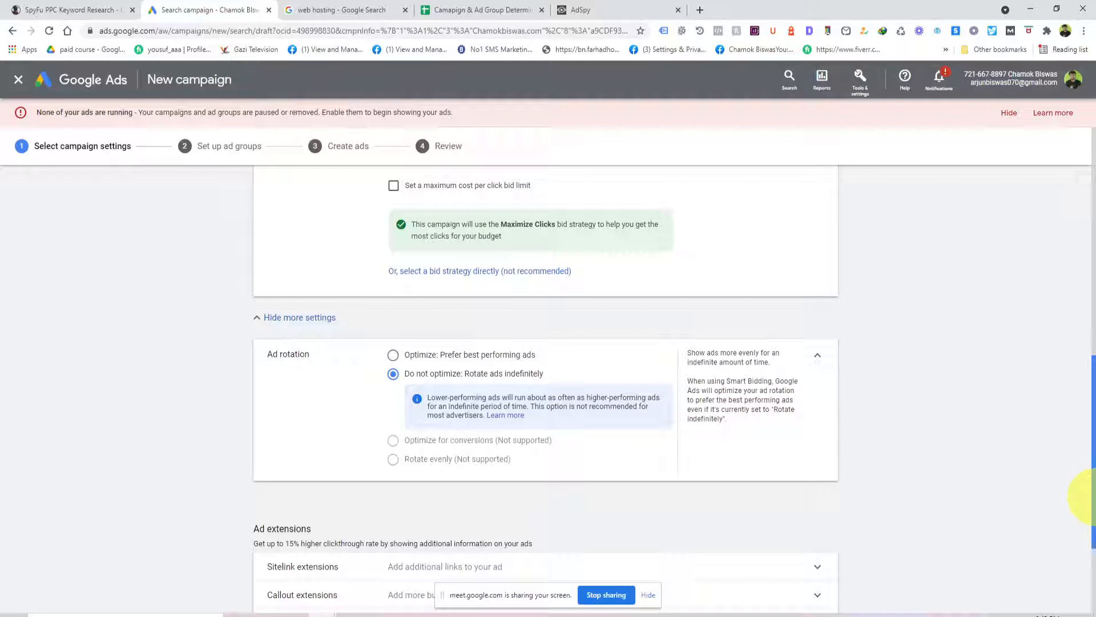
{"action": "left_click", "coordinate": [423, 354]}
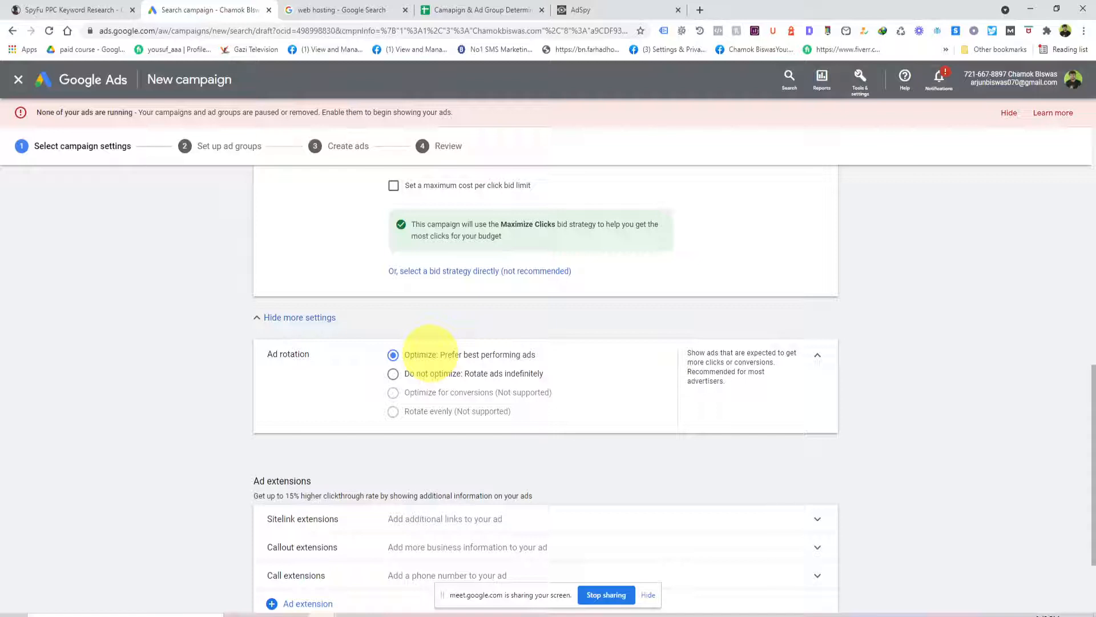
{"action": "left_click", "coordinate": [420, 373]}
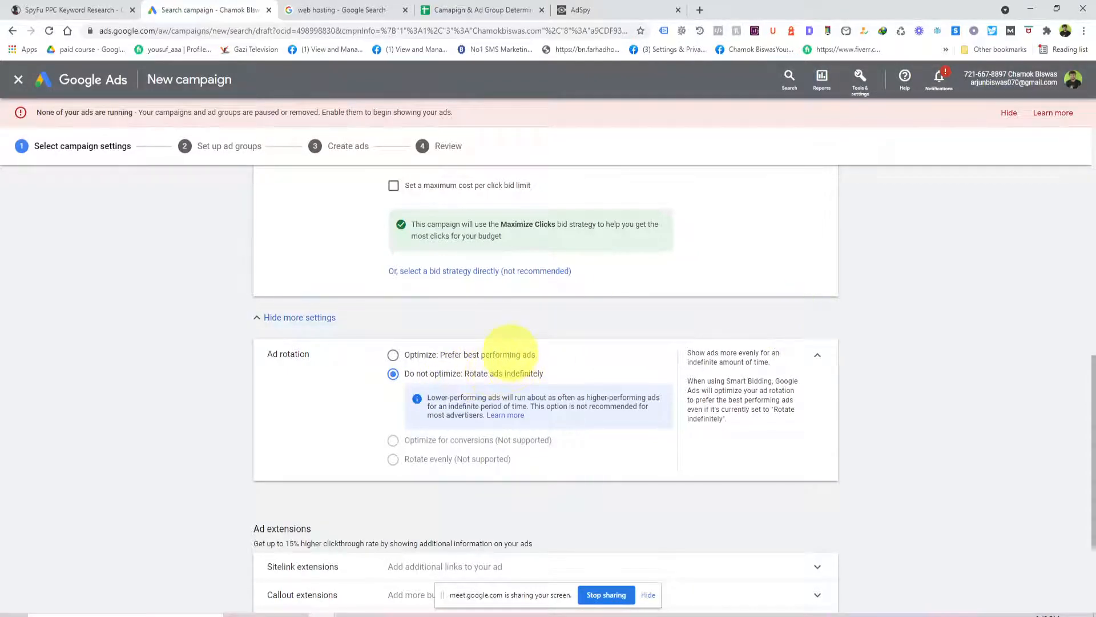
{"action": "left_click", "coordinate": [510, 351]}
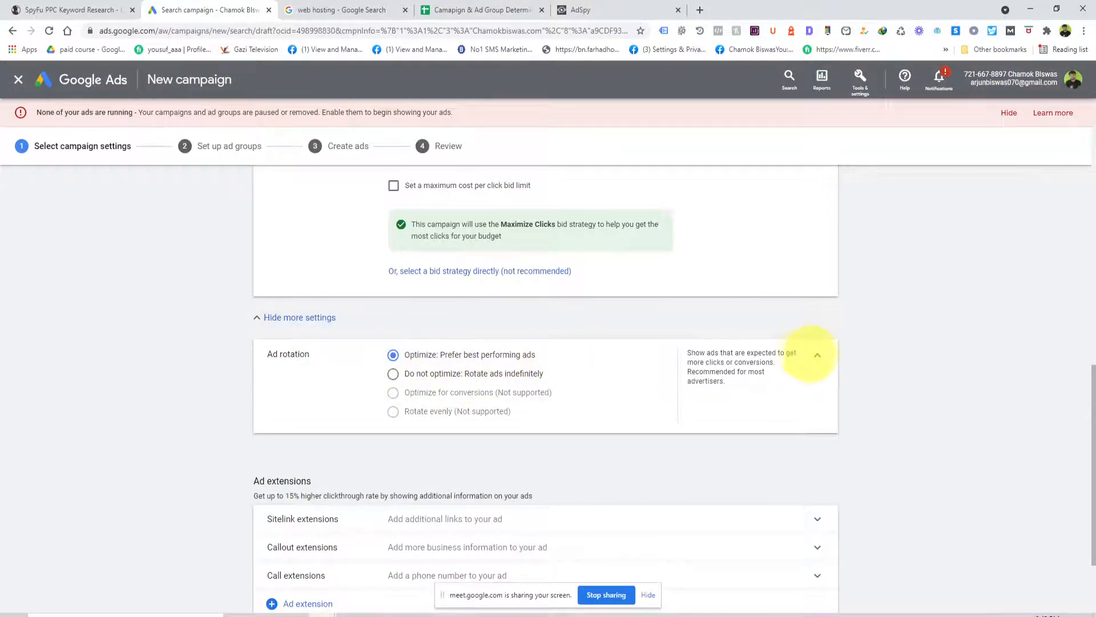
Collapse the Ad rotation settings and compare the additional ad extension types with the web hosting ads in Google results.
{"action": "left_click", "coordinate": [816, 355]}
{"action": "scroll", "coordinate": [354, 403], "scroll_direction": "down", "scroll_amount": 1}
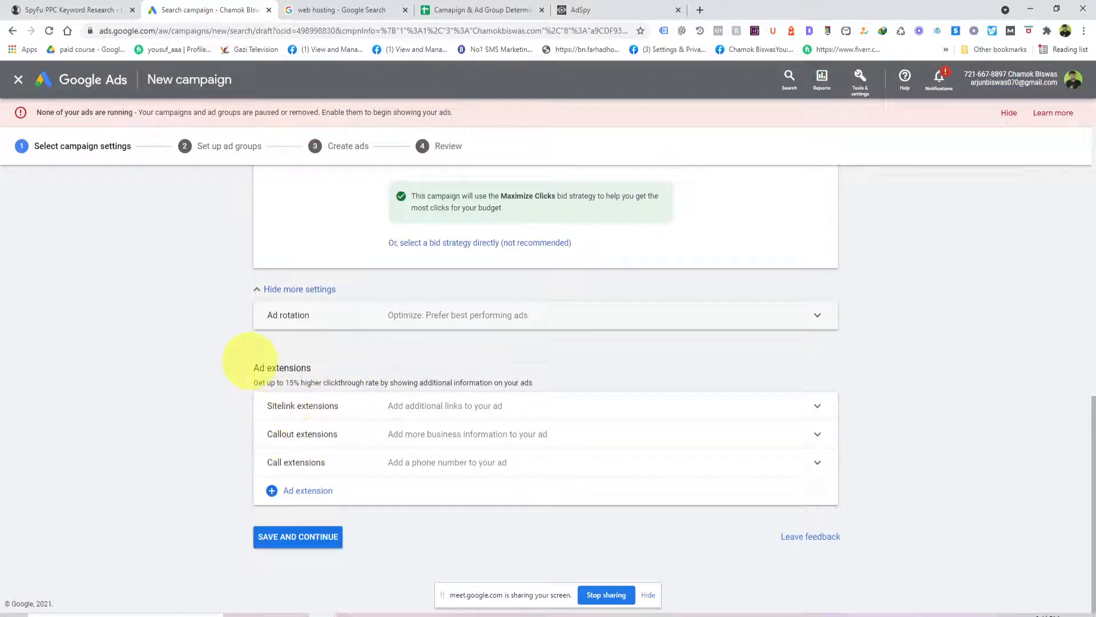
{"action": "left_click", "coordinate": [306, 489]}
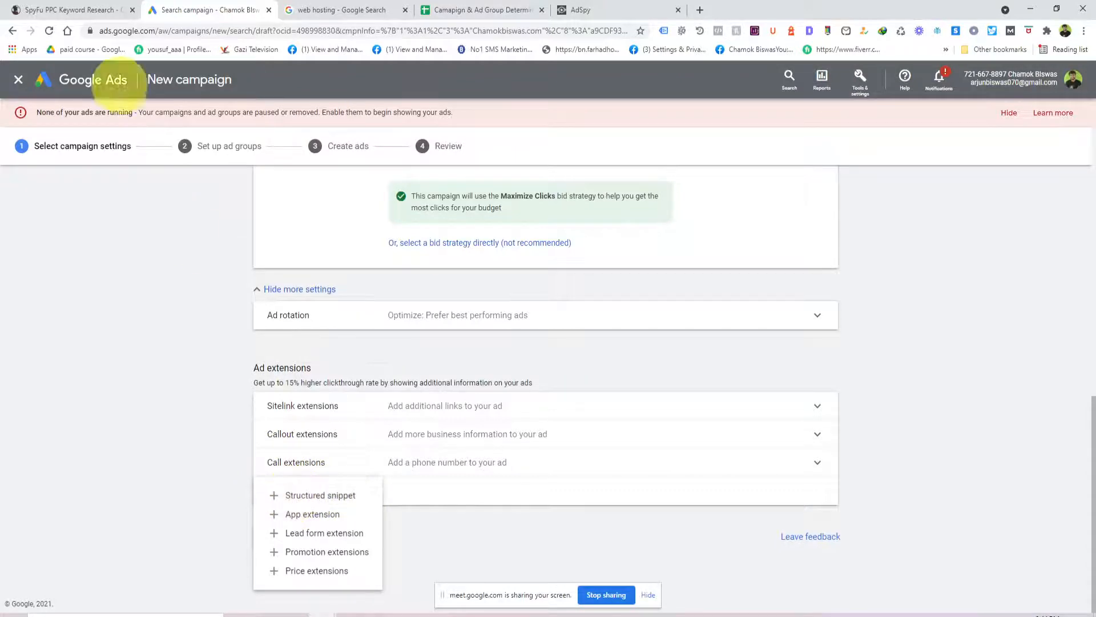
{"action": "left_click", "coordinate": [349, 10]}
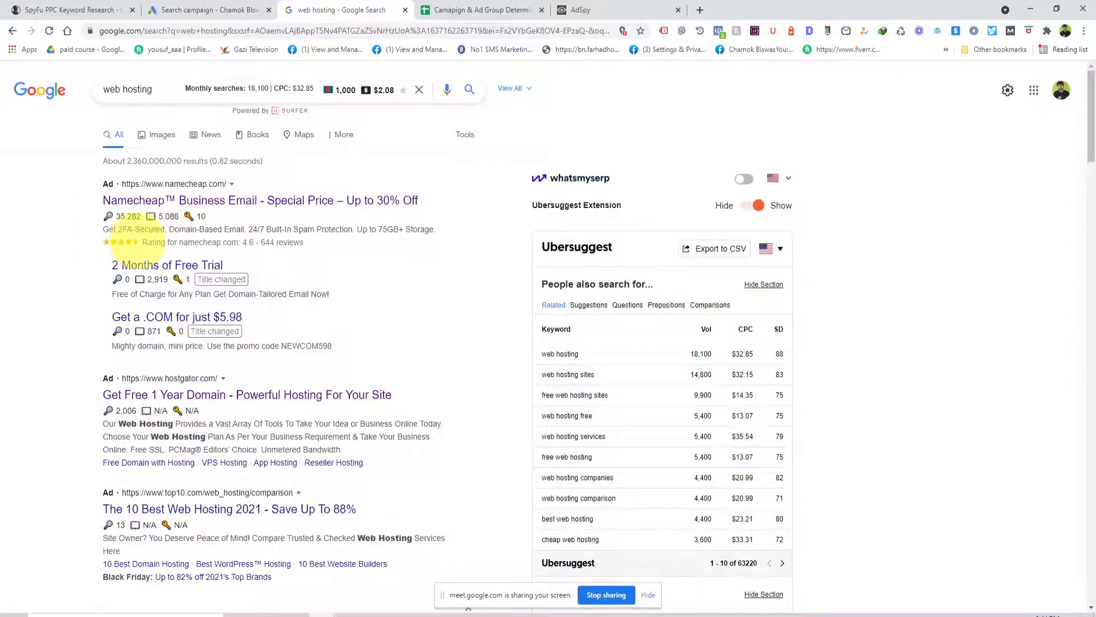
{"action": "left_click", "coordinate": [219, 10]}
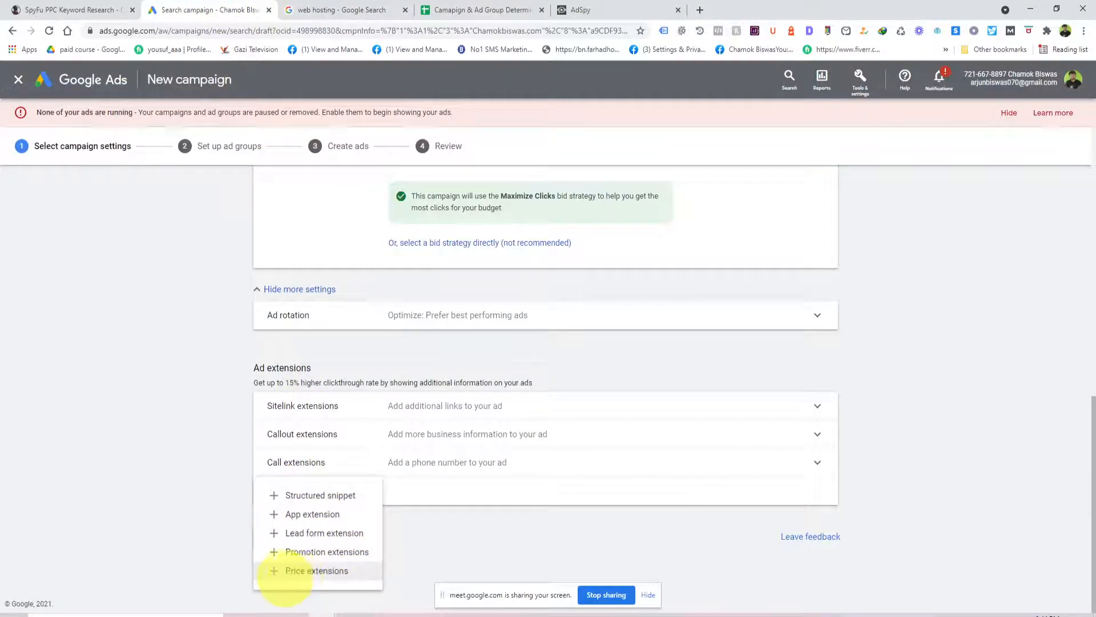
{"action": "left_click", "coordinate": [316, 9]}
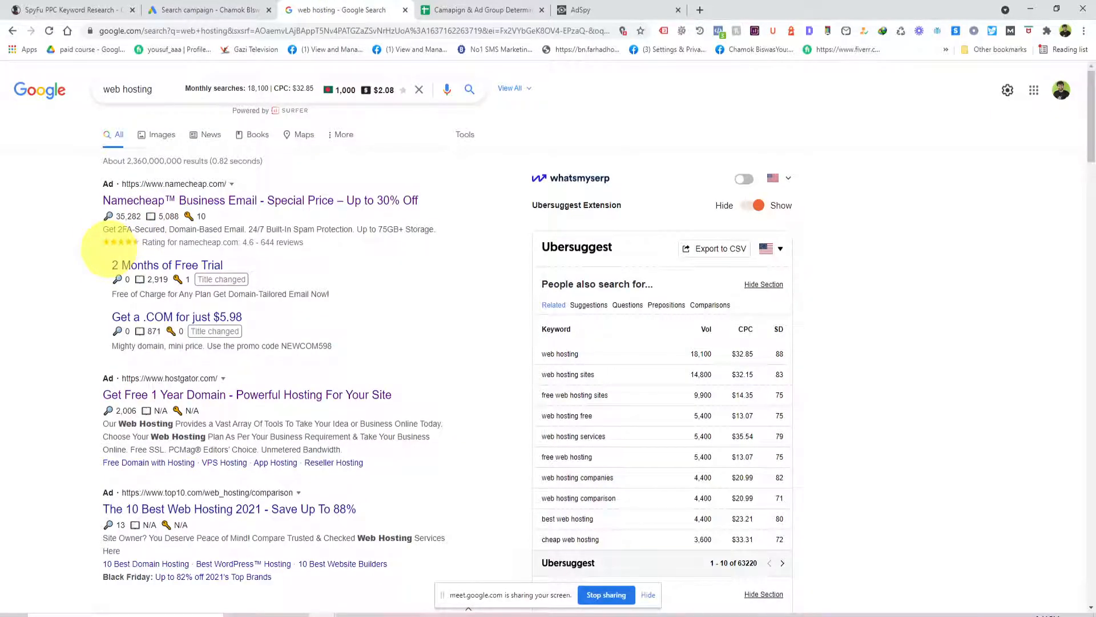
{"action": "left_click", "coordinate": [188, 9]}
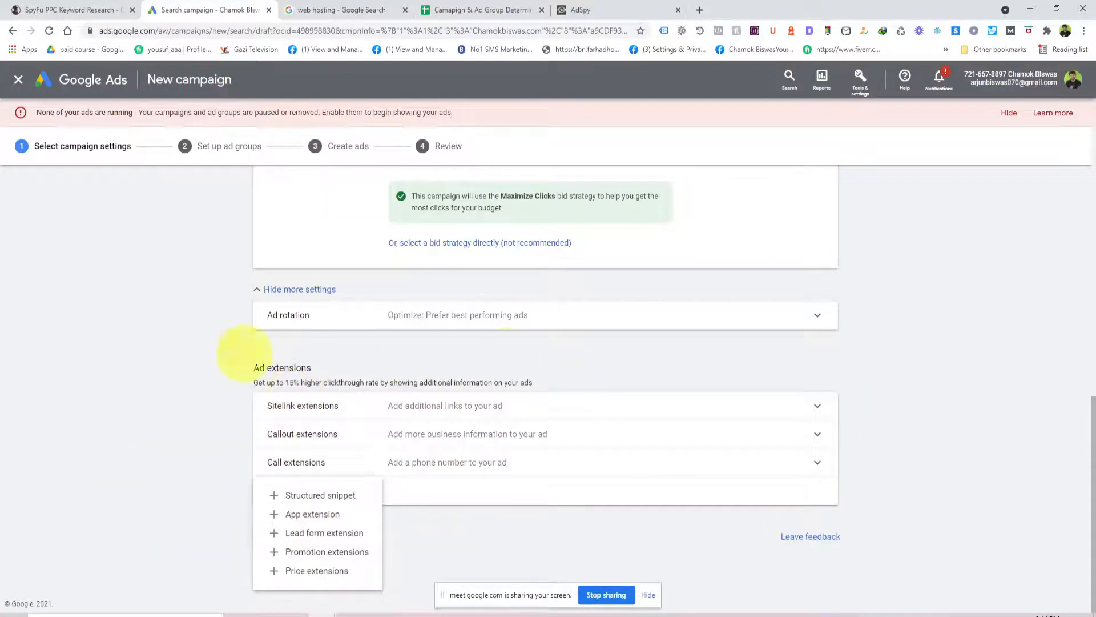
{"action": "left_click", "coordinate": [244, 353]}
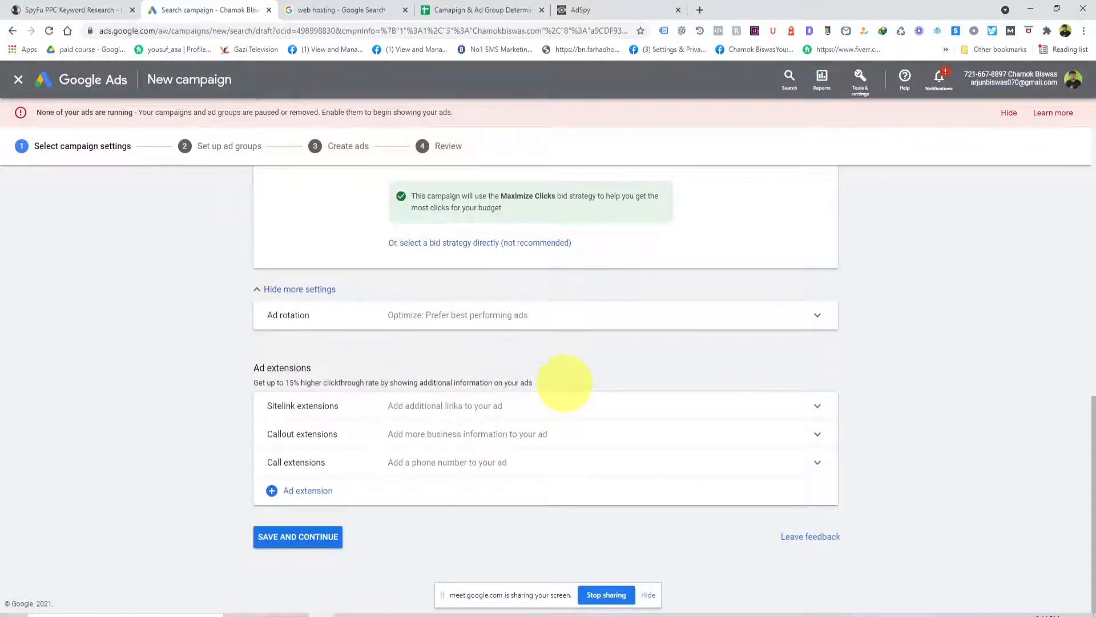
Rerun the web hosting search in Google results and open the Namecheap Business Email ad's landing page.
{"action": "left_click", "coordinate": [320, 9]}
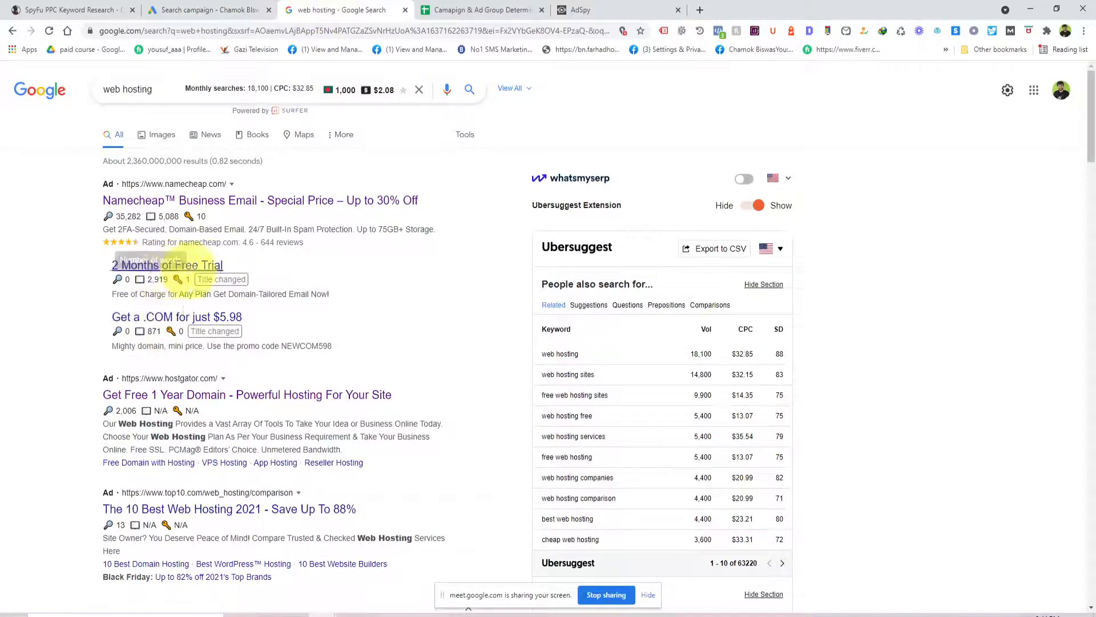
{"action": "mouse_move", "coordinate": [222, 279]}
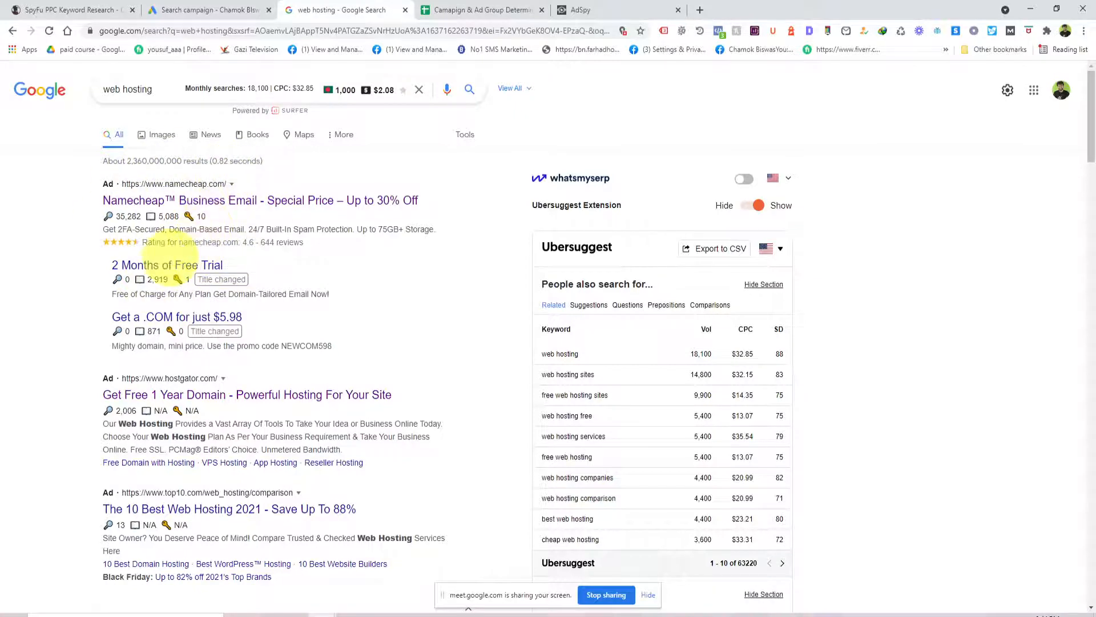
{"action": "left_click", "coordinate": [468, 88]}
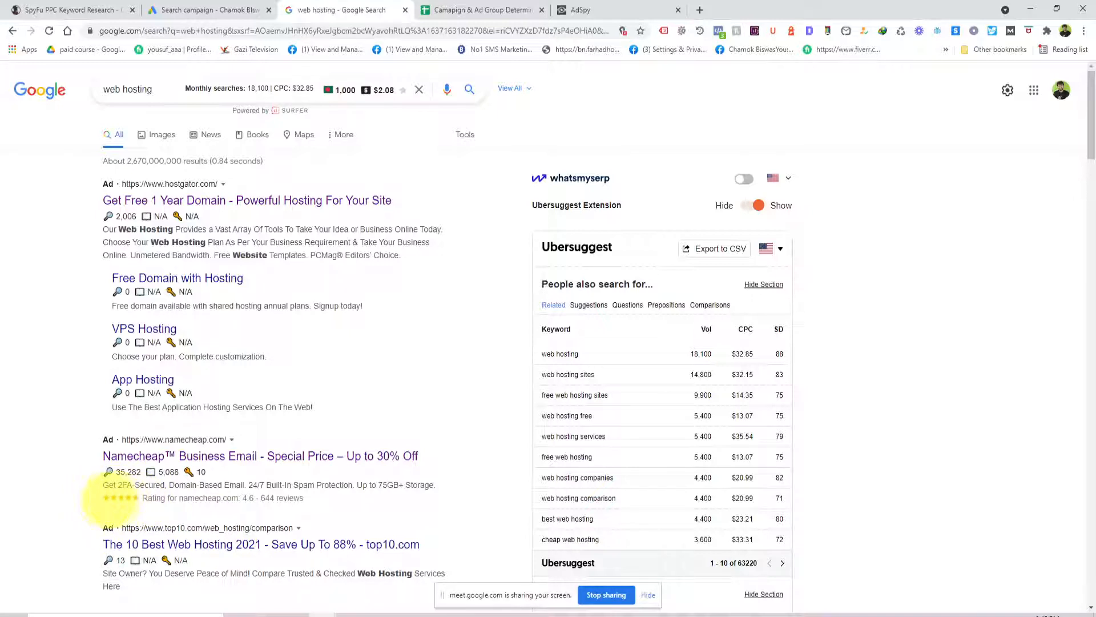
{"action": "left_click", "coordinate": [130, 455]}
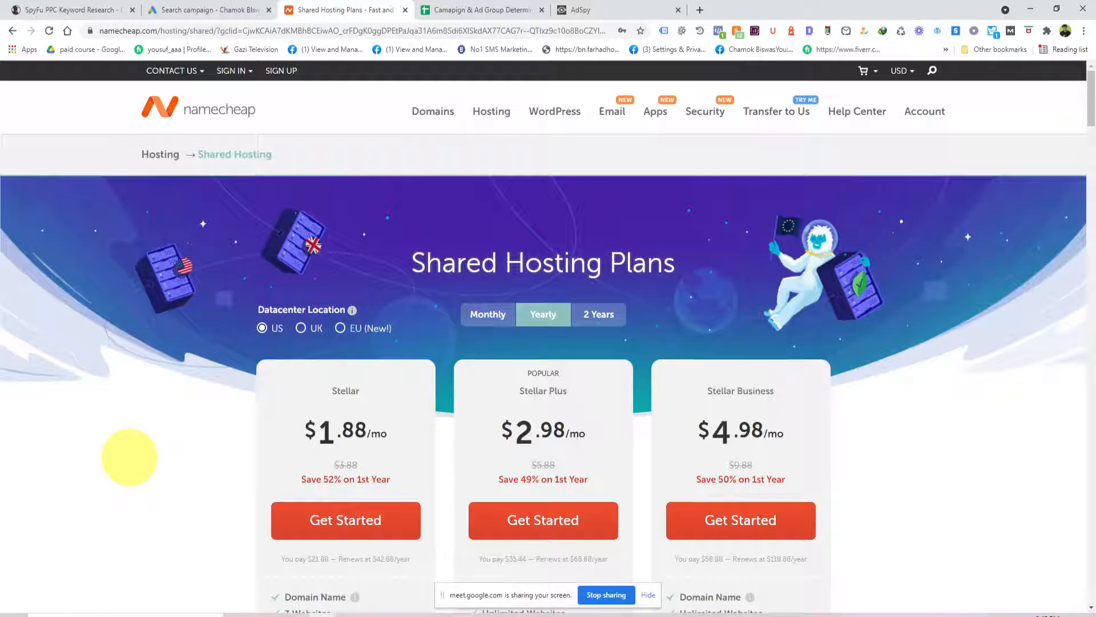
Return to the Google Ads campaign draft and expand the Sitelink extensions section.
{"action": "left_click", "coordinate": [194, 9]}
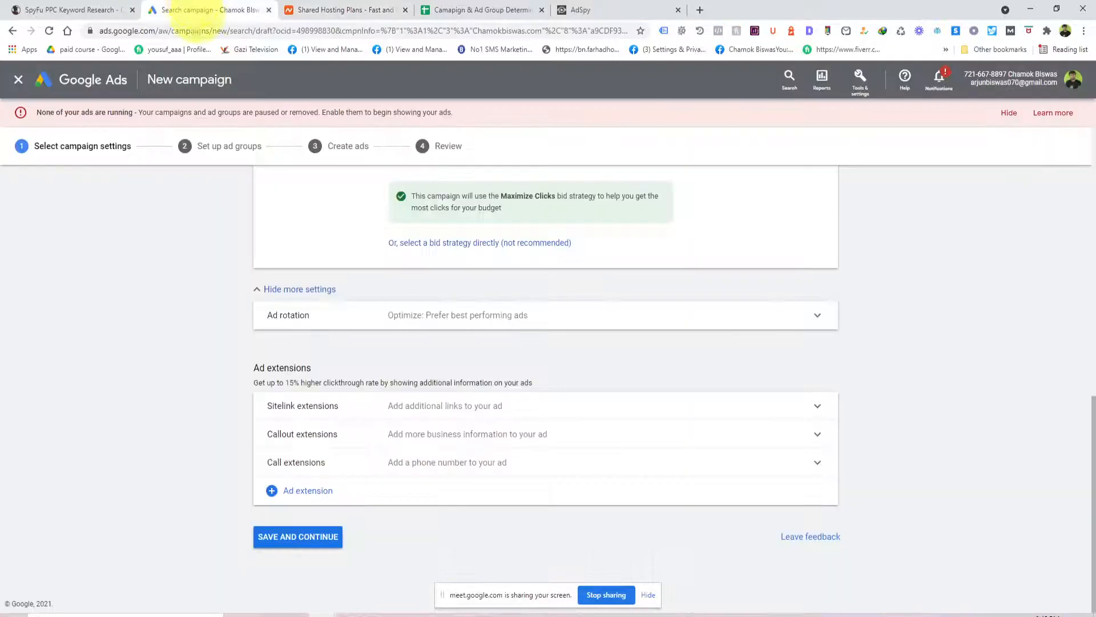
{"action": "left_click", "coordinate": [288, 406]}
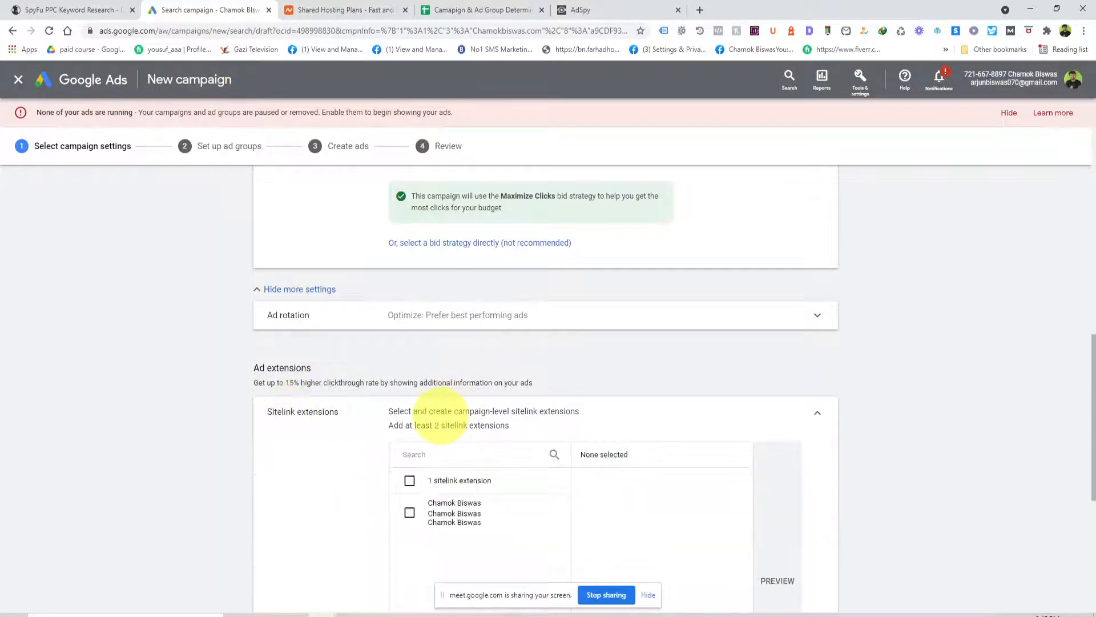
{"action": "scroll", "coordinate": [441, 412], "scroll_direction": "down", "scroll_amount": 2}
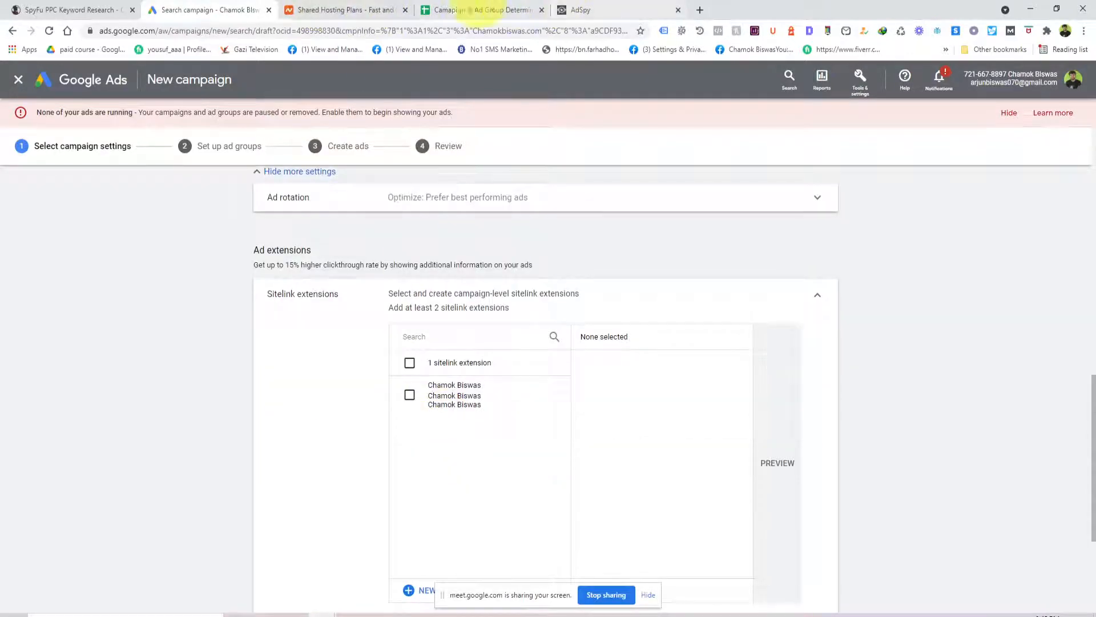
Open a new browser tab and search Google for web hosting.
{"action": "left_click", "coordinate": [588, 10]}
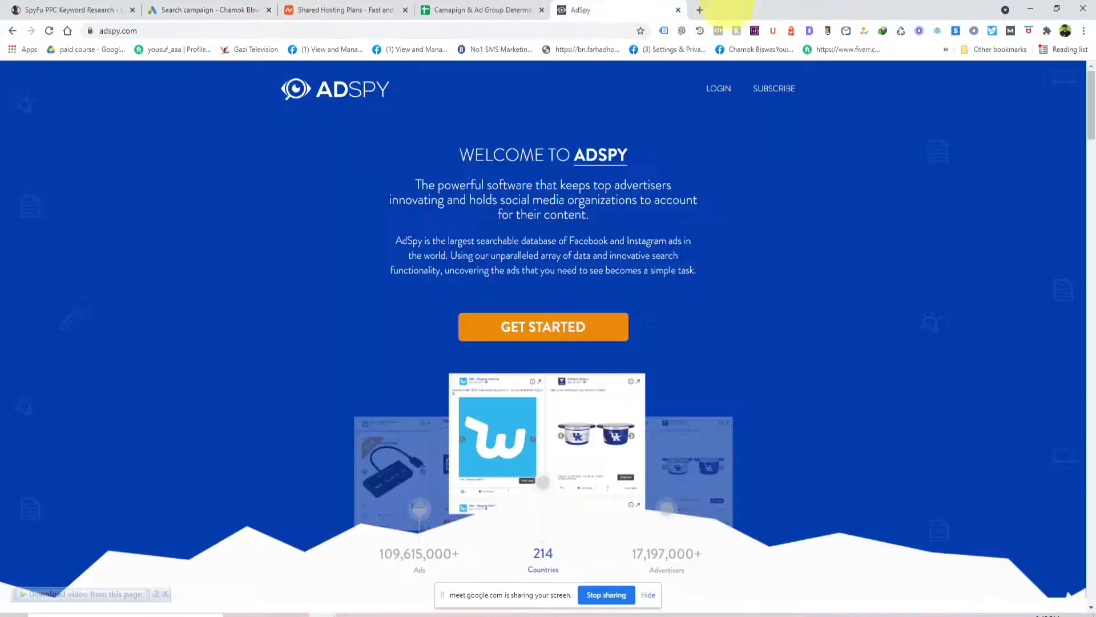
{"action": "left_click", "coordinate": [699, 10]}
{"action": "left_click", "coordinate": [1083, 30]}
{"action": "mouse_move", "coordinate": [1009, 92]}
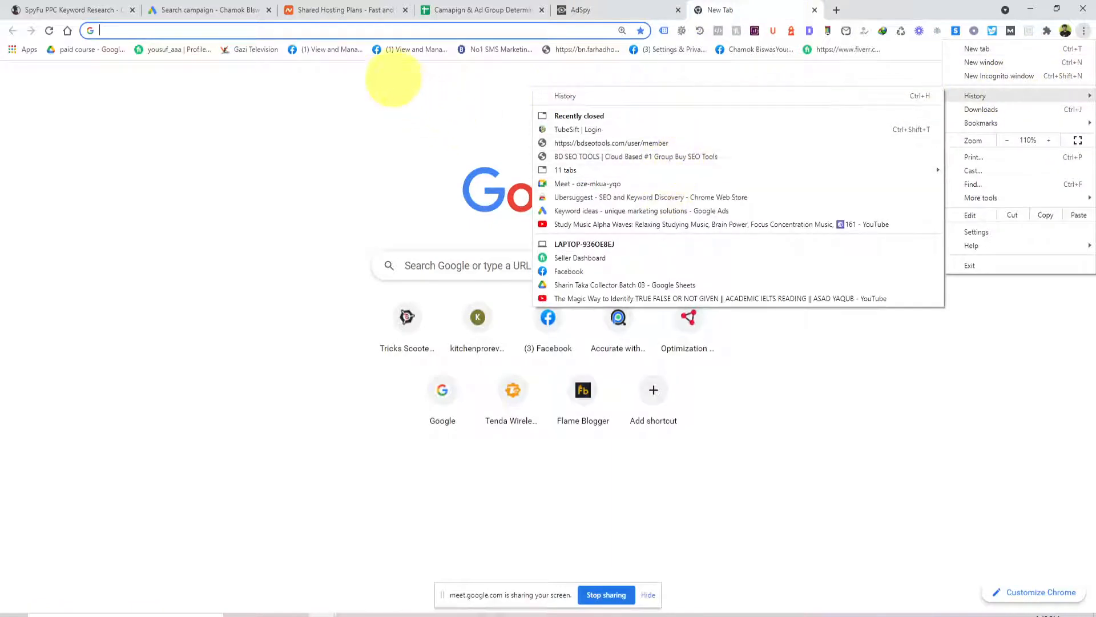
{"action": "left_click", "coordinate": [447, 266]}
{"action": "type", "text": "web hosting"}
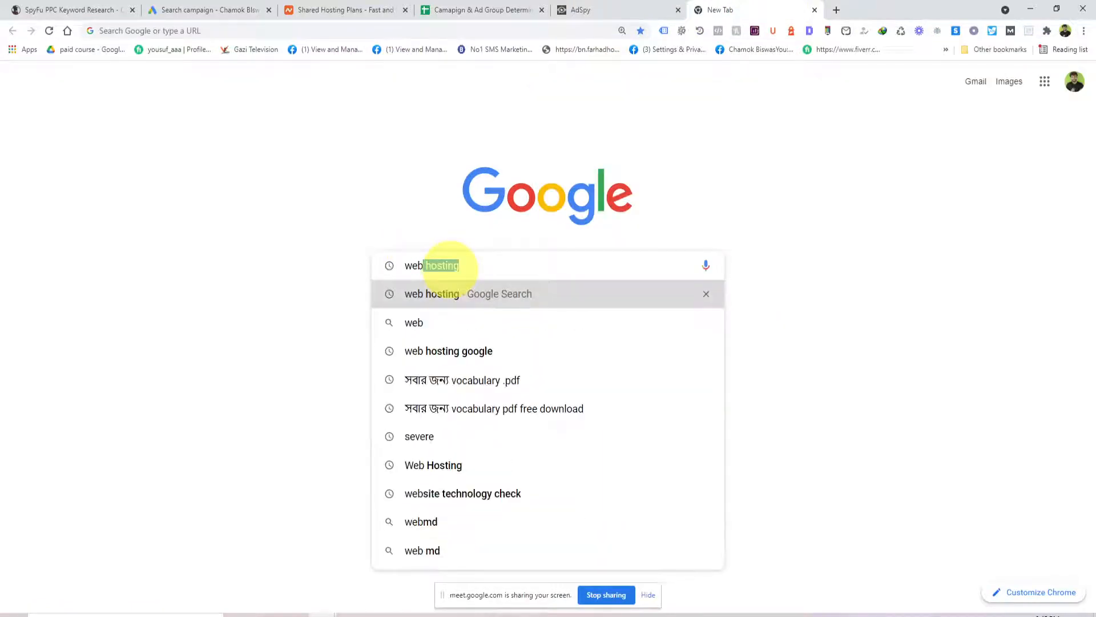
{"action": "key", "text": "Return"}
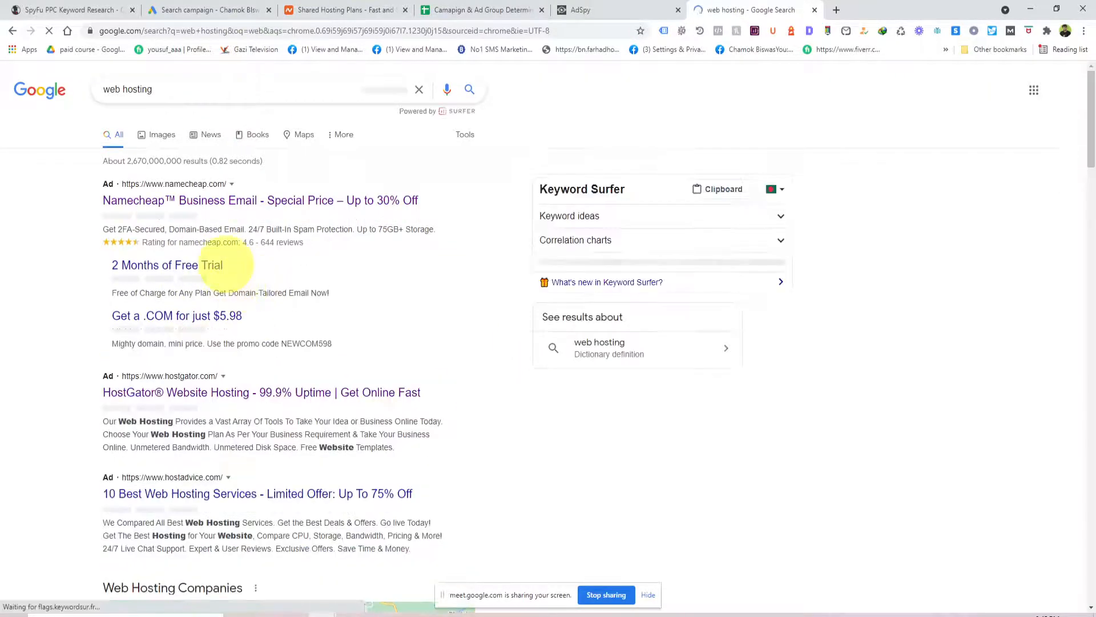
Return to the Google Ads campaign draft, inspect the existing sitelink extension's edit form, and exit it without saving.
{"action": "left_click", "coordinate": [209, 10]}
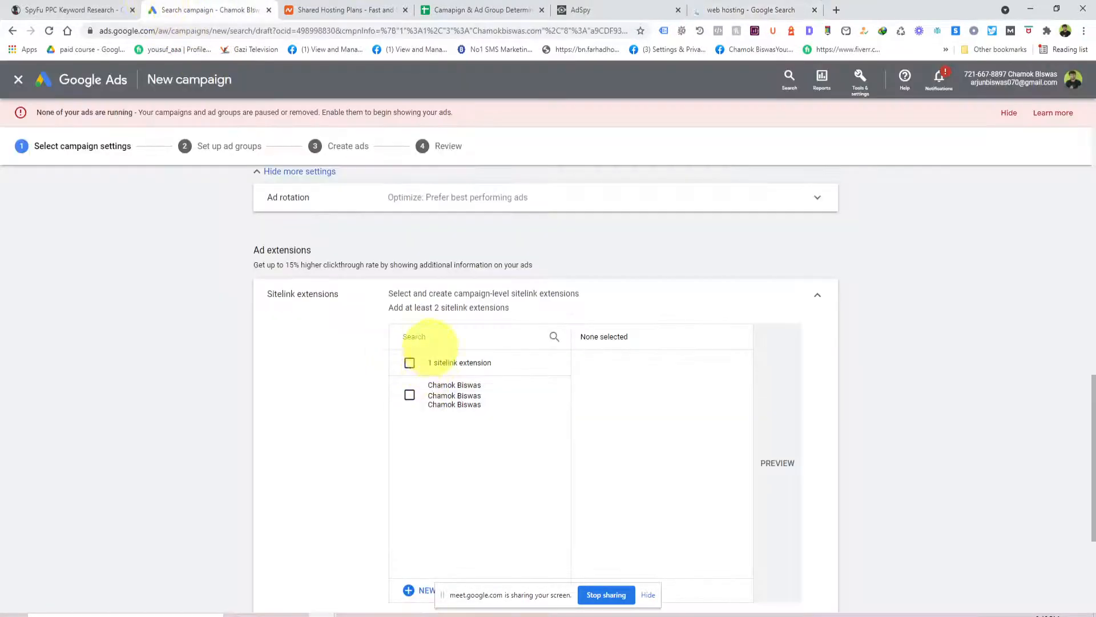
{"action": "scroll", "coordinate": [425, 343], "scroll_direction": "down", "scroll_amount": 2}
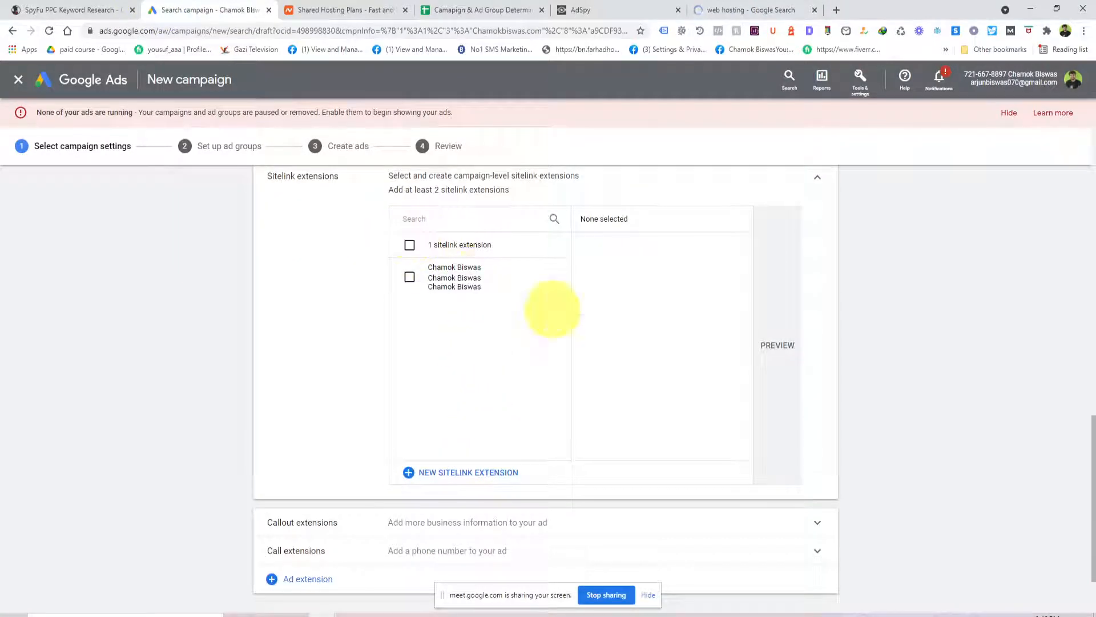
{"action": "left_click", "coordinate": [543, 276]}
{"action": "scroll", "coordinate": [514, 303], "scroll_direction": "up", "scroll_amount": 2}
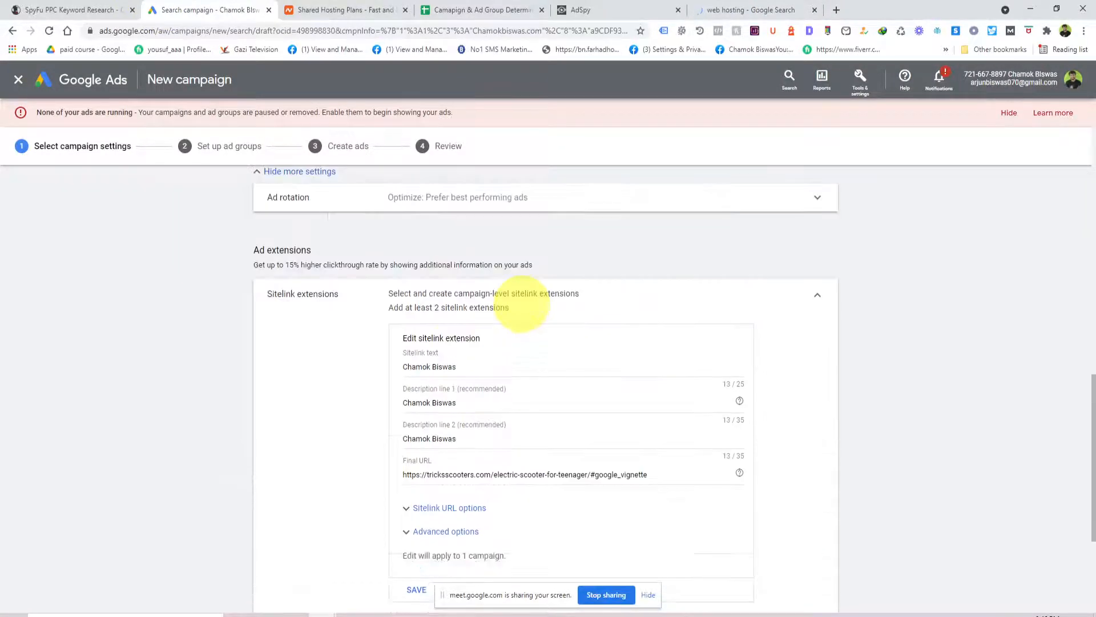
{"action": "scroll", "coordinate": [520, 304], "scroll_direction": "down", "scroll_amount": 2}
{"action": "left_click", "coordinate": [459, 470]}
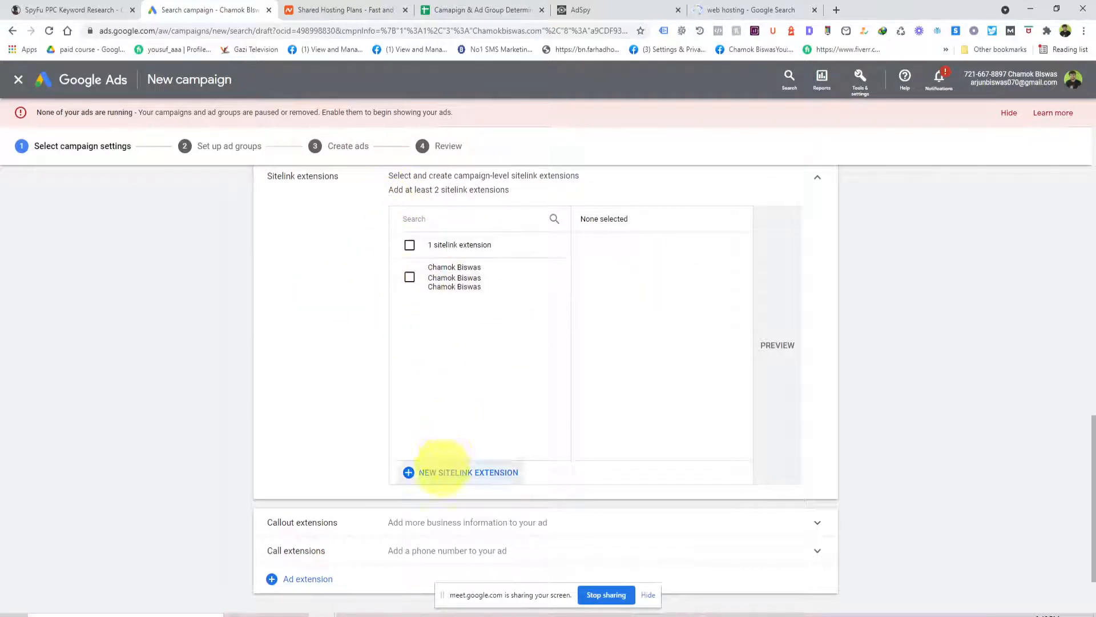
Start a new sitelink extension and enter "Buy Now Get One Free" followed by the advertiser's name as the Sitelink 1 text.
{"action": "left_click", "coordinate": [433, 471]}
{"action": "left_click", "coordinate": [436, 267]}
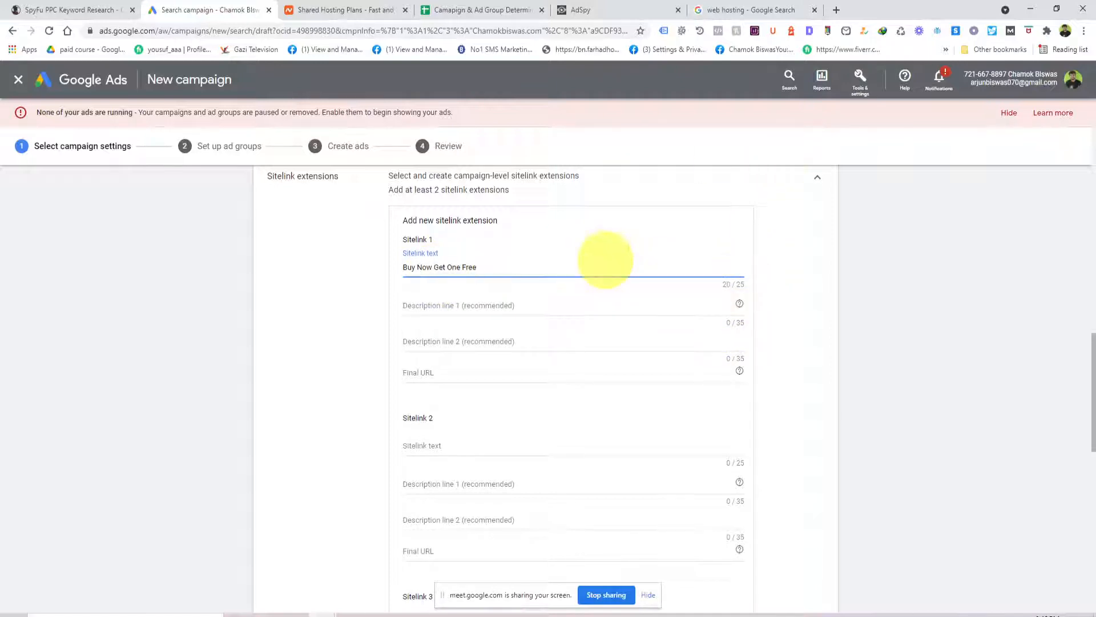
{"action": "type", "text": "amok Biswas"}
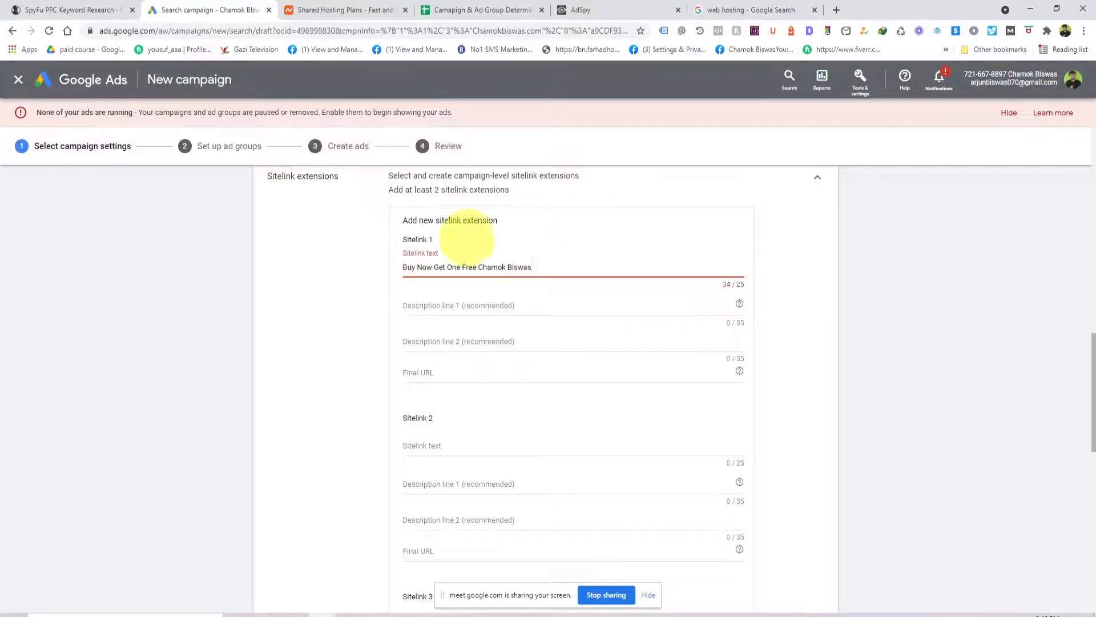
Compare the "2 Months of Free Trial" sitelink under the Namecheap ad in Google results with the Sitelink 1 text in the draft.
{"action": "left_click", "coordinate": [742, 10]}
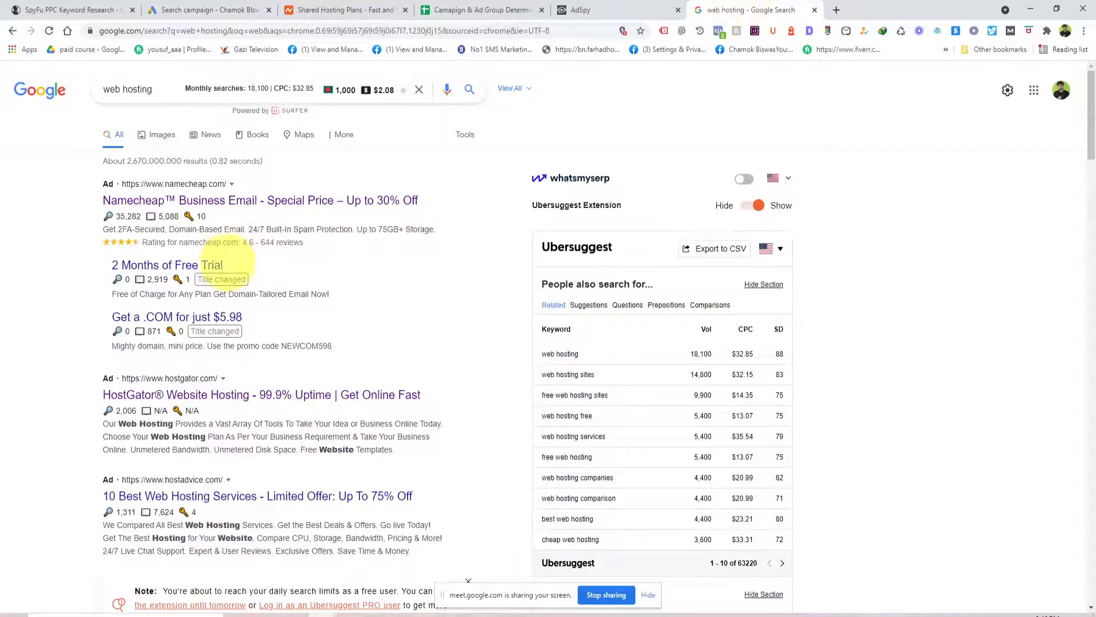
{"action": "left_click_drag", "start_coordinate": [233, 262], "coordinate": [94, 274]}
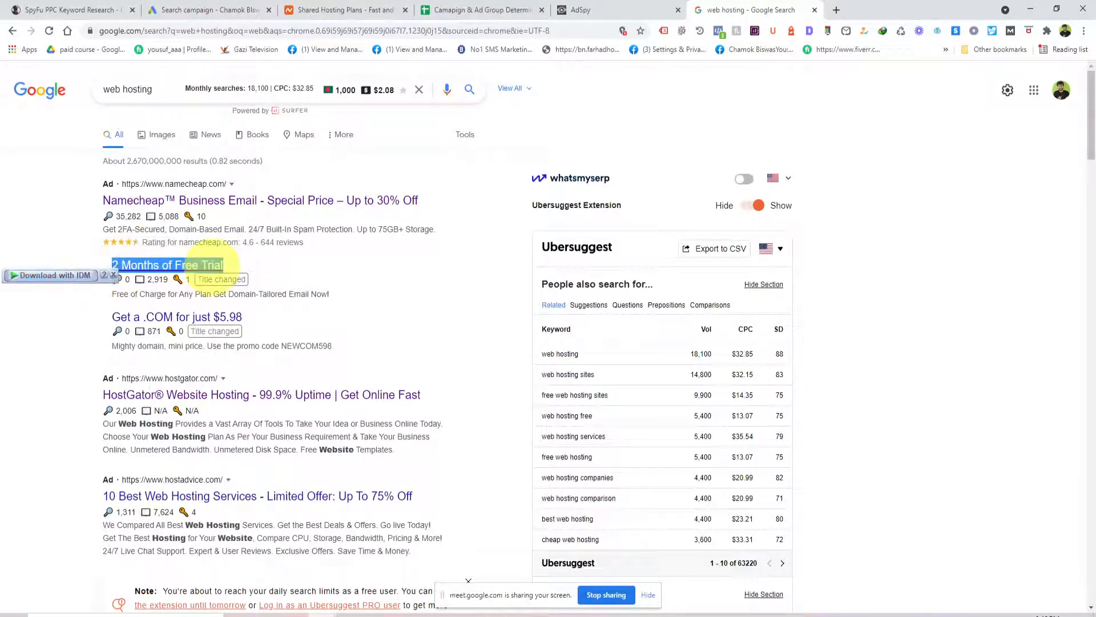
{"action": "left_click", "coordinate": [258, 262]}
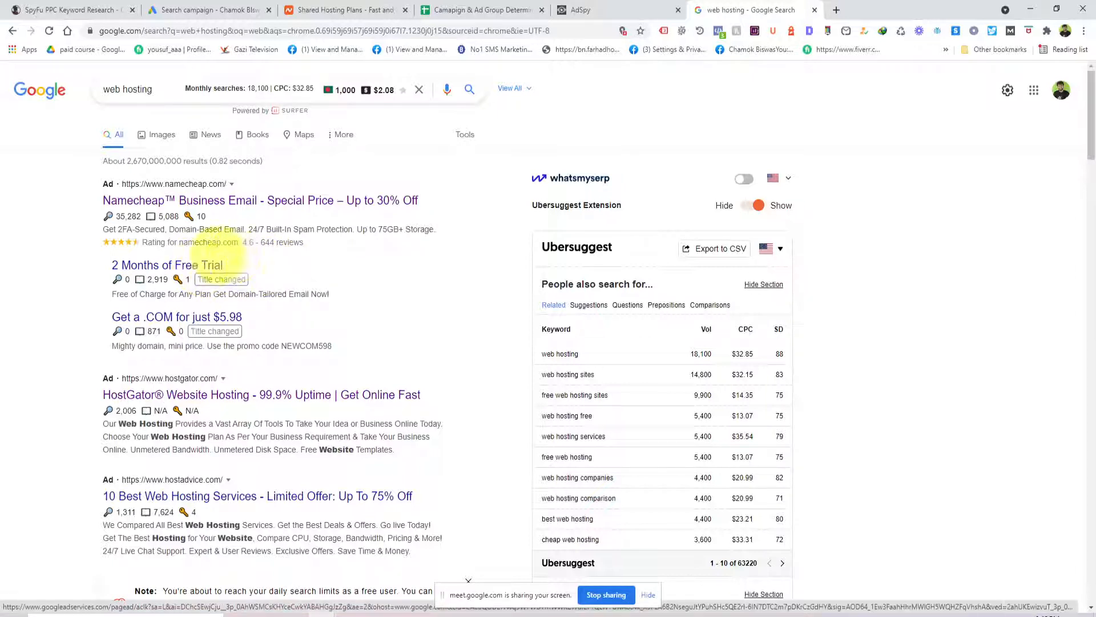
{"action": "left_click_drag", "start_coordinate": [245, 264], "coordinate": [122, 264]}
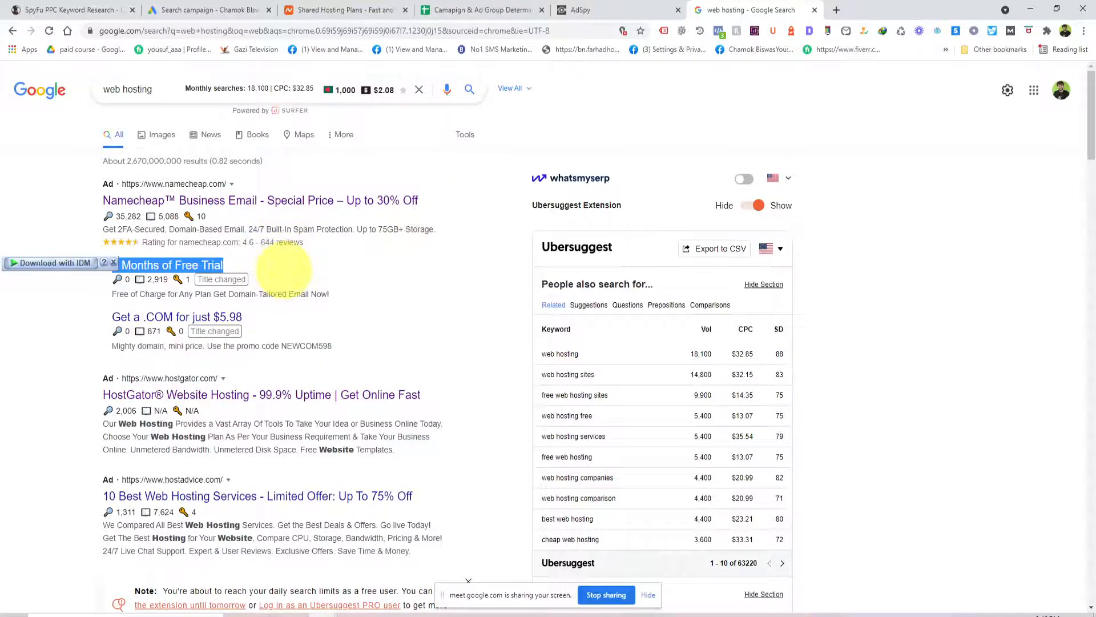
{"action": "left_click", "coordinate": [191, 9]}
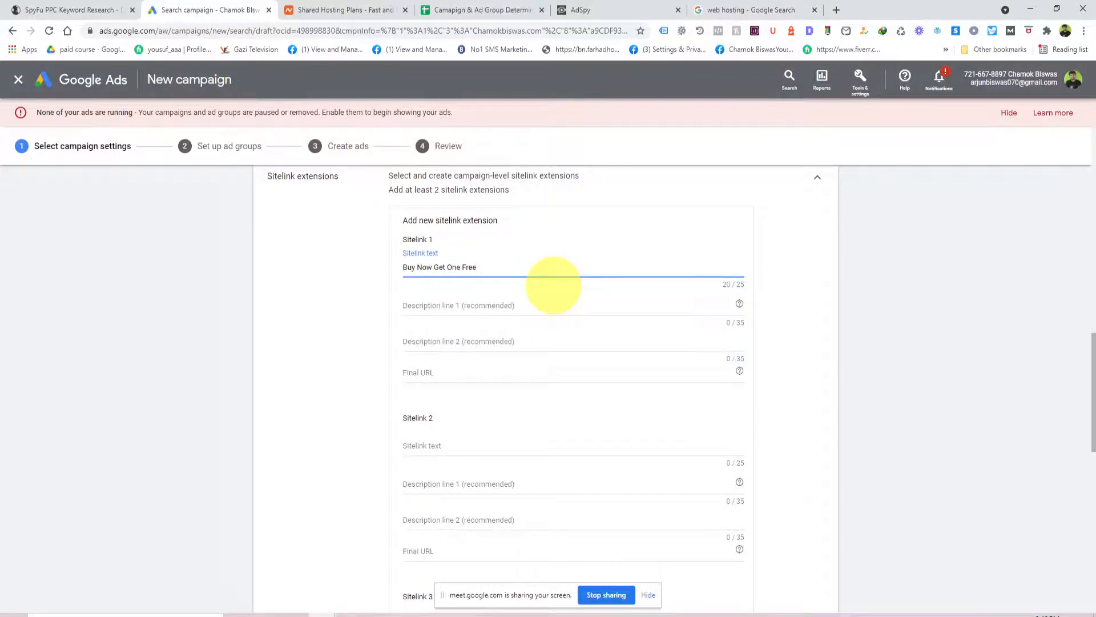
{"action": "left_click", "coordinate": [748, 10]}
{"action": "left_click", "coordinate": [360, 272]}
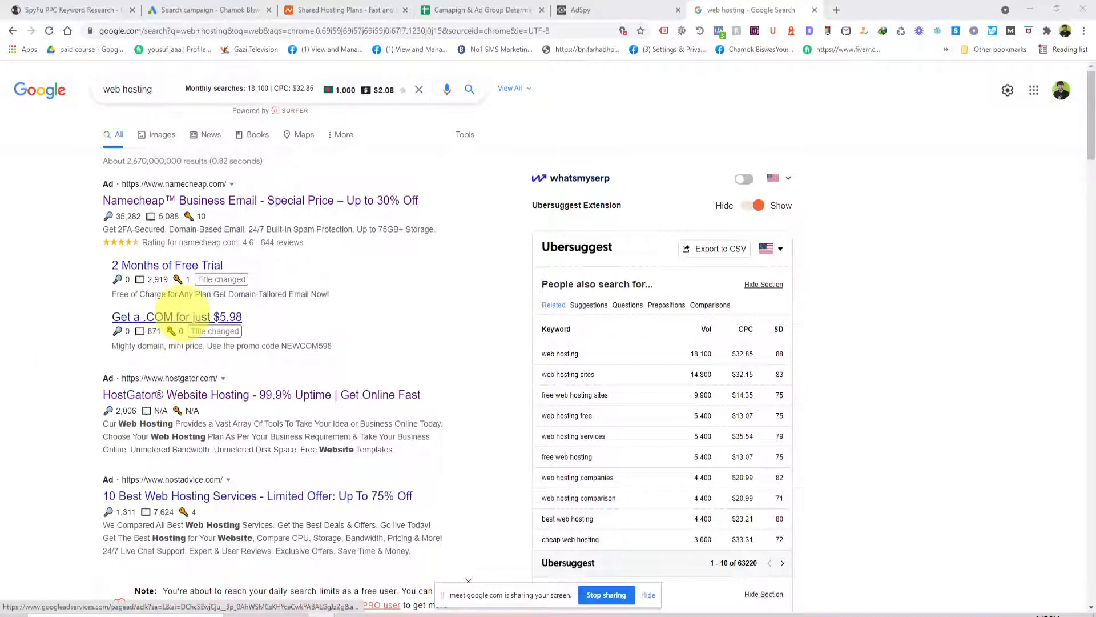
Open the Namecheap ad's "2 Months of Free Trial" sitelink in a new tab, view its landing address, and close it.
{"action": "left_click", "coordinate": [177, 317]}
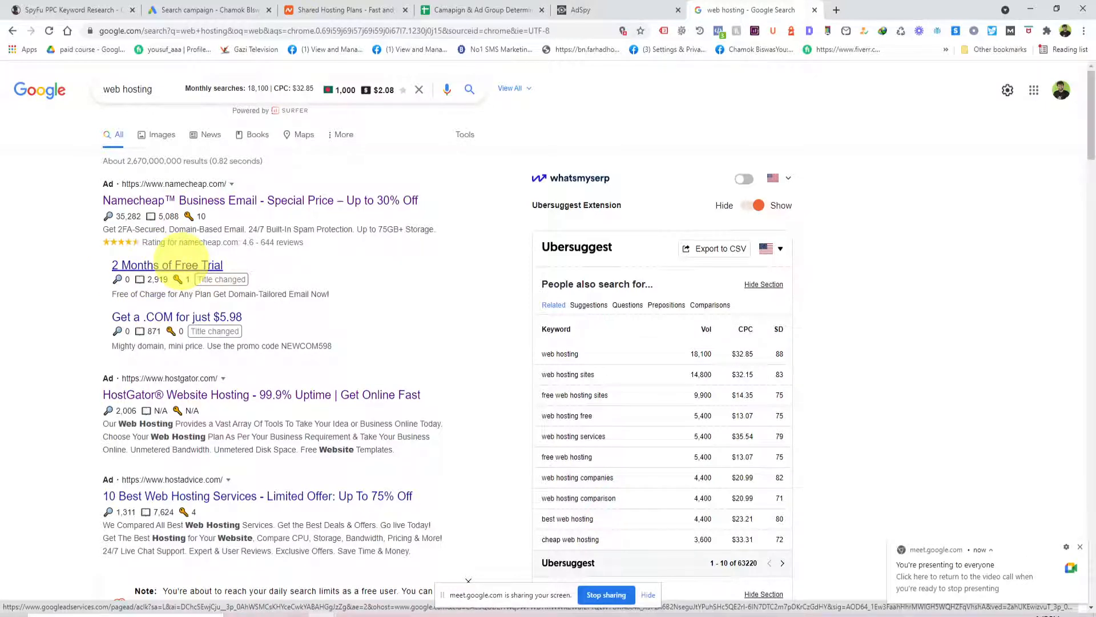
{"action": "right_click", "coordinate": [168, 265]}
{"action": "left_click", "coordinate": [184, 273]}
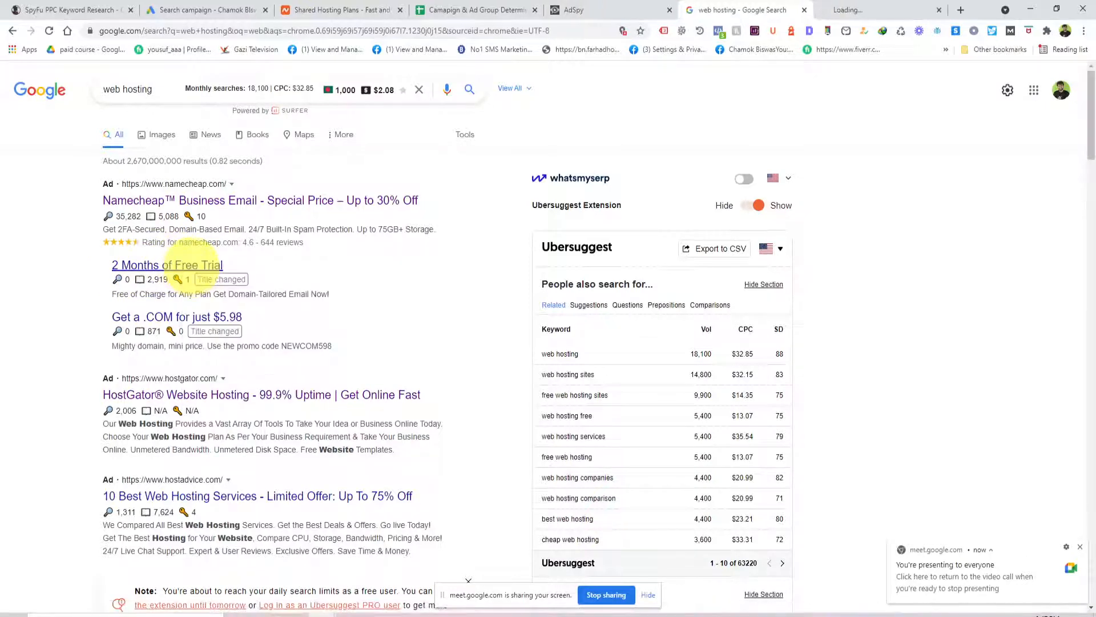
{"action": "left_click", "coordinate": [845, 10]}
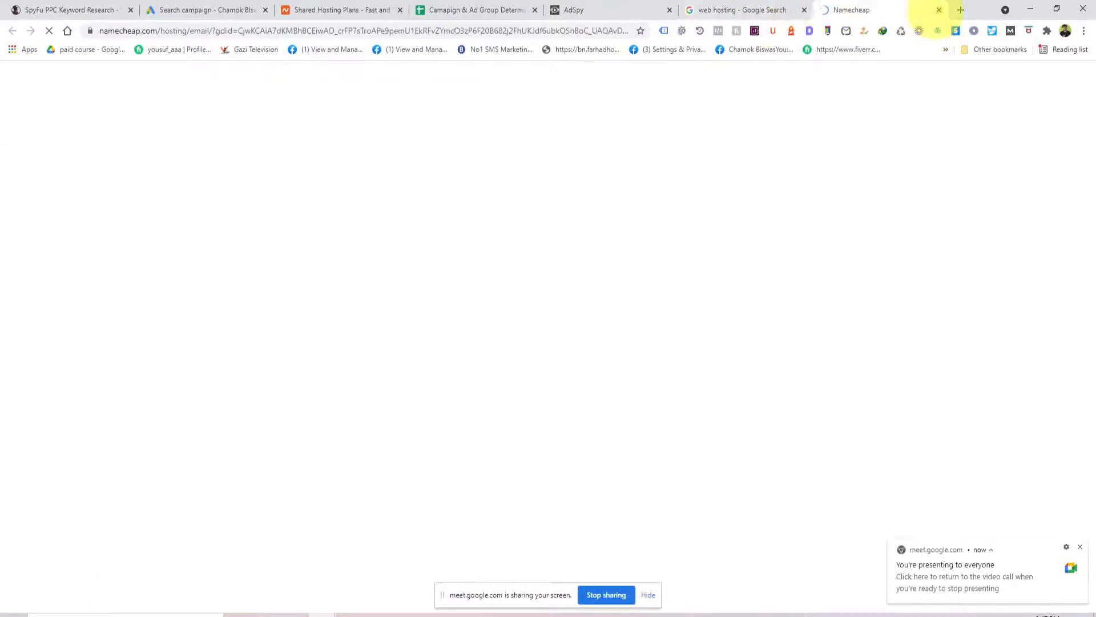
{"action": "left_click", "coordinate": [939, 9]}
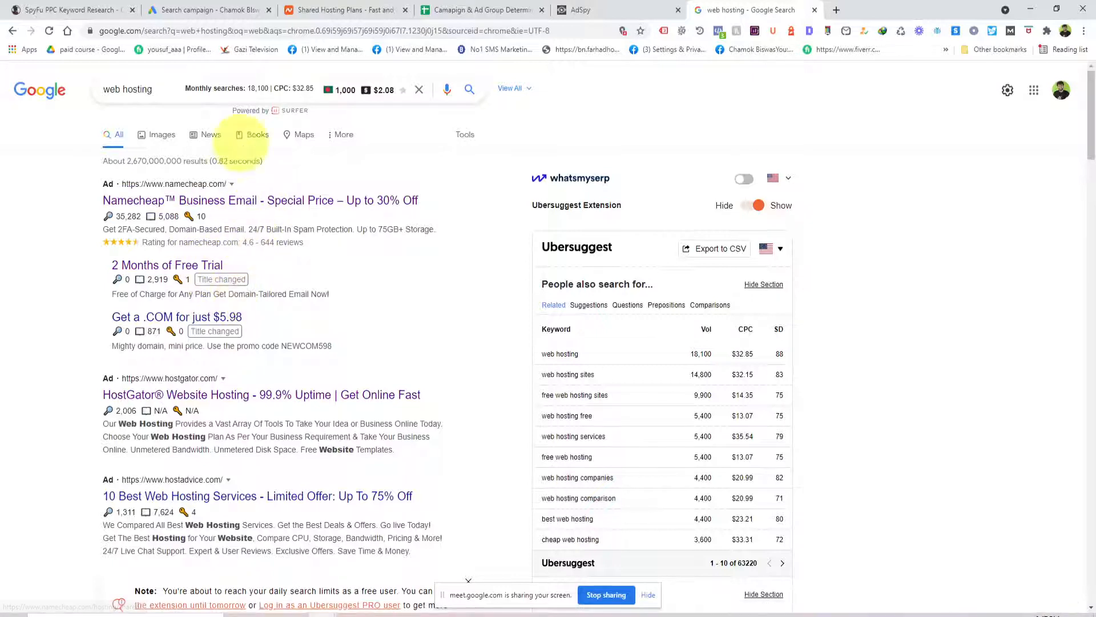
Return to the campaign draft and set Sitelink 1's Description line 1 to "Buy Now Get Now Free Within A Min".
{"action": "left_click", "coordinate": [217, 10]}
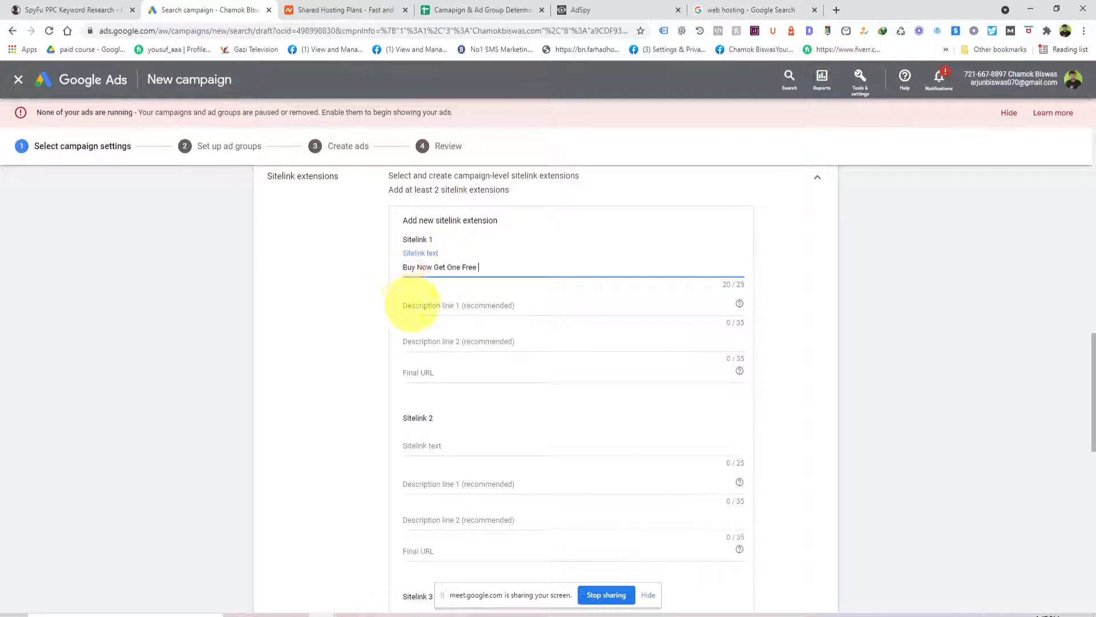
{"action": "left_click_drag", "start_coordinate": [485, 265], "coordinate": [374, 266]}
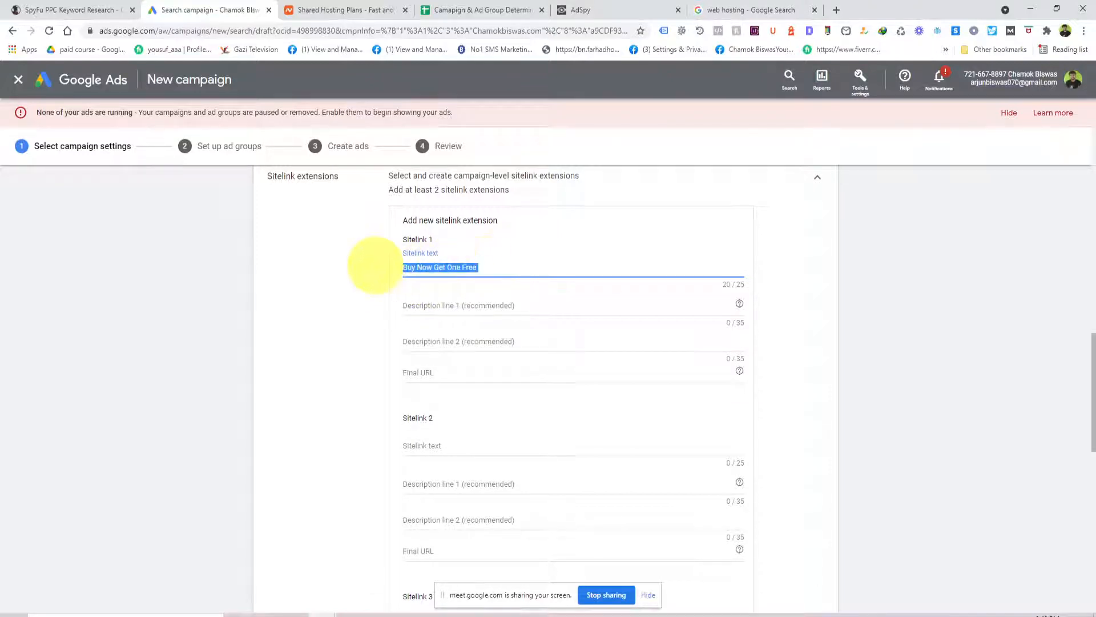
{"action": "left_click", "coordinate": [446, 302]}
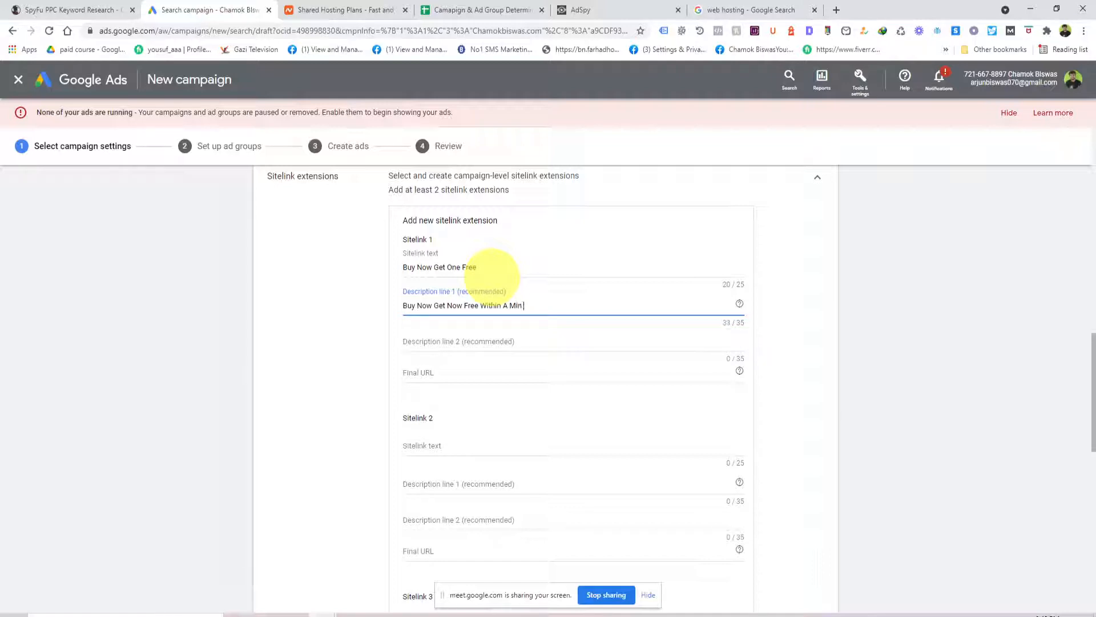
{"action": "left_click", "coordinate": [828, 331]}
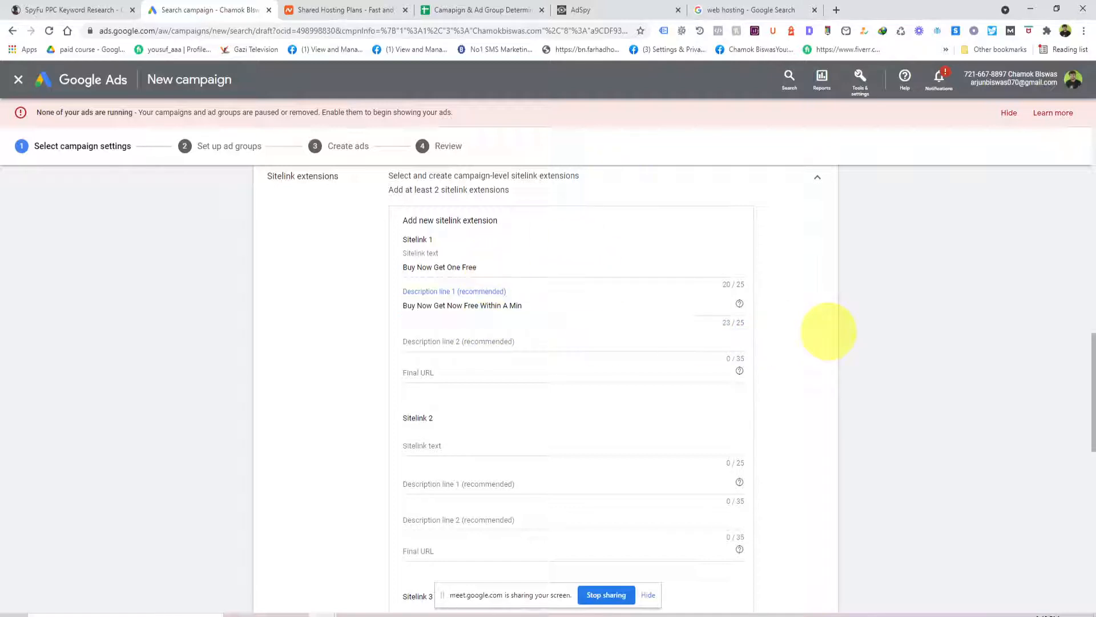
Copy Sitelink 1's Description line 1 text into Description line 2.
{"action": "left_click", "coordinate": [511, 303]}
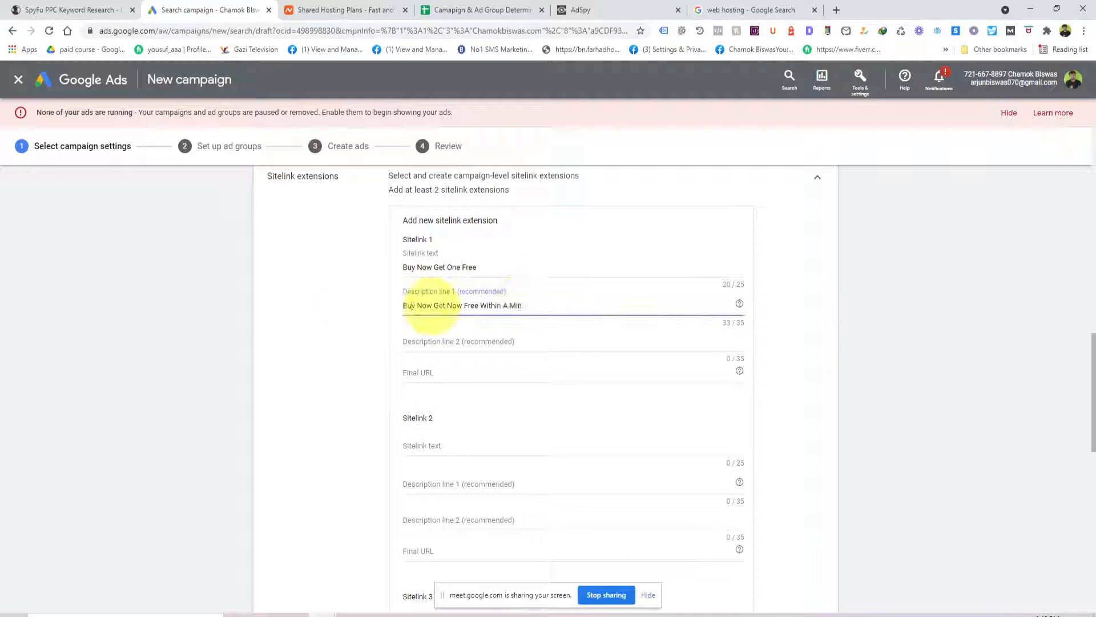
{"action": "key", "text": "ctrl+a"}
{"action": "key", "text": "ctrl+c"}
{"action": "key", "text": "BackSpace"}
{"action": "key", "text": "ctrl+v"}
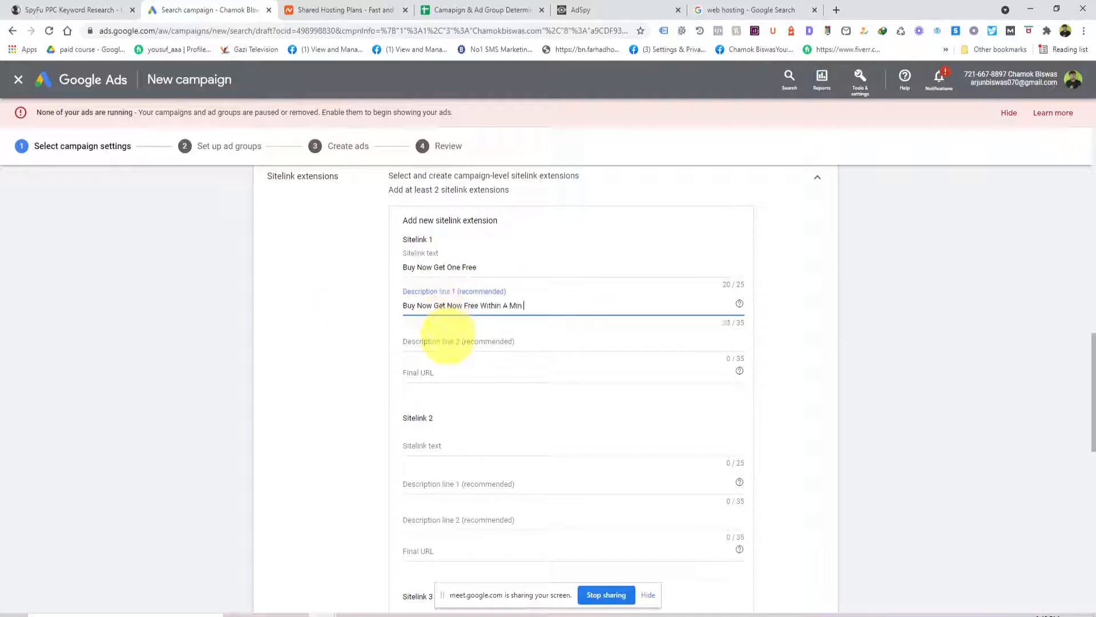
{"action": "left_click", "coordinate": [457, 342]}
{"action": "key", "text": "ctrl+v"}
{"action": "left_click", "coordinate": [930, 379]}
{"action": "left_click", "coordinate": [457, 372]}
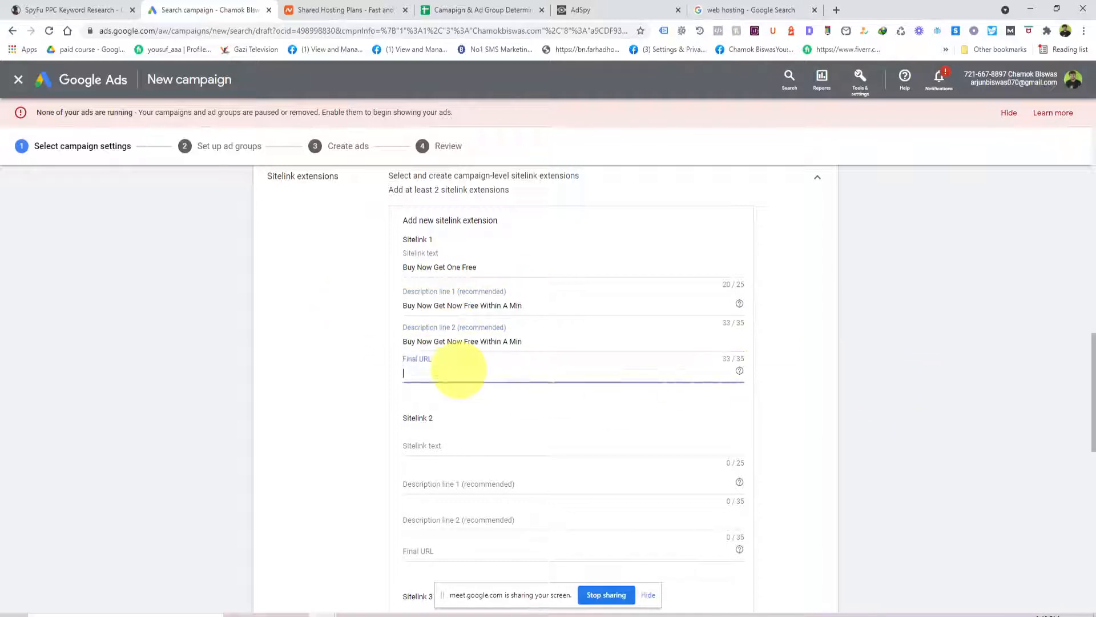
Recheck the destination of Namecheap's free trial sitelink and set Sitelink 1's Final URL in the draft to the advertiser's website domain.
{"action": "left_click", "coordinate": [742, 10]}
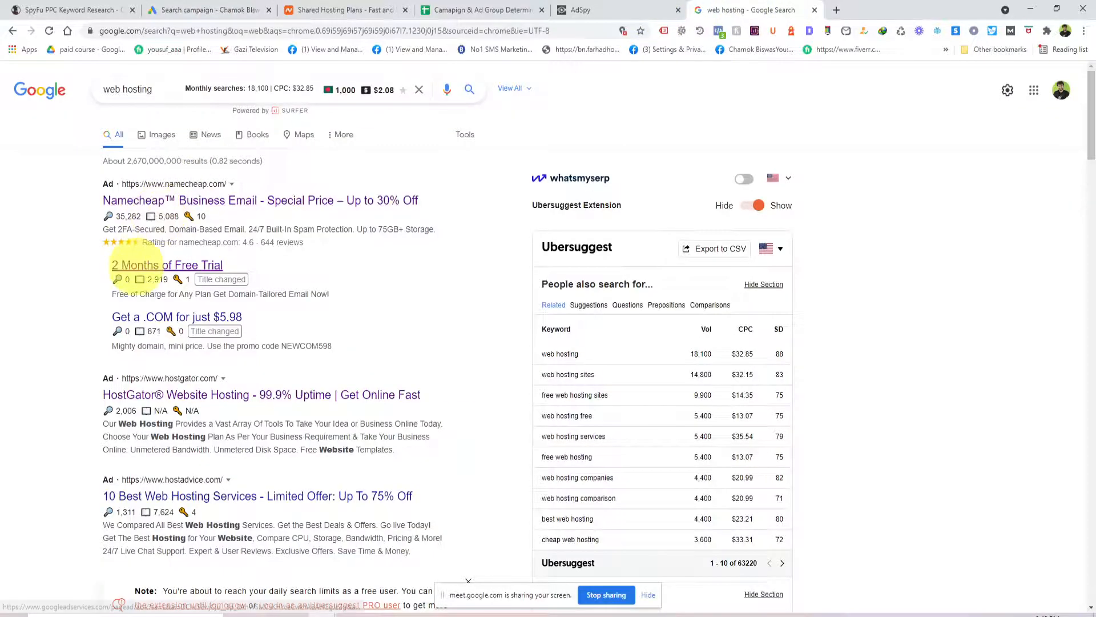
{"action": "right_click", "coordinate": [140, 266]}
{"action": "left_click", "coordinate": [166, 273]}
{"action": "key", "text": "ctrl+Tab"}
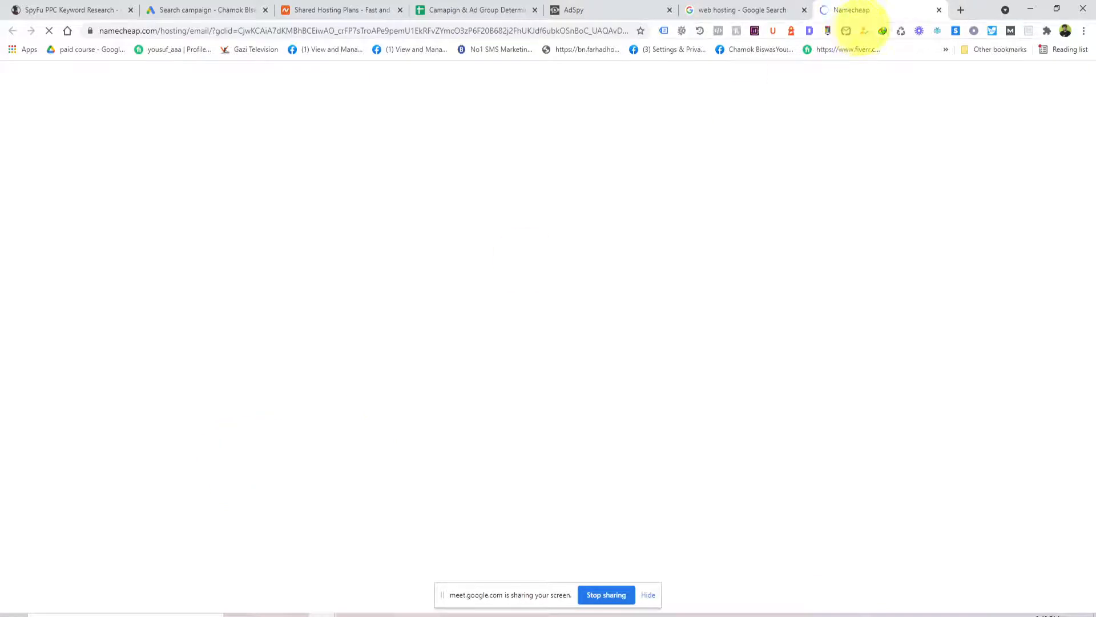
{"action": "left_click", "coordinate": [939, 10]}
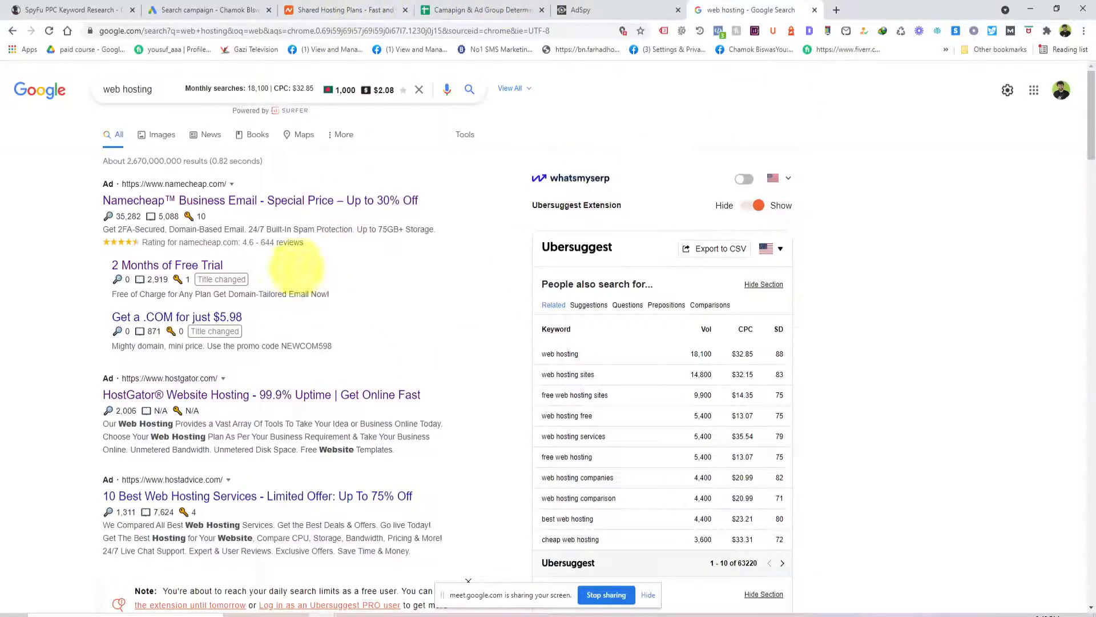
{"action": "left_click", "coordinate": [231, 10]}
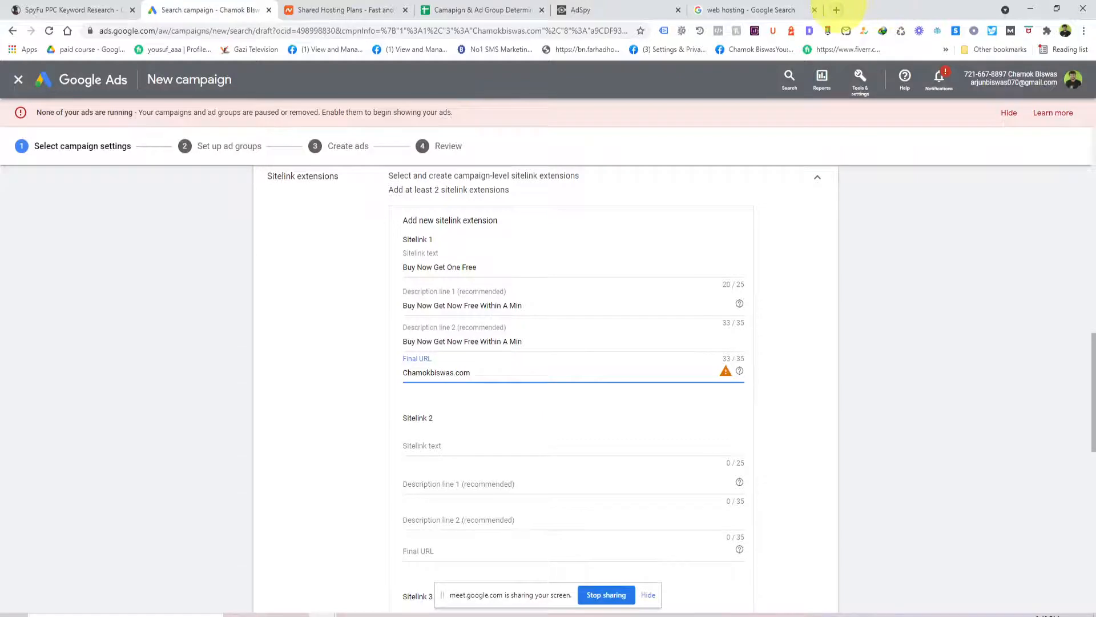
Search Google for the advertiser's name in a new browser tab.
{"action": "left_click", "coordinate": [836, 10]}
{"action": "type", "text": "cha"}
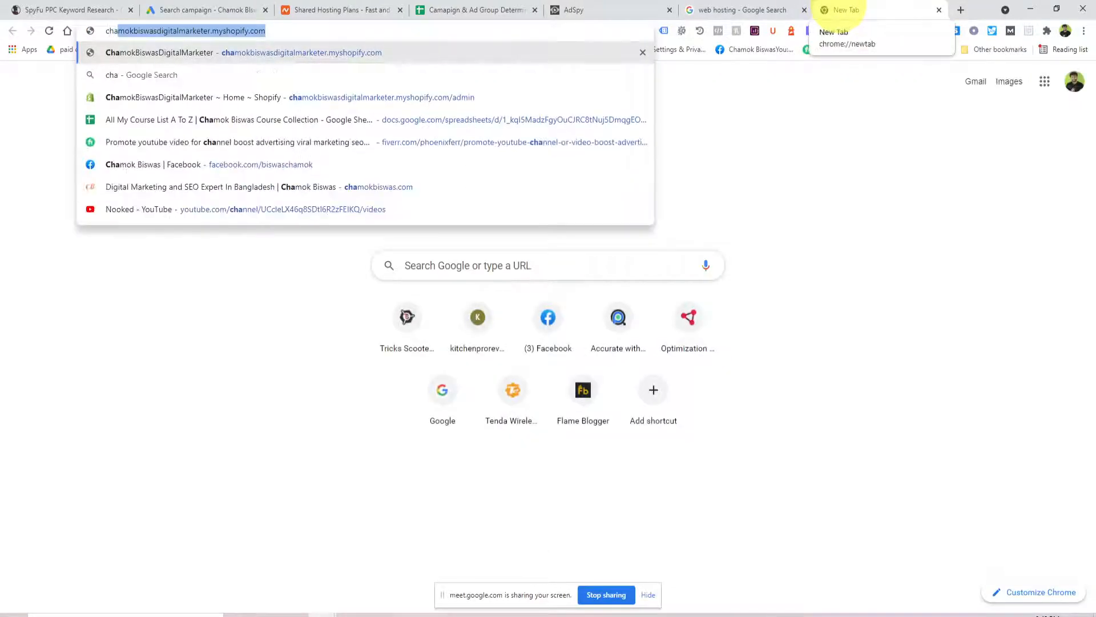
{"action": "type", "text": "mokbiswas"}
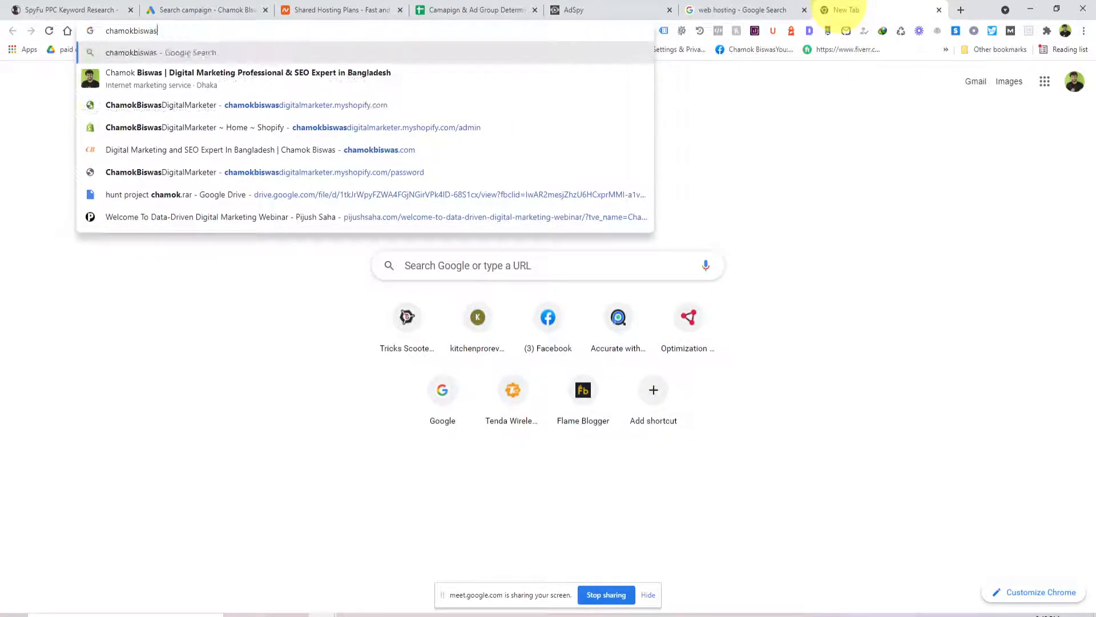
{"action": "key", "text": "Return"}
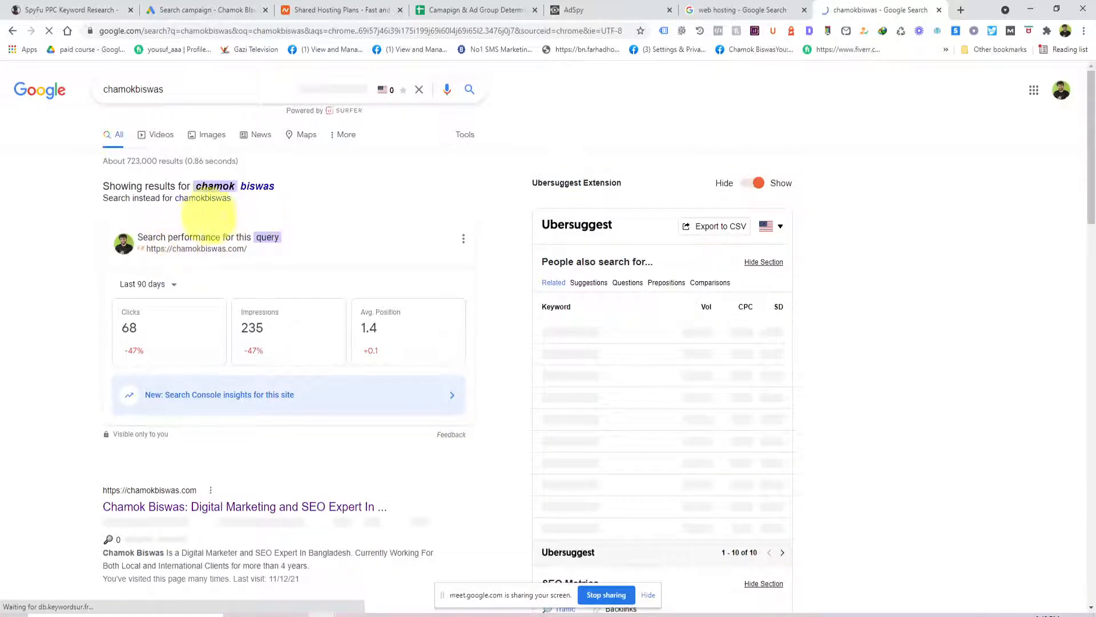
Open another browser tab and search Google for white hat seo service.
{"action": "left_click", "coordinate": [961, 10]}
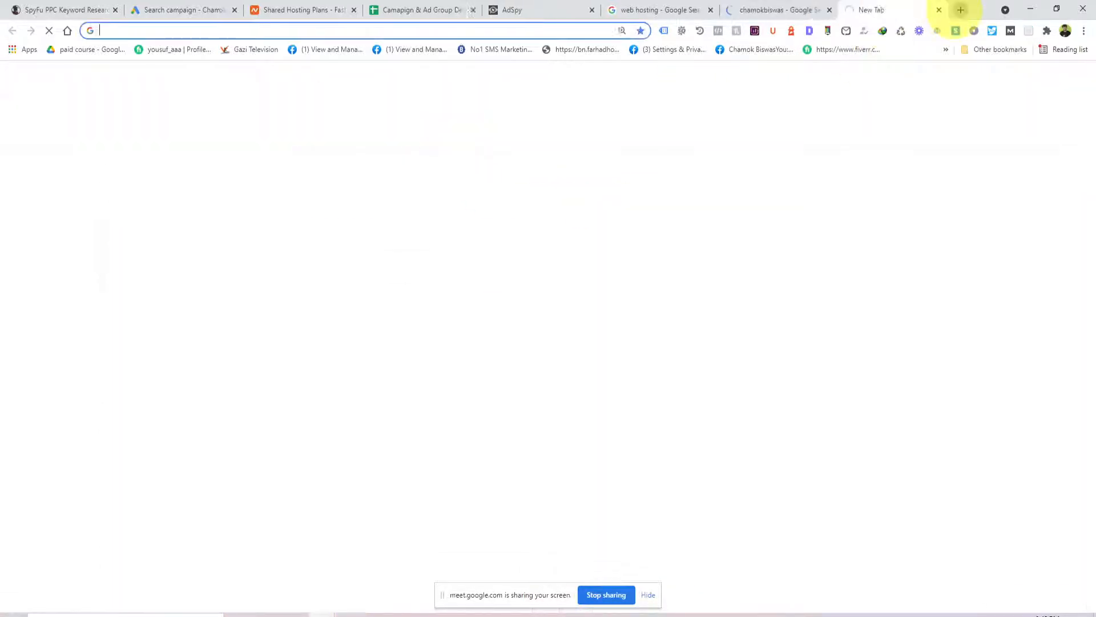
{"action": "type", "text": "White"}
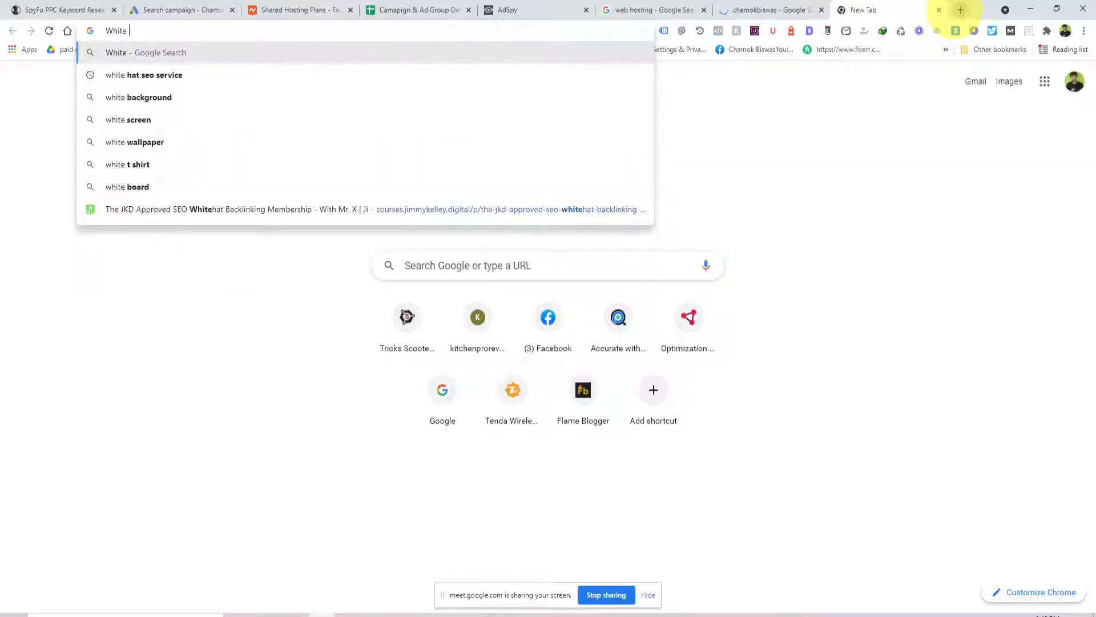
{"action": "key", "text": "Down"}
{"action": "key", "text": "Return"}
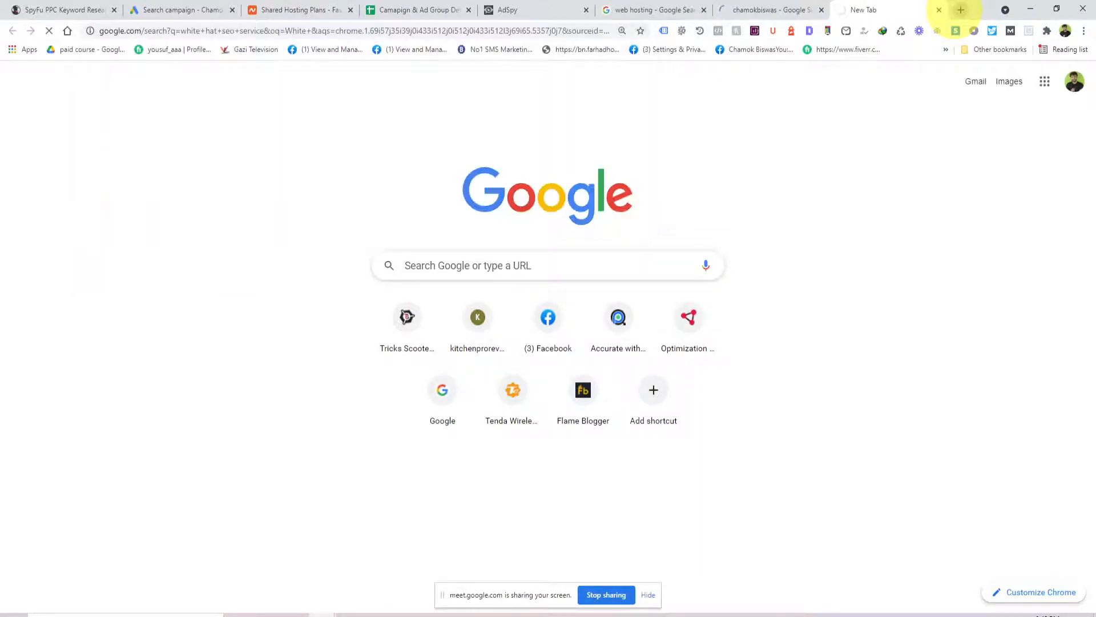
Find the White Hat SEO Service page in the second page of Google results for "white hat seo service" and open it.
{"action": "scroll", "coordinate": [220, 294], "scroll_direction": "down", "scroll_amount": 8}
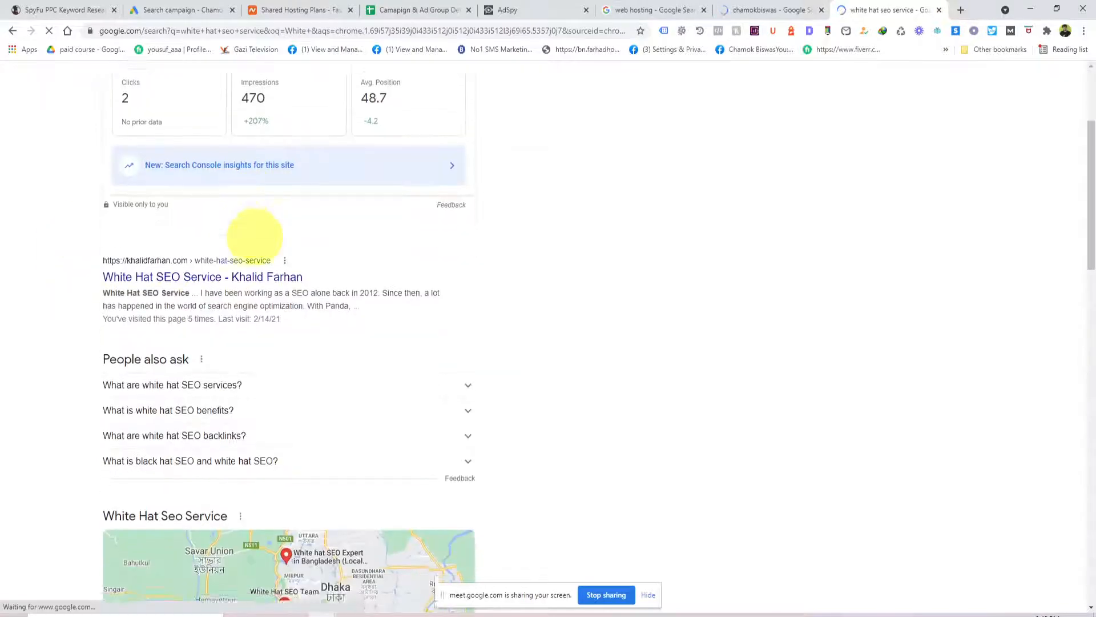
{"action": "scroll", "coordinate": [185, 224], "scroll_direction": "down", "scroll_amount": 8}
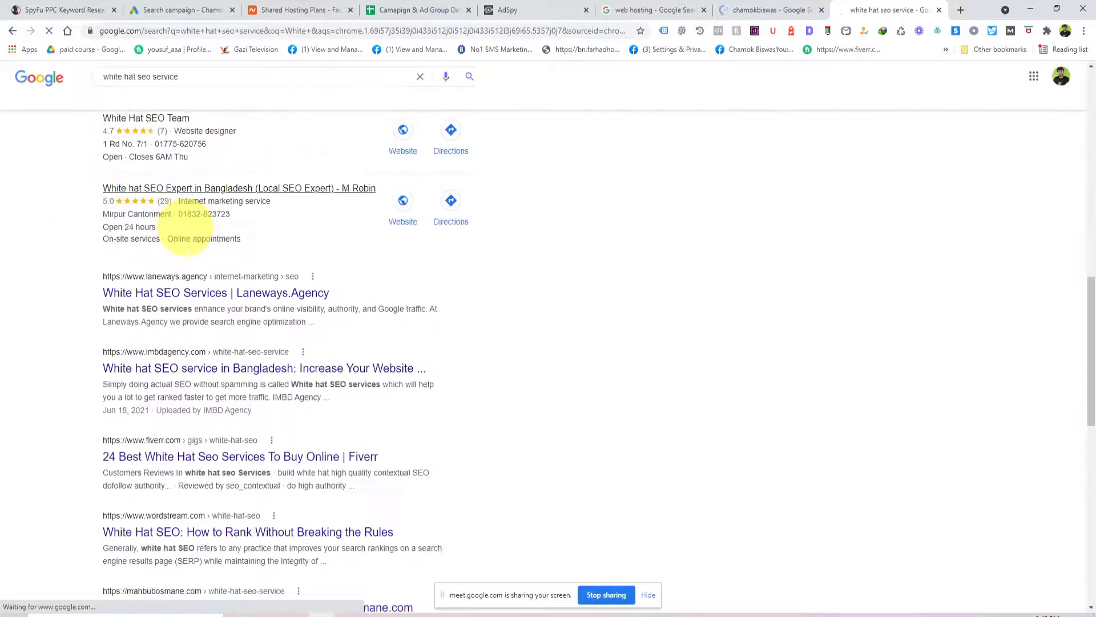
{"action": "scroll", "coordinate": [186, 224], "scroll_direction": "down", "scroll_amount": 7}
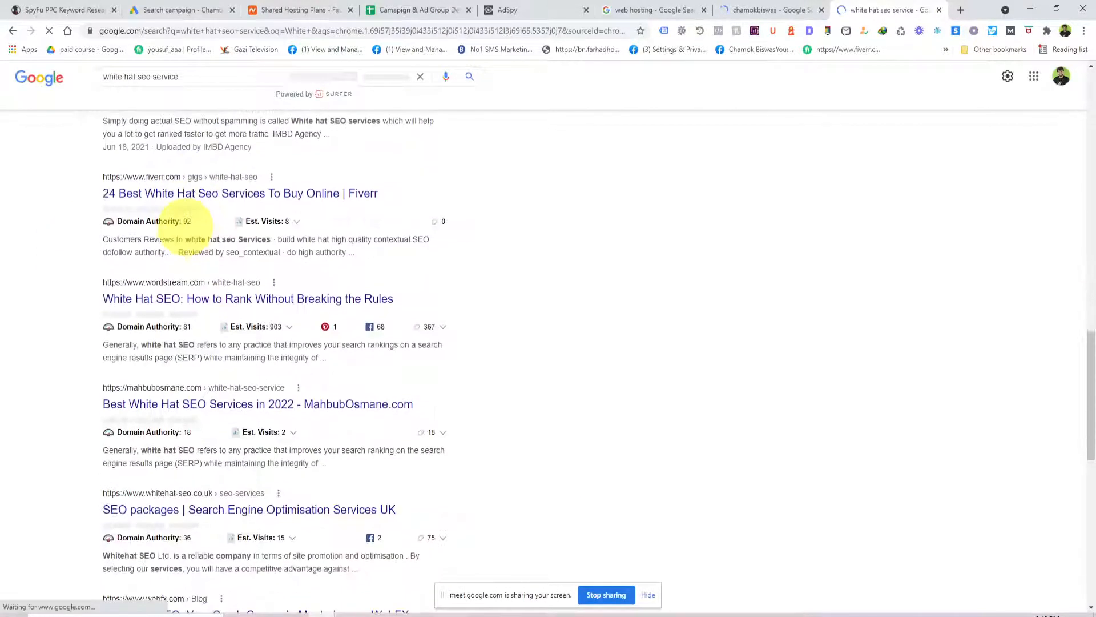
{"action": "scroll", "coordinate": [182, 222], "scroll_direction": "down", "scroll_amount": 6}
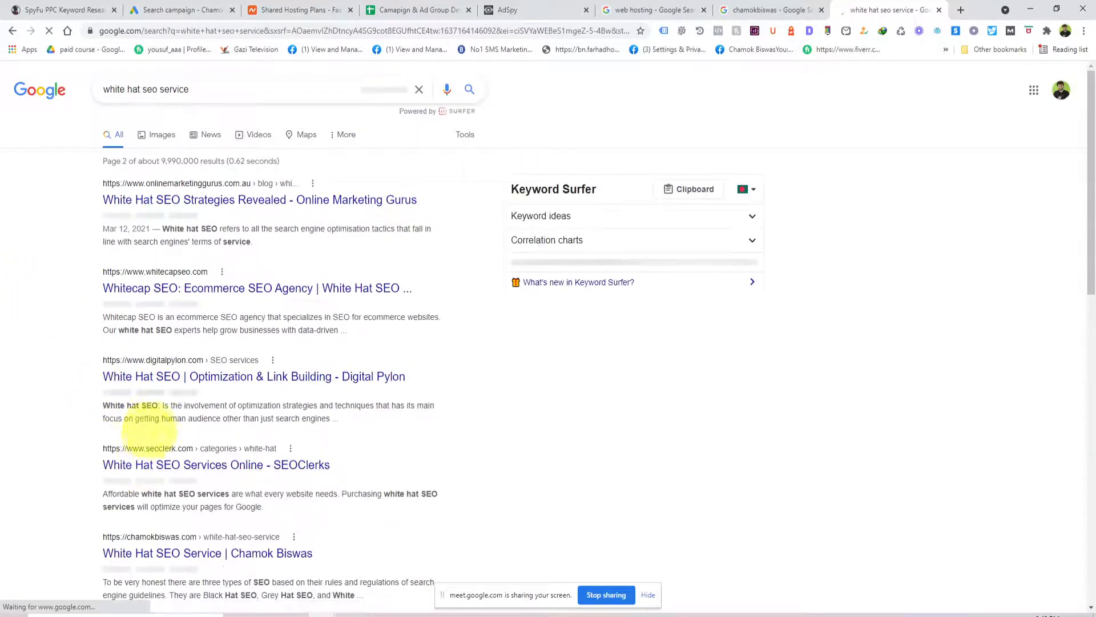
{"action": "scroll", "coordinate": [428, 257], "scroll_direction": "down", "scroll_amount": 2}
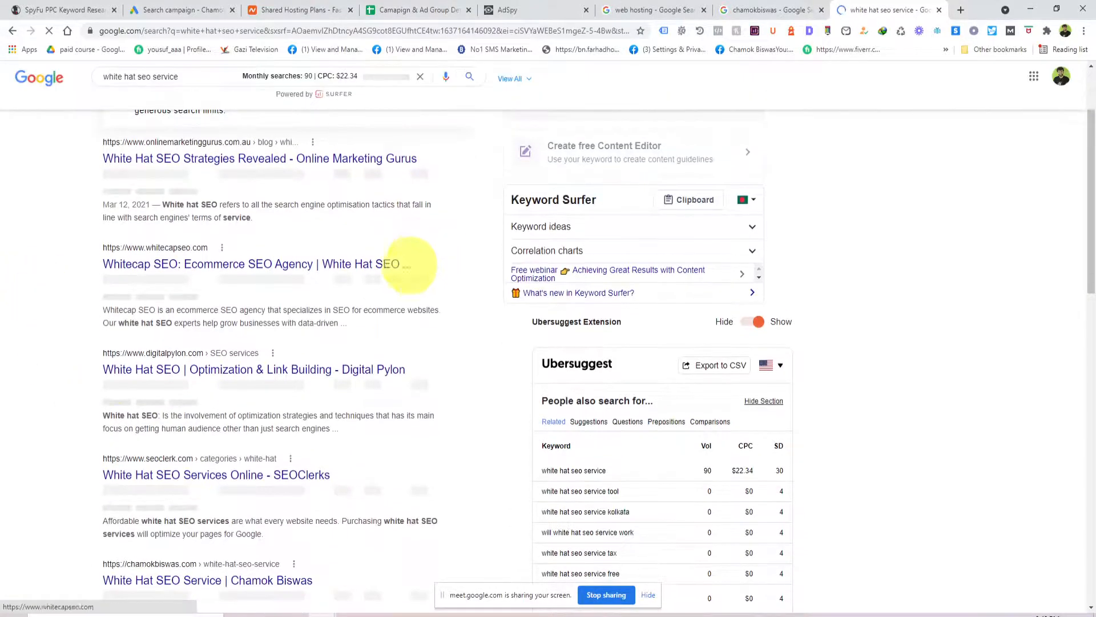
{"action": "scroll", "coordinate": [180, 382], "scroll_direction": "down", "scroll_amount": 3}
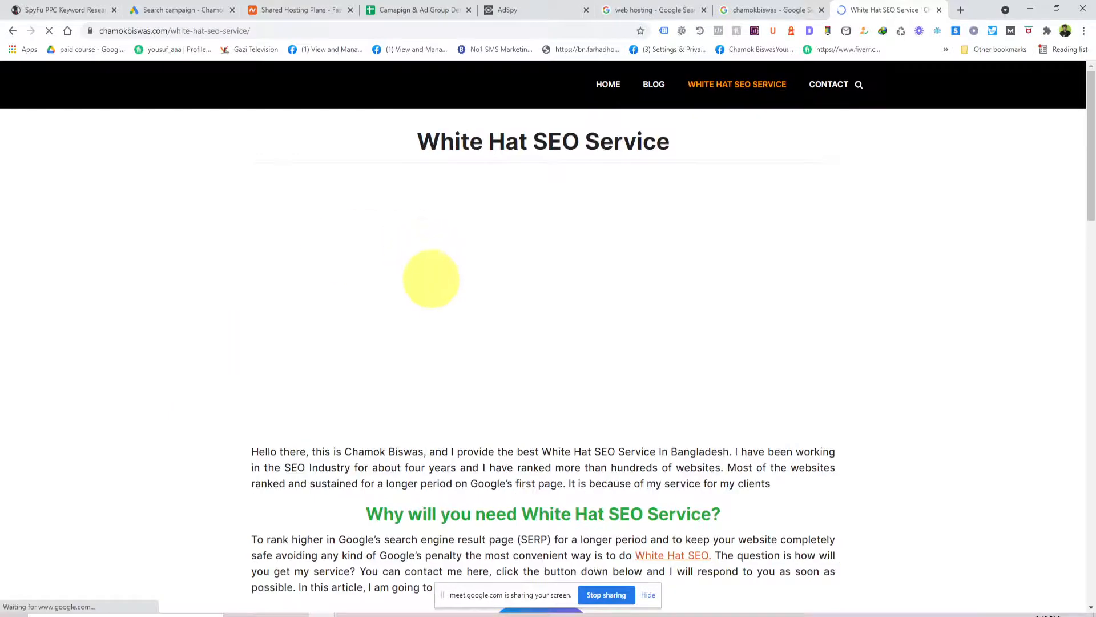
Replace Sitelink 1's Final URL in the Google Ads campaign with the copied address of the White Hat SEO Service page.
{"action": "left_click_drag", "start_coordinate": [273, 33], "coordinate": [30, 32]}
{"action": "key", "text": "ctrl+c"}
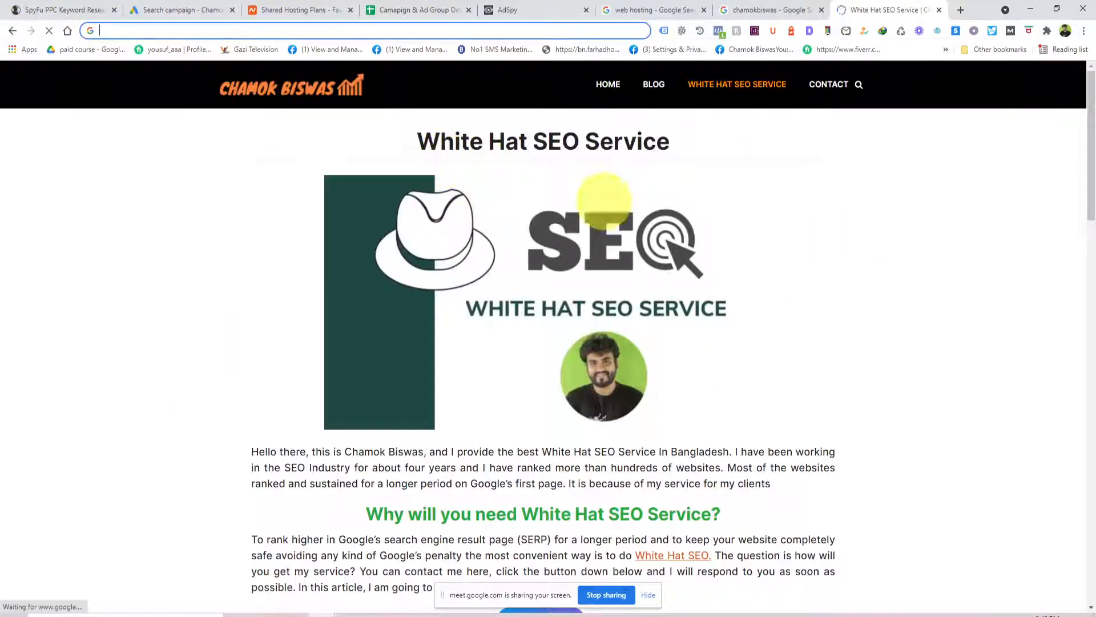
{"action": "key", "text": "BackSpace"}
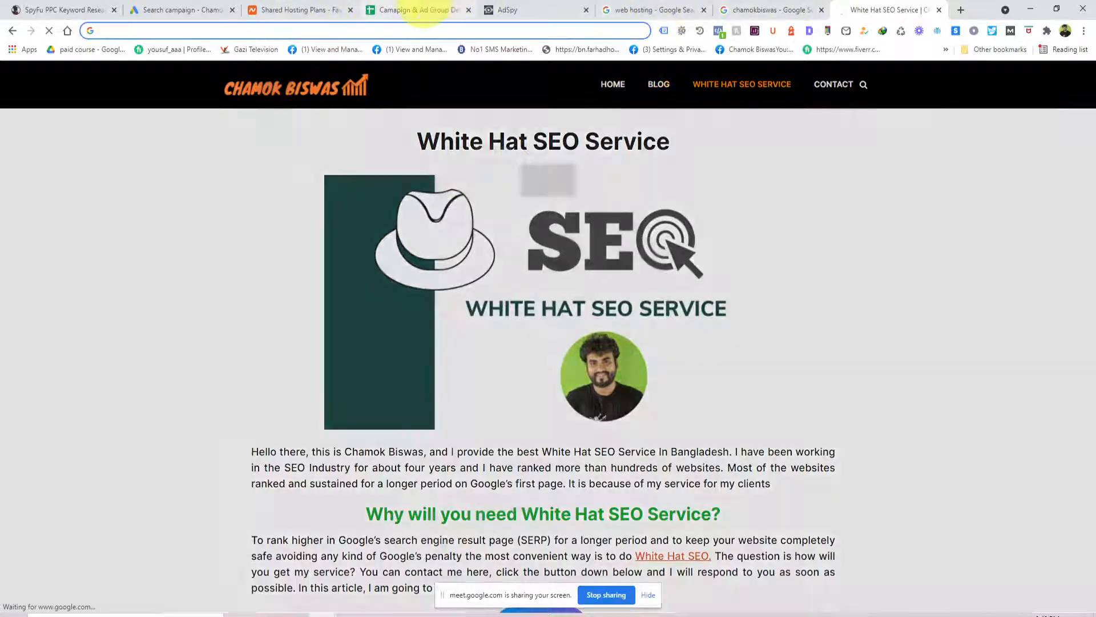
{"action": "left_click", "coordinate": [411, 10]}
{"action": "left_click", "coordinate": [176, 9]}
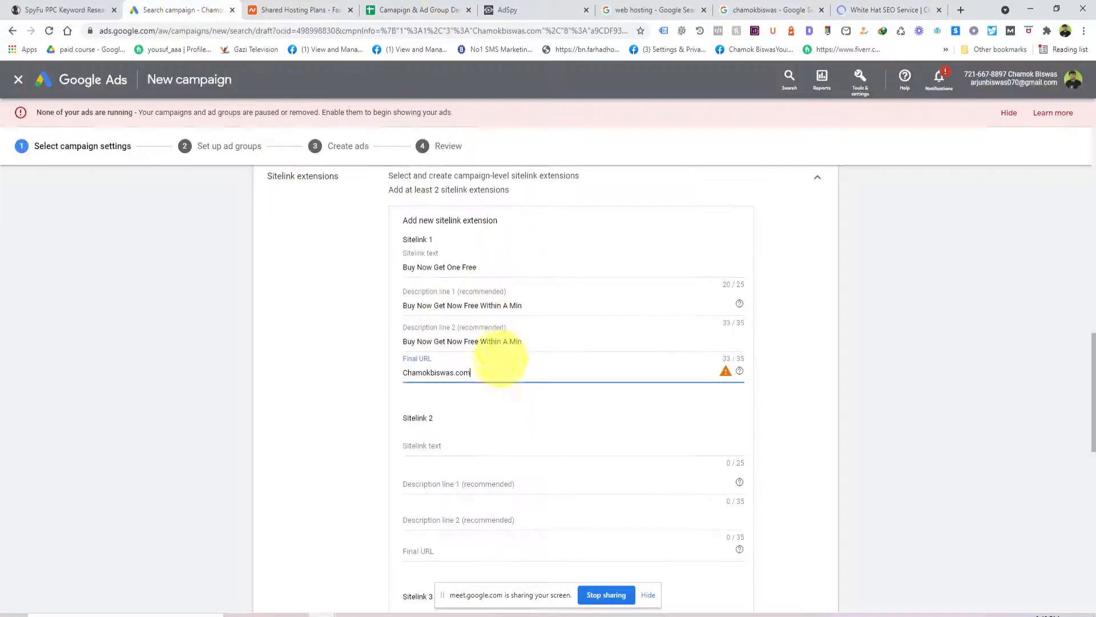
{"action": "key", "text": "ctrl+a"}
{"action": "key", "text": "BackSpace"}
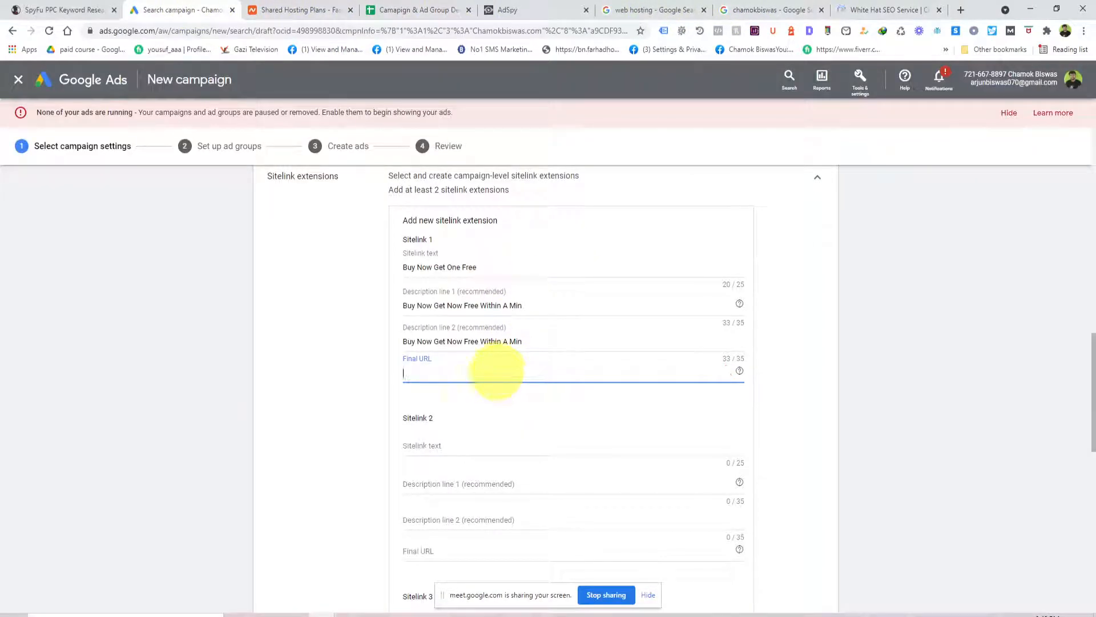
{"action": "key", "text": "ctrl+v"}
{"action": "scroll", "coordinate": [794, 376], "scroll_direction": "down", "scroll_amount": 3}
{"action": "scroll", "coordinate": [790, 375], "scroll_direction": "up", "scroll_amount": 4}
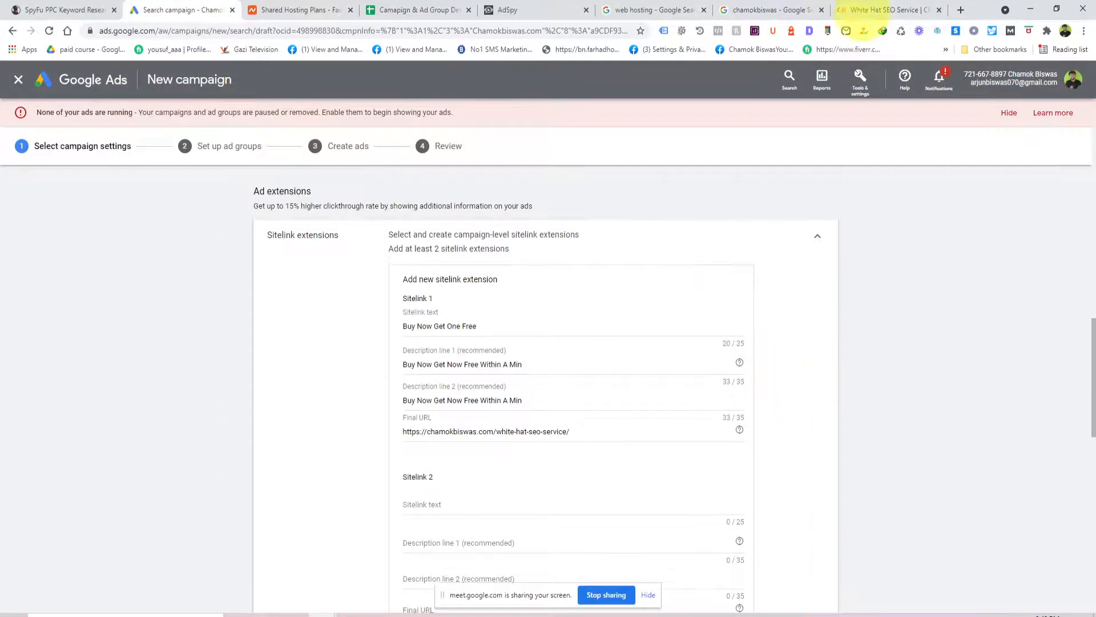
Examine the heading and opening content of the White Hat SEO Service landing page.
{"action": "left_click", "coordinate": [865, 5]}
{"action": "left_click", "coordinate": [741, 219]}
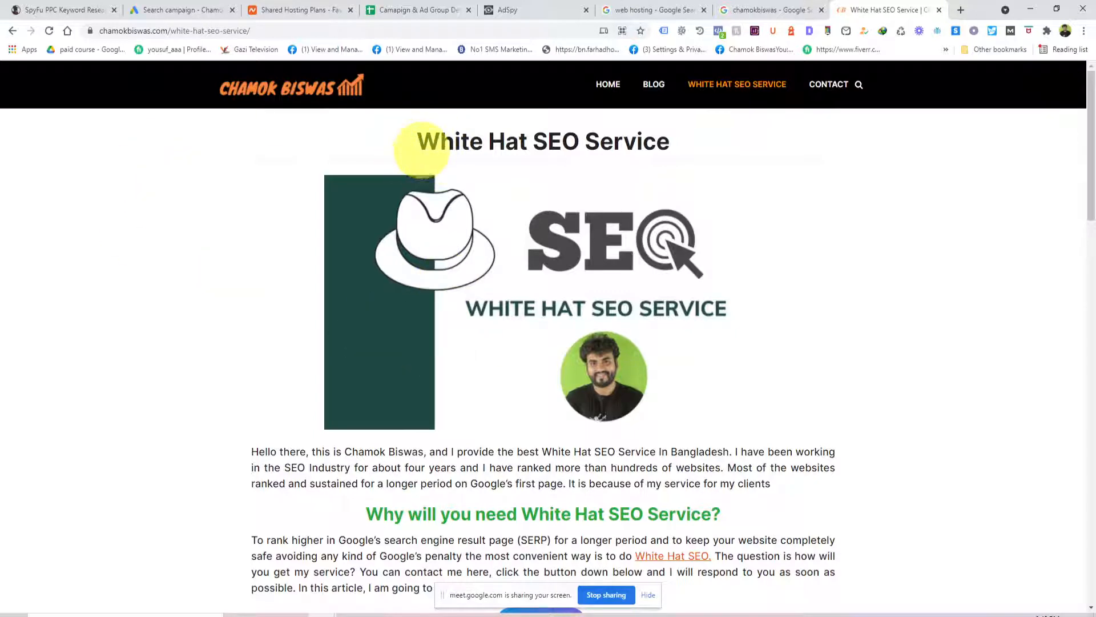
{"action": "left_click_drag", "start_coordinate": [421, 150], "coordinate": [688, 149]}
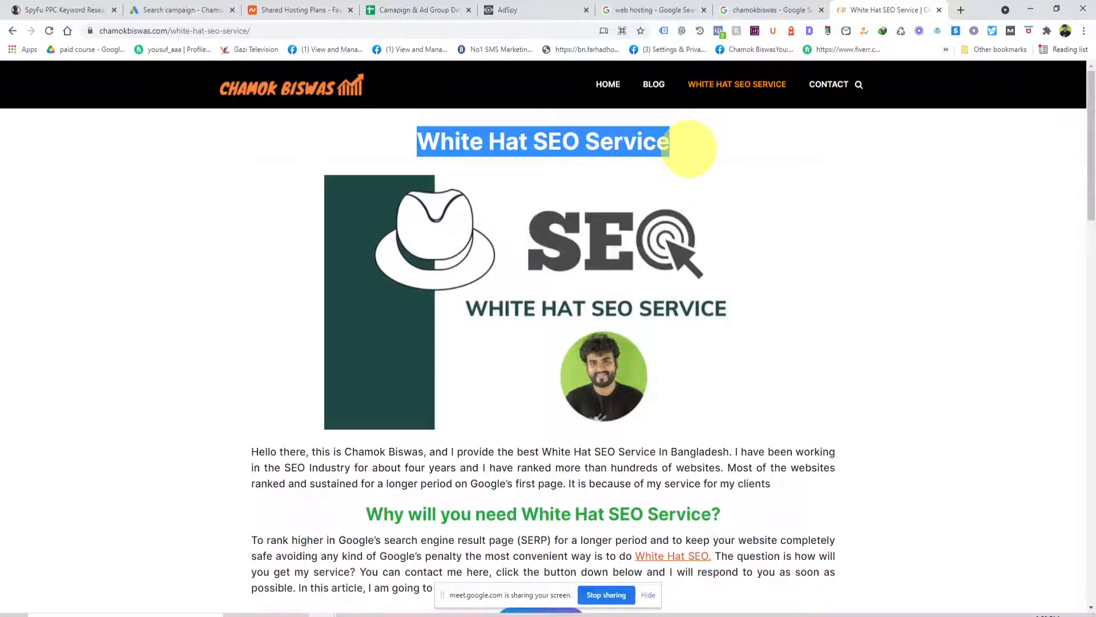
{"action": "left_click_drag", "start_coordinate": [1090, 66], "coordinate": [1089, 97]}
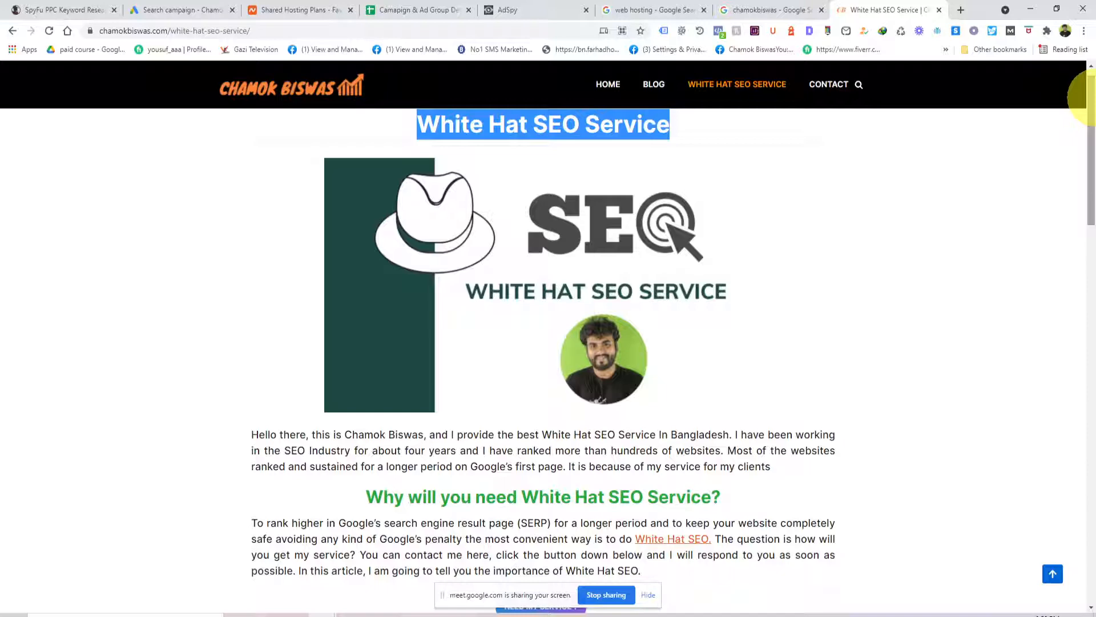
{"action": "left_click", "coordinate": [440, 10]}
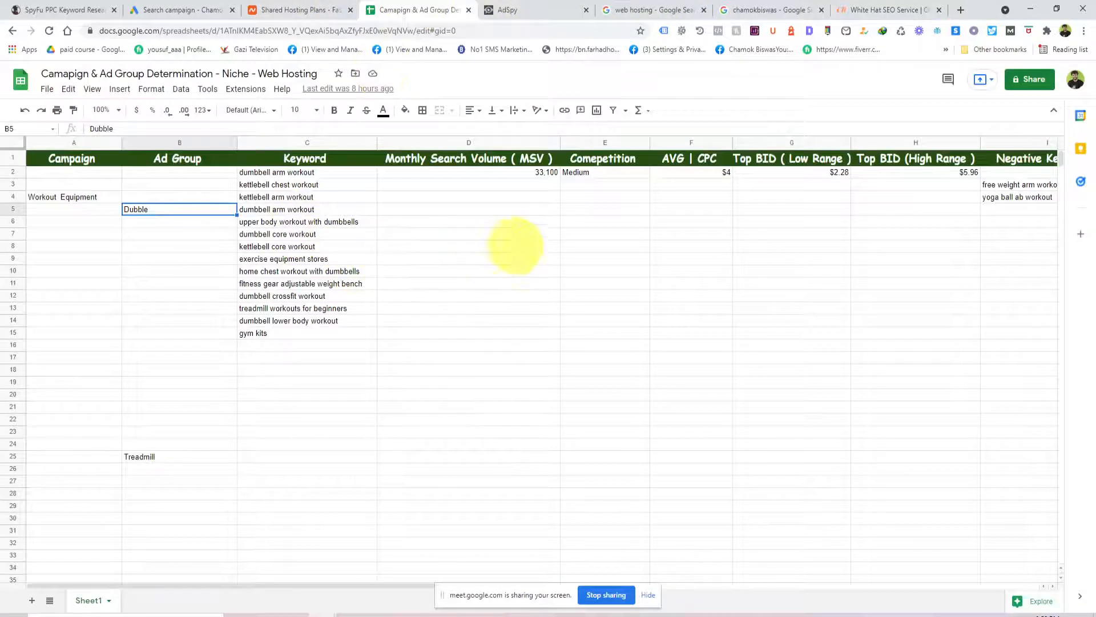
Save the "Buy Now Get One Free" sitelink extension in the Google Ads campaign, leaving the other sitelinks blank.
{"action": "left_click", "coordinate": [182, 9]}
{"action": "scroll", "coordinate": [587, 423], "scroll_direction": "down", "scroll_amount": 2}
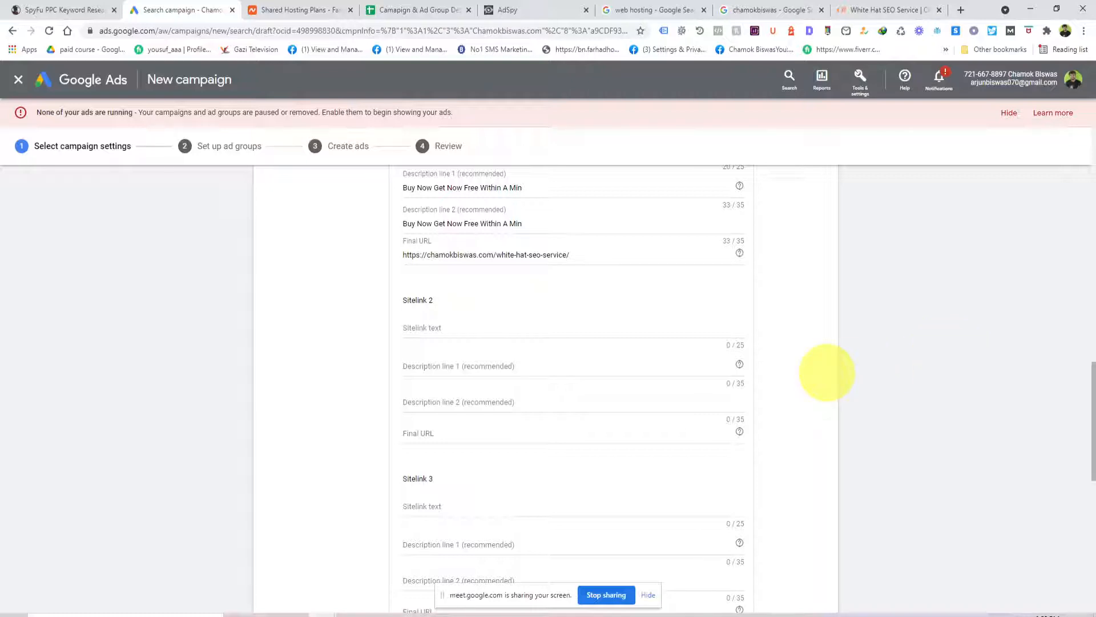
{"action": "scroll", "coordinate": [898, 314], "scroll_direction": "up", "scroll_amount": 1}
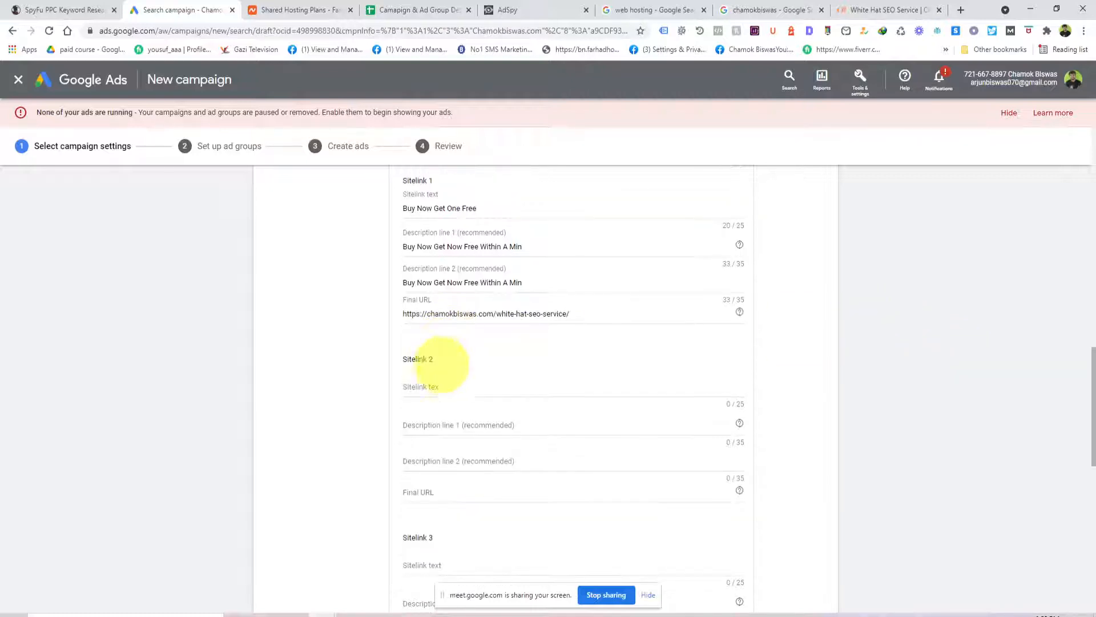
{"action": "scroll", "coordinate": [446, 365], "scroll_direction": "down", "scroll_amount": 9}
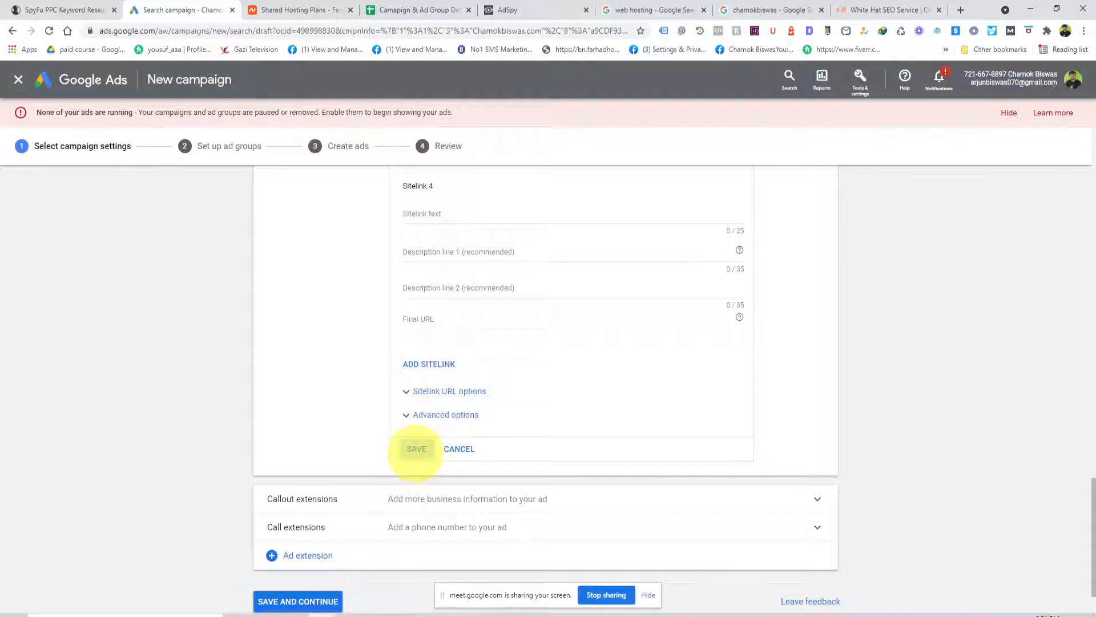
{"action": "left_click", "coordinate": [416, 449]}
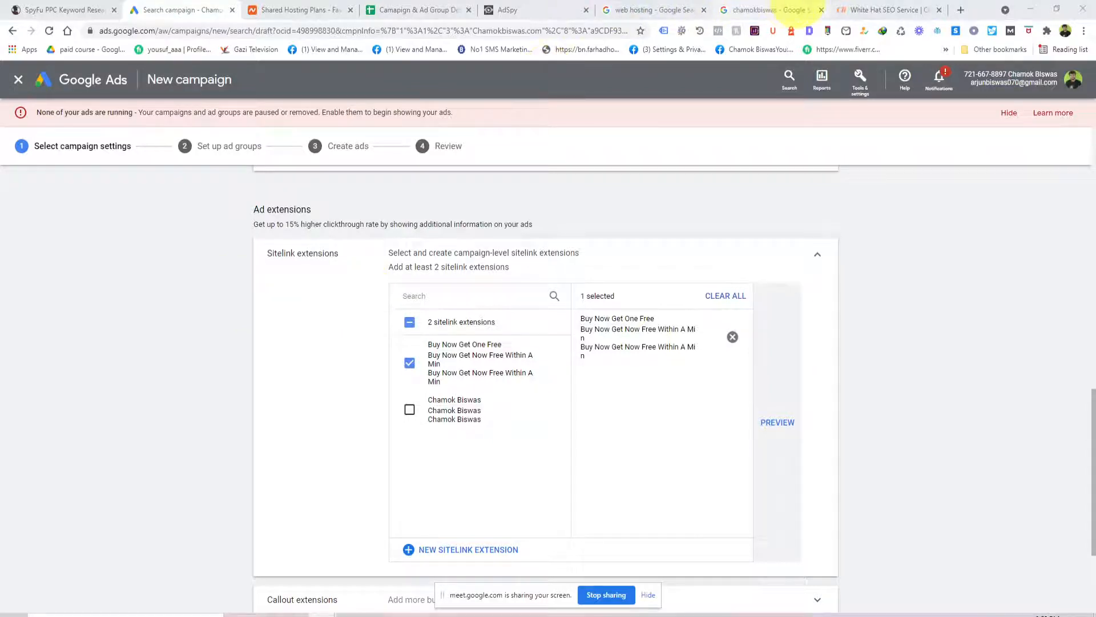
Examine the navigation links on the White Hat SEO Service page and on Namecheap, opening Namecheap's WordPress page.
{"action": "left_click", "coordinate": [800, 10]}
{"action": "left_click", "coordinate": [879, 10]}
{"action": "left_click", "coordinate": [917, 160]}
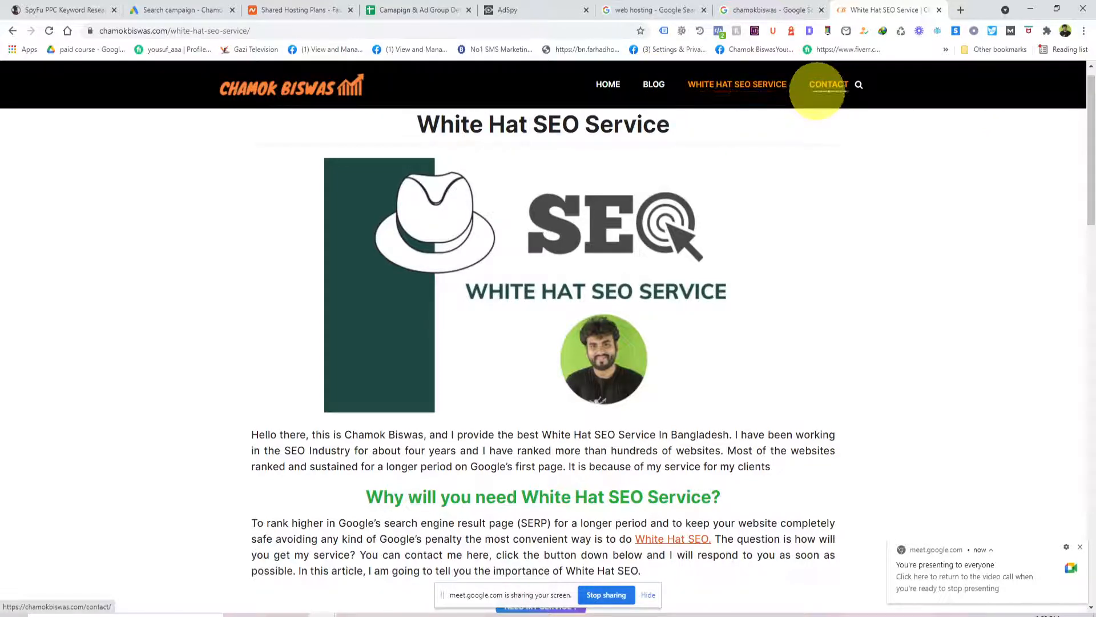
{"action": "left_click", "coordinate": [280, 10]}
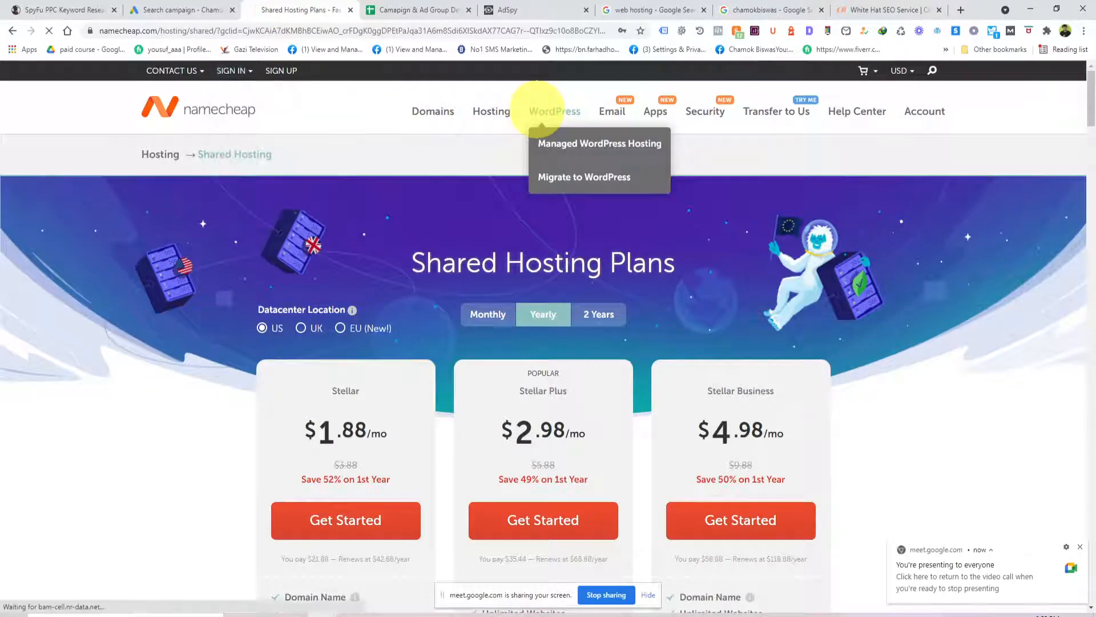
{"action": "left_click", "coordinate": [529, 111]}
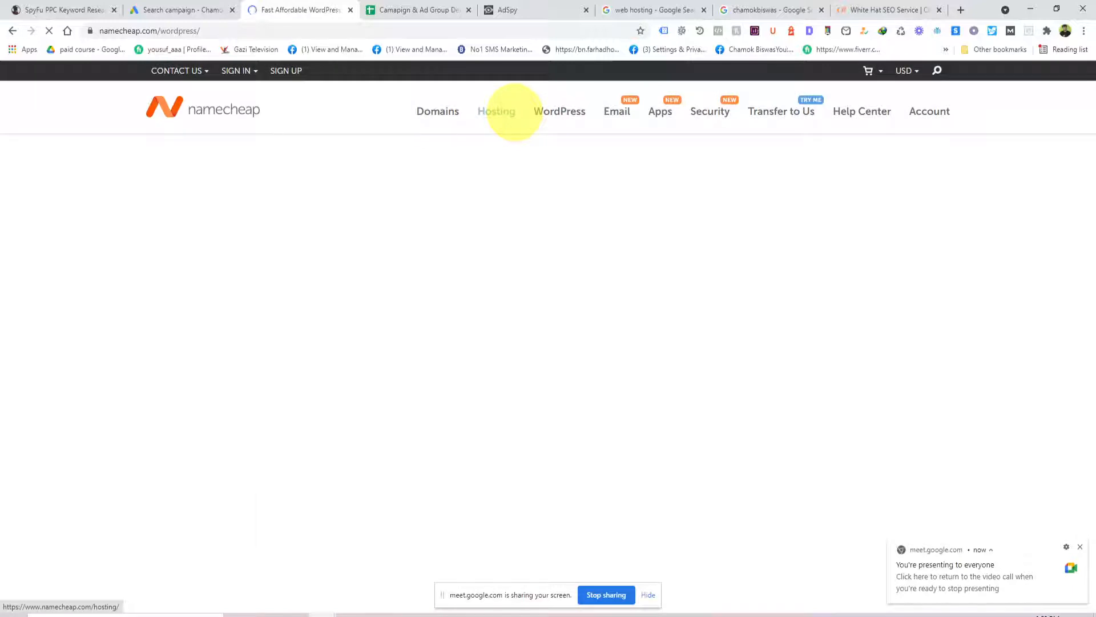
{"action": "left_click", "coordinate": [400, 9]}
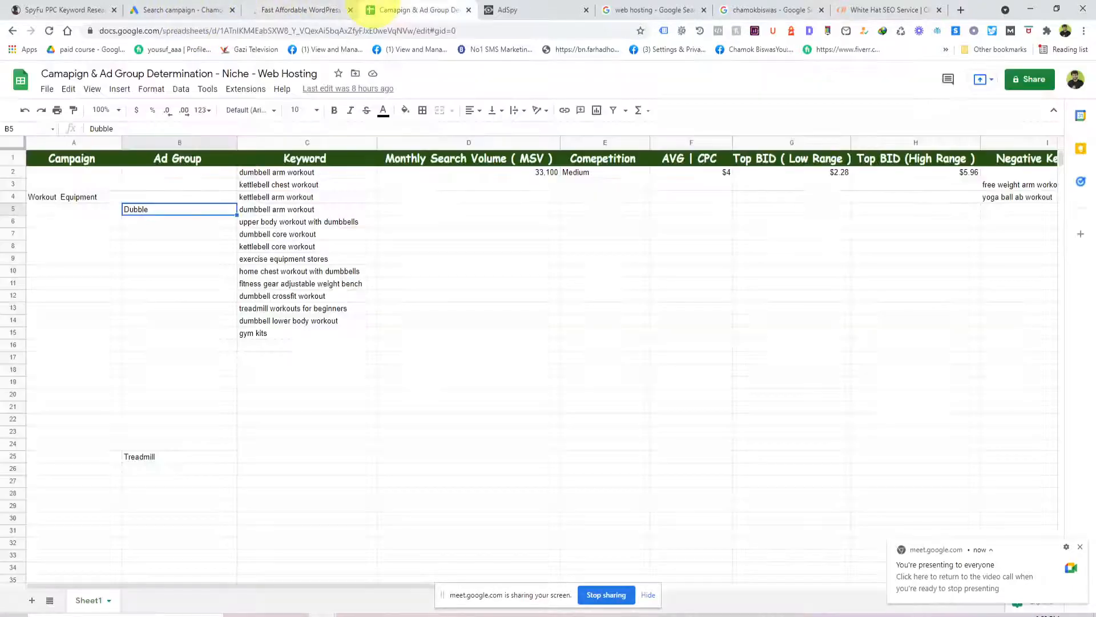
Select both available sitelink extensions for the Google Ads campaign and collapse the sitelink section.
{"action": "left_click", "coordinate": [174, 10]}
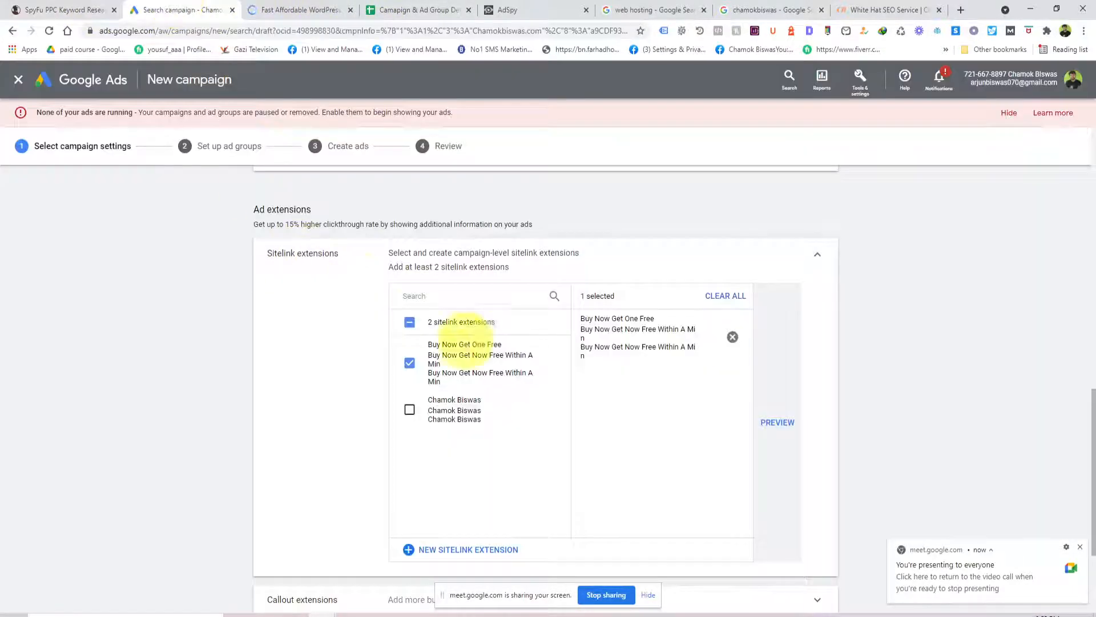
{"action": "scroll", "coordinate": [514, 314], "scroll_direction": "down", "scroll_amount": 1}
{"action": "left_click", "coordinate": [410, 262]}
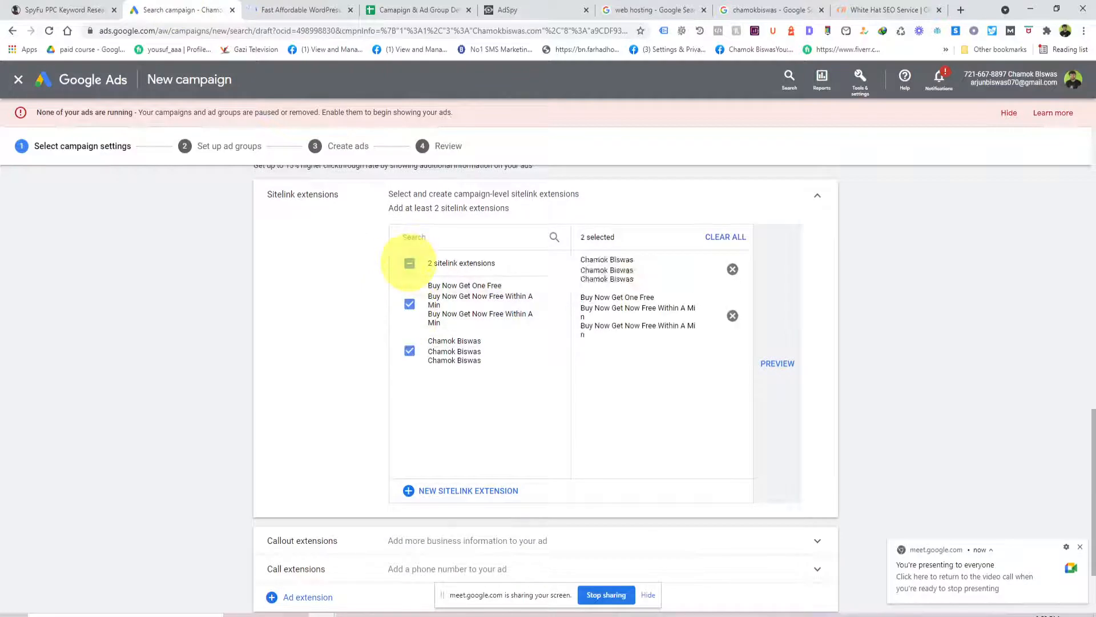
{"action": "left_click", "coordinate": [409, 263]}
{"action": "left_click", "coordinate": [409, 263]}
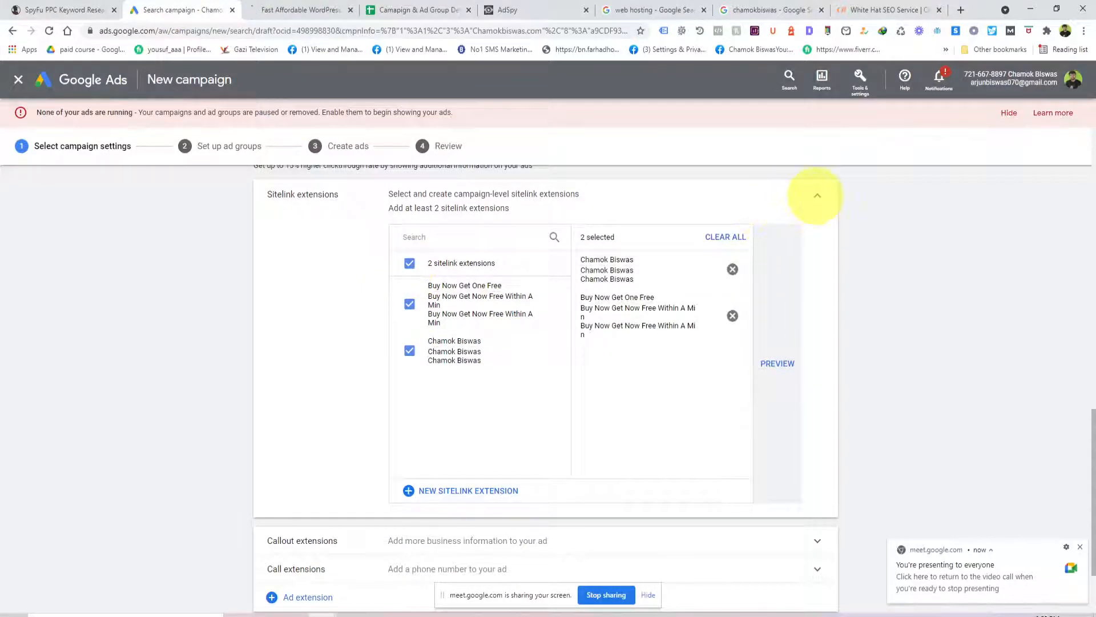
{"action": "left_click", "coordinate": [818, 196]}
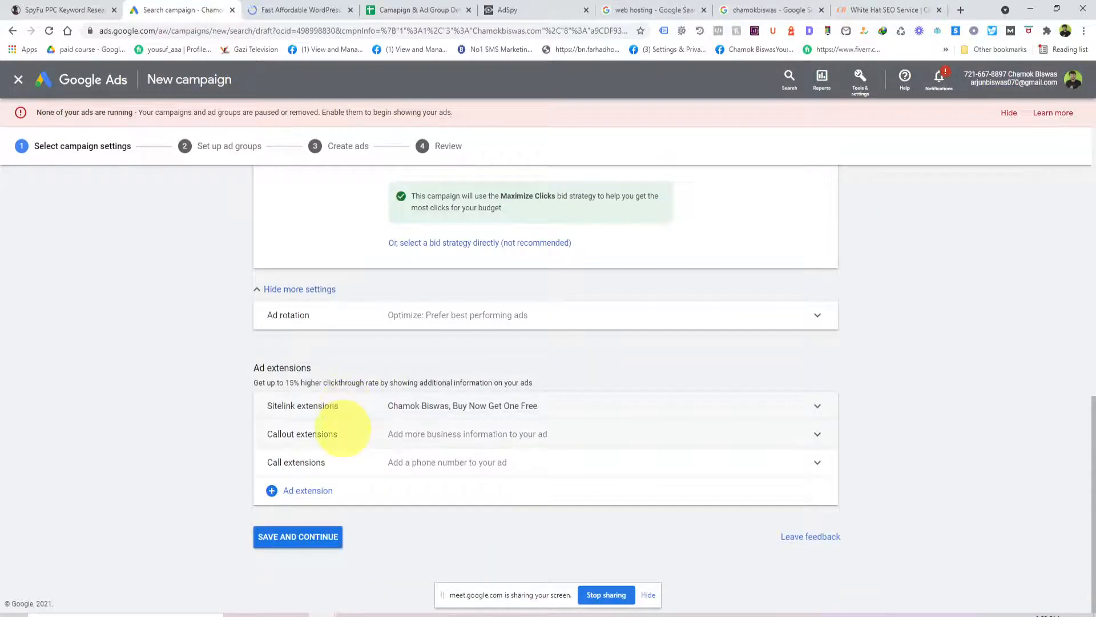
Examine the campaign's callout and call extension settings without adding any extension.
{"action": "left_click", "coordinate": [343, 430]}
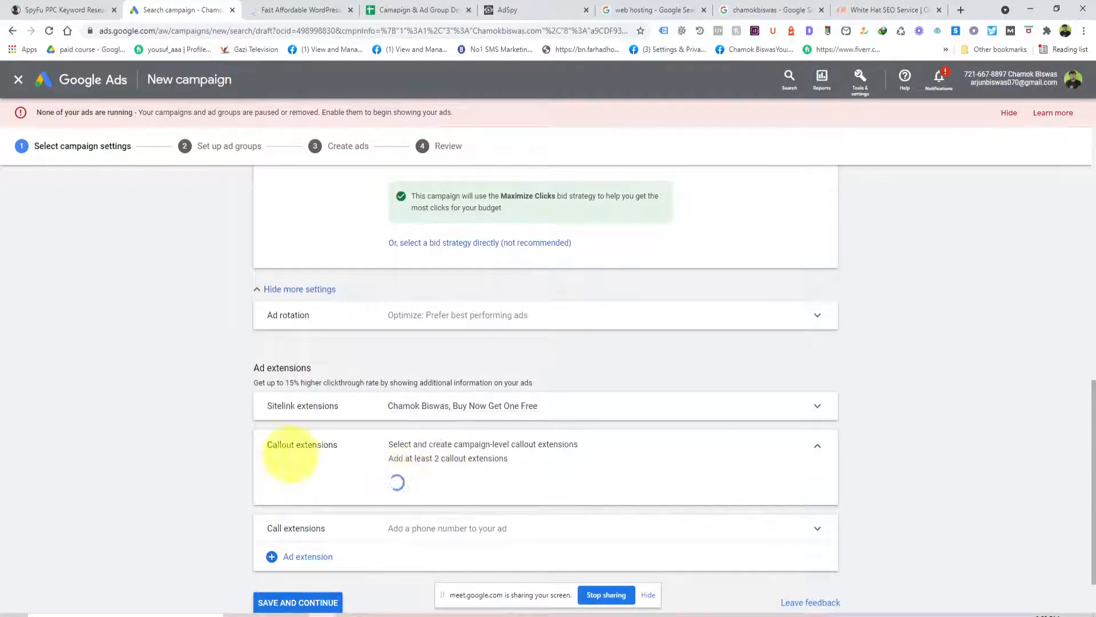
{"action": "scroll", "coordinate": [453, 465], "scroll_direction": "down", "scroll_amount": 3}
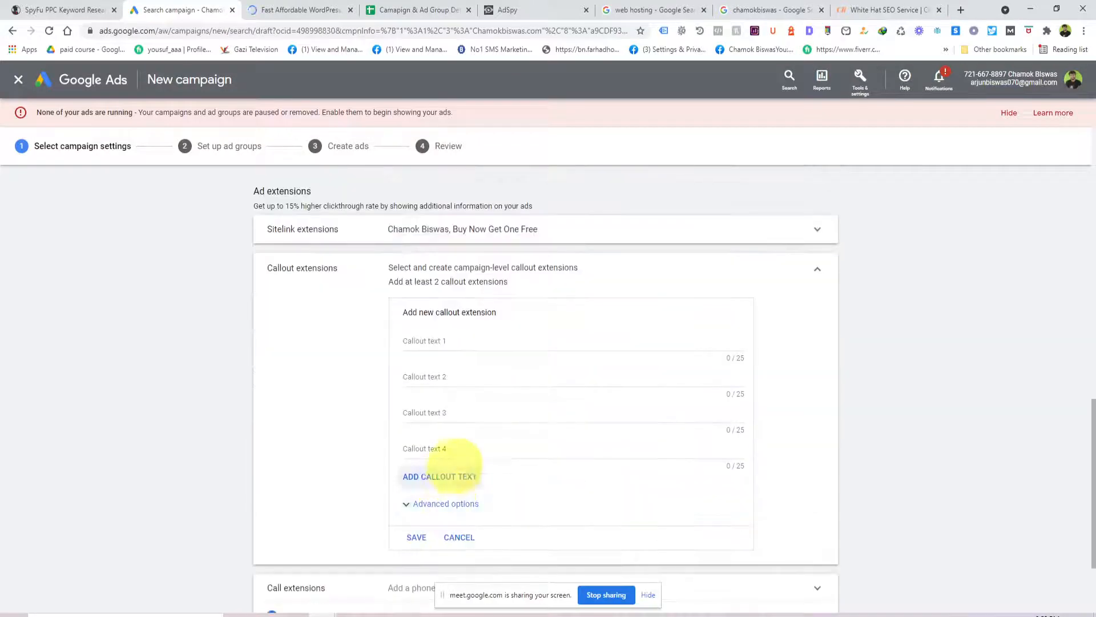
{"action": "left_click", "coordinate": [460, 342]}
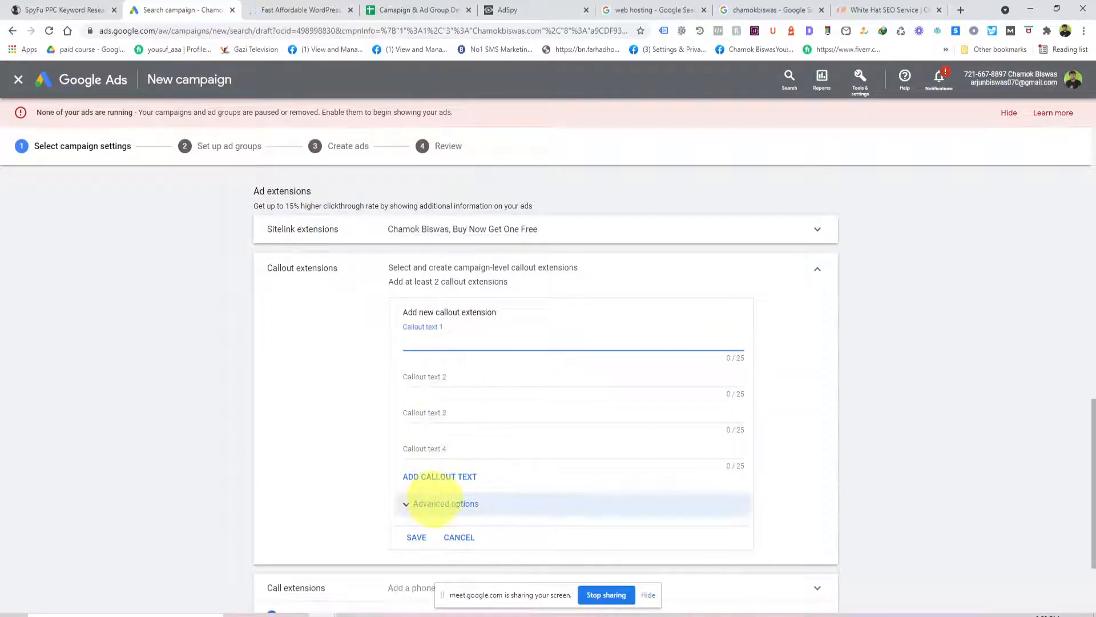
{"action": "left_click", "coordinate": [817, 269]}
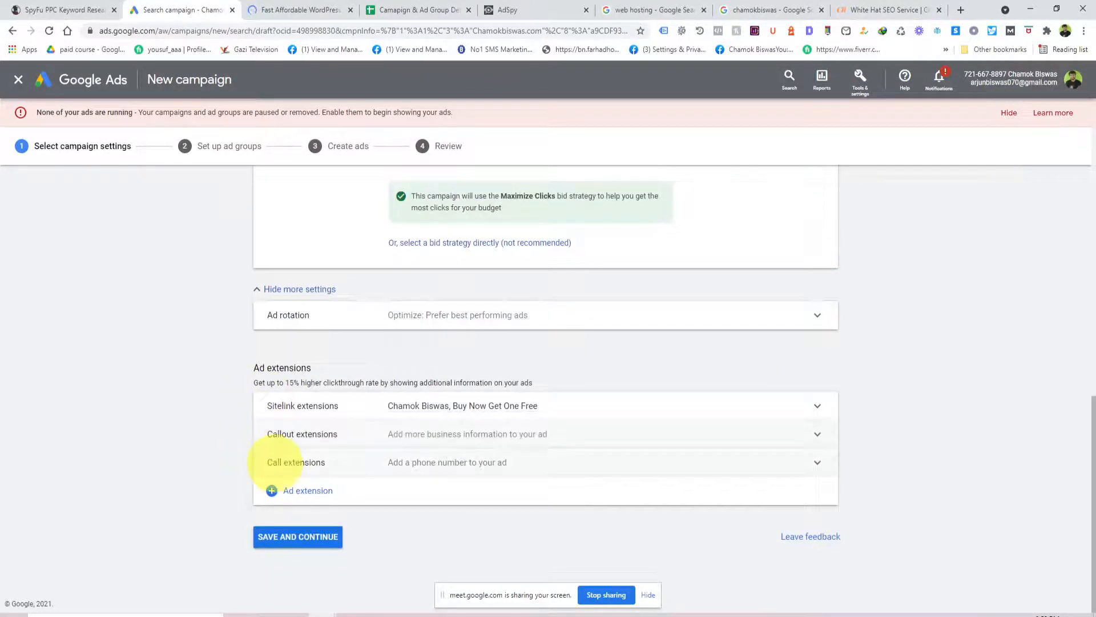
{"action": "left_click", "coordinate": [286, 461]}
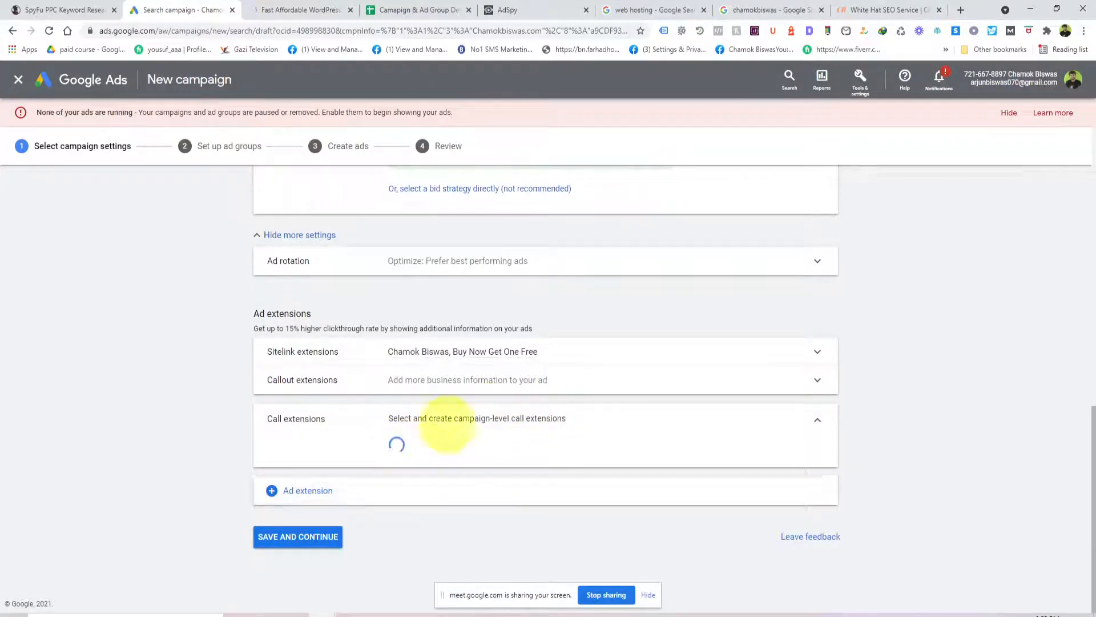
{"action": "scroll", "coordinate": [543, 425], "scroll_direction": "down", "scroll_amount": 2}
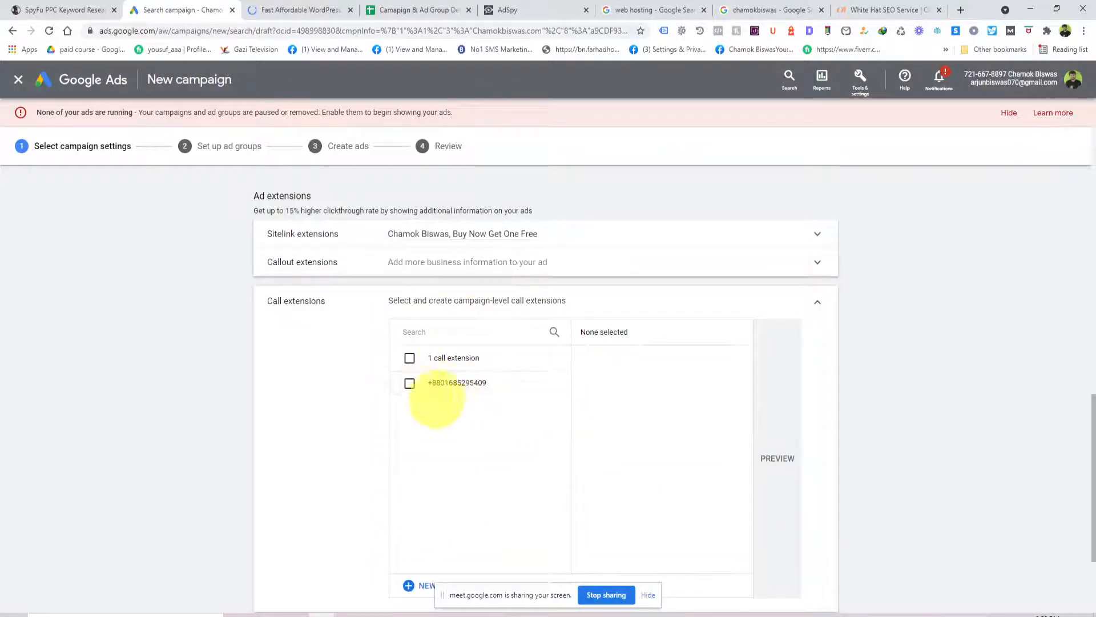
{"action": "scroll", "coordinate": [429, 394], "scroll_direction": "down", "scroll_amount": 2}
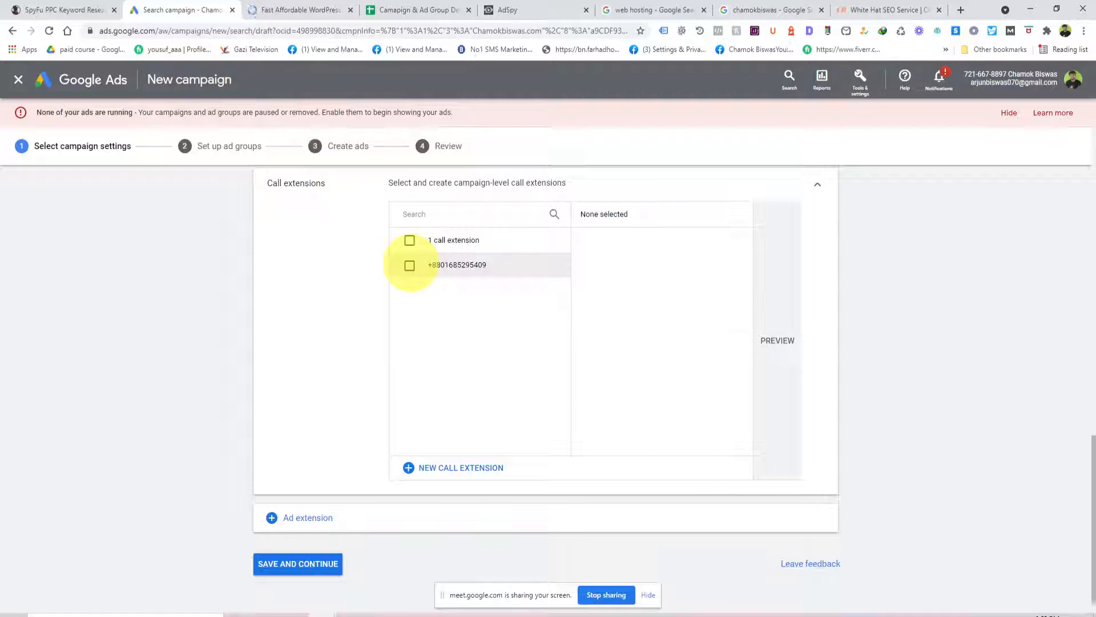
{"action": "left_click", "coordinate": [817, 183]}
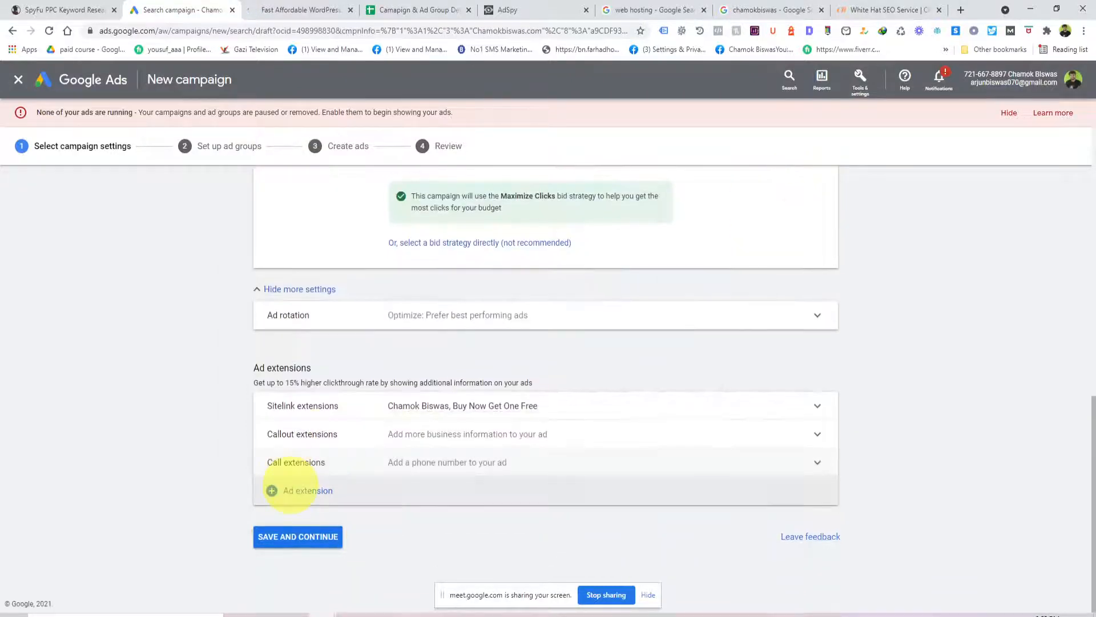
Add structured snippet extensions to the campaign's ad extensions and expand their settings.
{"action": "left_click", "coordinate": [285, 490]}
{"action": "left_click", "coordinate": [337, 495]}
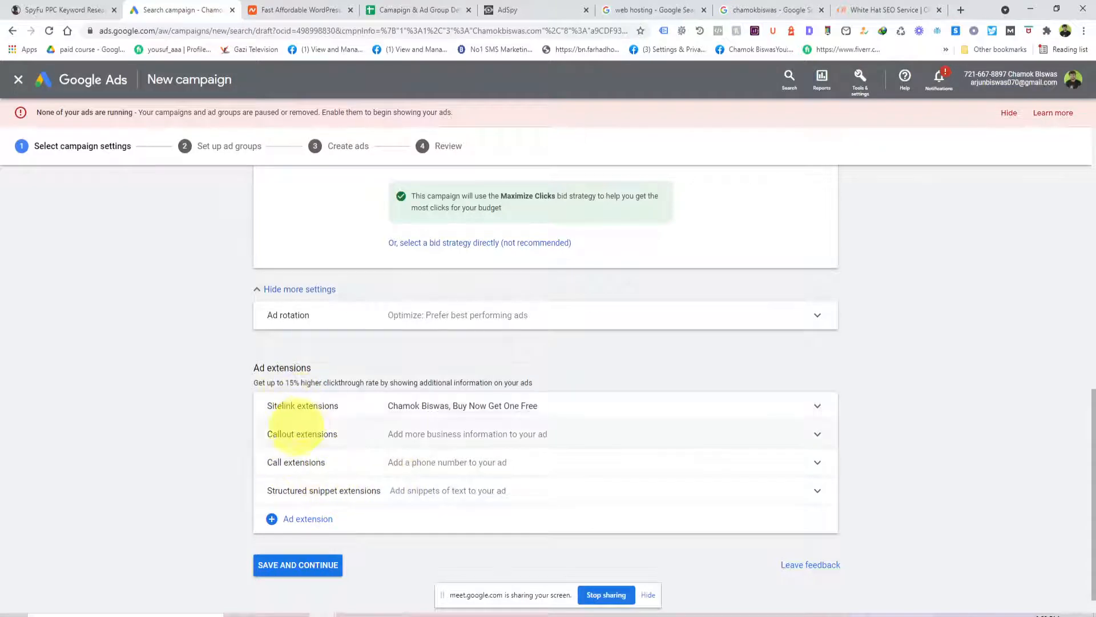
{"action": "left_click", "coordinate": [291, 491]}
{"action": "scroll", "coordinate": [400, 514], "scroll_direction": "down", "scroll_amount": 2}
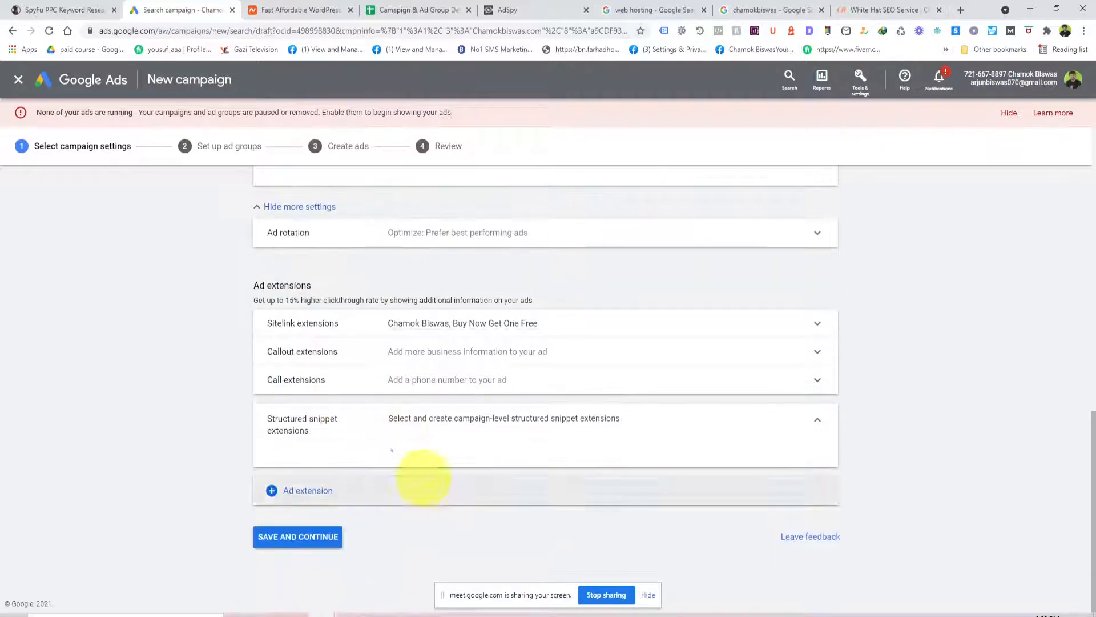
{"action": "scroll", "coordinate": [474, 429], "scroll_direction": "down", "scroll_amount": 3}
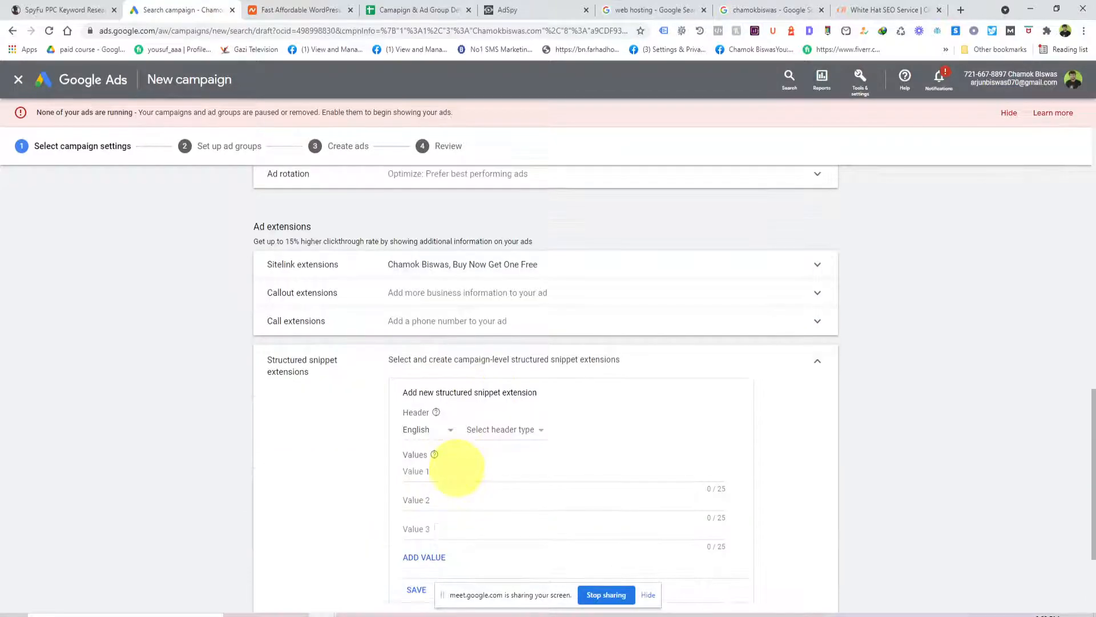
Examine the structured snippet header types and the Brands value fields, leaving the values empty and the snippet unsaved.
{"action": "left_click", "coordinate": [441, 356]}
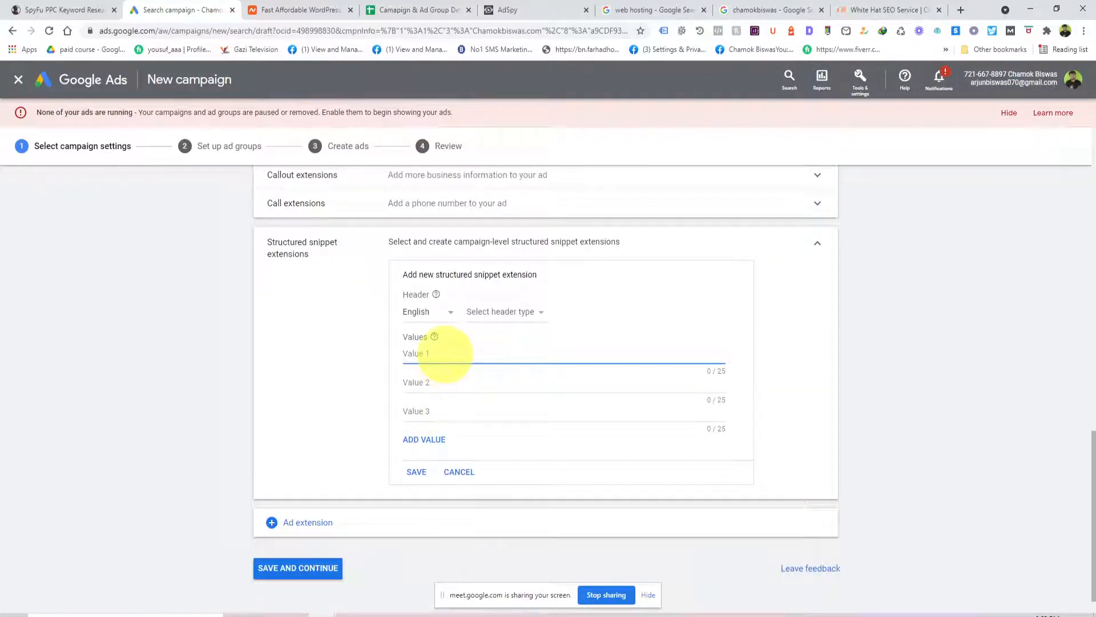
{"action": "left_click", "coordinate": [487, 311]}
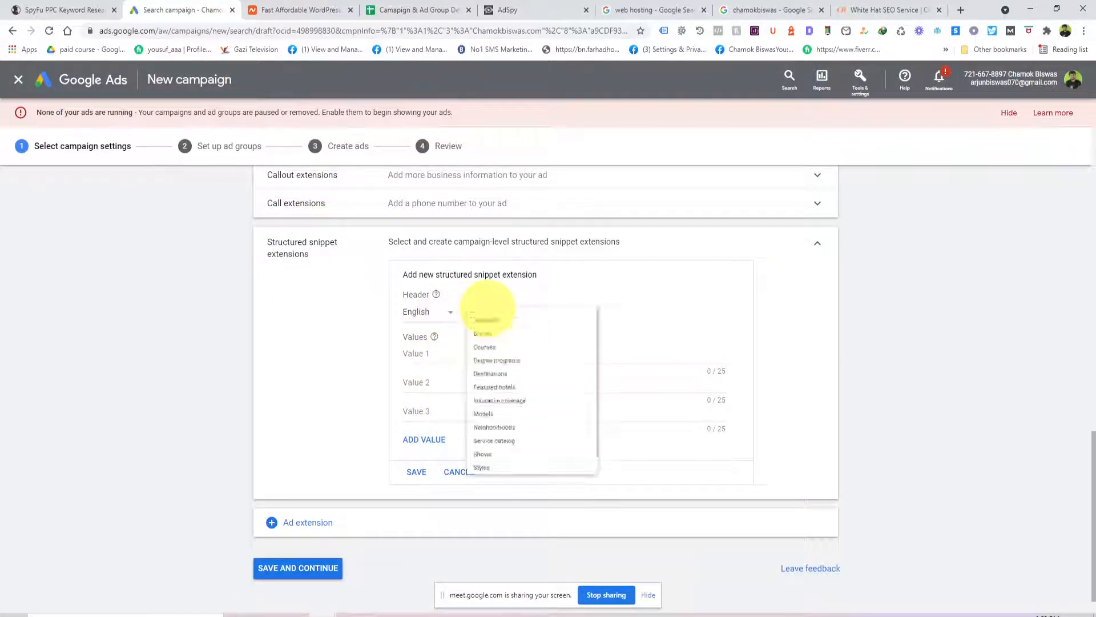
{"action": "scroll", "coordinate": [517, 376], "scroll_direction": "down", "scroll_amount": 1}
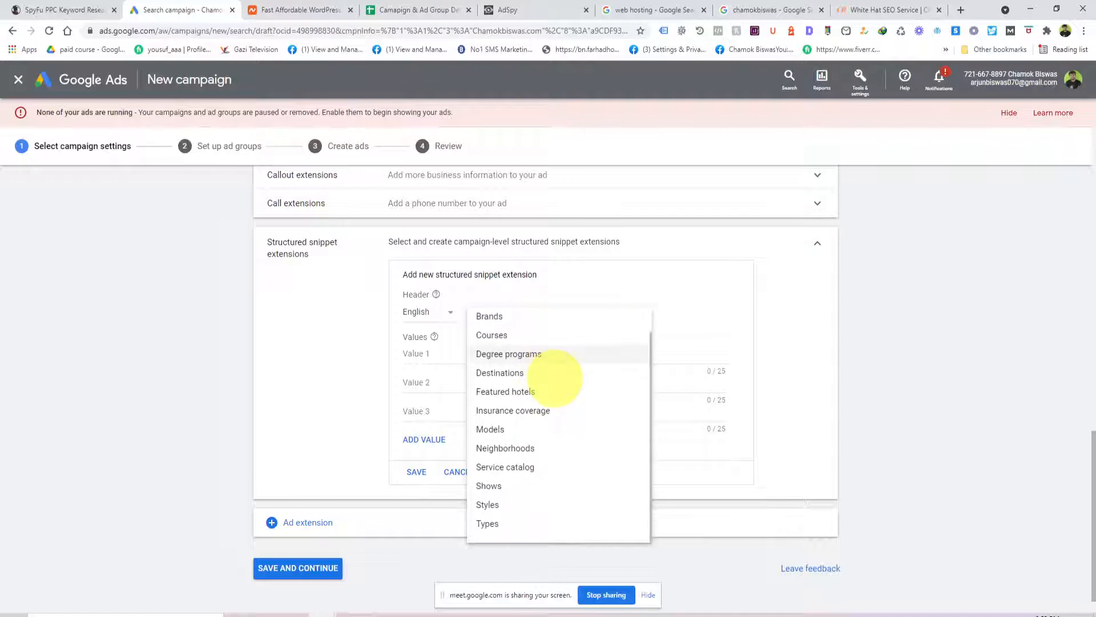
{"action": "scroll", "coordinate": [537, 440], "scroll_direction": "up", "scroll_amount": 1}
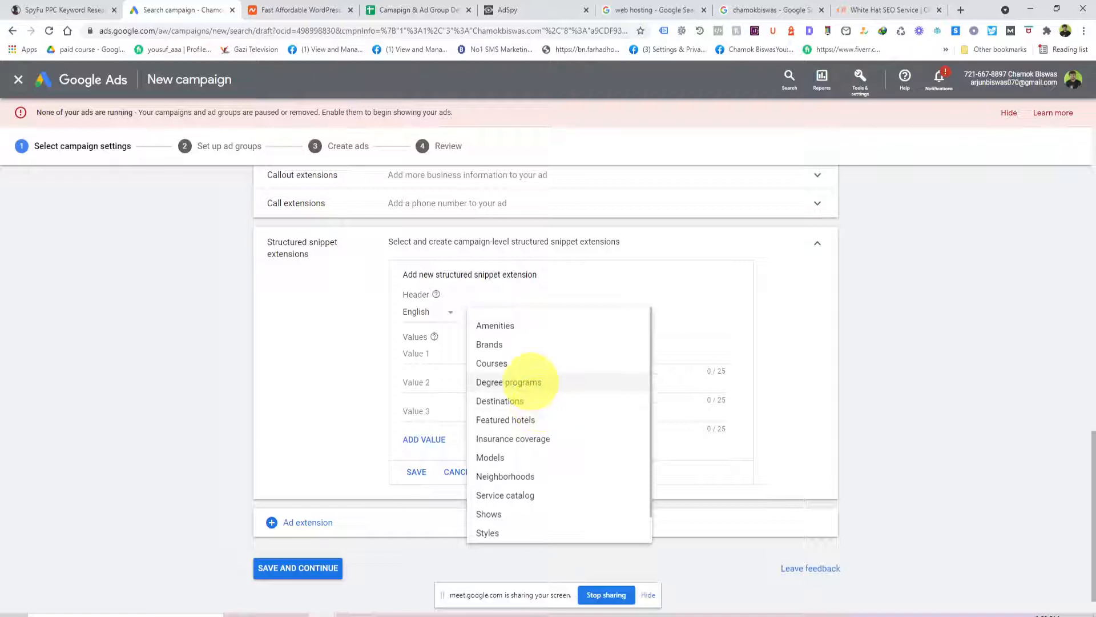
{"action": "scroll", "coordinate": [514, 380], "scroll_direction": "down", "scroll_amount": 1}
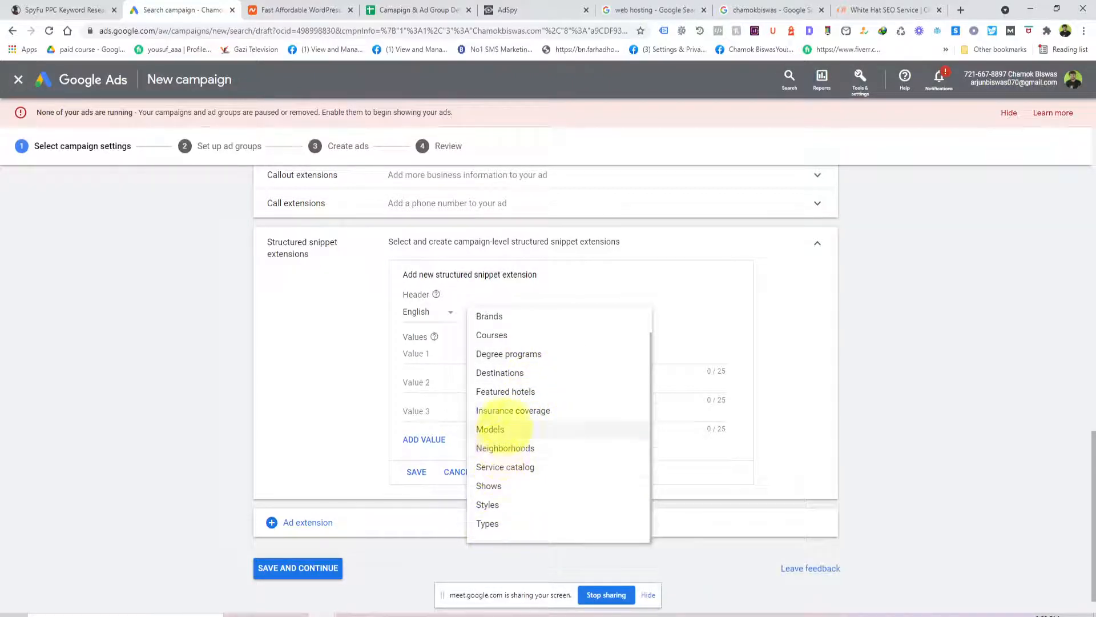
{"action": "scroll", "coordinate": [505, 336], "scroll_direction": "up", "scroll_amount": 1}
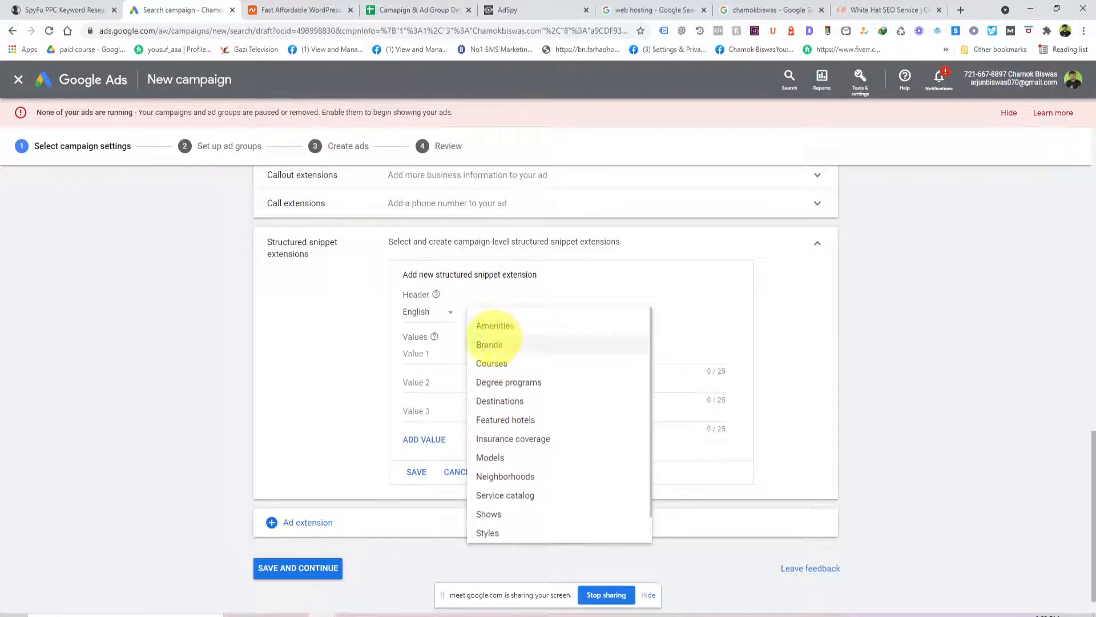
{"action": "left_click", "coordinate": [491, 344]}
{"action": "left_click", "coordinate": [443, 350]}
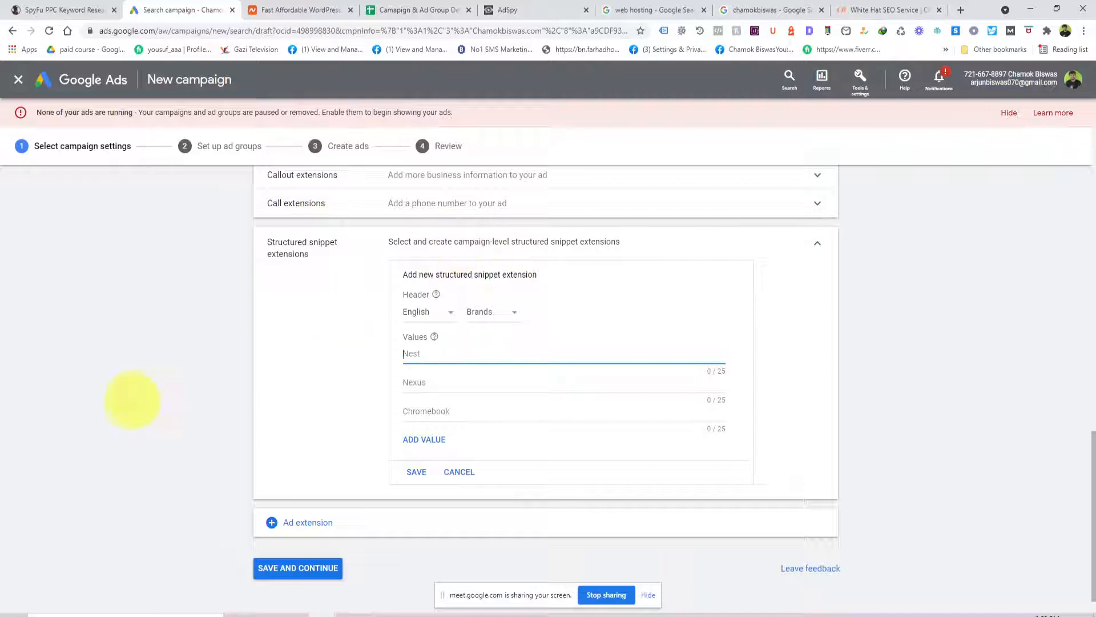
{"action": "left_click", "coordinate": [818, 243]}
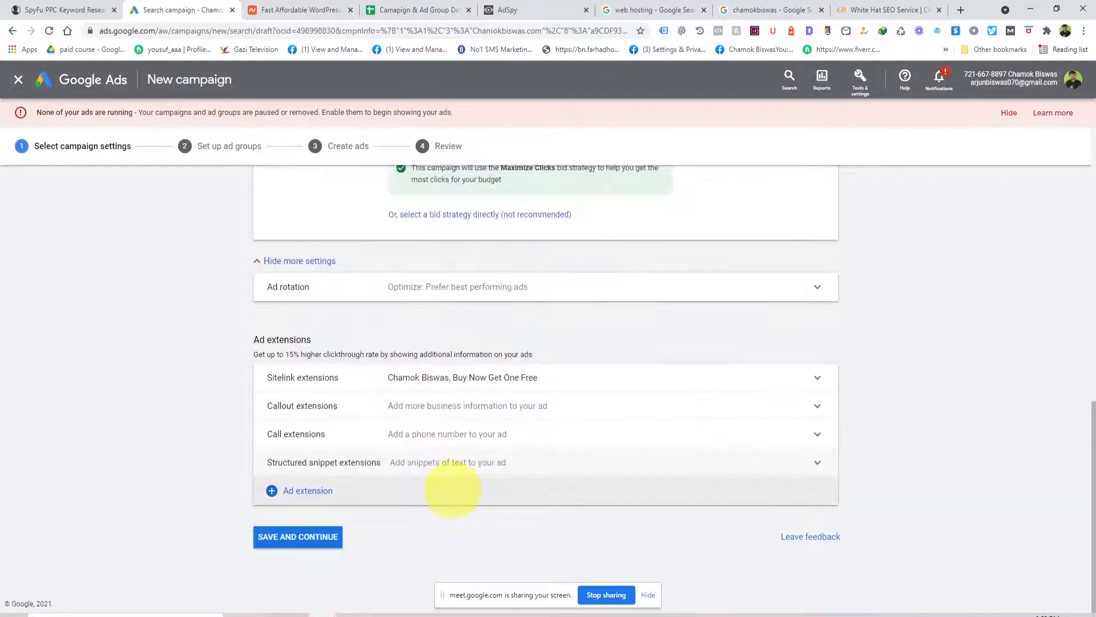
Save the campaign settings and continue to ad group setup, keeping the ad group type as Standard.
{"action": "left_click", "coordinate": [298, 537]}
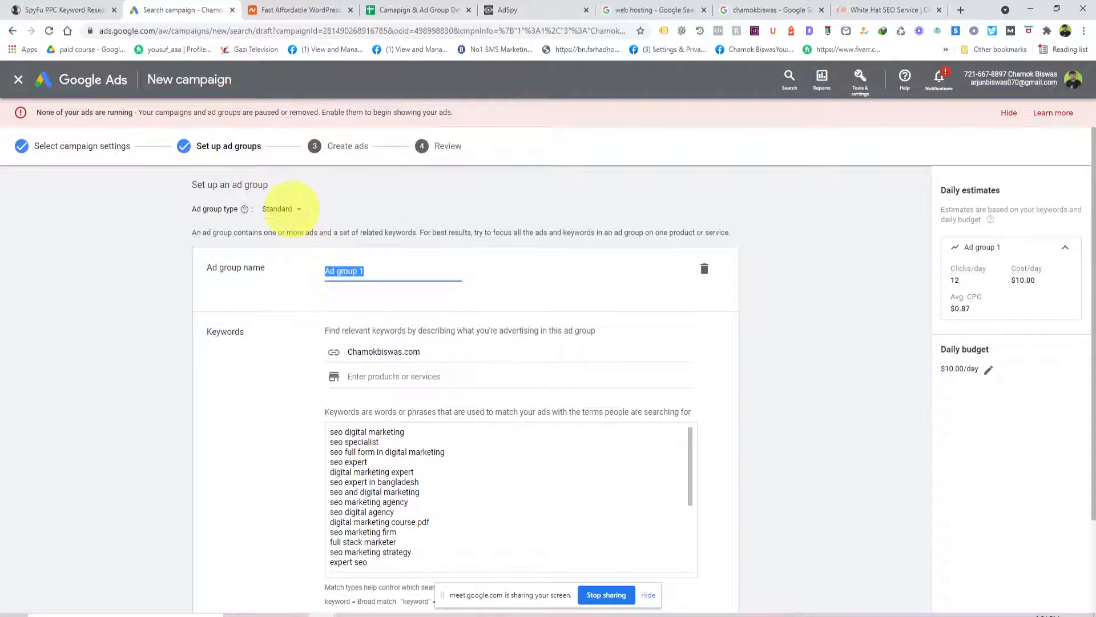
{"action": "left_click", "coordinate": [283, 209]}
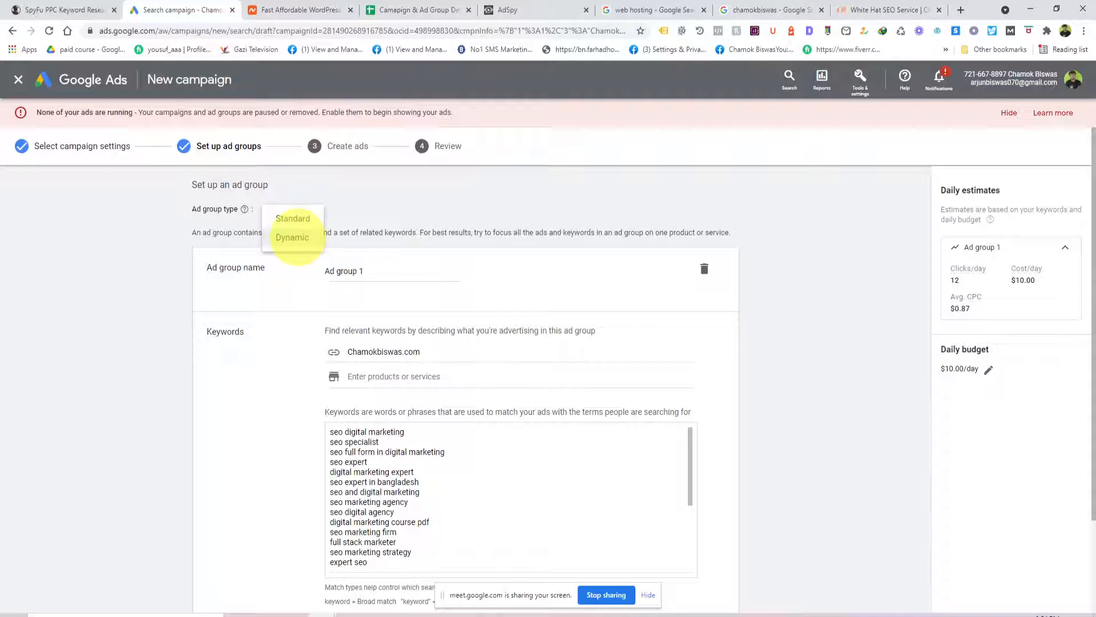
{"action": "left_click", "coordinate": [371, 186]}
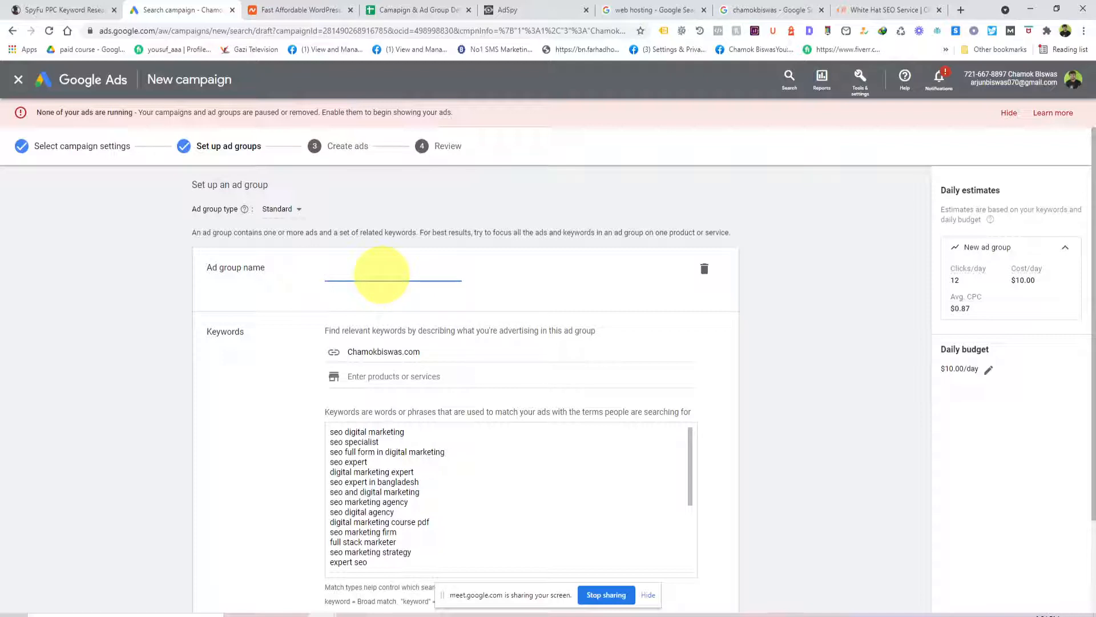
Copy "Dubble" from the Ad Group column of the campaign spreadsheet and use it as the ad group name in Google Ads.
{"action": "left_click", "coordinate": [434, 9]}
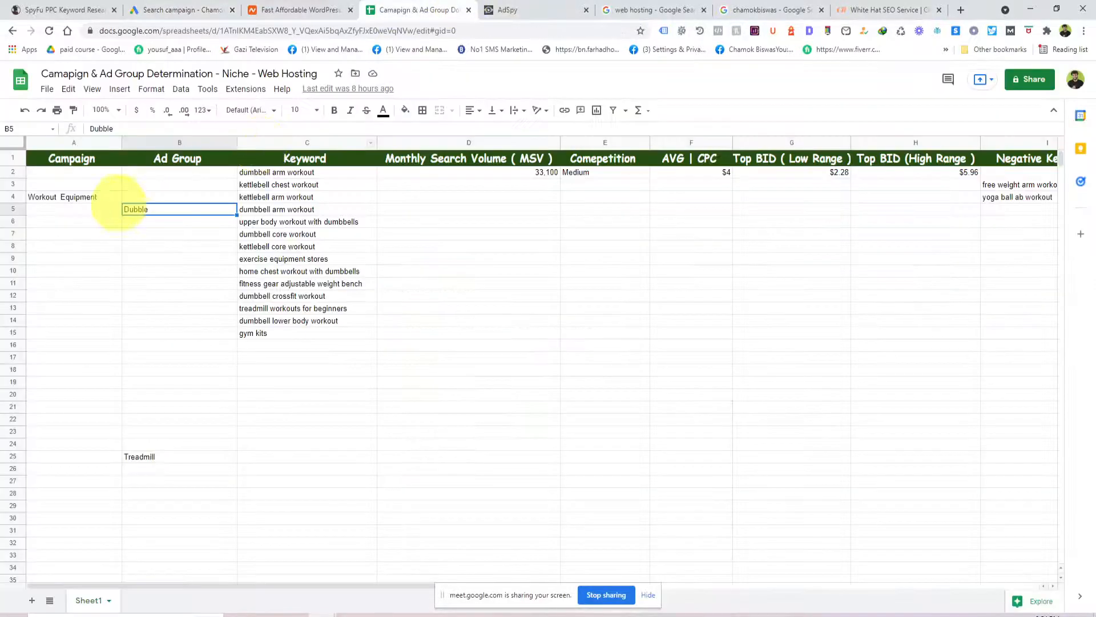
{"action": "double_click", "coordinate": [136, 208]}
{"action": "right_click", "coordinate": [137, 208]}
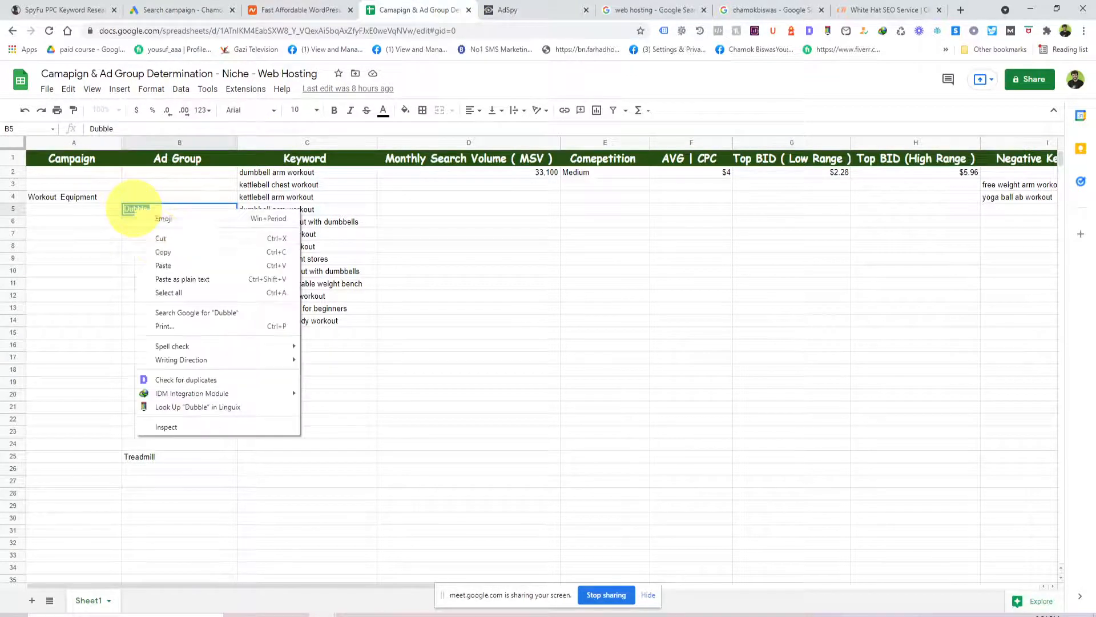
{"action": "left_click", "coordinate": [167, 249]}
{"action": "left_click", "coordinate": [182, 10]}
{"action": "left_click", "coordinate": [330, 268]}
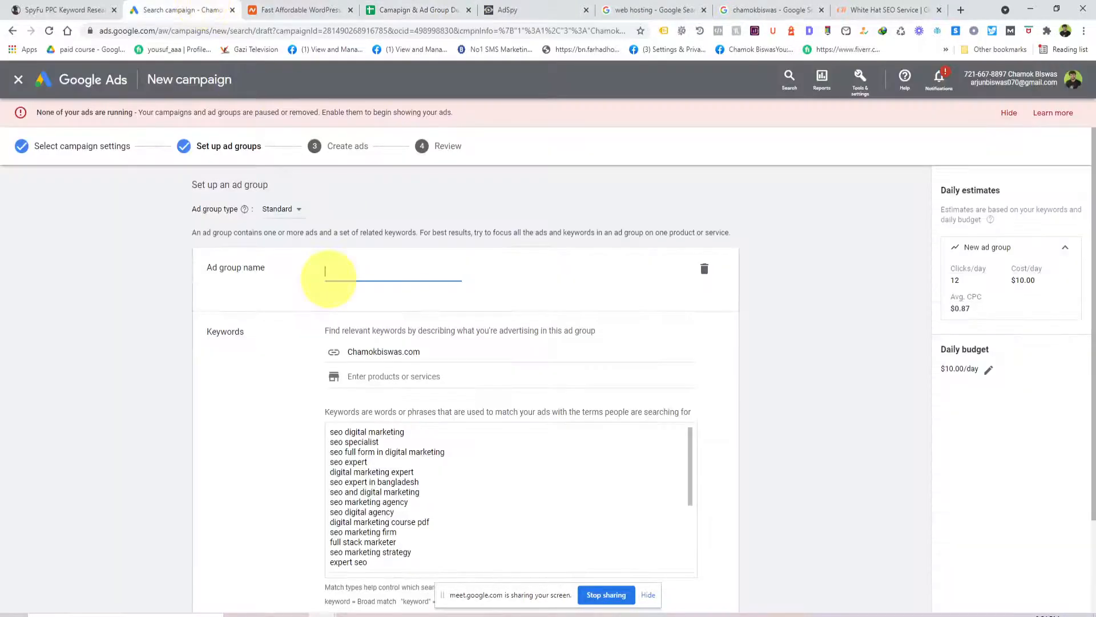
{"action": "key", "text": "ctrl+v"}
{"action": "left_click", "coordinate": [506, 259]}
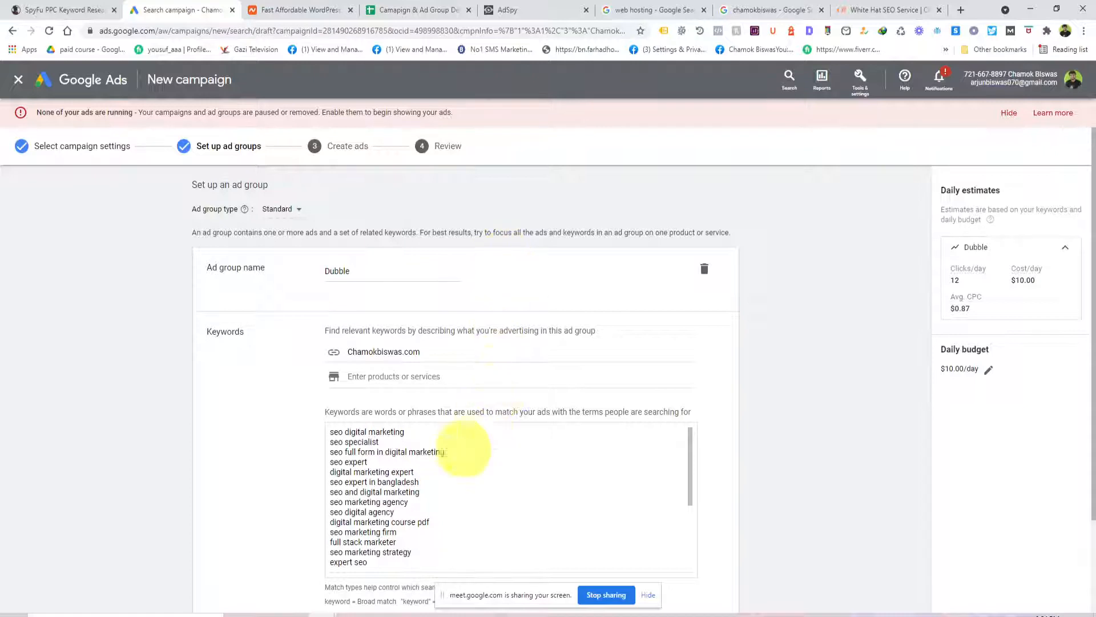
Delete all suggested keywords from the Dubble ad group.
{"action": "triple_click", "coordinate": [419, 500]}
{"action": "left_click", "coordinate": [416, 551]}
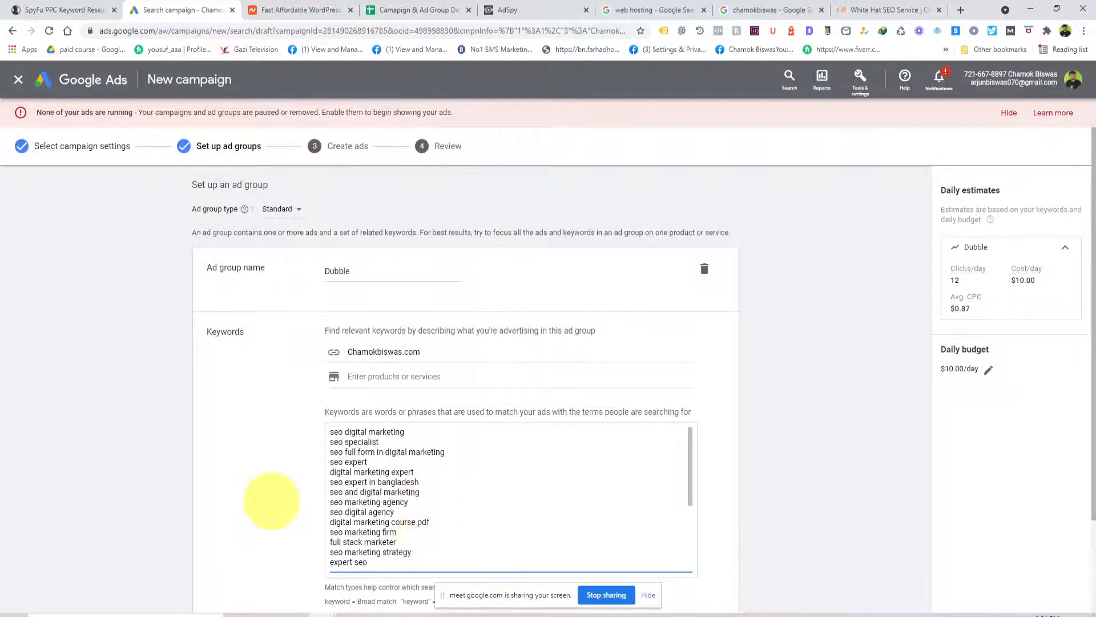
{"action": "left_click_drag", "start_coordinate": [272, 500], "coordinate": [284, 340]}
{"action": "key", "text": "BackSpace"}
{"action": "left_click_drag", "start_coordinate": [417, 552], "coordinate": [289, 409]}
{"action": "key", "text": "BackSpace"}
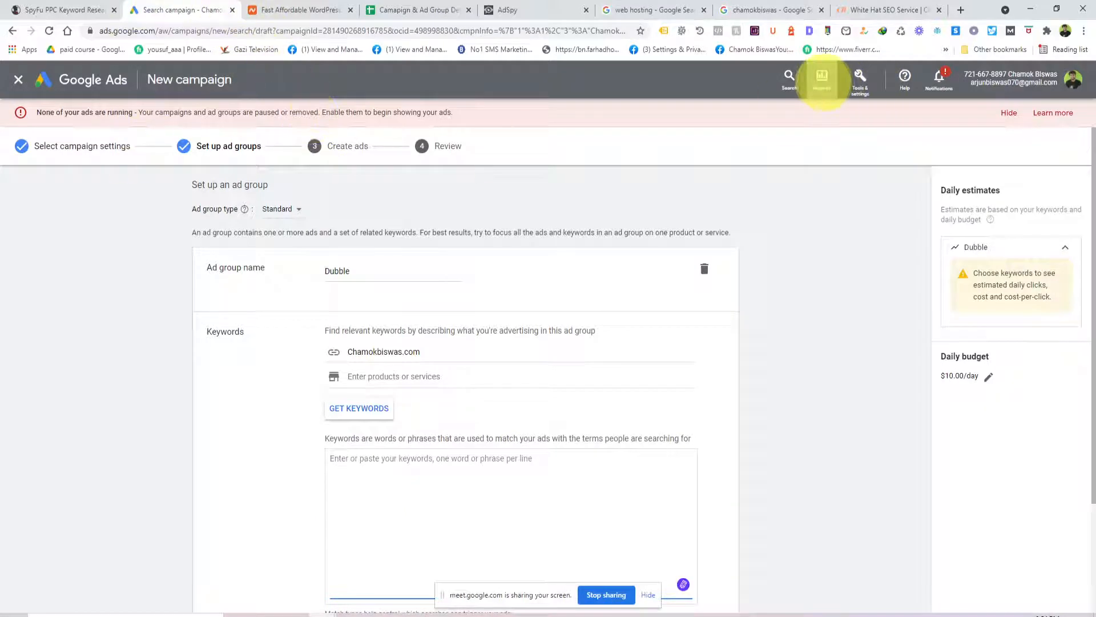
Open Keyword Planner in a separate browser tab and start discovering new keywords.
{"action": "left_click", "coordinate": [824, 81]}
{"action": "left_click", "coordinate": [859, 80]}
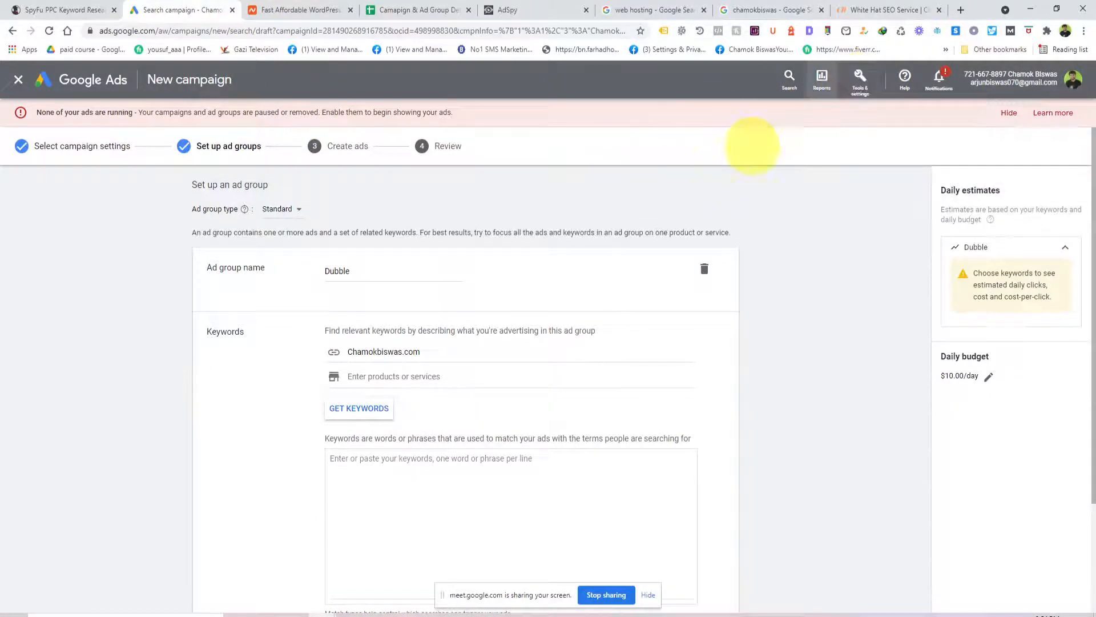
{"action": "left_click", "coordinate": [860, 81]}
{"action": "right_click", "coordinate": [429, 163]}
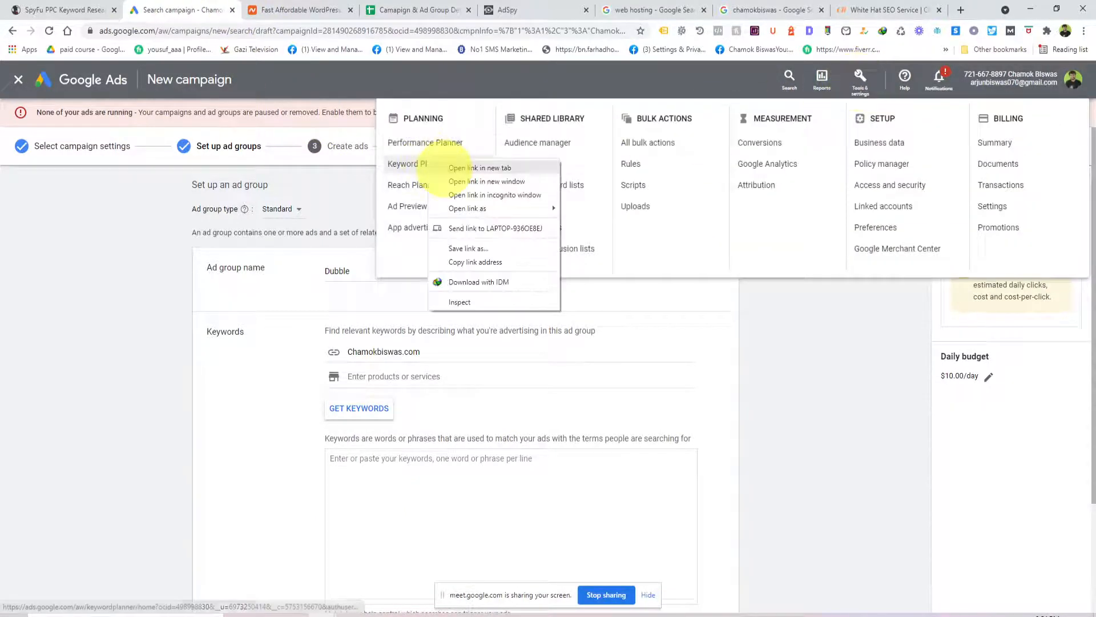
{"action": "left_click", "coordinate": [457, 167]}
{"action": "left_click", "coordinate": [260, 9]}
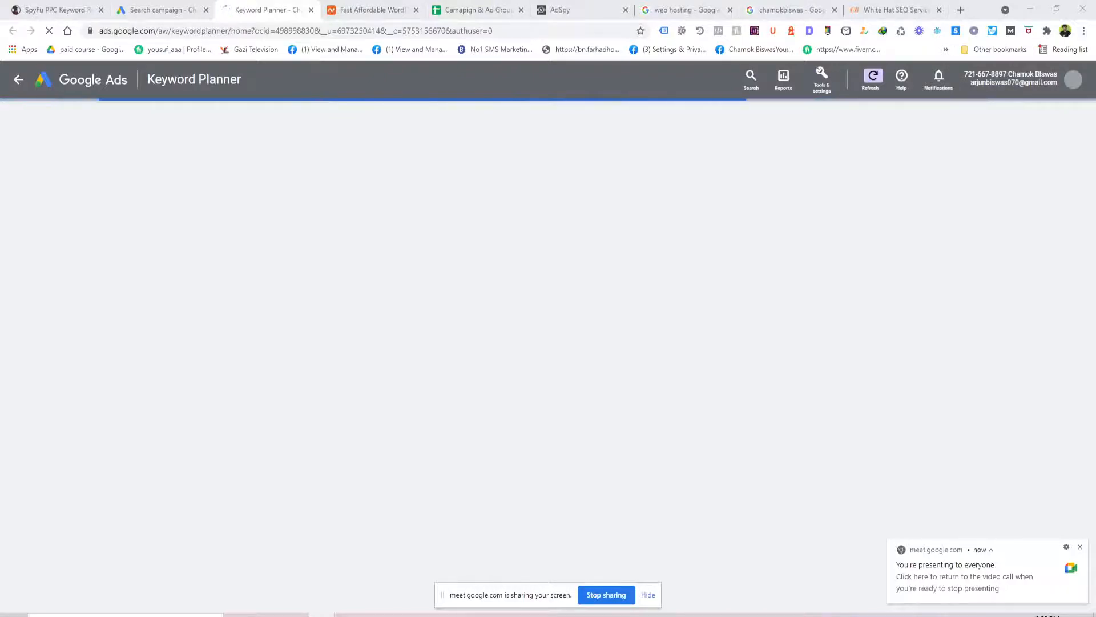
{"action": "left_click", "coordinate": [332, 206]}
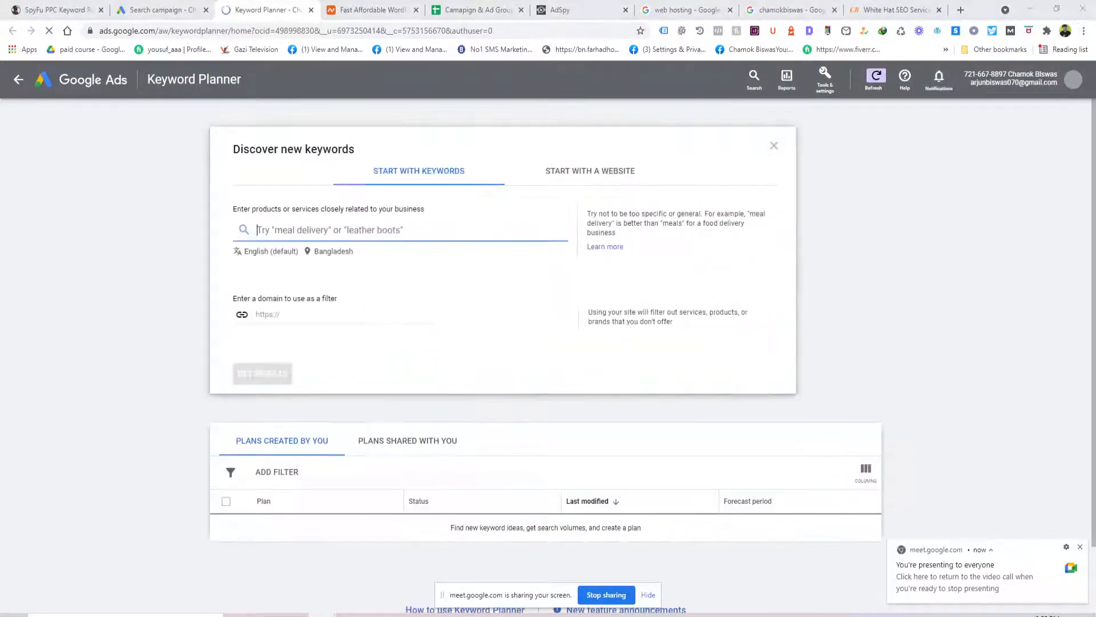
Replace Bangladesh with Canada as the targeted location for the keyword search and save it.
{"action": "left_click", "coordinate": [332, 255]}
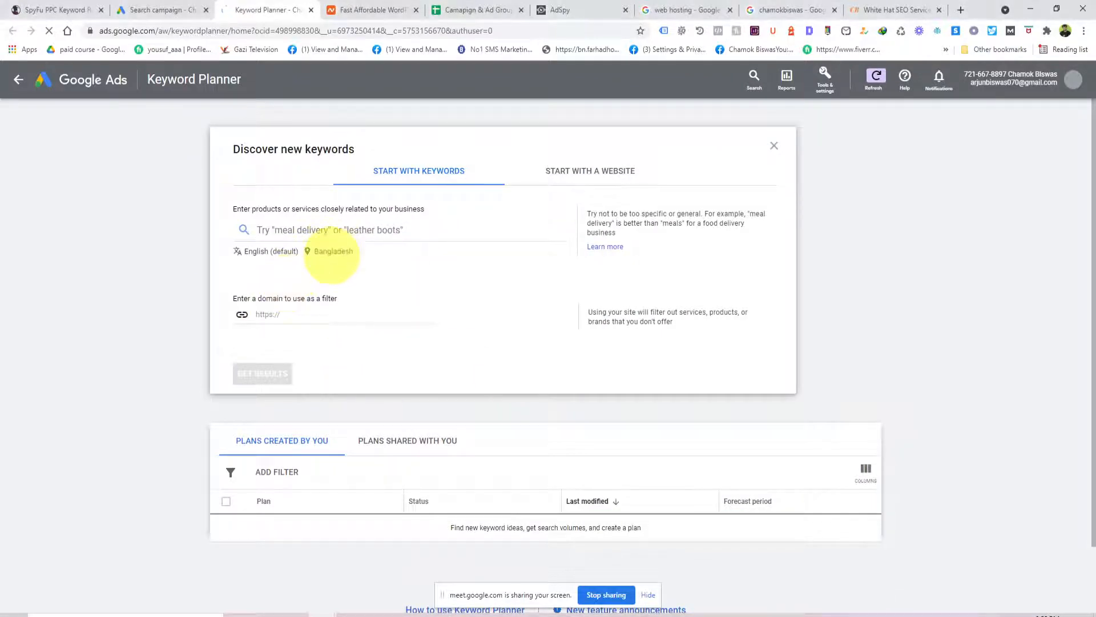
{"action": "left_click", "coordinate": [333, 252]}
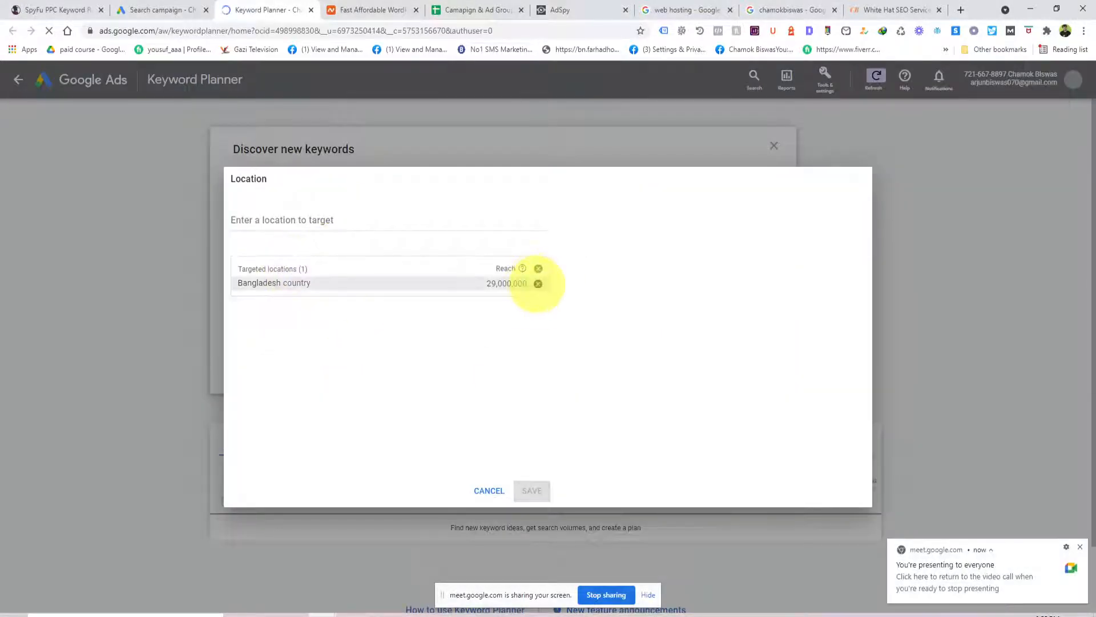
{"action": "left_click", "coordinate": [538, 283]}
{"action": "left_click", "coordinate": [384, 222]}
{"action": "type", "text": "Canada"}
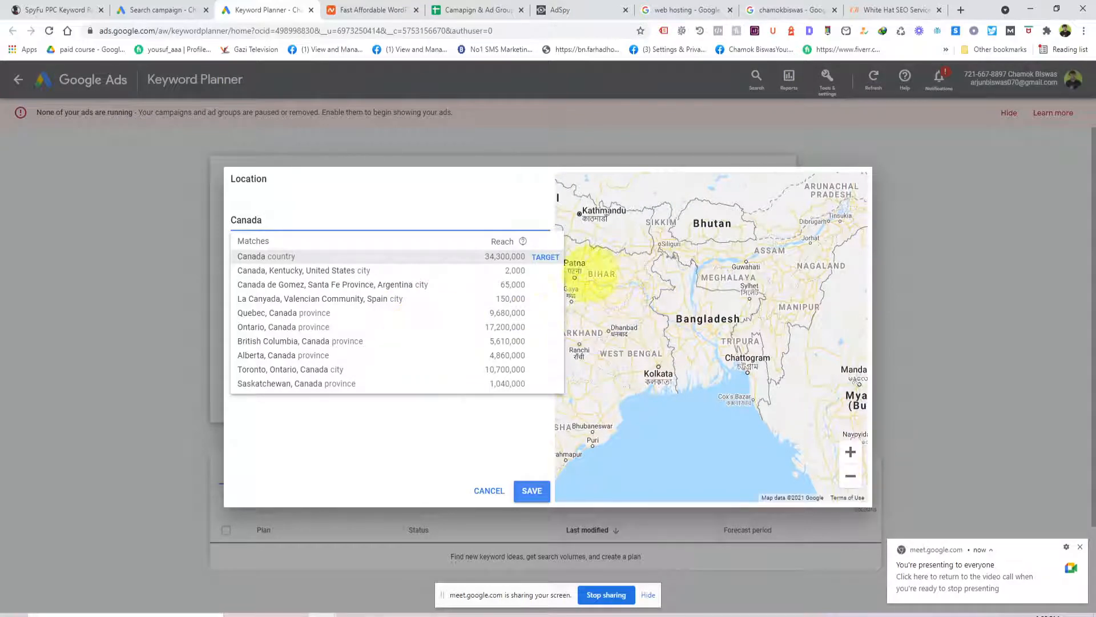
{"action": "left_click", "coordinate": [544, 257]}
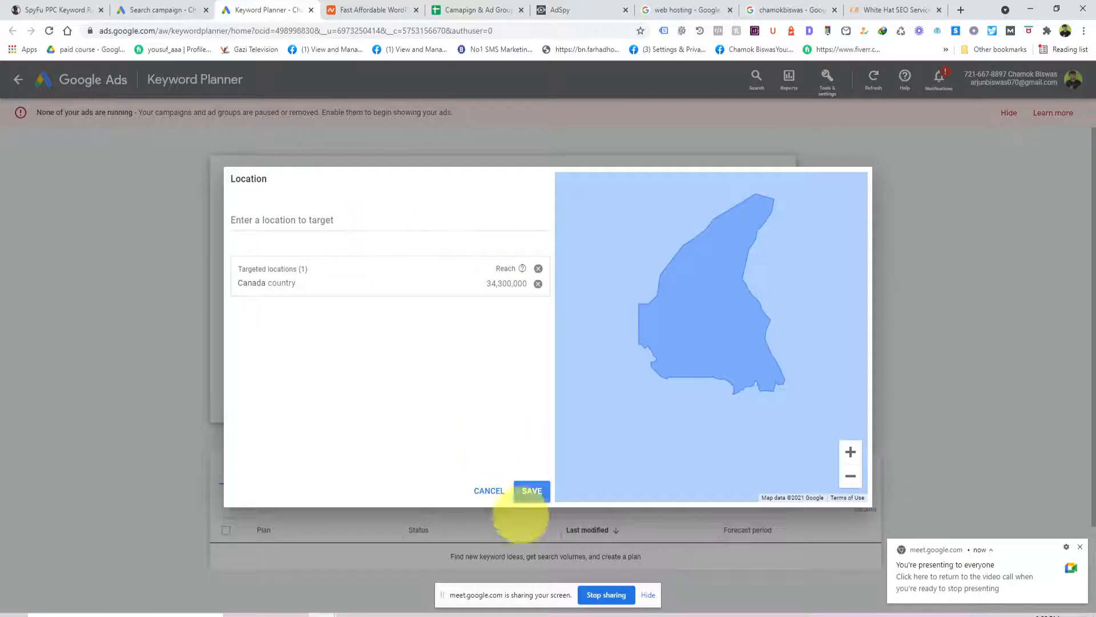
{"action": "left_click", "coordinate": [531, 490]}
Get keyword ideas for "Dubble" in Keyword Planner and reopen the search terms for editing.
{"action": "left_click", "coordinate": [277, 249]}
{"action": "type", "text": "Dubble"}
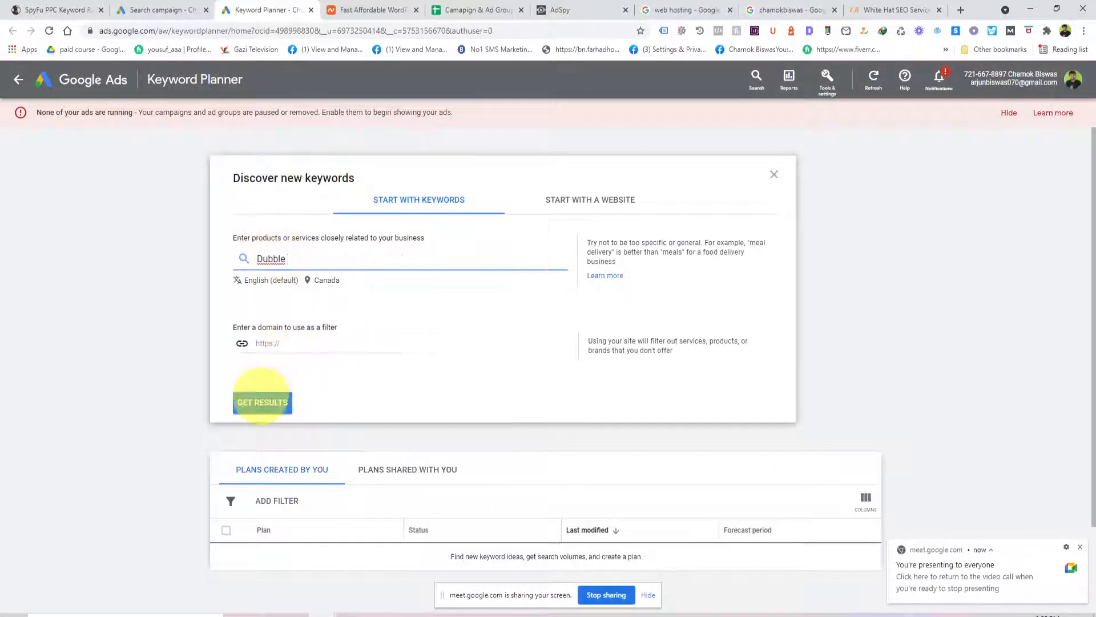
{"action": "left_click", "coordinate": [262, 402]}
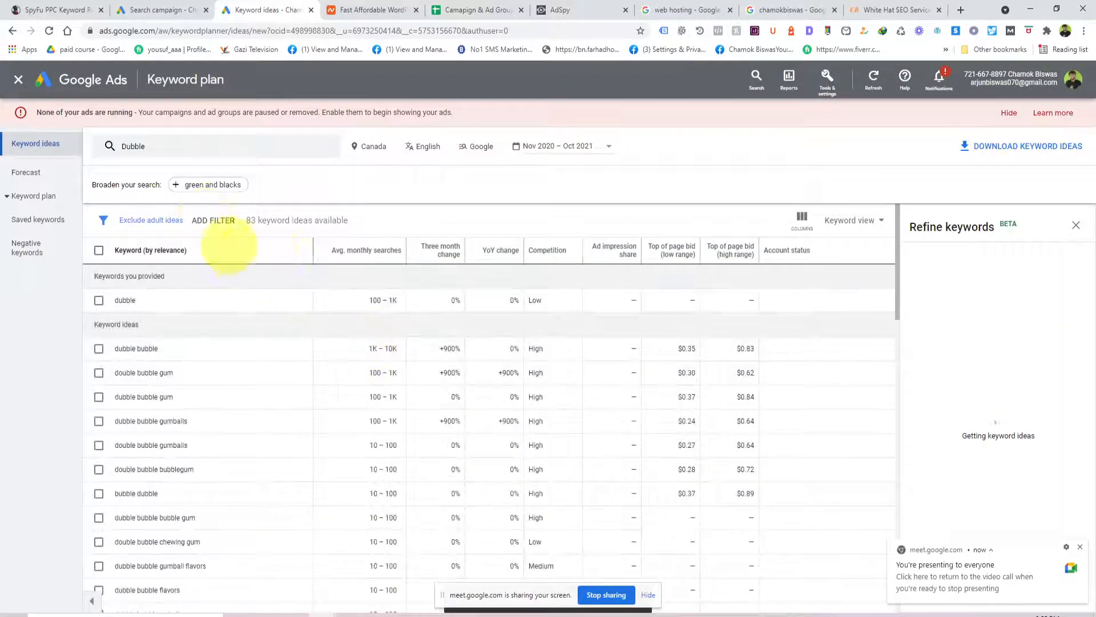
{"action": "left_click", "coordinate": [137, 144]}
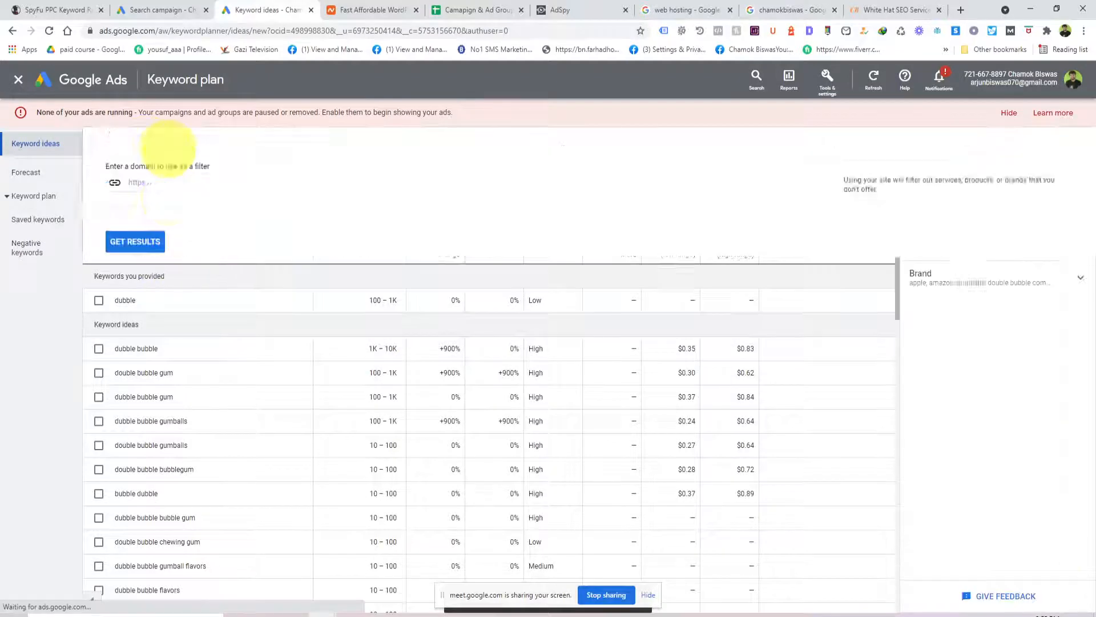
Search Google for "Dumble" in a new browser tab.
{"action": "left_click", "coordinate": [961, 9]}
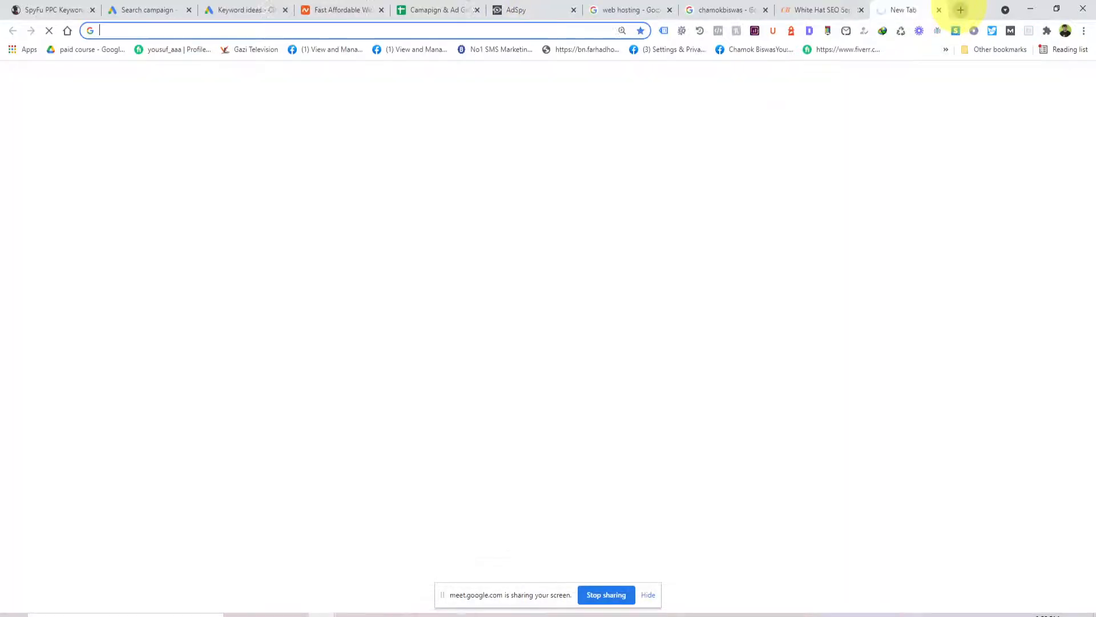
{"action": "type", "text": "Dumble"}
{"action": "key", "text": "Return"}
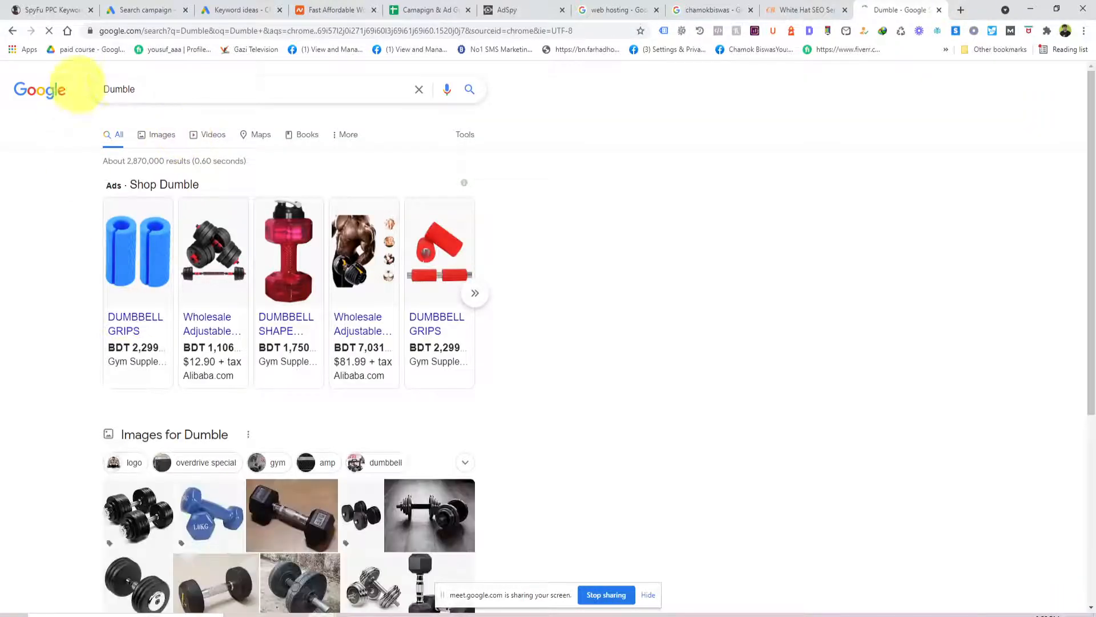
{"action": "double_click", "coordinate": [114, 89]}
{"action": "key", "text": "BackSpace"}
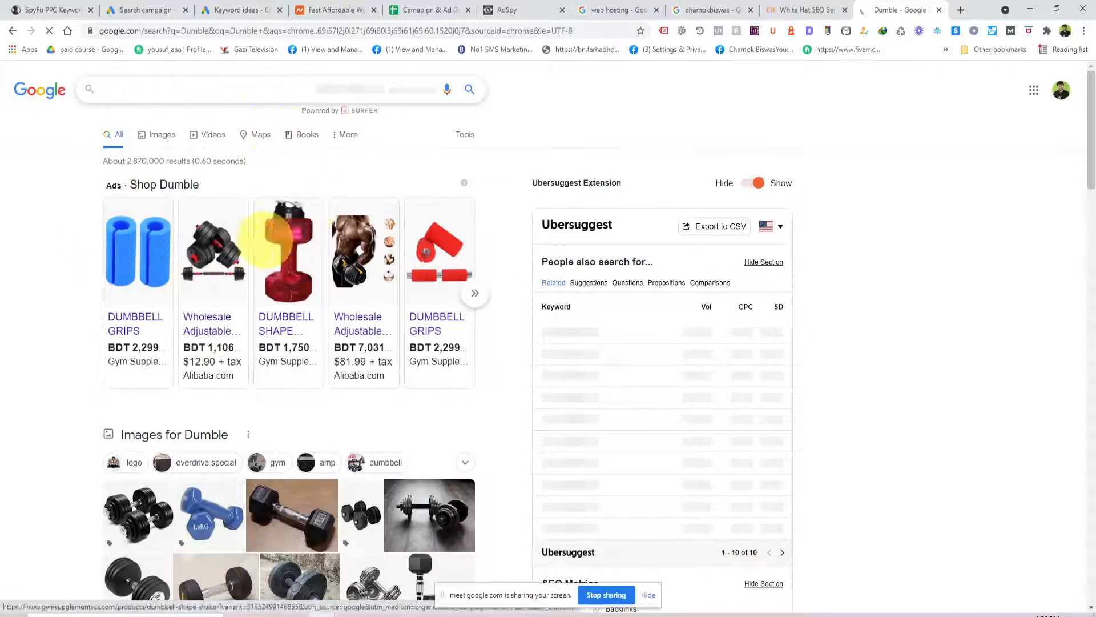
{"action": "left_click", "coordinate": [432, 615]}
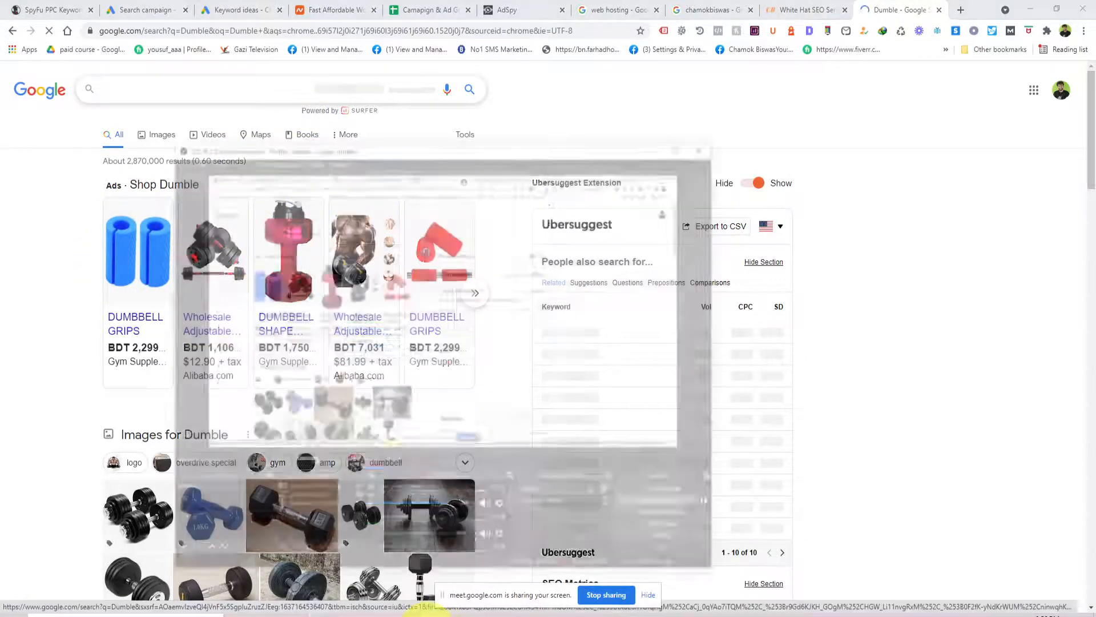
{"action": "left_click", "coordinate": [736, 464]}
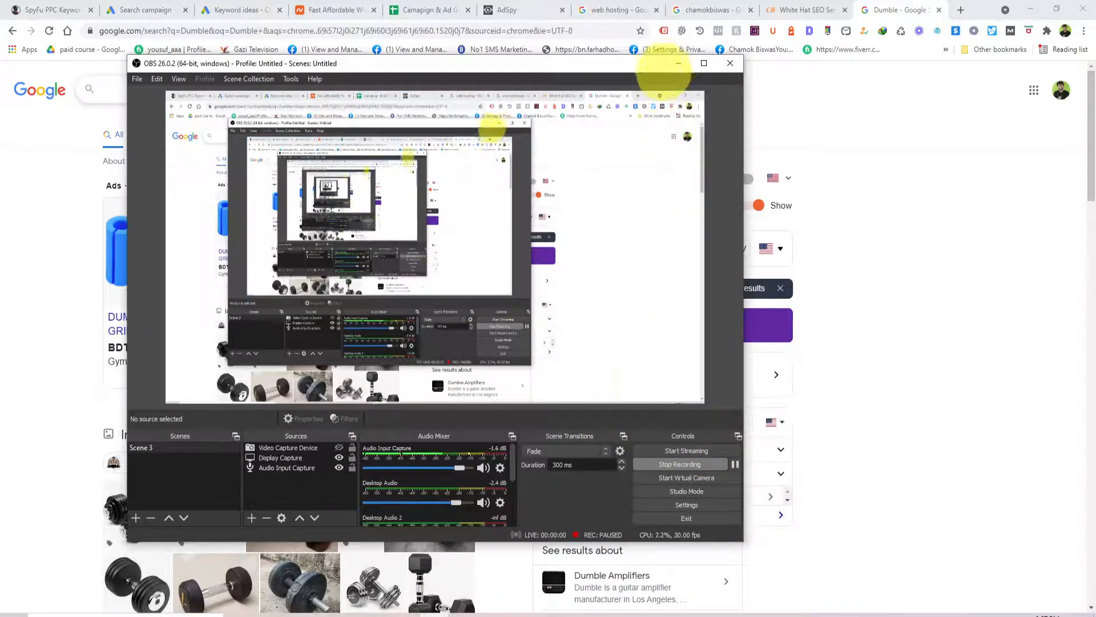
{"action": "left_click", "coordinate": [678, 63]}
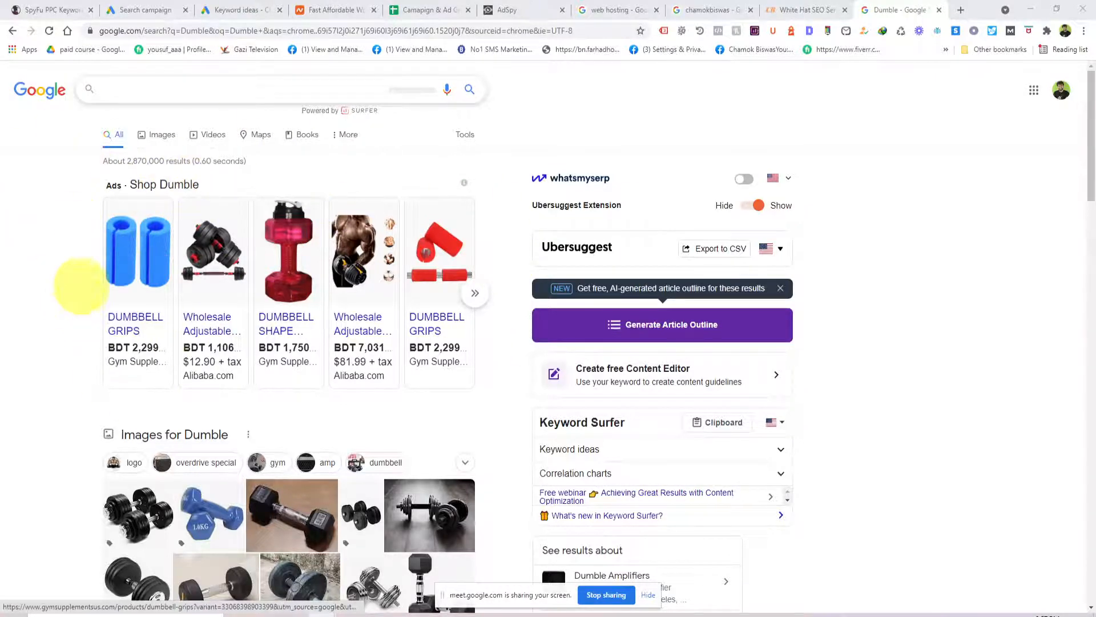
{"action": "scroll", "coordinate": [303, 272], "scroll_direction": "down", "scroll_amount": 7}
{"action": "scroll", "coordinate": [306, 257], "scroll_direction": "up", "scroll_amount": 7}
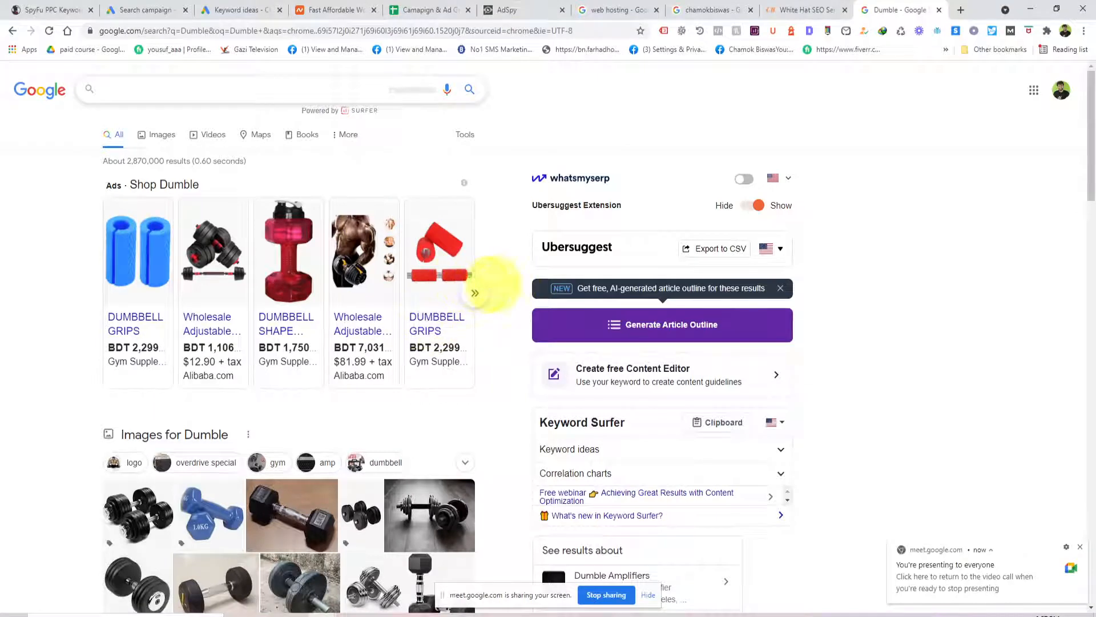
Return to Keyword Planner and get keyword ideas for "Dumble".
{"action": "left_click", "coordinate": [145, 10]}
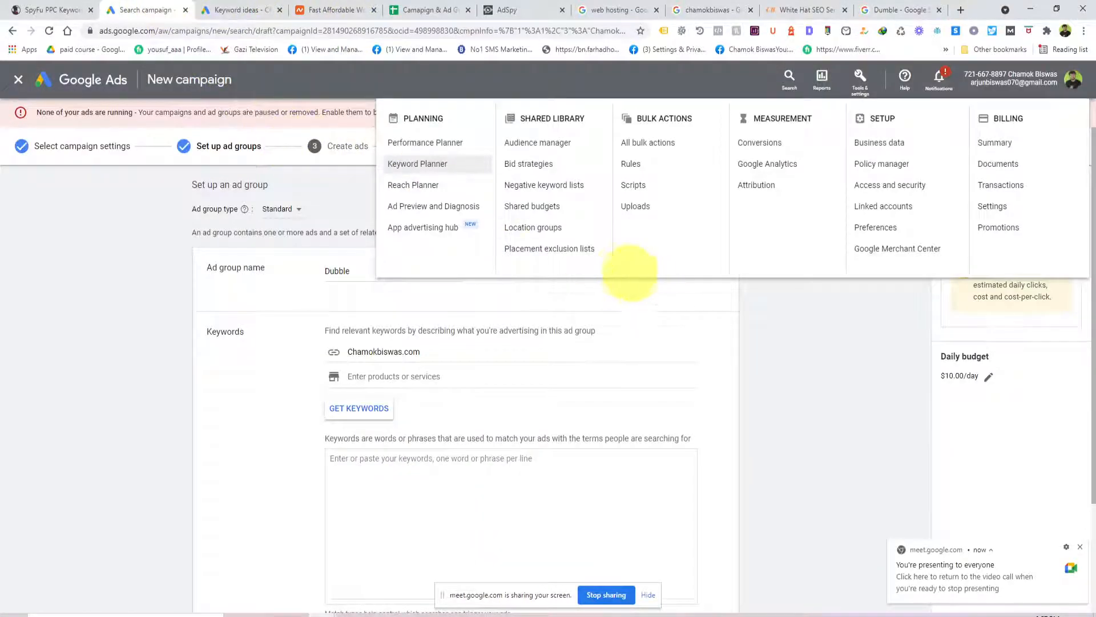
{"action": "left_click", "coordinate": [237, 9]}
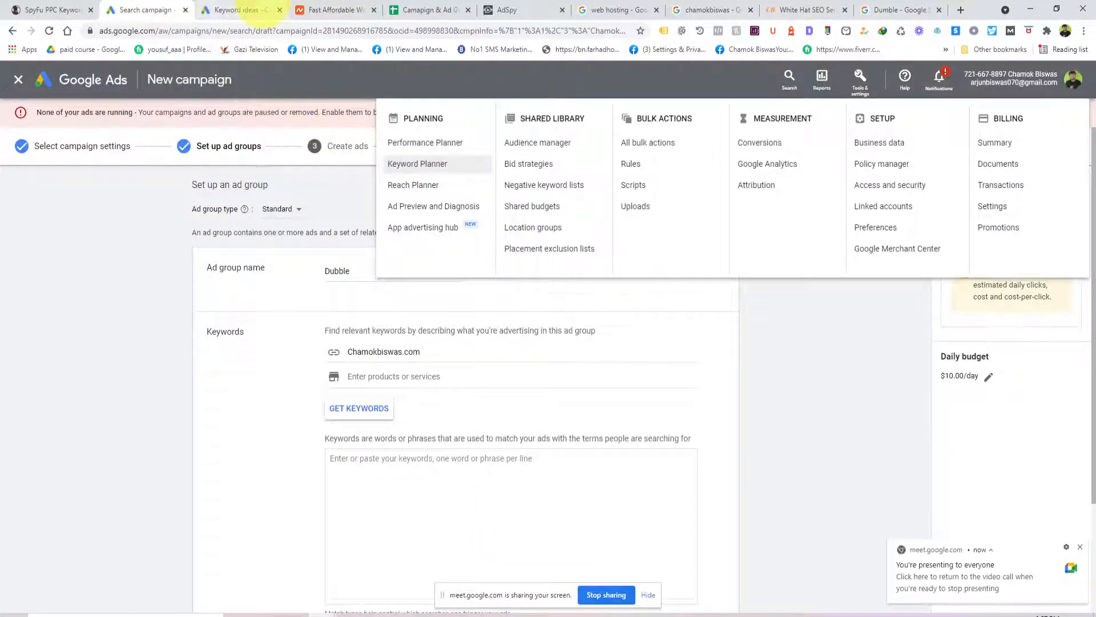
{"action": "left_click", "coordinate": [170, 205]}
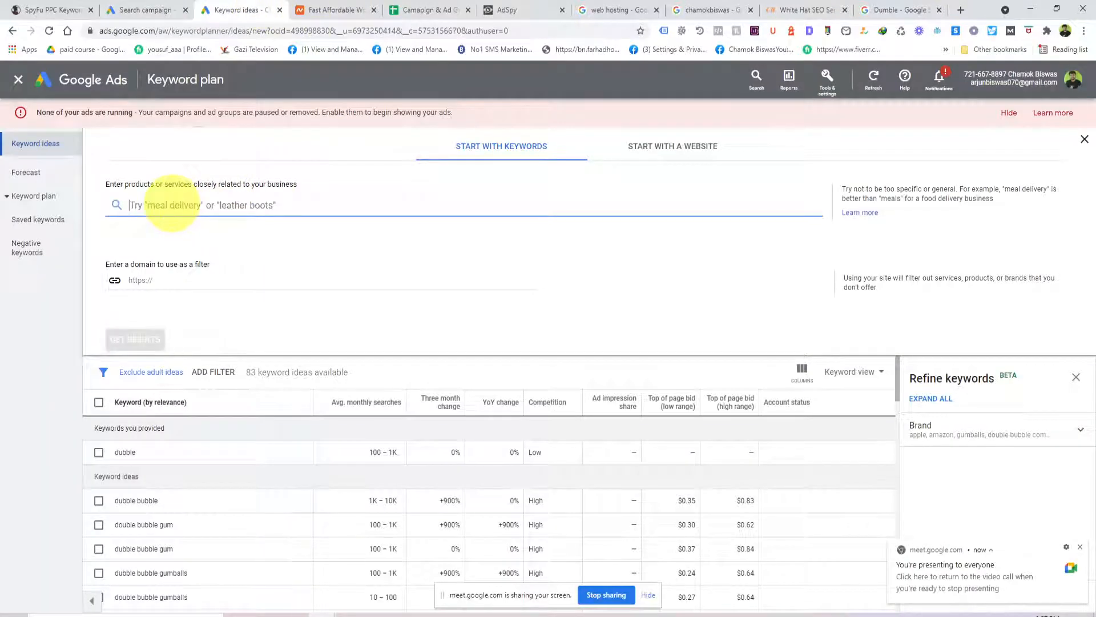
{"action": "type", "text": "Dumble"}
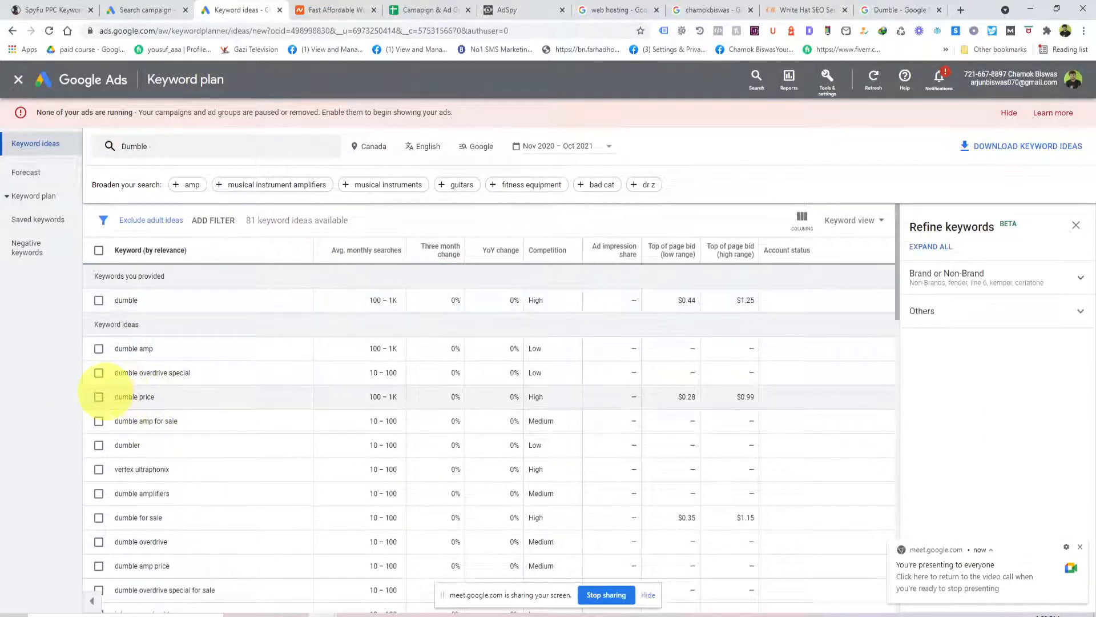
Select the keyword ideas dumble amp, dumble price, dumbler, dumble for sale and dumble amplifiers.
{"action": "left_click", "coordinate": [99, 397]}
{"action": "left_click", "coordinate": [99, 445]}
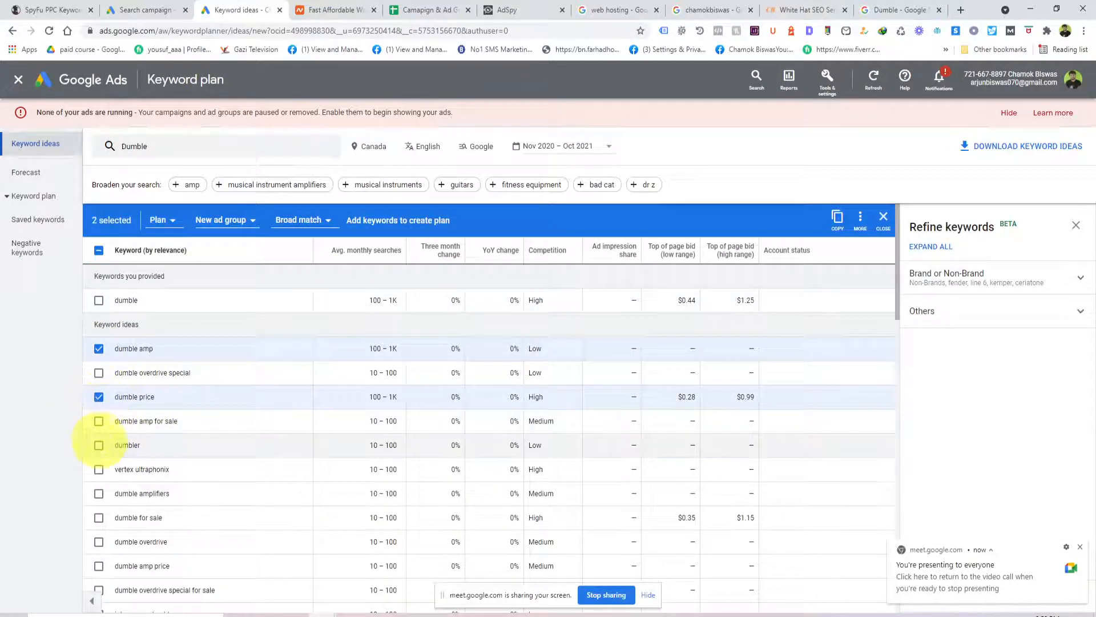
{"action": "left_click", "coordinate": [99, 517]}
{"action": "left_click", "coordinate": [99, 493]}
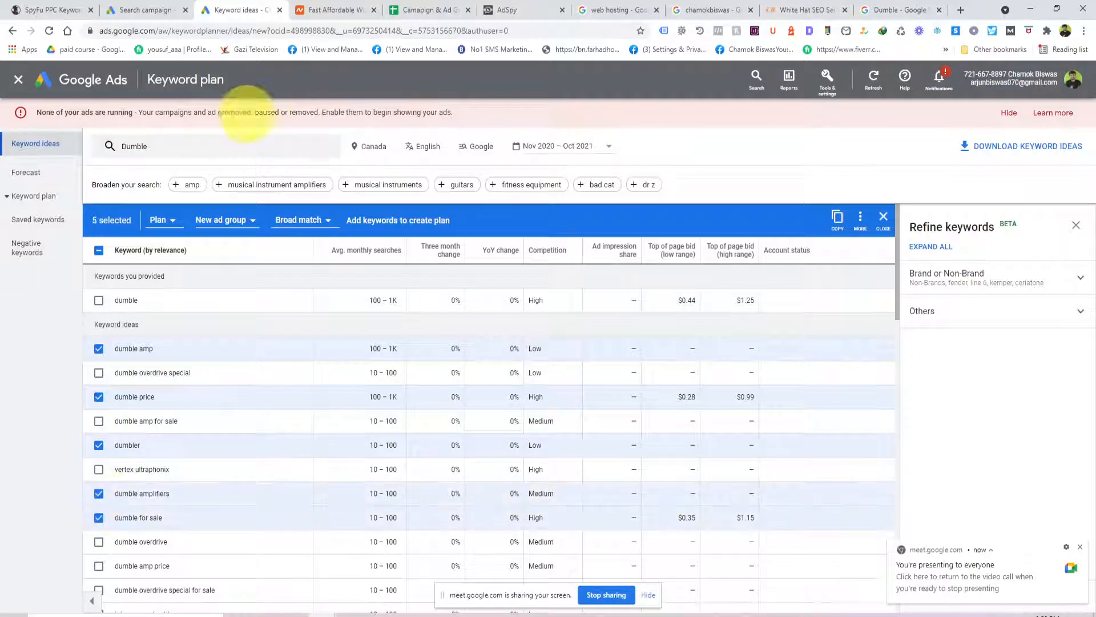
Enter "Dumble" in the keyword list of the Dubble ad group.
{"action": "left_click", "coordinate": [163, 9]}
{"action": "left_click", "coordinate": [367, 465]}
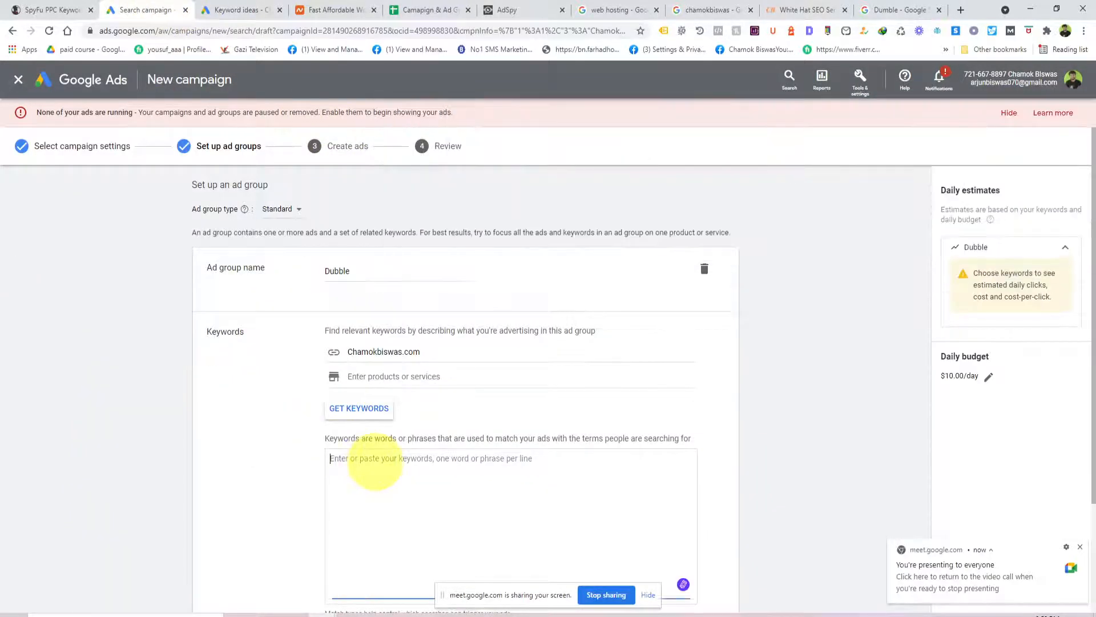
{"action": "type", "text": "Dumble"}
{"action": "scroll", "coordinate": [607, 404], "scroll_direction": "down", "scroll_amount": 1}
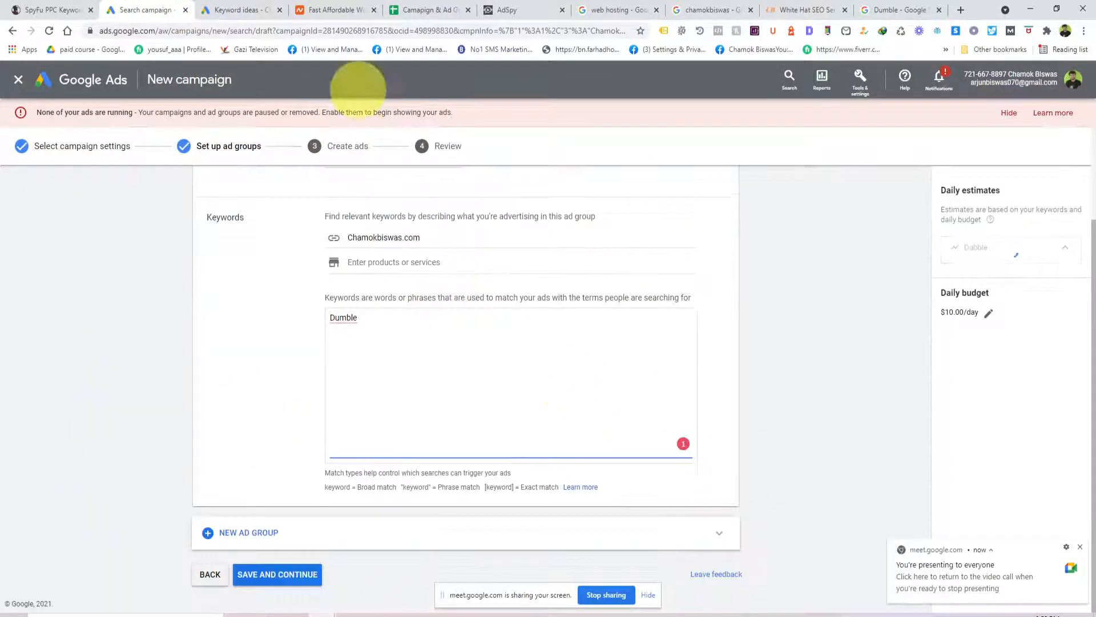
Copy the five selected keyword ideas from Keyword Planner and replace the Dubble ad group's keyword list with them.
{"action": "left_click", "coordinate": [428, 10]}
{"action": "left_click", "coordinate": [237, 10]}
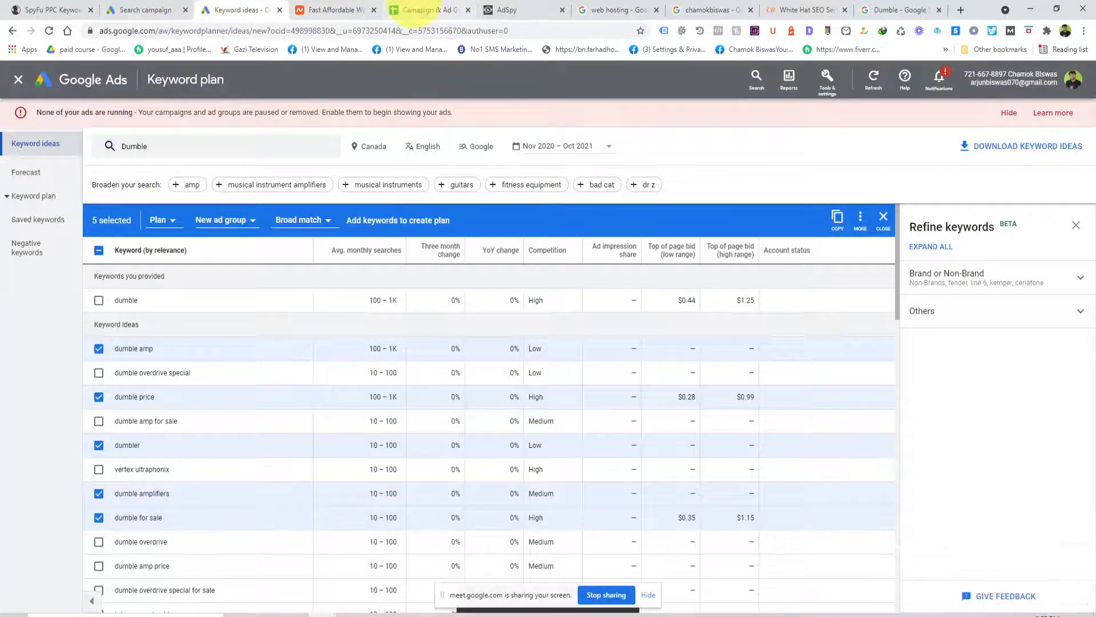
{"action": "left_click", "coordinate": [417, 10]}
{"action": "left_click", "coordinate": [145, 10]}
{"action": "key", "text": "ctrl+a"}
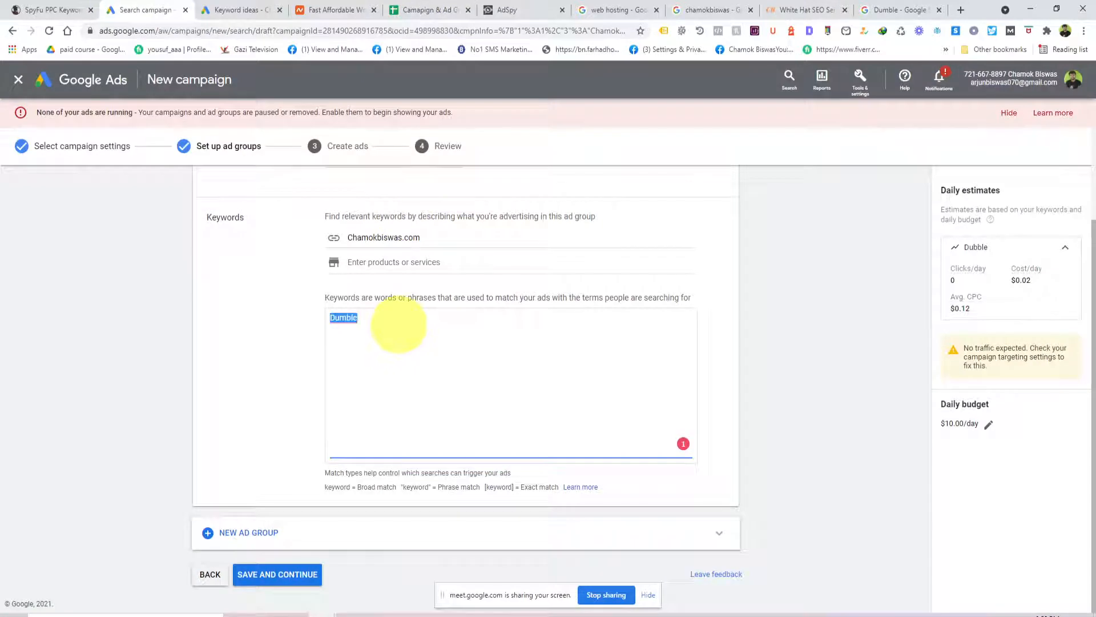
{"action": "key", "text": "ctrl+v"}
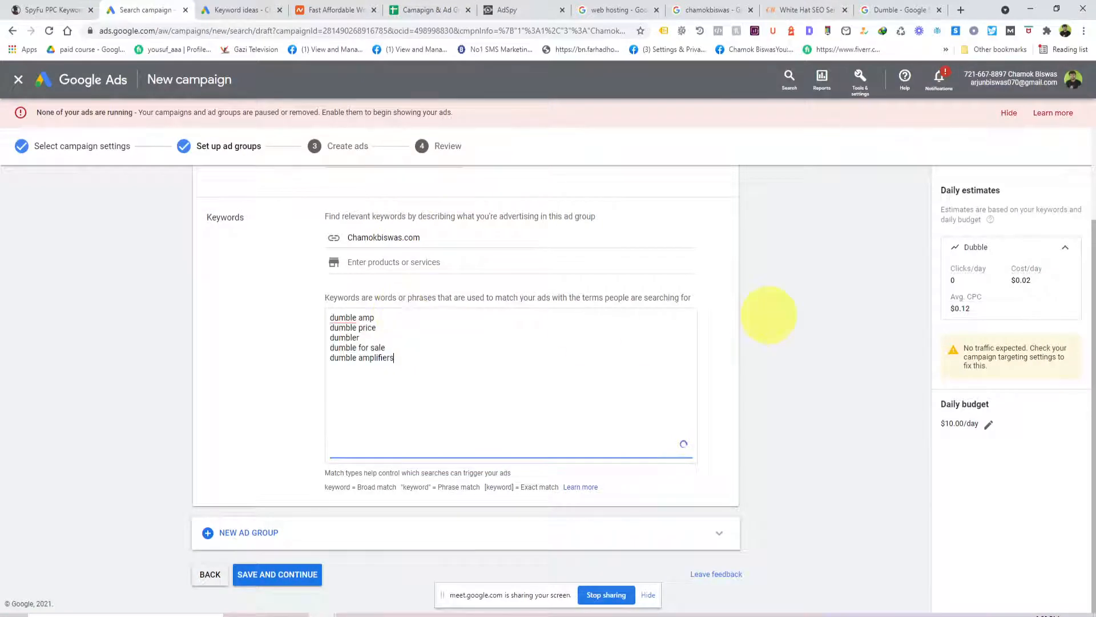
Re-enter the website's domain as the related web page, update the ad group's keywords from it and review the suggestions.
{"action": "left_click", "coordinate": [772, 313]}
{"action": "scroll", "coordinate": [774, 314], "scroll_direction": "up", "scroll_amount": 2}
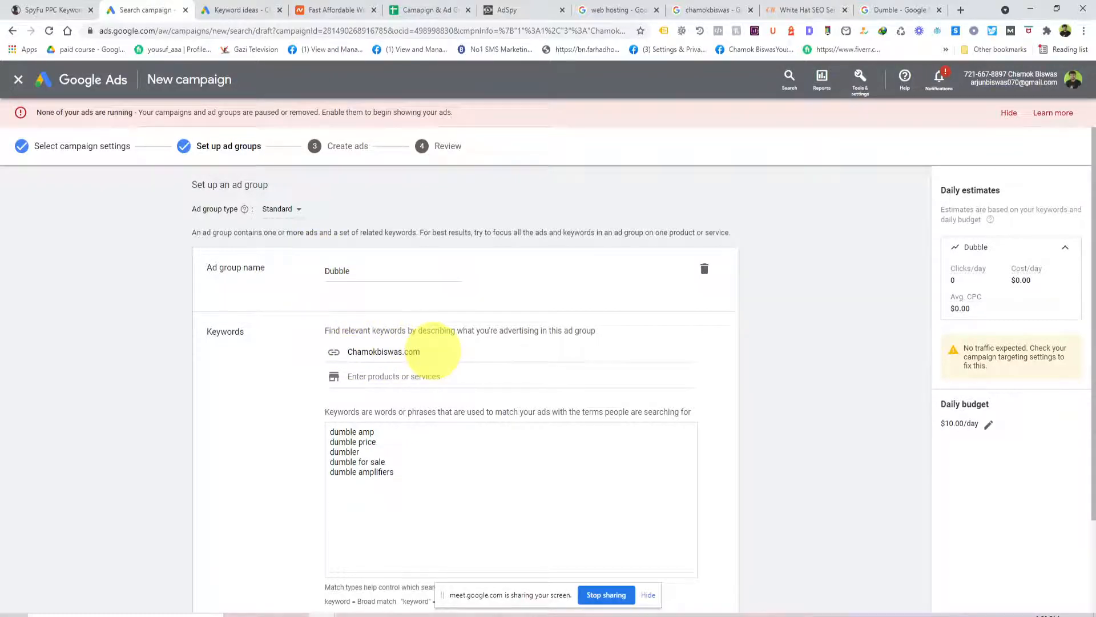
{"action": "scroll", "coordinate": [464, 400], "scroll_direction": "down", "scroll_amount": 2}
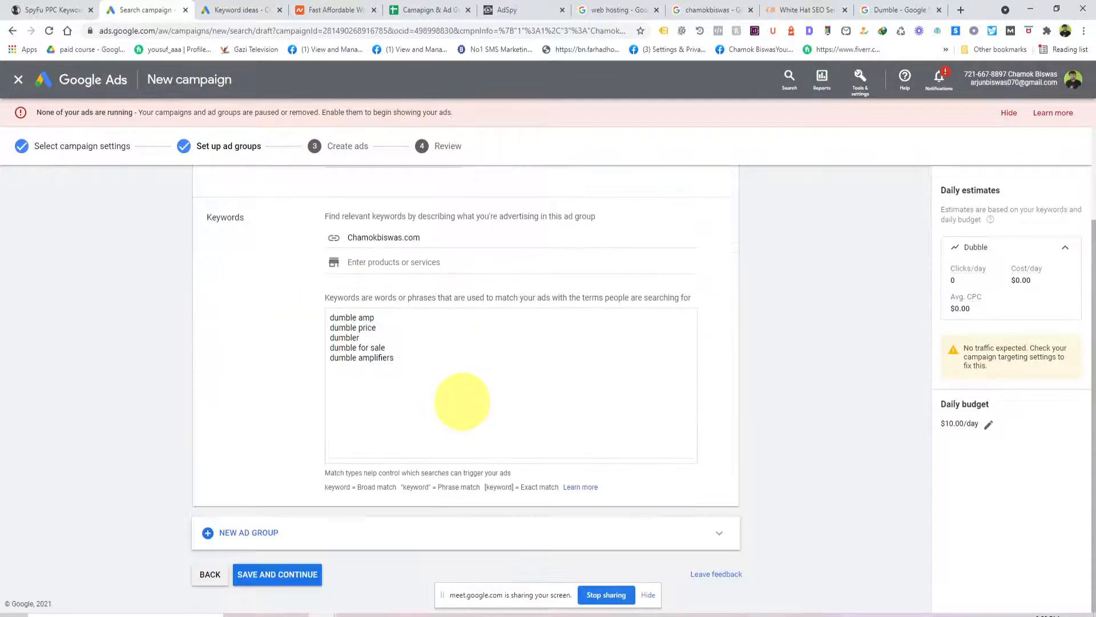
{"action": "scroll", "coordinate": [462, 402], "scroll_direction": "up", "scroll_amount": 2}
{"action": "left_click", "coordinate": [415, 351]}
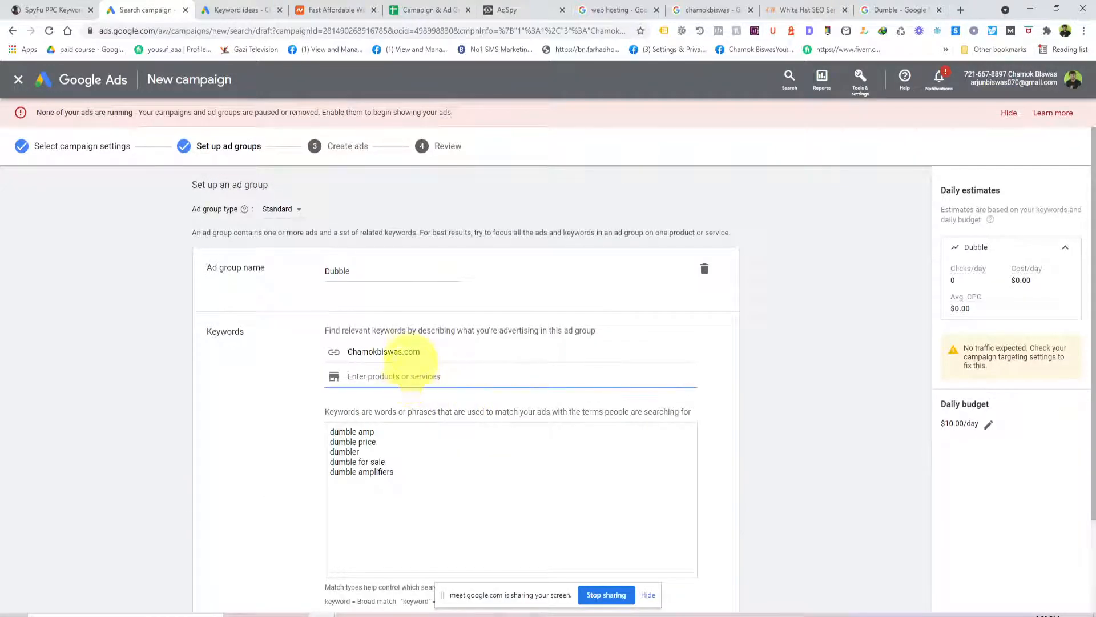
{"action": "key", "text": "BackSpace"}
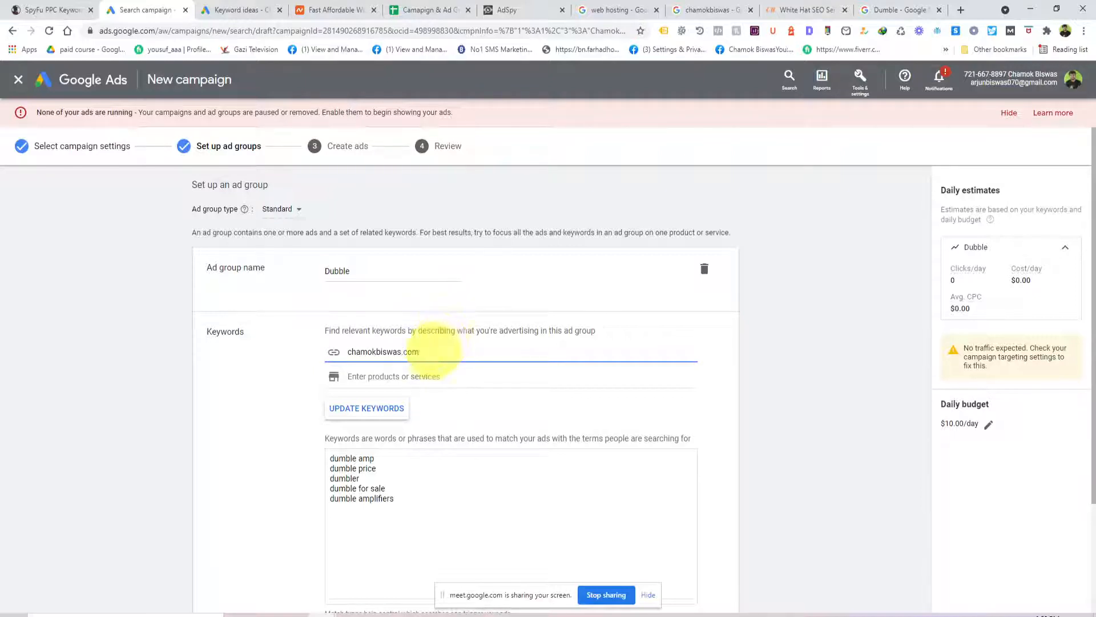
{"action": "left_click", "coordinate": [367, 409]}
{"action": "left_click", "coordinate": [651, 372]}
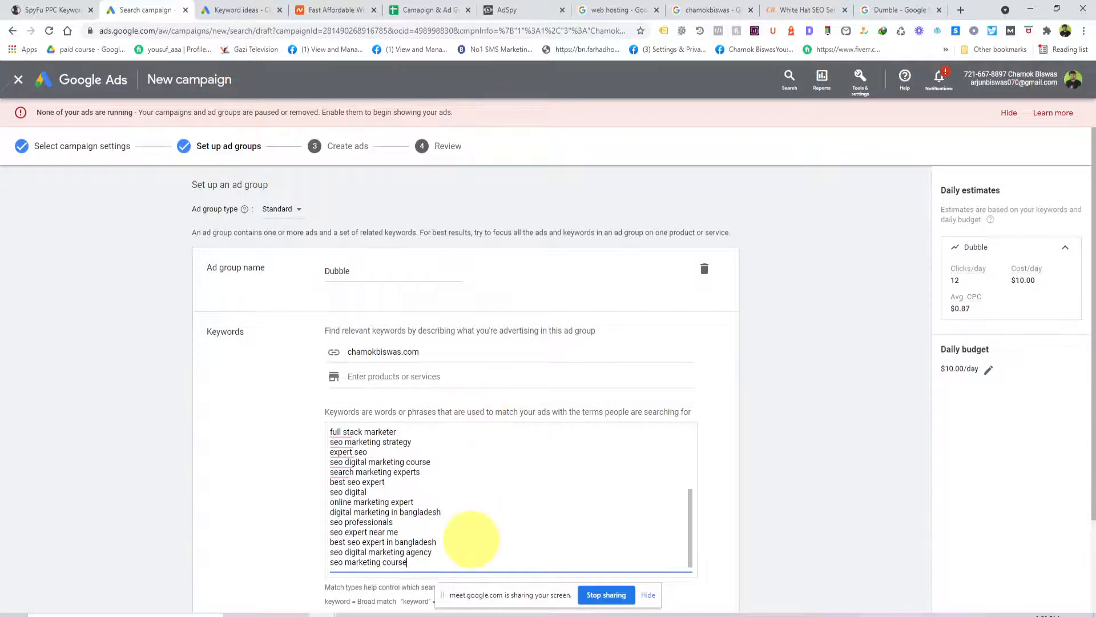
{"action": "scroll", "coordinate": [470, 534], "scroll_direction": "down", "scroll_amount": 2}
{"action": "scroll", "coordinate": [456, 522], "scroll_direction": "up", "scroll_amount": 4}
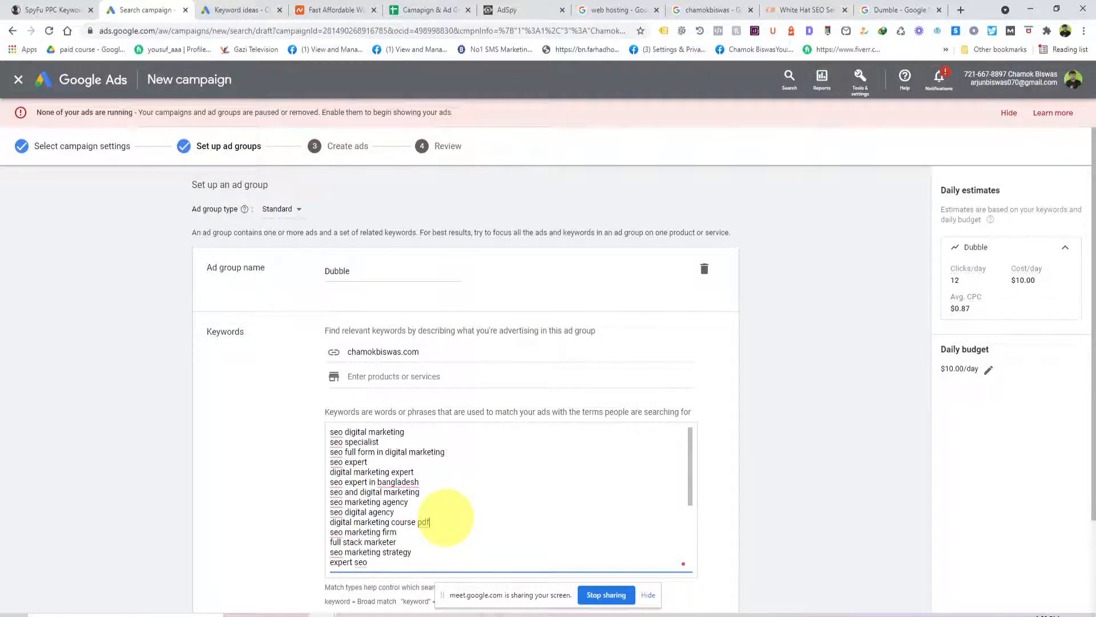
Clear the ad group's keyword list and related web page URL, then paste the five copied dumble keywords back in.
{"action": "triple_click", "coordinate": [446, 520]}
{"action": "key", "text": "ctrl+a"}
{"action": "key", "text": "BackSpace"}
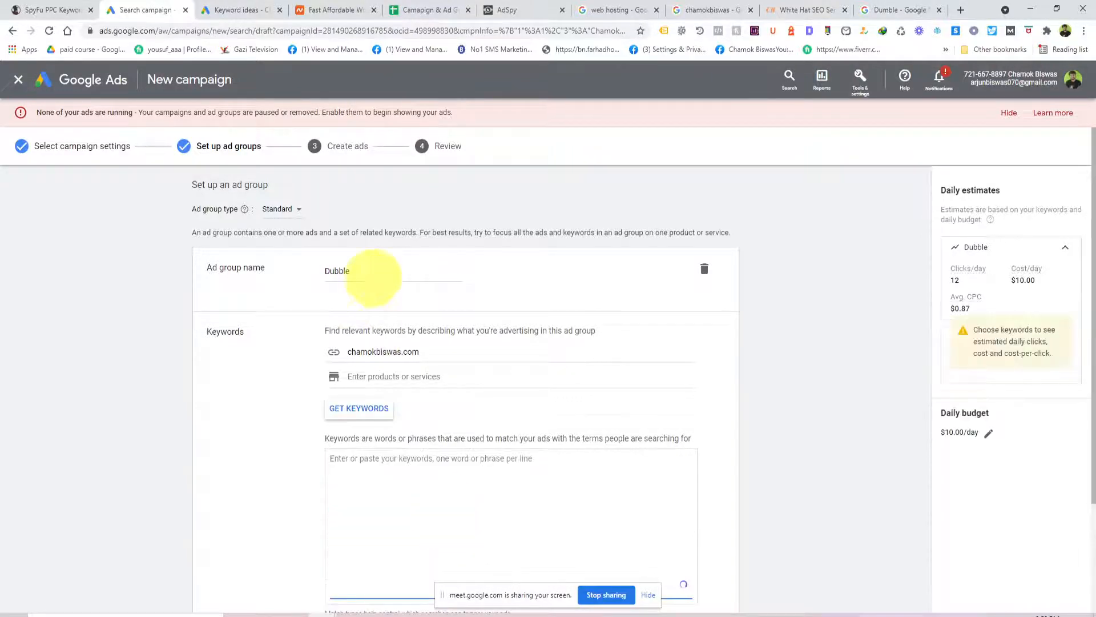
{"action": "triple_click", "coordinate": [436, 351]}
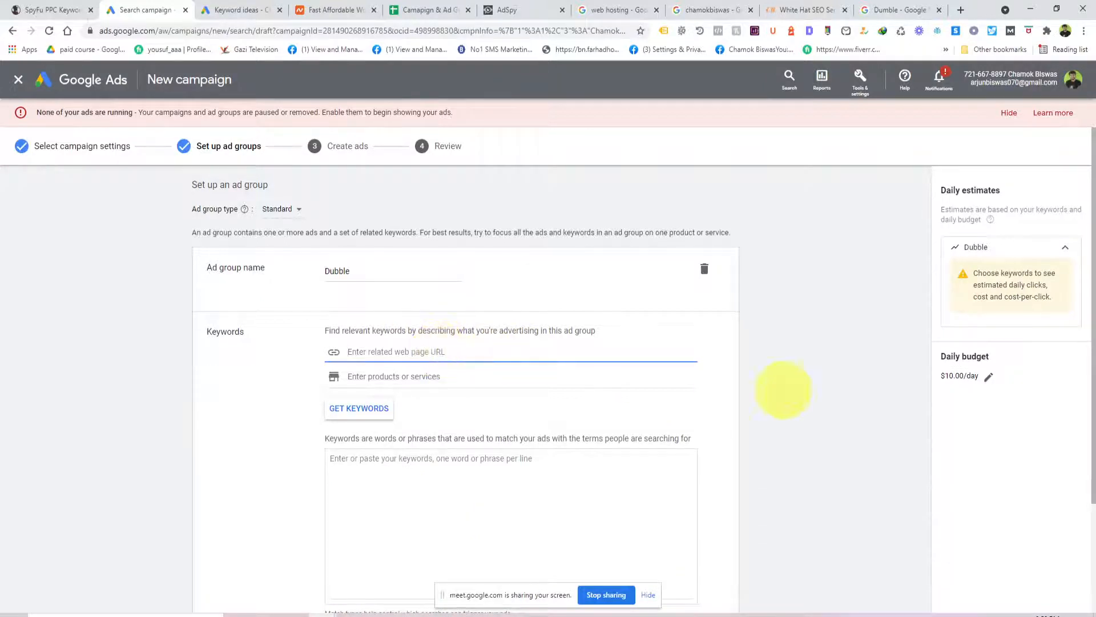
{"action": "scroll", "coordinate": [814, 387], "scroll_direction": "down", "scroll_amount": 1}
{"action": "left_click", "coordinate": [477, 406]}
{"action": "key", "text": "ctrl+v"}
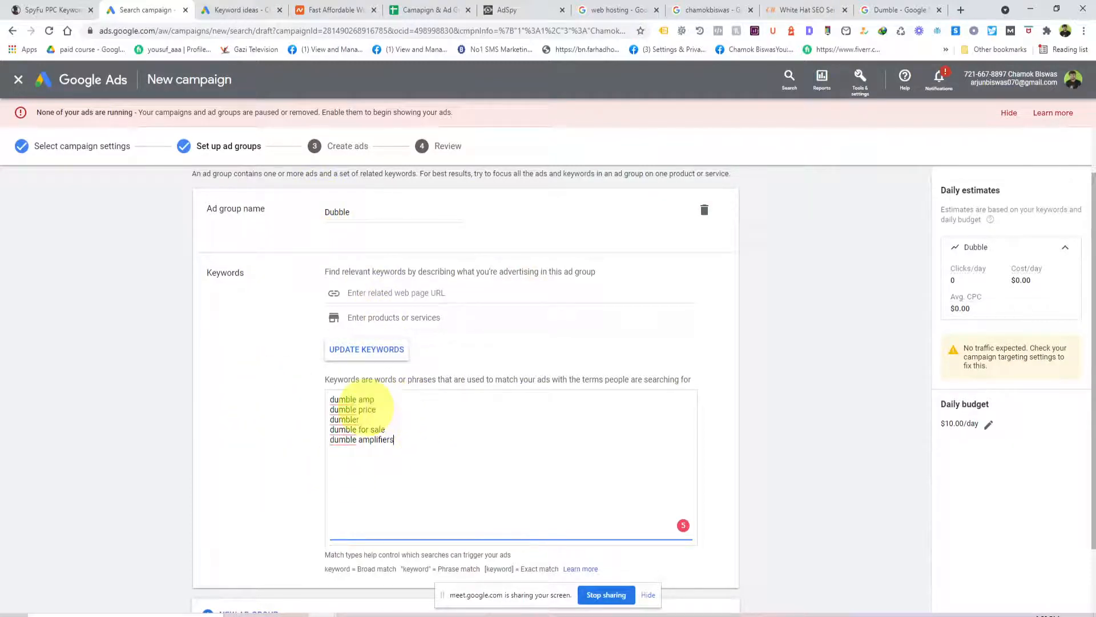
Turn the first keyword into exact match [dumble], make "dumble price" a phrase match, and remove the leftover word amp.
{"action": "left_click", "coordinate": [359, 398]}
{"action": "key", "text": "Return"}
{"action": "key", "text": "Return"}
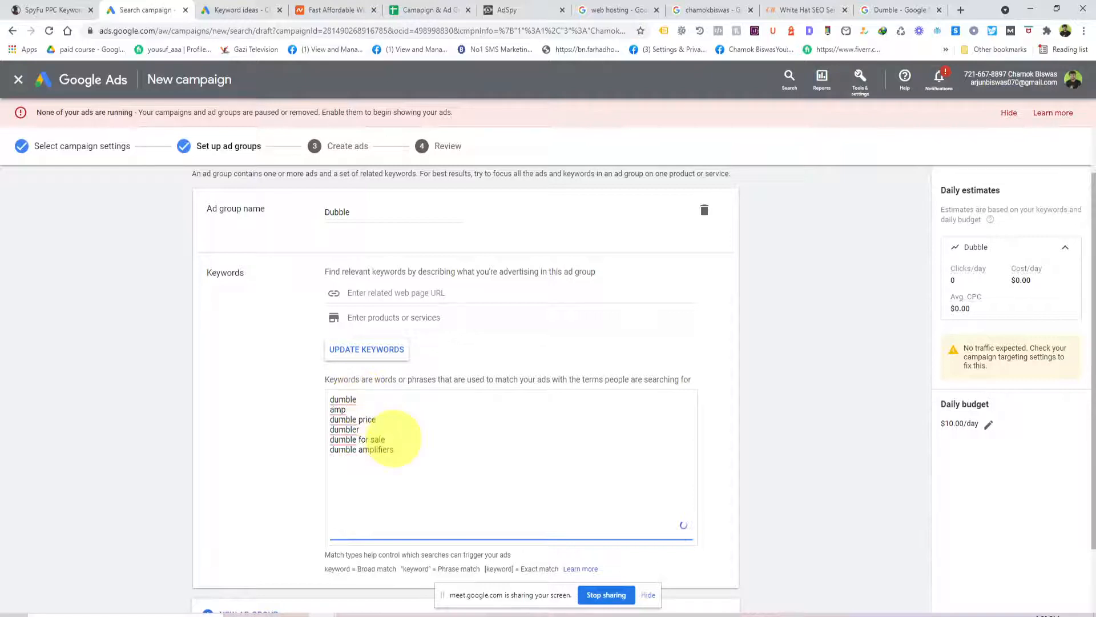
{"action": "key", "text": "Up"}
{"action": "key", "text": "Up"}
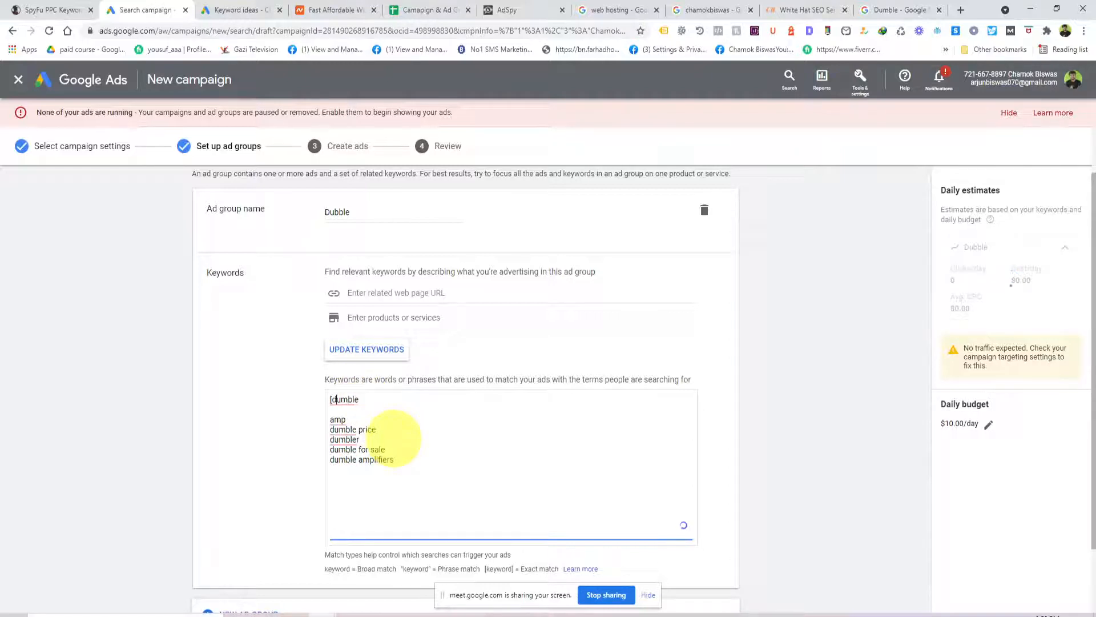
{"action": "key", "text": "Right"}
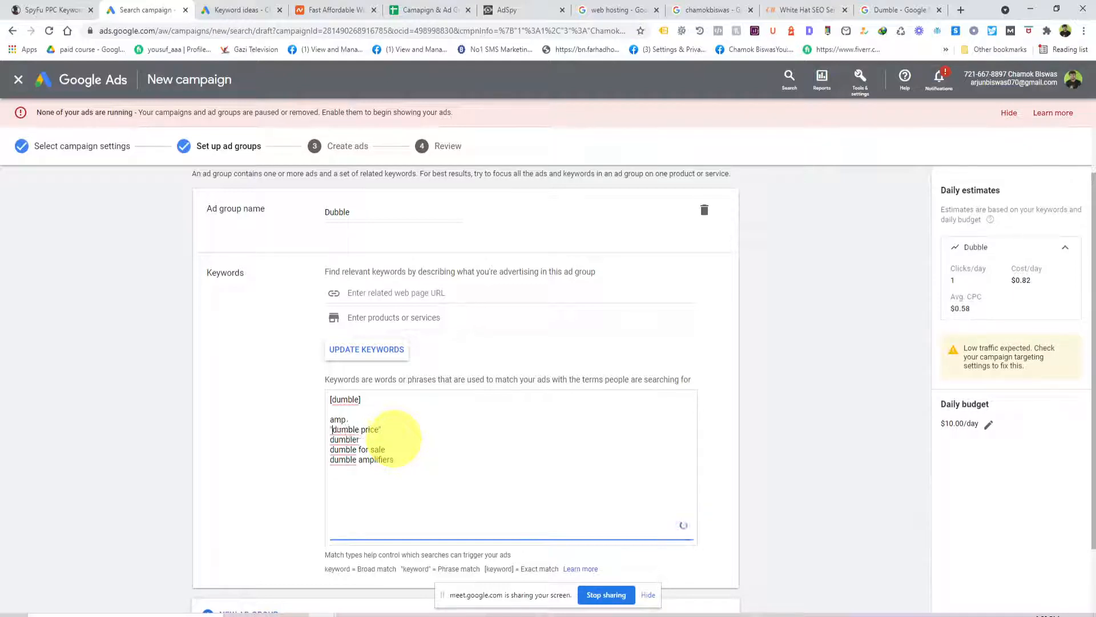
{"action": "left_click_drag", "start_coordinate": [351, 421], "coordinate": [299, 421]}
{"action": "key", "text": "BackSpace"}
{"action": "key", "text": "BackSpace"}
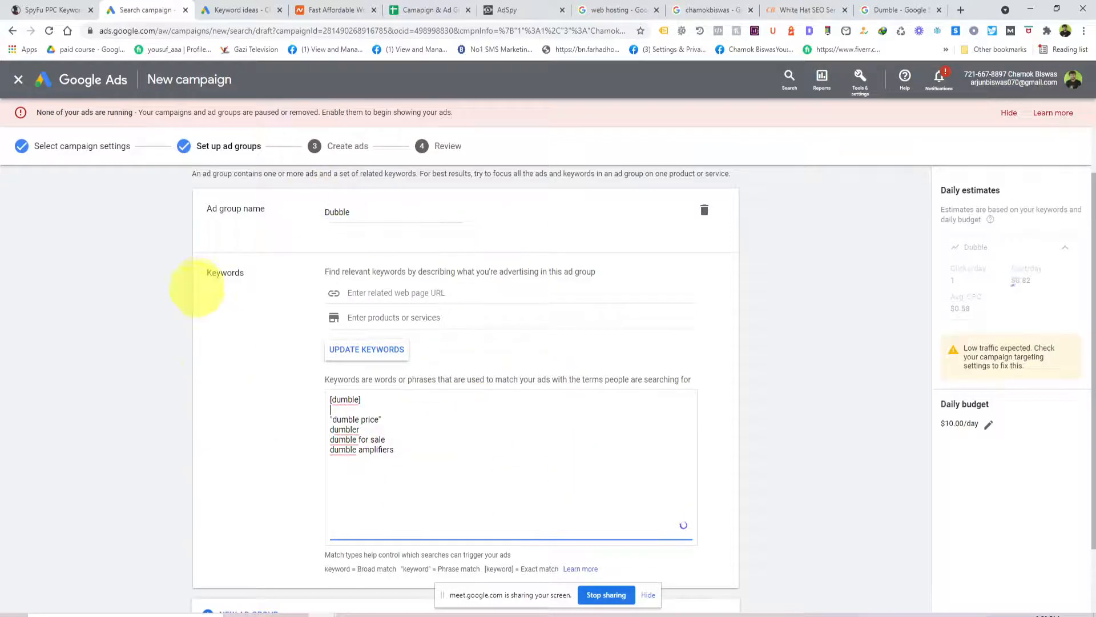
Add a second ad group to the campaign and name it Treadmill.
{"action": "scroll", "coordinate": [438, 291], "scroll_direction": "down", "scroll_amount": 2}
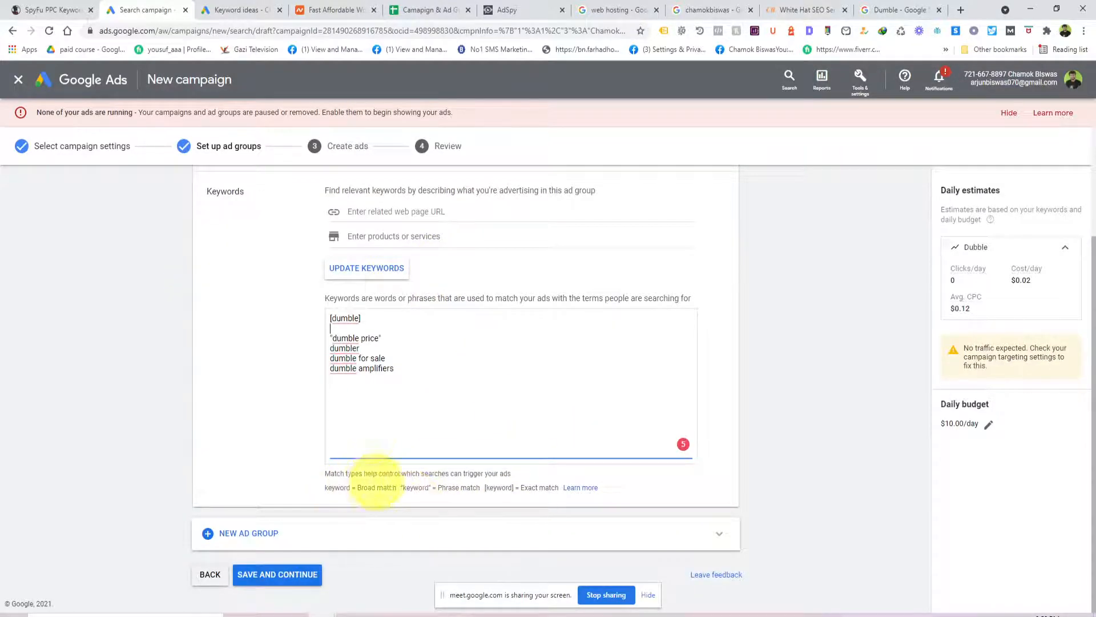
{"action": "left_click", "coordinate": [231, 533]}
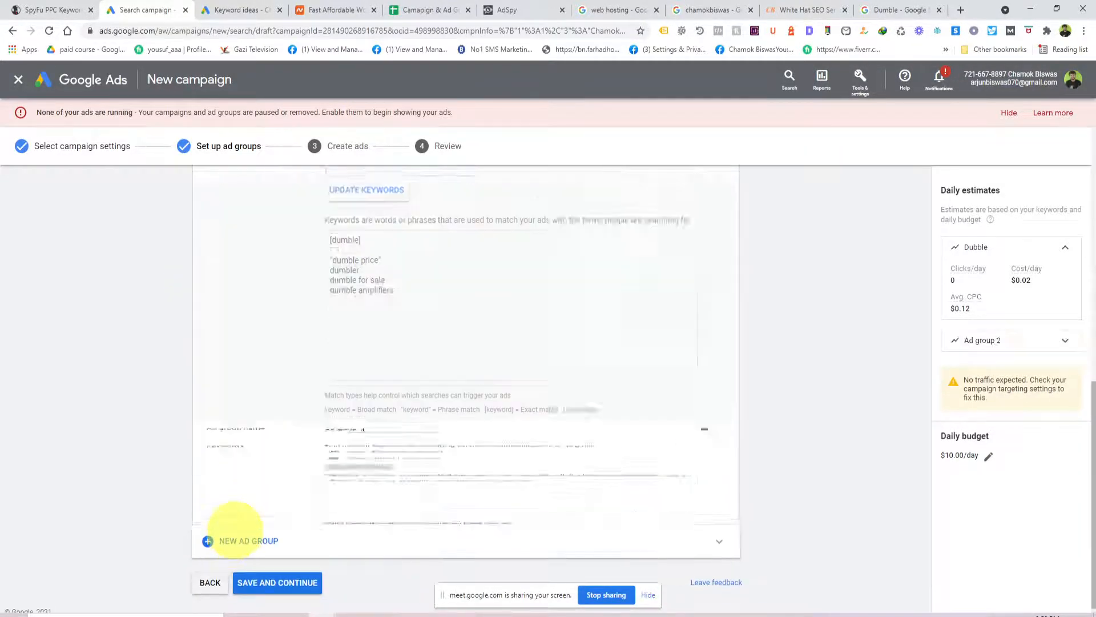
{"action": "scroll", "coordinate": [374, 252], "scroll_direction": "up", "scroll_amount": 2}
{"action": "left_click", "coordinate": [367, 263]}
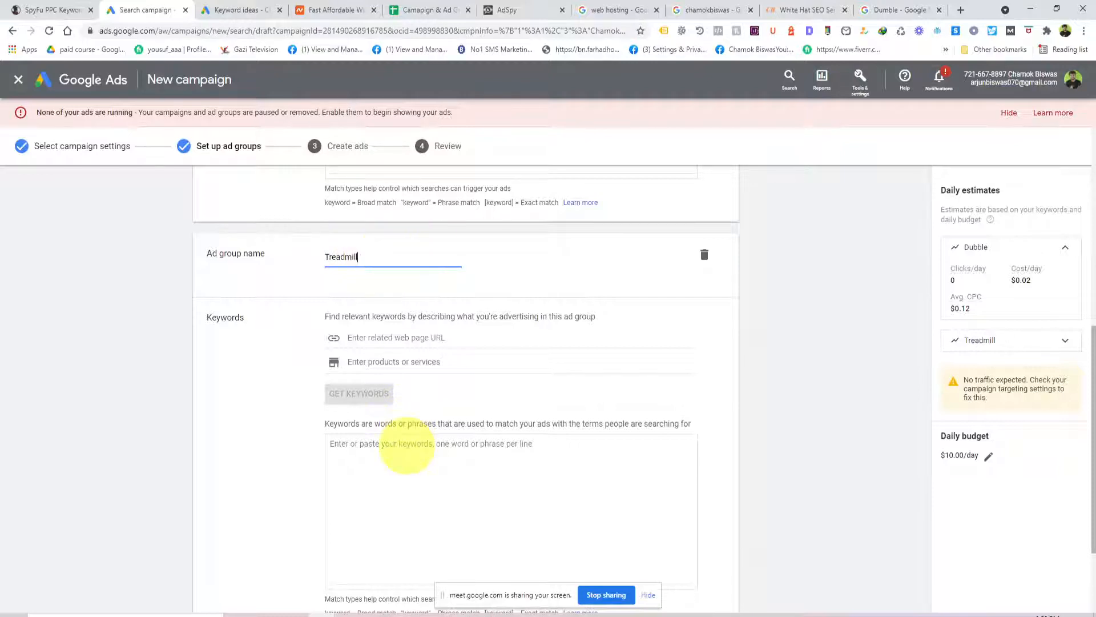
Copy the ad group name Treadmill and search Keyword Planner for it in place of the Dumble keyword.
{"action": "left_click", "coordinate": [416, 463]}
{"action": "double_click", "coordinate": [357, 256]}
{"action": "key", "text": "ctrl+c"}
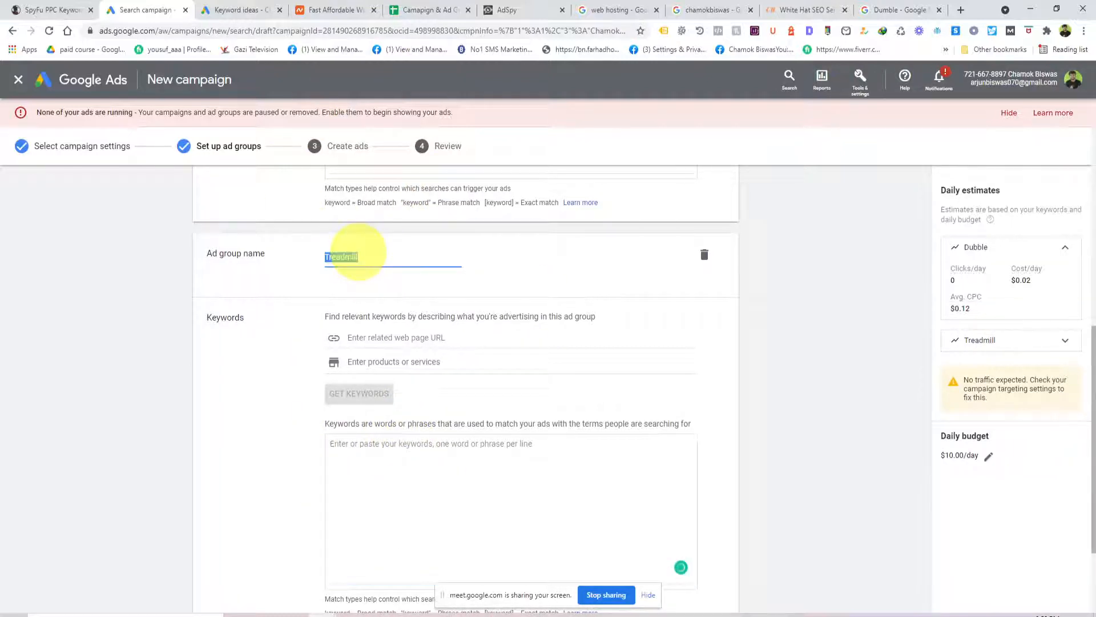
{"action": "left_click", "coordinate": [428, 10]}
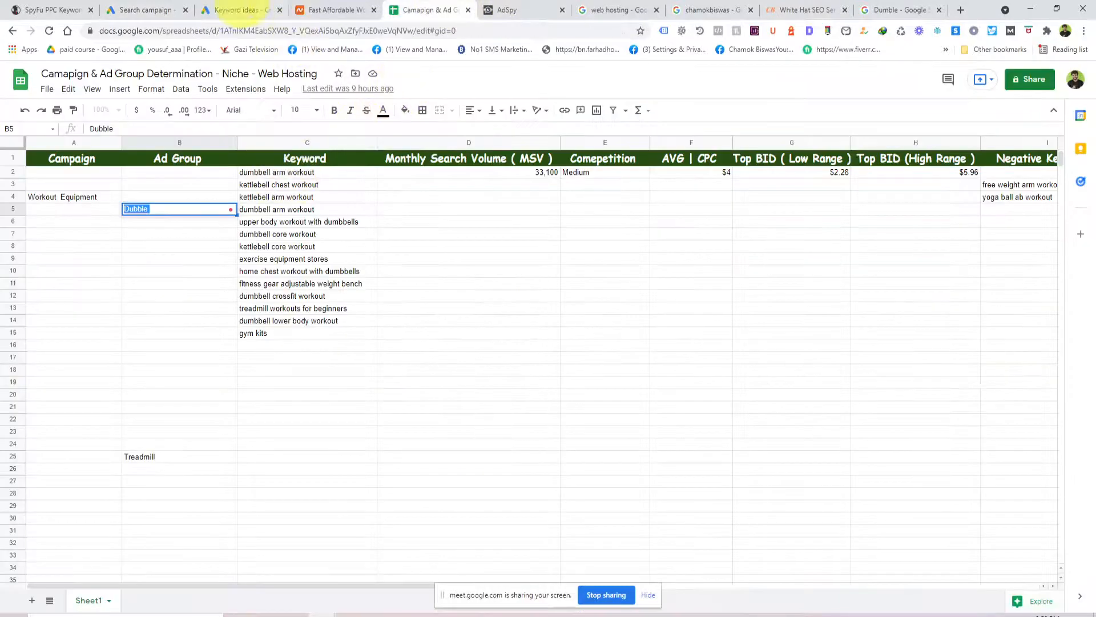
{"action": "left_click", "coordinate": [234, 9]}
{"action": "left_click", "coordinate": [177, 146]}
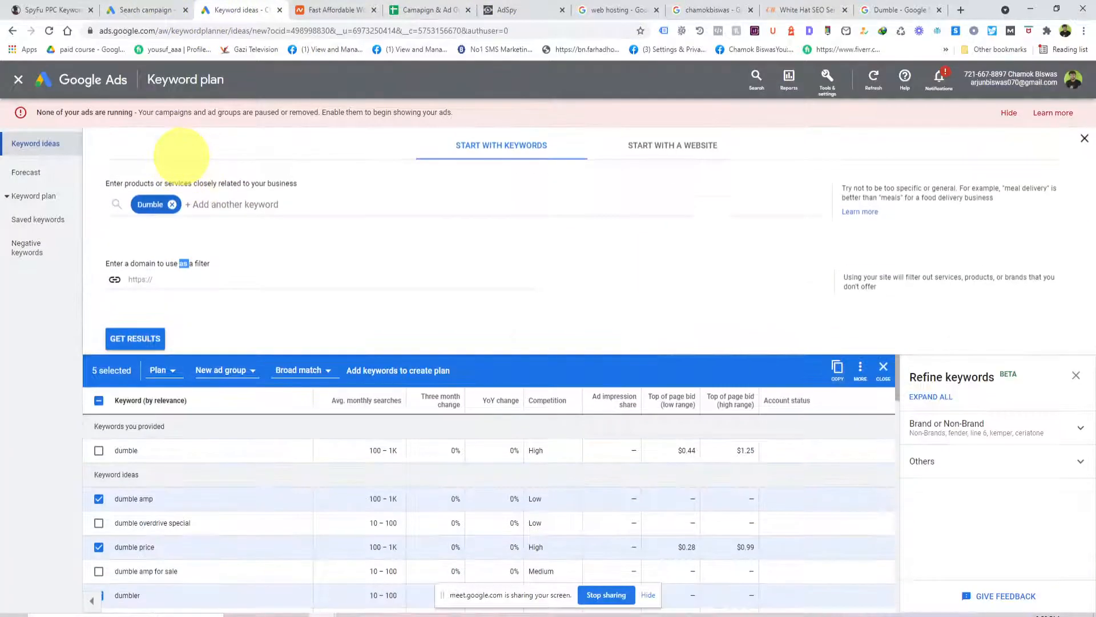
{"action": "left_click", "coordinate": [171, 205]}
{"action": "key", "text": "ctrl+v"}
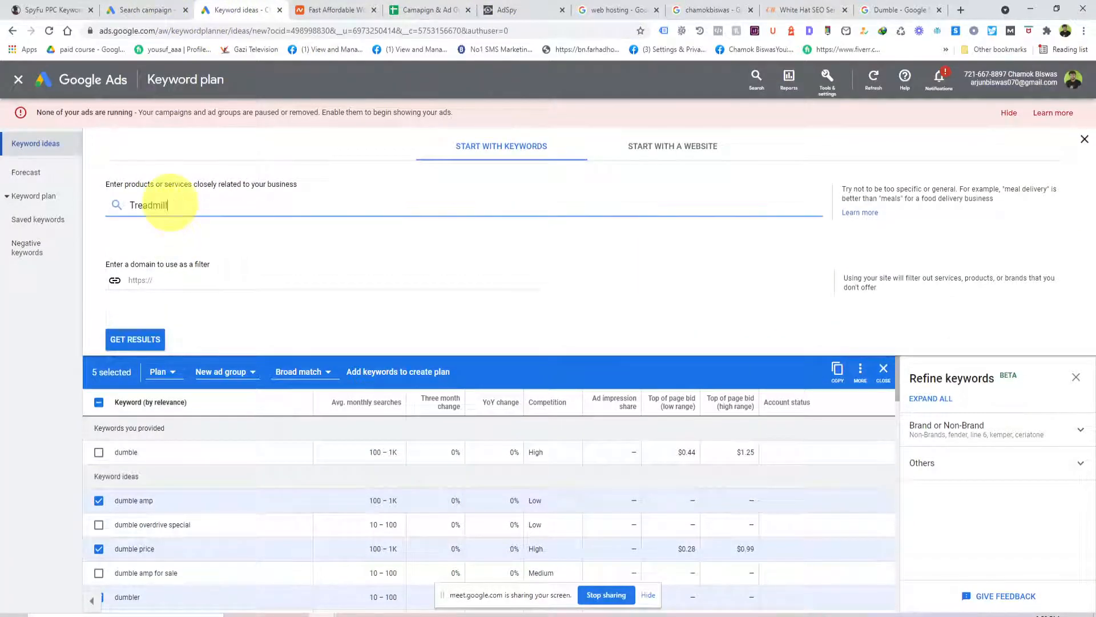
{"action": "left_click", "coordinate": [135, 339]}
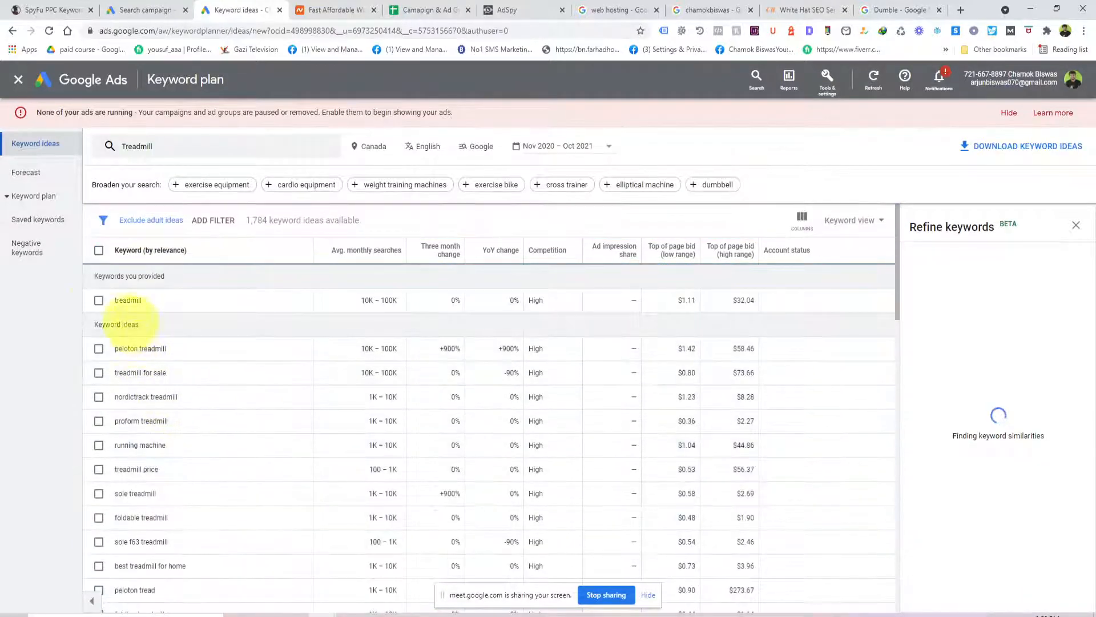
Select and copy the keyword ideas treadmill, treadmill for sale, nordictrack treadmill, proform treadmill and running machine.
{"action": "left_click", "coordinate": [98, 300]}
{"action": "left_click", "coordinate": [99, 444]}
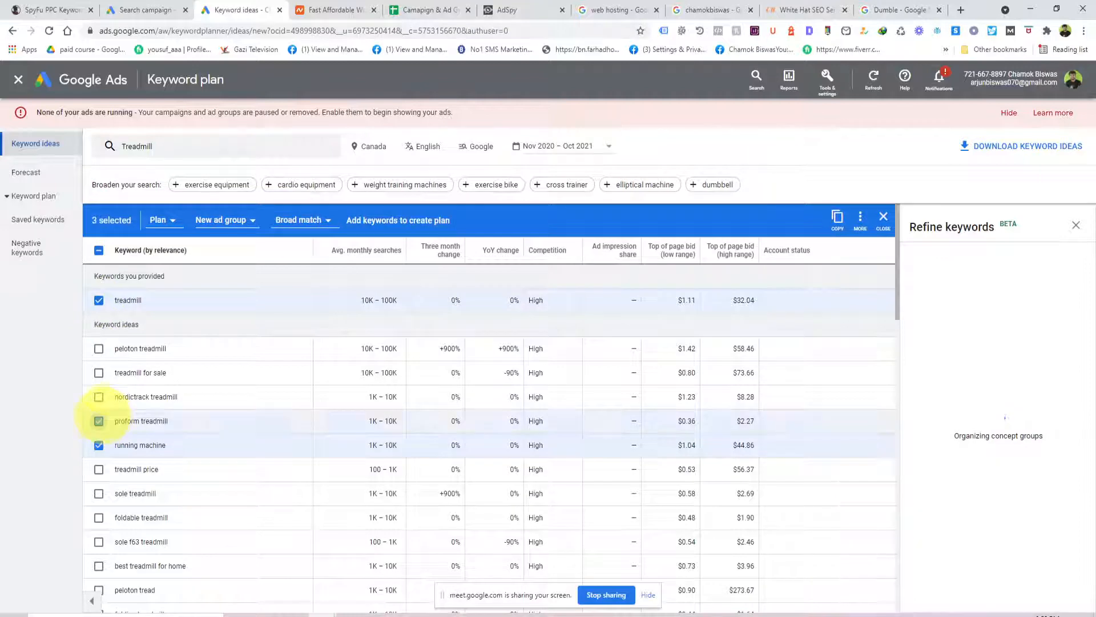
{"action": "left_click", "coordinate": [98, 373]}
{"action": "left_click", "coordinate": [98, 396]}
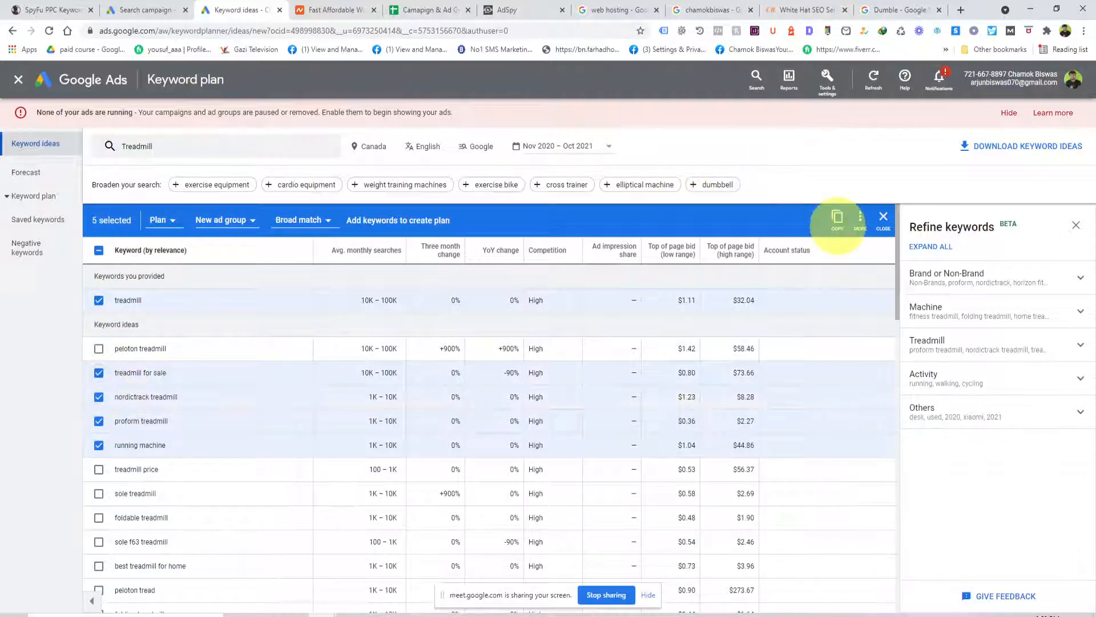
{"action": "left_click", "coordinate": [426, 10]}
{"action": "left_click", "coordinate": [220, 10]}
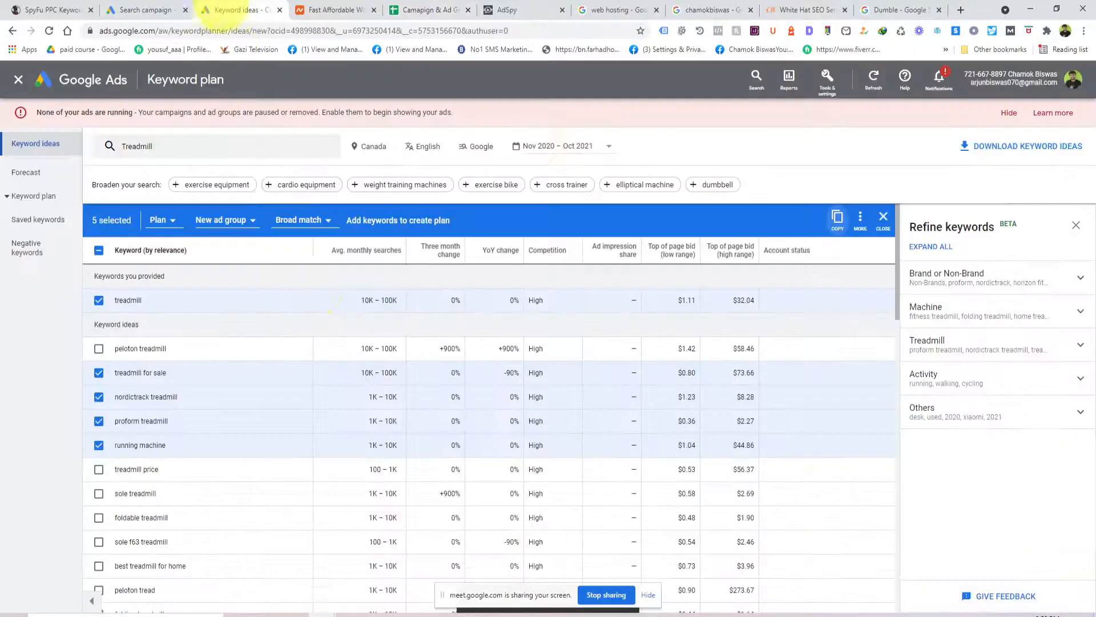
Paste the five copied keywords into the Treadmill ad group, making "treadmill" a phrase match and [running machine] an exact match.
{"action": "left_click", "coordinate": [150, 10]}
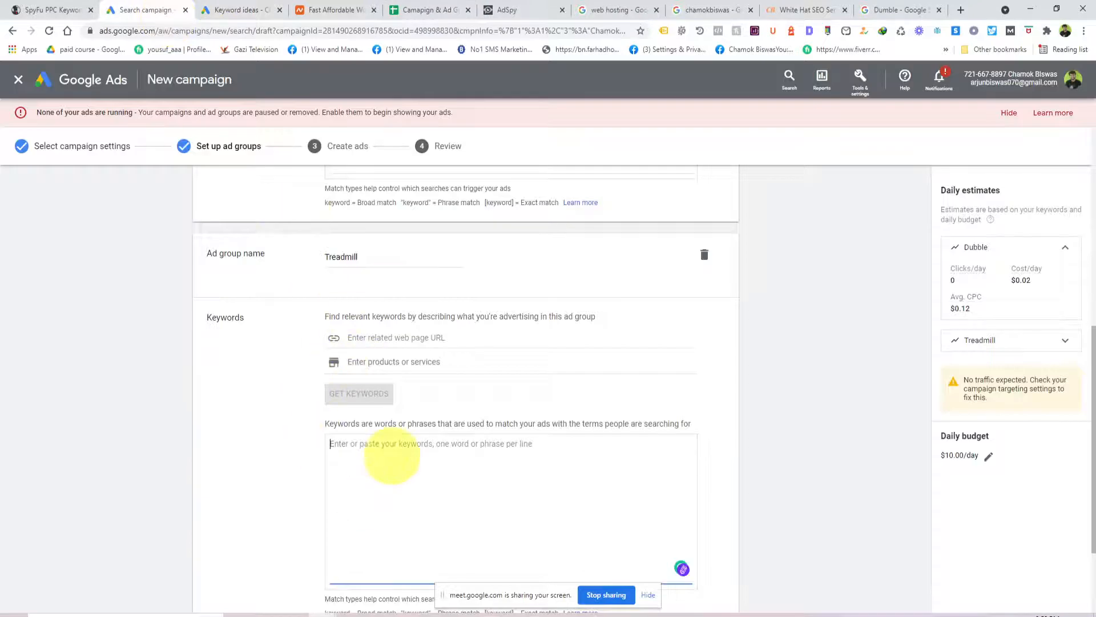
{"action": "type", "text": "treadmill running machine proform treadmill treadmill for sale nordictrack treadmill"}
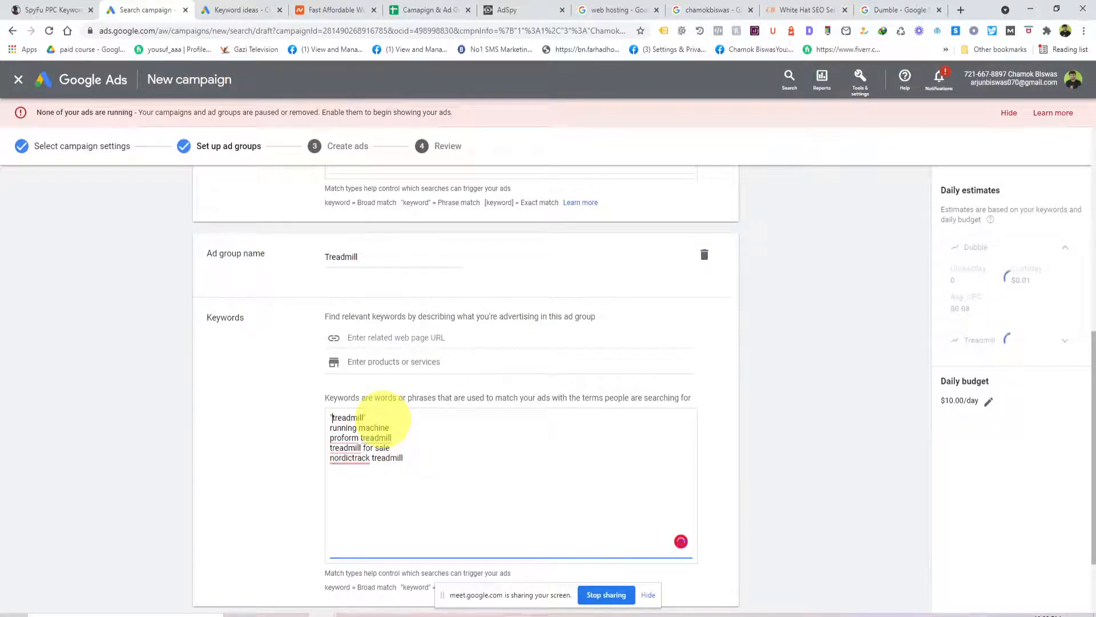
{"action": "type", "text": "["}
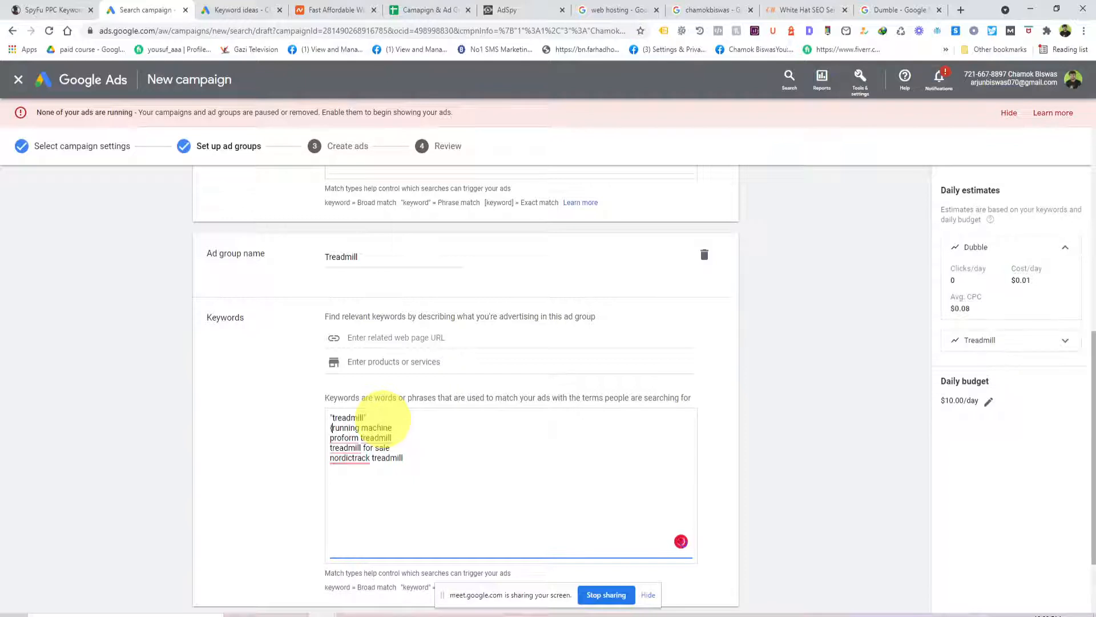
{"action": "key", "text": "ctrl+shift+i"}
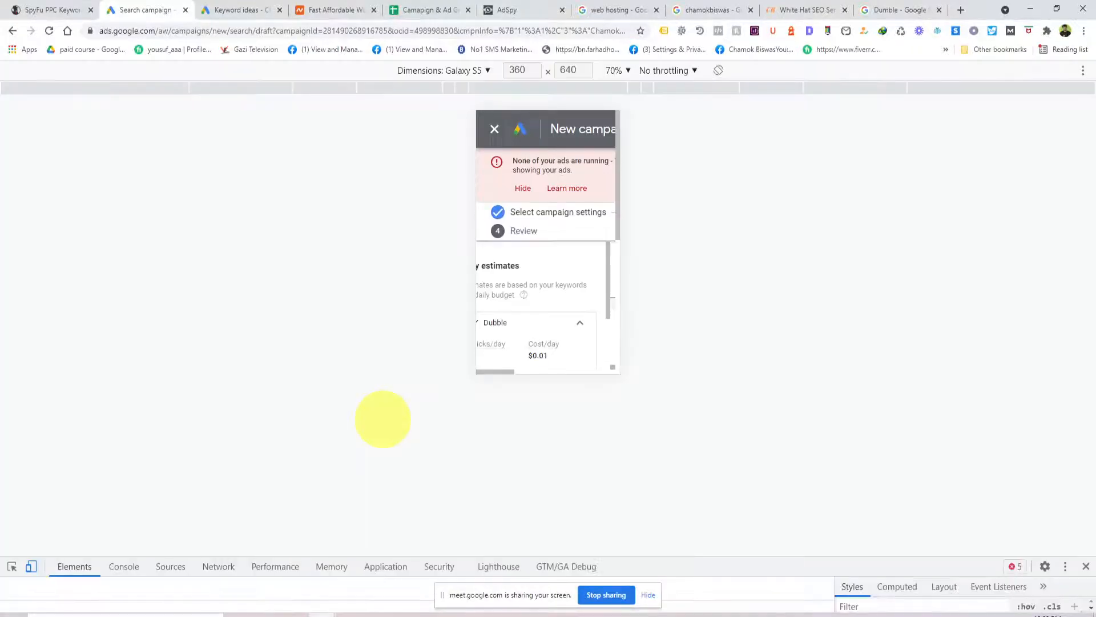
{"action": "left_click", "coordinate": [1085, 566]}
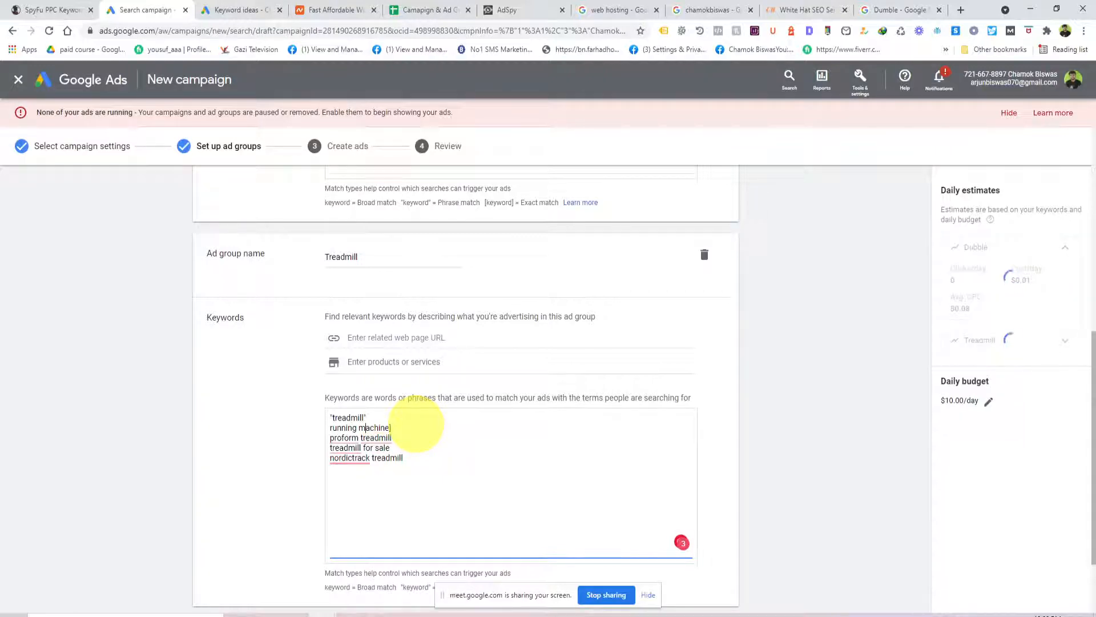
{"action": "key", "text": "Left"}
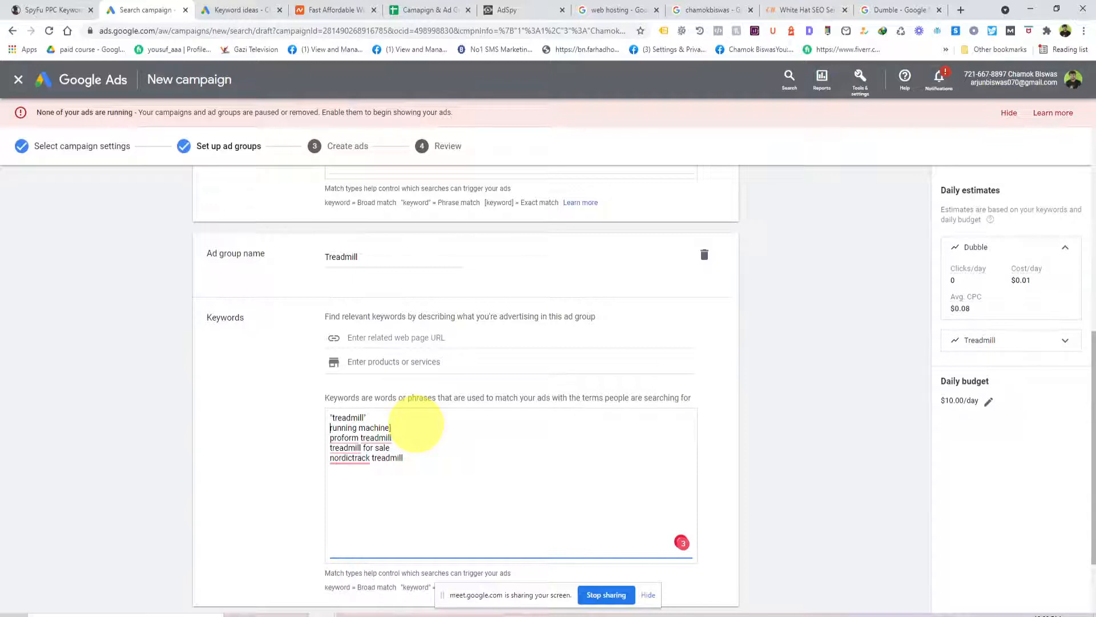
{"action": "key", "text": "Home"}
{"action": "type", "text": "["}
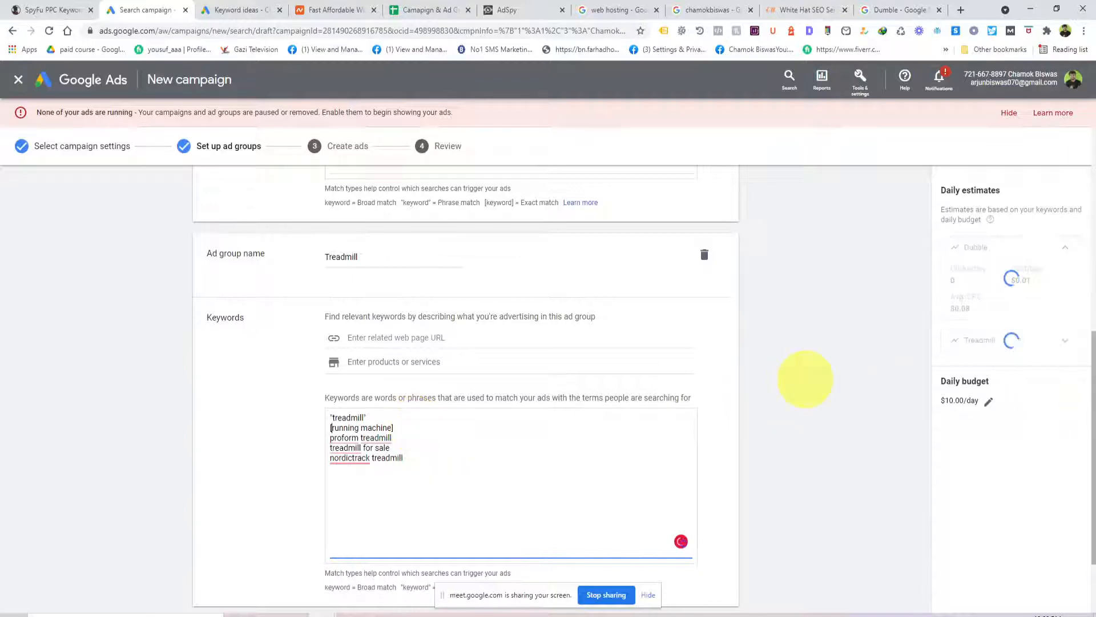
{"action": "left_click", "coordinate": [805, 379]}
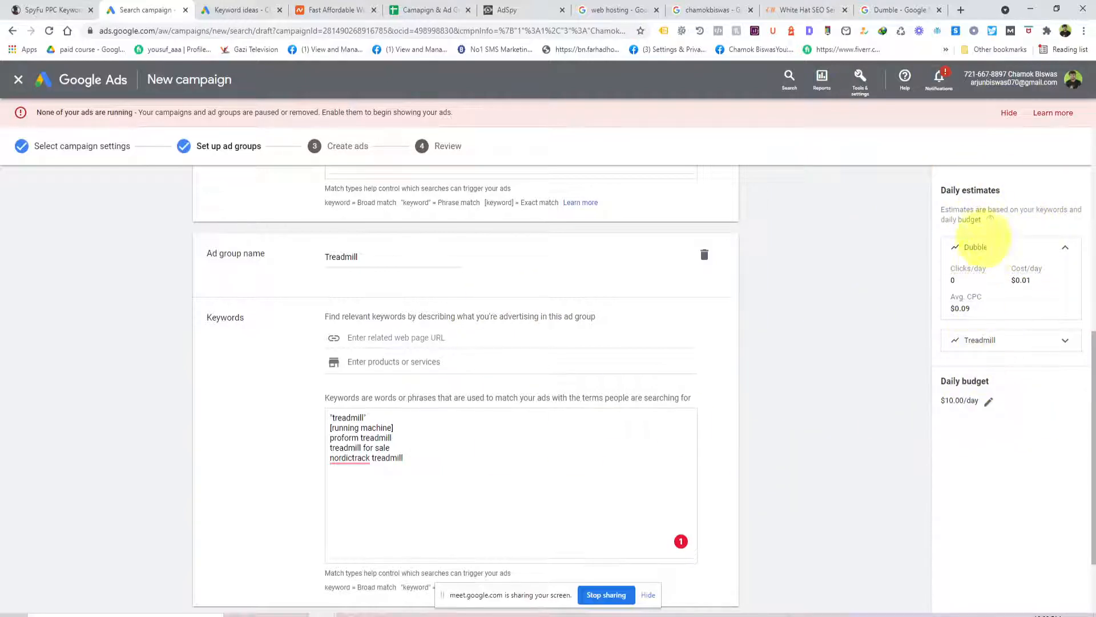
Check the Treadmill daily estimates and both ad groups' keywords, and save them to continue to ad creation.
{"action": "scroll", "coordinate": [725, 434], "scroll_direction": "down", "scroll_amount": 2}
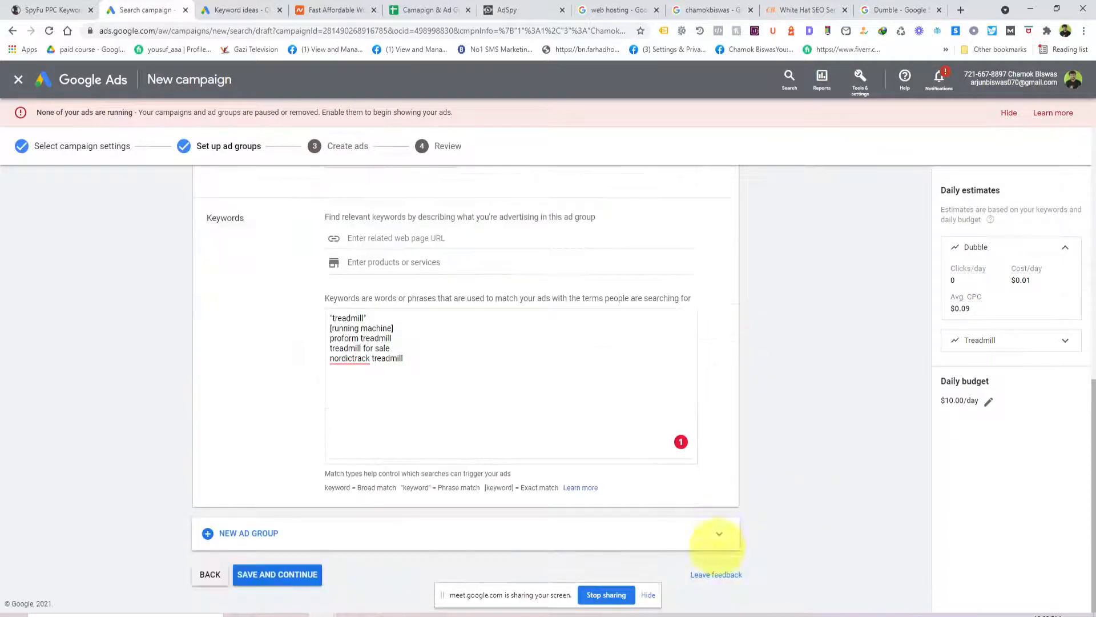
{"action": "left_click", "coordinate": [982, 339]}
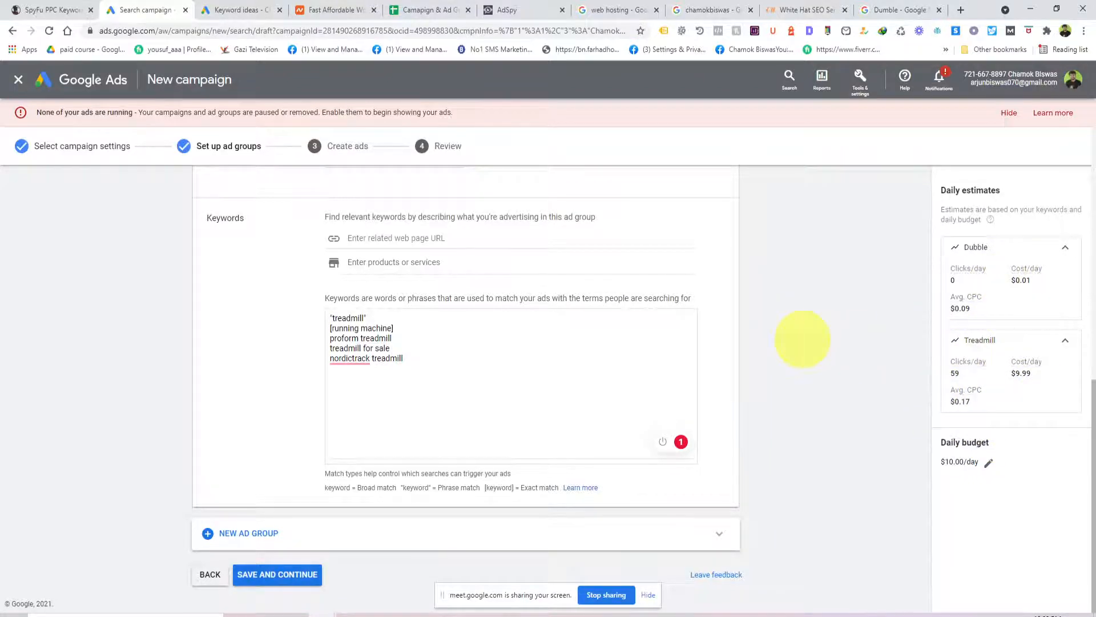
{"action": "scroll", "coordinate": [1003, 337], "scroll_direction": "up", "scroll_amount": 6}
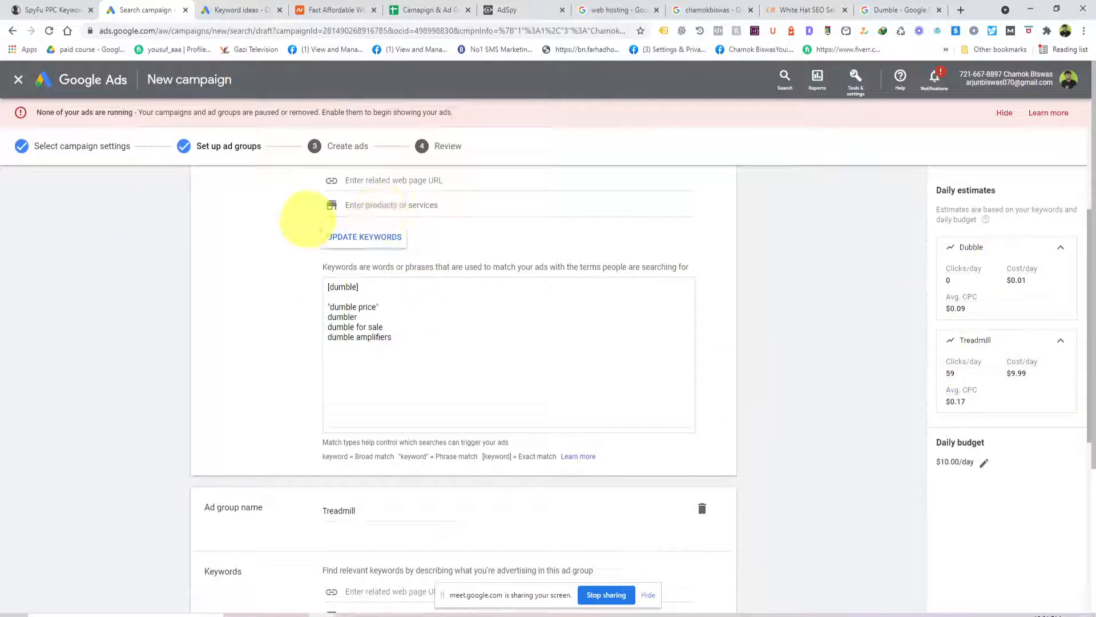
{"action": "scroll", "coordinate": [392, 289], "scroll_direction": "up", "scroll_amount": 3}
{"action": "scroll", "coordinate": [391, 501], "scroll_direction": "down", "scroll_amount": 9}
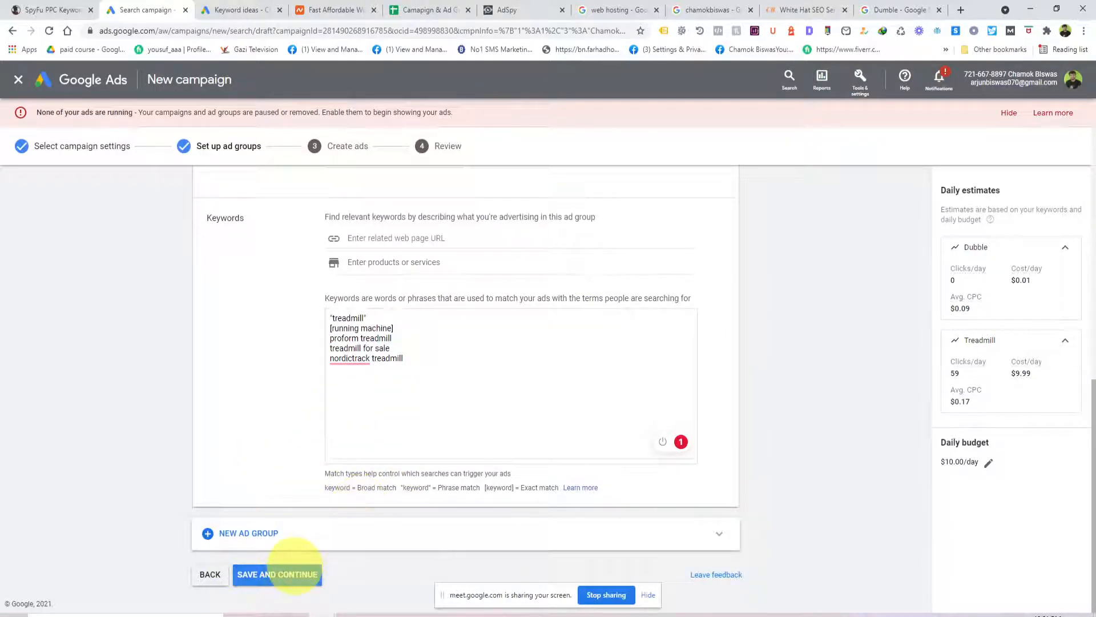
{"action": "left_click", "coordinate": [289, 573]}
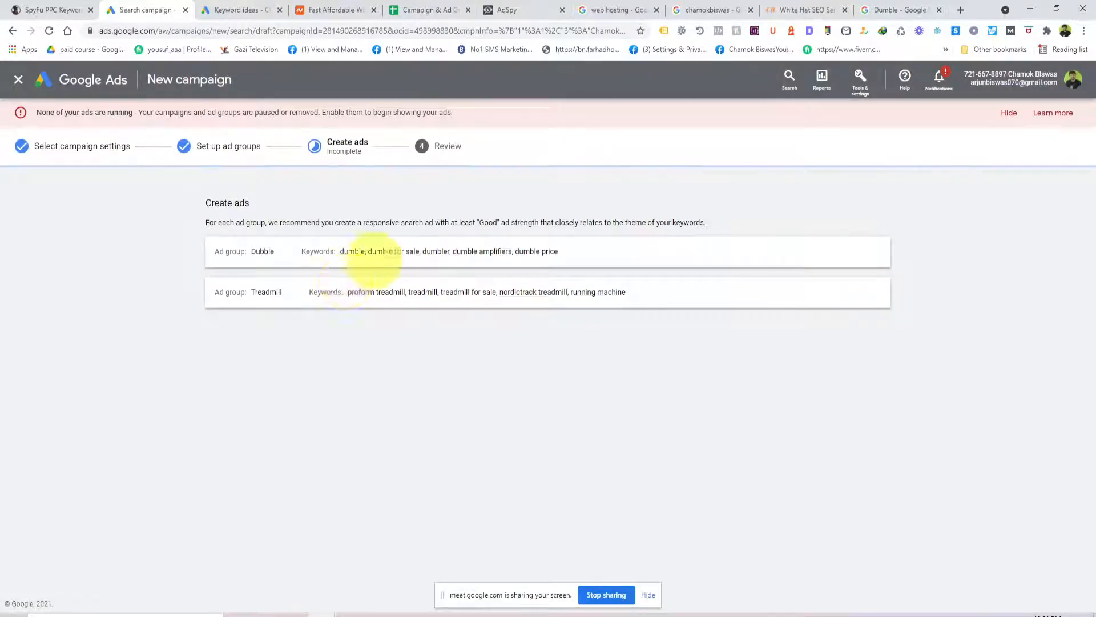
Look through the responsive search ad forms for the Dubble and Treadmill ad groups.
{"action": "left_click", "coordinate": [255, 252]}
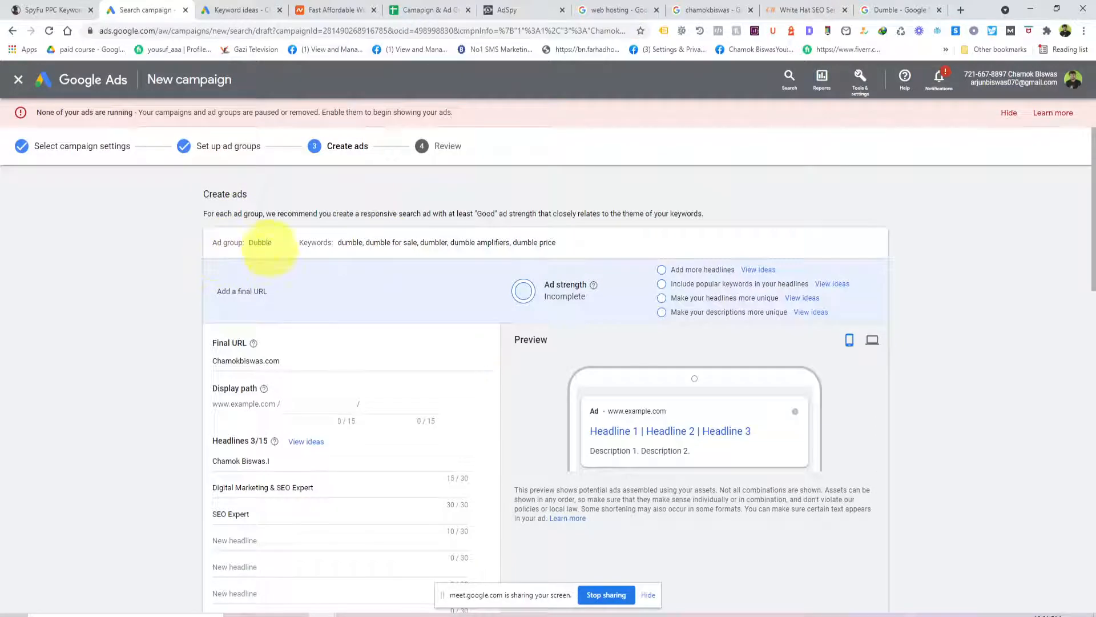
{"action": "scroll", "coordinate": [256, 243], "scroll_direction": "down", "scroll_amount": 1}
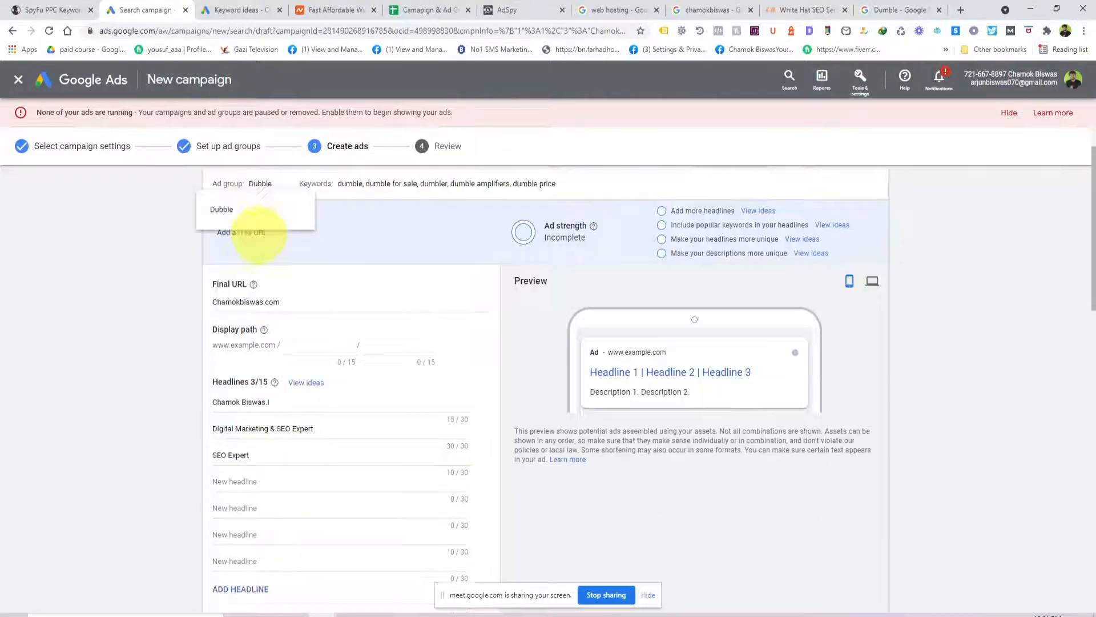
{"action": "scroll", "coordinate": [275, 214], "scroll_direction": "up", "scroll_amount": 1}
{"action": "scroll", "coordinate": [266, 260], "scroll_direction": "down", "scroll_amount": 15}
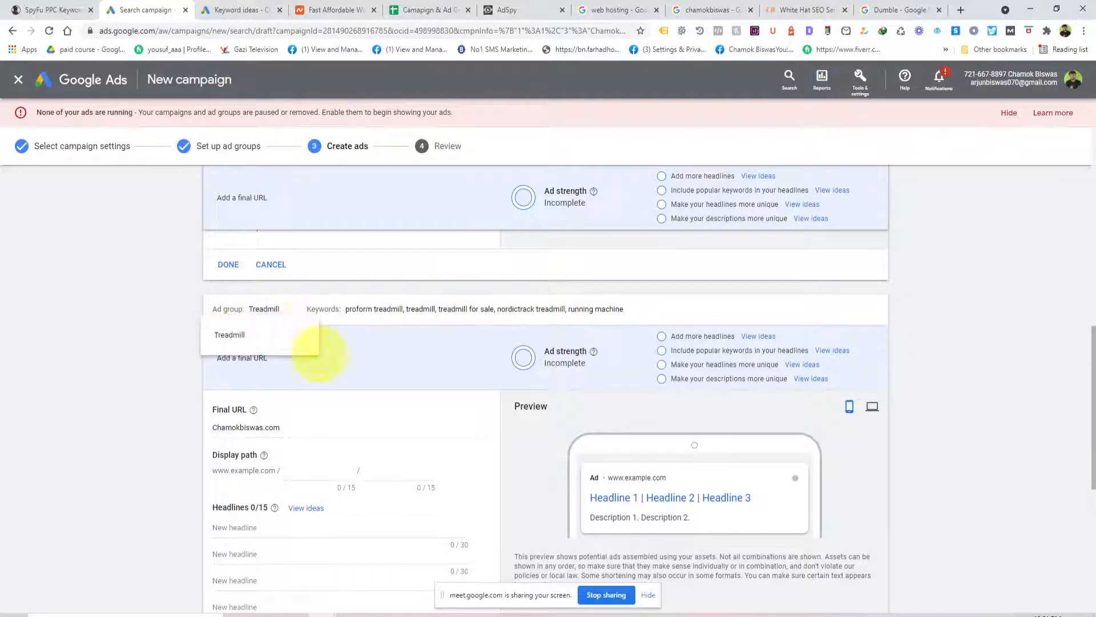
{"action": "scroll", "coordinate": [330, 525], "scroll_direction": "down", "scroll_amount": 3}
{"action": "scroll", "coordinate": [335, 529], "scroll_direction": "down", "scroll_amount": 1}
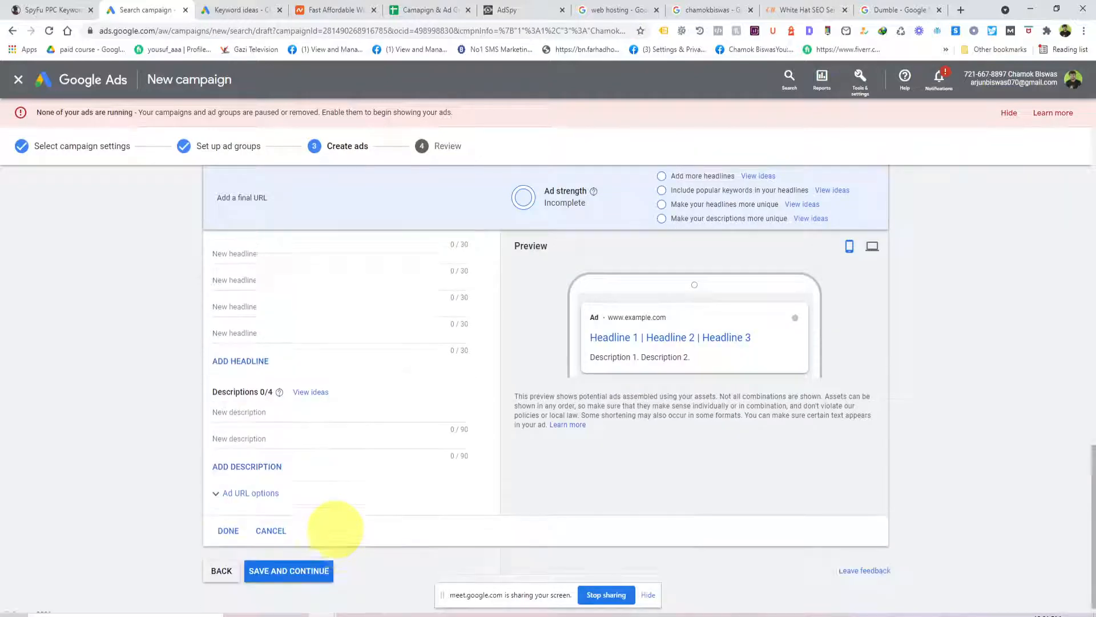
{"action": "scroll", "coordinate": [335, 528], "scroll_direction": "up", "scroll_amount": 15}
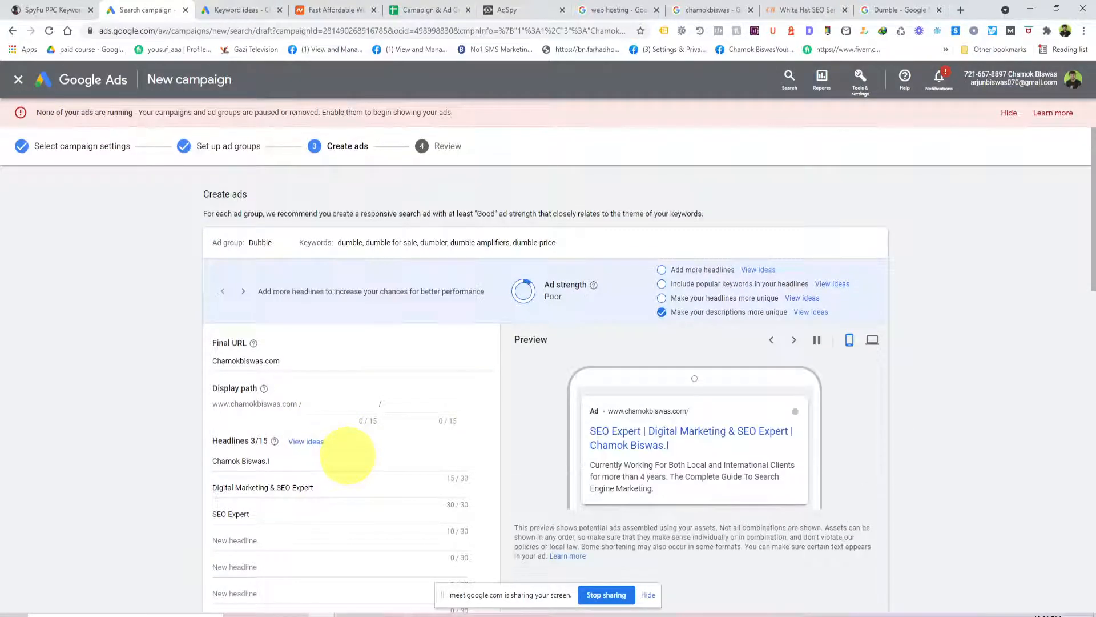
Show the keyword ideas for the Dubble ad's headlines and look over its descriptions.
{"action": "left_click", "coordinate": [306, 441]}
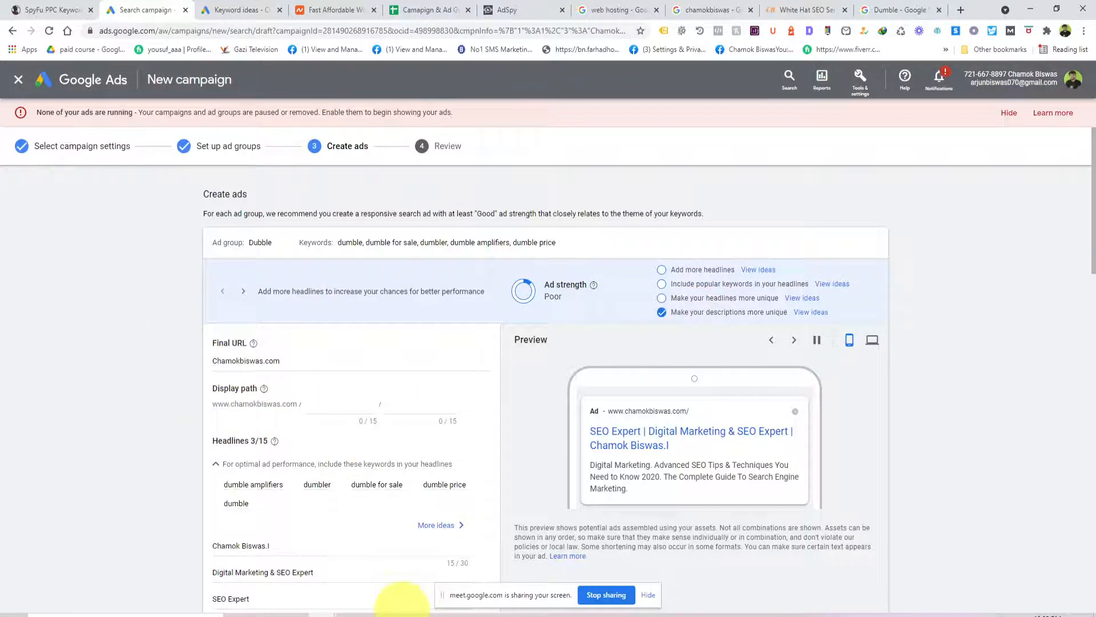
{"action": "left_click", "coordinate": [424, 616]}
{"action": "left_click", "coordinate": [428, 616]}
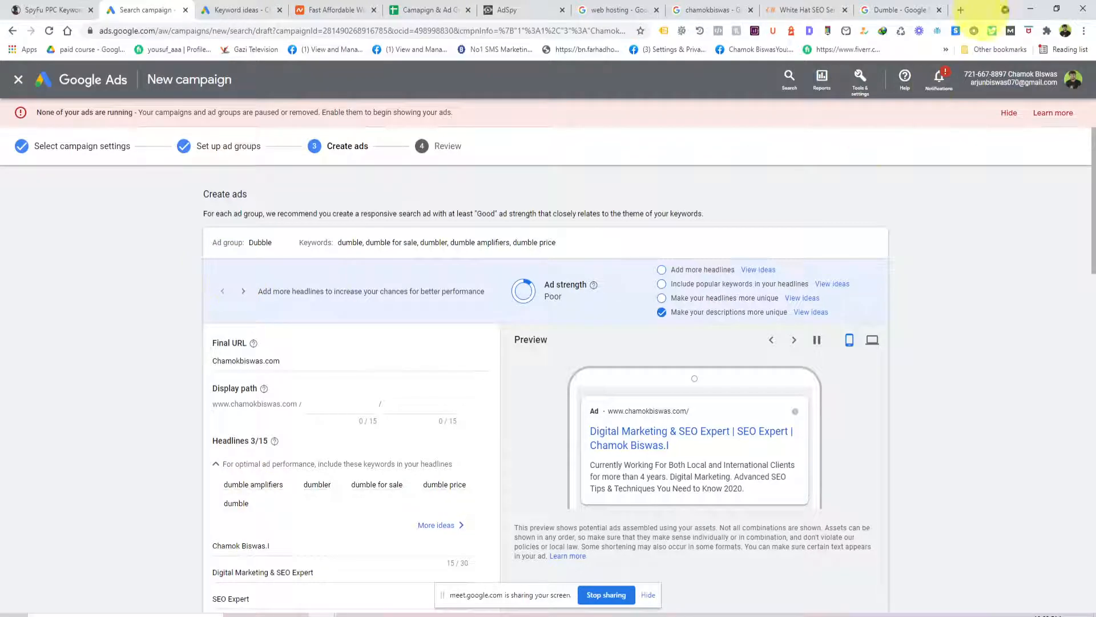
{"action": "scroll", "coordinate": [494, 306], "scroll_direction": "down", "scroll_amount": 15}
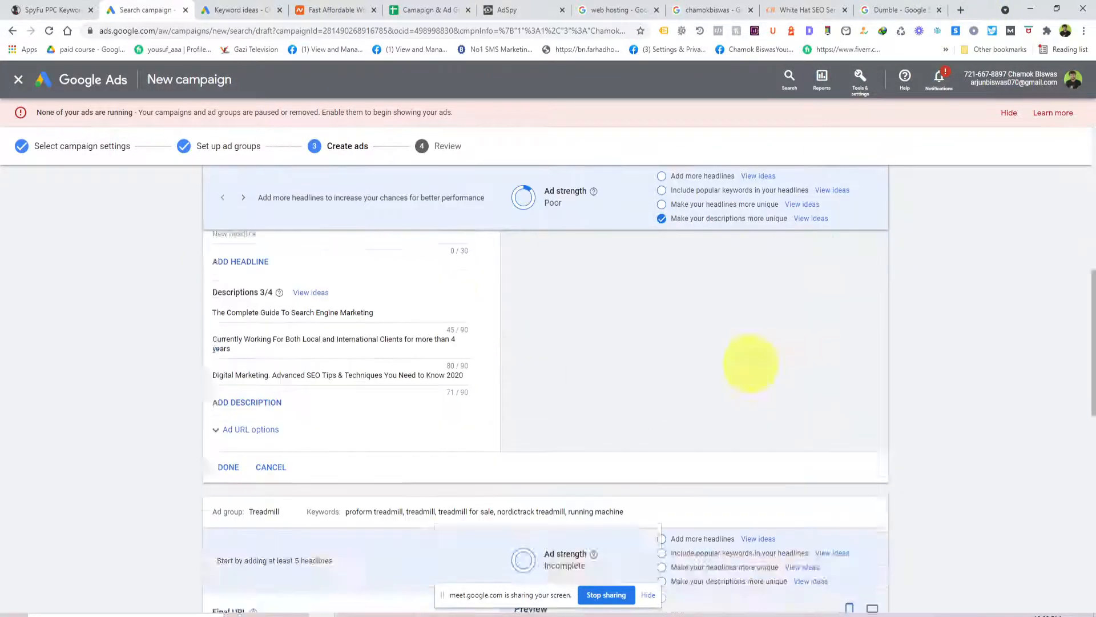
{"action": "scroll", "coordinate": [868, 426], "scroll_direction": "up", "scroll_amount": 15}
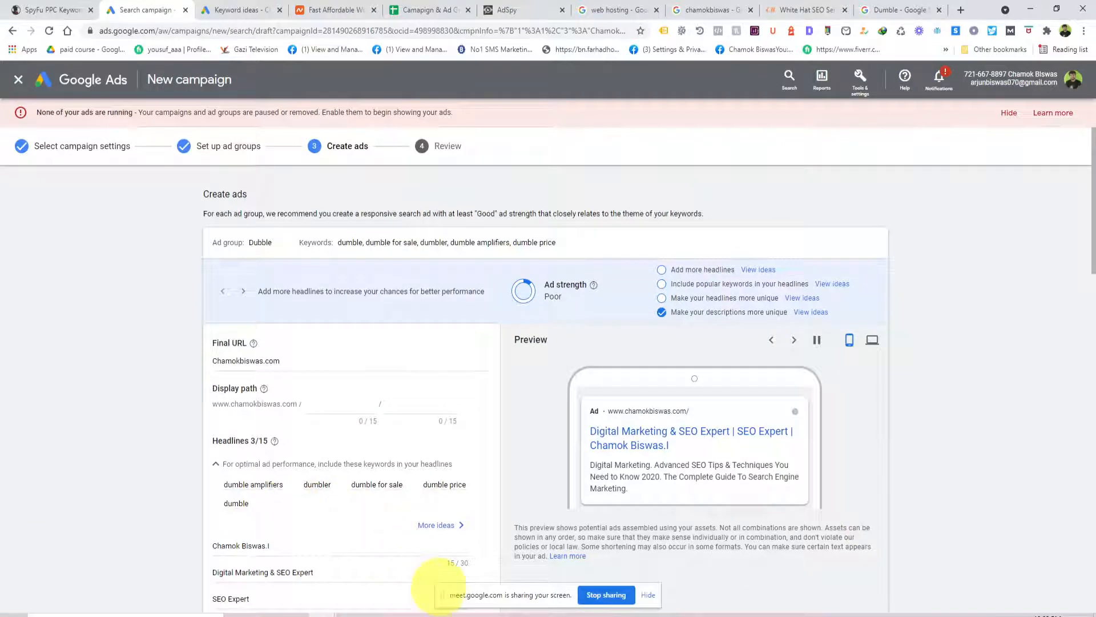
Switch to the Google Ads presentation in PowerPoint and copy the karooya expanded text ad preview tool link from the final Tools slide.
{"action": "left_click", "coordinate": [463, 614]}
{"action": "scroll", "coordinate": [123, 423], "scroll_direction": "down", "scroll_amount": 15}
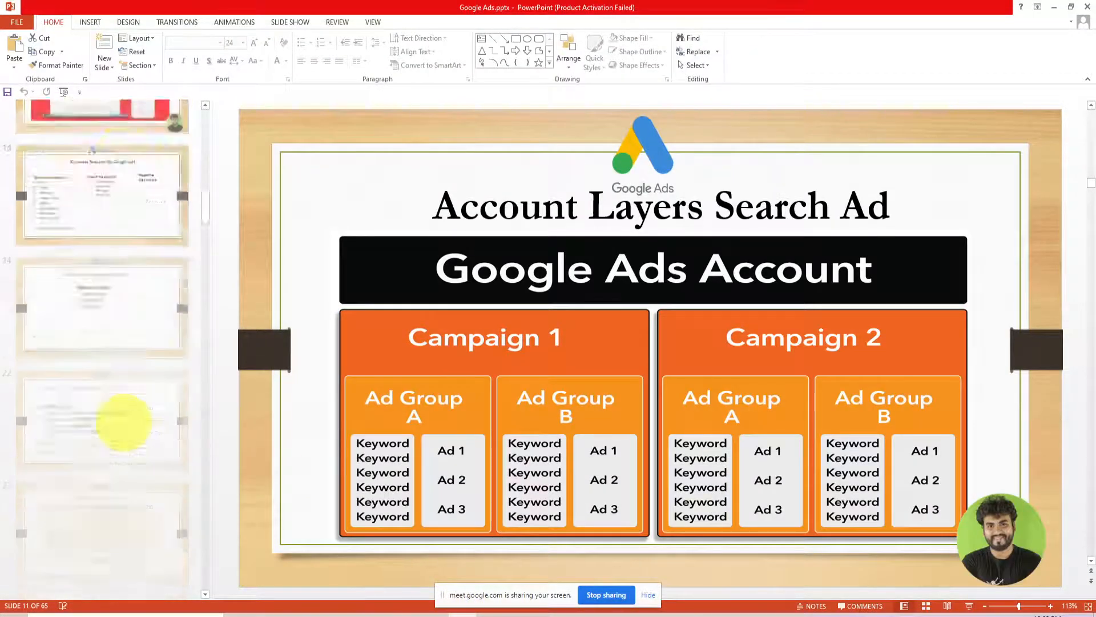
{"action": "left_click_drag", "start_coordinate": [206, 291], "coordinate": [217, 571]}
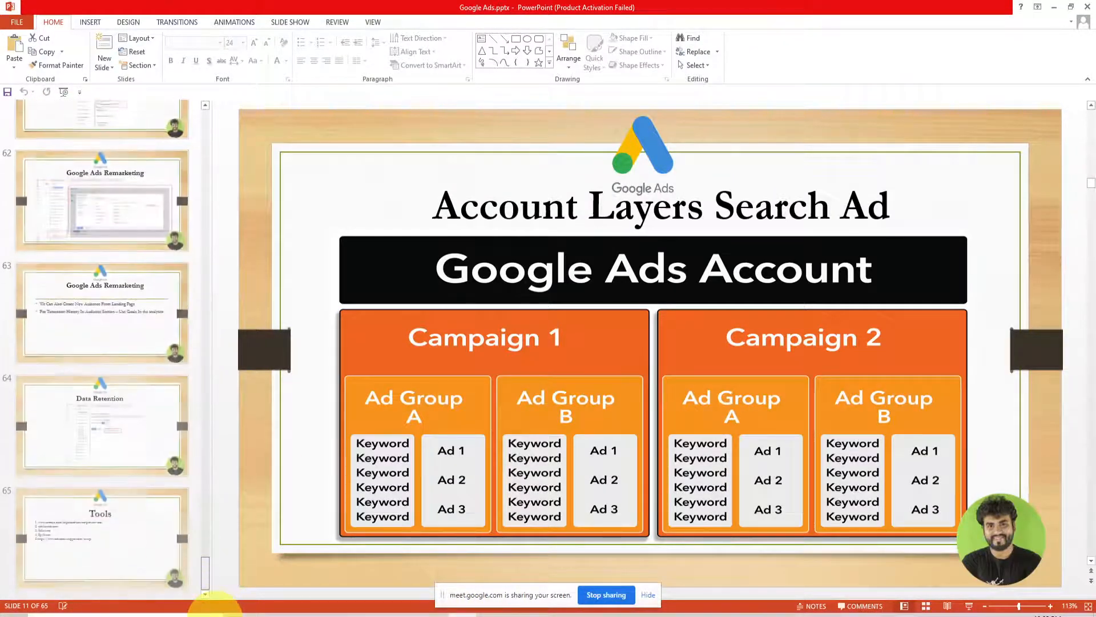
{"action": "left_click", "coordinate": [98, 553]}
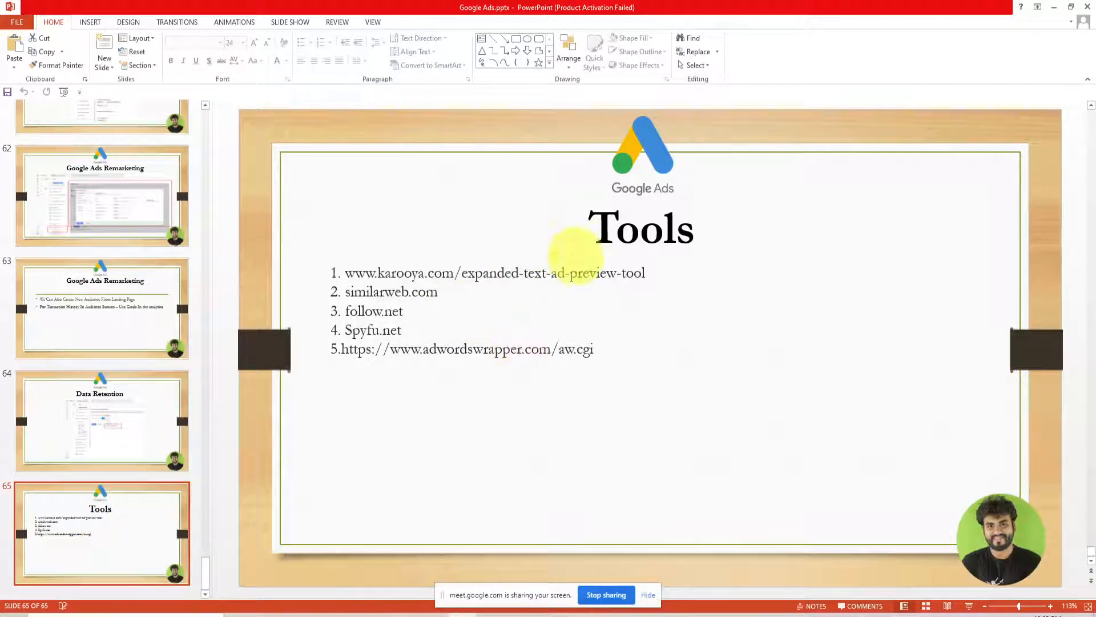
{"action": "left_click", "coordinate": [417, 267]}
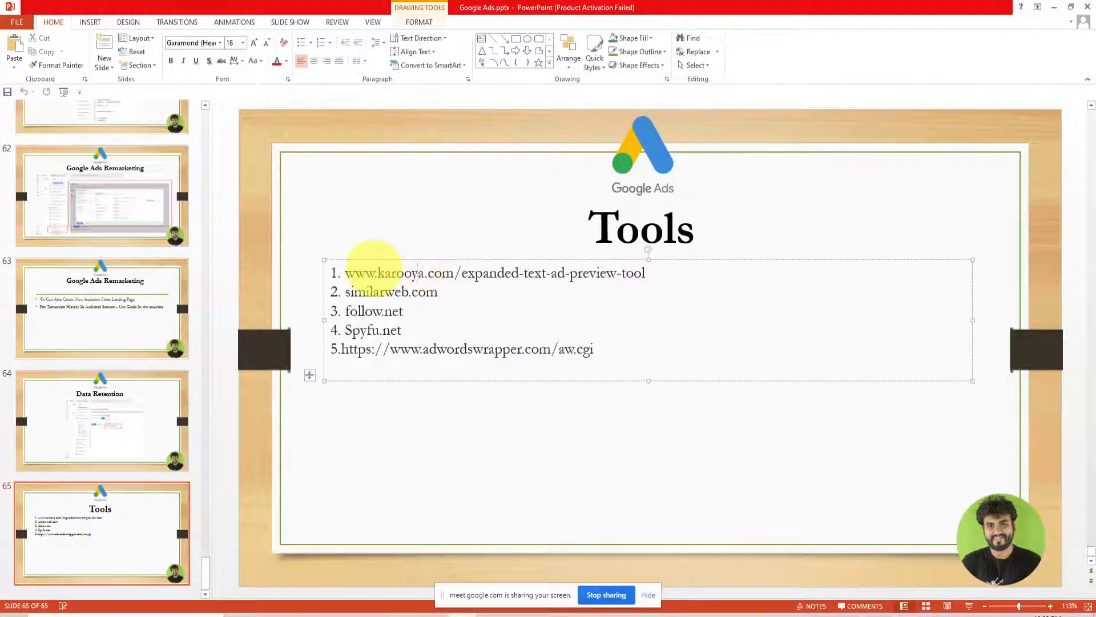
{"action": "left_click_drag", "start_coordinate": [346, 272], "coordinate": [649, 274]}
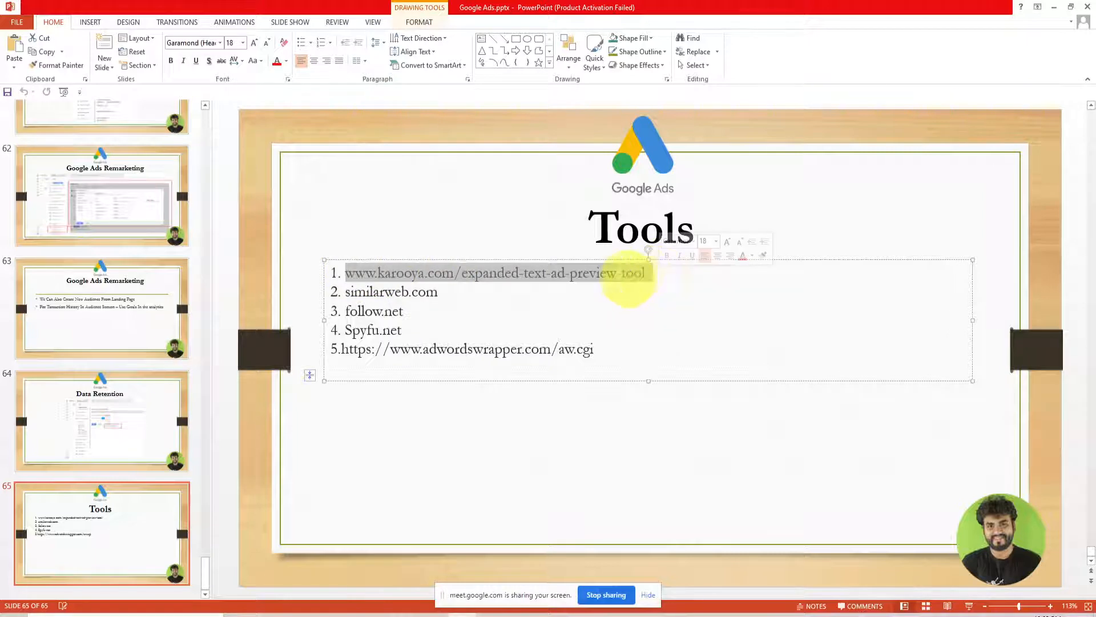
{"action": "right_click", "coordinate": [636, 276]}
{"action": "left_click", "coordinate": [652, 302]}
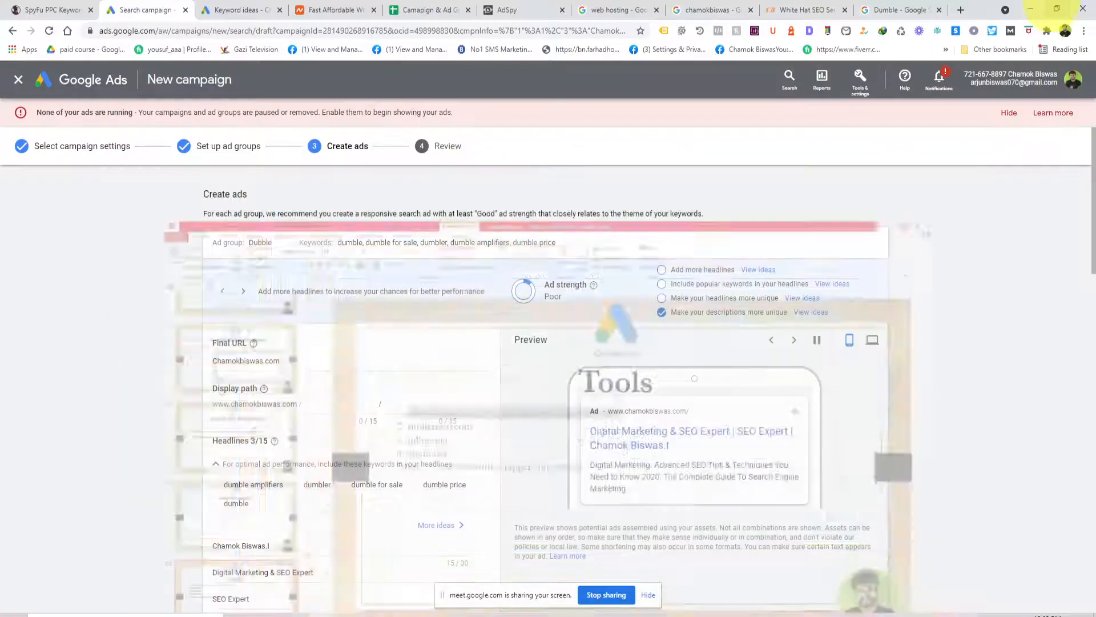
Return to the browser, open the copied karooya link in place of the Dumble search results, and look over the ad preview tool.
{"action": "left_click", "coordinate": [1055, 7]}
{"action": "left_click", "coordinate": [893, 10]}
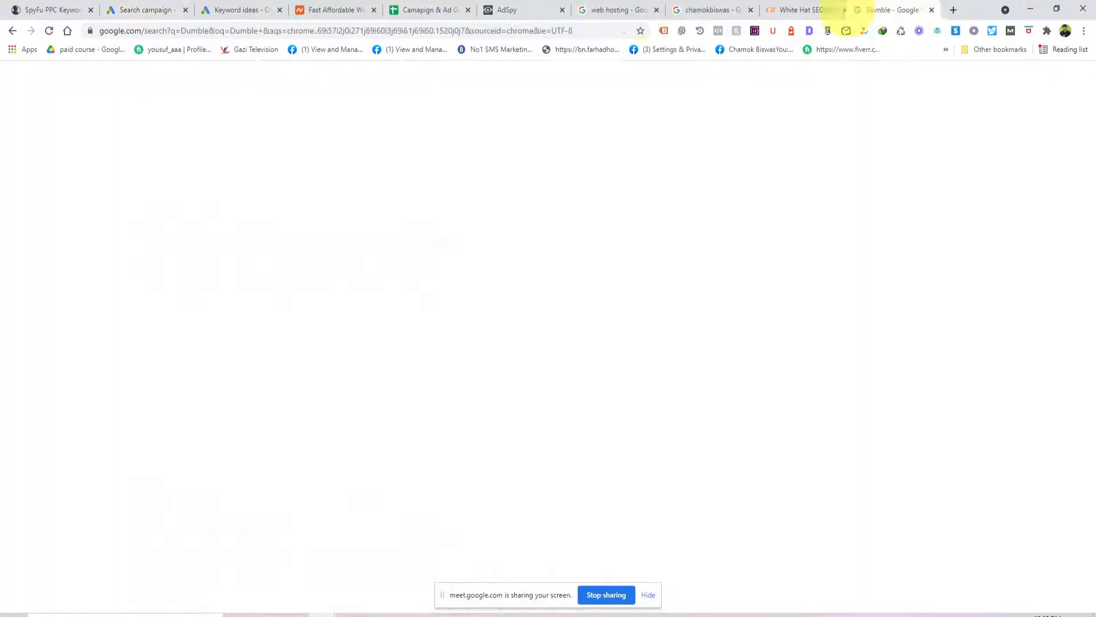
{"action": "left_click", "coordinate": [211, 30]}
{"action": "key", "text": "ctrl+v"}
{"action": "key", "text": "Return"}
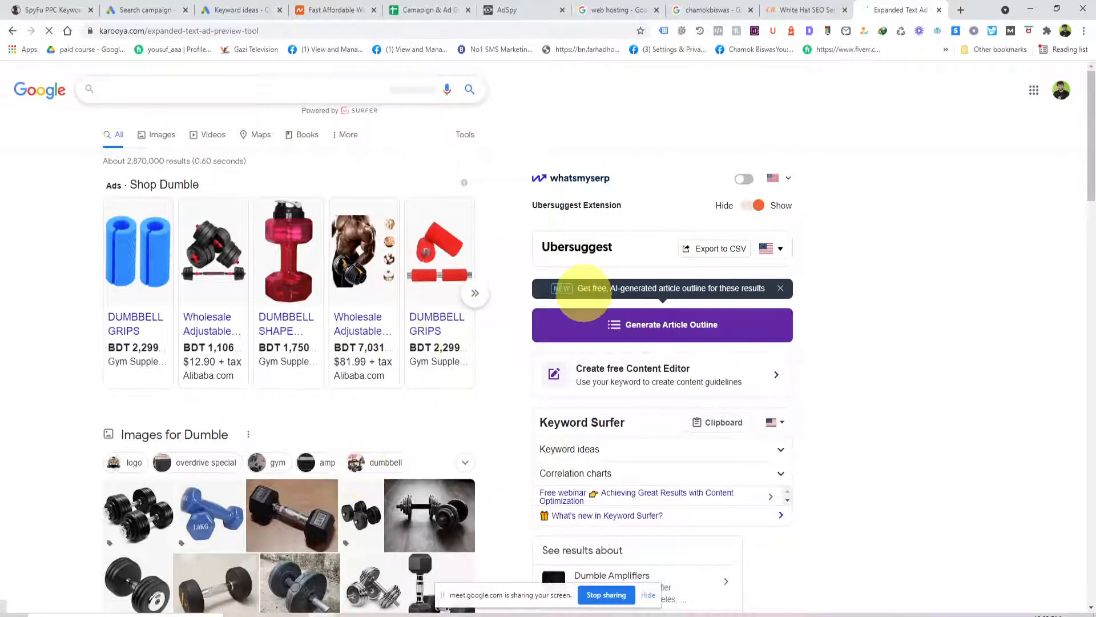
{"action": "scroll", "coordinate": [499, 316], "scroll_direction": "down", "scroll_amount": 4}
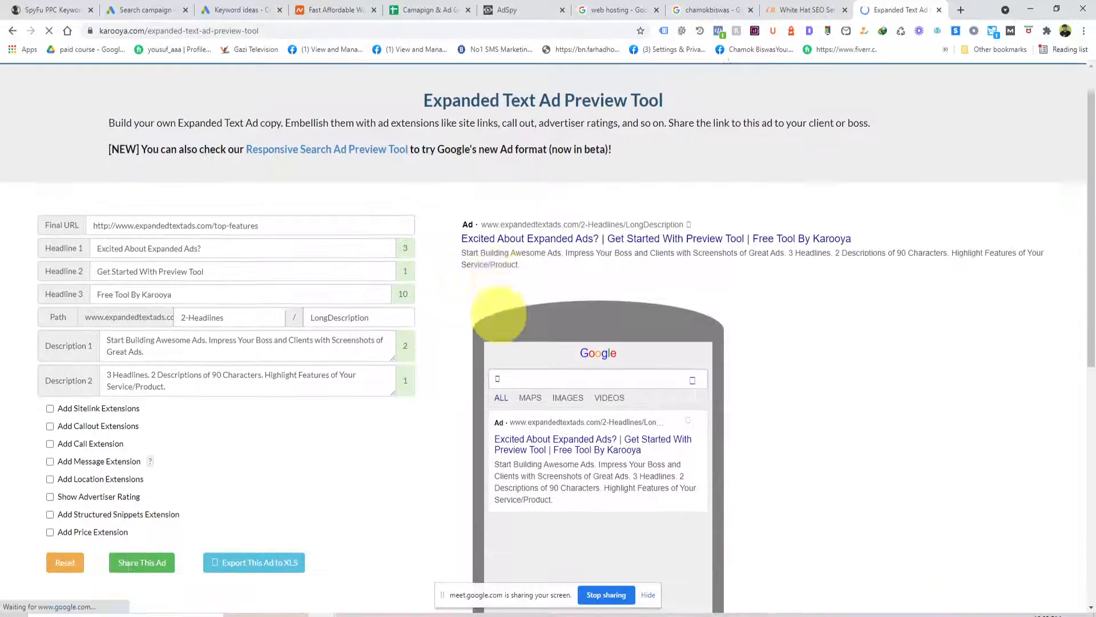
{"action": "scroll", "coordinate": [456, 394], "scroll_direction": "up", "scroll_amount": 4}
{"action": "scroll", "coordinate": [457, 437], "scroll_direction": "down", "scroll_amount": 2}
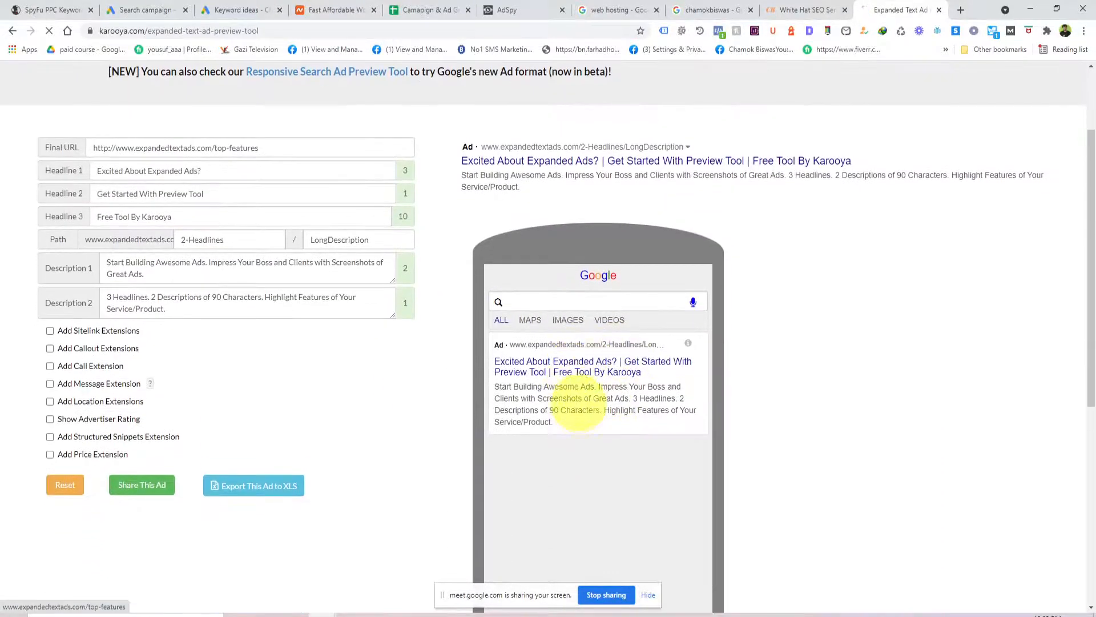
Return to the search campaign draft and compare the desktop and mobile previews of the Dubble ad.
{"action": "left_click", "coordinate": [237, 10]}
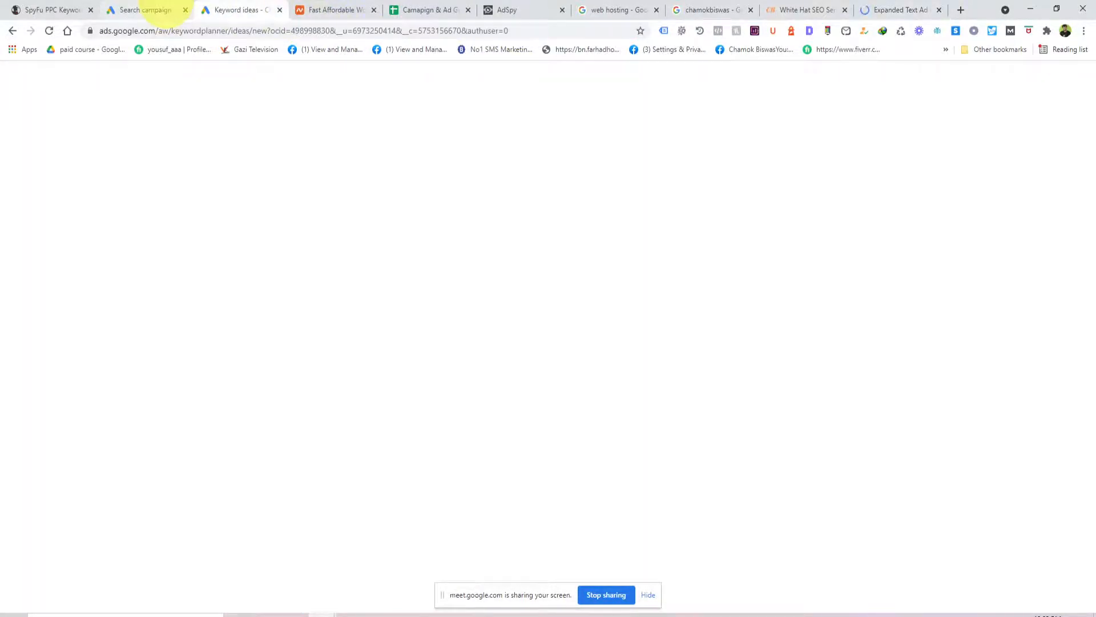
{"action": "left_click", "coordinate": [149, 9]}
{"action": "scroll", "coordinate": [743, 399], "scroll_direction": "down", "scroll_amount": 2}
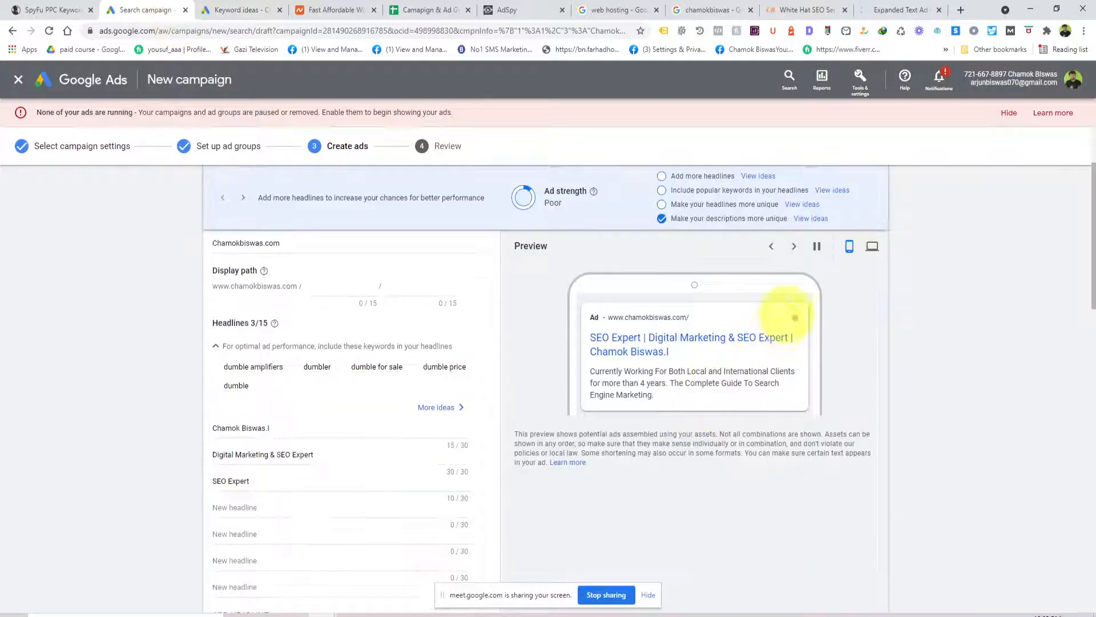
{"action": "left_click", "coordinate": [872, 246]}
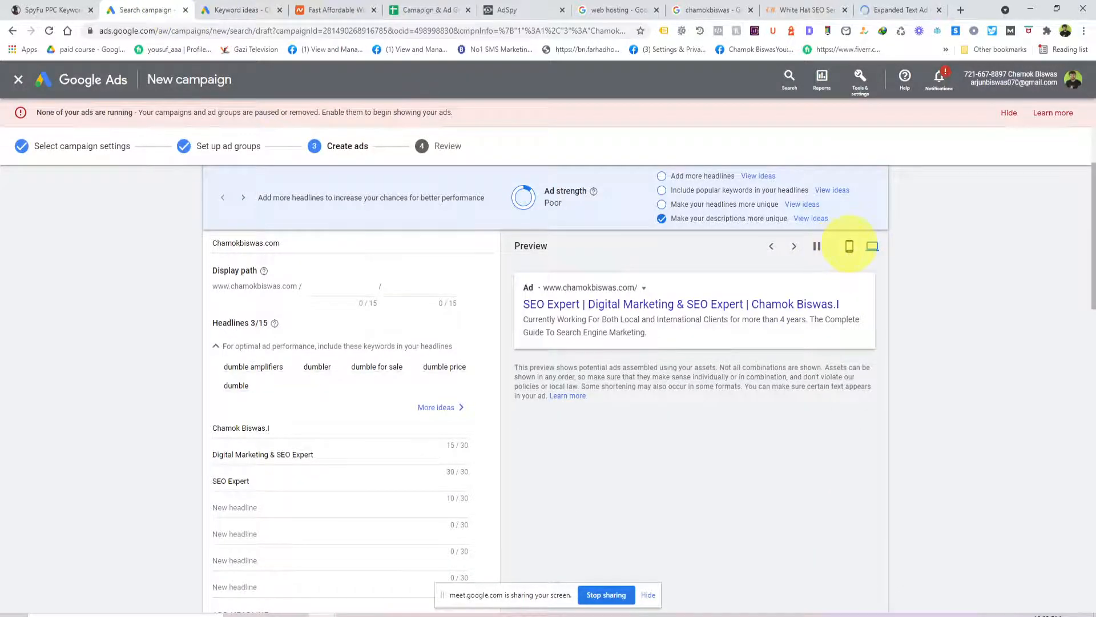
{"action": "left_click", "coordinate": [849, 246]}
{"action": "scroll", "coordinate": [463, 303], "scroll_direction": "up", "scroll_amount": 1}
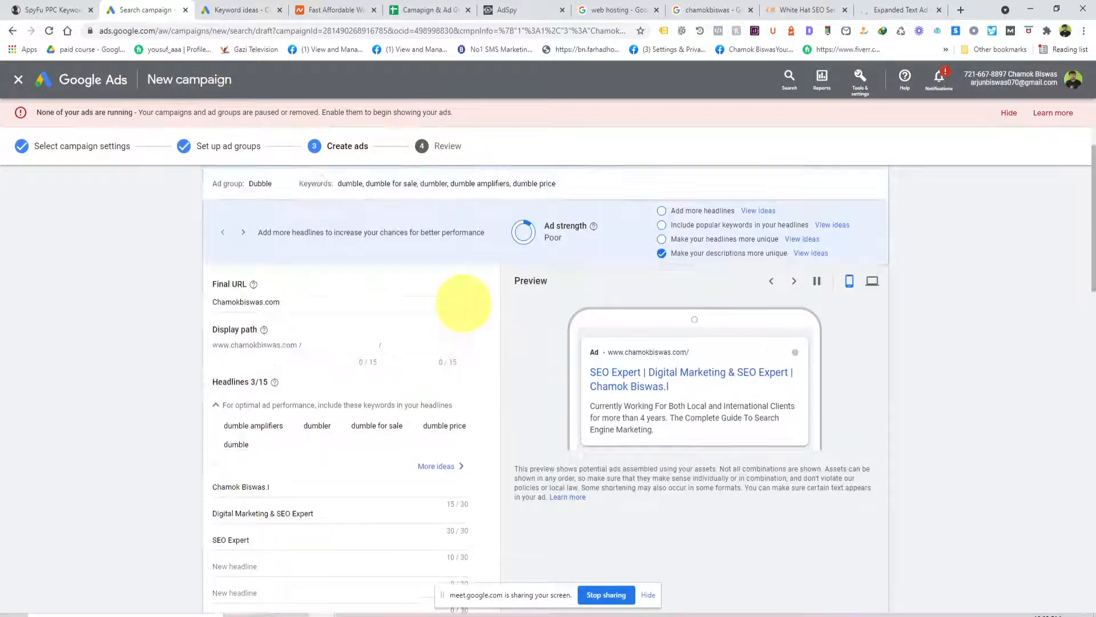
{"action": "scroll", "coordinate": [463, 303], "scroll_direction": "up", "scroll_amount": 1}
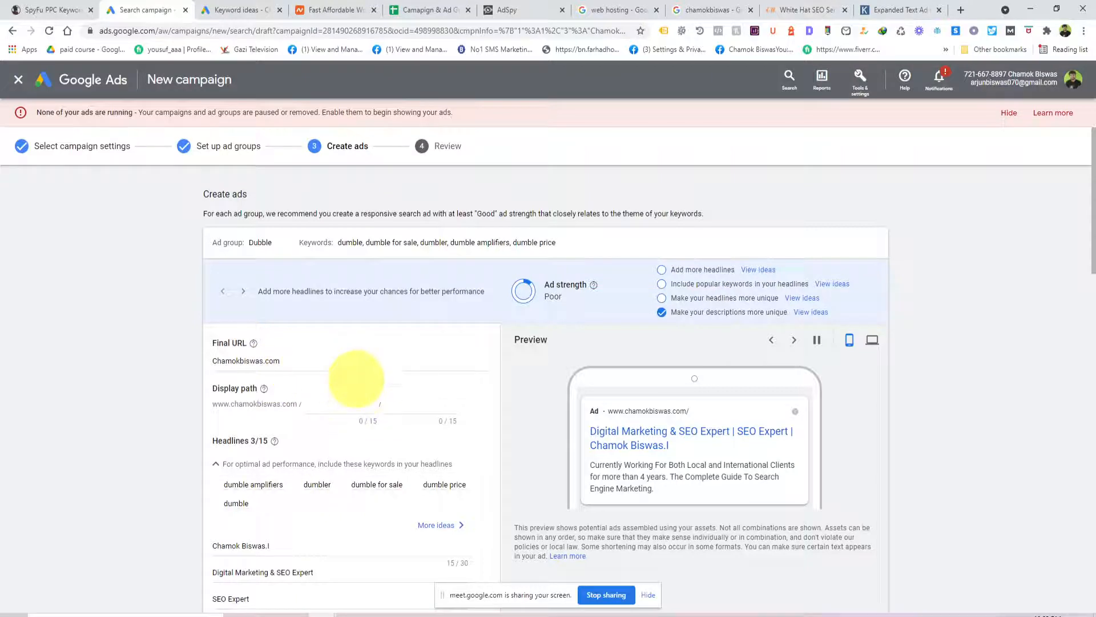
In SpyFu's Google Ads History, copy the description of the "Life coach certification - 2 and 3 Day Classes Available" ad.
{"action": "left_click", "coordinate": [55, 10]}
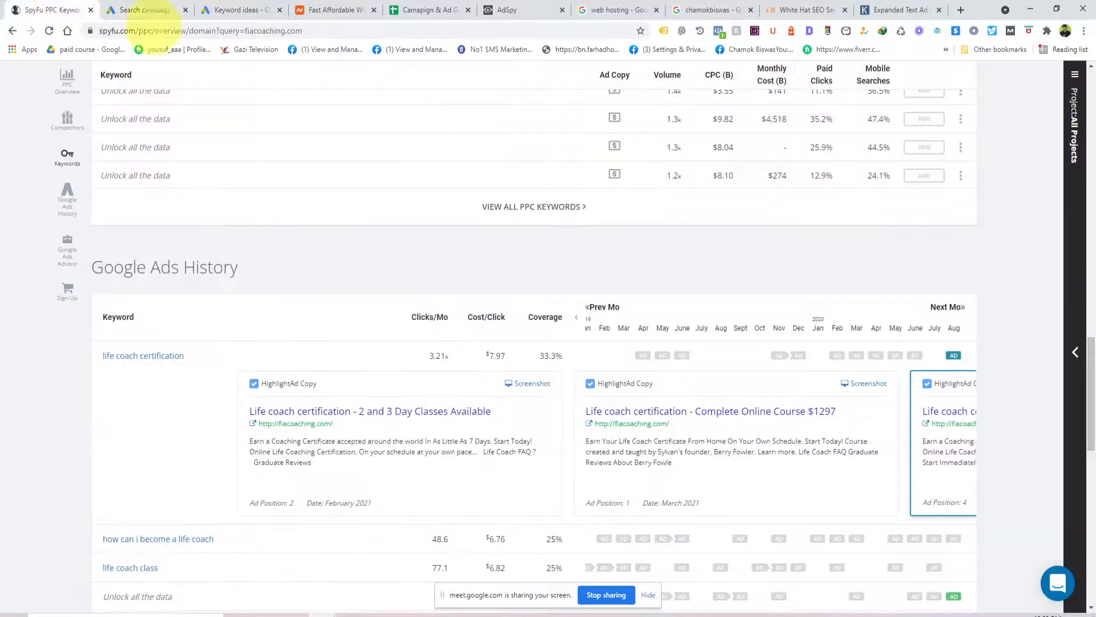
{"action": "scroll", "coordinate": [460, 399], "scroll_direction": "down", "scroll_amount": 1}
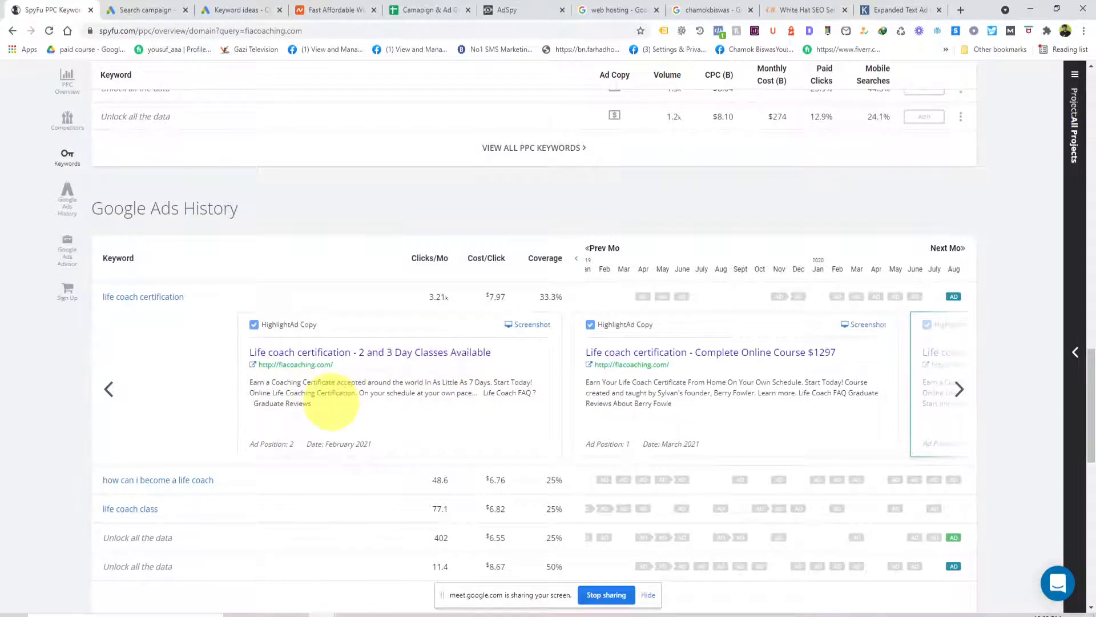
{"action": "left_click_drag", "start_coordinate": [313, 404], "coordinate": [264, 376]}
{"action": "right_click", "coordinate": [266, 380]}
{"action": "left_click", "coordinate": [274, 390]}
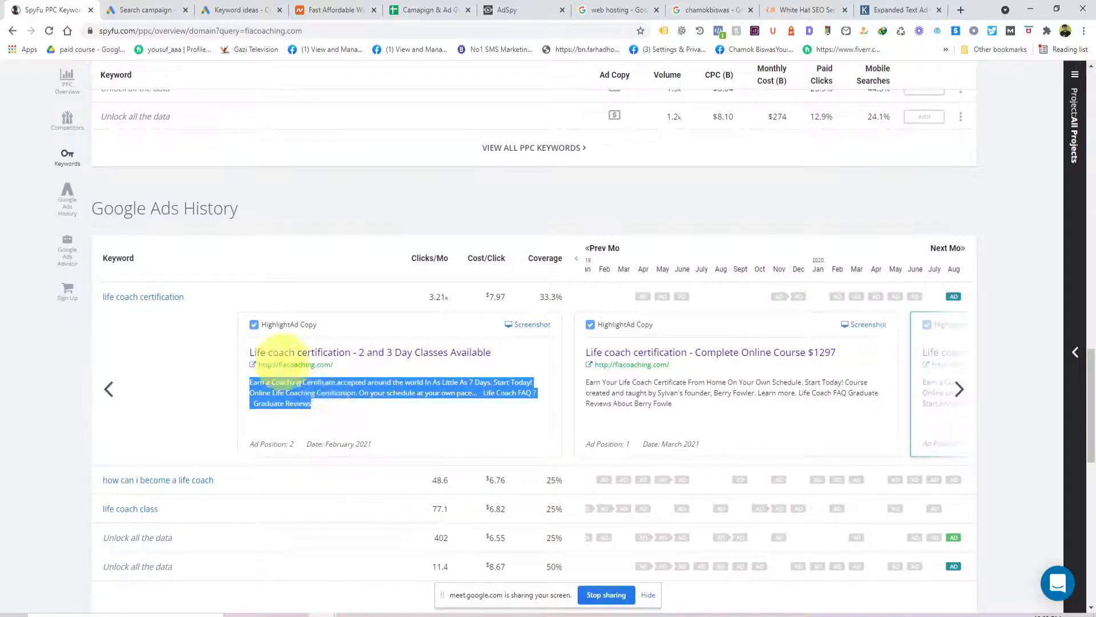
Back in the campaign draft, set the Dubble ad's first display path field to SEO and look over its headlines.
{"action": "left_click", "coordinate": [220, 9]}
{"action": "left_click", "coordinate": [137, 10]}
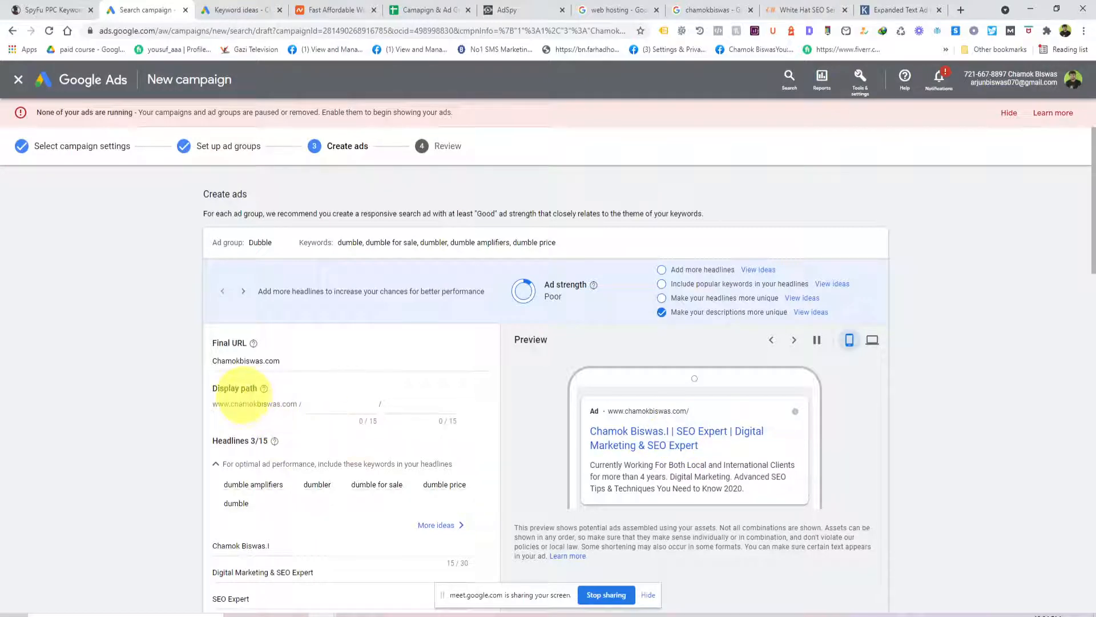
{"action": "left_click", "coordinate": [318, 404]}
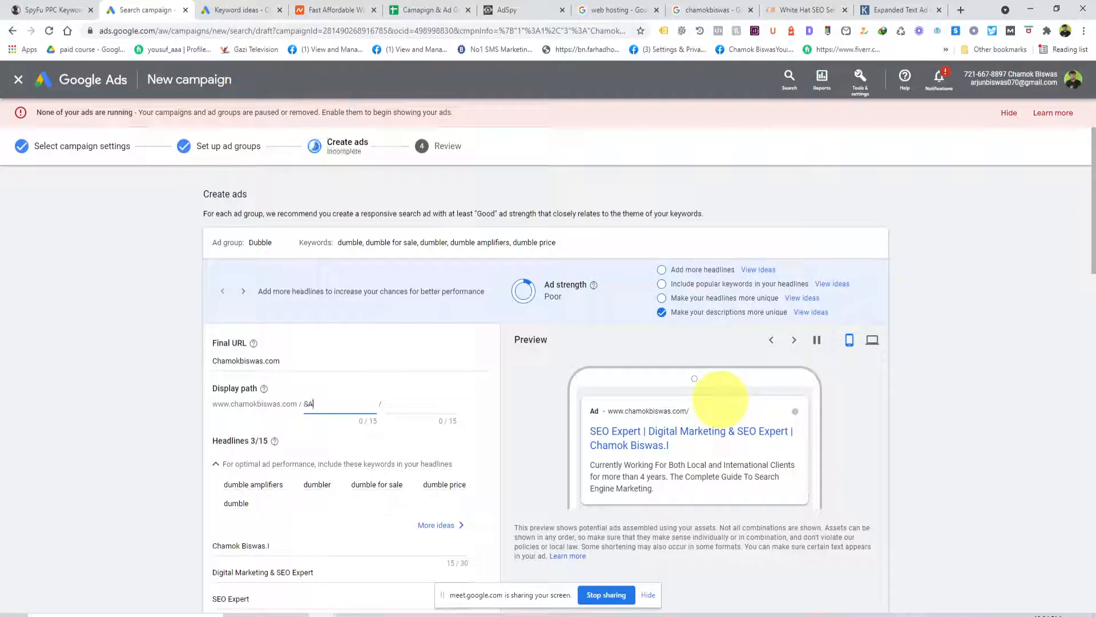
{"action": "left_click", "coordinate": [954, 443]}
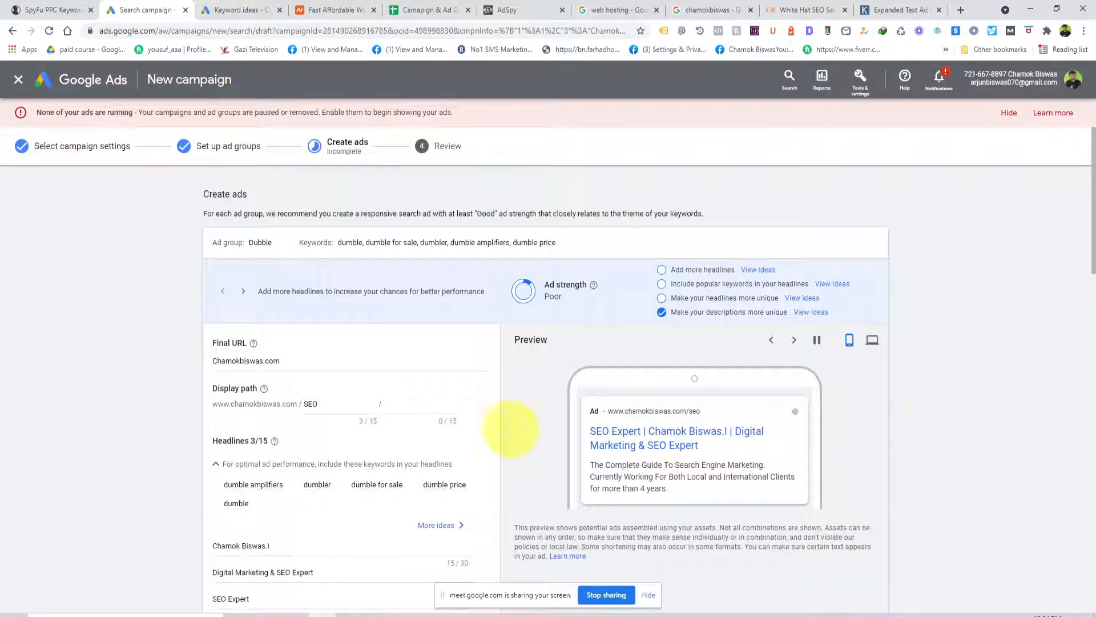
{"action": "left_click_drag", "start_coordinate": [279, 361], "coordinate": [188, 361]}
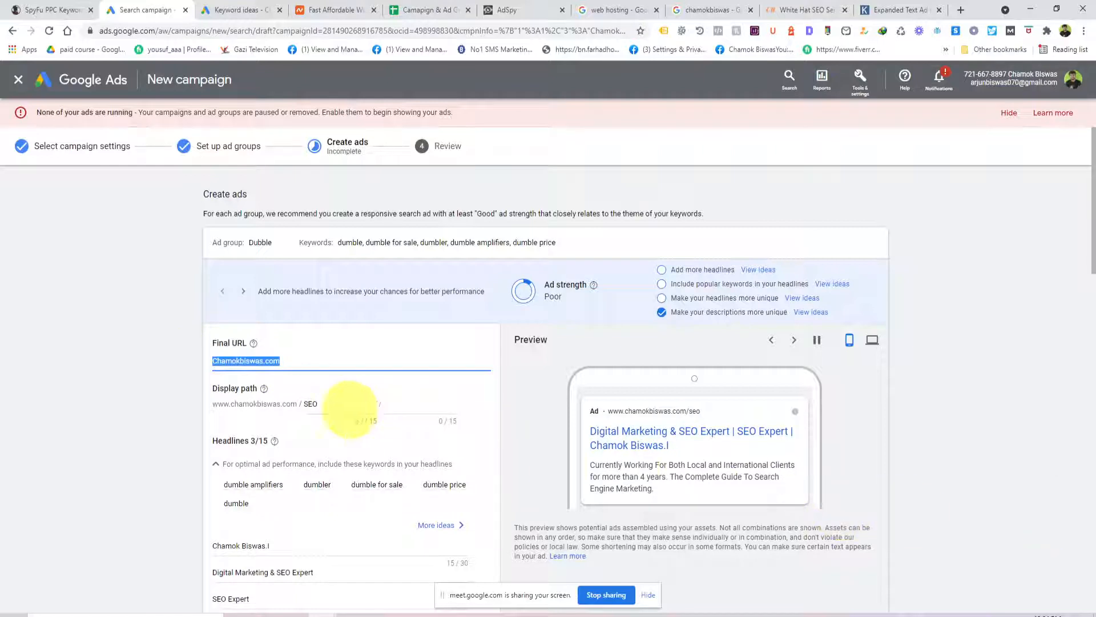
{"action": "left_click", "coordinate": [389, 404]}
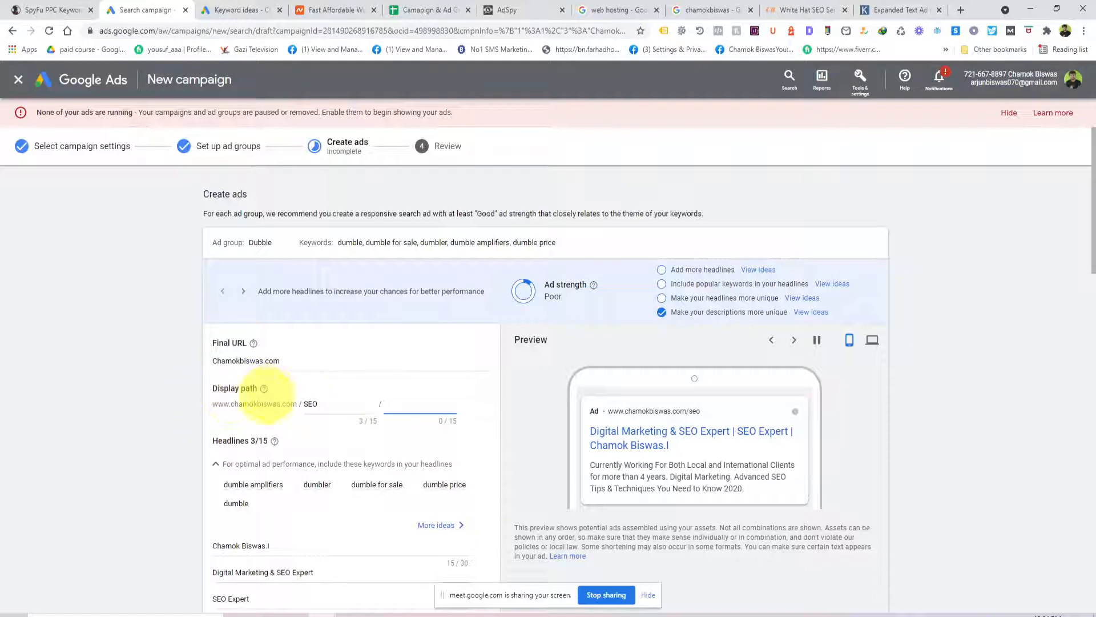
{"action": "scroll", "coordinate": [362, 521], "scroll_direction": "down", "scroll_amount": 1}
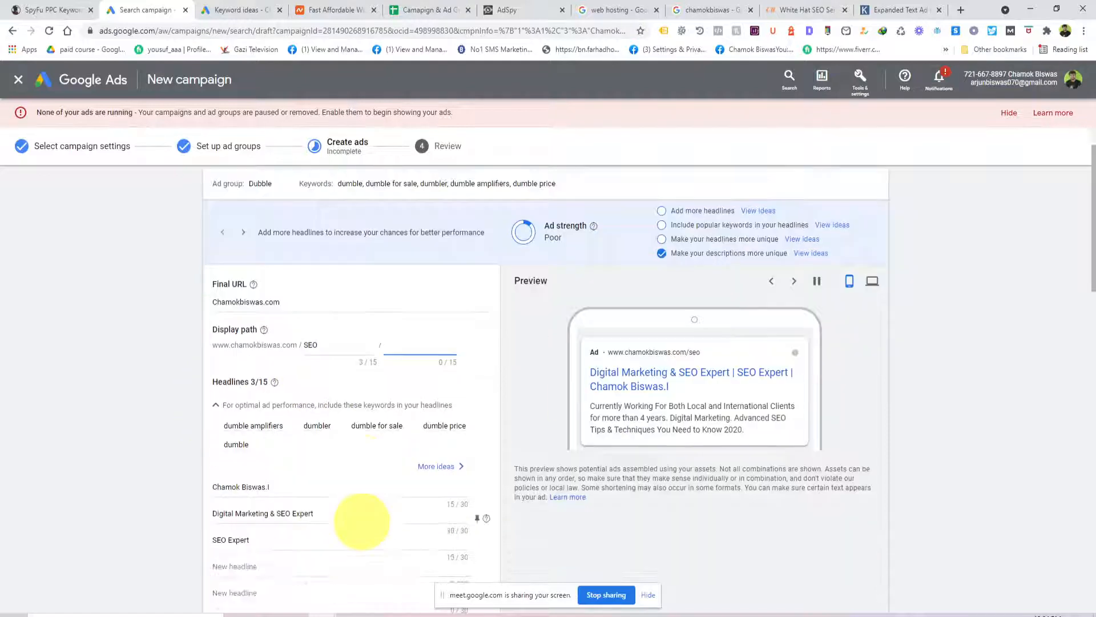
{"action": "scroll", "coordinate": [233, 464], "scroll_direction": "down", "scroll_amount": 1}
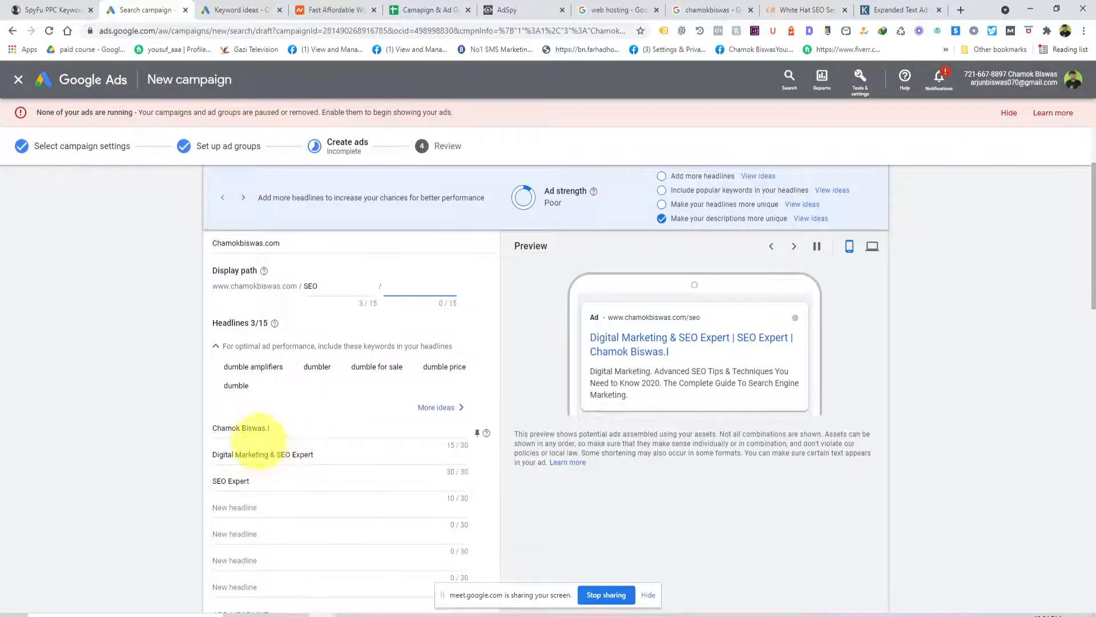
{"action": "scroll", "coordinate": [269, 429], "scroll_direction": "down", "scroll_amount": 1}
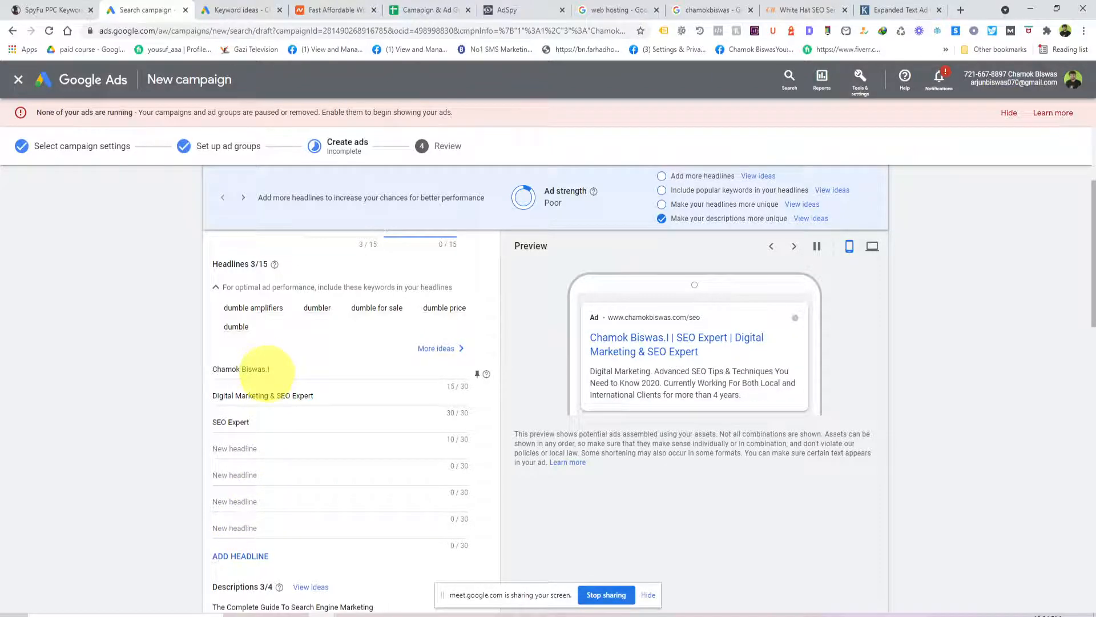
{"action": "scroll", "coordinate": [267, 371], "scroll_direction": "up", "scroll_amount": 2}
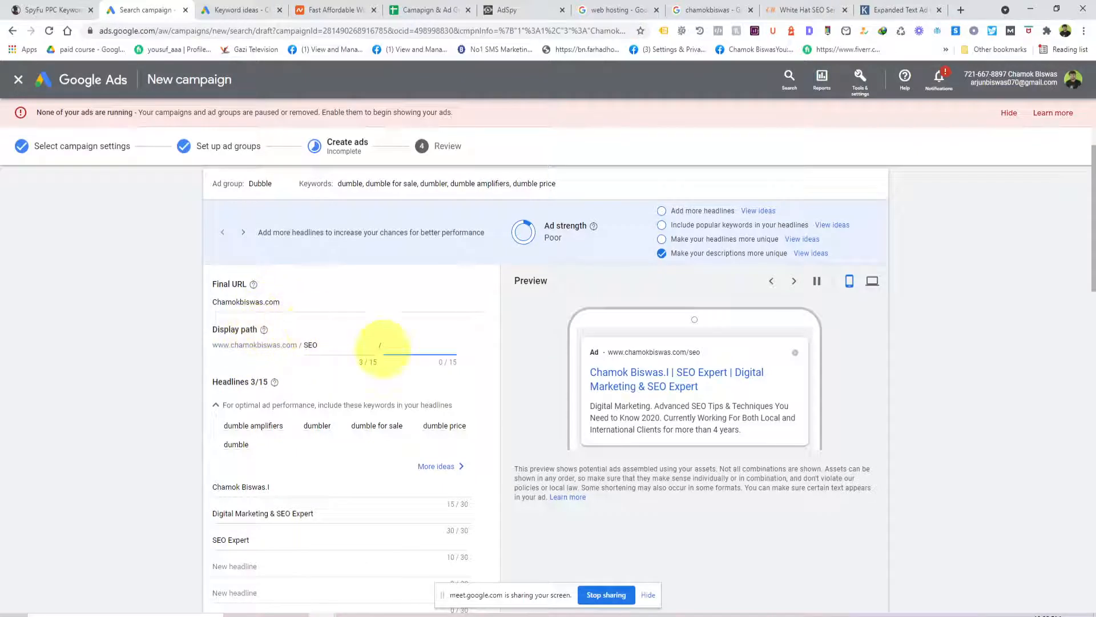
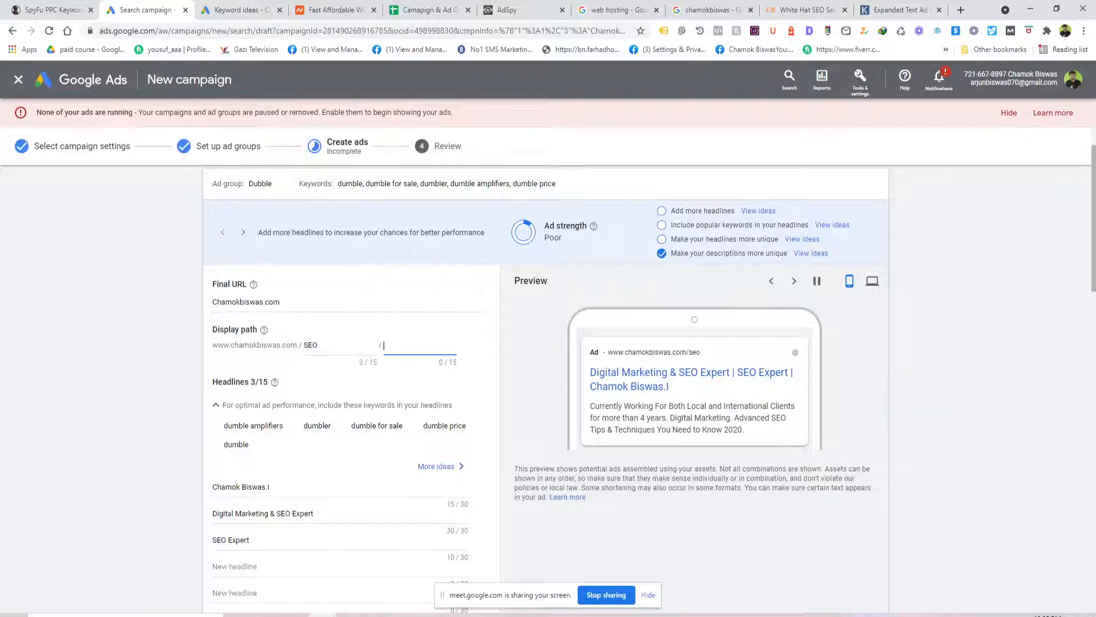
Return to SpyFu and replace the fiacoaching.com lookup in PPC Research with namecheap.com.
{"action": "left_click", "coordinate": [35, 9]}
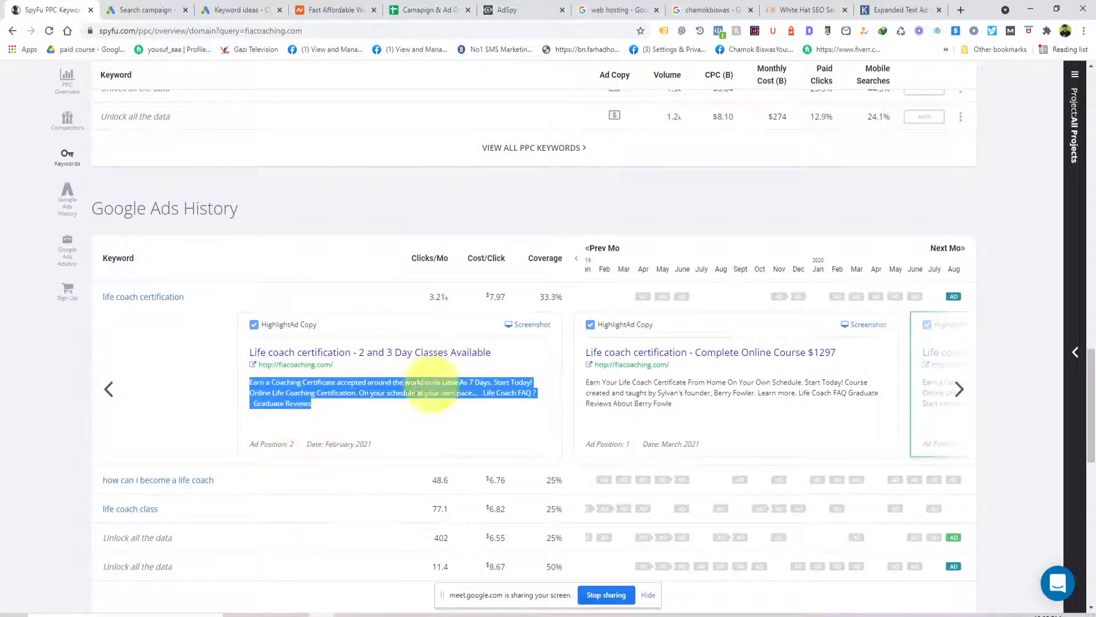
{"action": "left_click", "coordinate": [599, 400]}
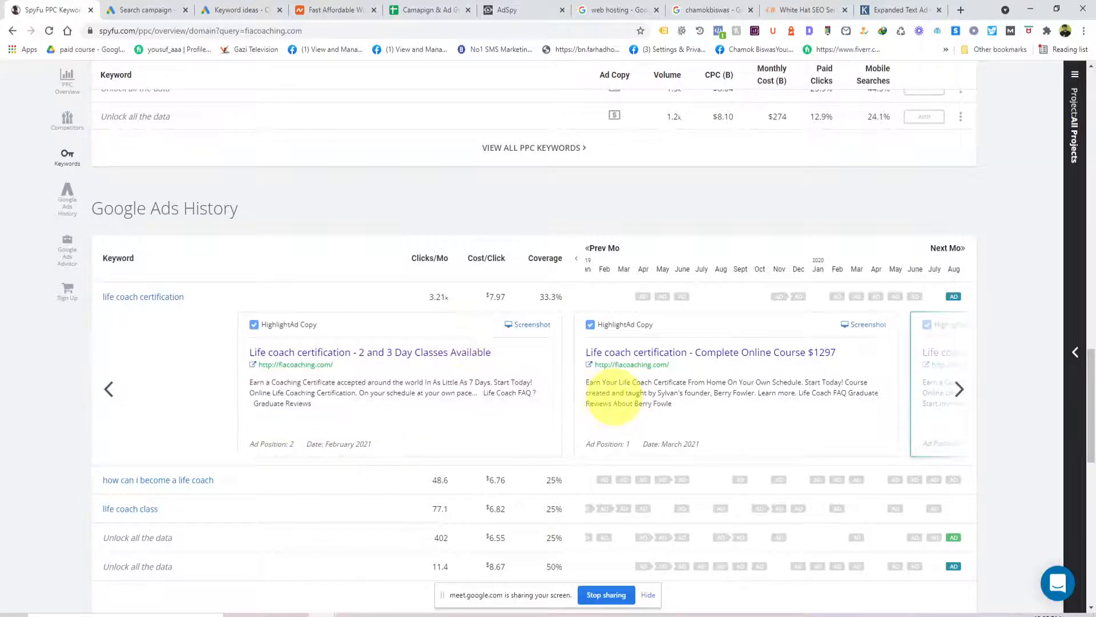
{"action": "scroll", "coordinate": [599, 380], "scroll_direction": "up", "scroll_amount": 6}
{"action": "scroll", "coordinate": [598, 380], "scroll_direction": "up", "scroll_amount": 10}
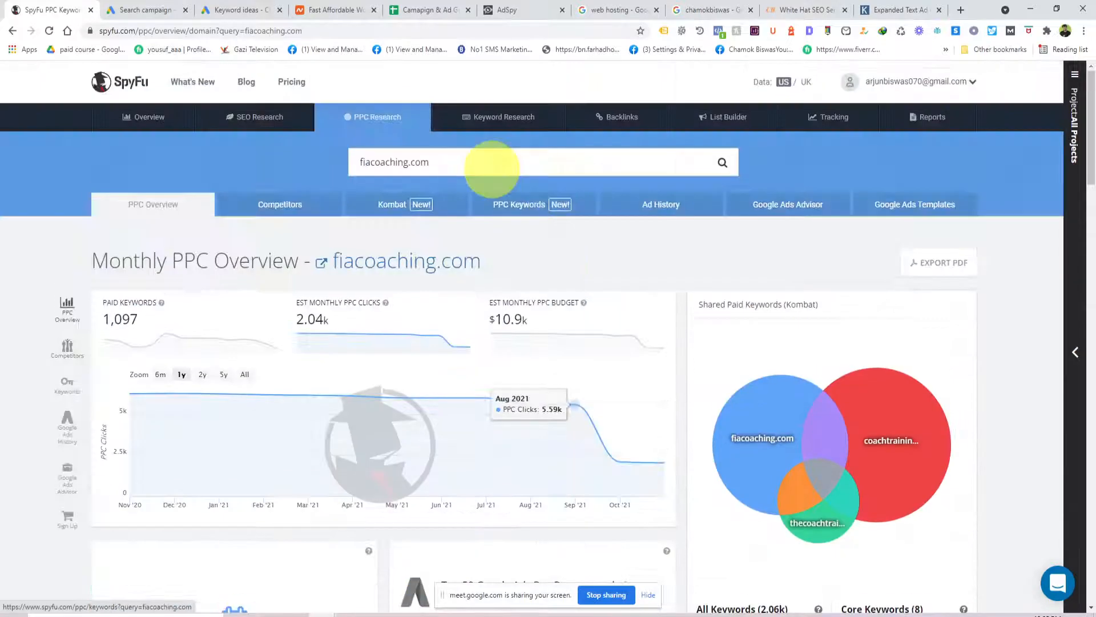
{"action": "triple_click", "coordinate": [459, 161]}
{"action": "key", "text": "BackSpace"}
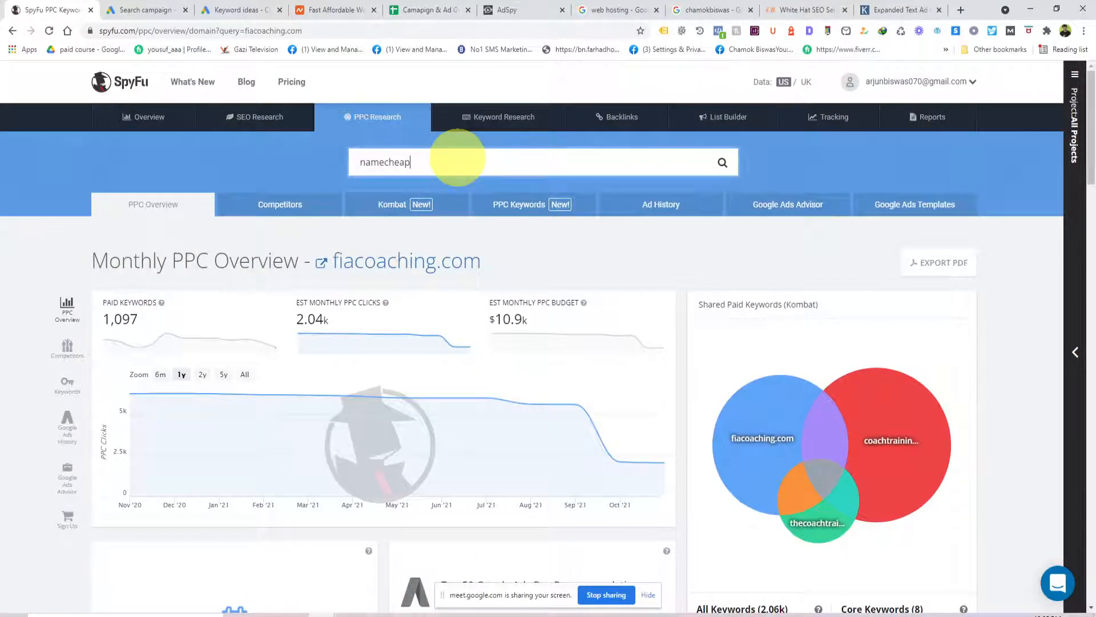
{"action": "key", "text": "Return"}
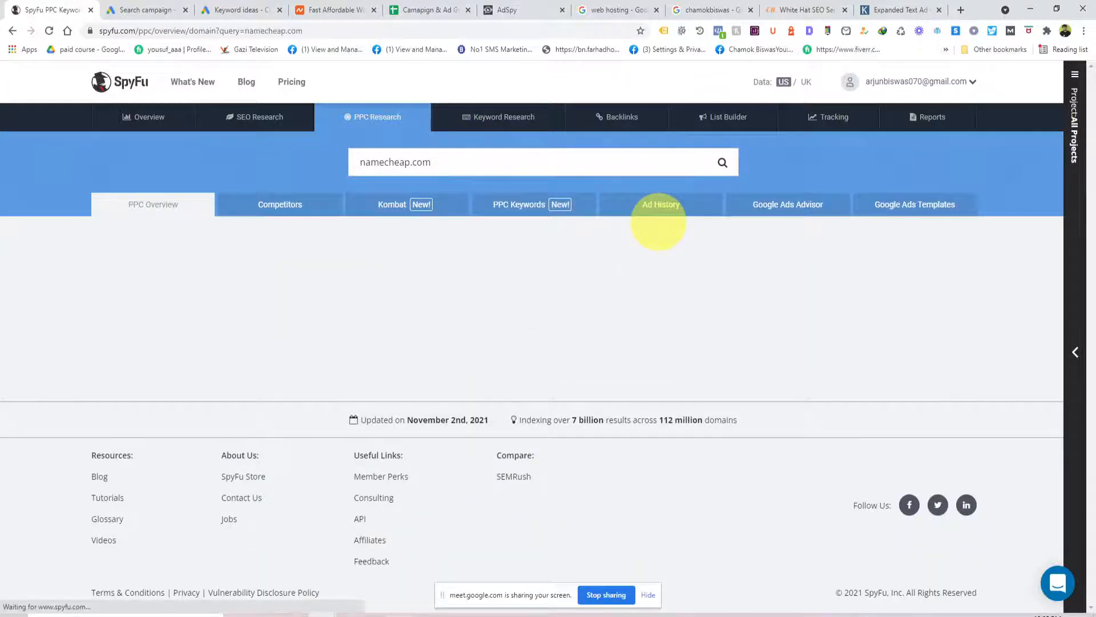
Look over the namecheap.com PPC overview, including its competitors, paid keywords, ad history and buy recommendations.
{"action": "scroll", "coordinate": [651, 242], "scroll_direction": "down", "scroll_amount": 1}
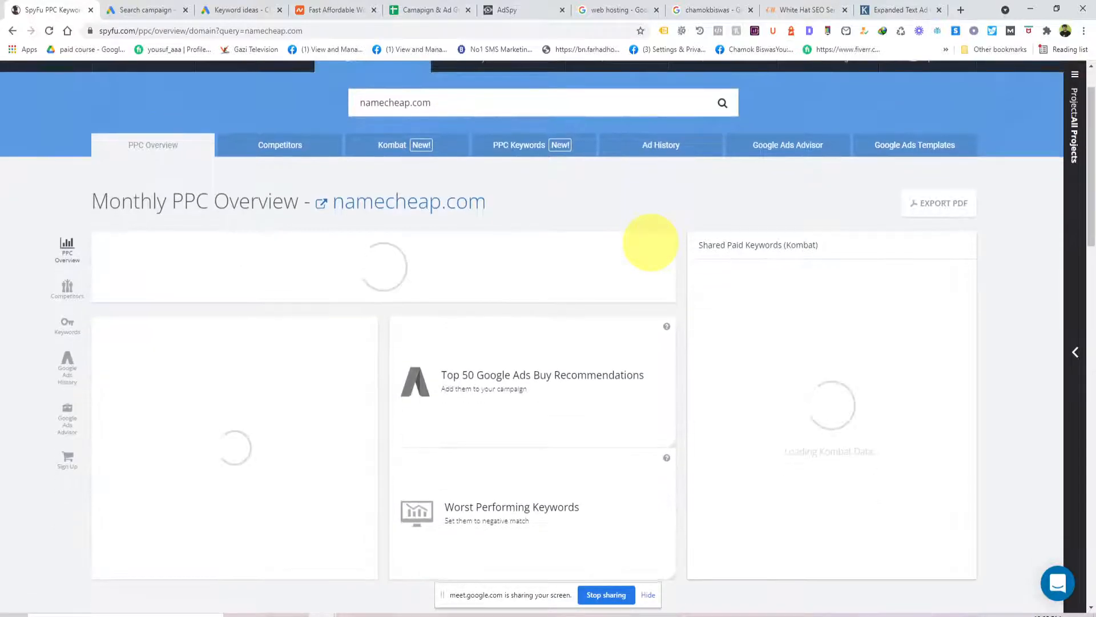
{"action": "scroll", "coordinate": [650, 242], "scroll_direction": "down", "scroll_amount": 10}
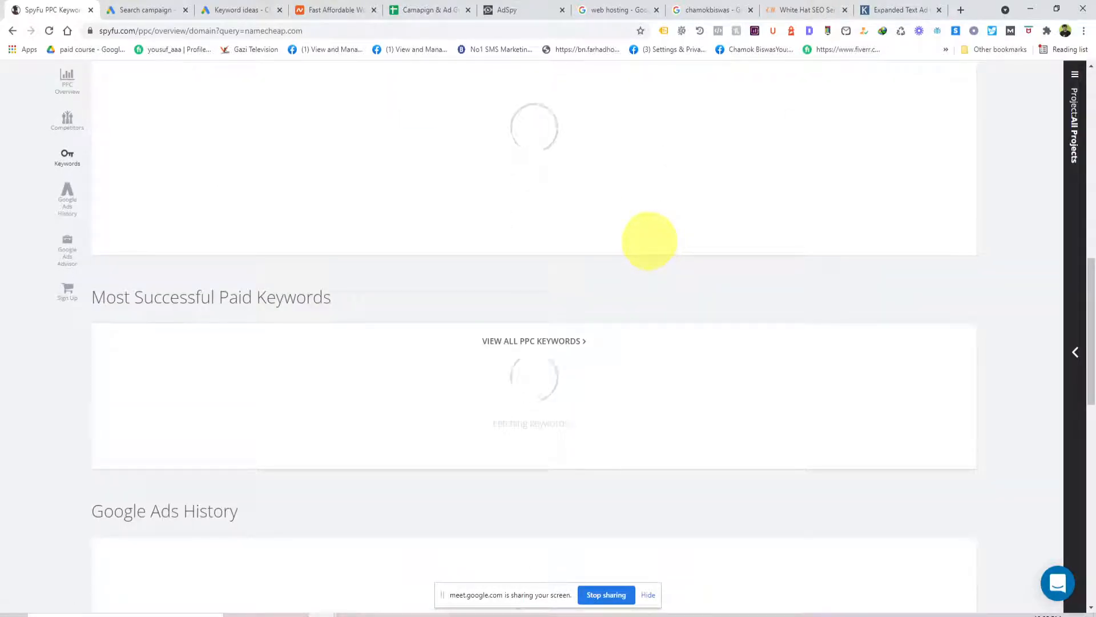
{"action": "scroll", "coordinate": [646, 239], "scroll_direction": "up", "scroll_amount": 5}
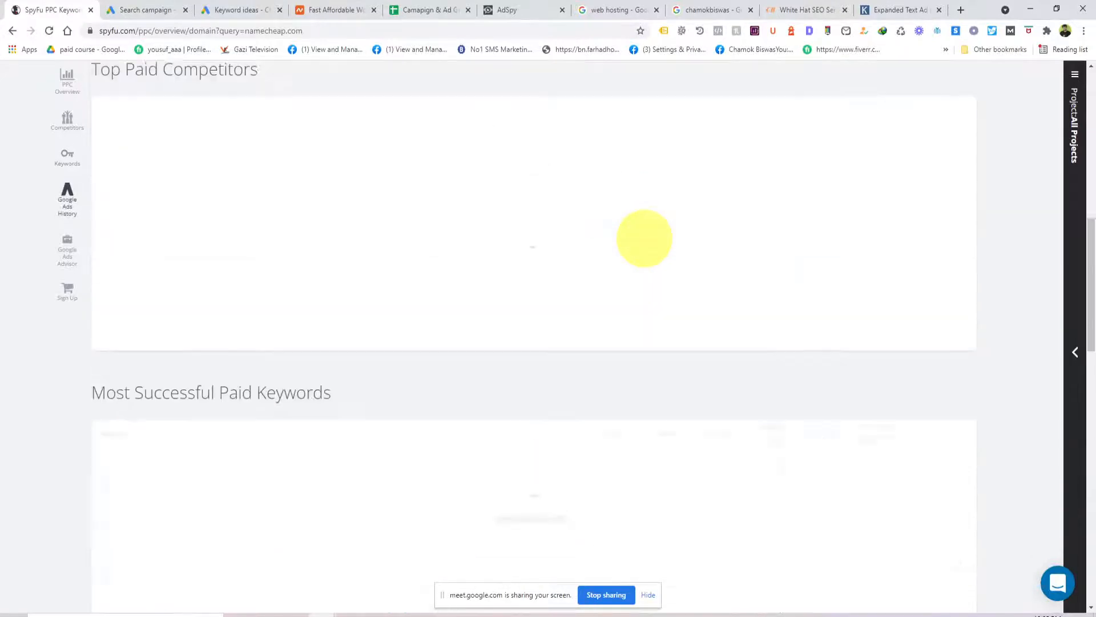
{"action": "scroll", "coordinate": [644, 239], "scroll_direction": "down", "scroll_amount": 11}
{"action": "scroll", "coordinate": [643, 239], "scroll_direction": "up", "scroll_amount": 10}
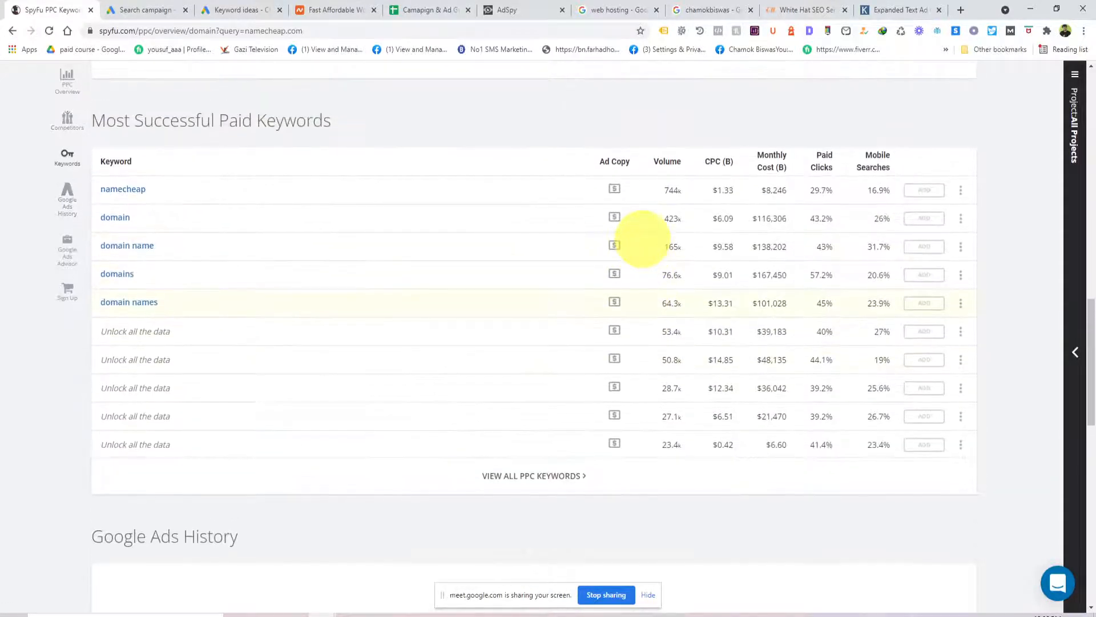
{"action": "scroll", "coordinate": [640, 237], "scroll_direction": "down", "scroll_amount": 6}
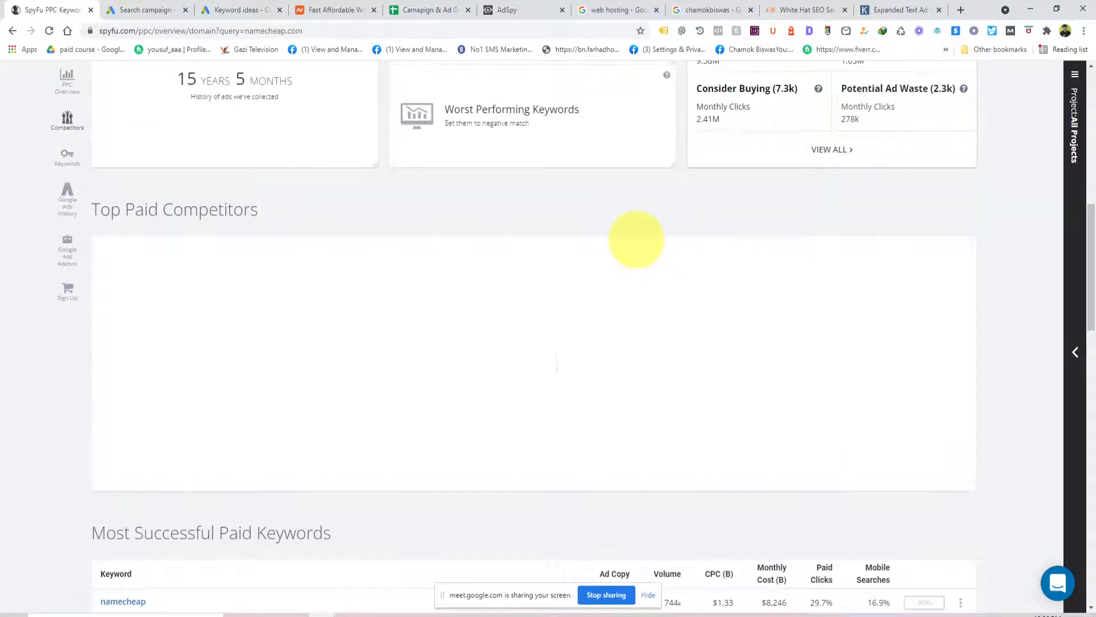
{"action": "scroll", "coordinate": [635, 238], "scroll_direction": "down", "scroll_amount": 12}
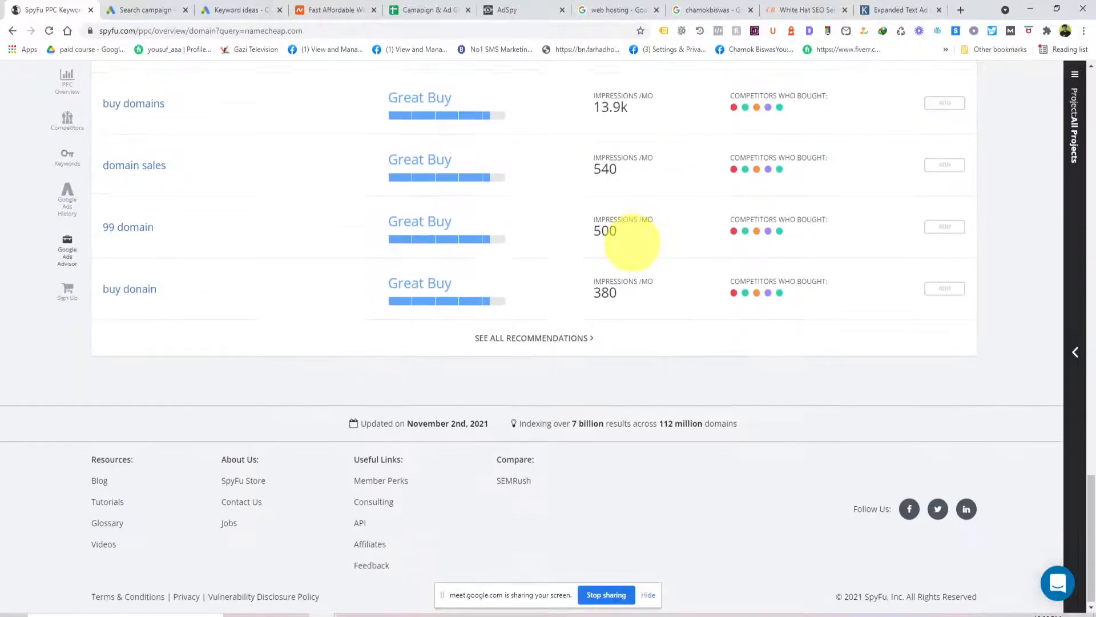
{"action": "scroll", "coordinate": [632, 241], "scroll_direction": "up", "scroll_amount": 5}
{"action": "scroll", "coordinate": [632, 241], "scroll_direction": "up", "scroll_amount": 15}
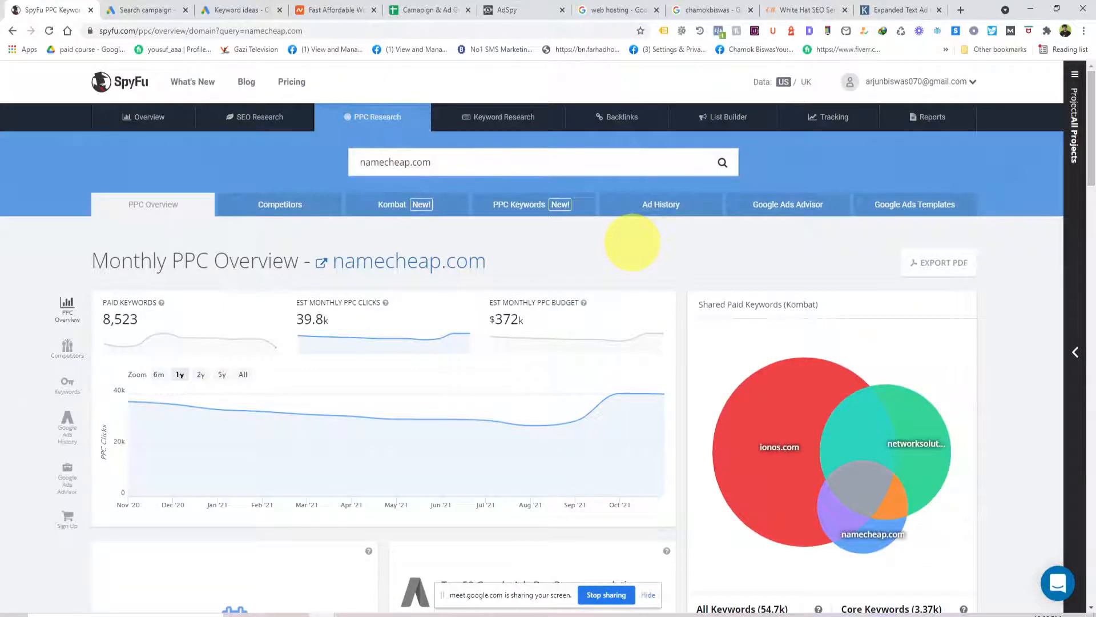
{"action": "scroll", "coordinate": [517, 229], "scroll_direction": "down", "scroll_amount": 6}
{"action": "scroll", "coordinate": [507, 226], "scroll_direction": "up", "scroll_amount": 6}
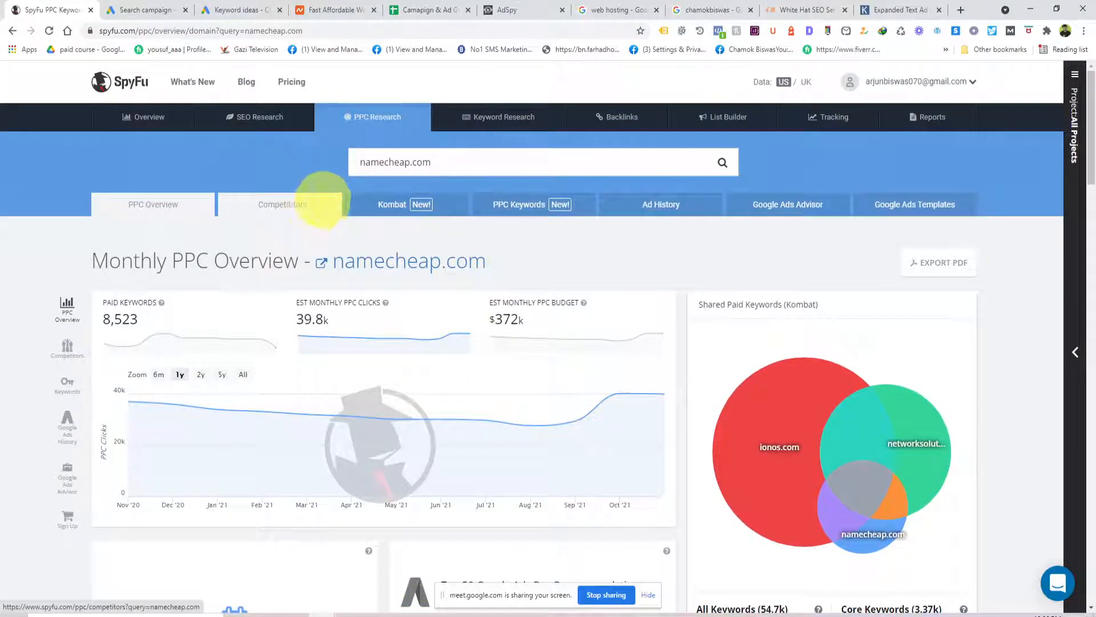
{"action": "scroll", "coordinate": [428, 229], "scroll_direction": "down", "scroll_amount": 15}
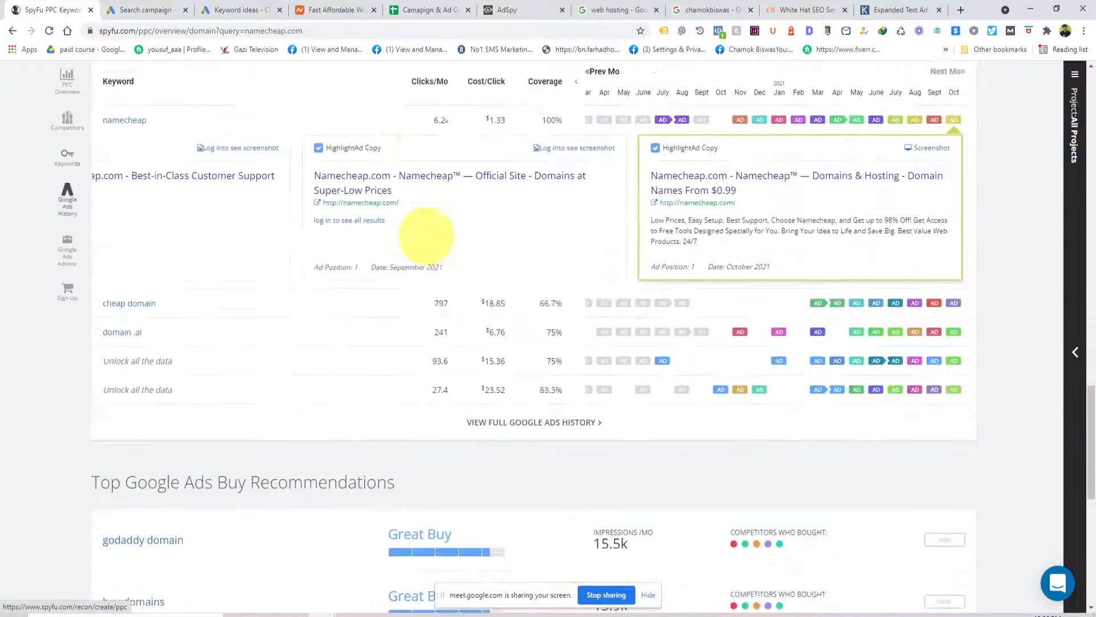
{"action": "scroll", "coordinate": [426, 235], "scroll_direction": "up", "scroll_amount": 3}
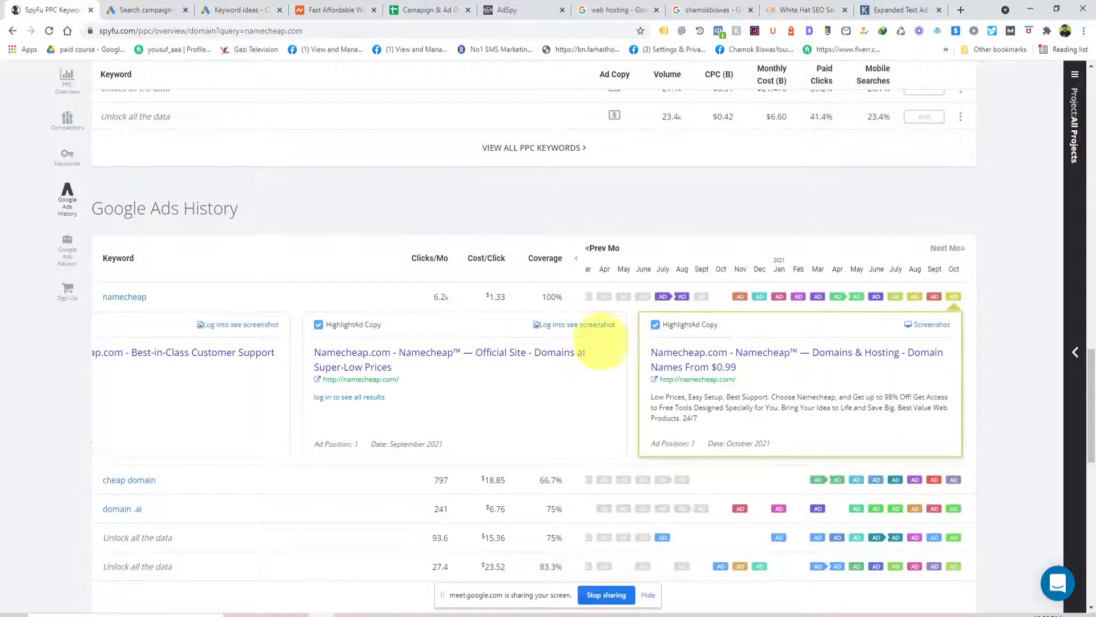
Browse the earlier ads for the namecheap keyword in Google Ads History and look over the top paid competitors.
{"action": "mouse_move", "coordinate": [180, 357]}
{"action": "left_click", "coordinate": [109, 390]}
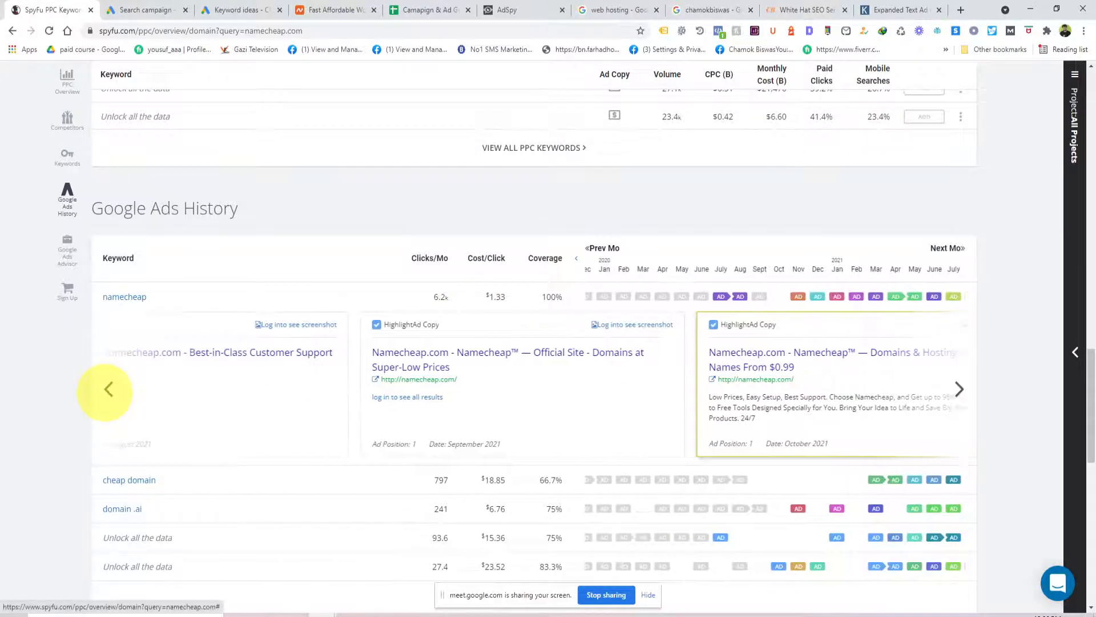
{"action": "left_click", "coordinate": [109, 389]}
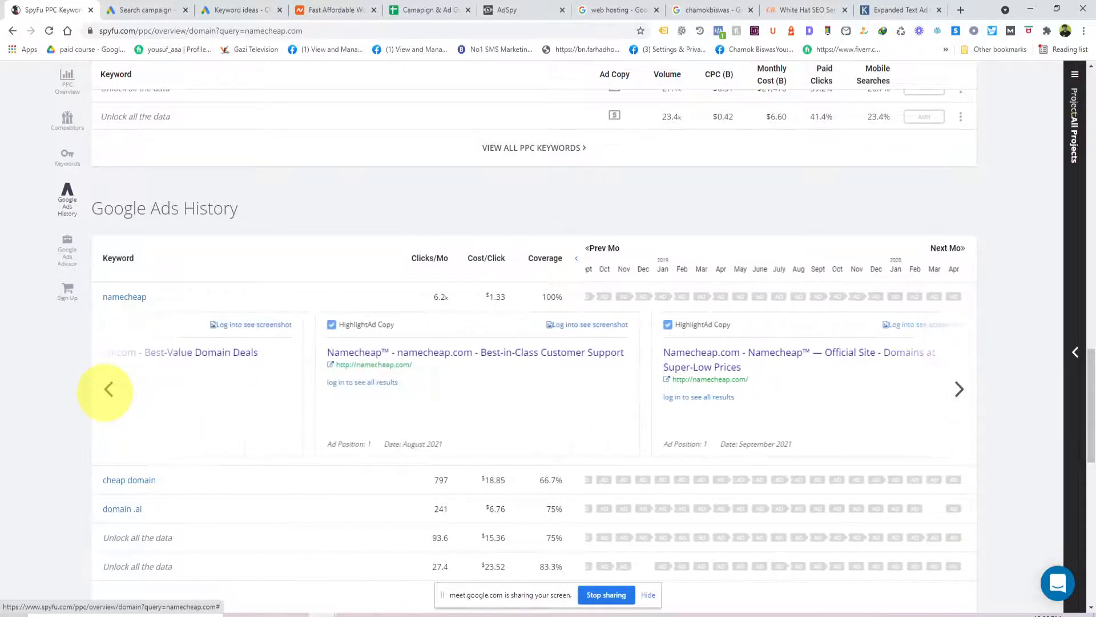
{"action": "scroll", "coordinate": [1074, 346], "scroll_direction": "up", "scroll_amount": 20}
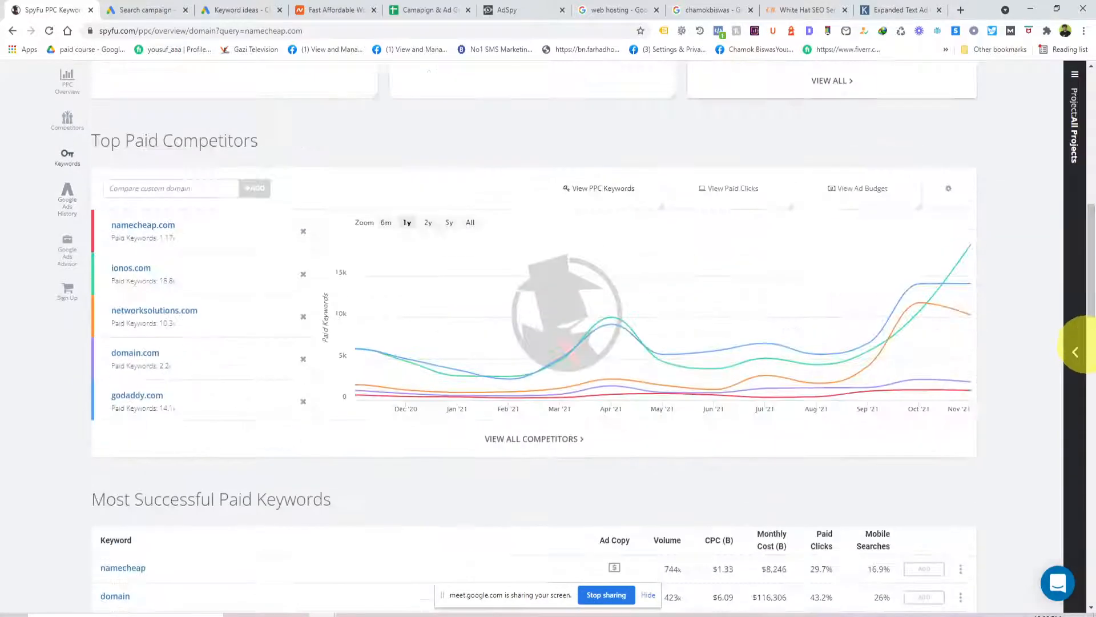
{"action": "scroll", "coordinate": [945, 251], "scroll_direction": "down", "scroll_amount": 5}
{"action": "scroll", "coordinate": [489, 371], "scroll_direction": "down", "scroll_amount": 18}
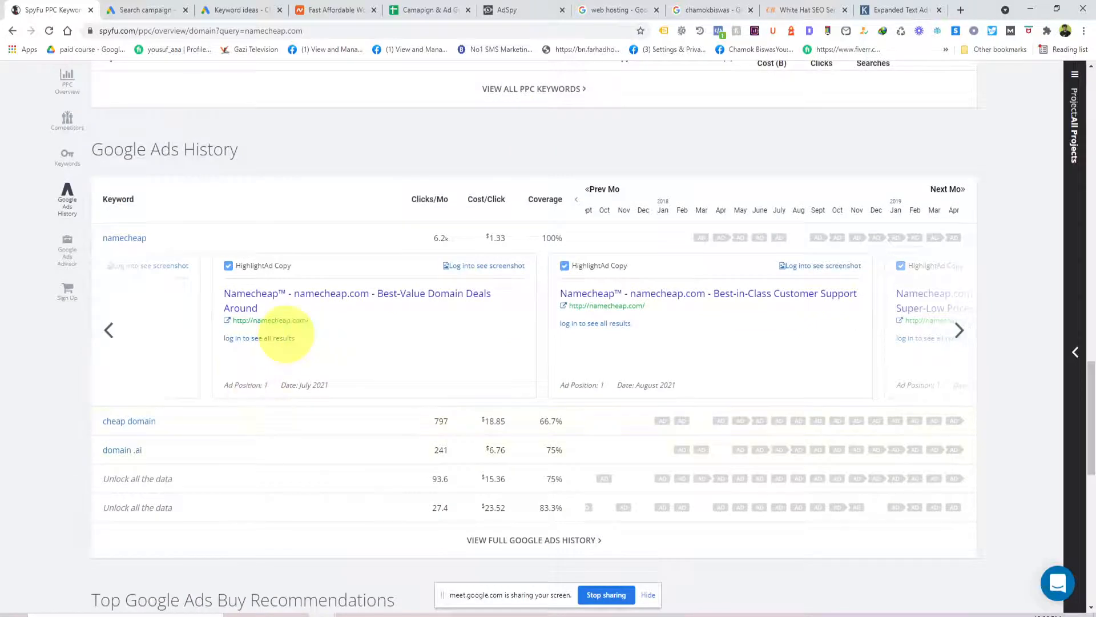
Open the locked results of the July 2021 Namecheap ad and log in to SpyFu with the filled-in account credentials.
{"action": "left_click", "coordinate": [282, 338]}
{"action": "left_click", "coordinate": [336, 263]}
{"action": "left_click", "coordinate": [318, 296]}
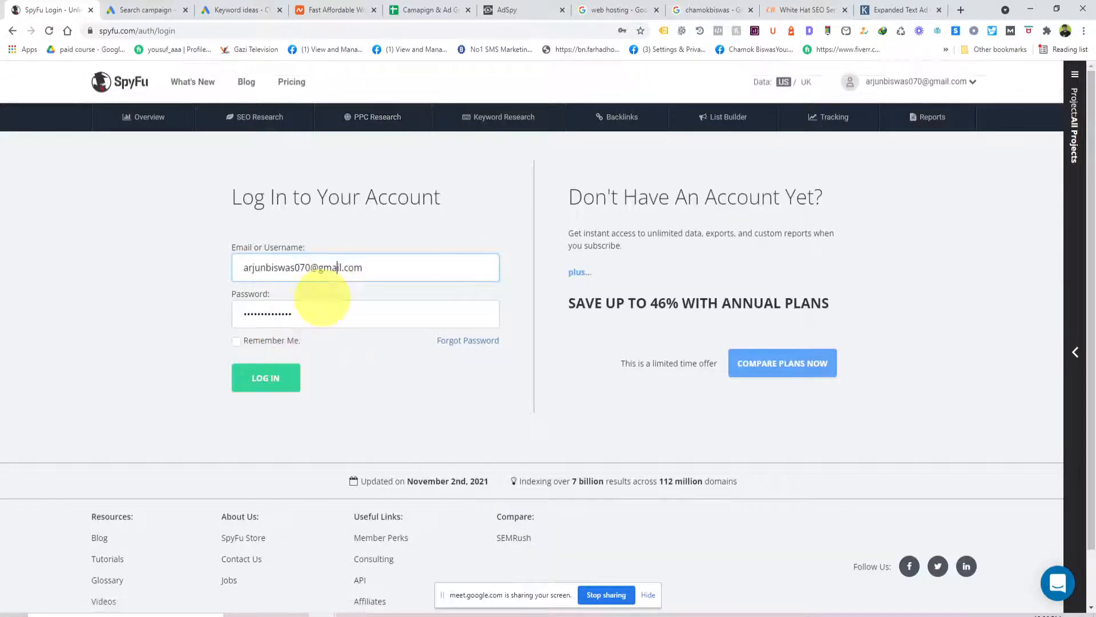
{"action": "left_click", "coordinate": [265, 378]}
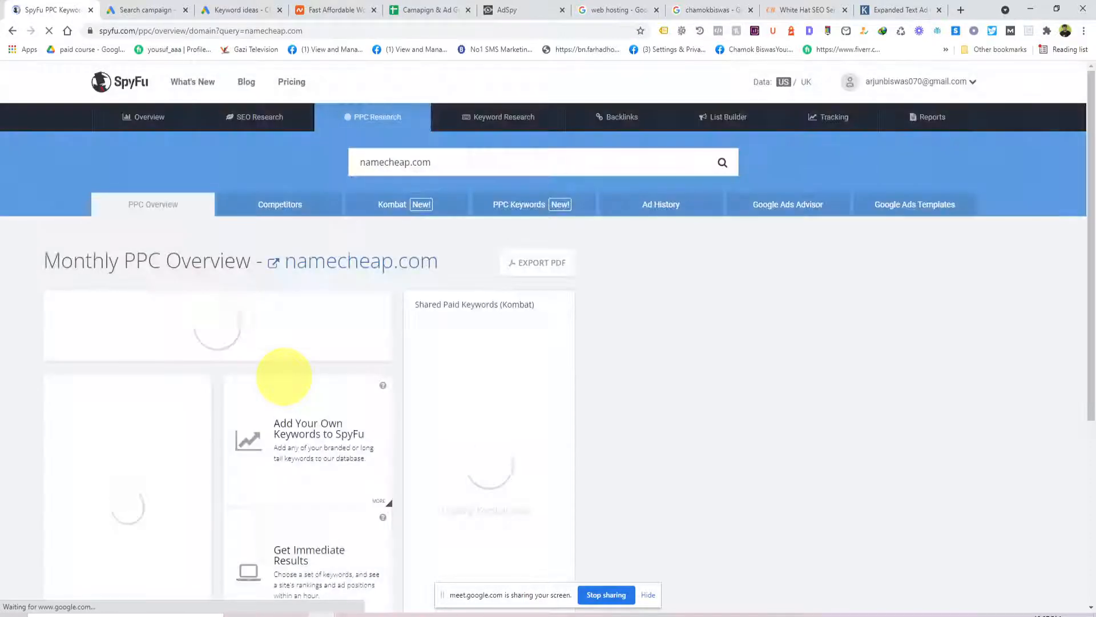
Look over the reloaded namecheap.com overview and dismiss the browser's password check notice.
{"action": "scroll", "coordinate": [563, 379], "scroll_direction": "down", "scroll_amount": 8}
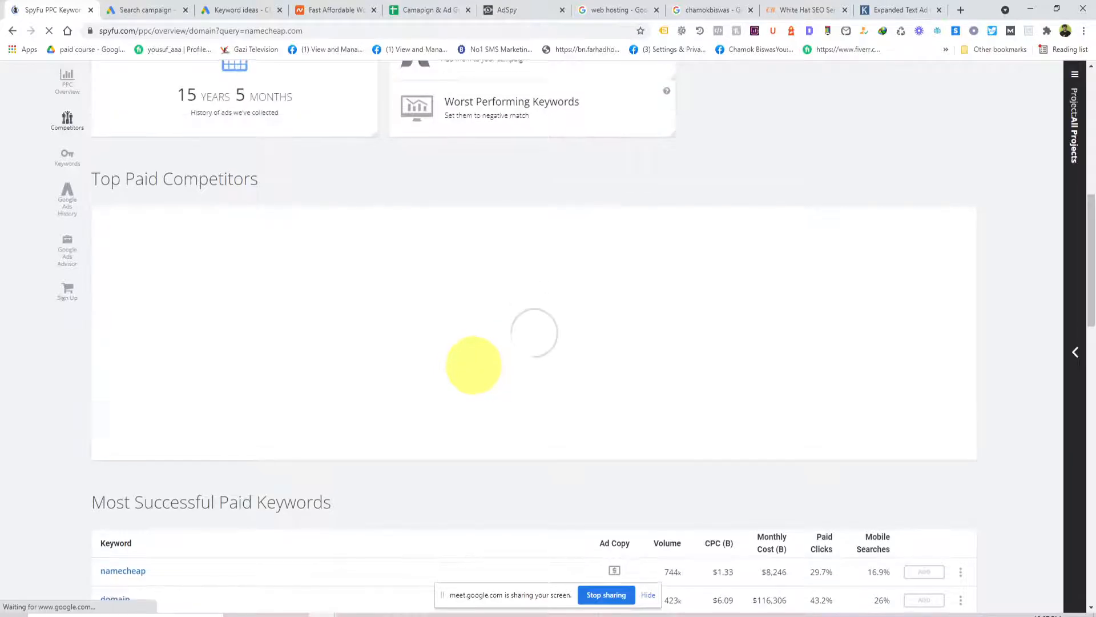
{"action": "scroll", "coordinate": [473, 367], "scroll_direction": "down", "scroll_amount": 5}
{"action": "scroll", "coordinate": [473, 363], "scroll_direction": "up", "scroll_amount": 7}
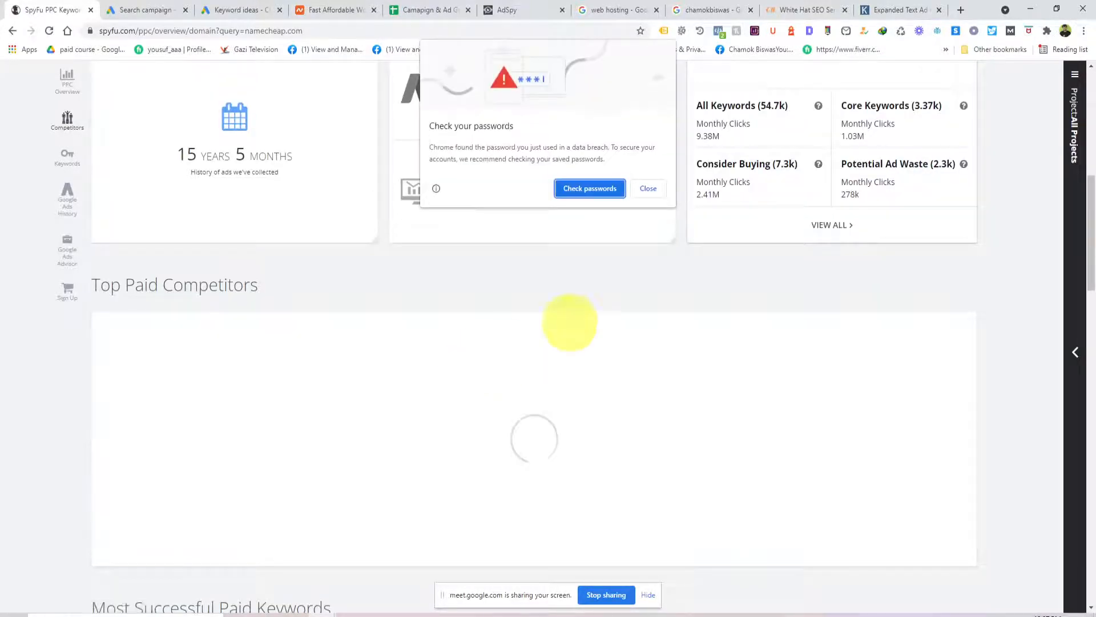
{"action": "left_click", "coordinate": [648, 188]}
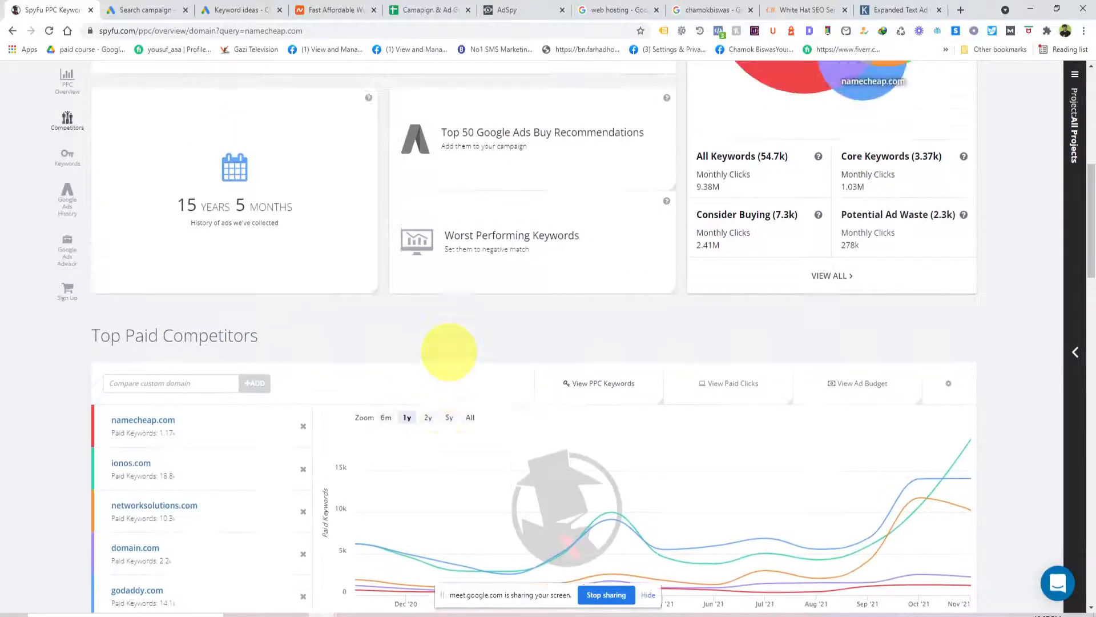
Examine the namecheap keyword's ads in Google Ads History, moving the timeline to earlier months and back to the latest.
{"action": "scroll", "coordinate": [449, 351], "scroll_direction": "down", "scroll_amount": 7}
{"action": "scroll", "coordinate": [449, 351], "scroll_direction": "down", "scroll_amount": 10}
{"action": "scroll", "coordinate": [448, 291], "scroll_direction": "up", "scroll_amount": 2}
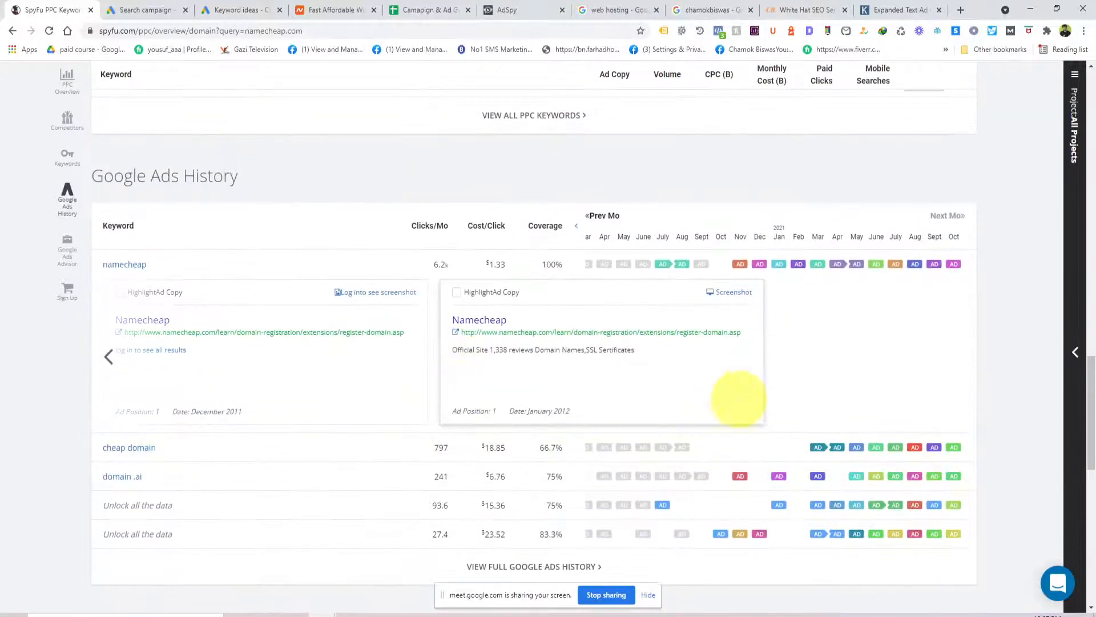
{"action": "left_click", "coordinate": [108, 356]}
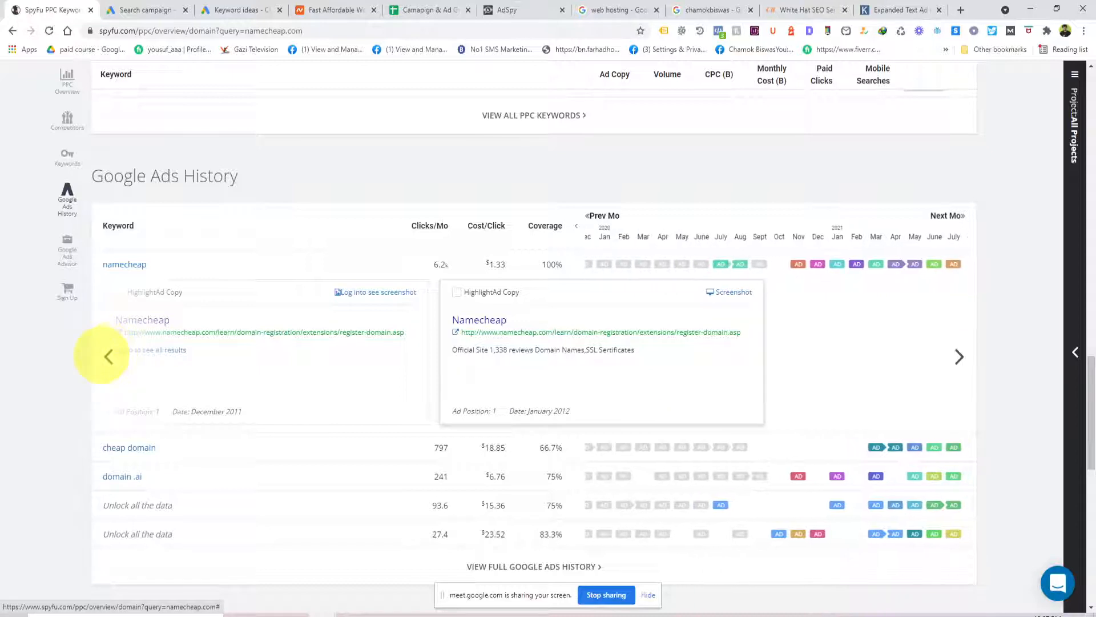
{"action": "left_click", "coordinate": [108, 356]}
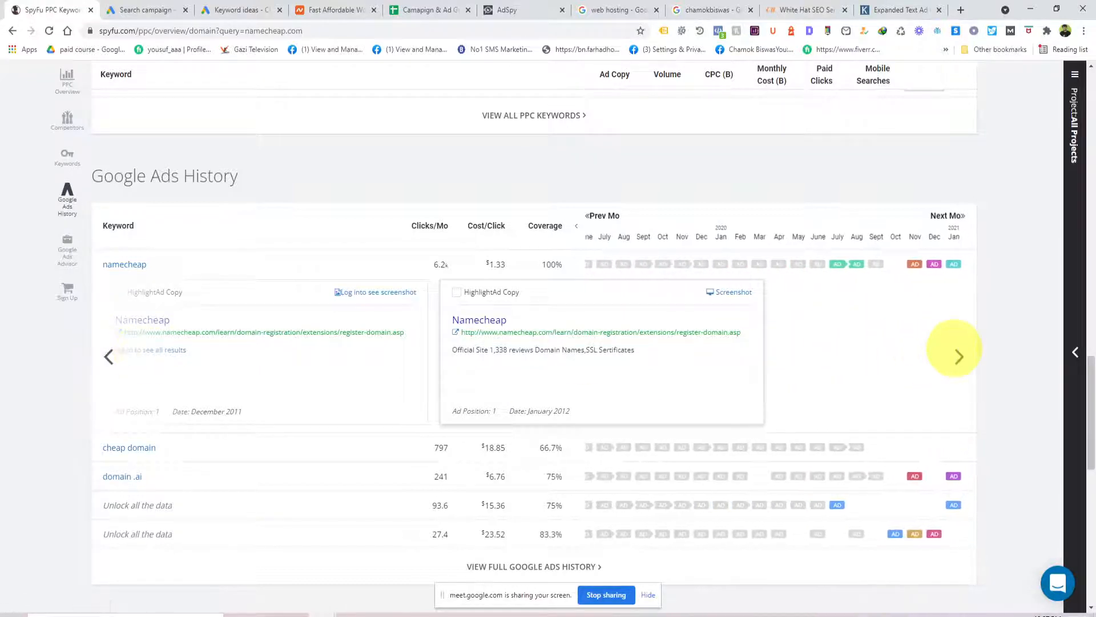
{"action": "left_click", "coordinate": [960, 356]}
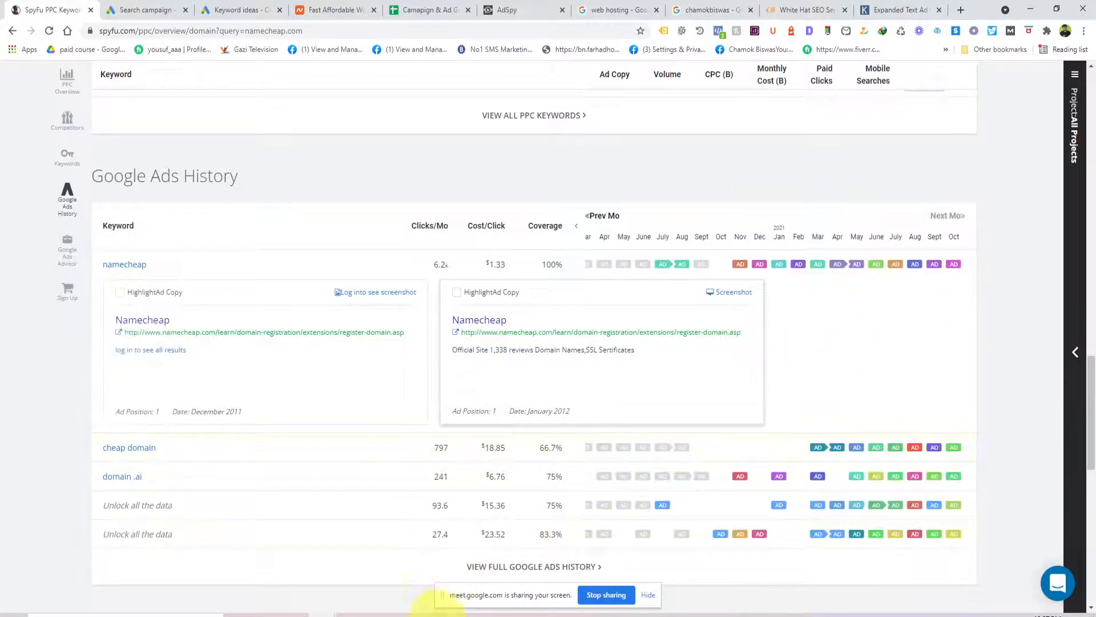
Switch to the other browser window, close the SEMrush and SpyFu error tabs, and look at the Ahrefs access page.
{"action": "left_click", "coordinate": [403, 614]}
{"action": "left_click", "coordinate": [471, 8]}
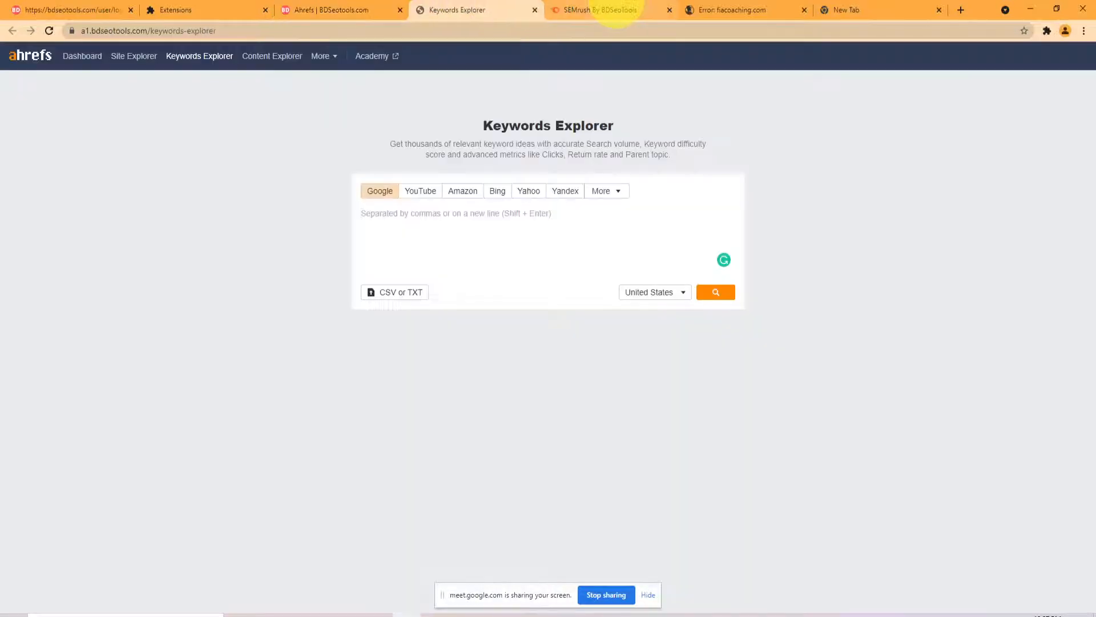
{"action": "left_click", "coordinate": [622, 8]}
{"action": "left_click", "coordinate": [670, 10]}
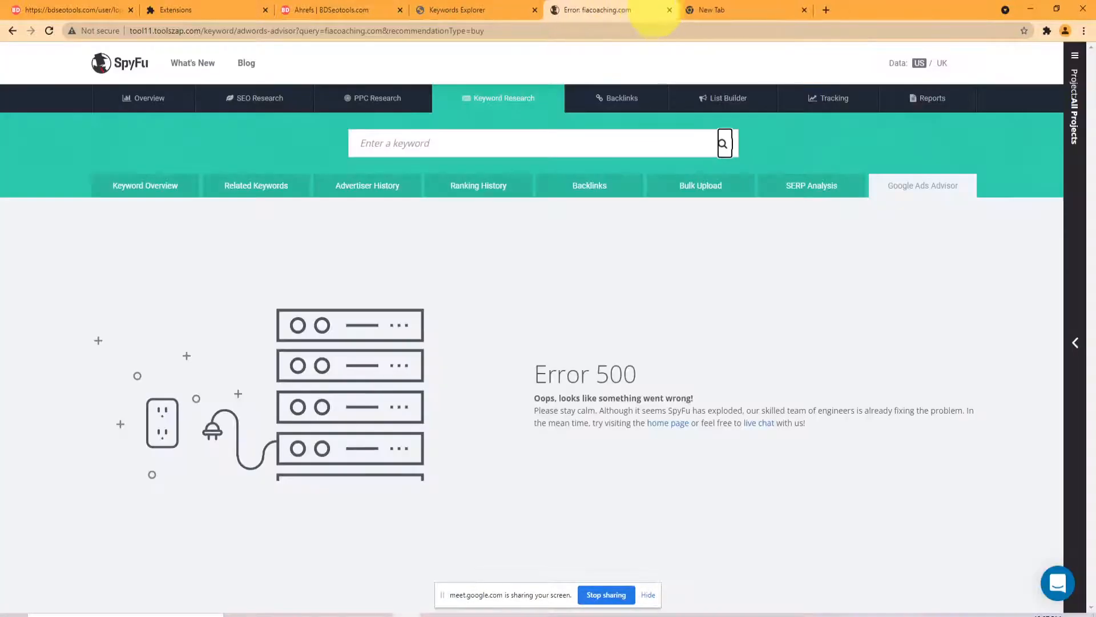
{"action": "left_click", "coordinate": [669, 9]}
{"action": "left_click", "coordinate": [456, 10]}
{"action": "left_click", "coordinate": [322, 9]}
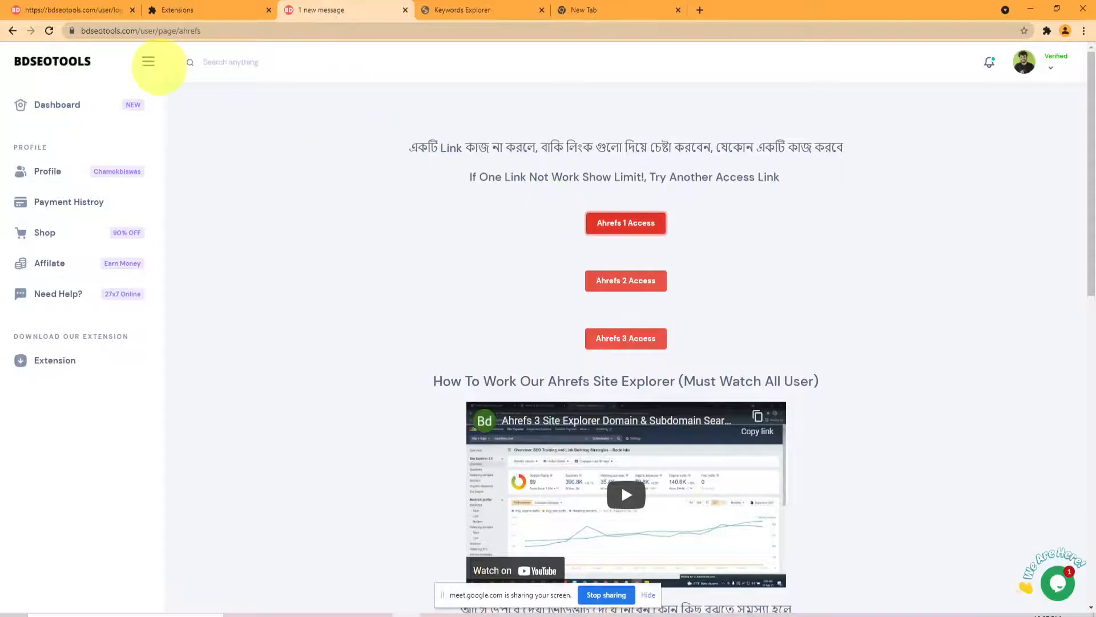
Close the Extensions, Ahrefs, Keywords Explorer and New Tab tabs, and close the BDSEOTOOLS browser window to return to SpyFu.
{"action": "left_click", "coordinate": [69, 9]}
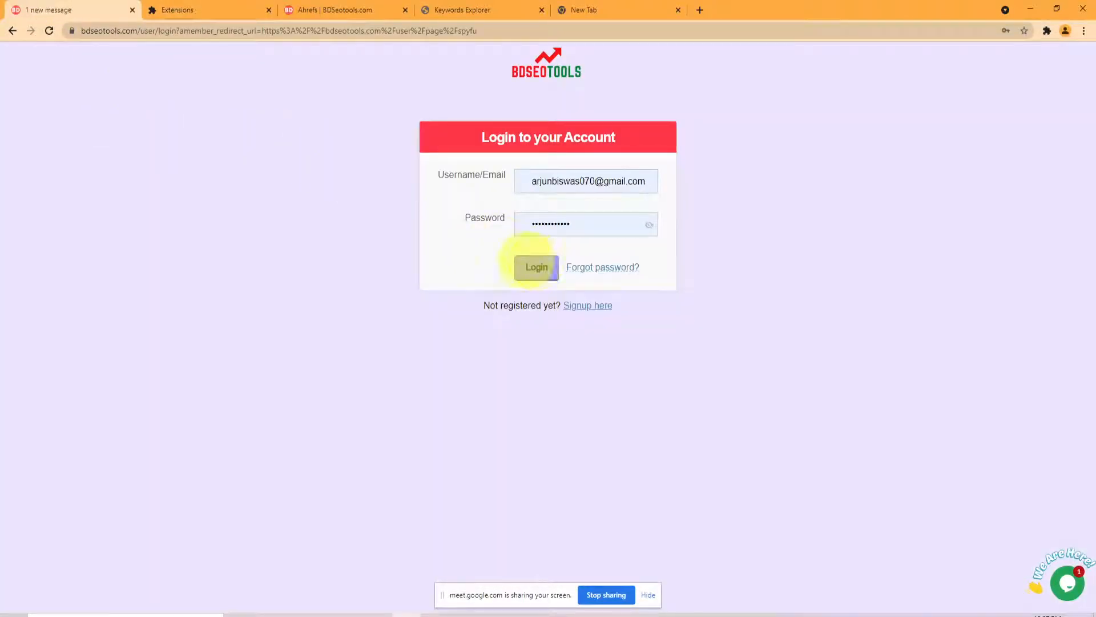
{"action": "left_click", "coordinate": [260, 8]}
{"action": "left_click", "coordinate": [268, 10]}
{"action": "left_click", "coordinate": [269, 10]}
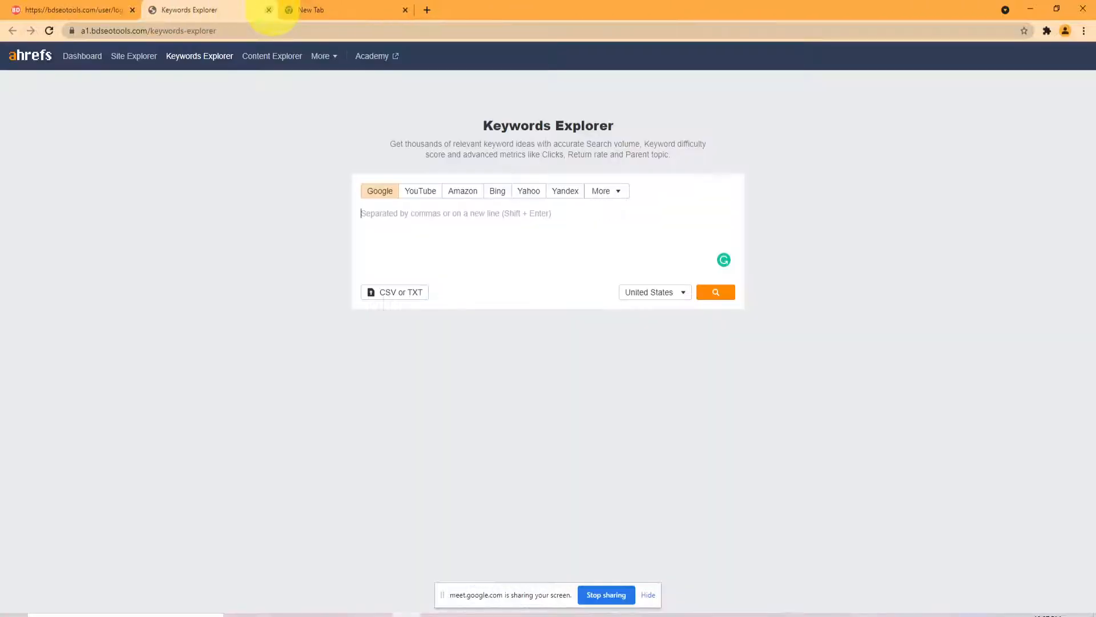
{"action": "left_click", "coordinate": [269, 10]}
{"action": "left_click", "coordinate": [269, 10]}
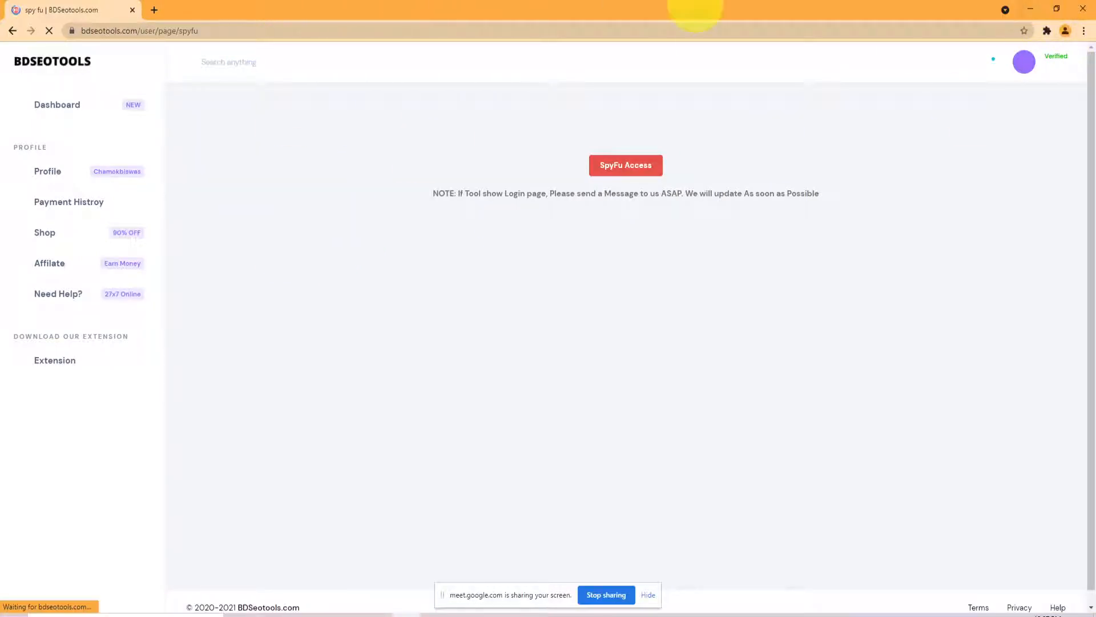
{"action": "left_click", "coordinate": [1083, 9]}
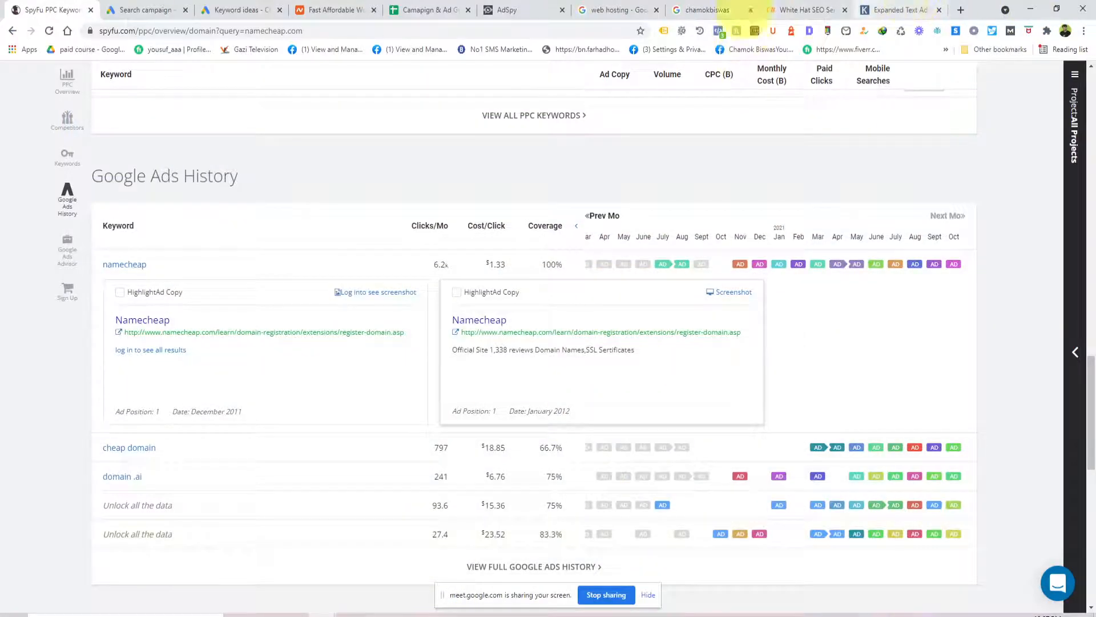
Switch to PowerPoint and copy the follow.net address from the Tools slide.
{"action": "left_click", "coordinate": [451, 610]}
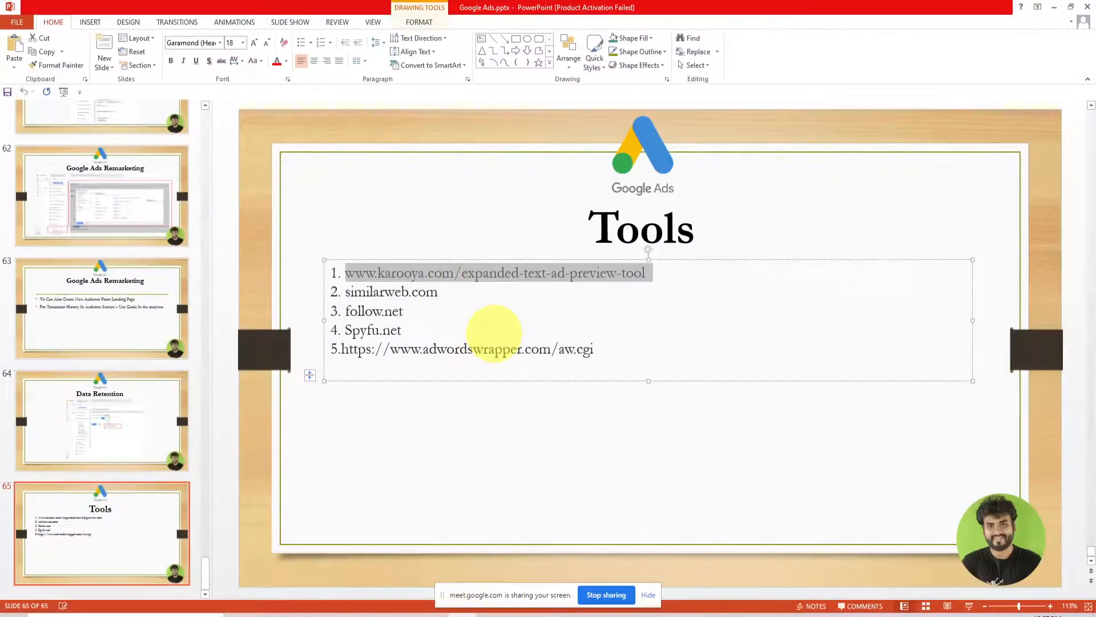
{"action": "left_click", "coordinate": [447, 308]}
{"action": "left_click_drag", "start_coordinate": [404, 311], "coordinate": [346, 312]}
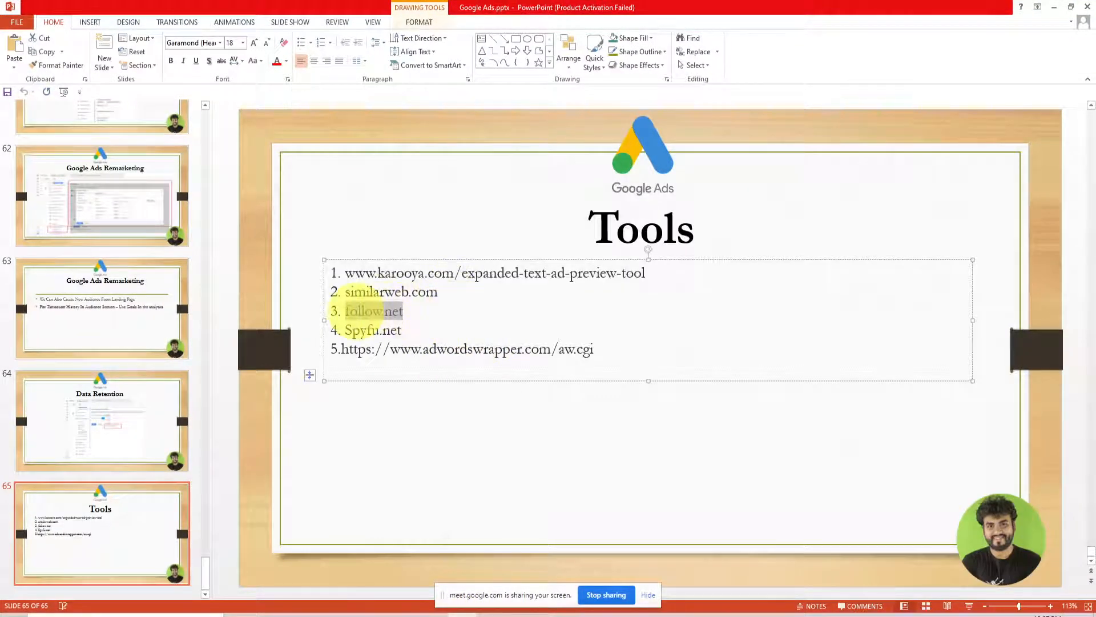
{"action": "right_click", "coordinate": [355, 312]}
{"action": "left_click", "coordinate": [381, 335]}
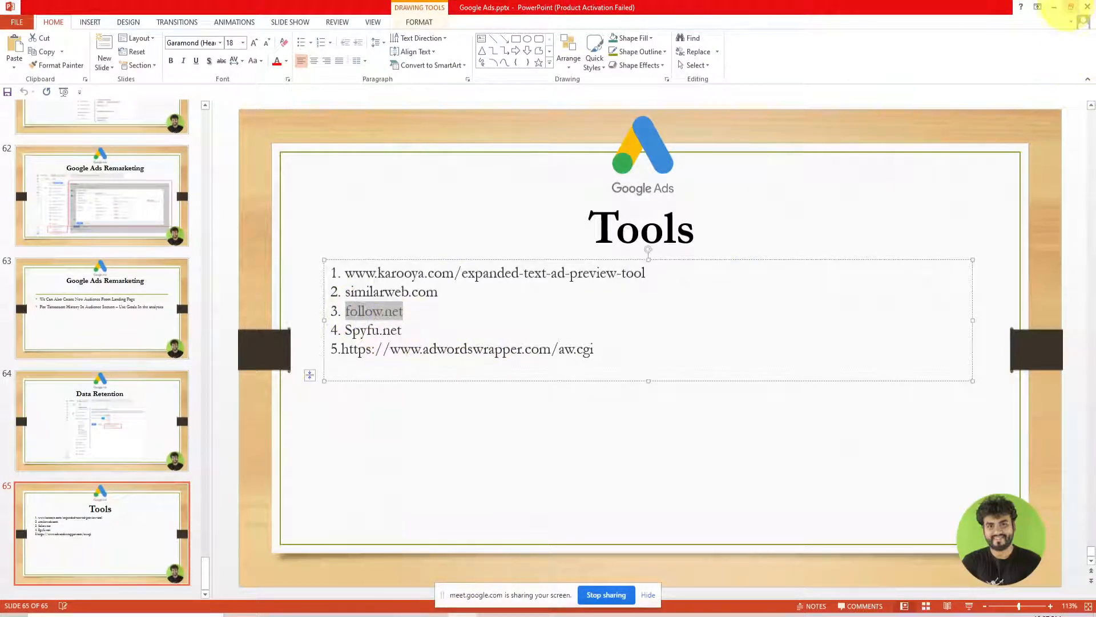
Return to the browser and open follow.net in a new tab.
{"action": "left_click", "coordinate": [1054, 7]}
{"action": "left_click", "coordinate": [961, 10]}
{"action": "key", "text": "ctrl+v"}
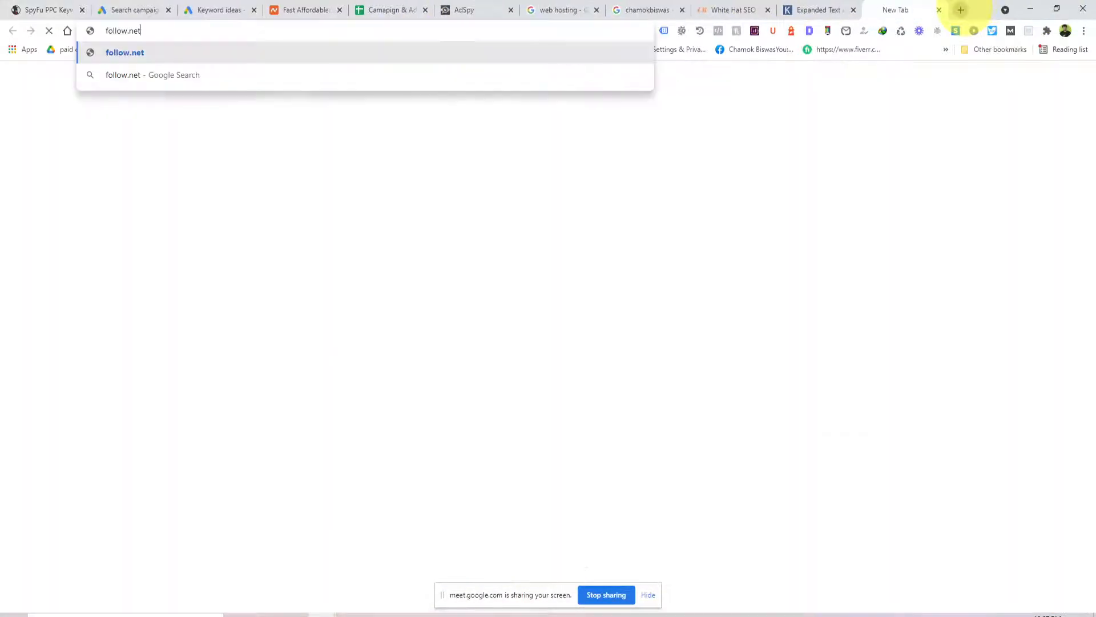
{"action": "key", "text": "Return"}
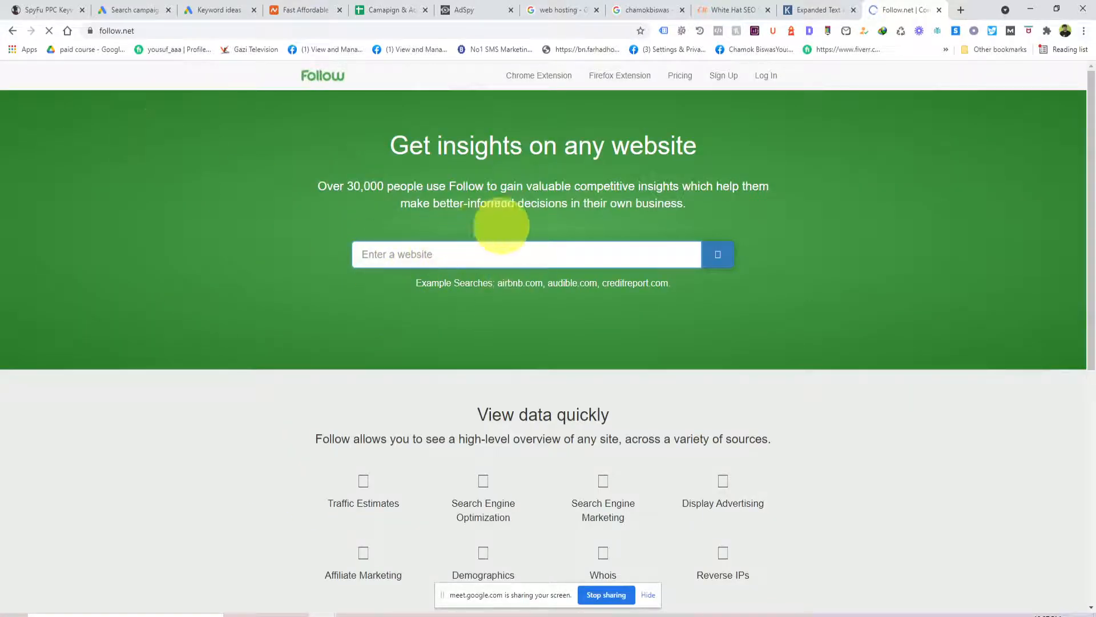
Look up namecheap.com on Follow, checking the SpyFu tab while the results load.
{"action": "left_click", "coordinate": [446, 254]}
{"action": "type", "text": "n"}
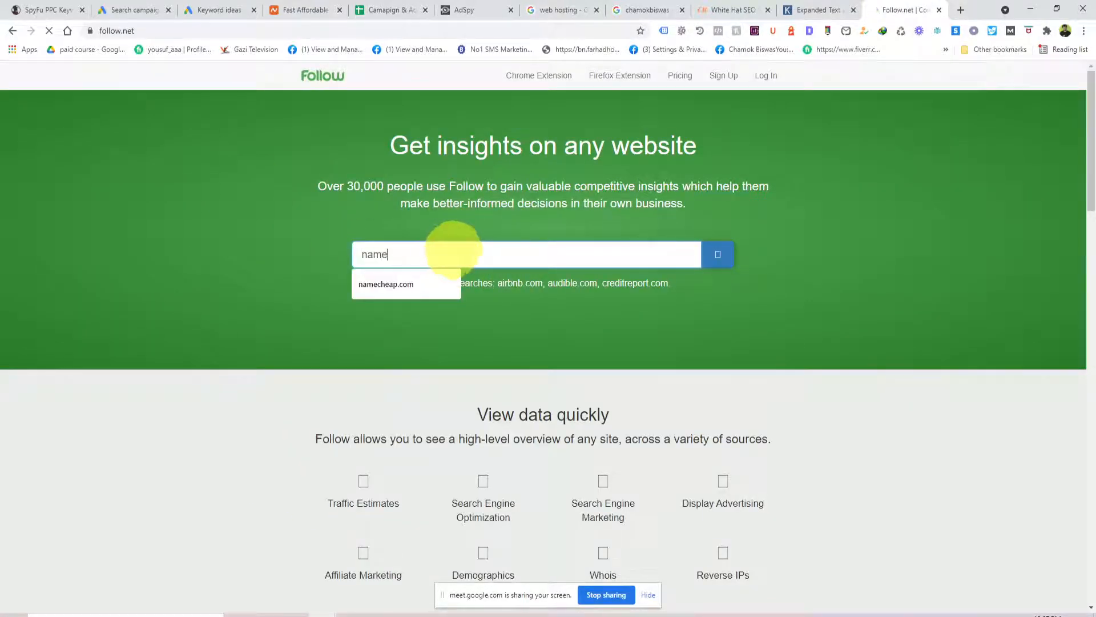
{"action": "type", "text": "ame"}
{"action": "left_click", "coordinate": [404, 283]}
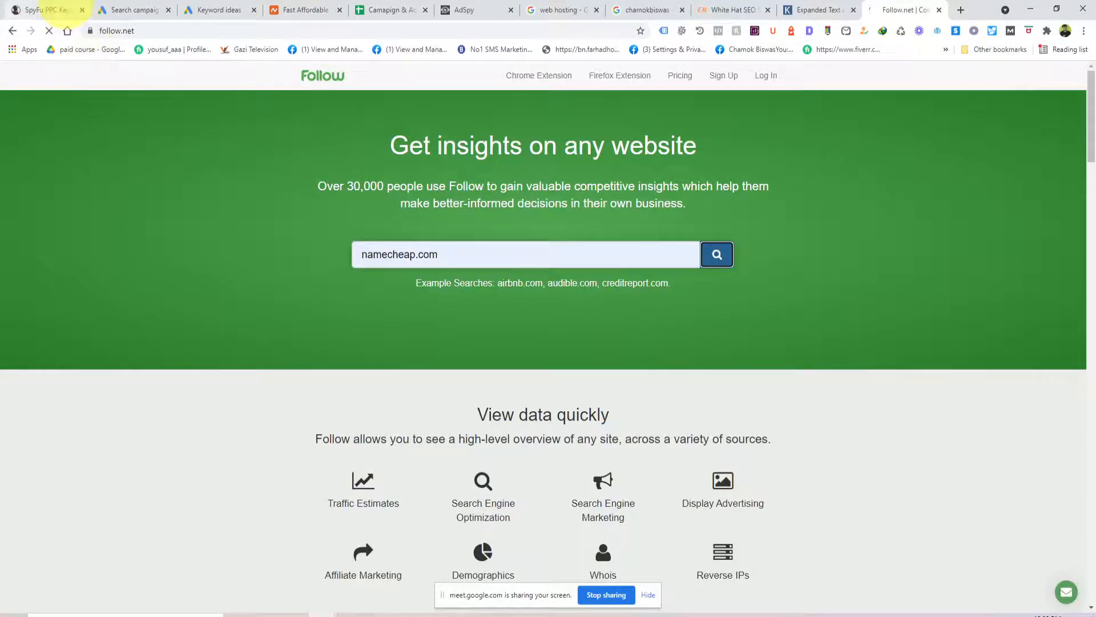
{"action": "left_click", "coordinate": [48, 10]}
{"action": "left_click", "coordinate": [884, 9]}
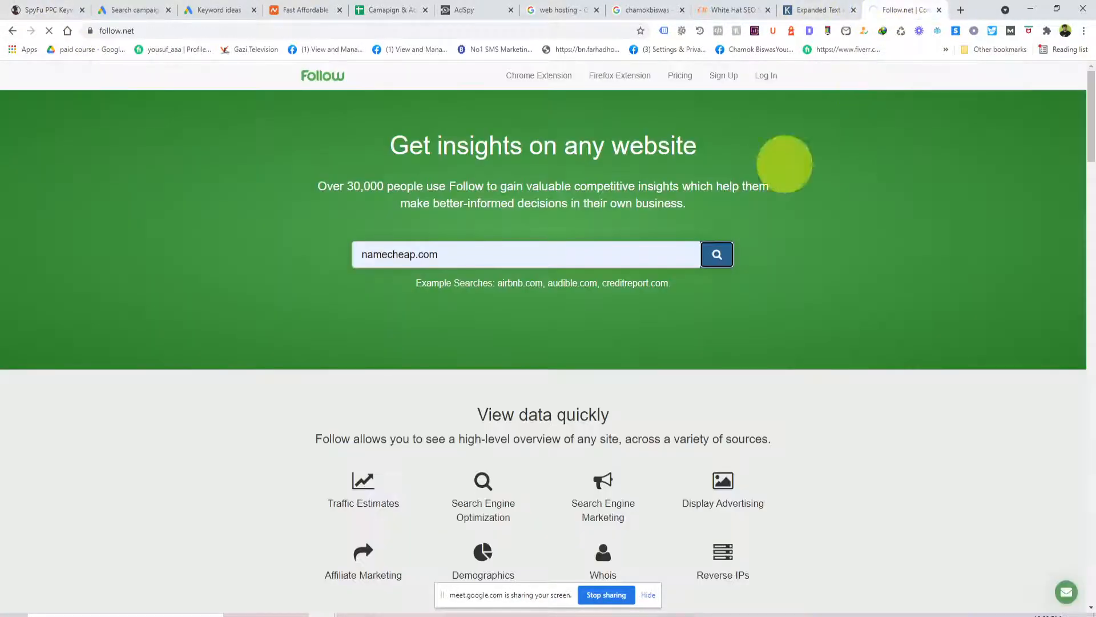
Examine the Follow report for namecheap.com, including its search marketing, placements, banner ads and top text ads sections.
{"action": "scroll", "coordinate": [715, 339], "scroll_direction": "down", "scroll_amount": 2}
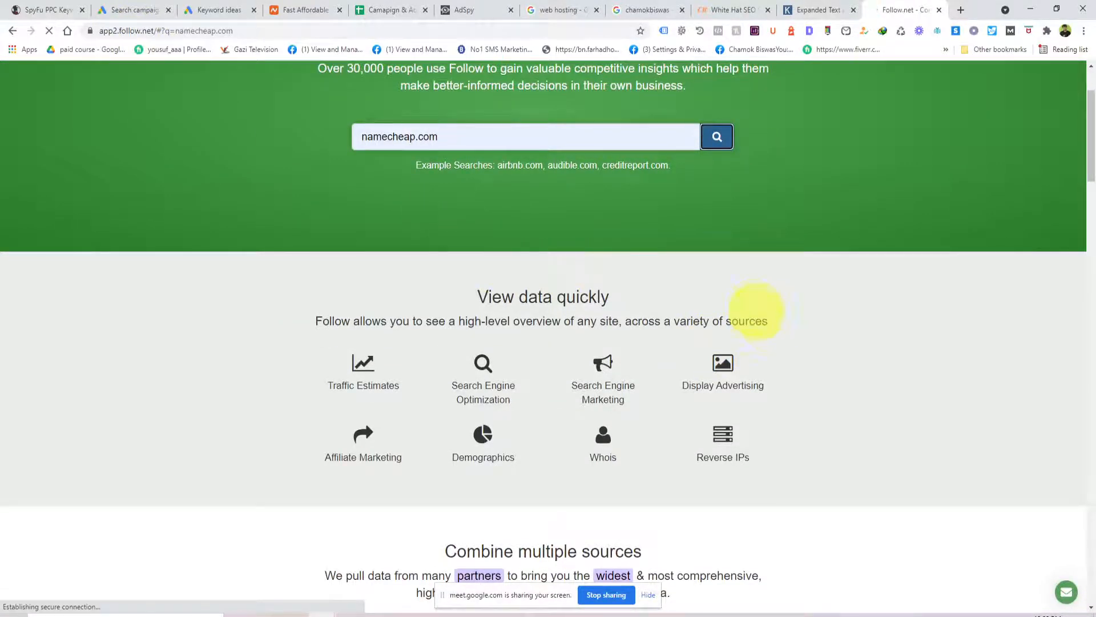
{"action": "scroll", "coordinate": [766, 315], "scroll_direction": "down", "scroll_amount": 4}
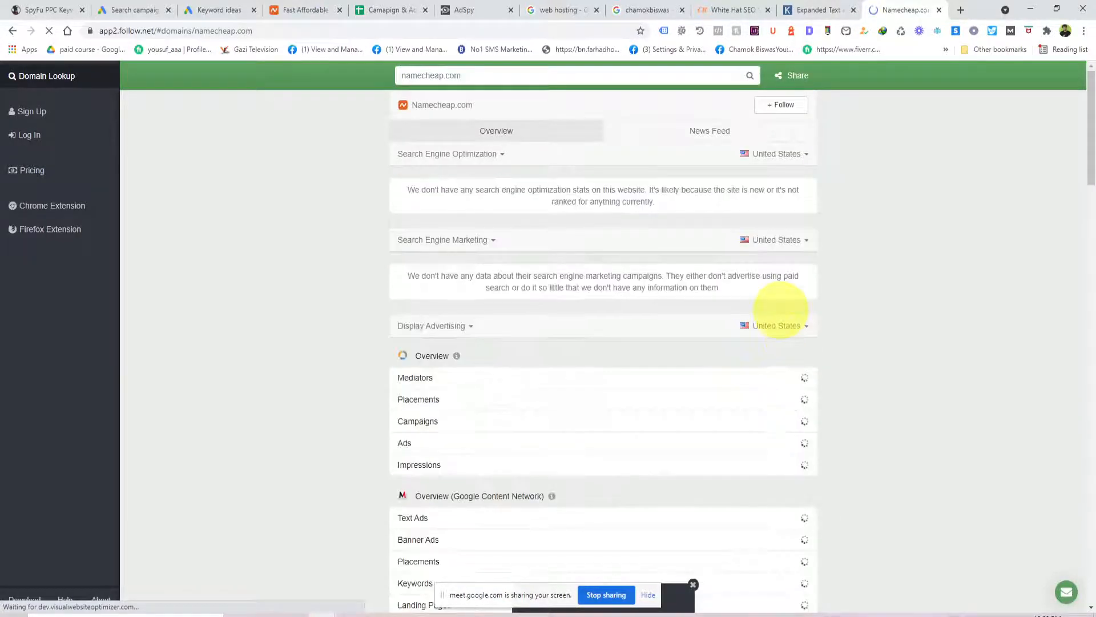
{"action": "scroll", "coordinate": [776, 312], "scroll_direction": "down", "scroll_amount": 4}
{"action": "scroll", "coordinate": [778, 314], "scroll_direction": "up", "scroll_amount": 4}
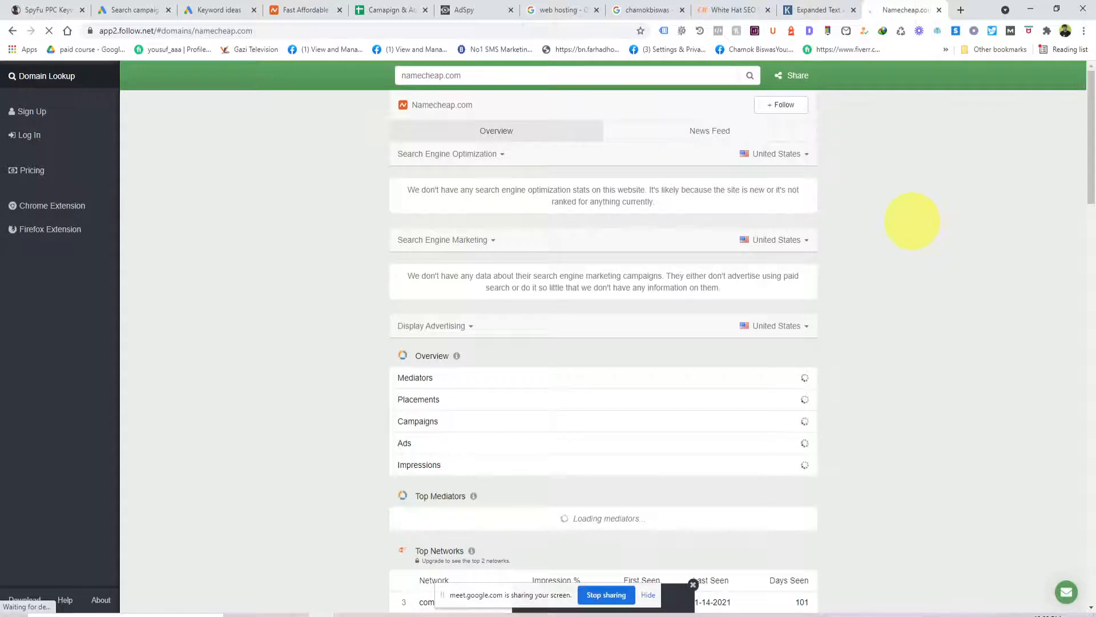
{"action": "scroll", "coordinate": [912, 221], "scroll_direction": "down", "scroll_amount": 10}
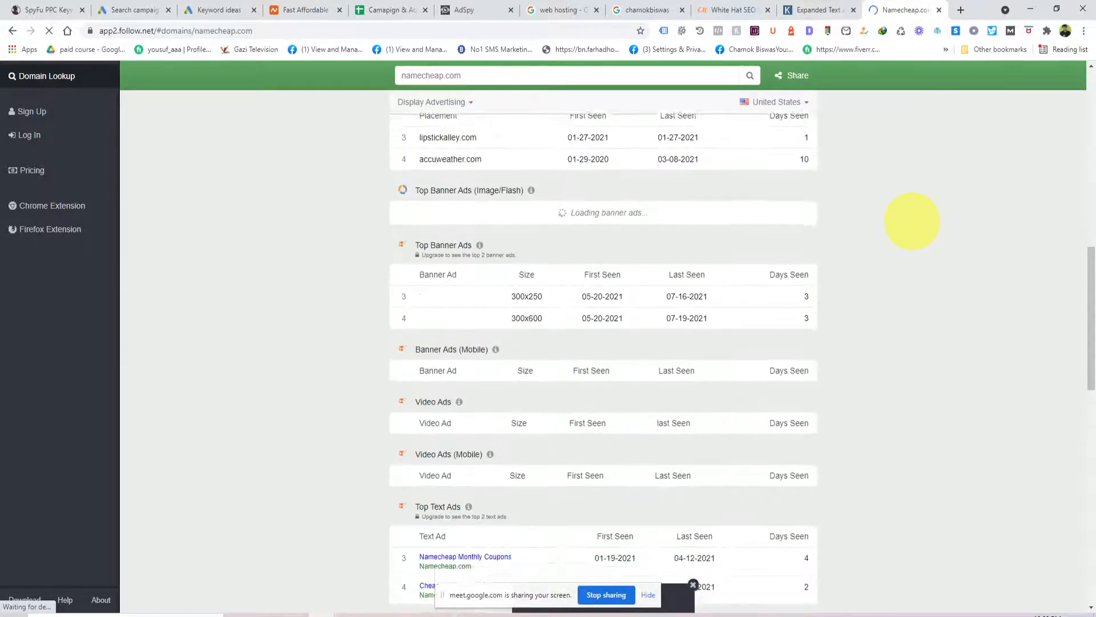
{"action": "scroll", "coordinate": [912, 221], "scroll_direction": "down", "scroll_amount": 2}
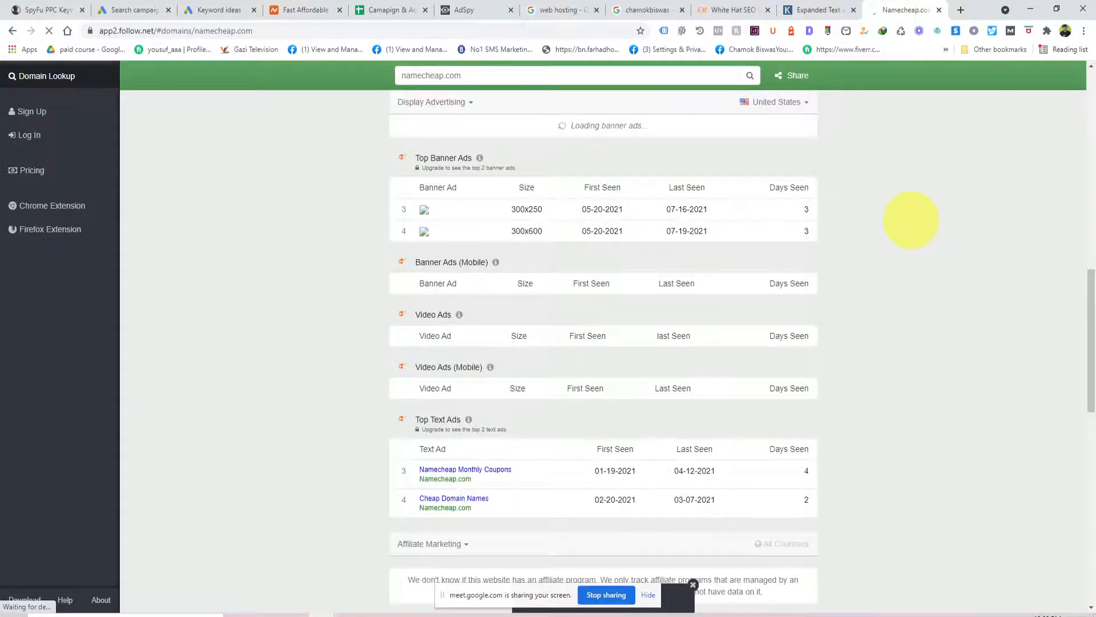
{"action": "scroll", "coordinate": [911, 220], "scroll_direction": "up", "scroll_amount": 7}
{"action": "scroll", "coordinate": [534, 266], "scroll_direction": "down", "scroll_amount": 12}
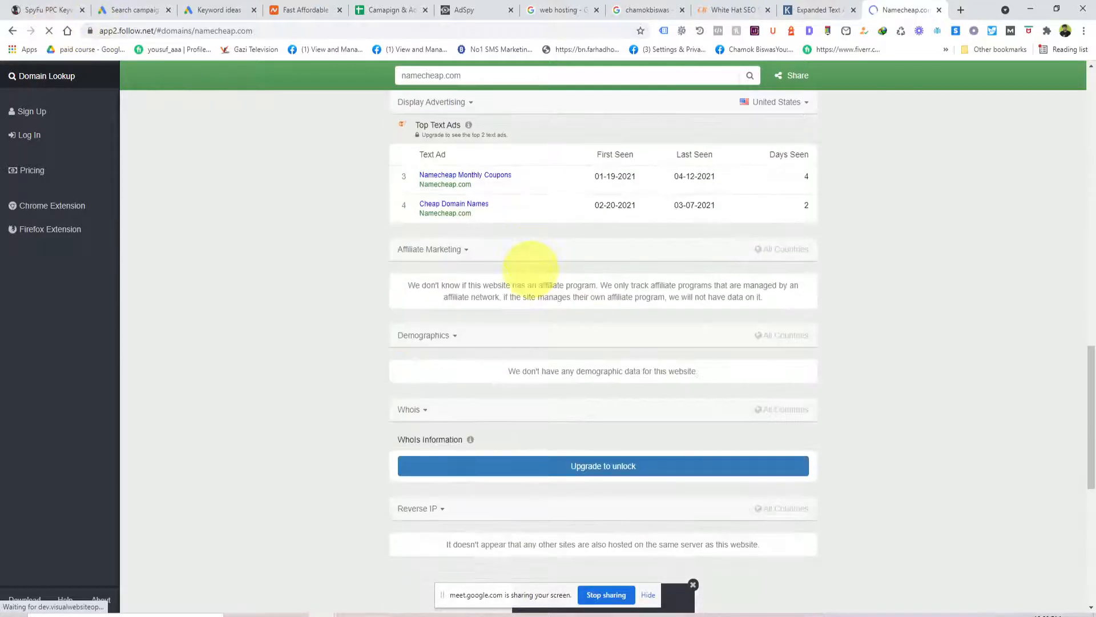
{"action": "scroll", "coordinate": [523, 265], "scroll_direction": "up", "scroll_amount": 3}
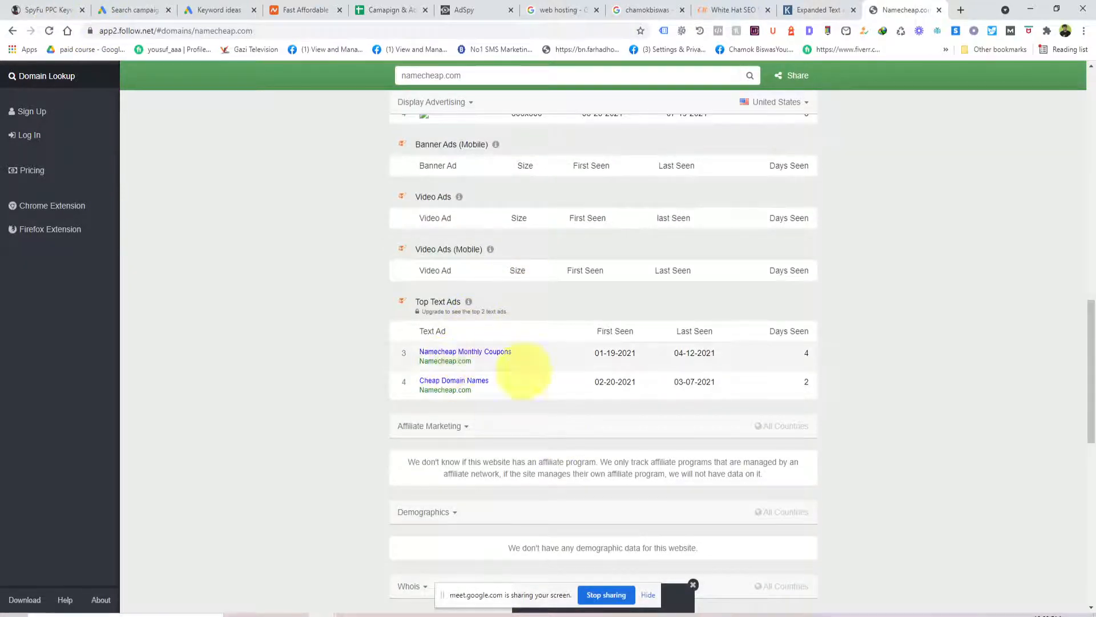
{"action": "scroll", "coordinate": [389, 373], "scroll_direction": "up", "scroll_amount": 15}
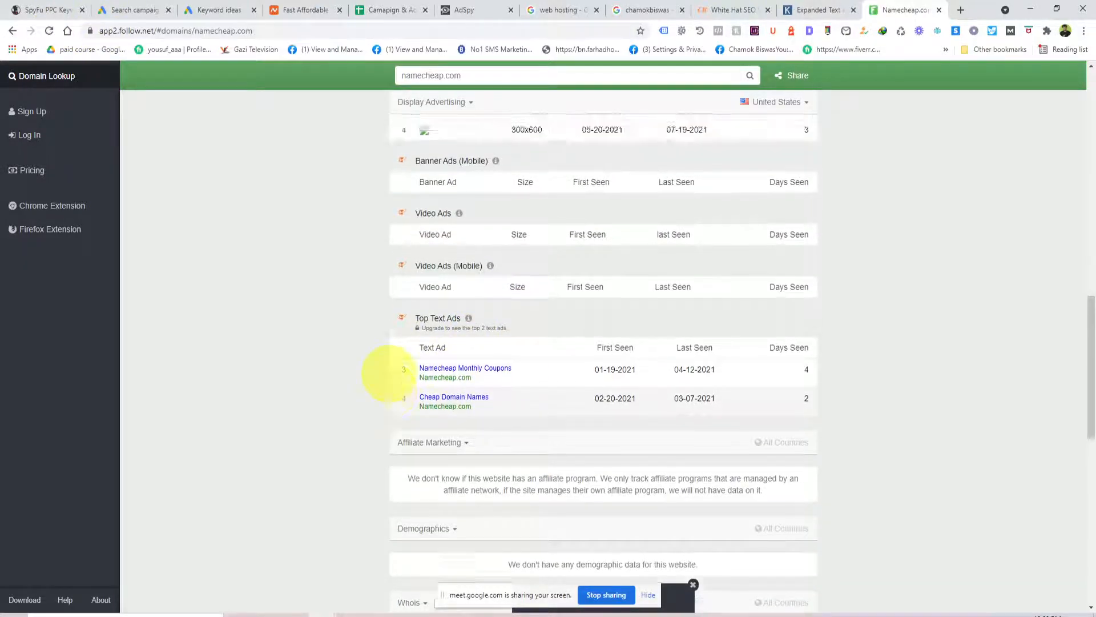
{"action": "scroll", "coordinate": [389, 373], "scroll_direction": "down", "scroll_amount": 9}
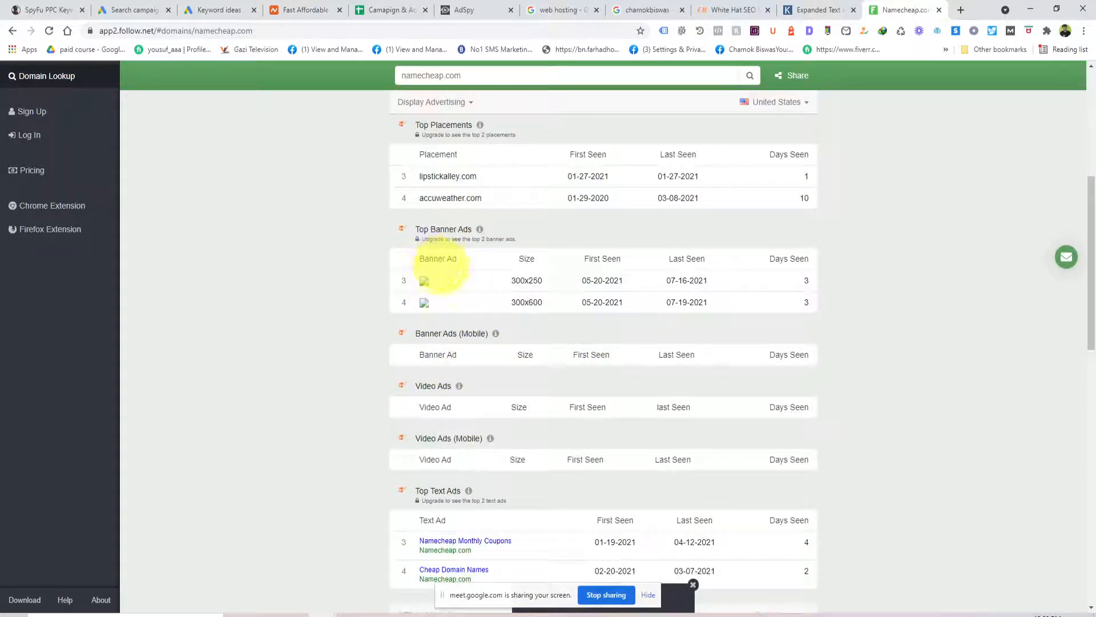
{"action": "scroll", "coordinate": [437, 264], "scroll_direction": "down", "scroll_amount": 6}
{"action": "scroll", "coordinate": [548, 249], "scroll_direction": "down", "scroll_amount": 5}
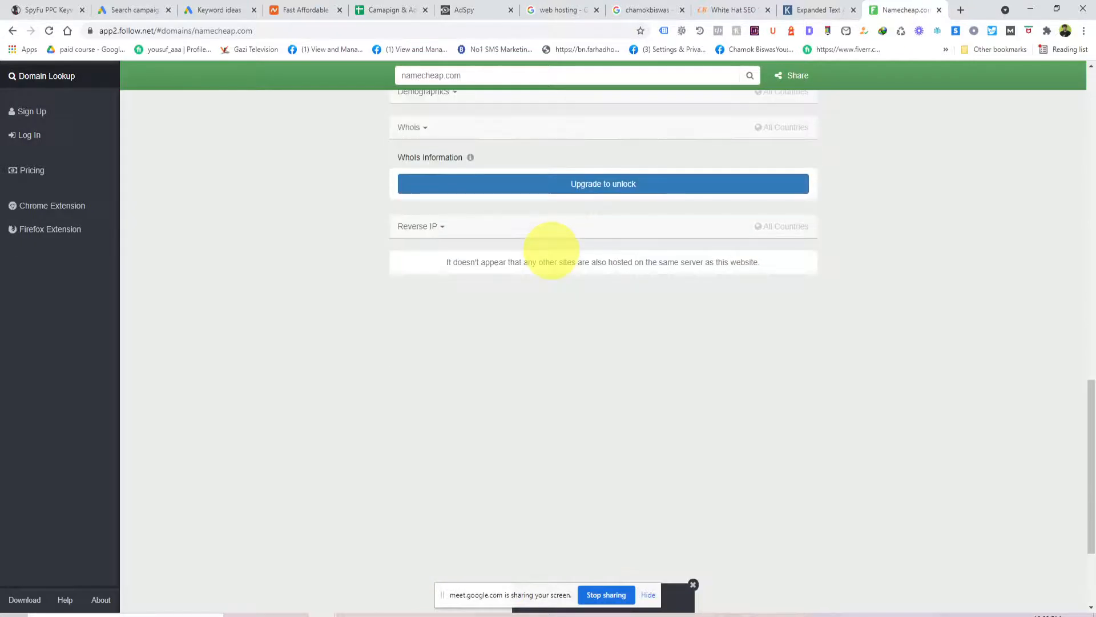
{"action": "scroll", "coordinate": [550, 248], "scroll_direction": "up", "scroll_amount": 20}
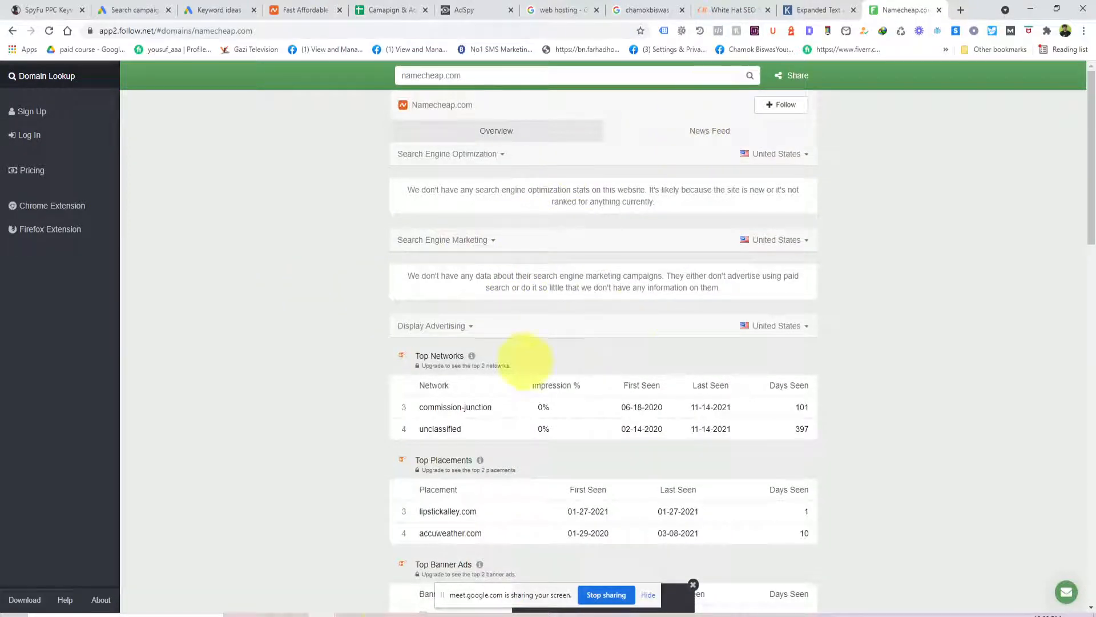
Return to SpyFu and rerun the PPC research search for namecheap.com.
{"action": "left_click", "coordinate": [57, 9]}
{"action": "scroll", "coordinate": [571, 309], "scroll_direction": "up", "scroll_amount": 7}
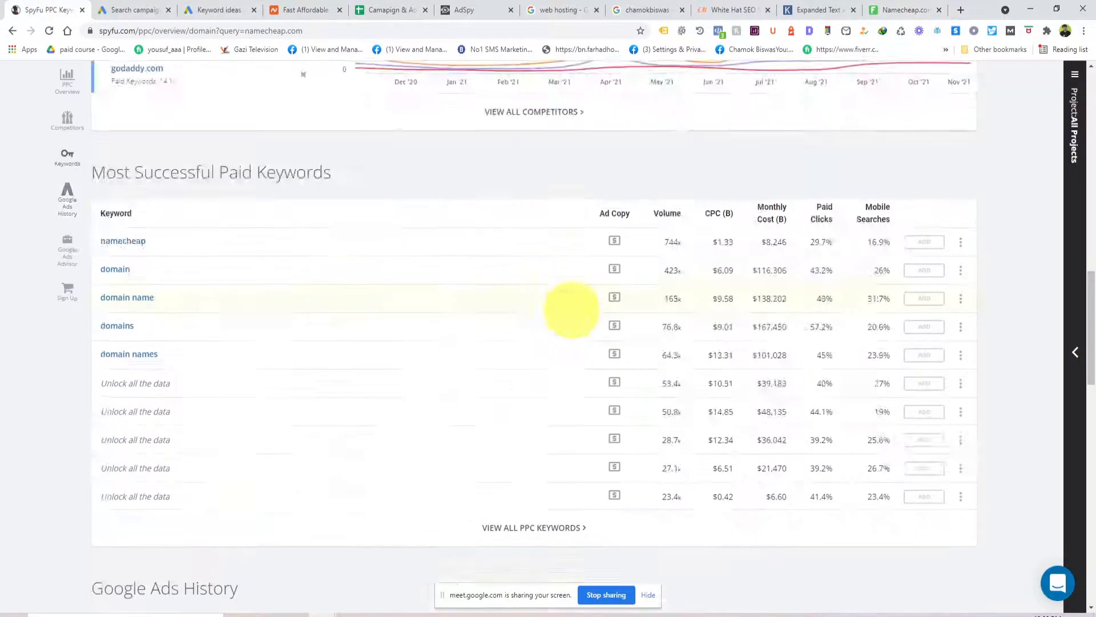
{"action": "scroll", "coordinate": [571, 310], "scroll_direction": "up", "scroll_amount": 10}
{"action": "left_click", "coordinate": [724, 162]}
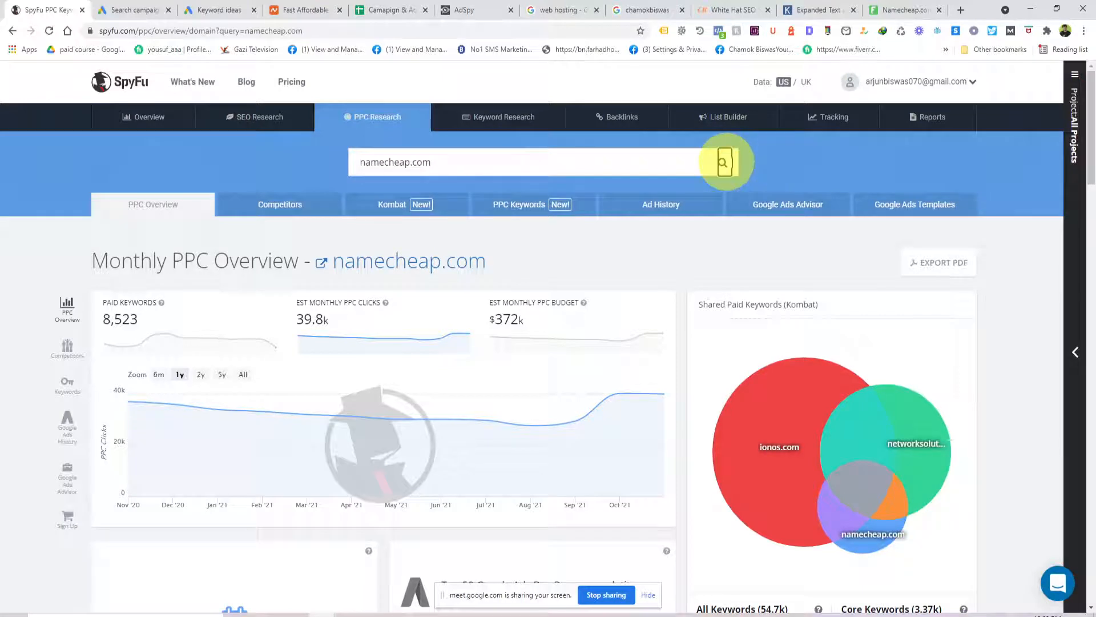
{"action": "left_click", "coordinate": [58, 51]}
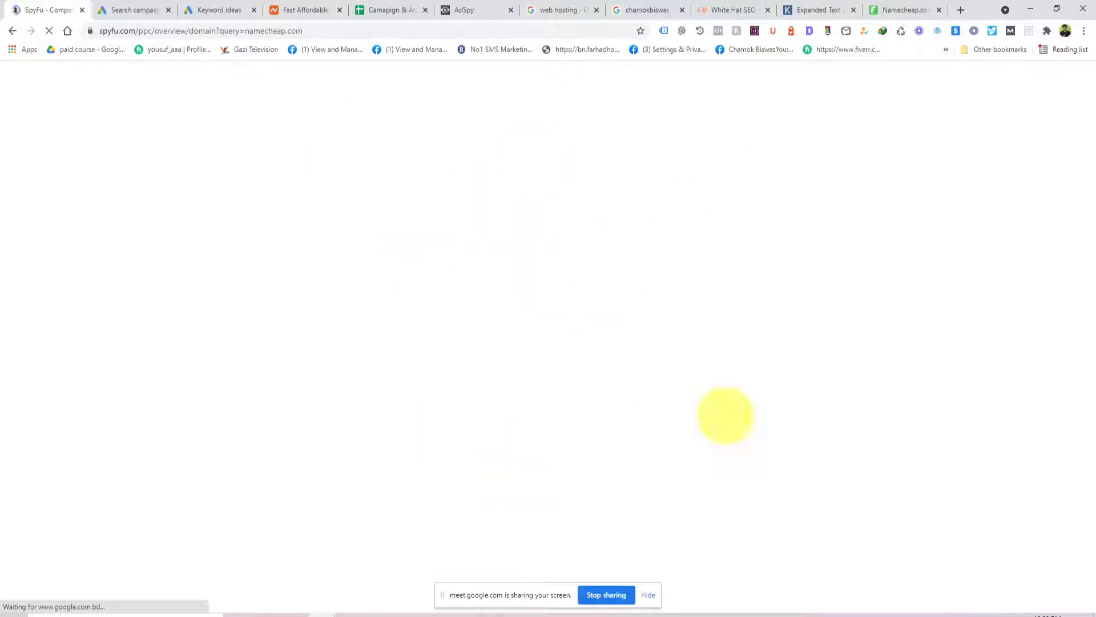
Return to the Google Ads campaign draft and add "Digital Marketing Professional" as the first ad's fourth headline.
{"action": "left_click", "coordinate": [127, 10]}
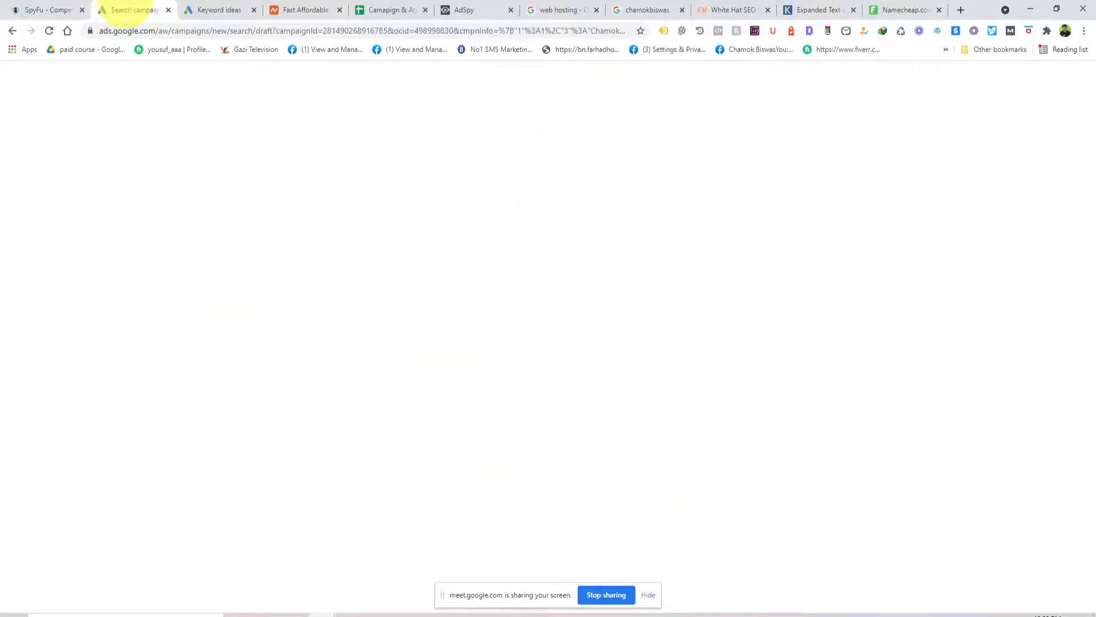
{"action": "scroll", "coordinate": [423, 341], "scroll_direction": "down", "scroll_amount": 1}
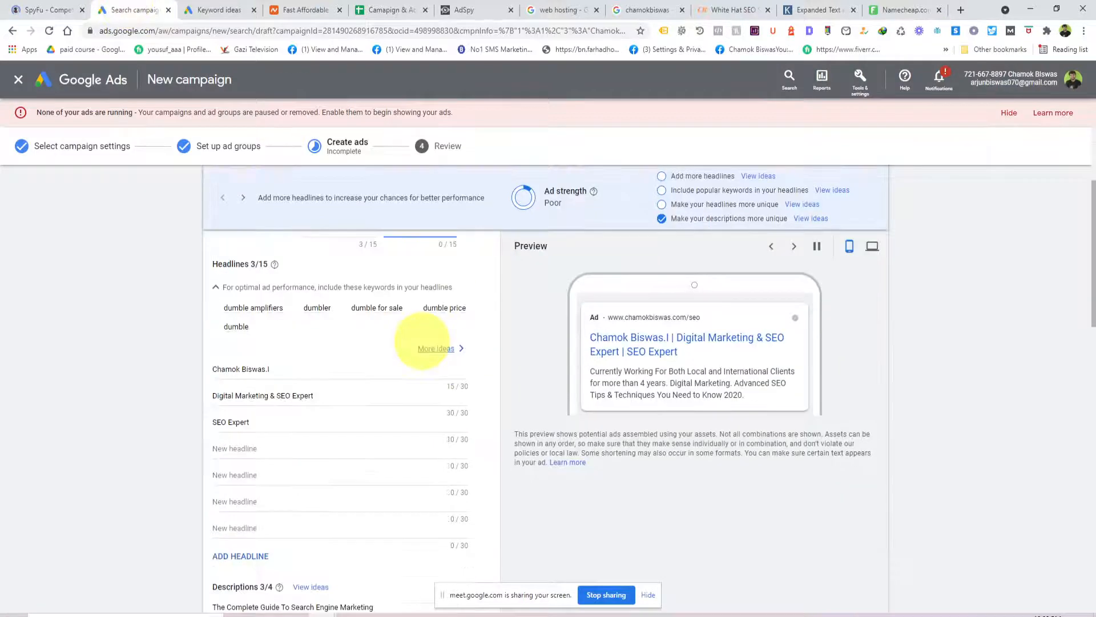
{"action": "scroll", "coordinate": [422, 342], "scroll_direction": "down", "scroll_amount": 2}
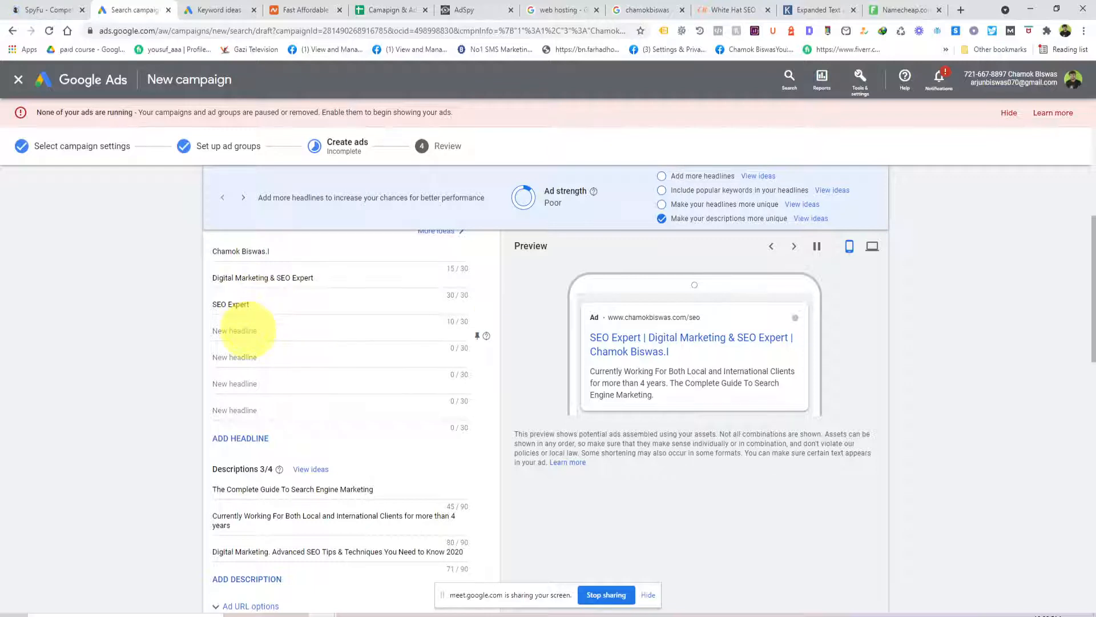
{"action": "left_click", "coordinate": [248, 330]}
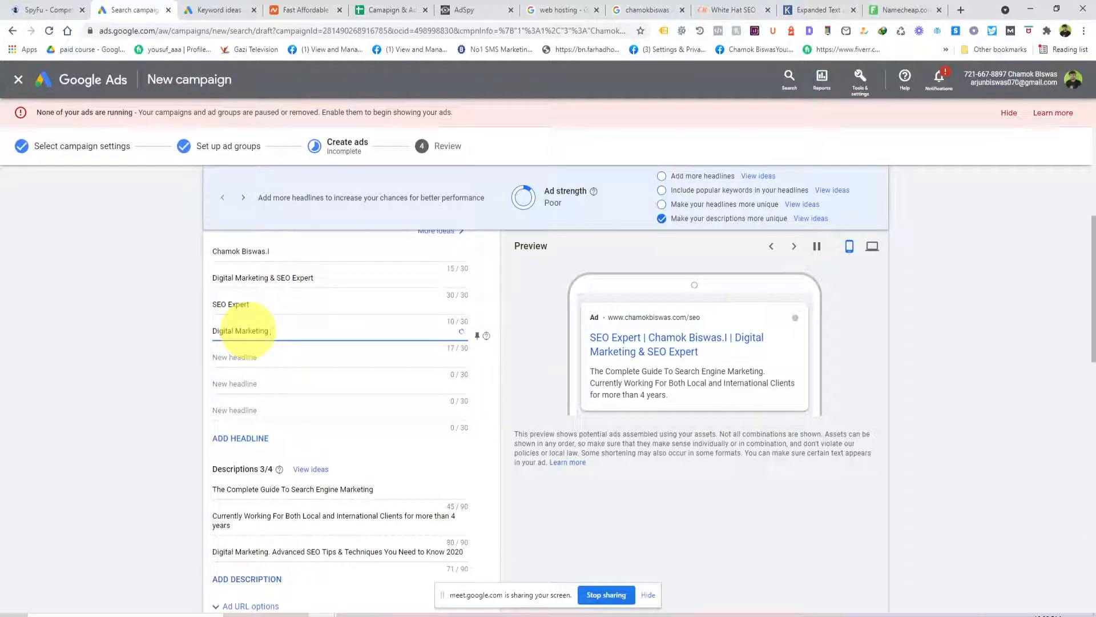
{"action": "type", "text": "Digital Marketing Professional"}
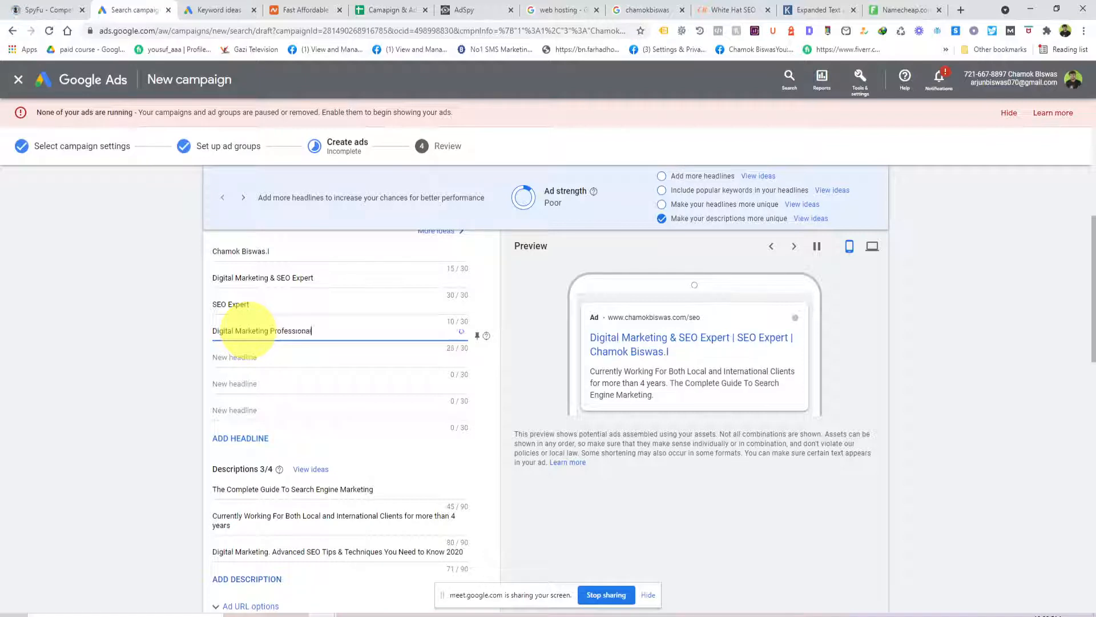
Remove the stray ".I" from the end of the first headline and add "PPC Campaign Expert" as the fifth headline.
{"action": "left_click", "coordinate": [299, 353]}
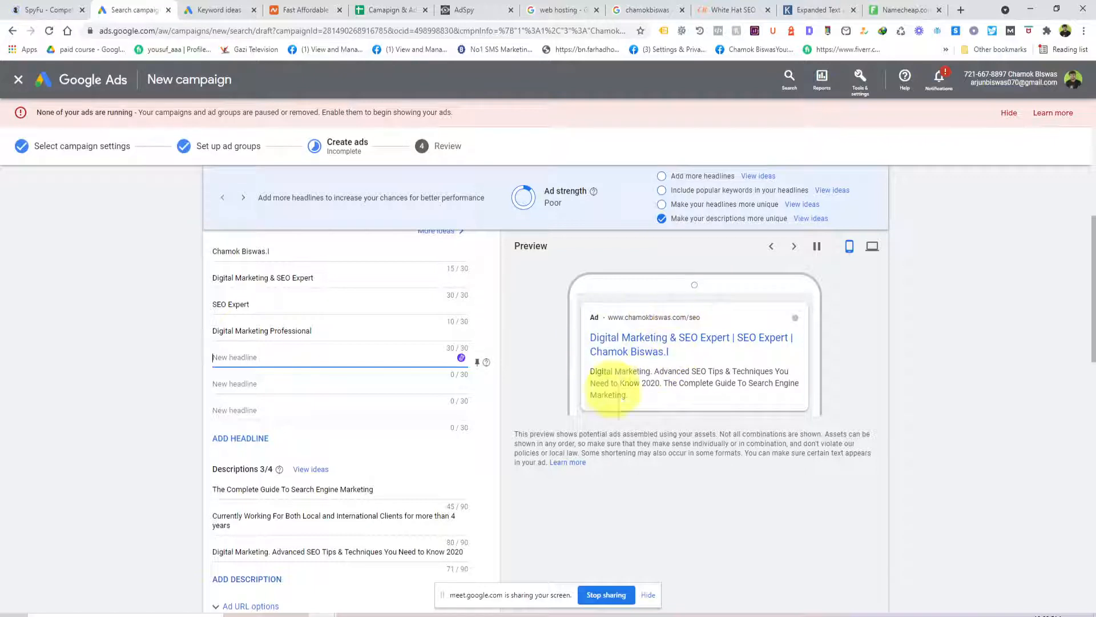
{"action": "left_click", "coordinate": [269, 251]}
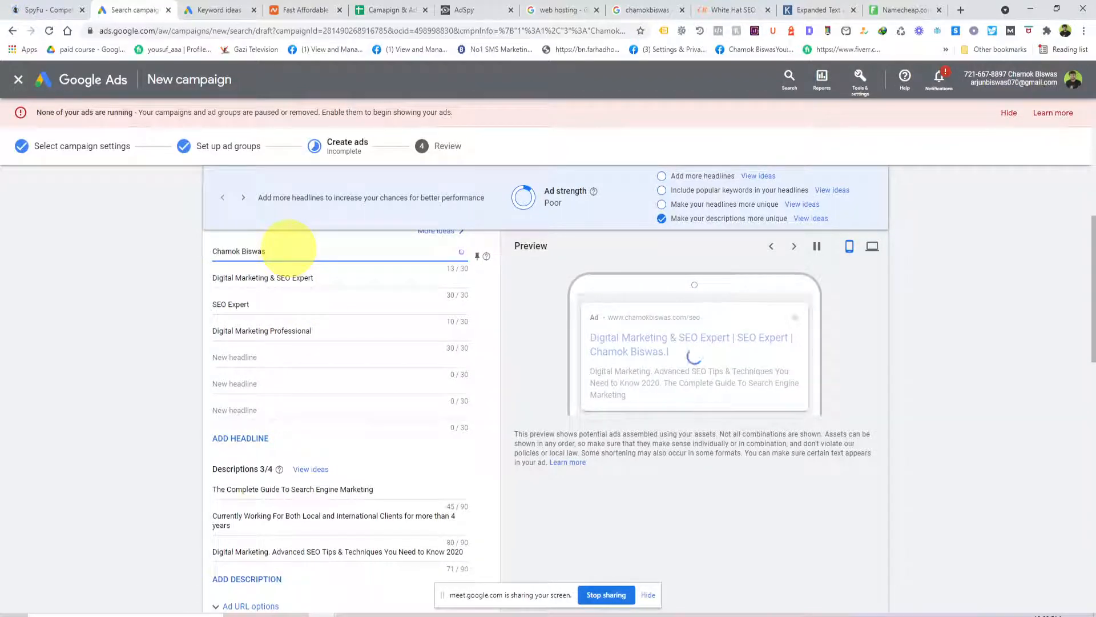
{"action": "left_click", "coordinate": [308, 355]}
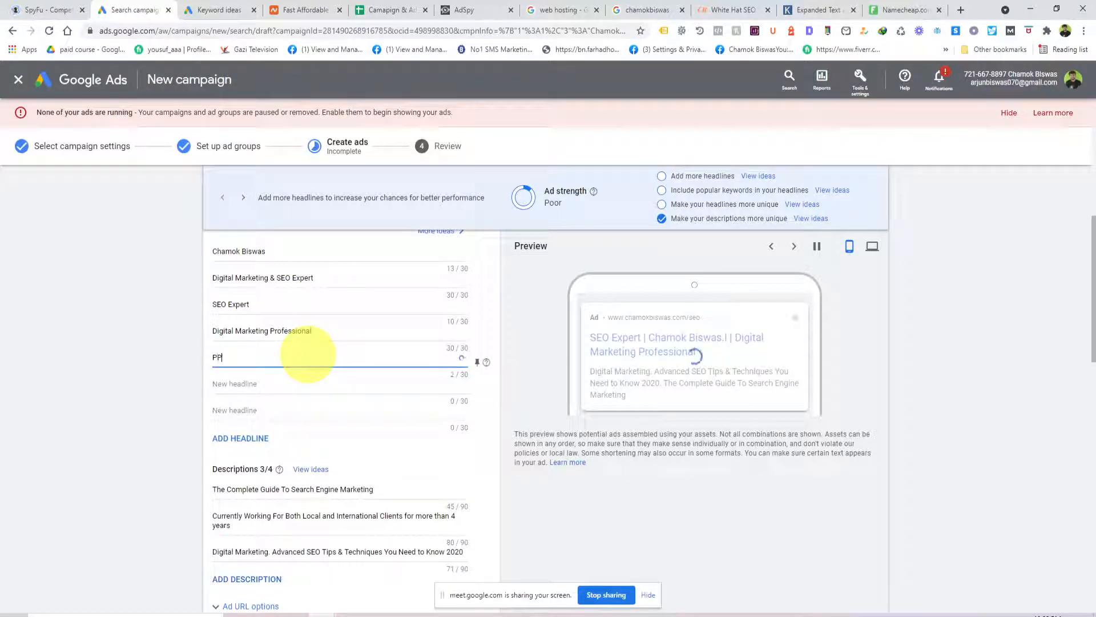
{"action": "type", "text": "PPC Campaign Expert"}
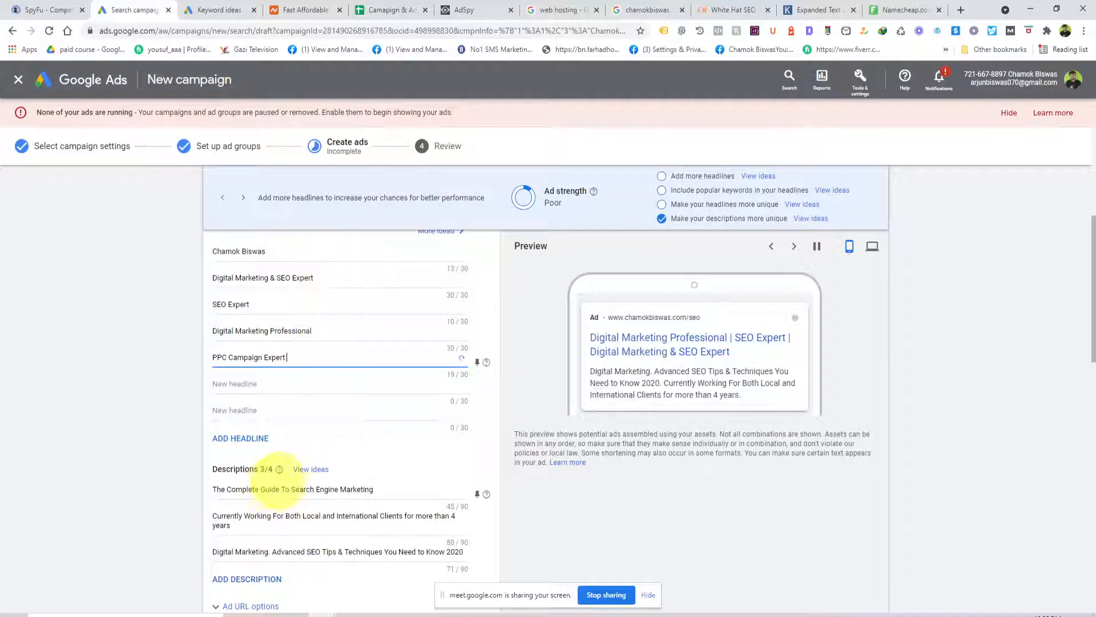
Expand the first ad's URL options and review its display path, headlines, descriptions and preview.
{"action": "scroll", "coordinate": [283, 471], "scroll_direction": "down", "scroll_amount": 1}
{"action": "scroll", "coordinate": [274, 428], "scroll_direction": "down", "scroll_amount": 2}
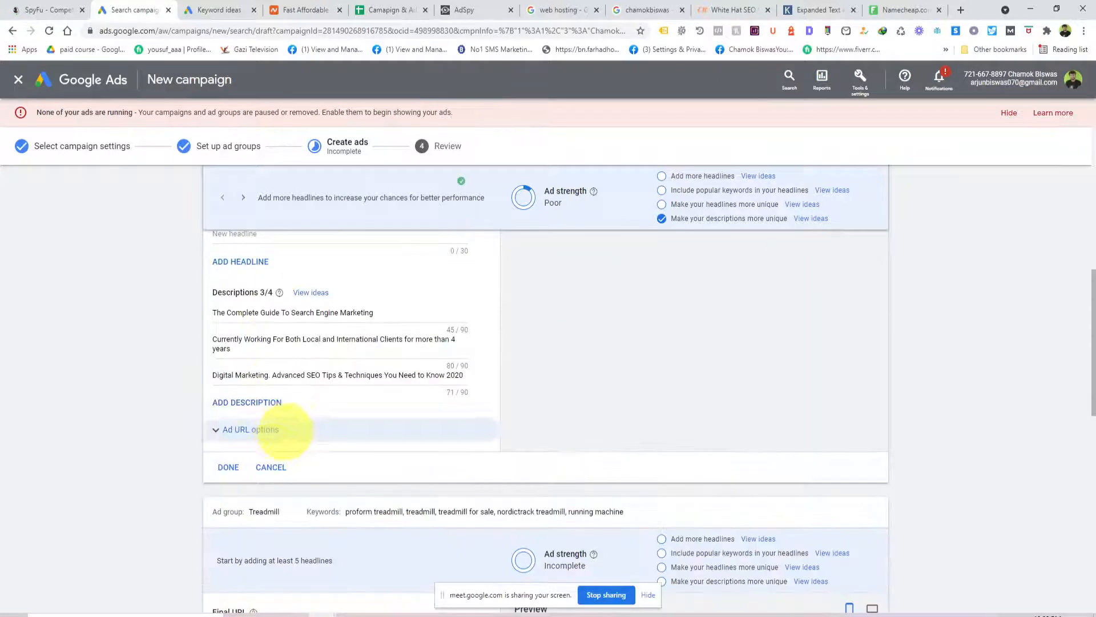
{"action": "left_click", "coordinate": [251, 430]}
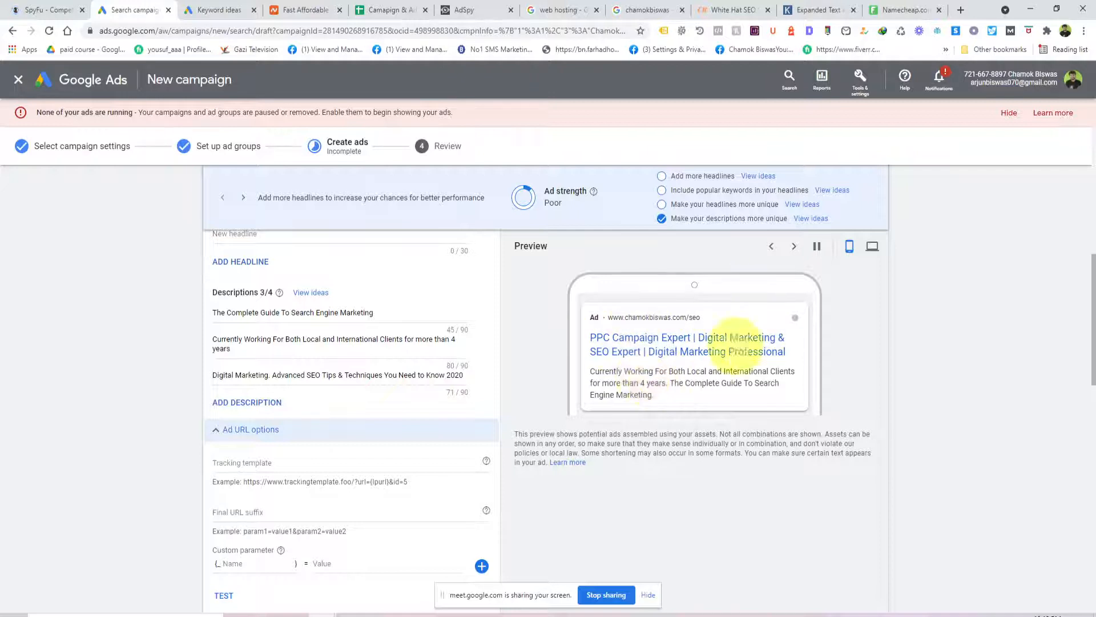
{"action": "scroll", "coordinate": [274, 330], "scroll_direction": "up", "scroll_amount": 6}
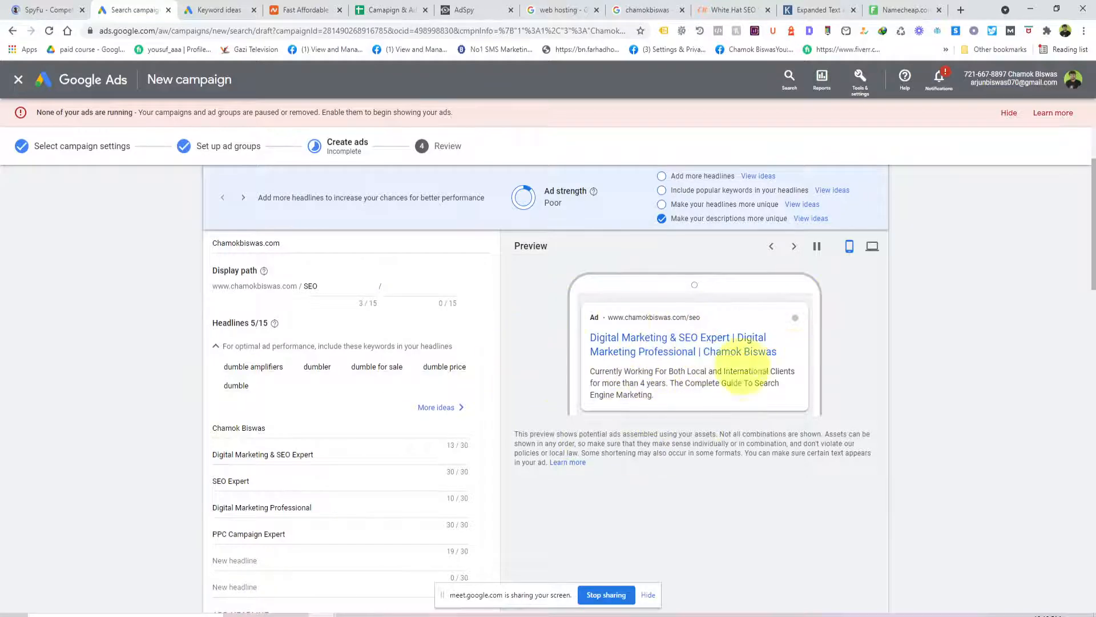
{"action": "scroll", "coordinate": [274, 320], "scroll_direction": "down", "scroll_amount": 15}
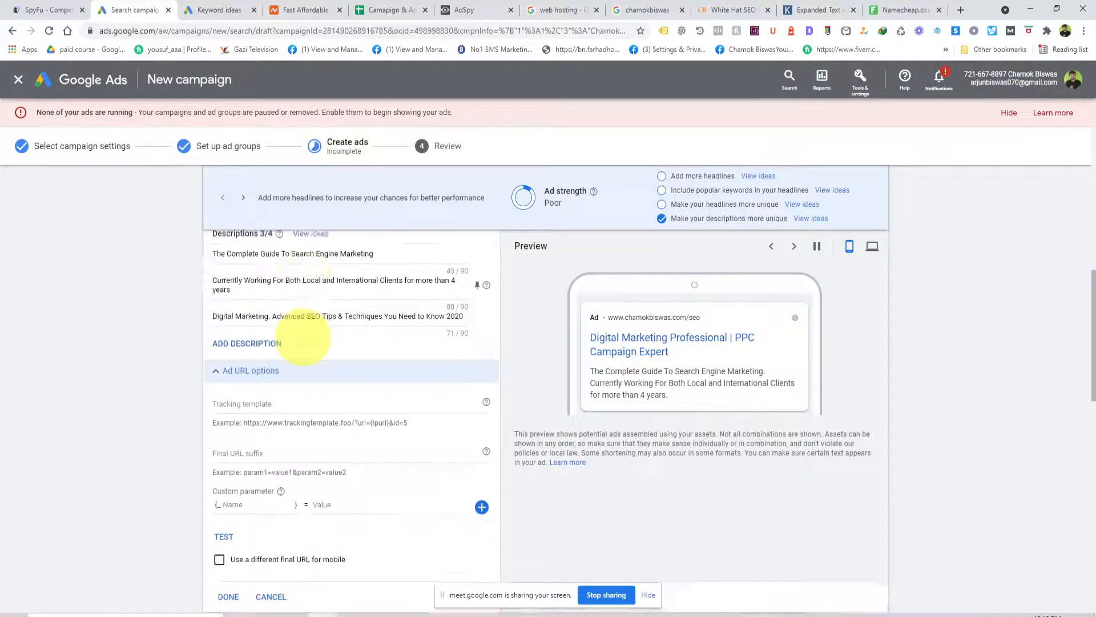
Finish the Dubble ad group's ad, reopening it to check its strength and content before closing it again.
{"action": "left_click", "coordinate": [228, 361]}
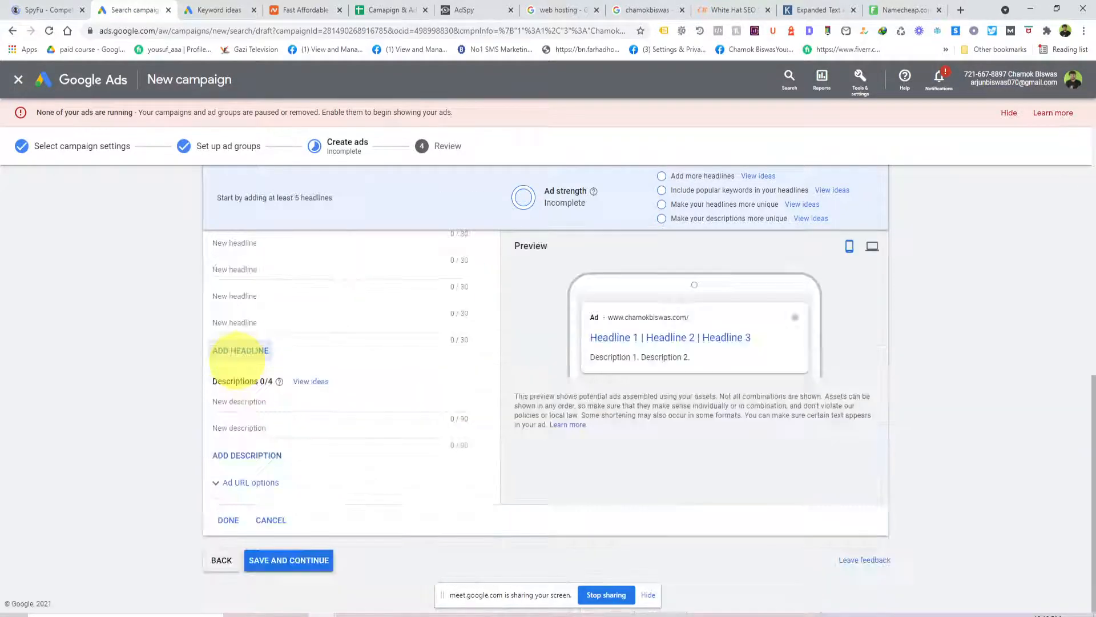
{"action": "scroll", "coordinate": [405, 393], "scroll_direction": "up", "scroll_amount": 4}
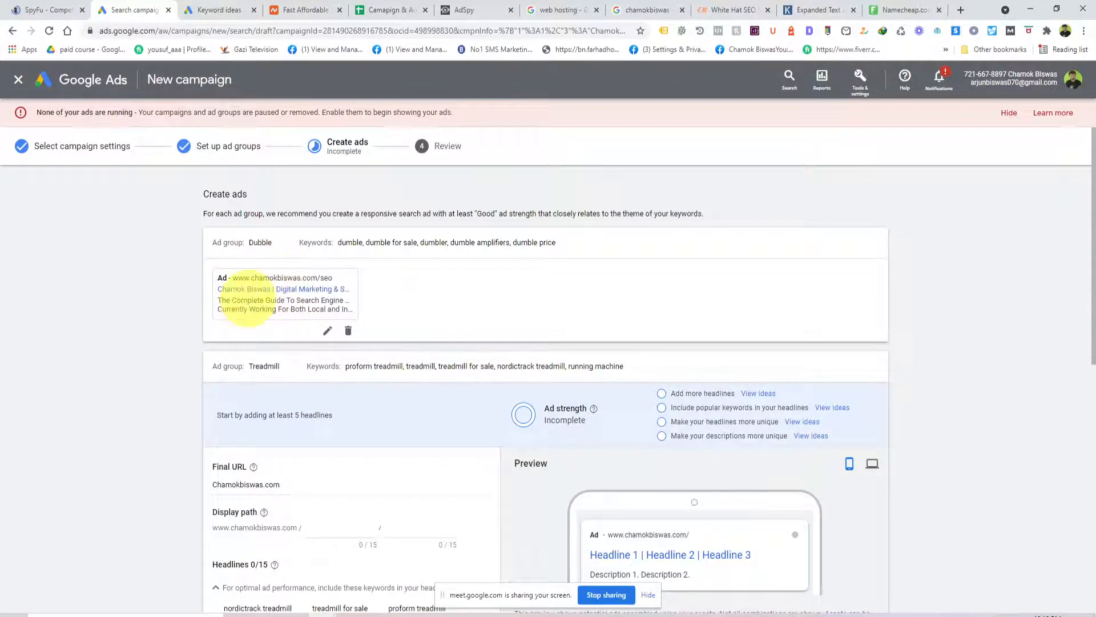
{"action": "left_click", "coordinate": [327, 331]}
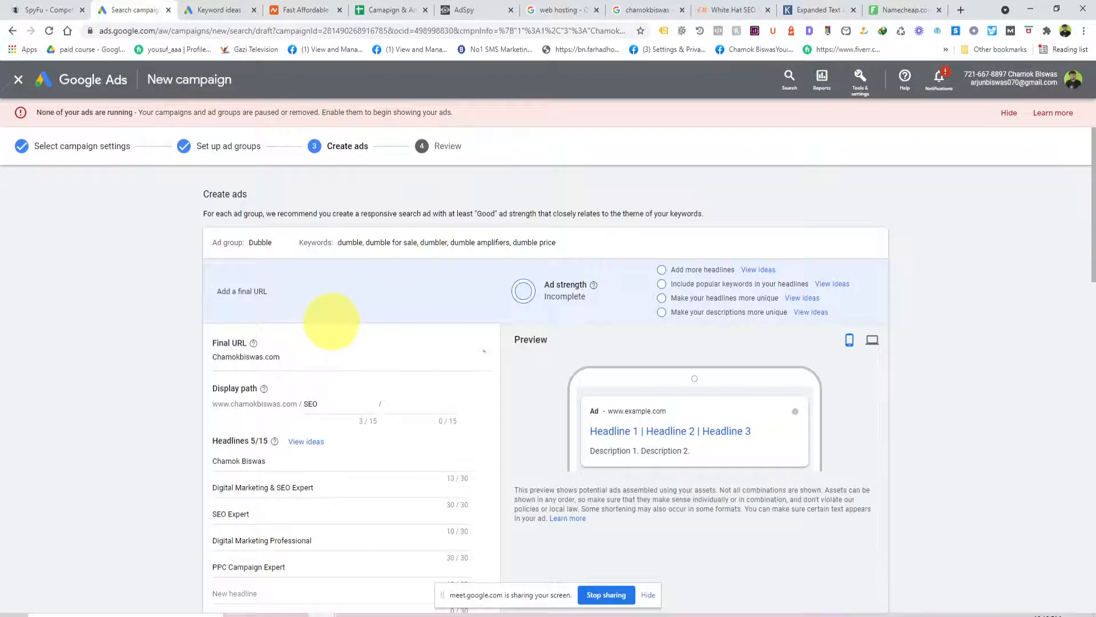
{"action": "scroll", "coordinate": [331, 321], "scroll_direction": "down", "scroll_amount": 8}
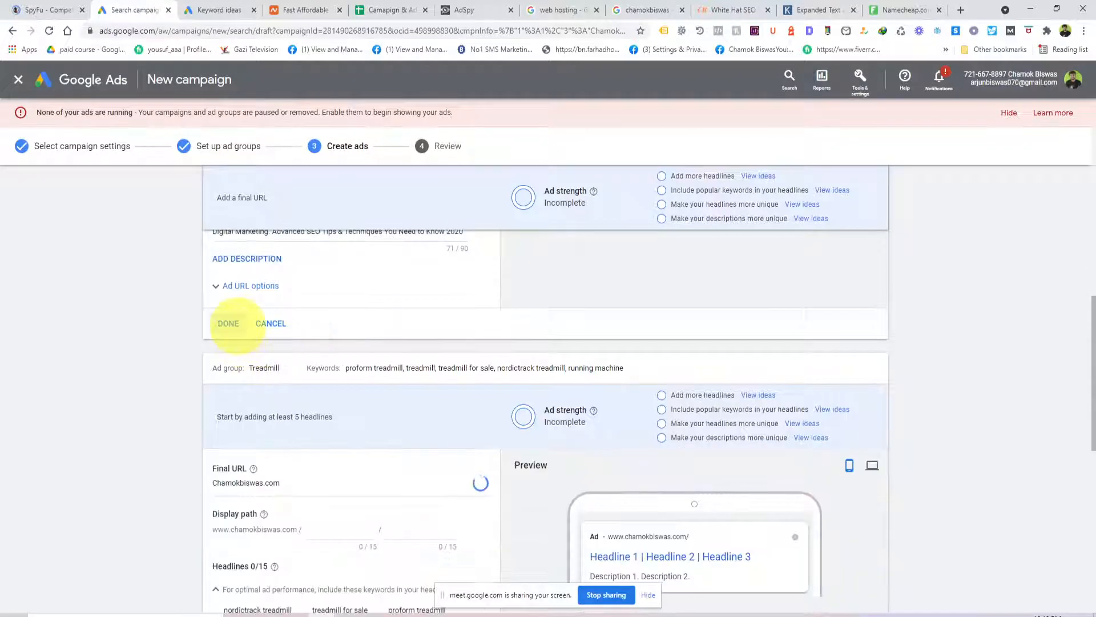
{"action": "scroll", "coordinate": [229, 323], "scroll_direction": "up", "scroll_amount": 8}
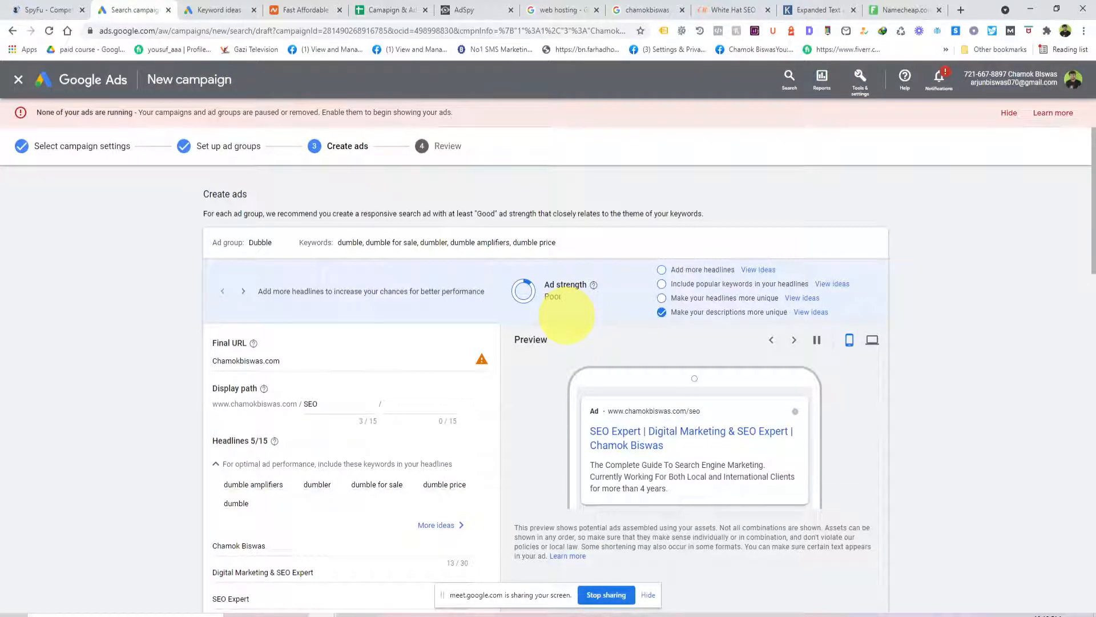
{"action": "scroll", "coordinate": [565, 314], "scroll_direction": "down", "scroll_amount": 8}
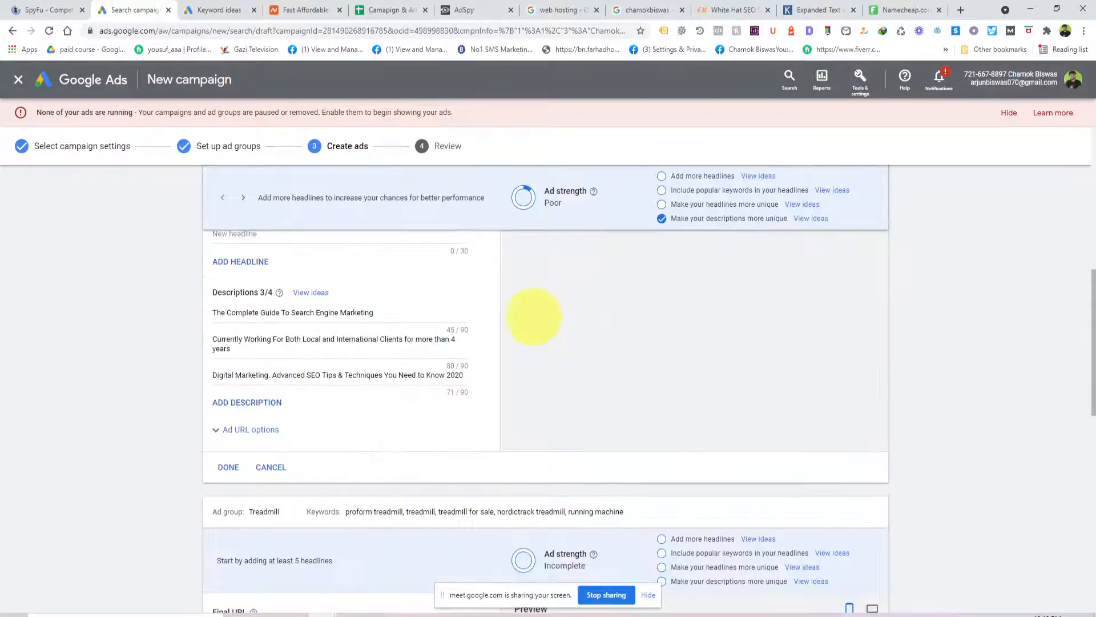
{"action": "left_click", "coordinate": [229, 467]}
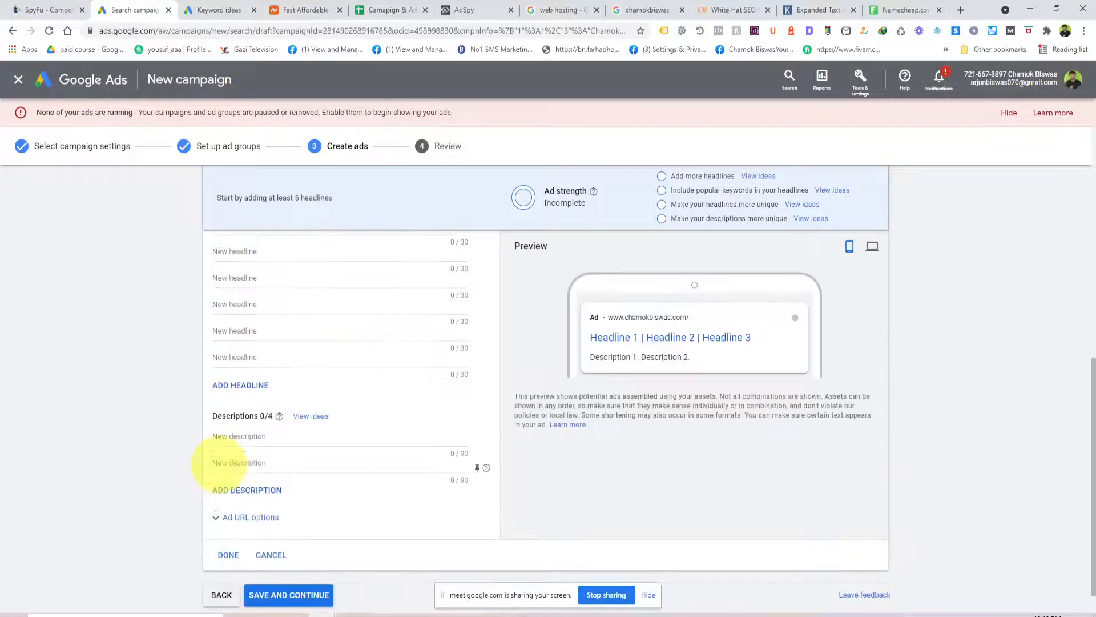
Add the suggested "Digital Marketing Expert" as both the first and second headlines of the Treadmill ad.
{"action": "scroll", "coordinate": [346, 258], "scroll_direction": "up", "scroll_amount": 6}
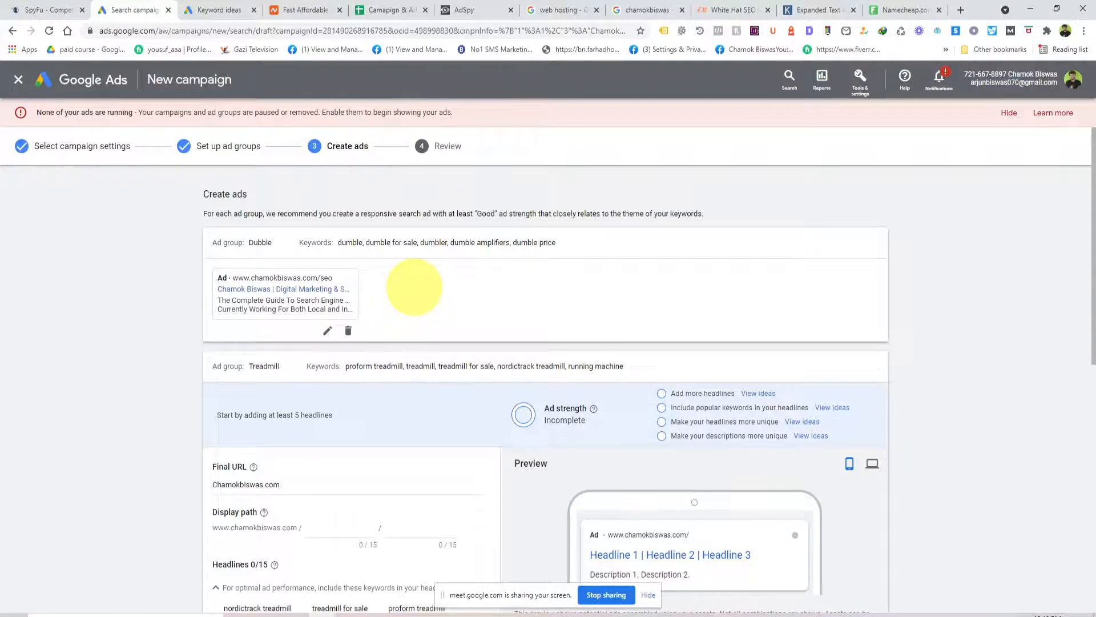
{"action": "scroll", "coordinate": [400, 282], "scroll_direction": "down", "scroll_amount": 2}
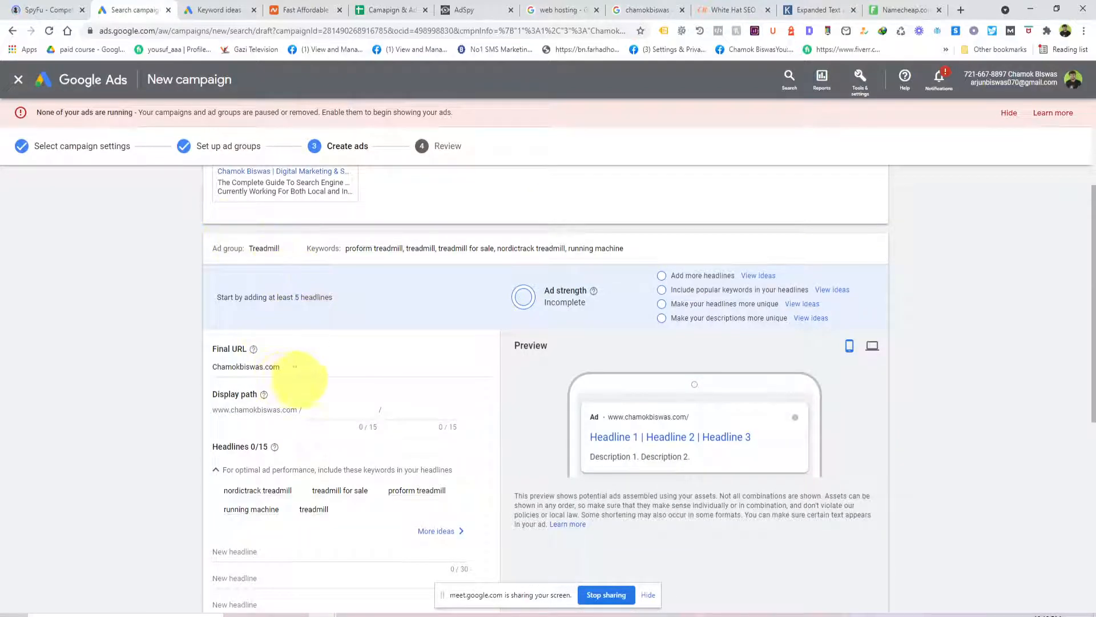
{"action": "scroll", "coordinate": [367, 465], "scroll_direction": "down", "scroll_amount": 10}
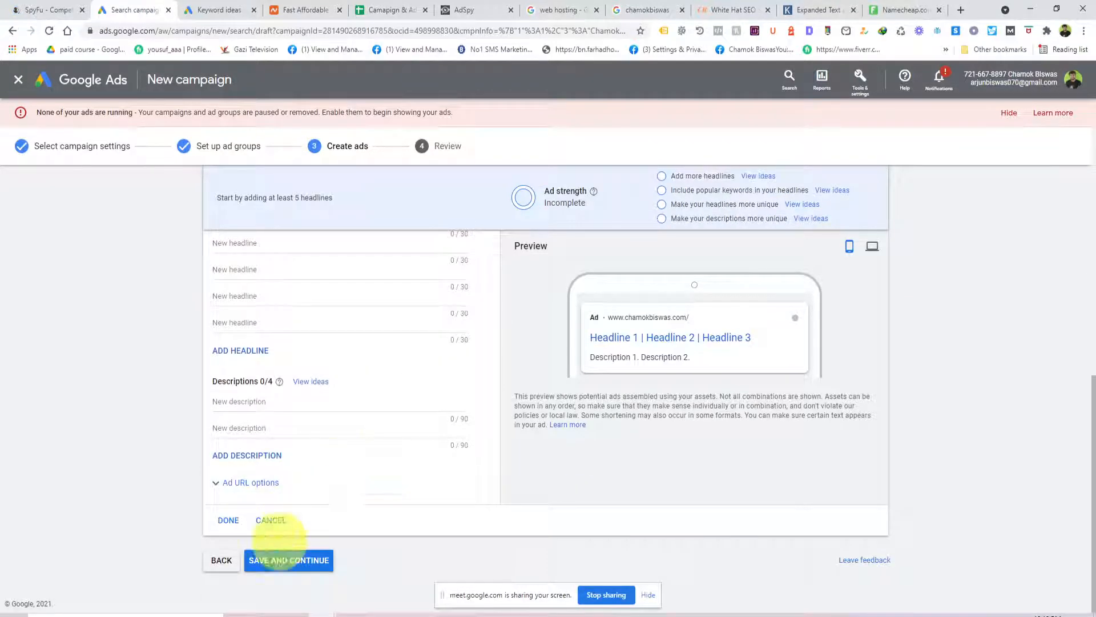
{"action": "scroll", "coordinate": [269, 502], "scroll_direction": "up", "scroll_amount": 5}
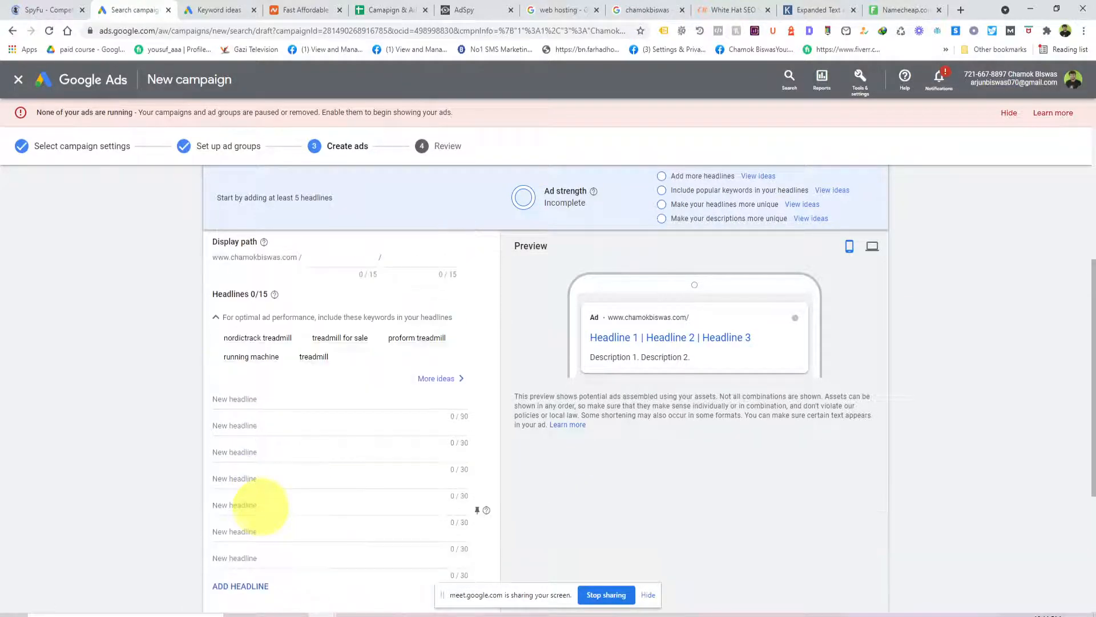
{"action": "scroll", "coordinate": [285, 377], "scroll_direction": "up", "scroll_amount": 5}
{"action": "scroll", "coordinate": [285, 365], "scroll_direction": "down", "scroll_amount": 4}
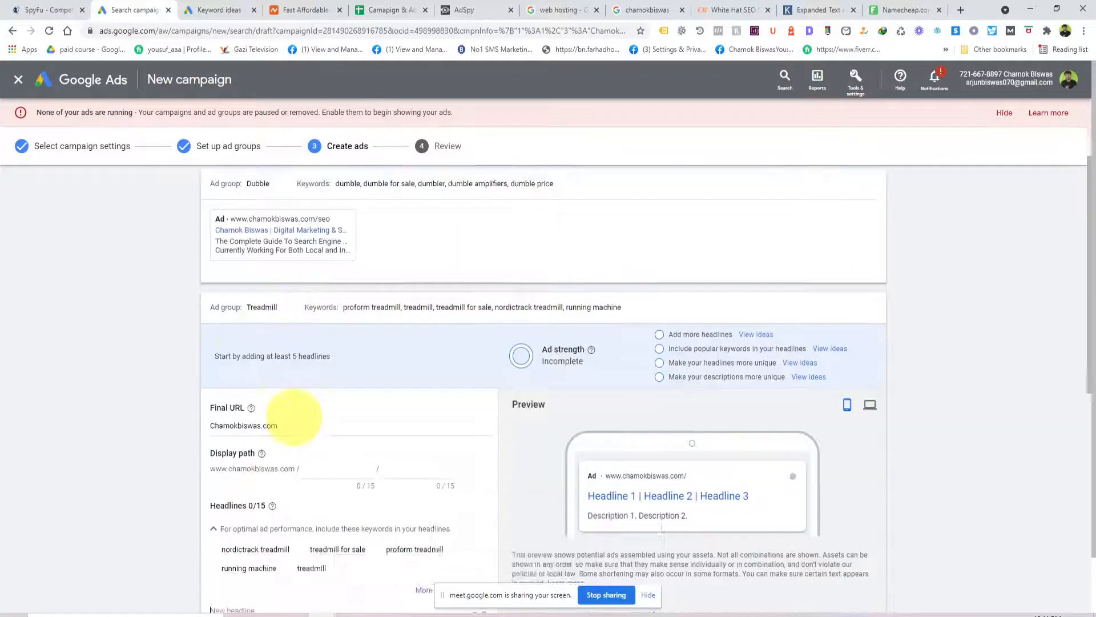
{"action": "scroll", "coordinate": [274, 294], "scroll_direction": "up", "scroll_amount": 2}
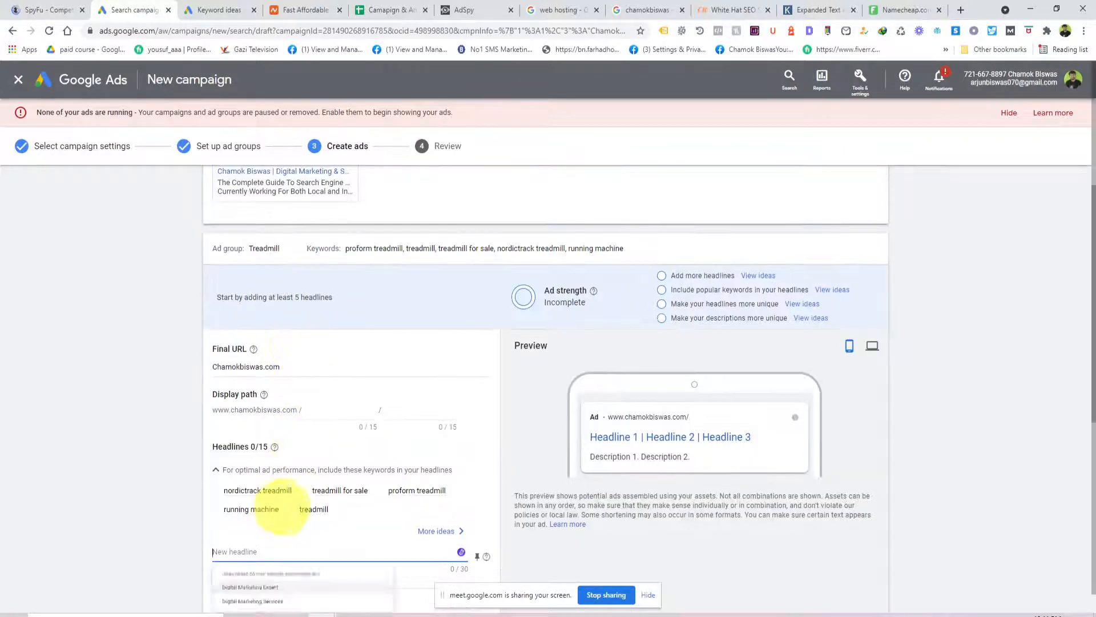
{"action": "scroll", "coordinate": [283, 502], "scroll_direction": "down", "scroll_amount": 1}
{"action": "left_click", "coordinate": [285, 531]}
{"action": "left_click", "coordinate": [284, 522]}
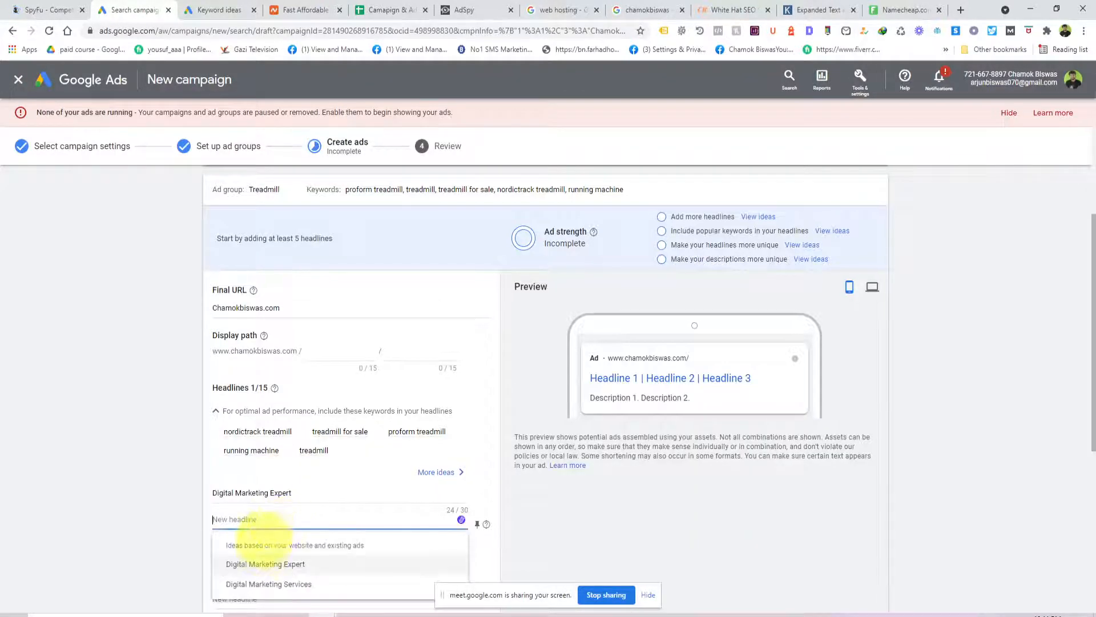
{"action": "left_click", "coordinate": [252, 562]}
{"action": "scroll", "coordinate": [594, 428], "scroll_direction": "down", "scroll_amount": 4}
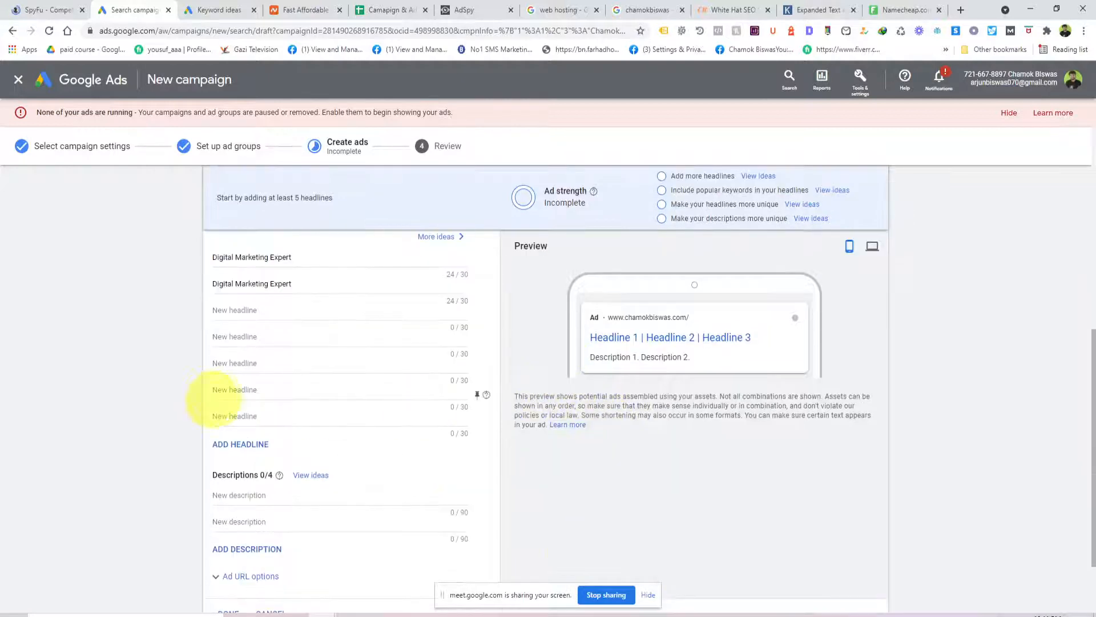
Fill the Treadmill ad's first description with the suggested line calling the advertiser the Best Digital Marketing Expert in Bangladesh.
{"action": "left_click", "coordinate": [214, 496]}
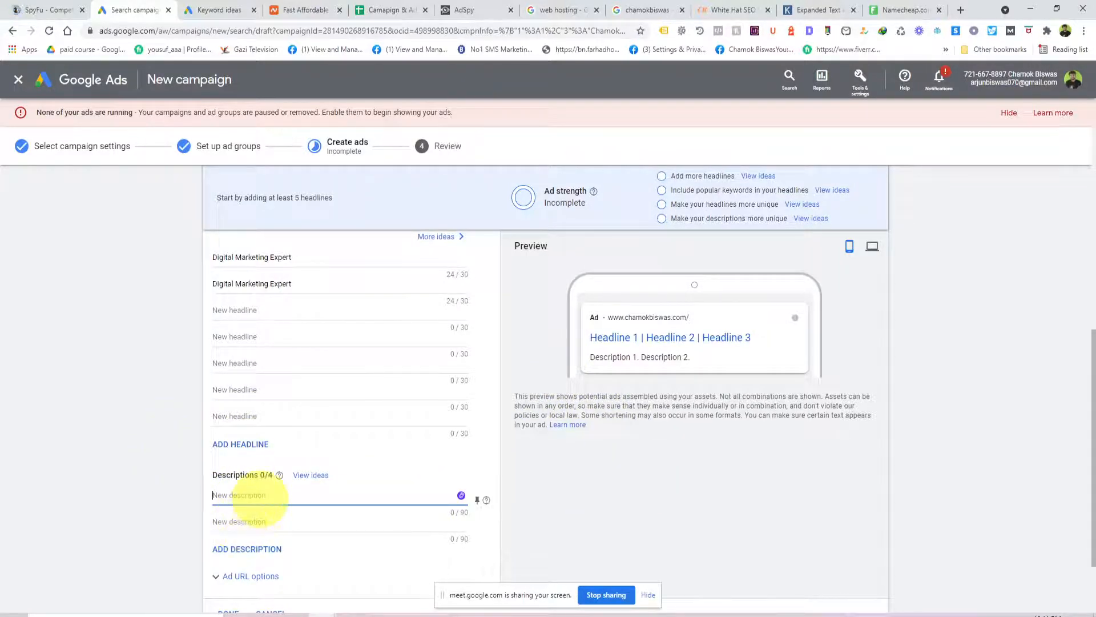
{"action": "type", "text": "Digital Mark"}
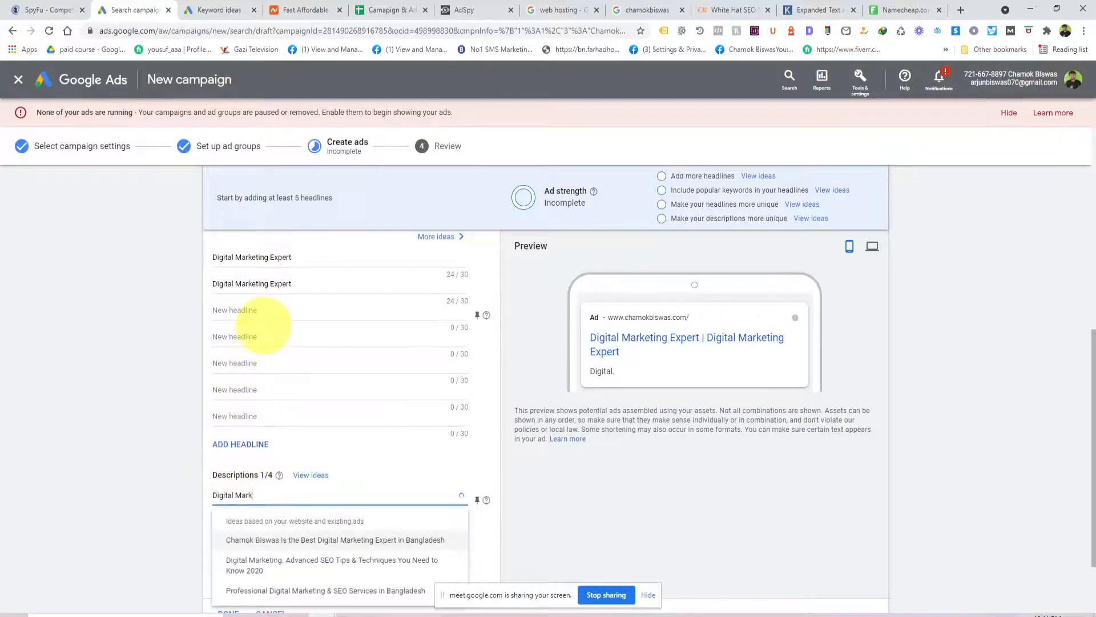
{"action": "left_click", "coordinate": [271, 539]}
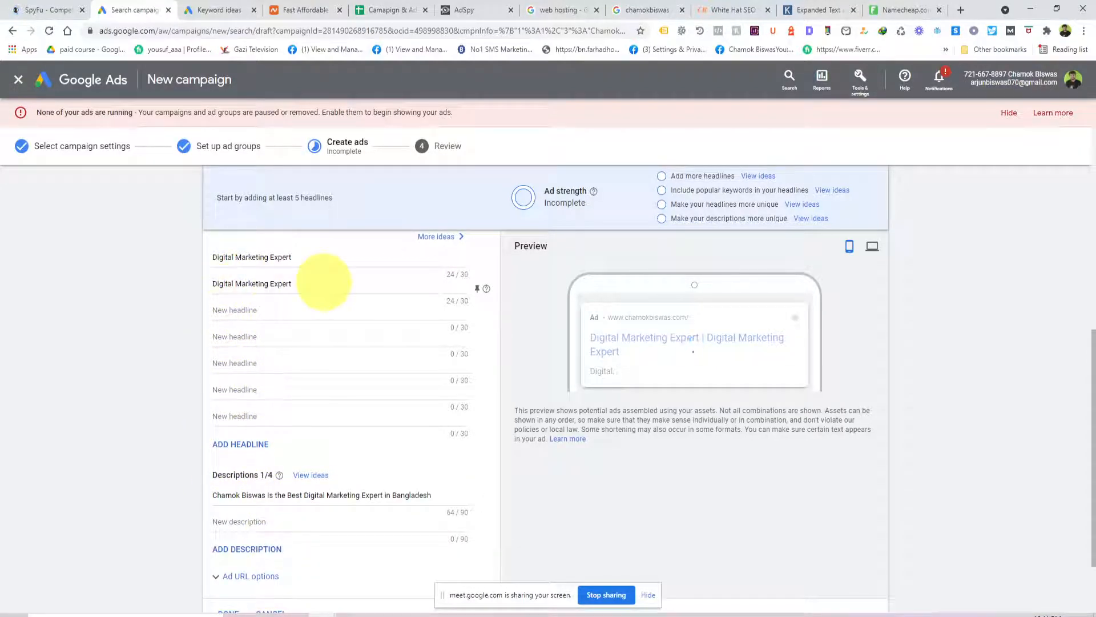
Try replacing the Treadmill ad's second headline with the filler text "ASDASDASDADA".
{"action": "left_click_drag", "start_coordinate": [323, 282], "coordinate": [183, 281]}
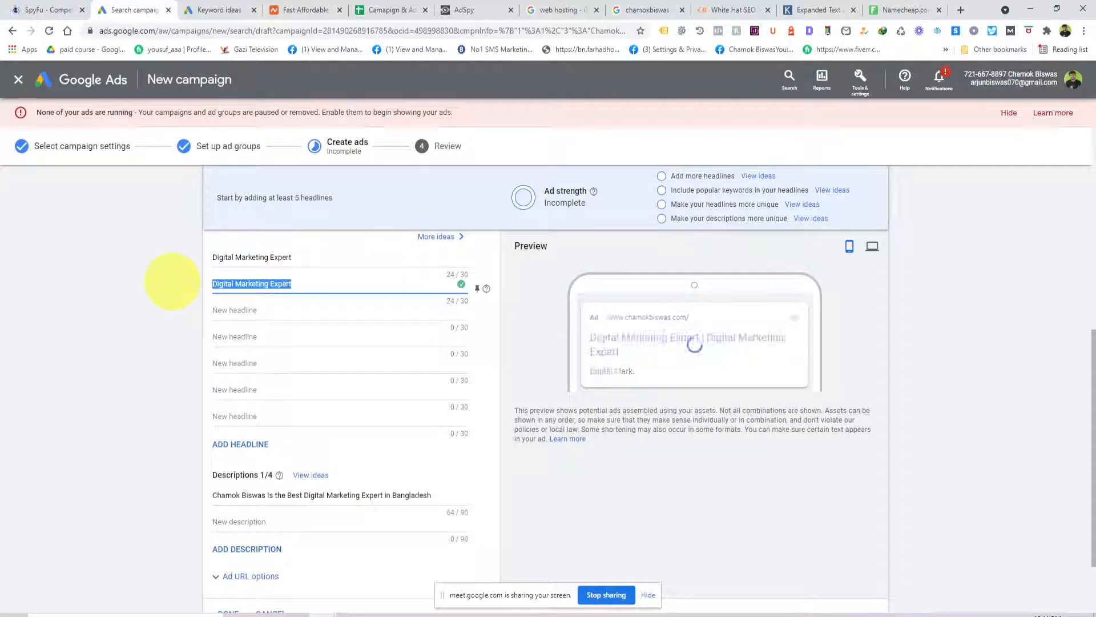
{"action": "type", "text": "ASDASDASDADA"}
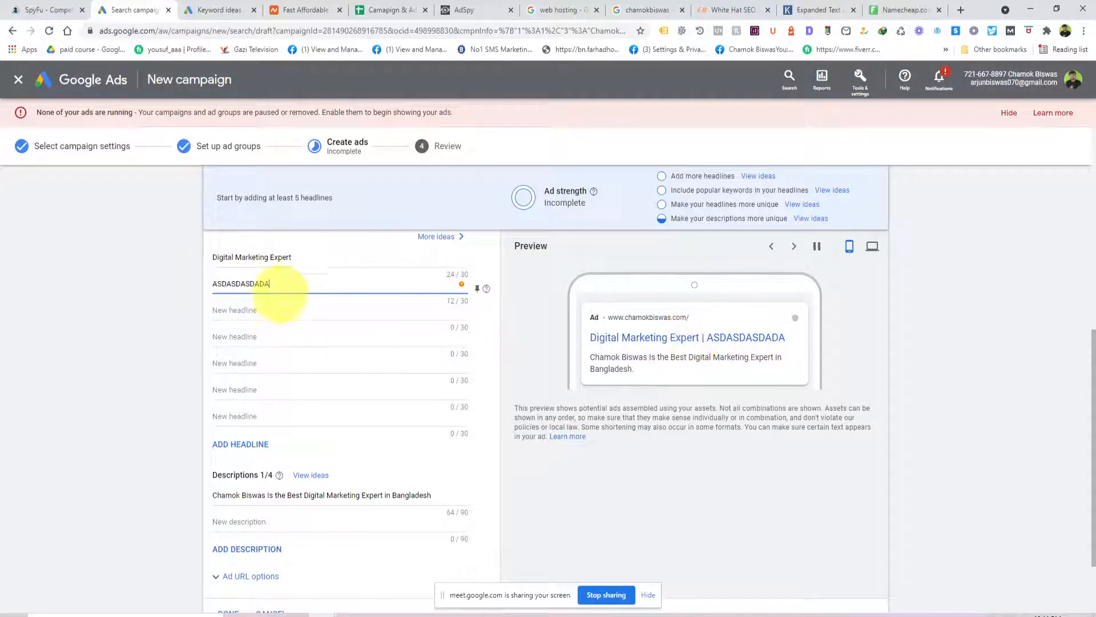
{"action": "double_click", "coordinate": [280, 282]}
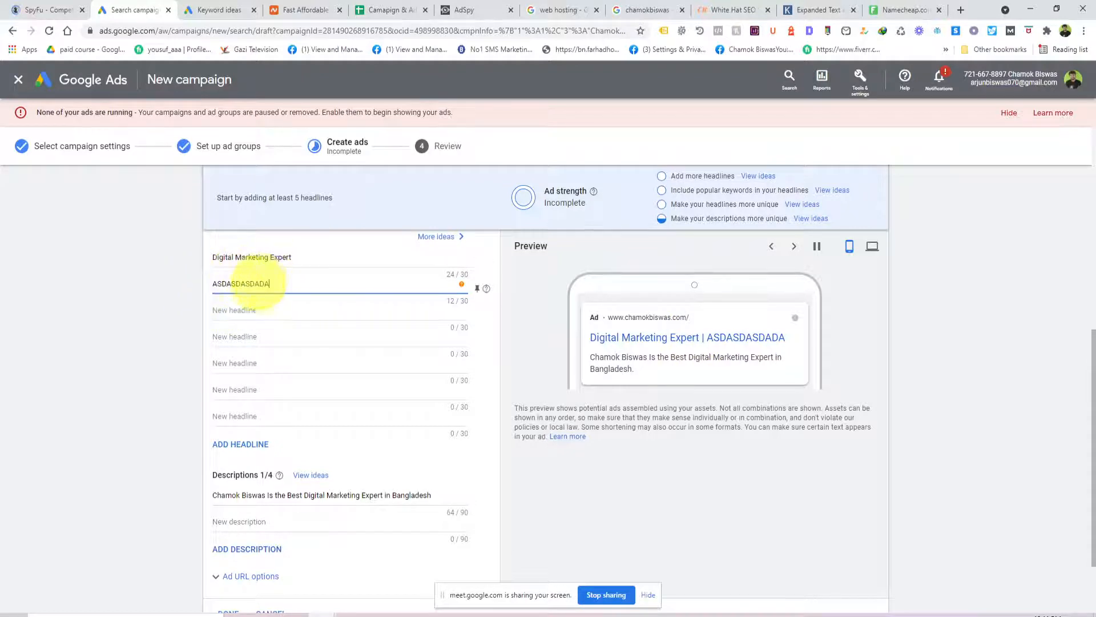
{"action": "key", "text": "BackSpace"}
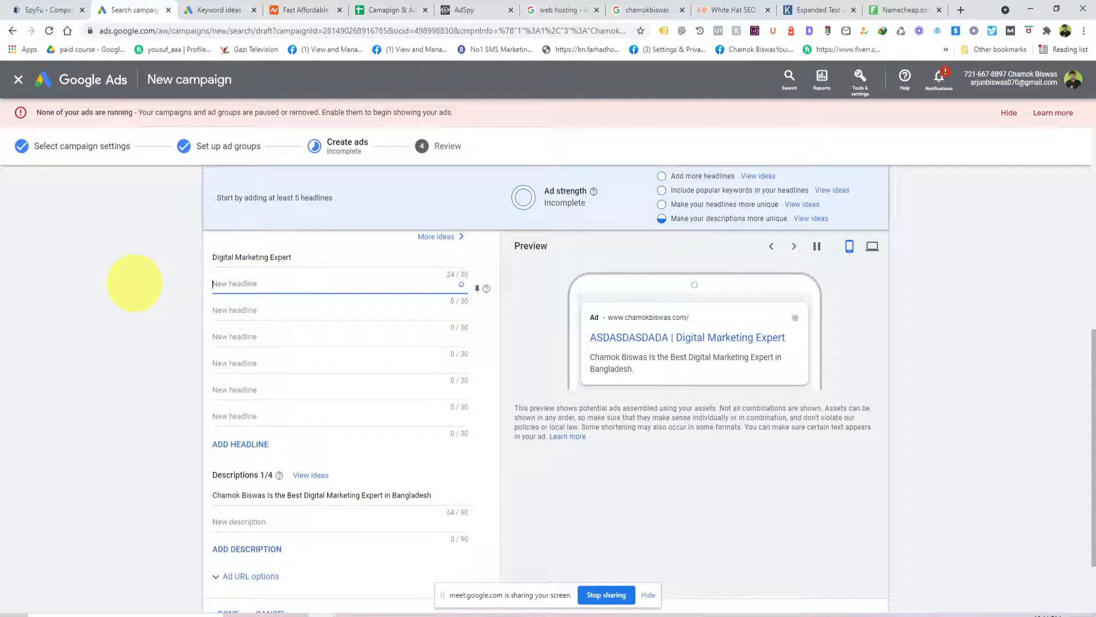
{"action": "type", "text": "ASDASDASDAD"}
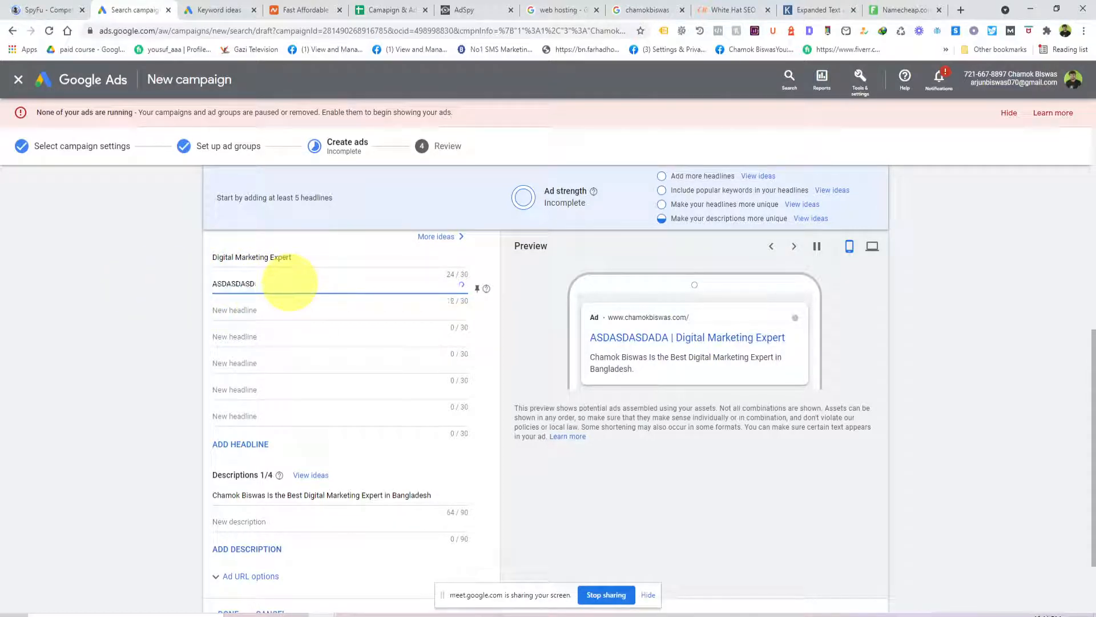
Undo the filler text edits in the Treadmill ad's second headline.
{"action": "key", "text": "ctrl+z"}
{"action": "key", "text": "ctrl+z"}
{"action": "key", "text": "ctrl+z"}
{"action": "key", "text": "ctrl+z"}
{"action": "key", "text": "ctrl+z"}
{"action": "key", "text": "ctrl+z"}
{"action": "key", "text": "ctrl+z"}
{"action": "key", "text": "ctrl+z"}
{"action": "key", "text": "ctrl+z"}
{"action": "key", "text": "ctrl+z"}
{"action": "key", "text": "ctrl+z"}
{"action": "key", "text": "ctrl+z"}
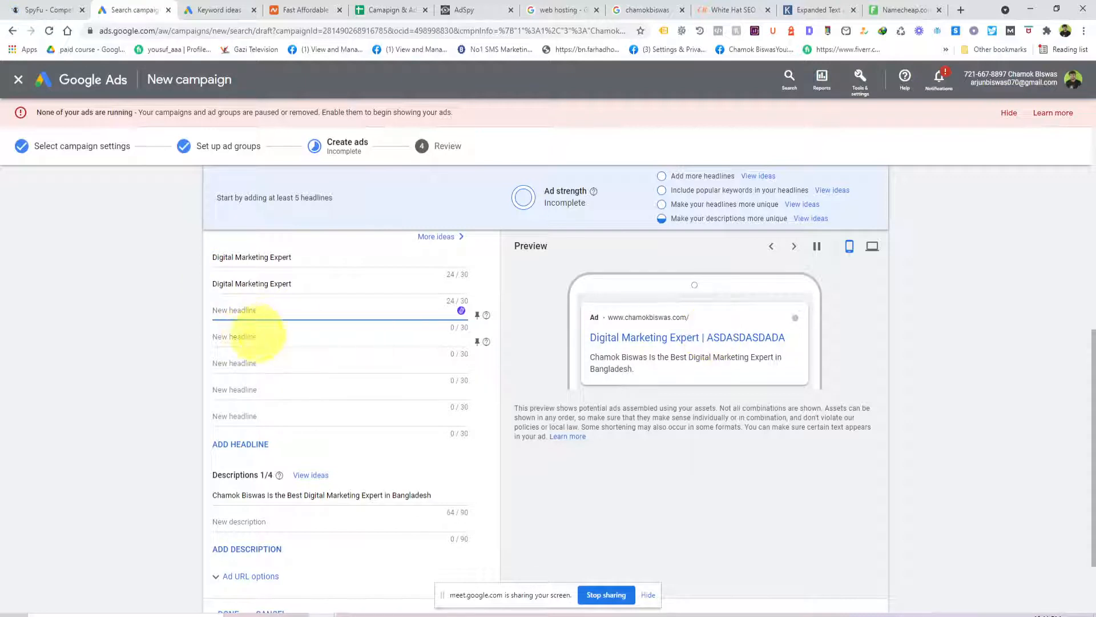
Finish the Treadmill ad with its second description left empty, and try to save the ads and continue.
{"action": "left_click", "coordinate": [409, 422]}
{"action": "scroll", "coordinate": [253, 367], "scroll_direction": "down", "scroll_amount": 2}
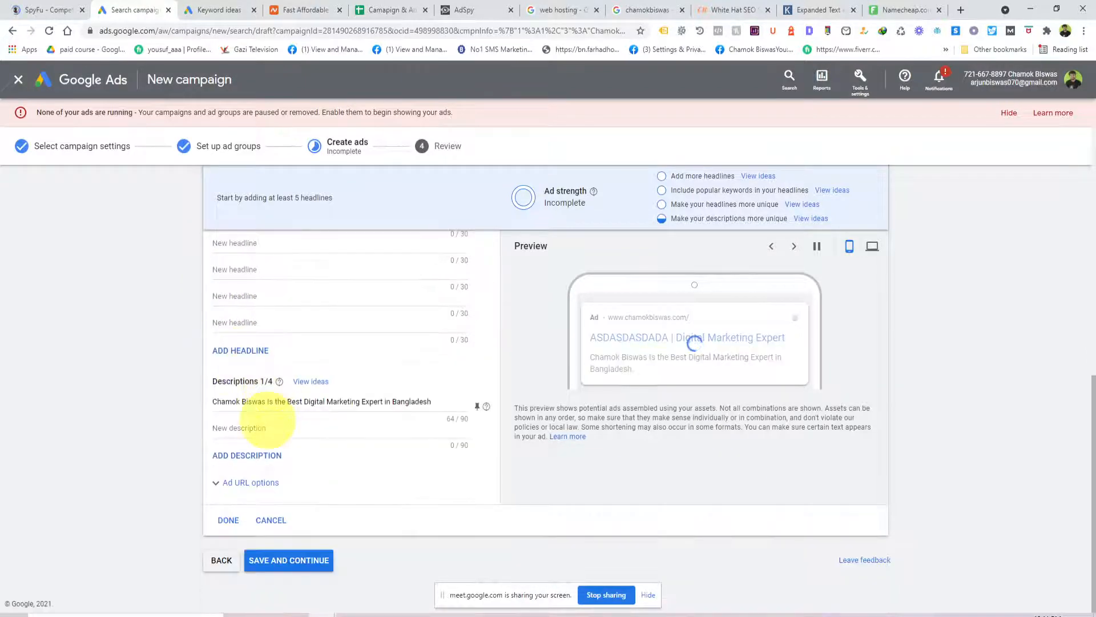
{"action": "left_click", "coordinate": [271, 429]}
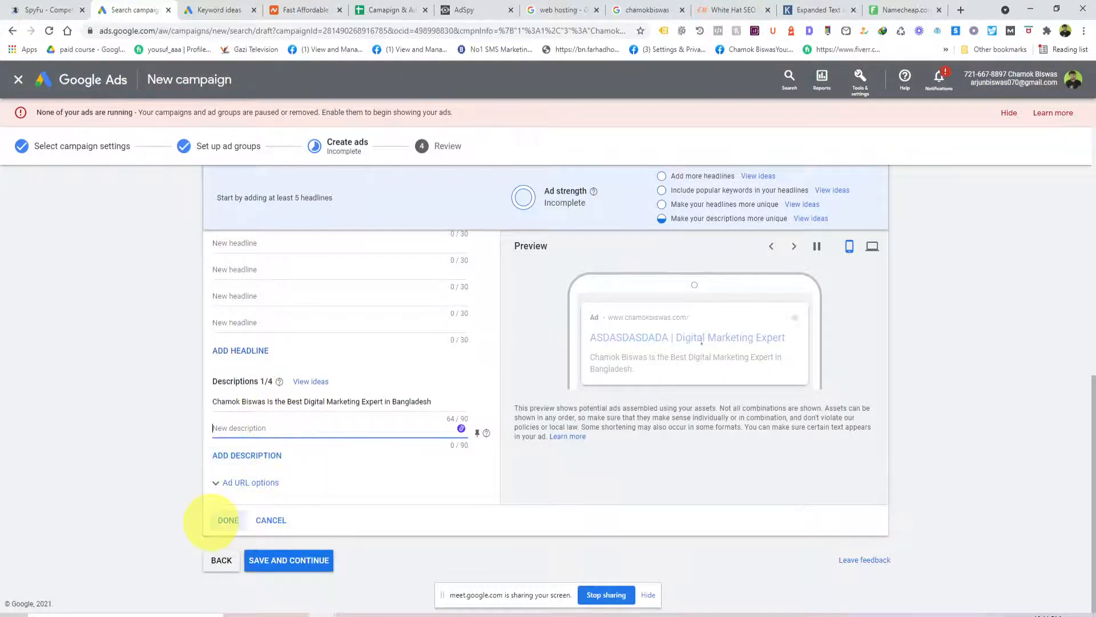
{"action": "left_click", "coordinate": [224, 520]}
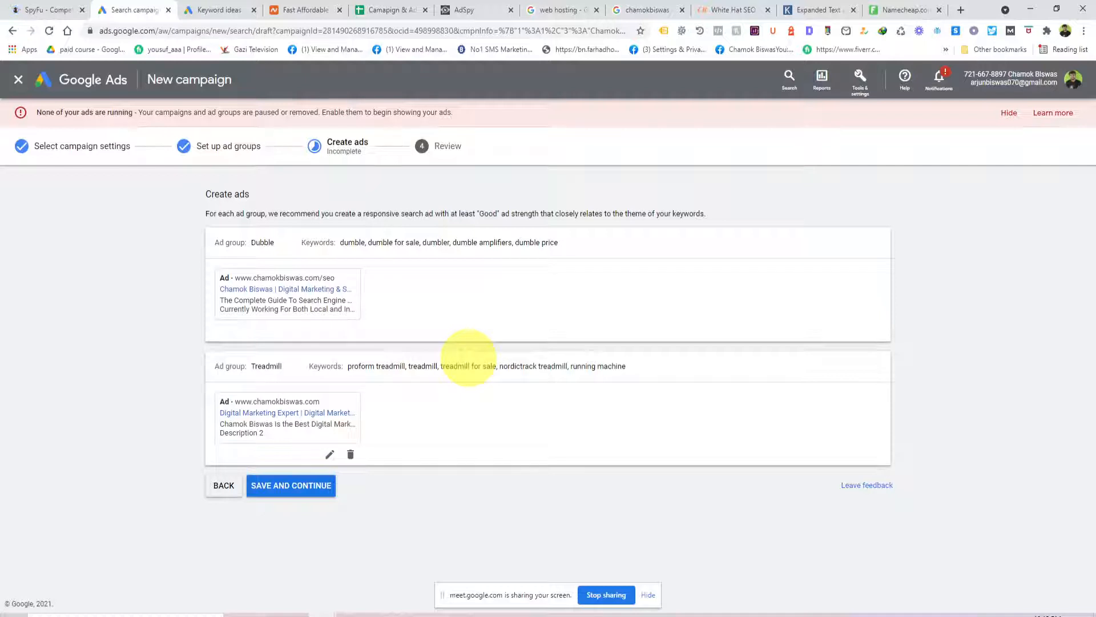
{"action": "left_click", "coordinate": [267, 484]}
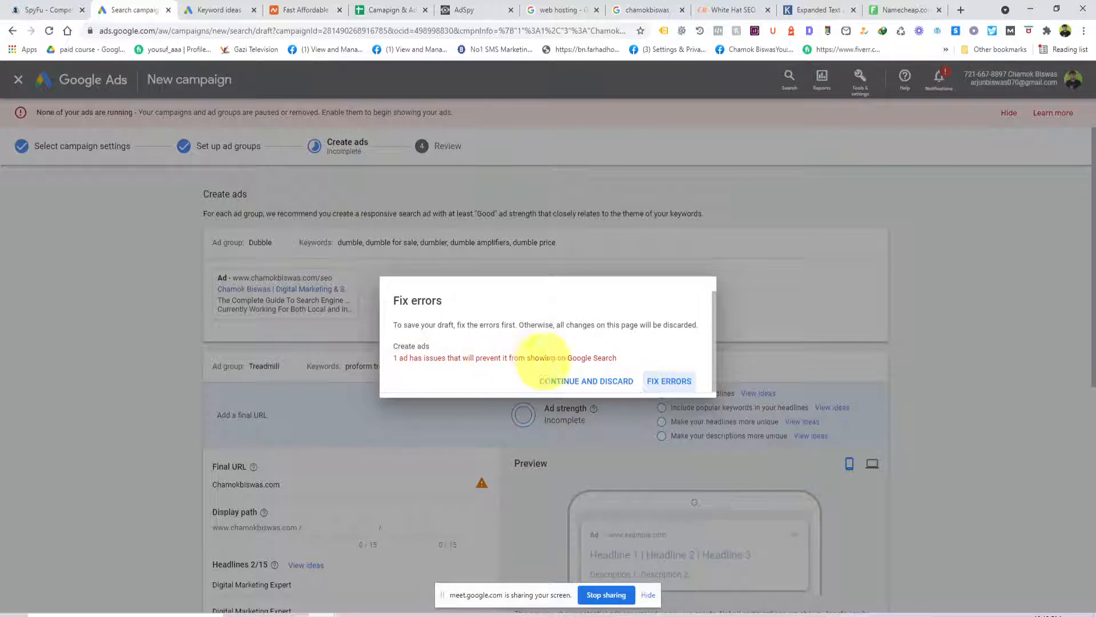
Choose to fix the errors and change the Treadmill ad's duplicate second headline to "Digital Marketing Professional".
{"action": "left_click", "coordinate": [671, 381]}
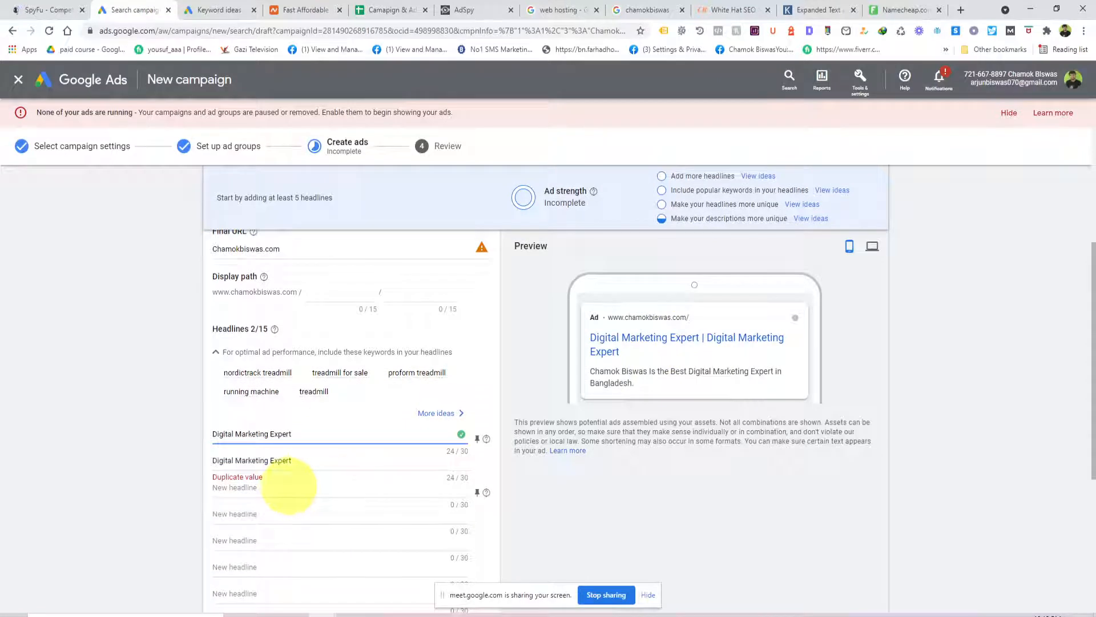
{"action": "left_click_drag", "start_coordinate": [296, 457], "coordinate": [171, 453]}
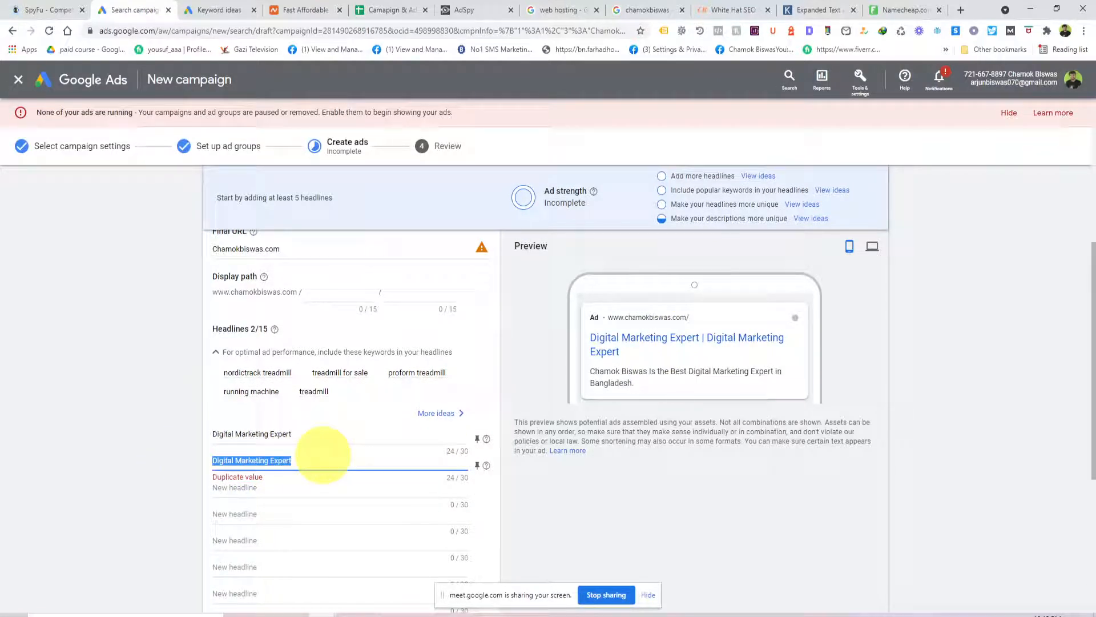
{"action": "left_click", "coordinate": [323, 455]}
{"action": "key", "text": "BackSpace"}
{"action": "key", "text": "BackSpace"}
{"action": "key", "text": "BackSpace"}
{"action": "key", "text": "BackSpace"}
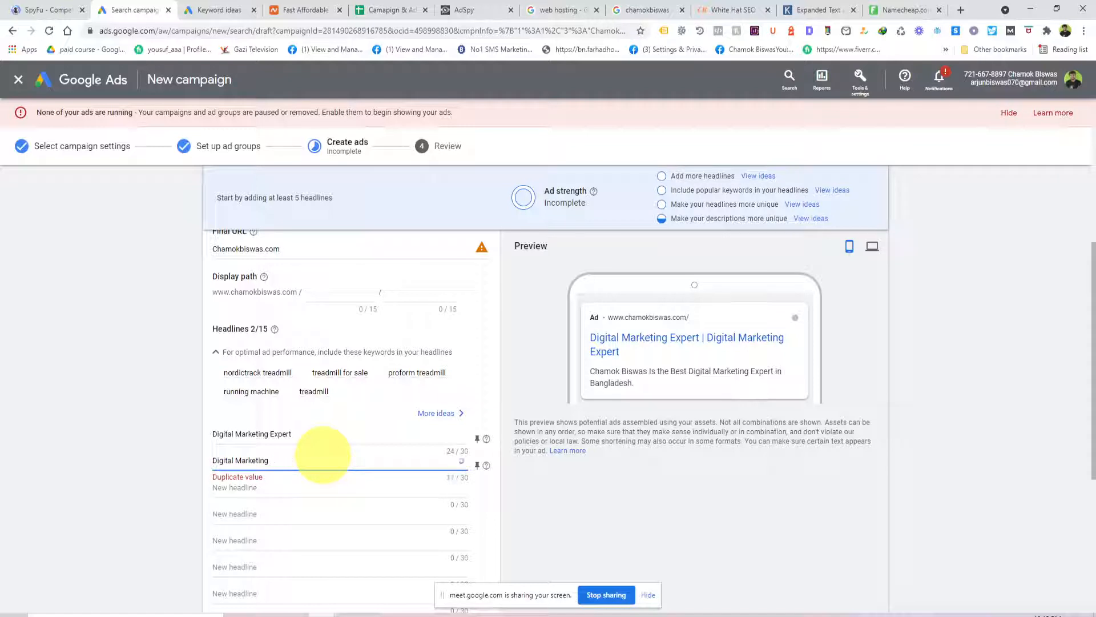
{"action": "type", "text": "pROFESS"}
{"action": "key", "text": "BackSpace"}
{"action": "key", "text": "BackSpace"}
{"action": "key", "text": "BackSpace"}
{"action": "key", "text": "BackSpace"}
{"action": "key", "text": "BackSpace"}
{"action": "key", "text": "BackSpace"}
{"action": "type", "text": "rofessional"}
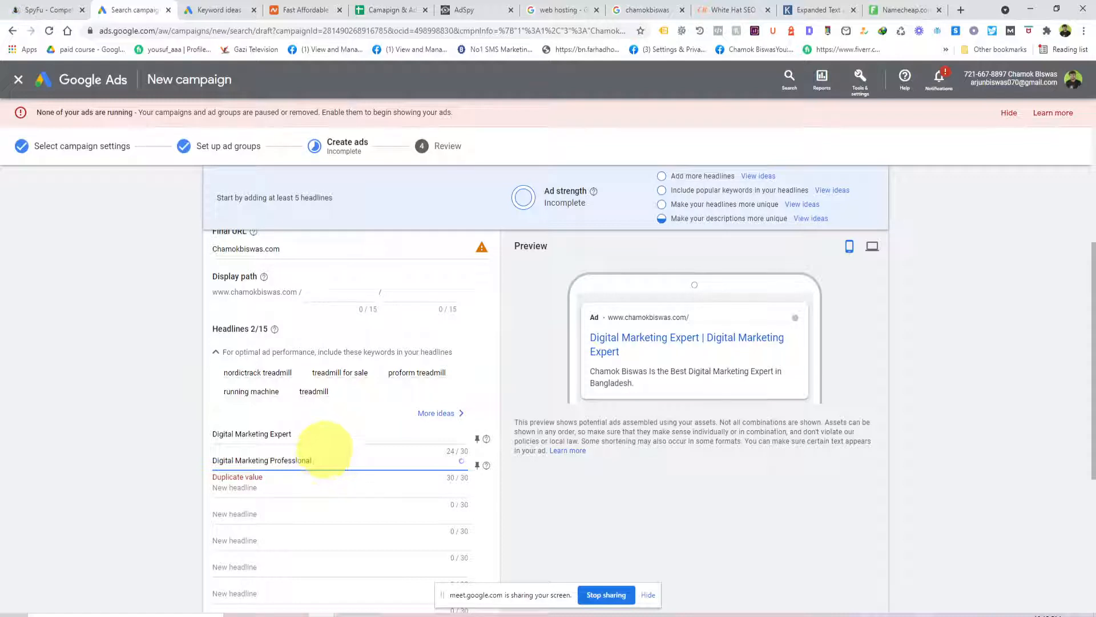
{"action": "left_click", "coordinate": [699, 515]}
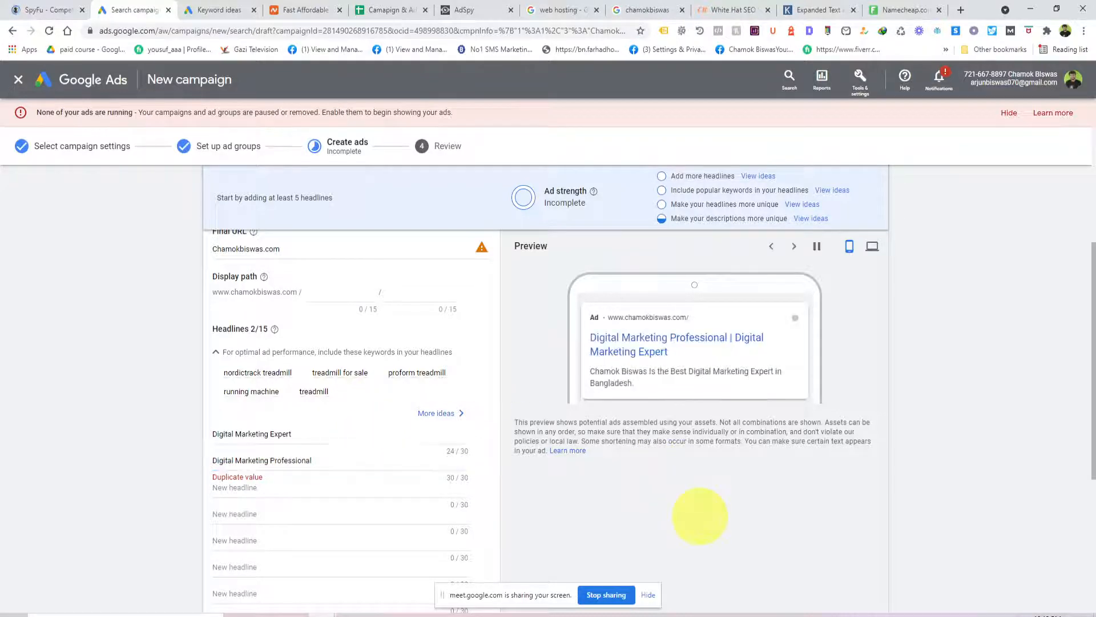
Continue from ad creation to the campaign review.
{"action": "scroll", "coordinate": [411, 477], "scroll_direction": "down", "scroll_amount": 5}
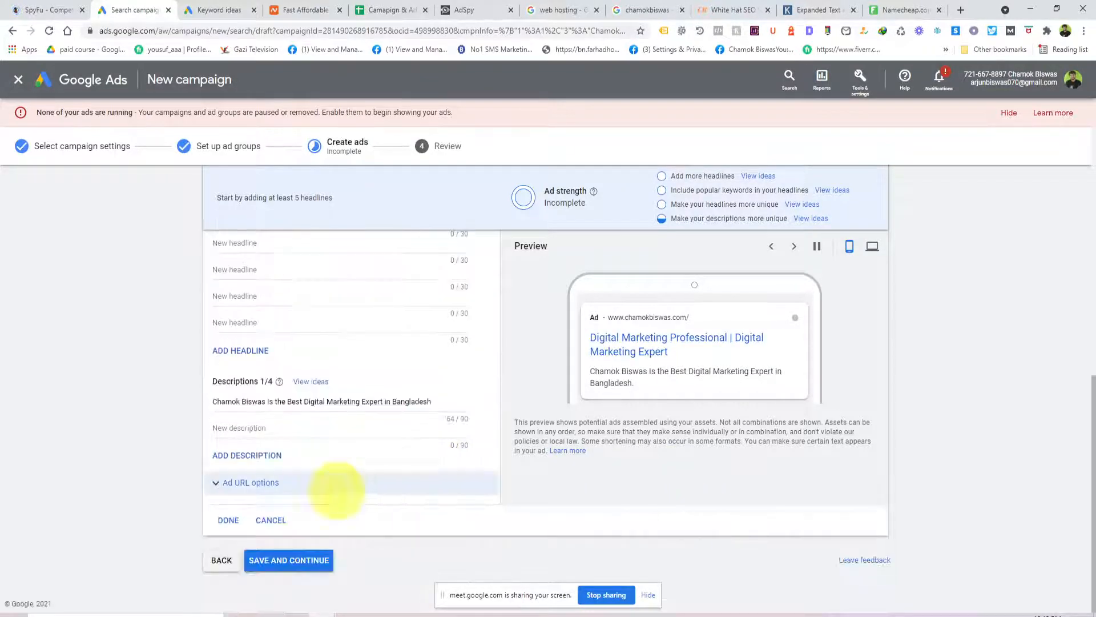
{"action": "left_click", "coordinate": [289, 561]}
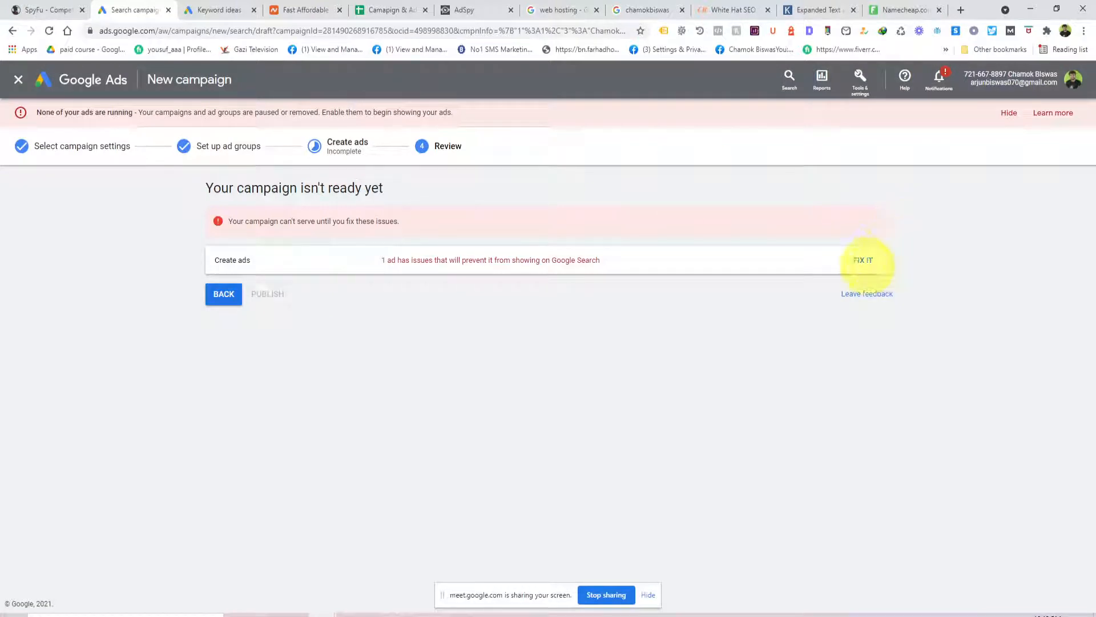
Open the Treadmill ad's issues for fixing, check its missing headlines and descriptions, and exit the campaign draft.
{"action": "left_click", "coordinate": [863, 260]}
{"action": "scroll", "coordinate": [778, 350], "scroll_direction": "down", "scroll_amount": 5}
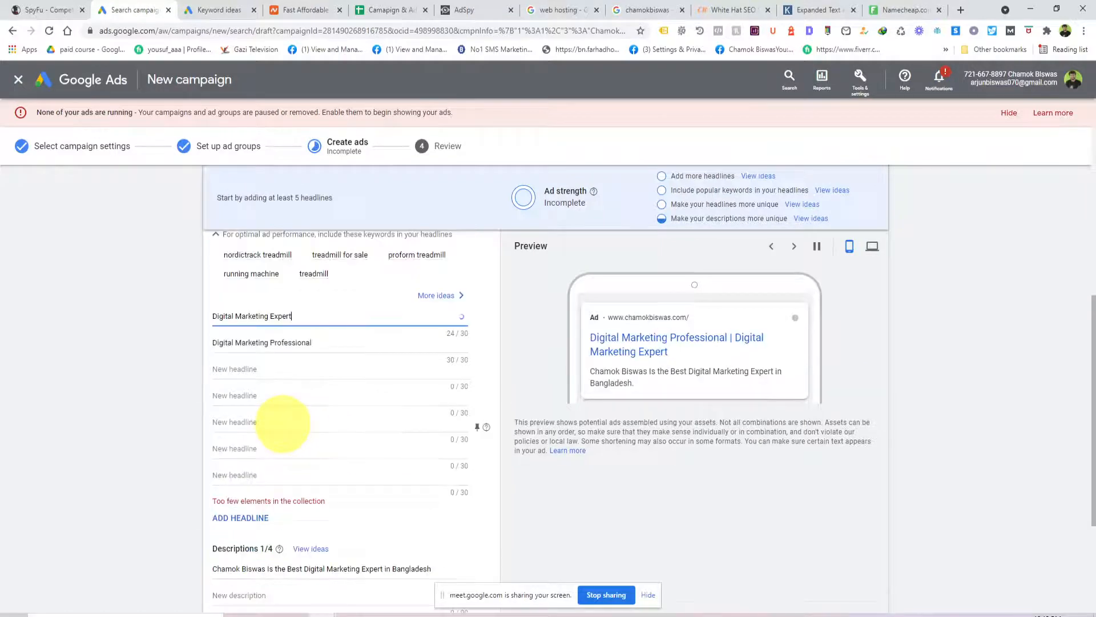
{"action": "scroll", "coordinate": [301, 359], "scroll_direction": "down", "scroll_amount": 3}
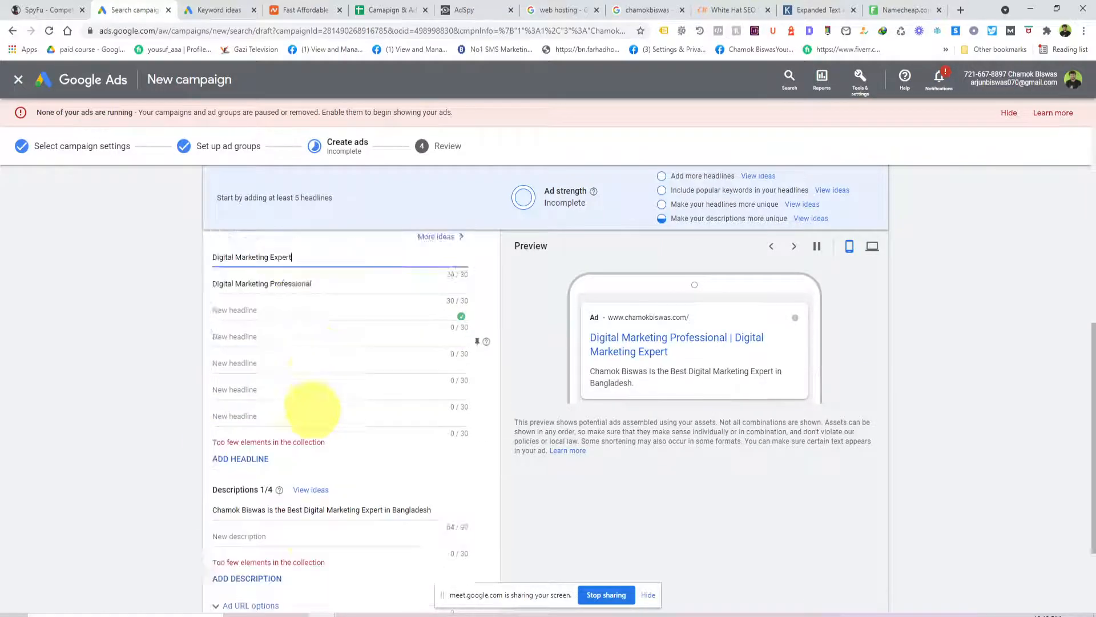
{"action": "left_click", "coordinate": [305, 414]}
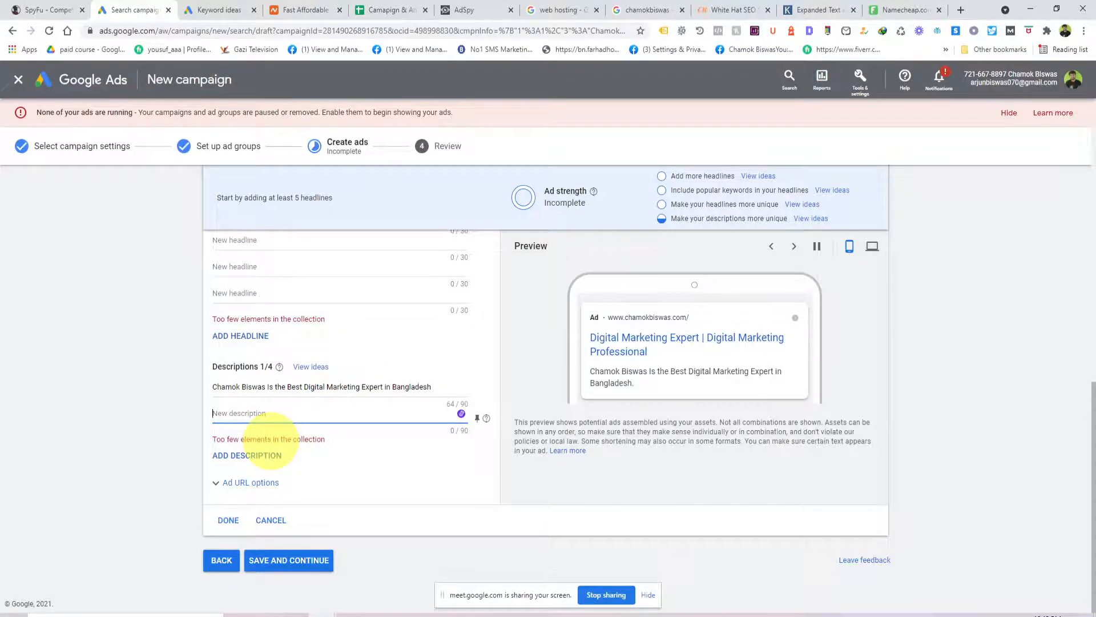
{"action": "scroll", "coordinate": [274, 437], "scroll_direction": "up", "scroll_amount": 10}
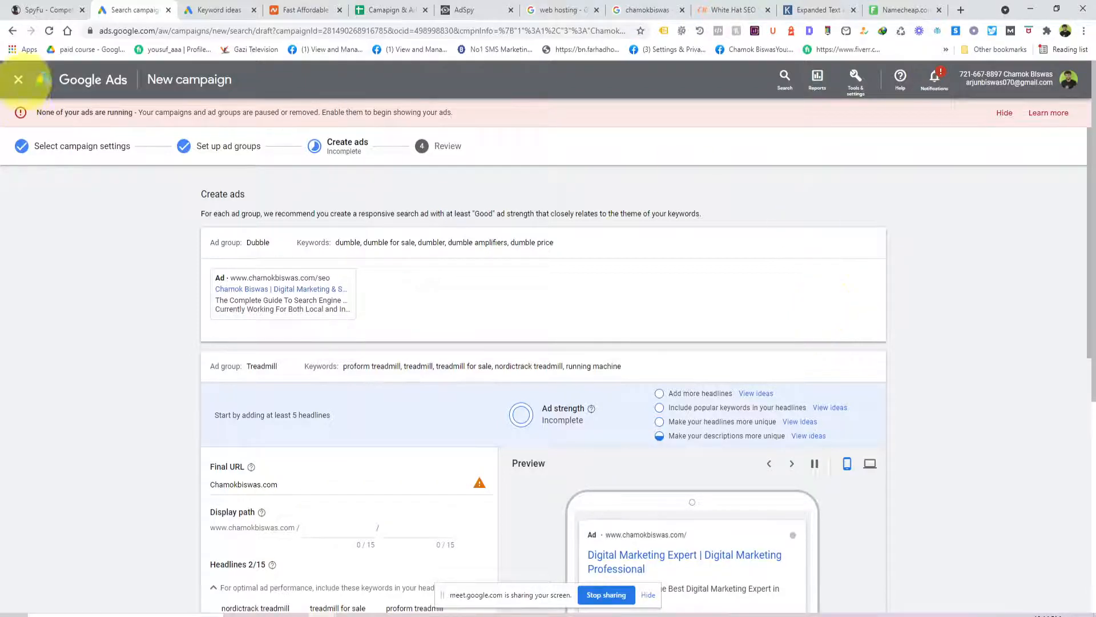
{"action": "left_click", "coordinate": [18, 80]}
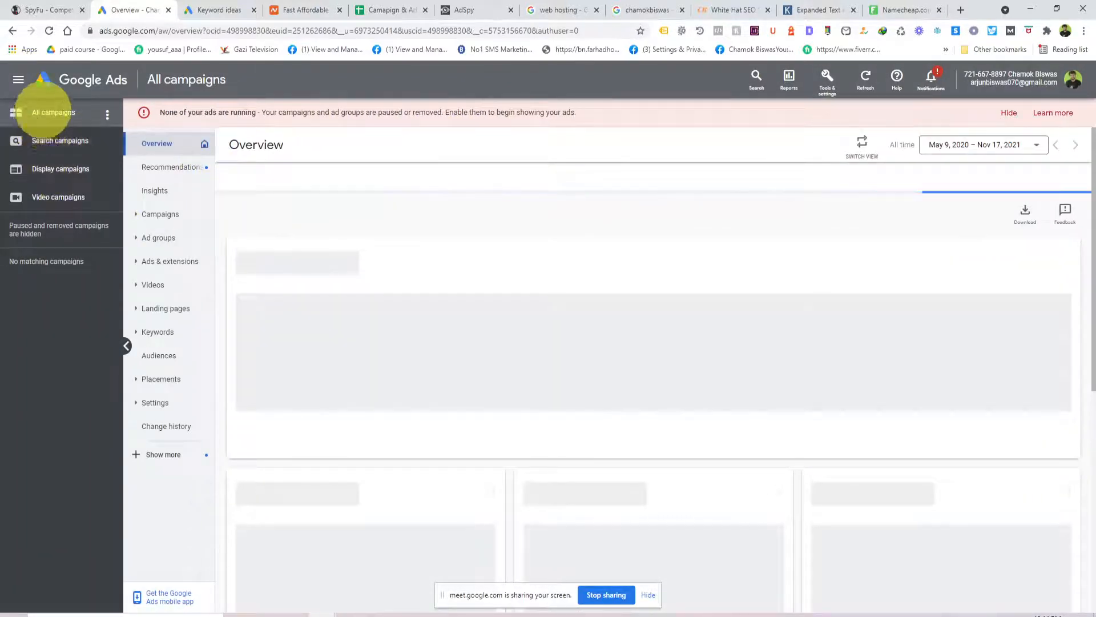
Open the negative keywords for the search campaigns and choose the Student Gathering campaign in the ad group picker.
{"action": "left_click", "coordinate": [49, 137]}
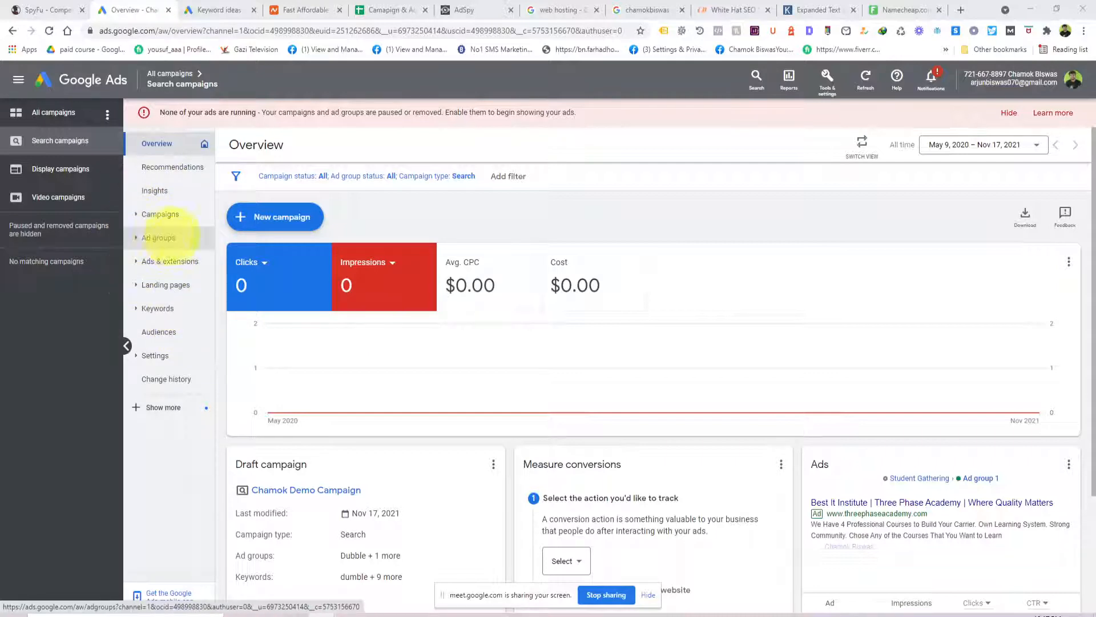
{"action": "left_click", "coordinate": [159, 237]}
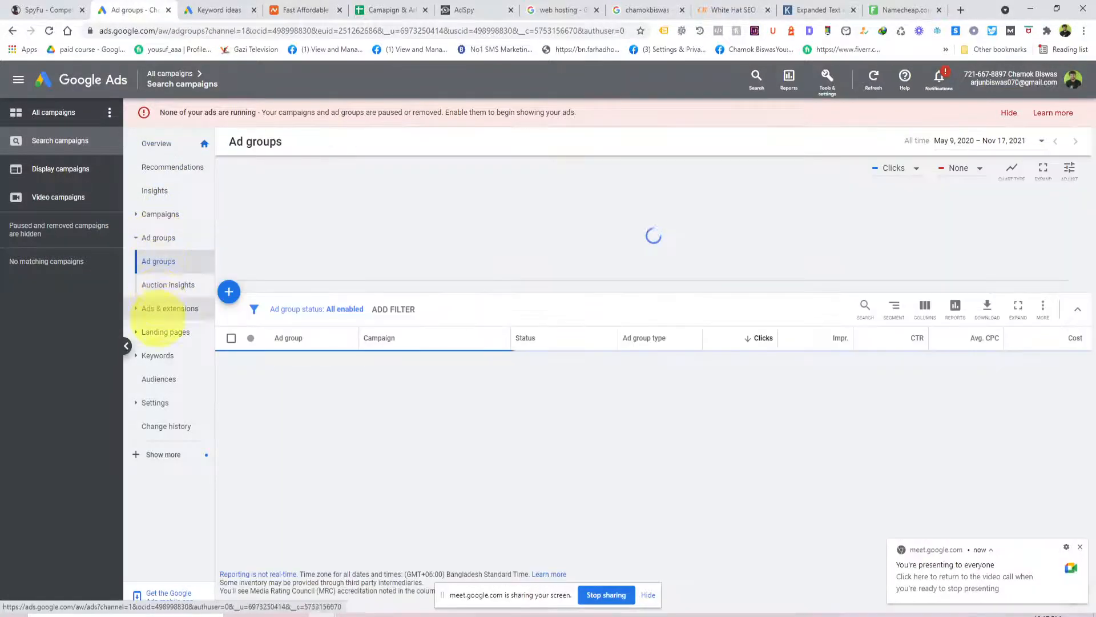
{"action": "left_click", "coordinate": [145, 355]}
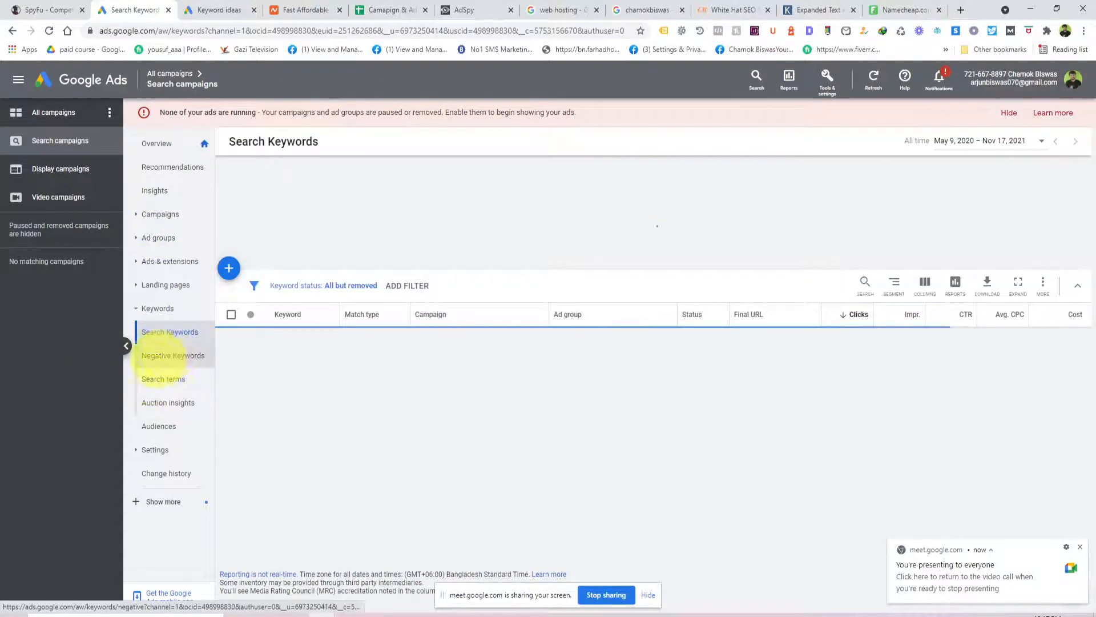
{"action": "left_click", "coordinate": [171, 355]}
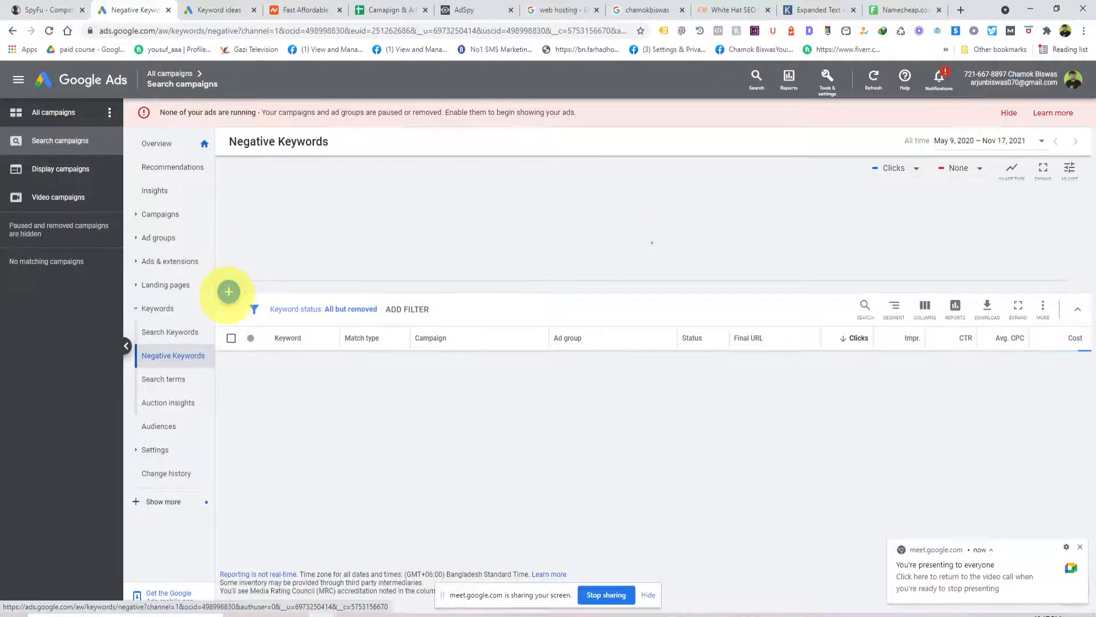
{"action": "left_click", "coordinate": [228, 291]}
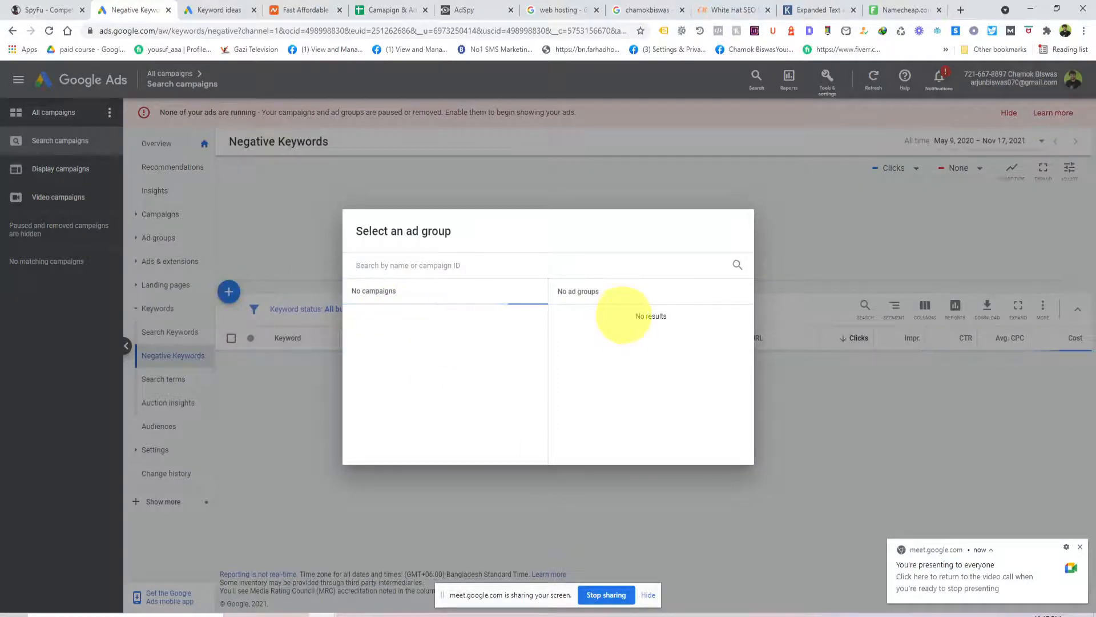
{"action": "left_click", "coordinate": [423, 317]}
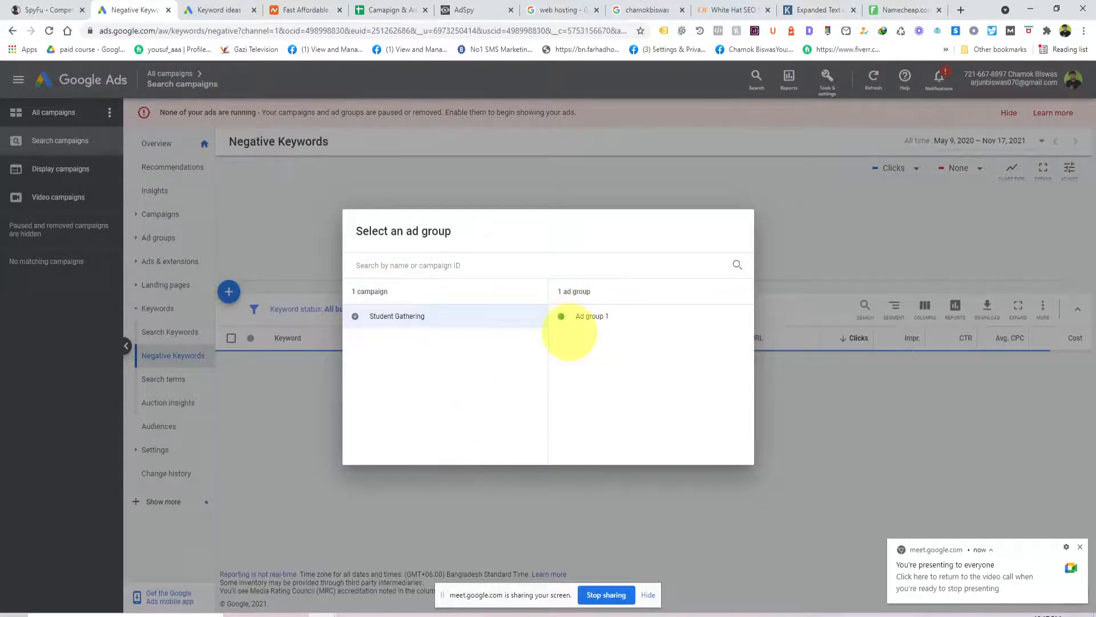
Check the campaign and ad group planning spreadsheet and the Treadmill keyword ideas, and return to the negative keywords page.
{"action": "left_click", "coordinate": [394, 9]}
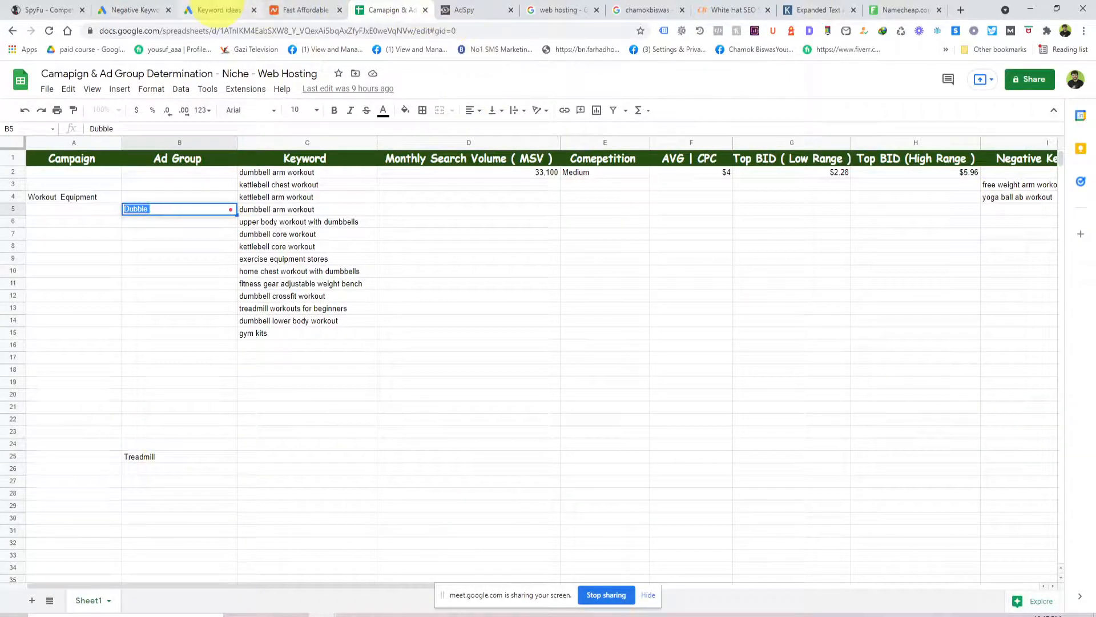
{"action": "left_click", "coordinate": [218, 10]}
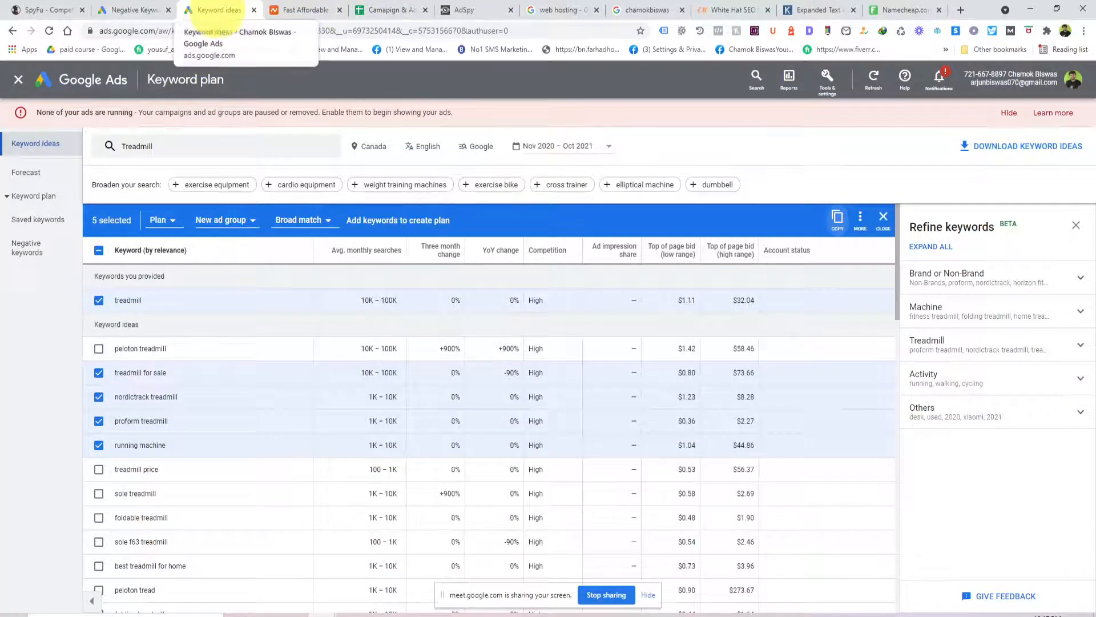
{"action": "left_click", "coordinate": [135, 10]}
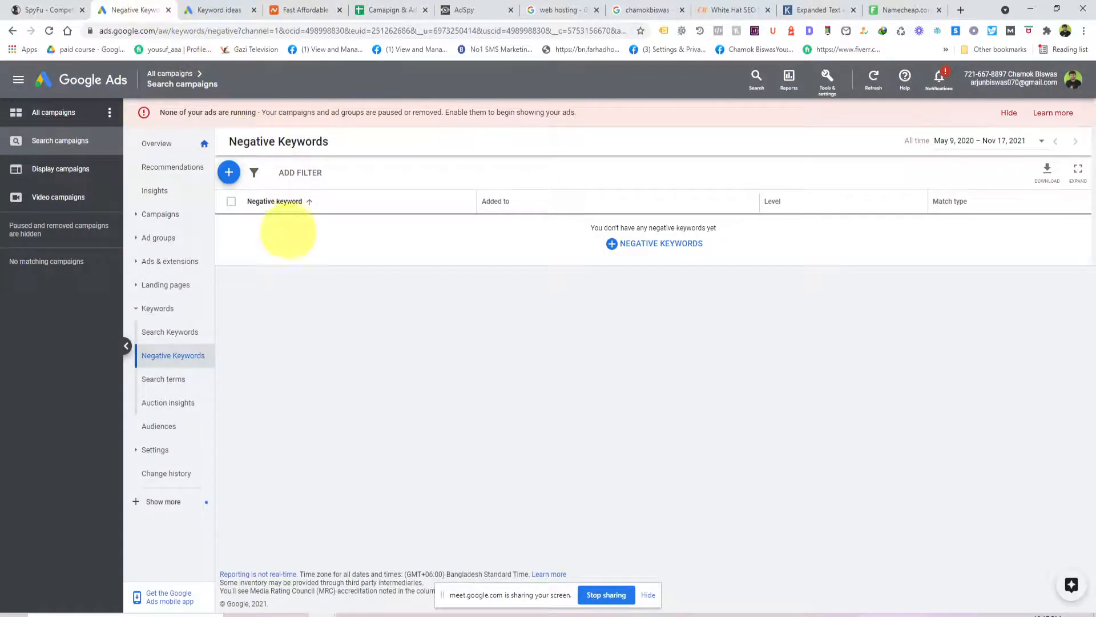
Start adding negative keywords and compare the Ad group and Campaign levels they can be added to, keeping Campaign.
{"action": "left_click", "coordinate": [228, 171]}
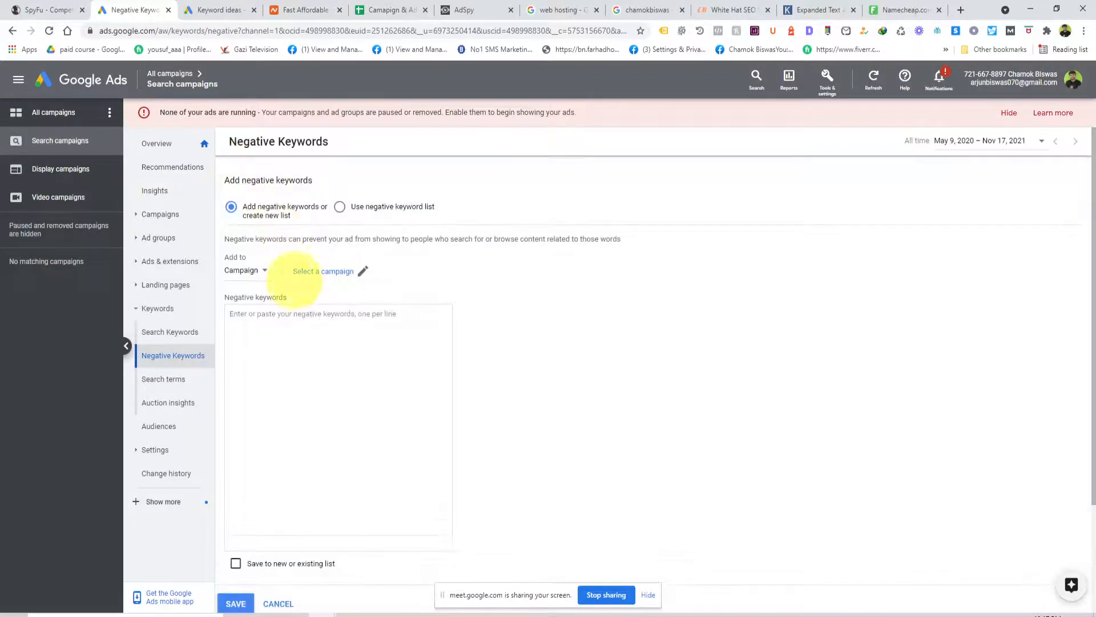
{"action": "left_click", "coordinate": [254, 270]}
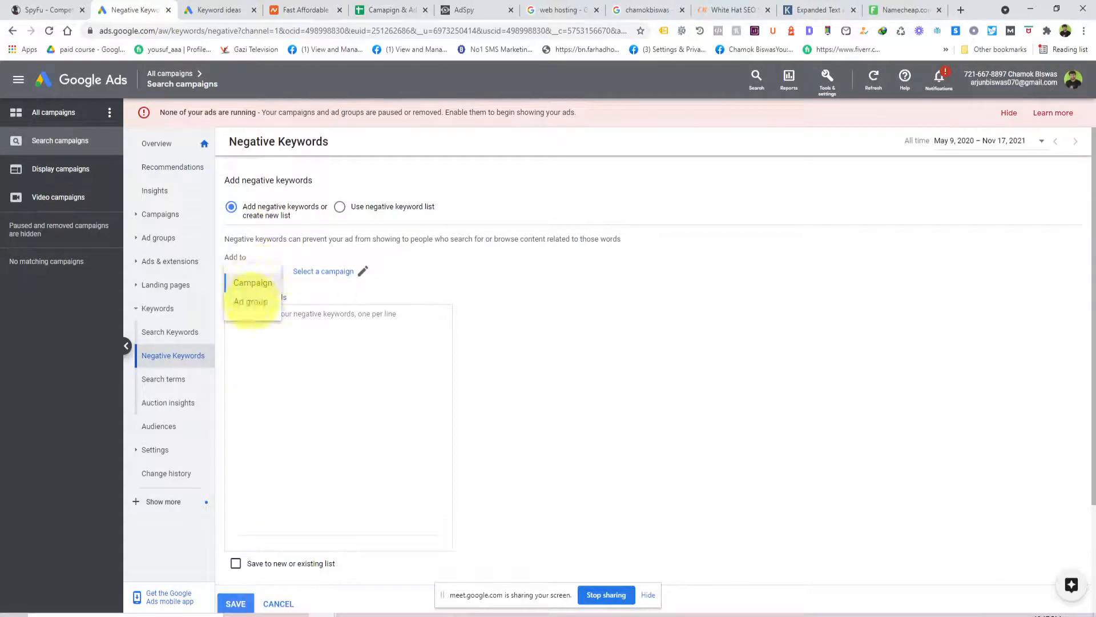
{"action": "left_click", "coordinate": [250, 302]}
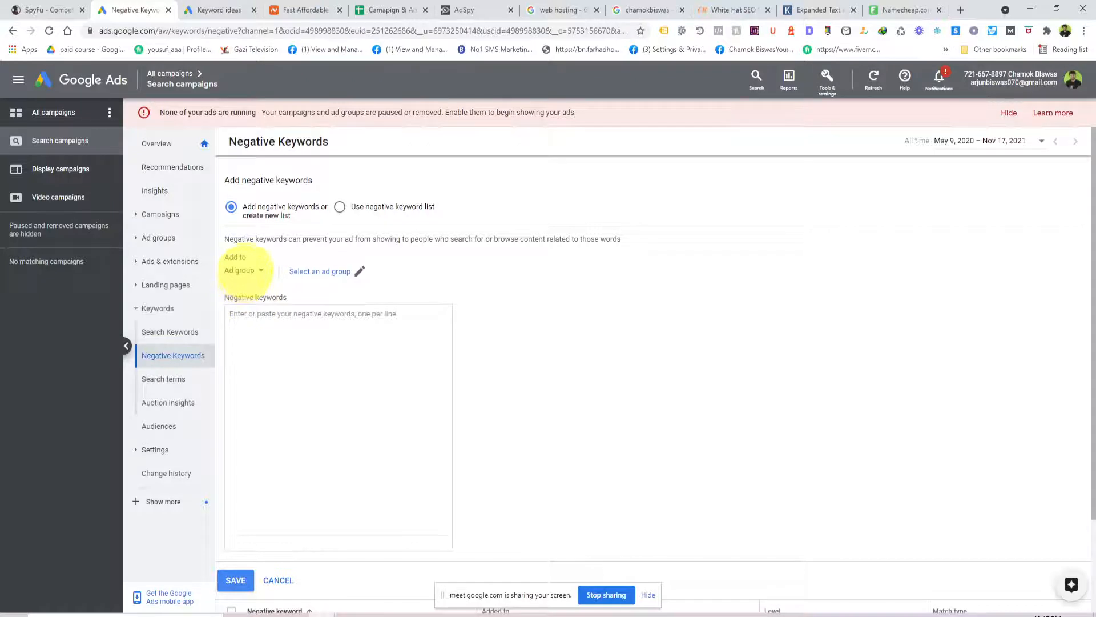
{"action": "left_click", "coordinate": [244, 269]}
{"action": "left_click", "coordinate": [246, 279]}
{"action": "left_click", "coordinate": [242, 269]}
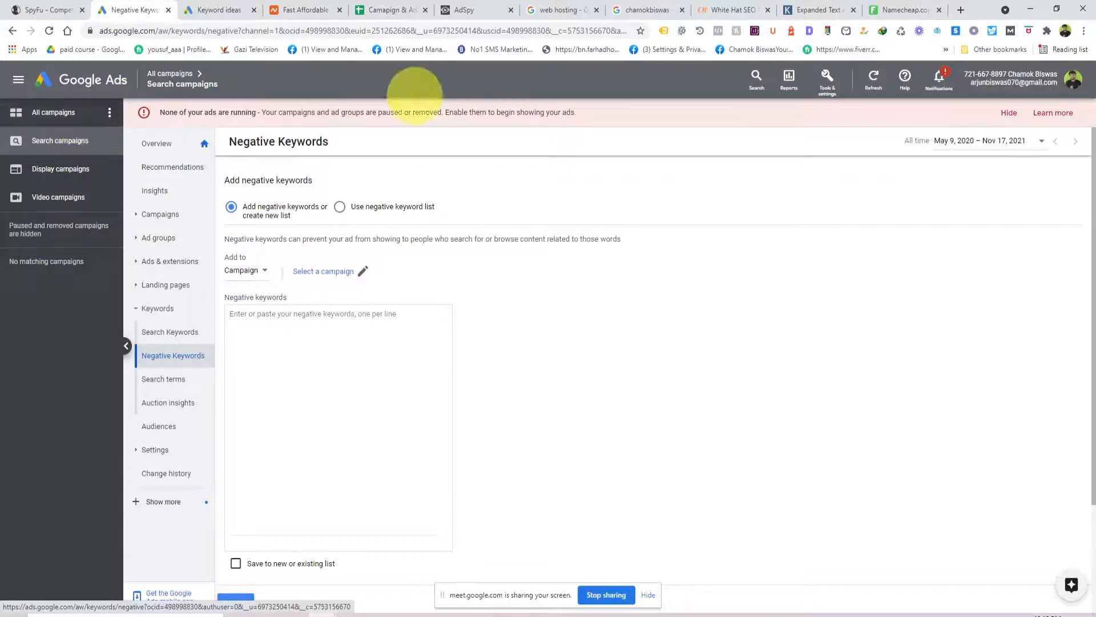
Open the Need Panda account's overview and dismiss the content targeting tip.
{"action": "left_click", "coordinate": [1072, 80]}
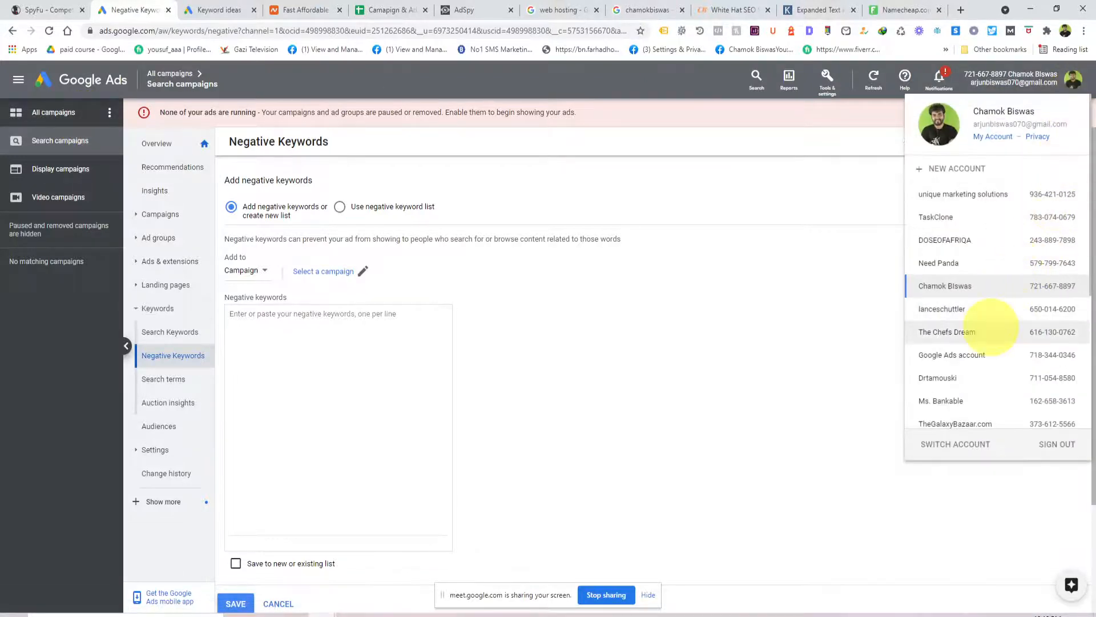
{"action": "scroll", "coordinate": [951, 319], "scroll_direction": "down", "scroll_amount": 1}
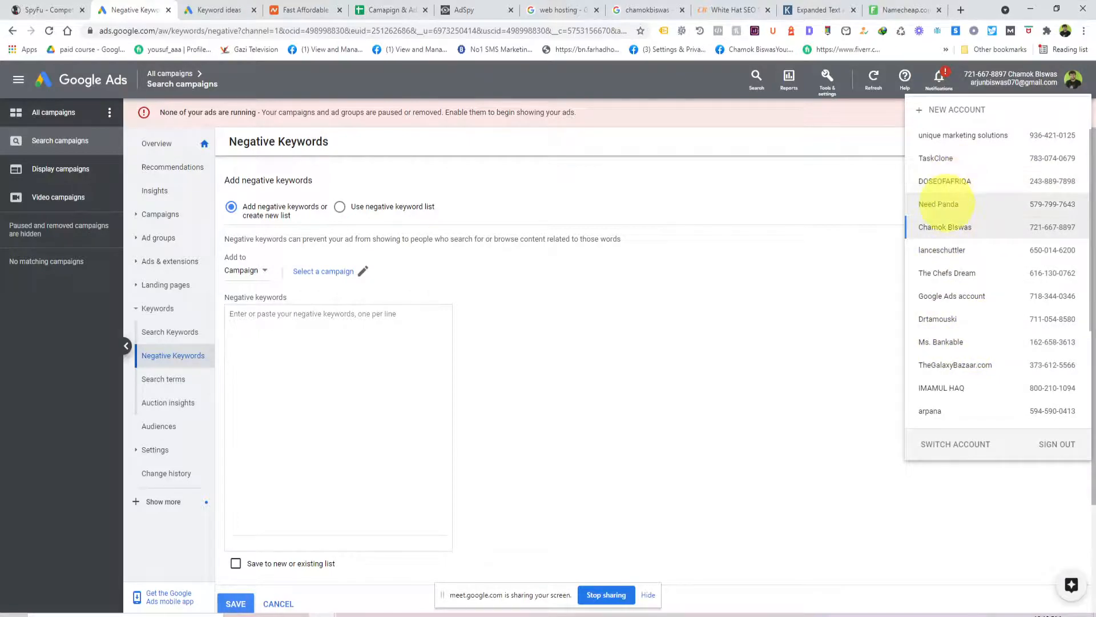
{"action": "left_click", "coordinate": [948, 202]}
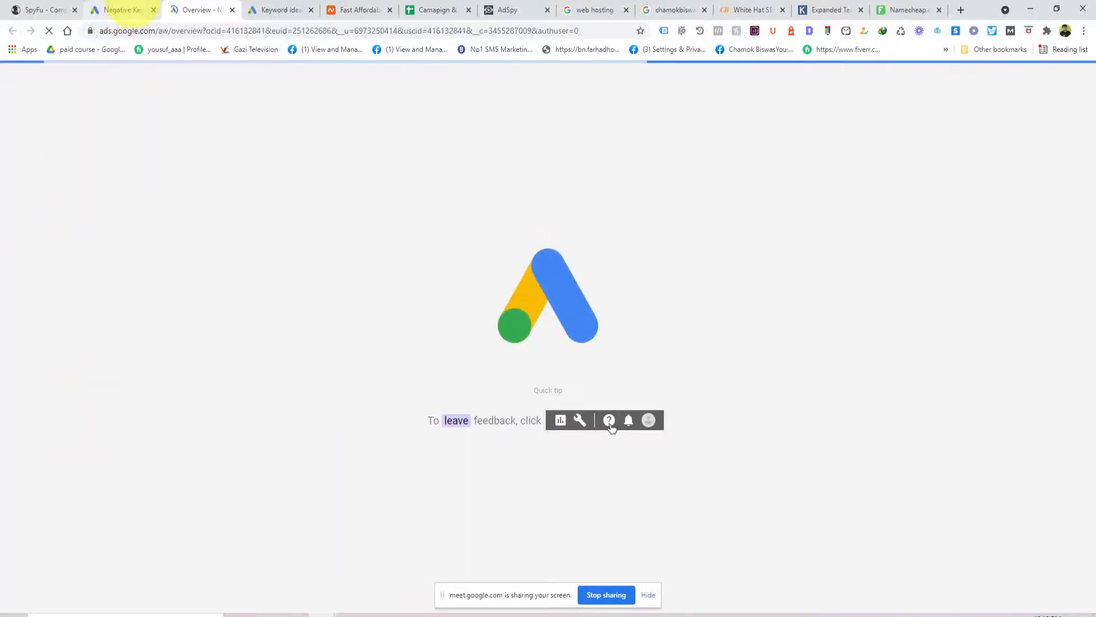
{"action": "left_click", "coordinate": [117, 10]}
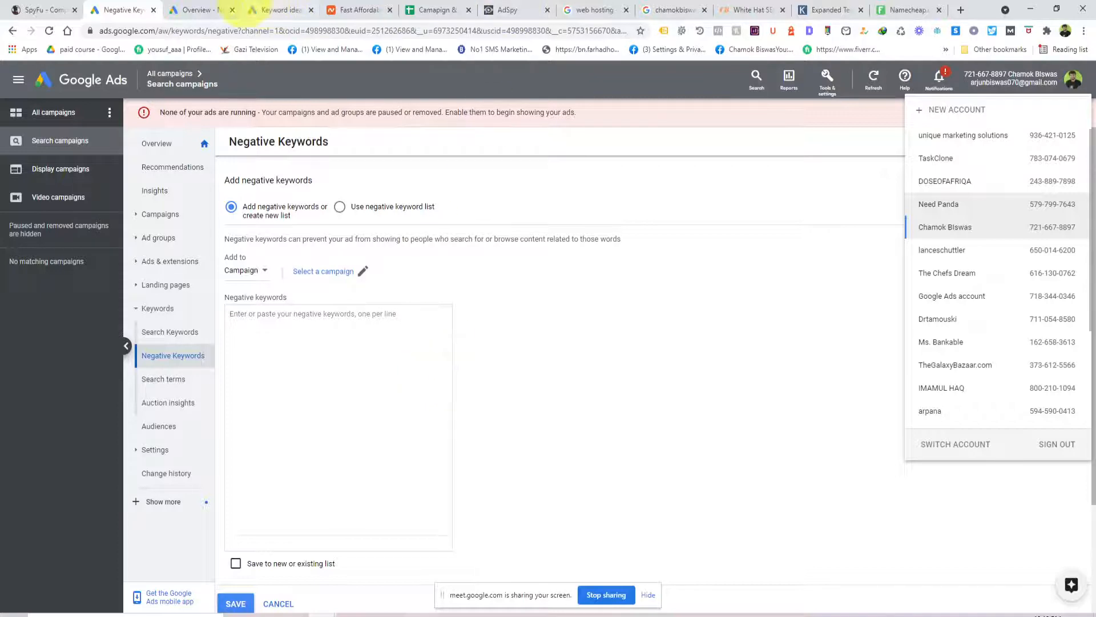
{"action": "left_click", "coordinate": [209, 10]}
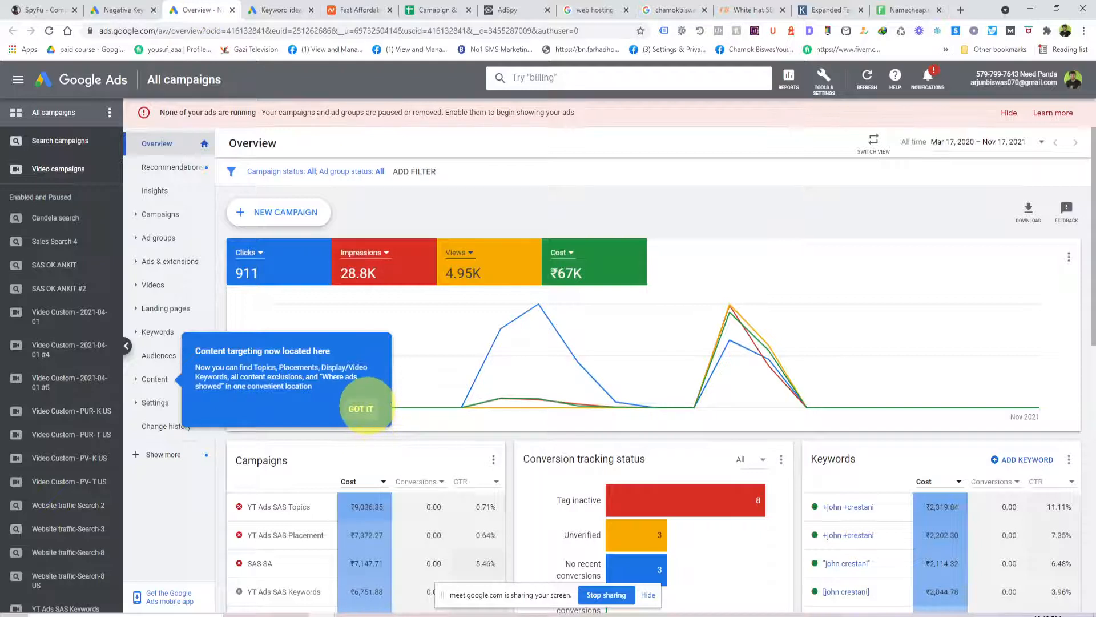
{"action": "left_click", "coordinate": [361, 408]}
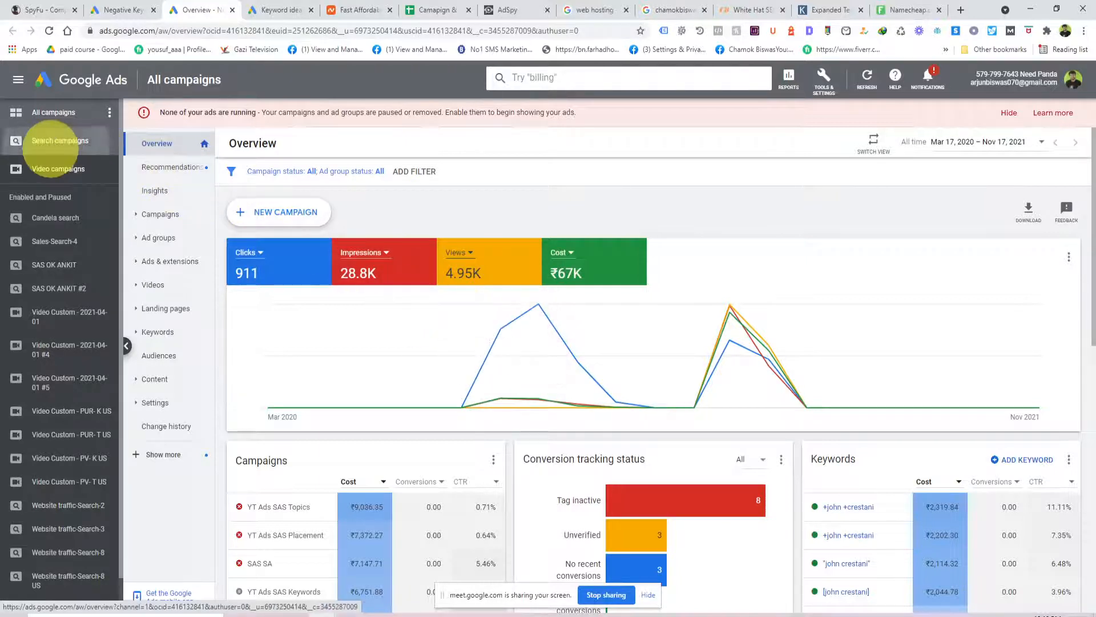
Show only the search campaigns and review their overview of campaigns, conversion tracking, keywords, searches and most-shown ads.
{"action": "left_click", "coordinate": [45, 141]}
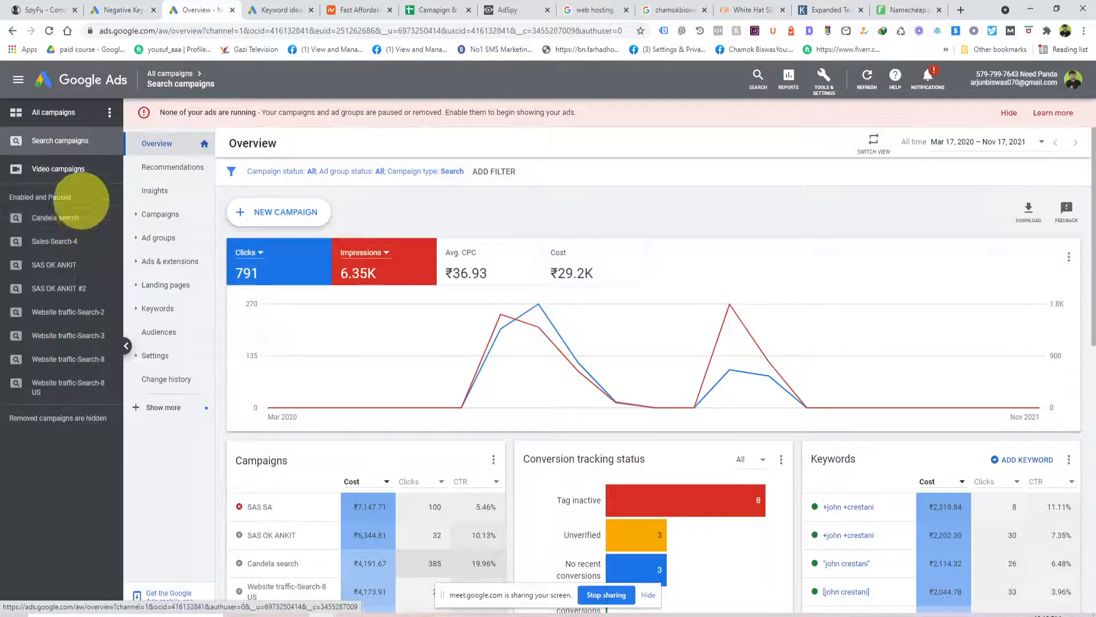
{"action": "left_click", "coordinate": [110, 112]}
{"action": "left_click", "coordinate": [692, 159]}
{"action": "scroll", "coordinate": [649, 269], "scroll_direction": "down", "scroll_amount": 4}
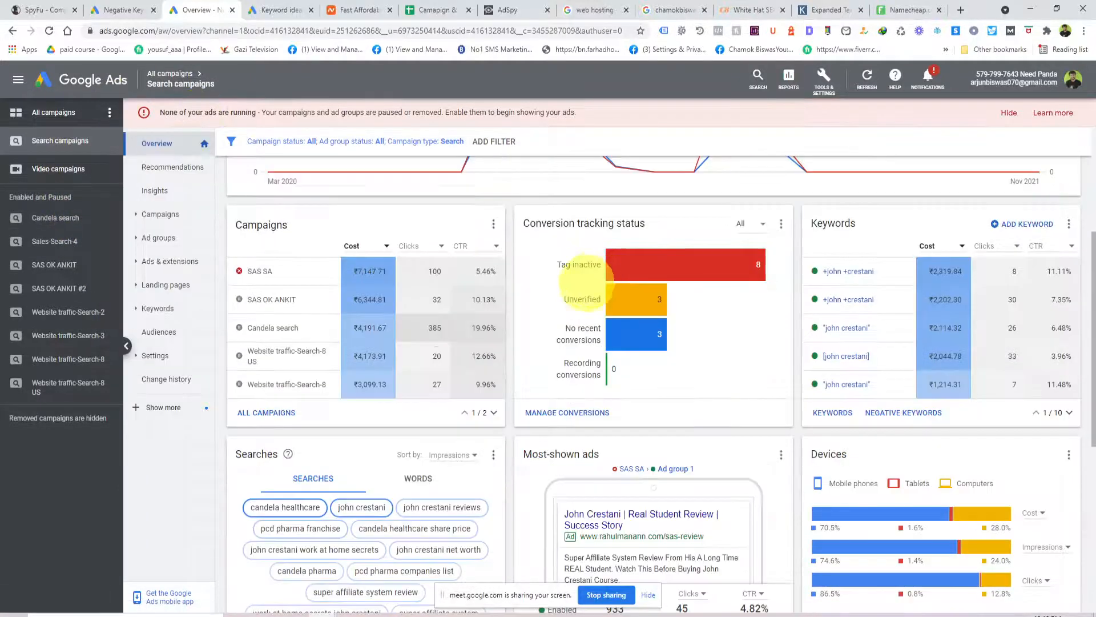
{"action": "scroll", "coordinate": [503, 328], "scroll_direction": "down", "scroll_amount": 2}
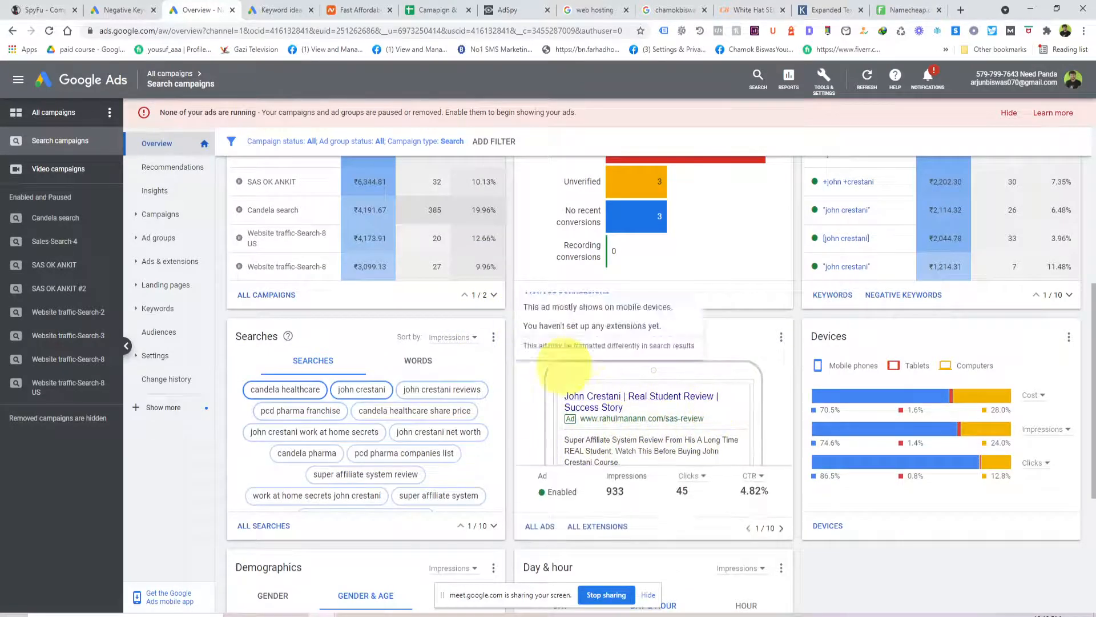
{"action": "scroll", "coordinate": [486, 363], "scroll_direction": "up", "scroll_amount": 6}
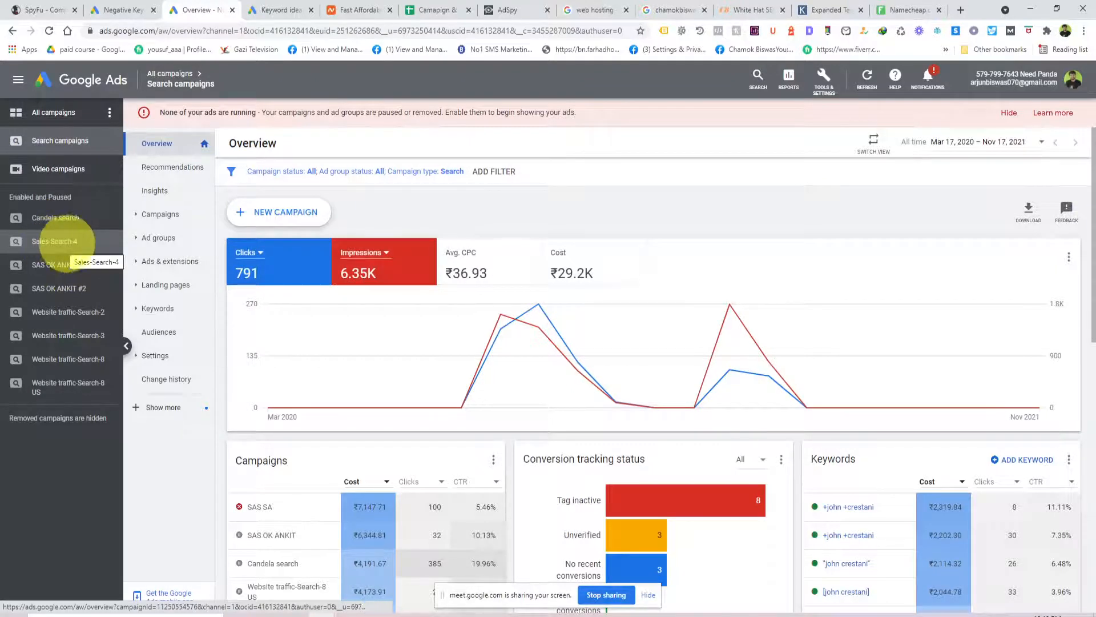
View the Sales-Search-4 campaign's overview and switch to the Candela search campaign.
{"action": "left_click", "coordinate": [66, 242]}
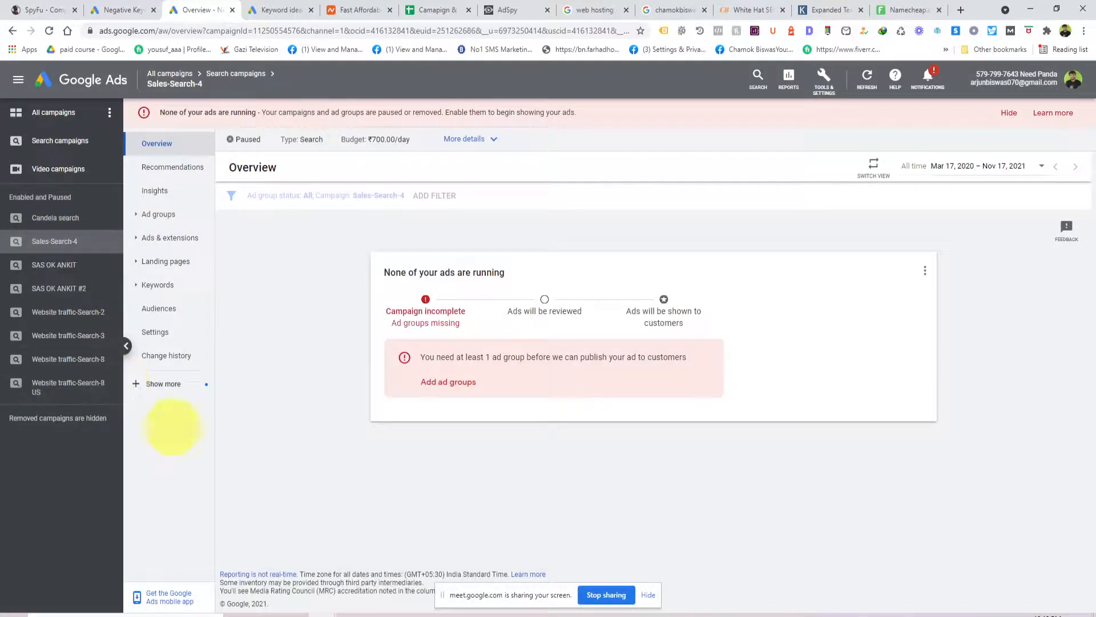
{"action": "left_click", "coordinate": [68, 218]}
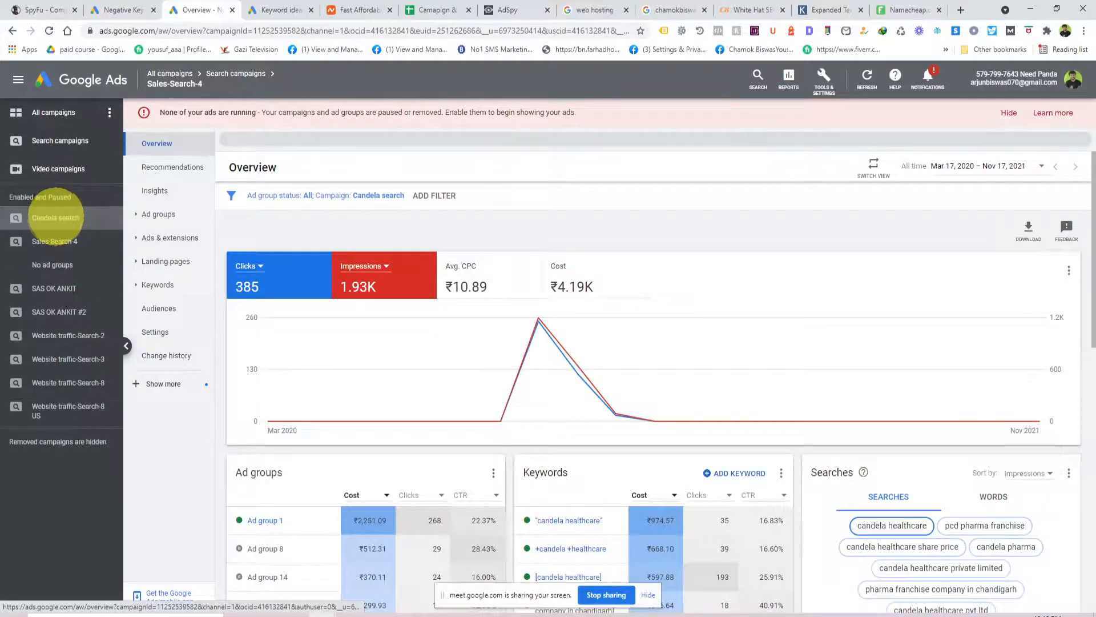
{"action": "left_click", "coordinate": [55, 217]}
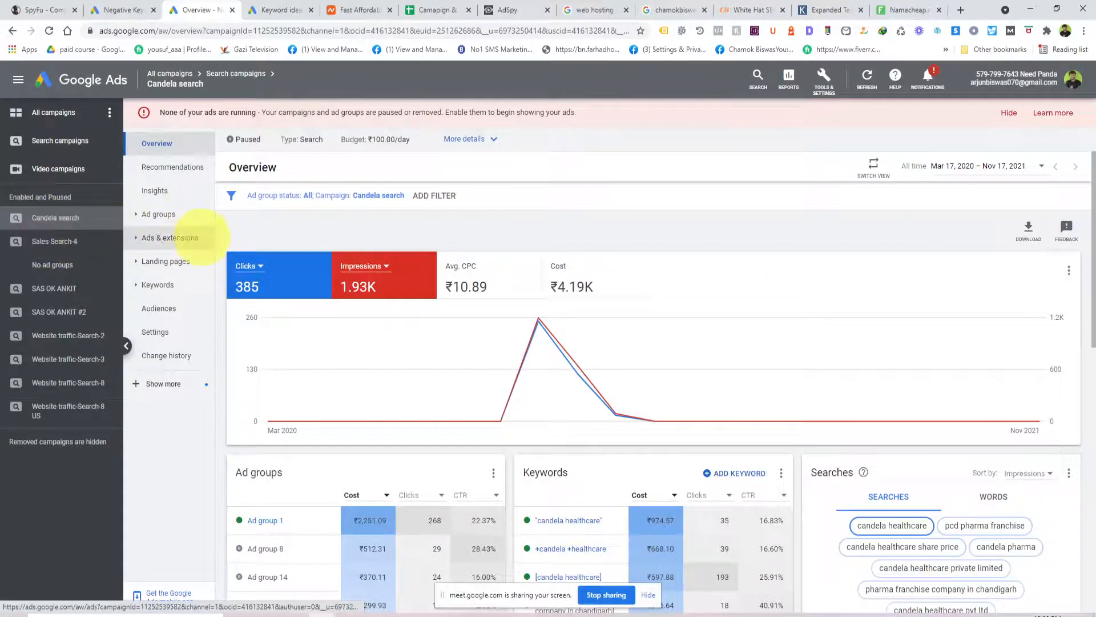
Examine the Candela search campaign's ad group and keyword summaries and open its ad groups page.
{"action": "scroll", "coordinate": [404, 368], "scroll_direction": "down", "scroll_amount": 2}
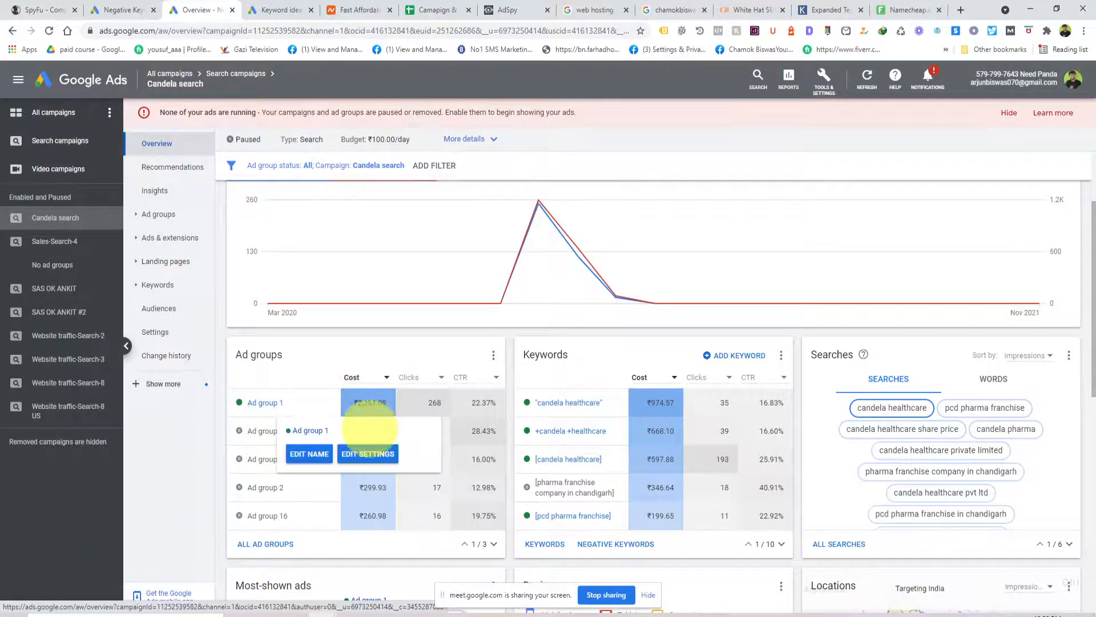
{"action": "mouse_move", "coordinate": [357, 511]}
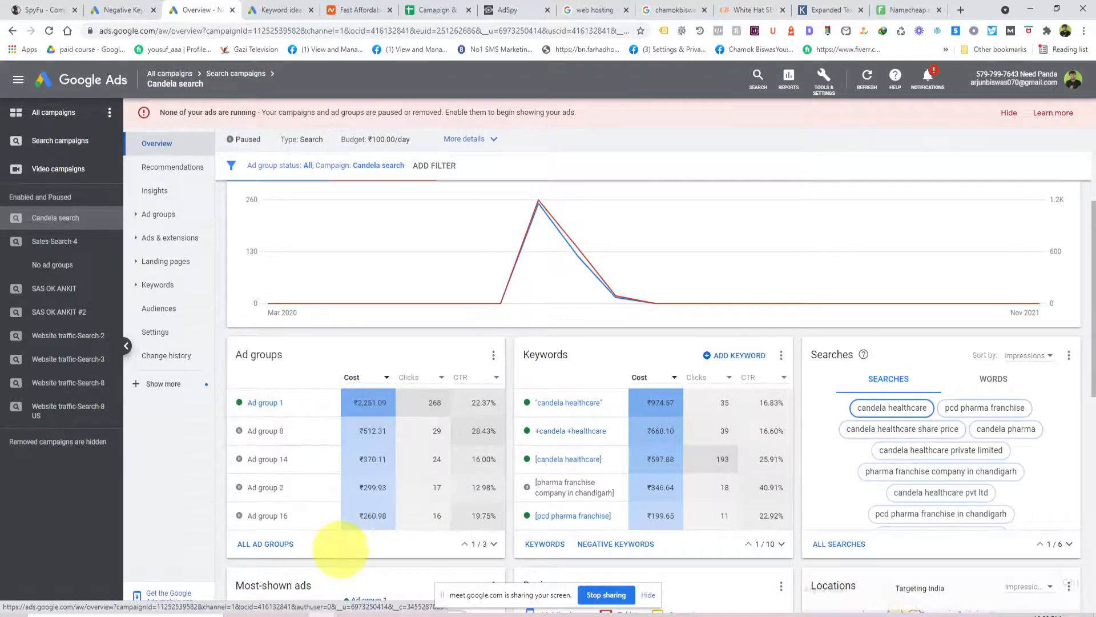
{"action": "scroll", "coordinate": [232, 264], "scroll_direction": "up", "scroll_amount": 2}
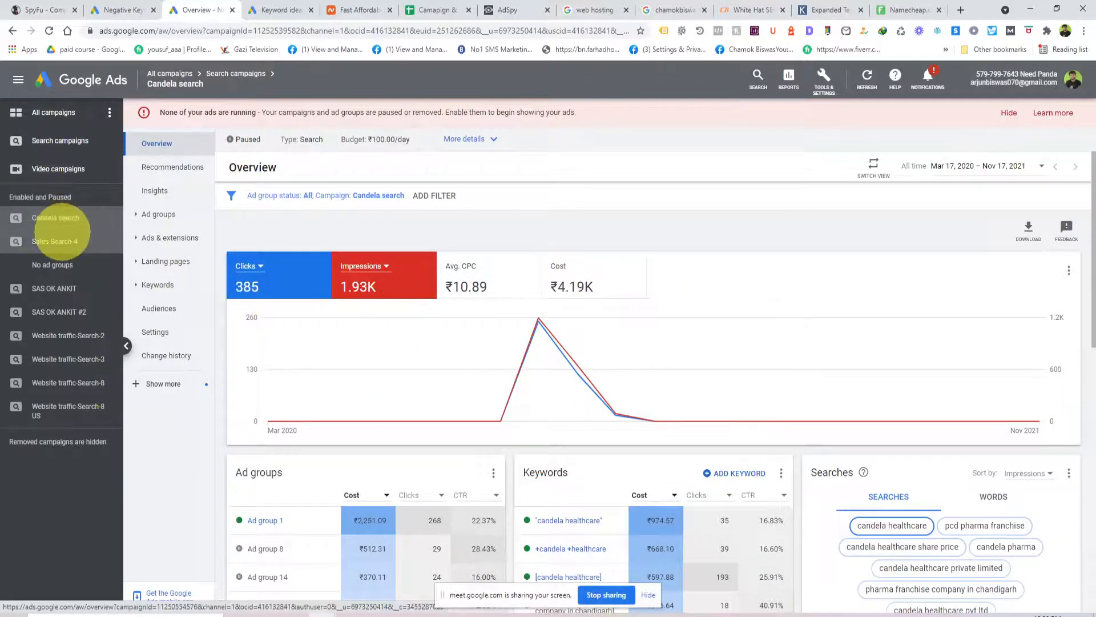
{"action": "left_click", "coordinate": [158, 214]}
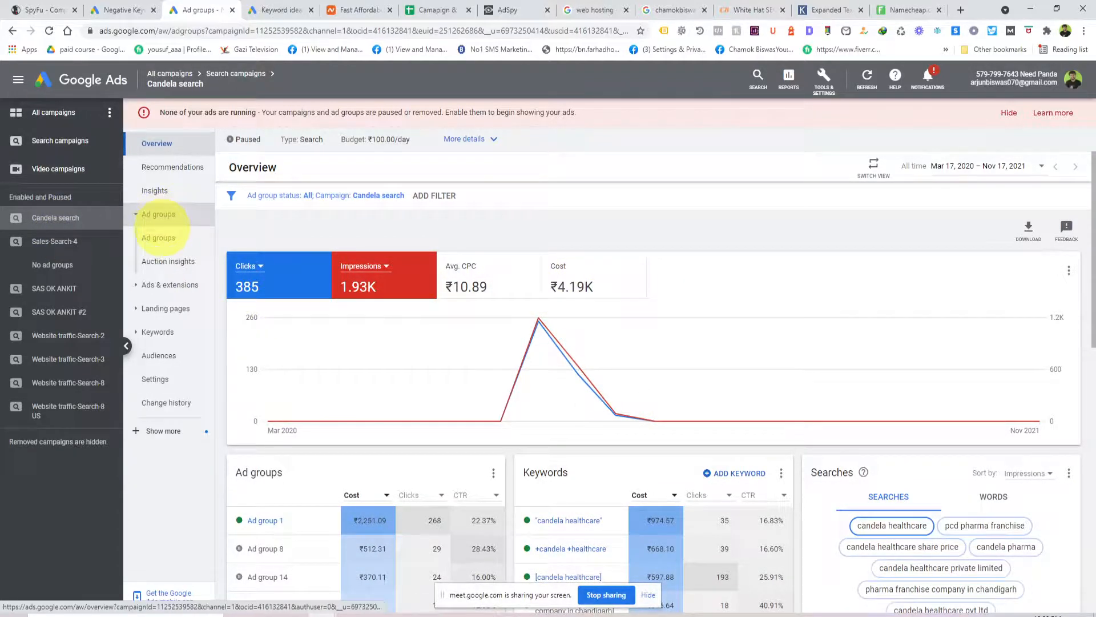
Review the Candela search campaign's full ad group list, comparing each group's status, clicks and cost.
{"action": "scroll", "coordinate": [382, 331], "scroll_direction": "down", "scroll_amount": 5}
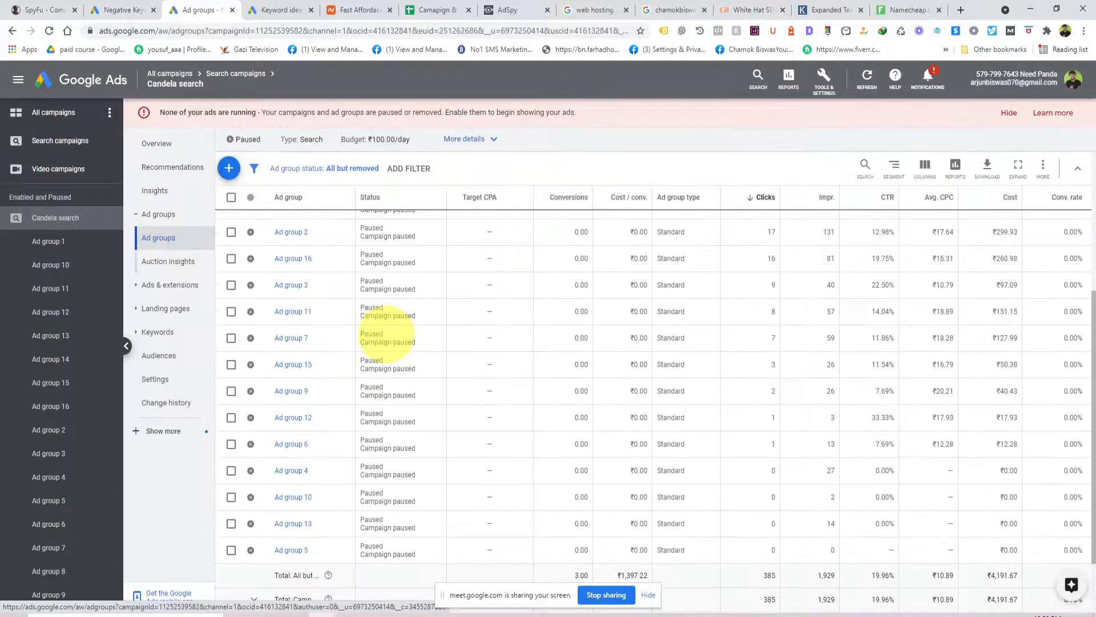
{"action": "scroll", "coordinate": [394, 297], "scroll_direction": "up", "scroll_amount": 10}
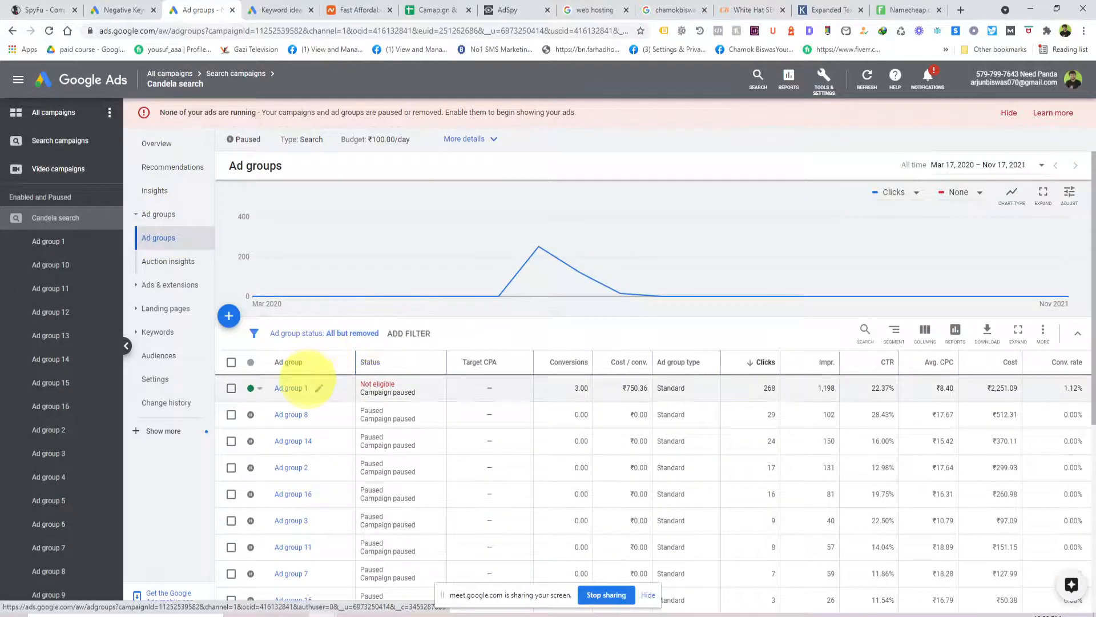
{"action": "scroll", "coordinate": [297, 381], "scroll_direction": "down", "scroll_amount": 2}
{"action": "scroll", "coordinate": [305, 377], "scroll_direction": "down", "scroll_amount": 3}
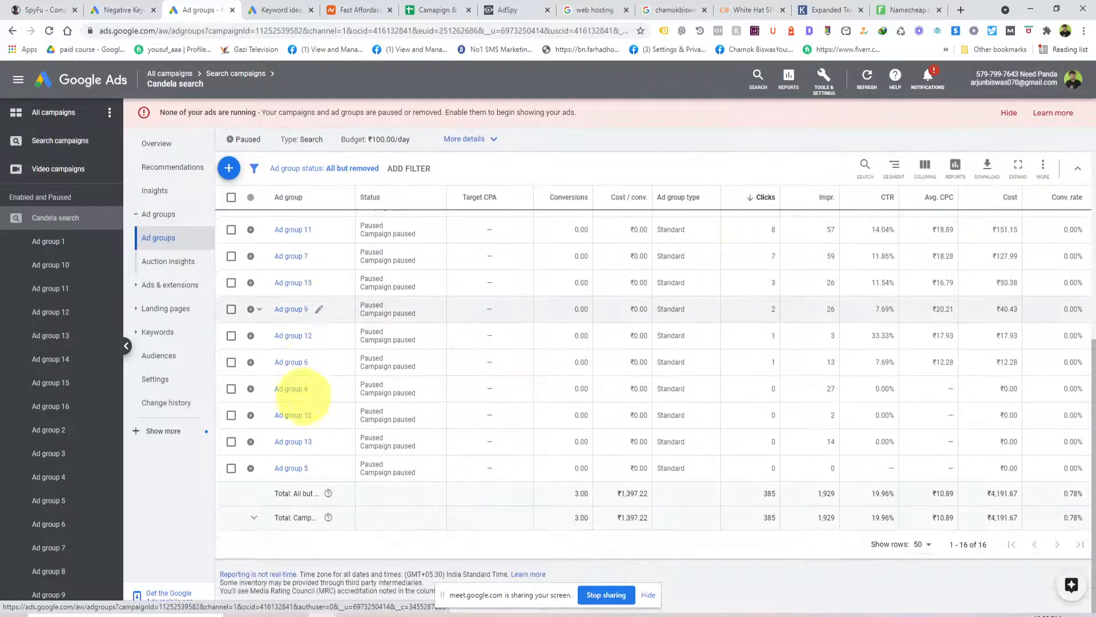
{"action": "scroll", "coordinate": [301, 440], "scroll_direction": "up", "scroll_amount": 3}
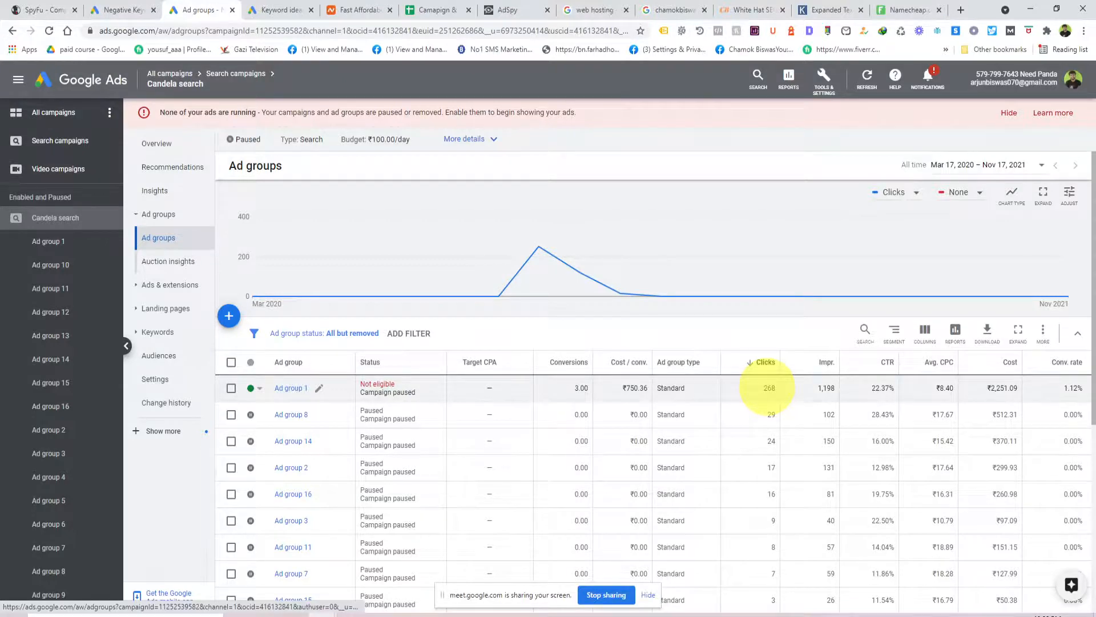
{"action": "scroll", "coordinate": [759, 466], "scroll_direction": "down", "scroll_amount": 4}
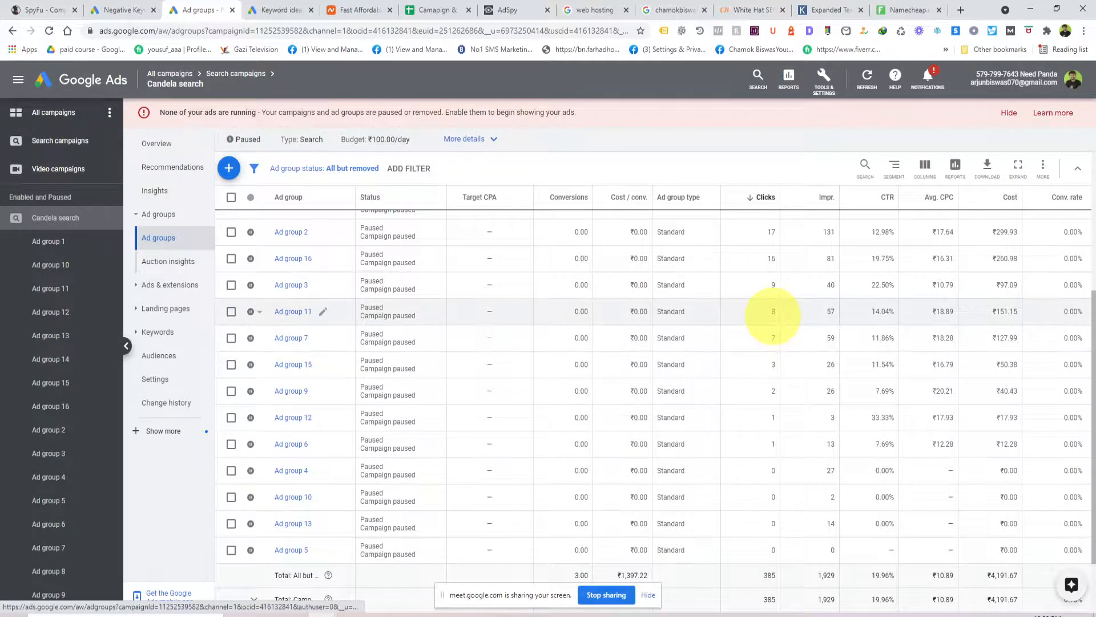
View the status options available for Ad group 5 and dismiss them.
{"action": "left_click", "coordinate": [252, 550]}
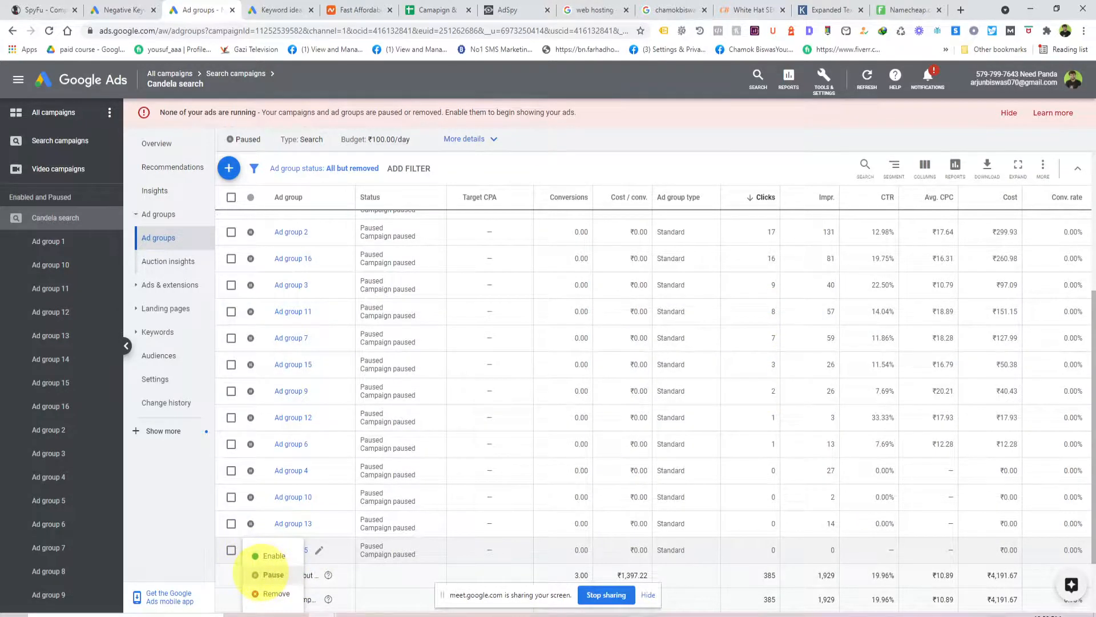
{"action": "left_click", "coordinate": [189, 544]}
{"action": "scroll", "coordinate": [367, 500], "scroll_direction": "up", "scroll_amount": 4}
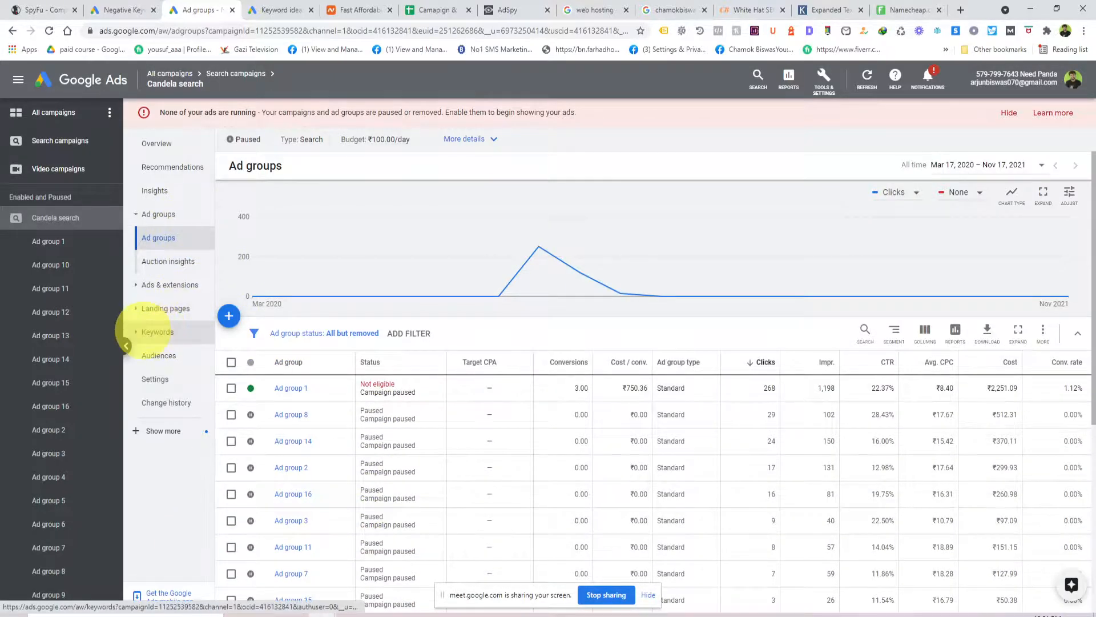
Open the Candela search campaign's search keywords and review their match types, ad groups and clicks.
{"action": "left_click", "coordinate": [153, 331]}
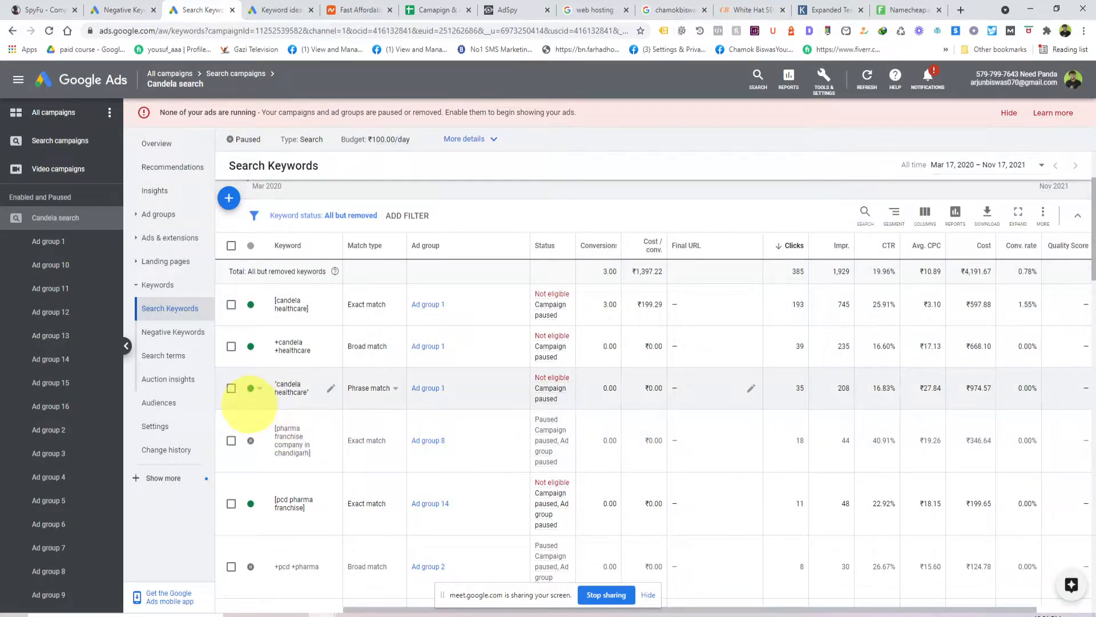
{"action": "scroll", "coordinate": [249, 391], "scroll_direction": "down", "scroll_amount": 3}
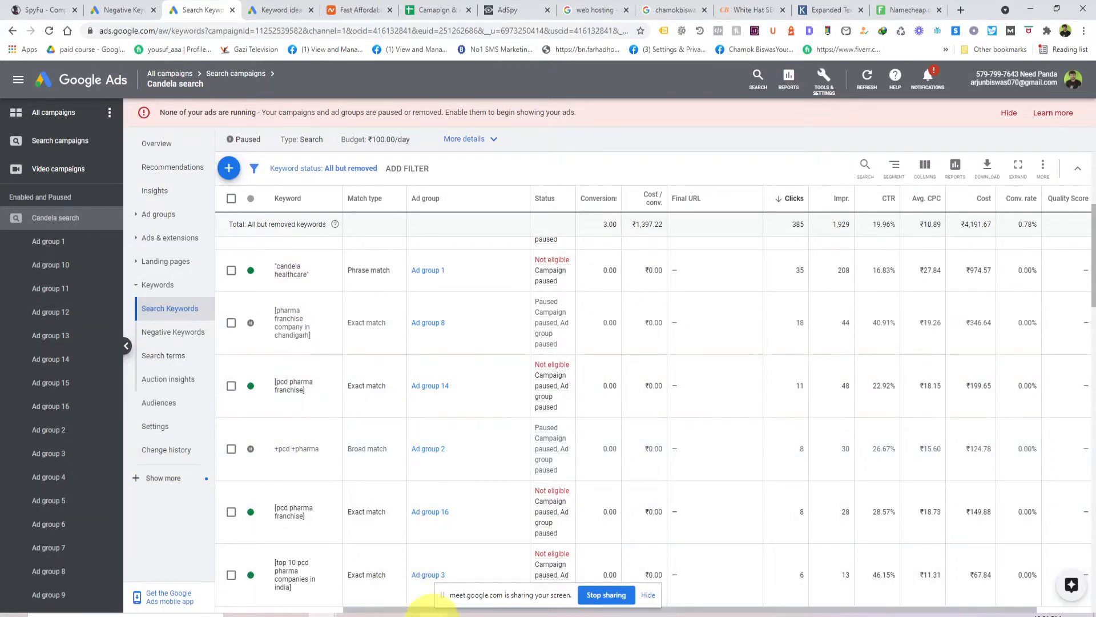
{"action": "left_click", "coordinate": [435, 614]}
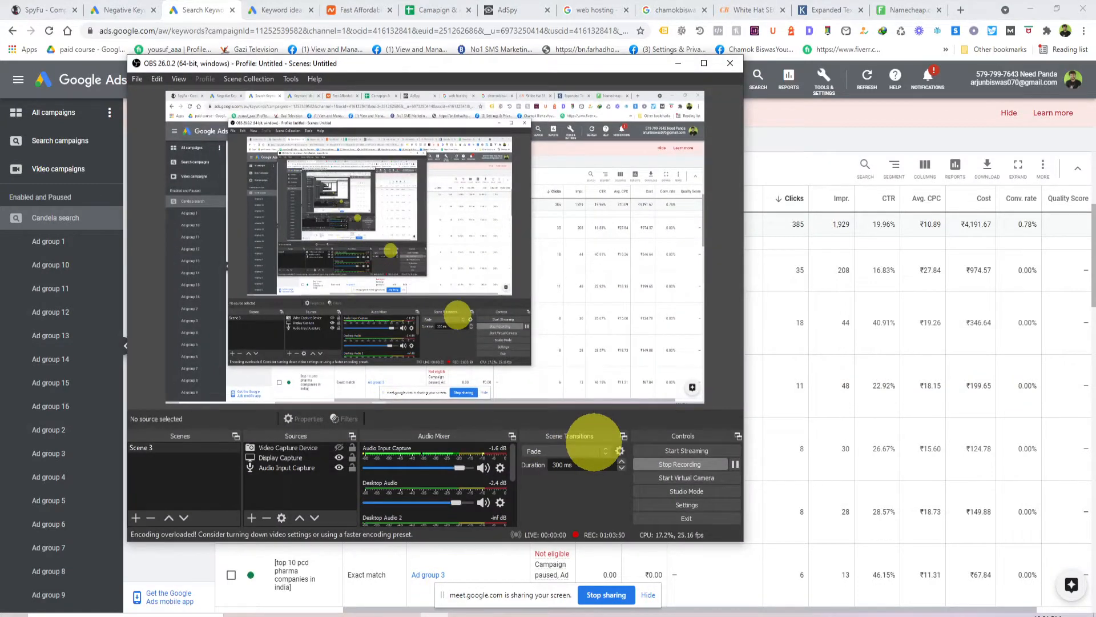